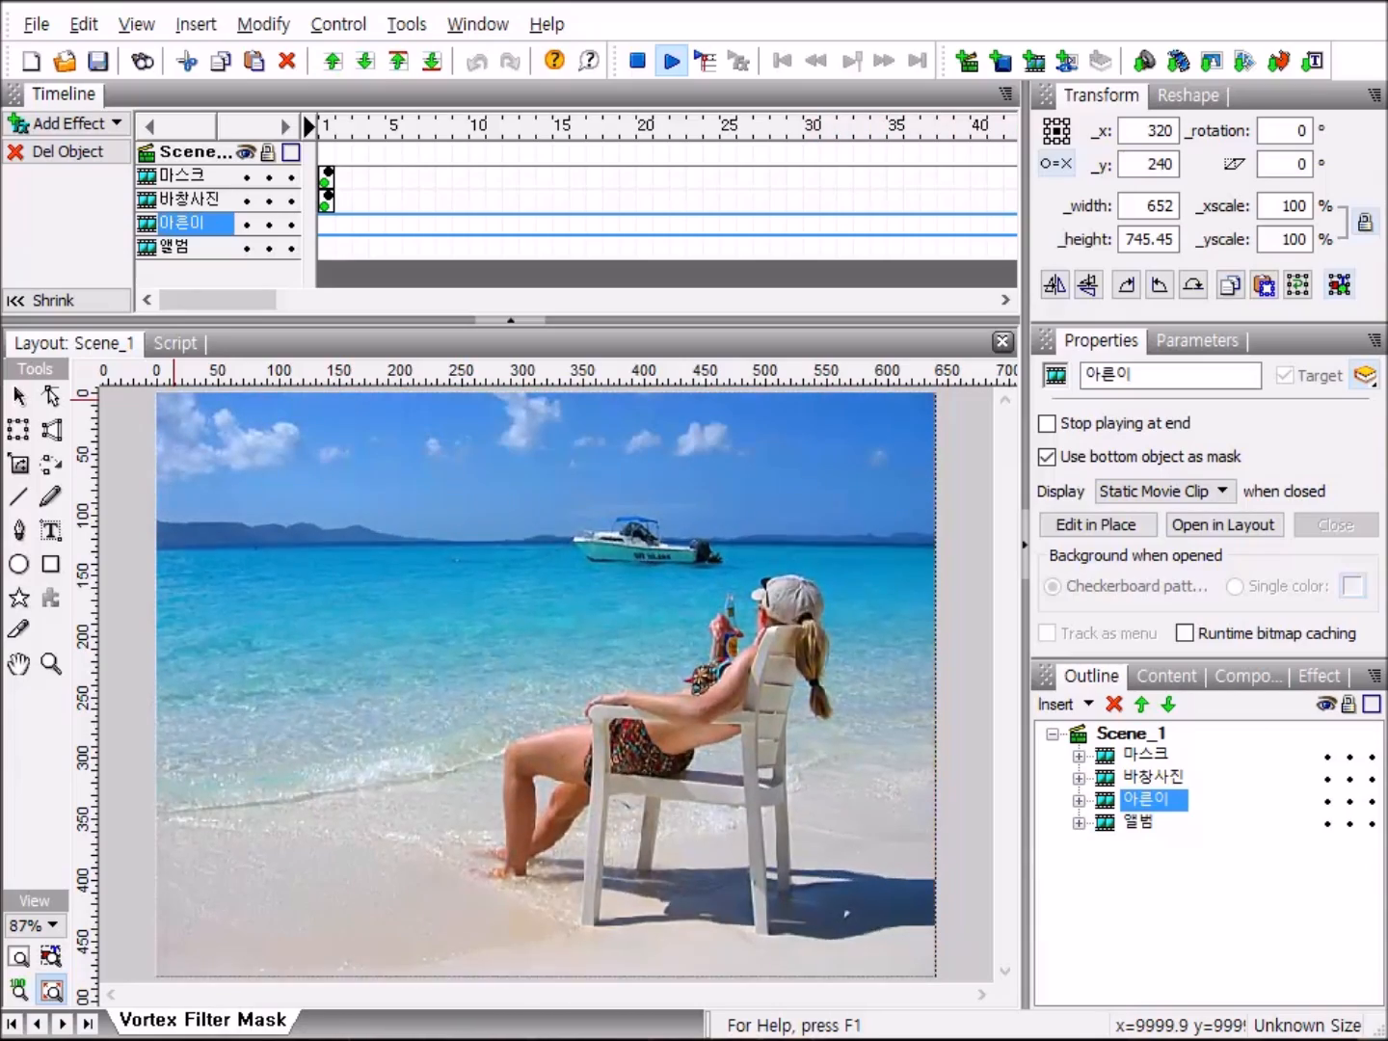
Create a new empty movie and restore the default panel layout.
left_click(31, 65)
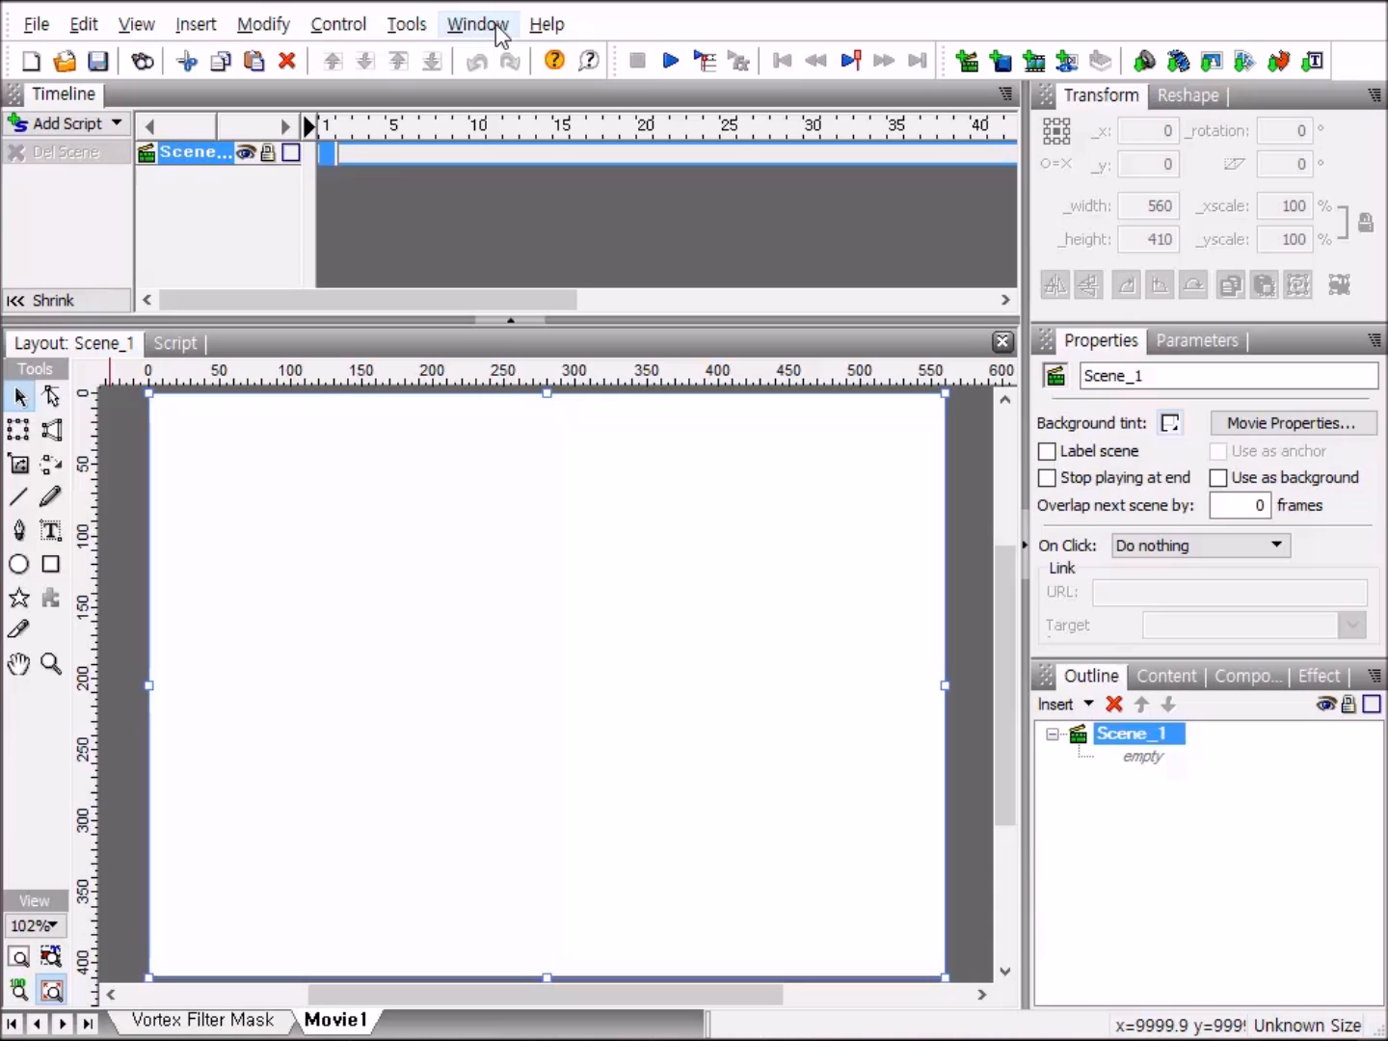
left_click(495, 24)
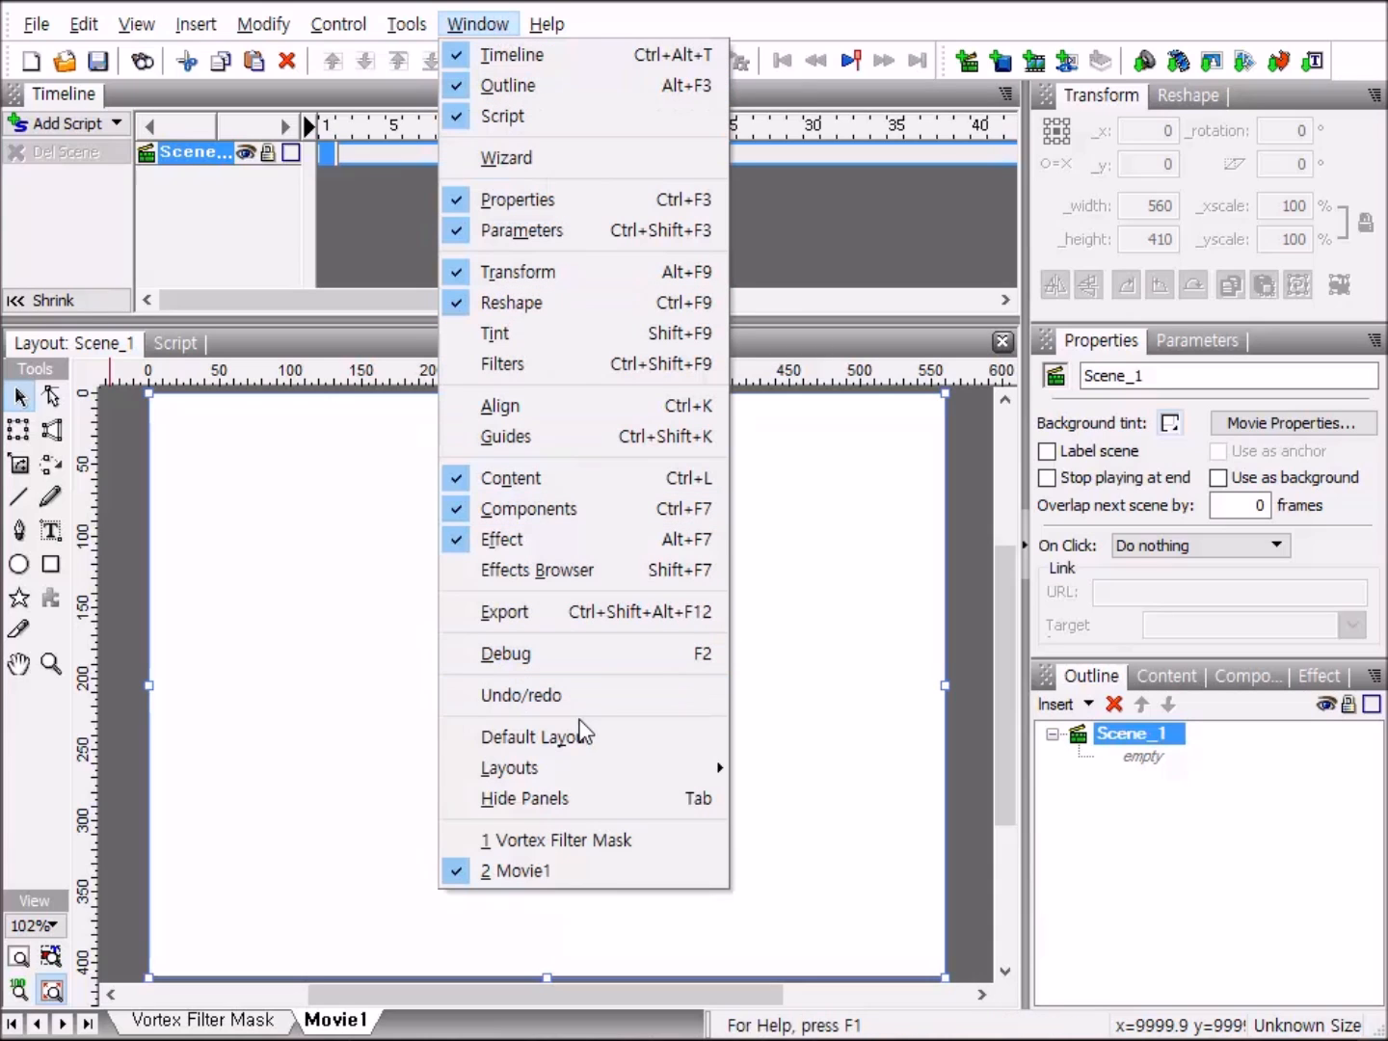
left_click(622, 744)
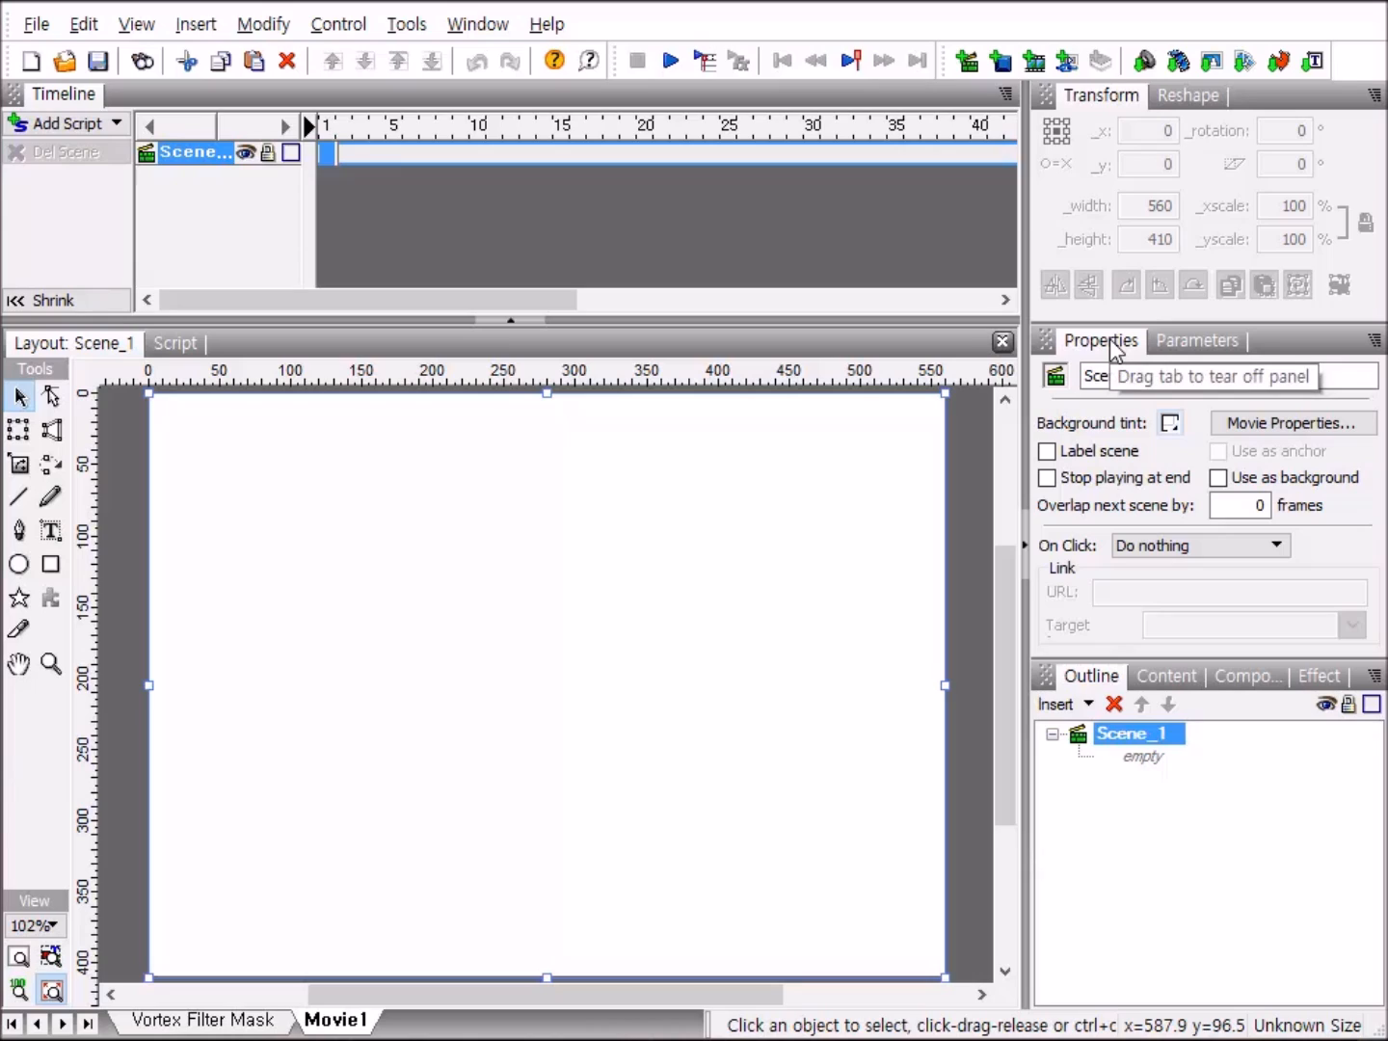
Set the movie to 640 by 480 pixels with a gray background and fit the stage in the window.
left_click(1264, 428)
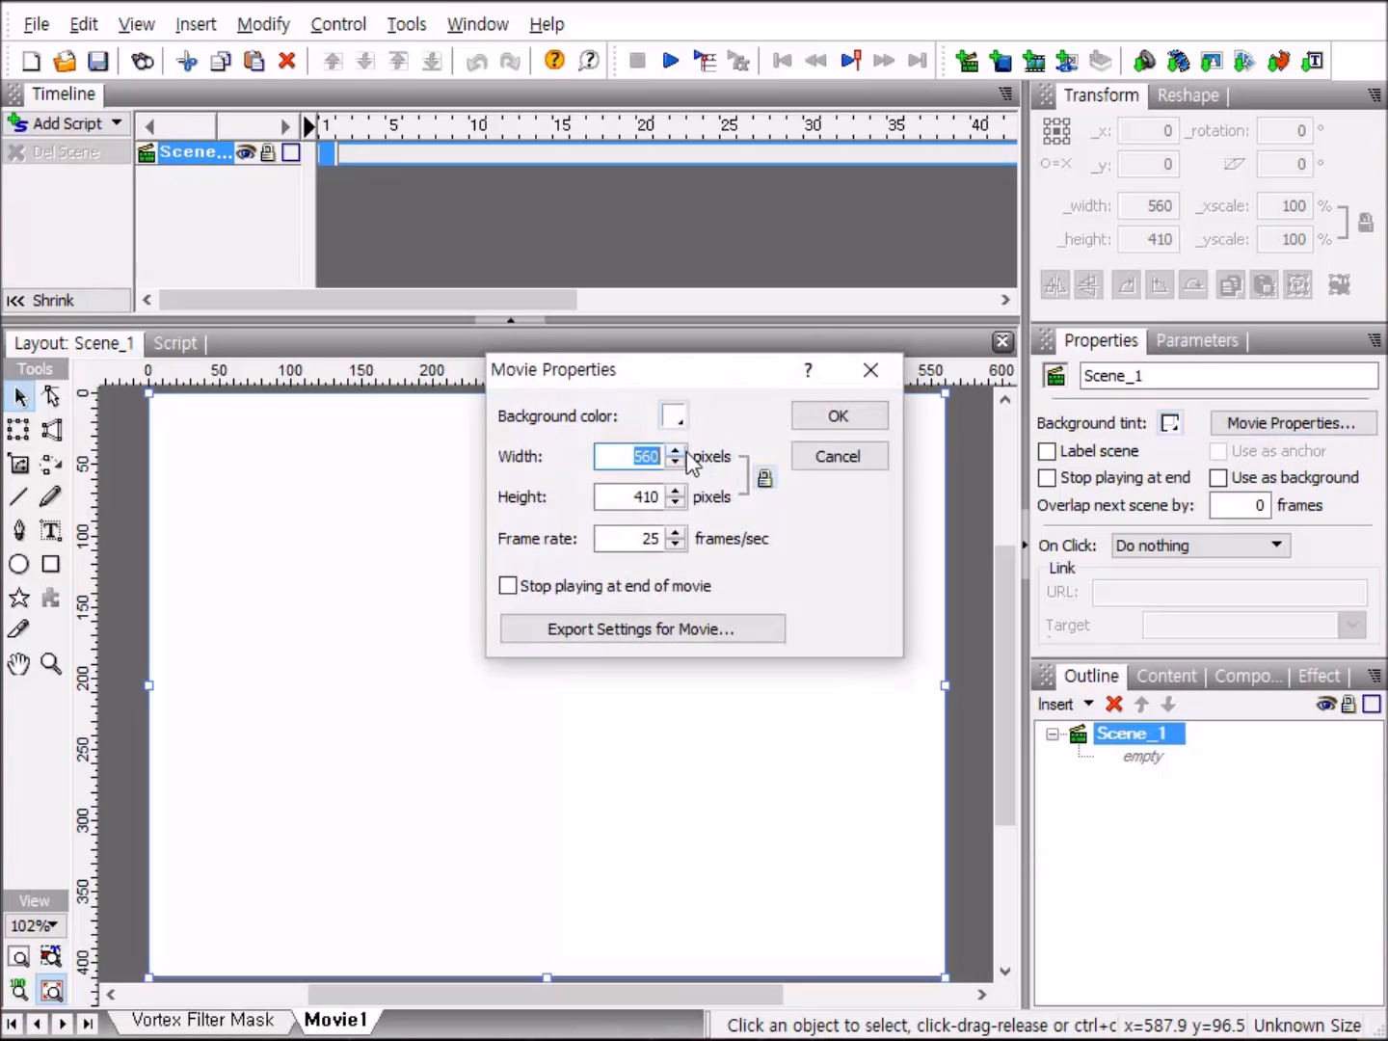
type("640")
key("Tab")
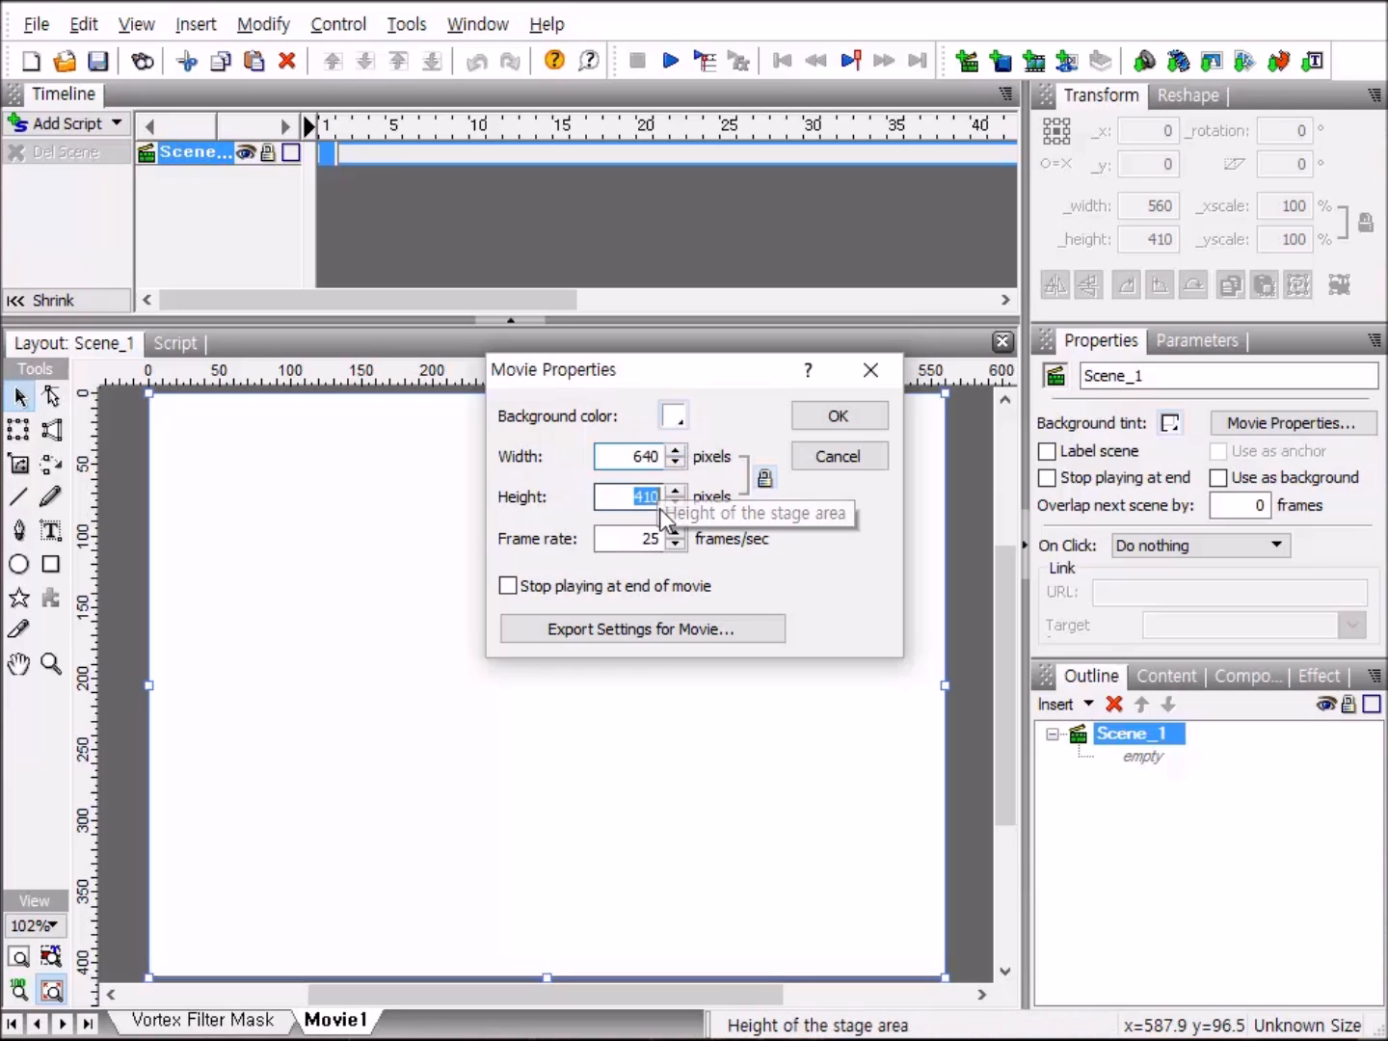
type("4")
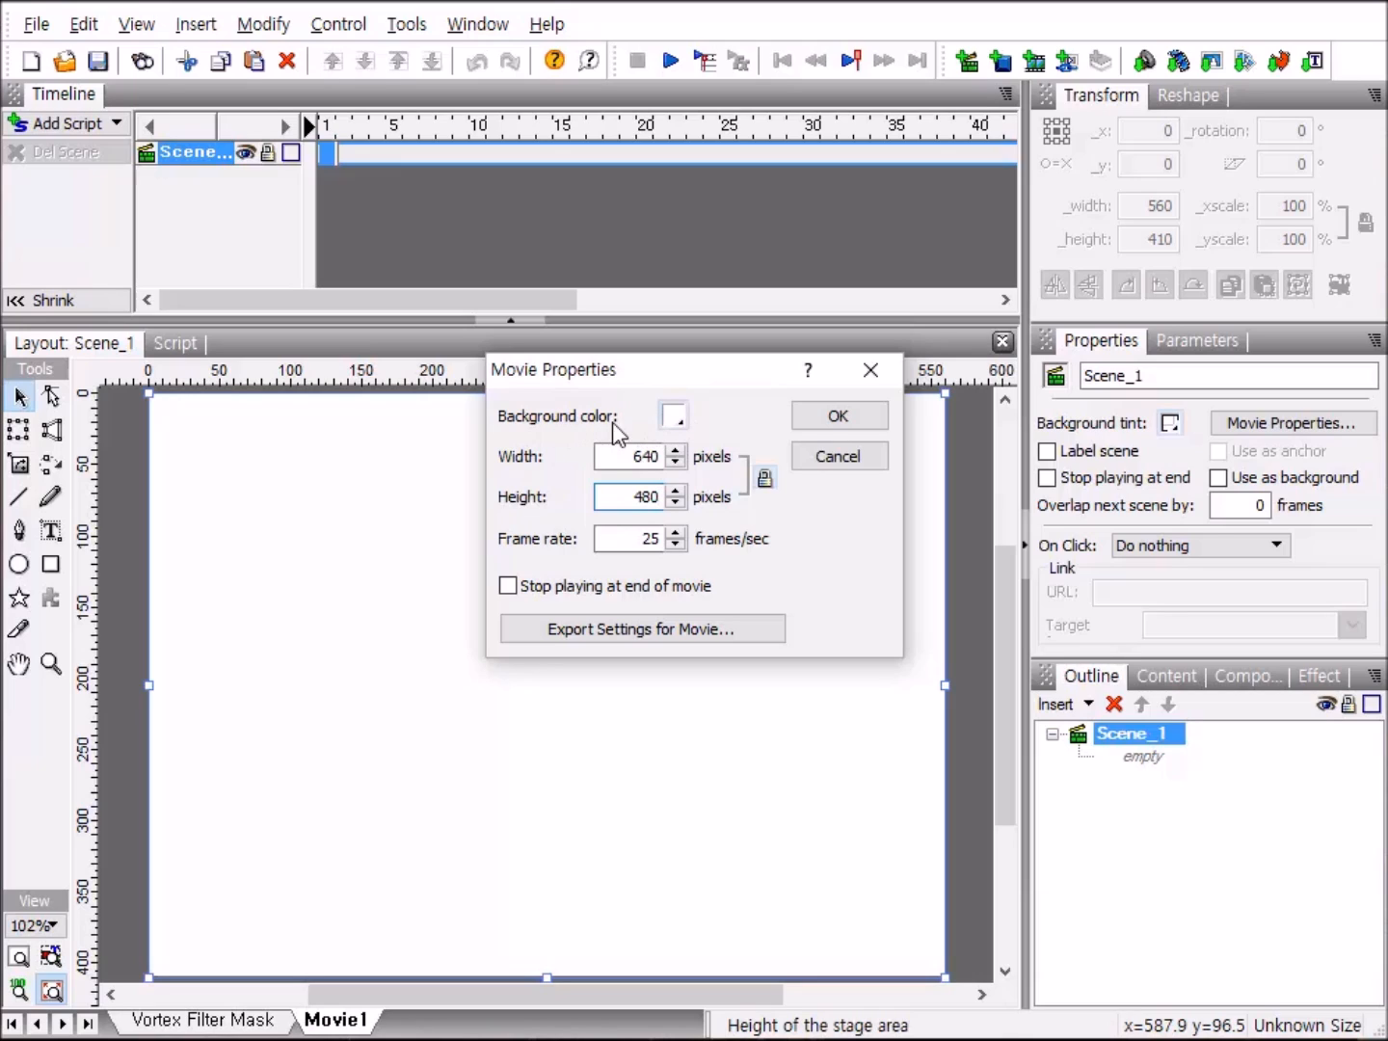
left_click(674, 419)
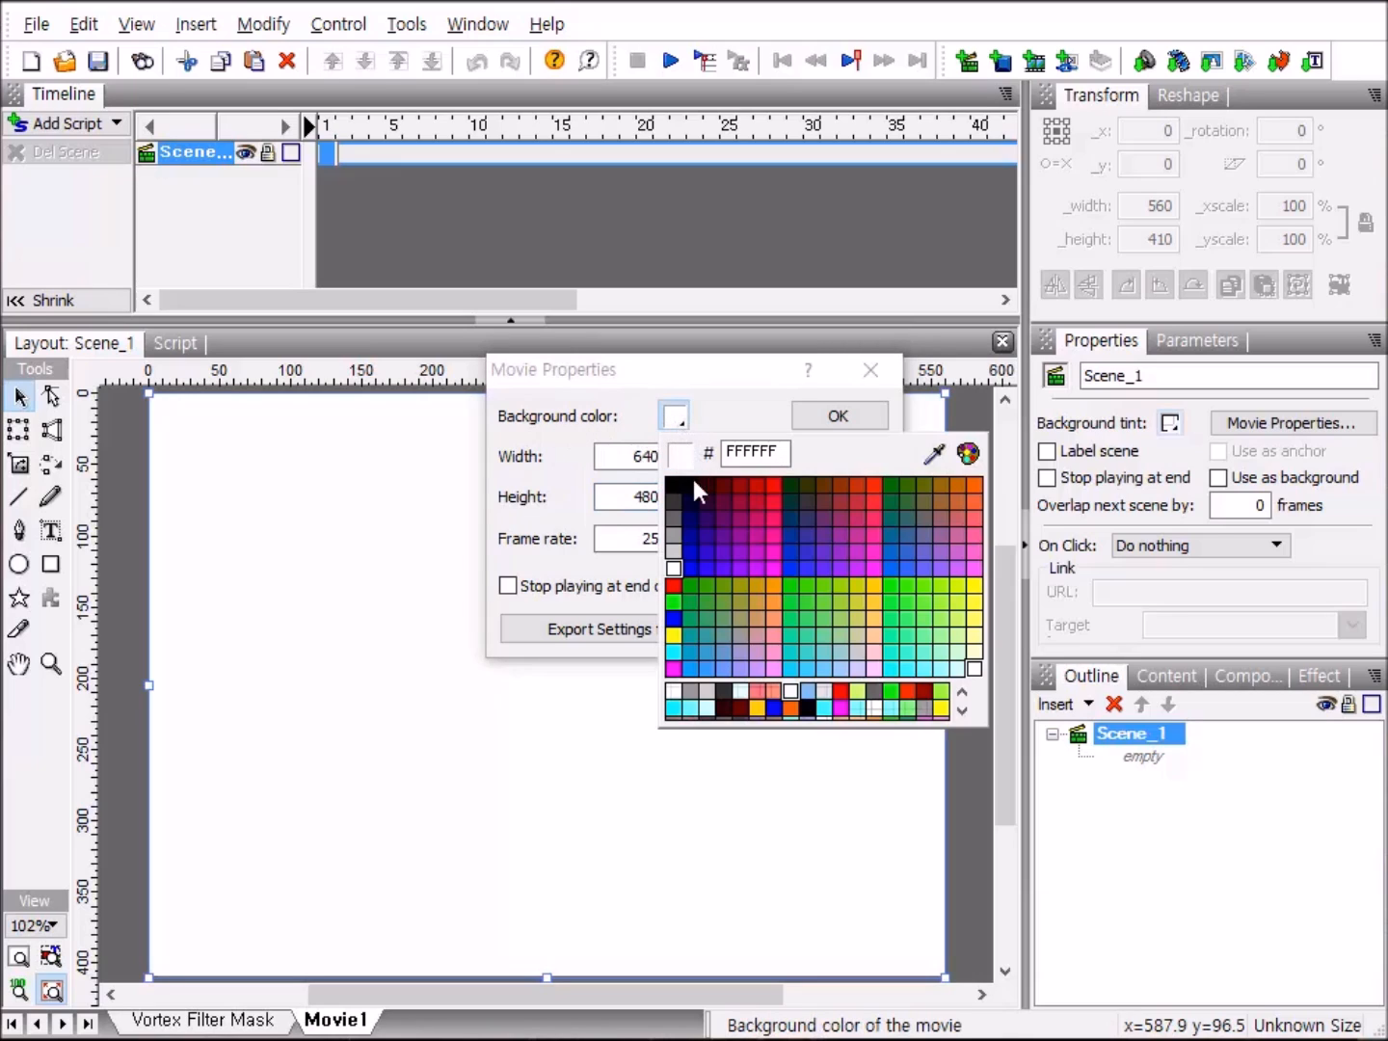
left_click(676, 531)
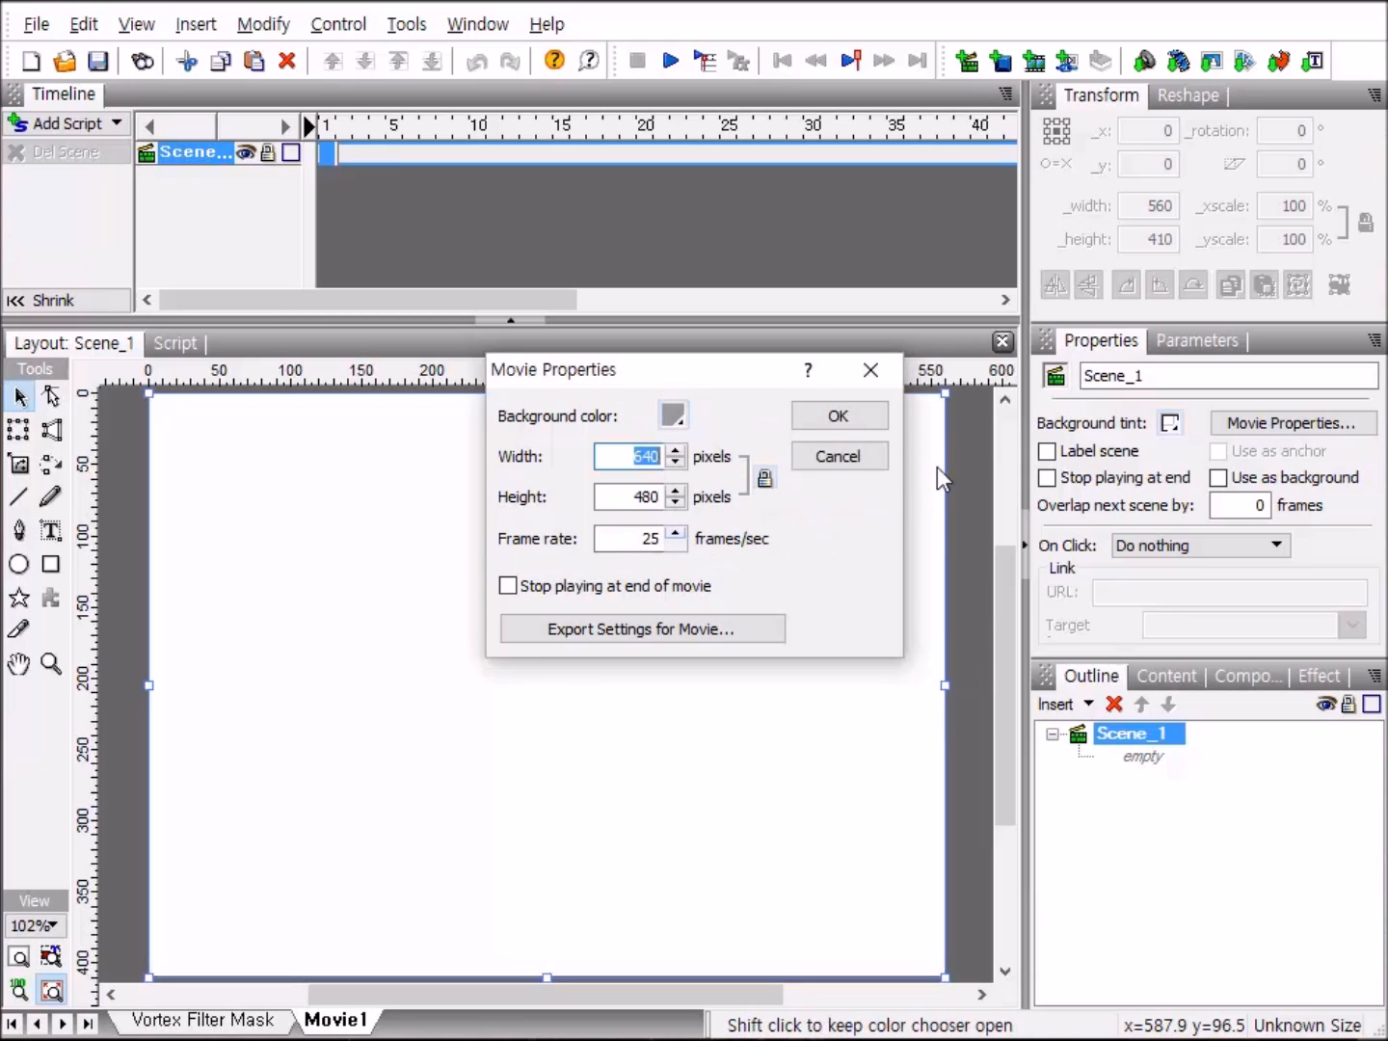
left_click(854, 417)
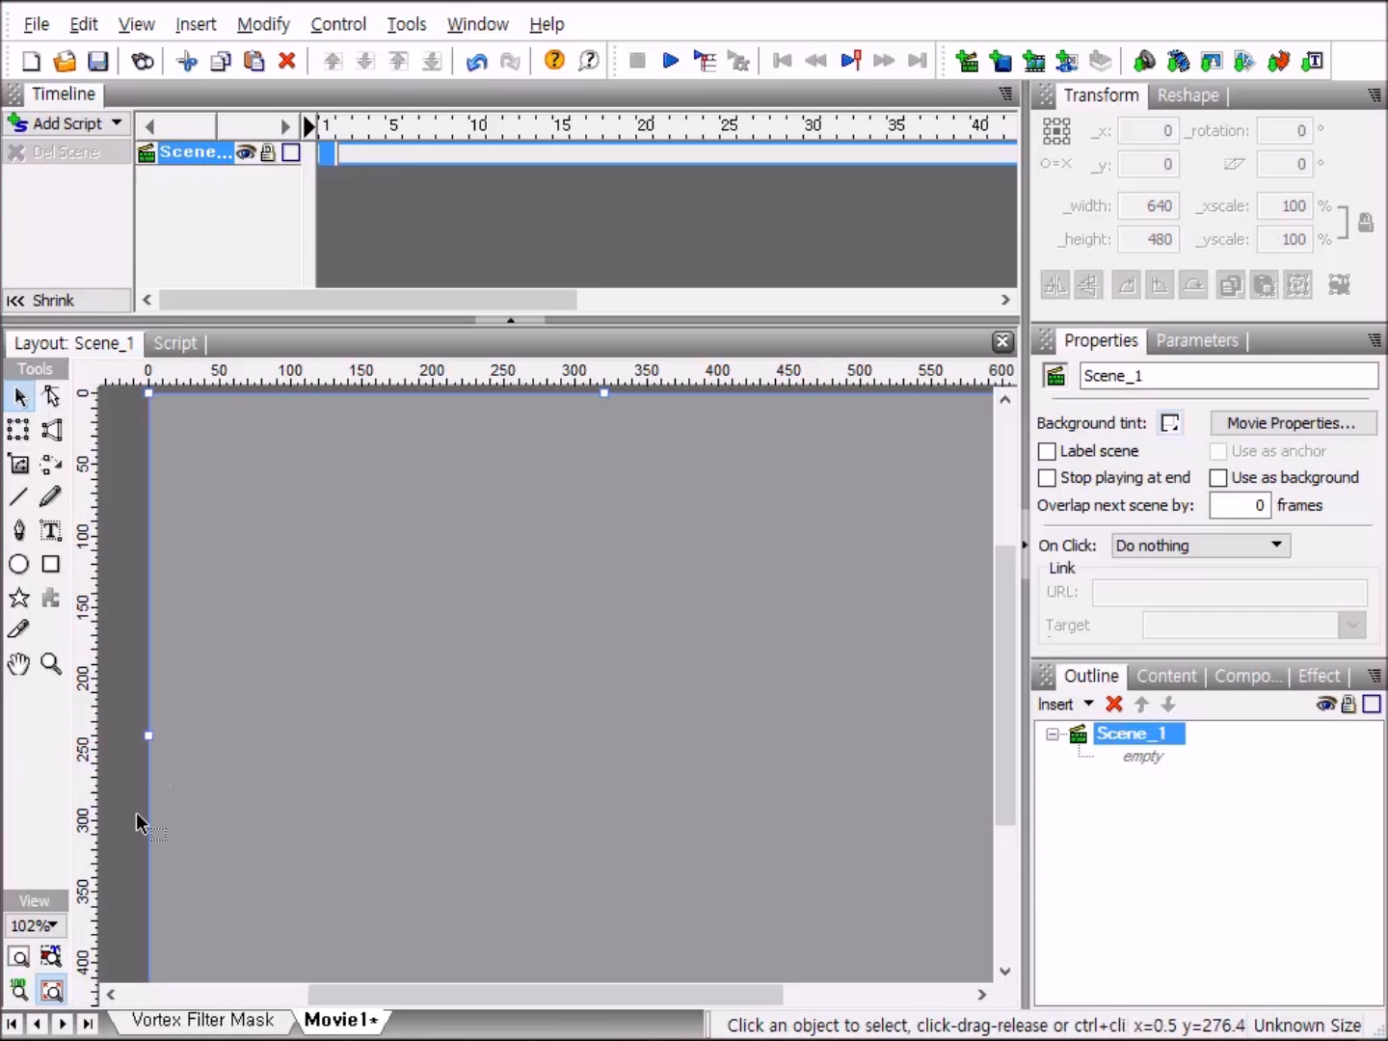
left_click(19, 957)
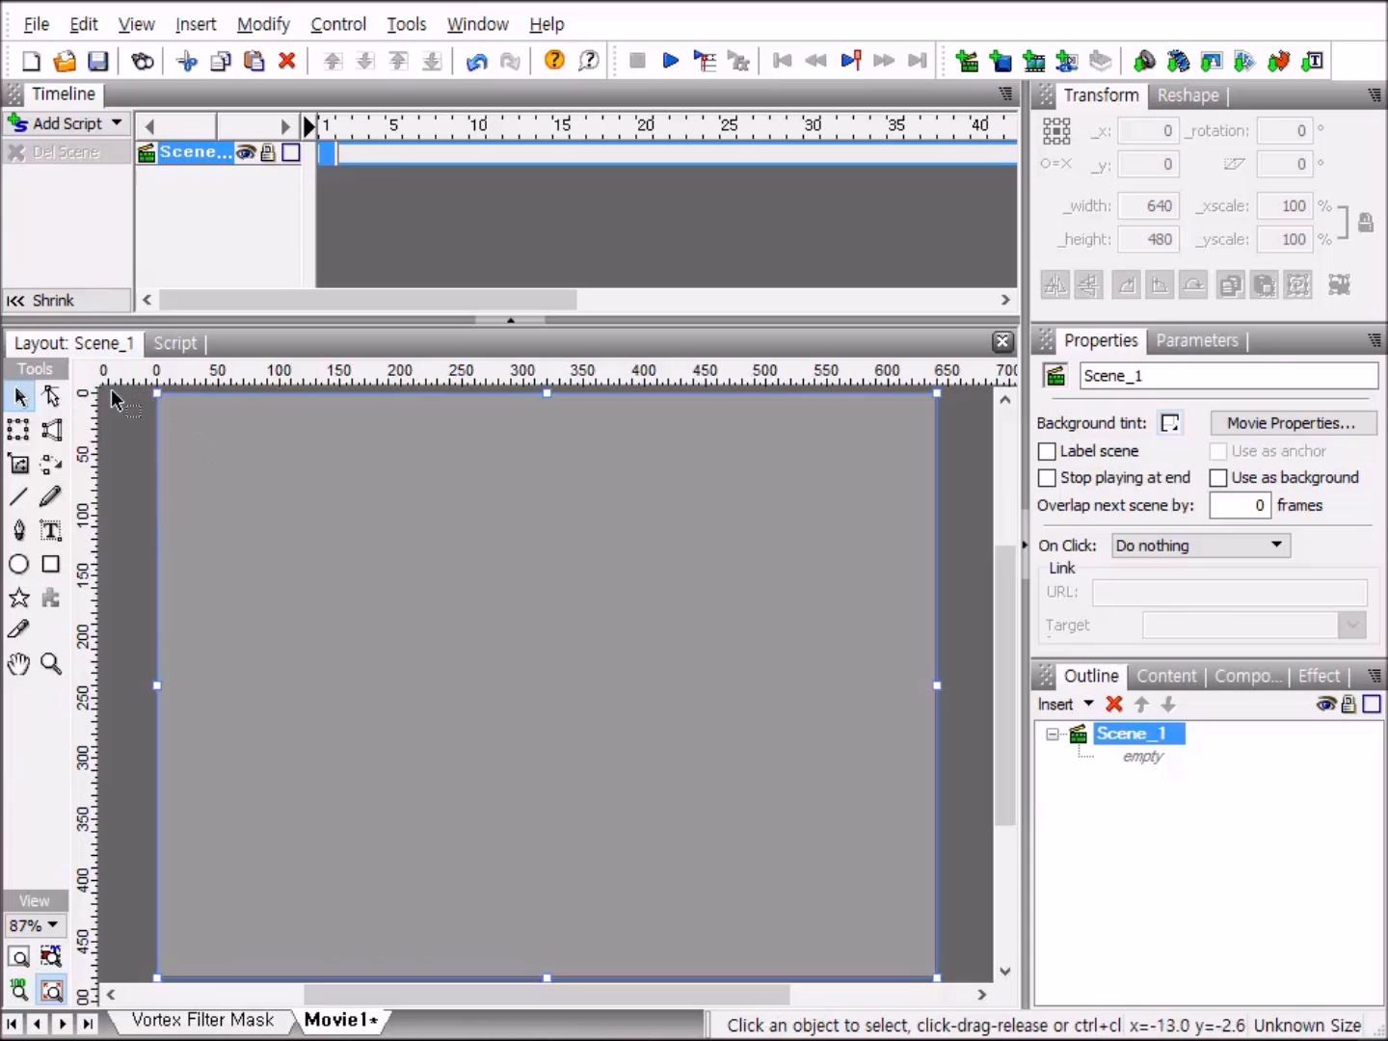
Draw a circle about 136 by 138 pixels near the stage center, with line style None and a Solid fill.
left_click(19, 566)
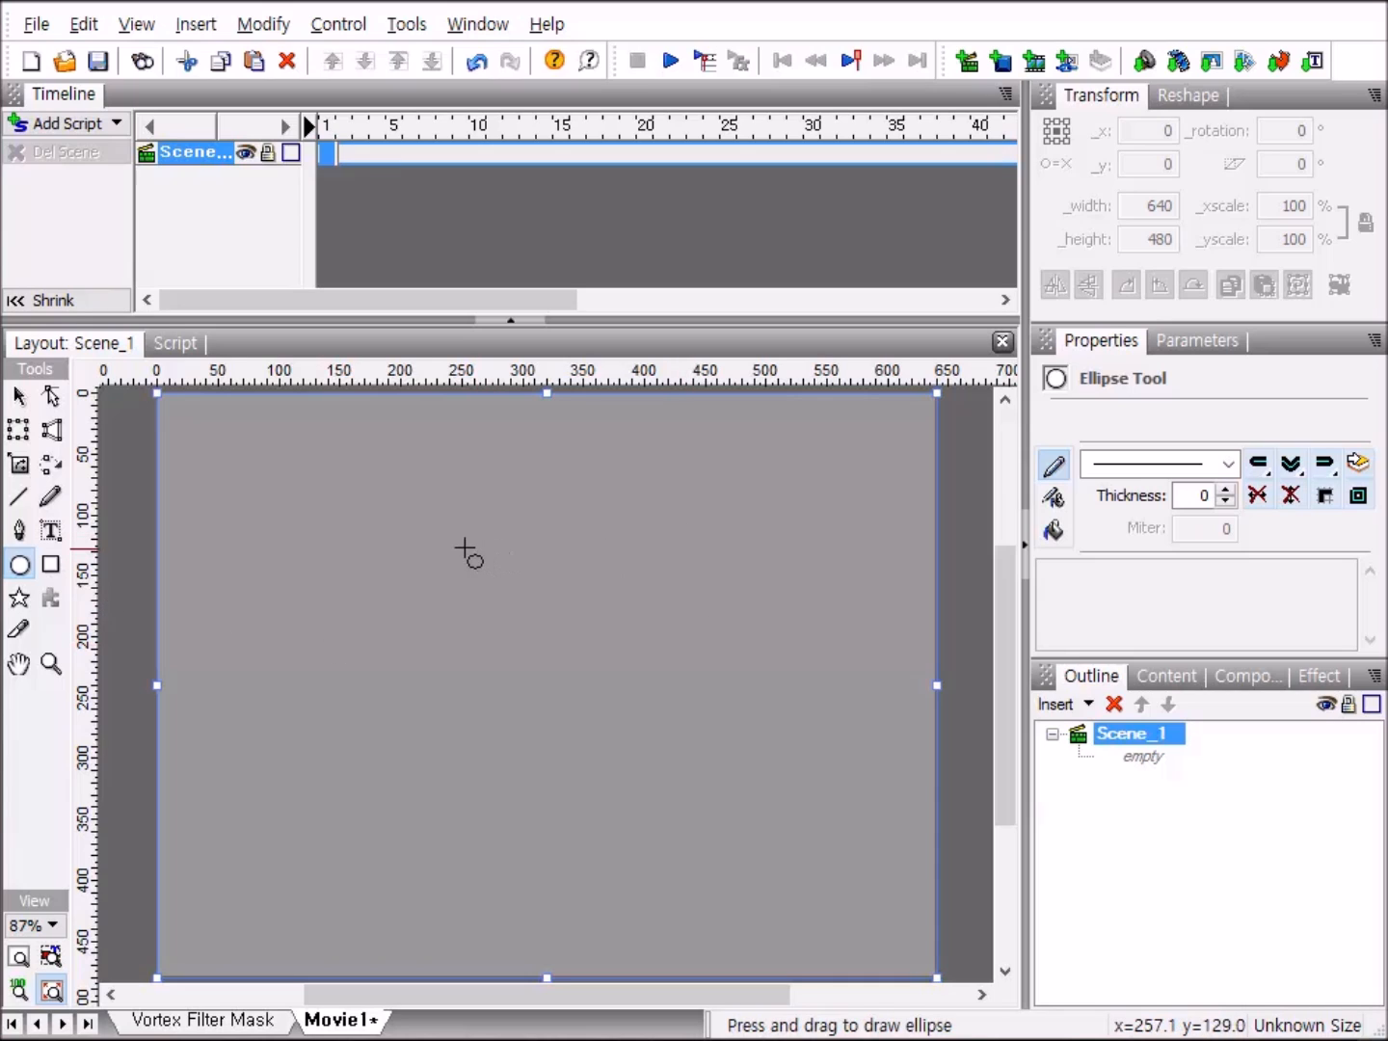
left_click_drag(456, 541, 625, 716)
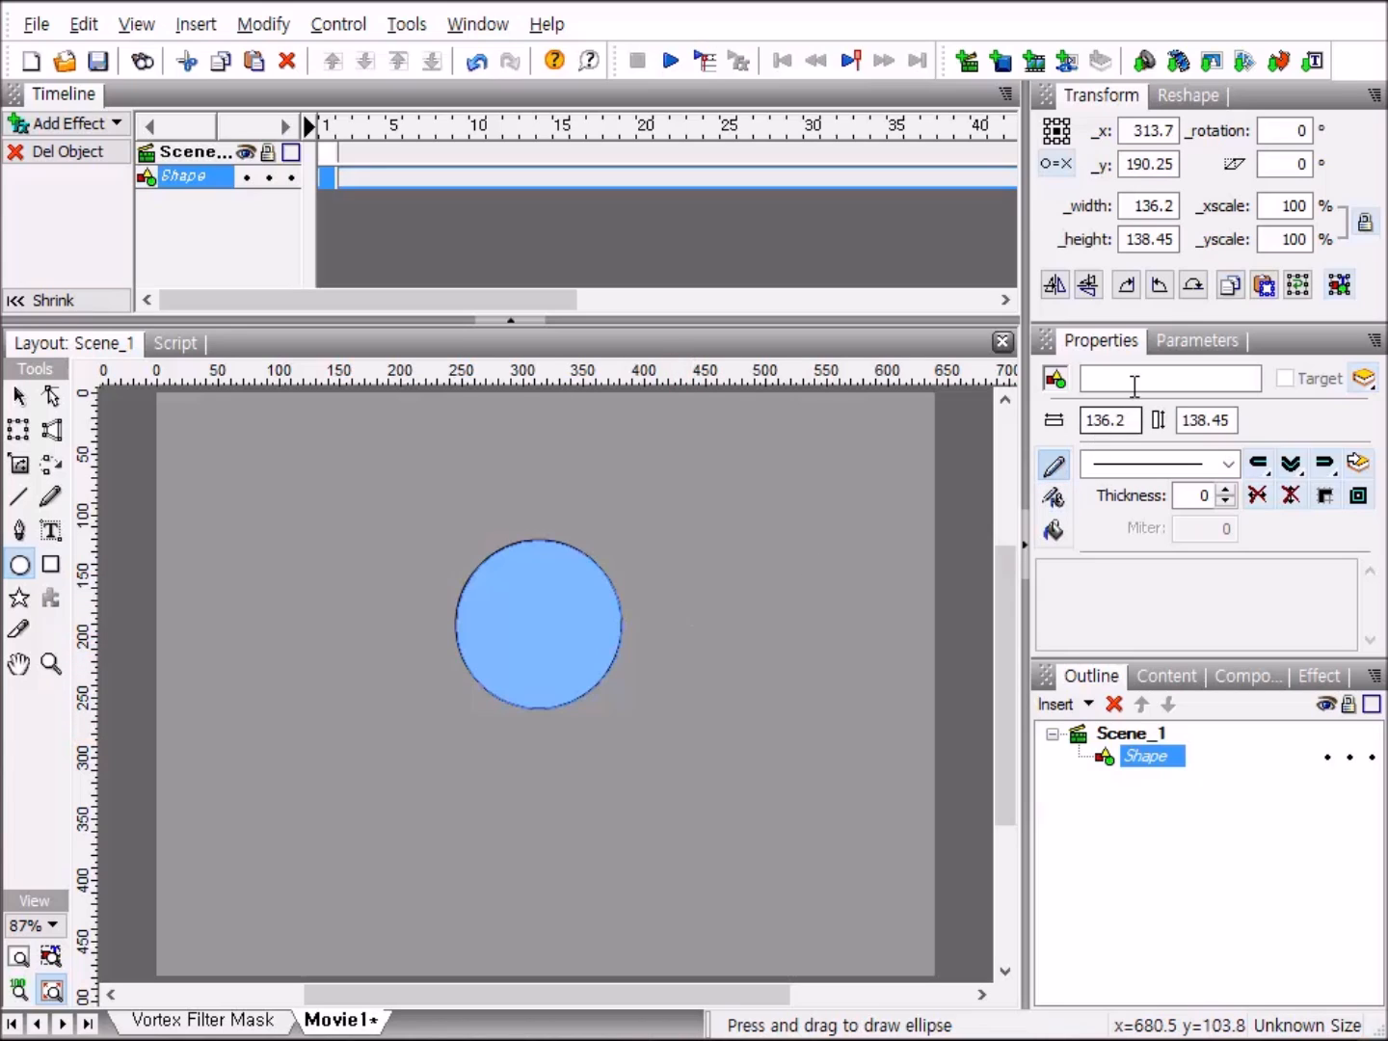
left_click(1227, 463)
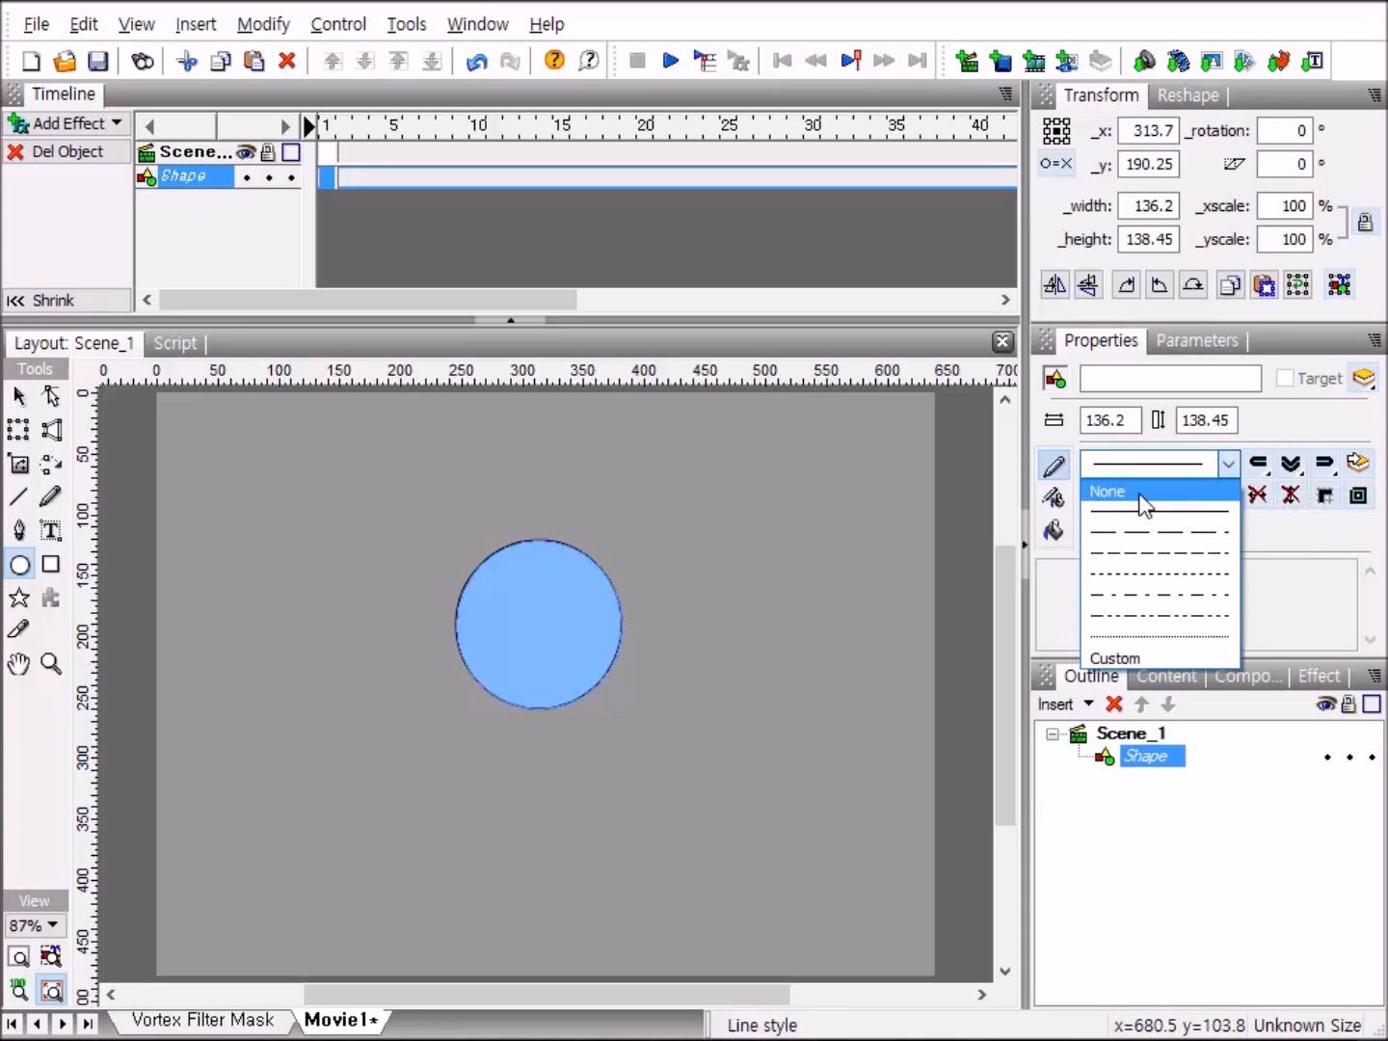
left_click(1138, 491)
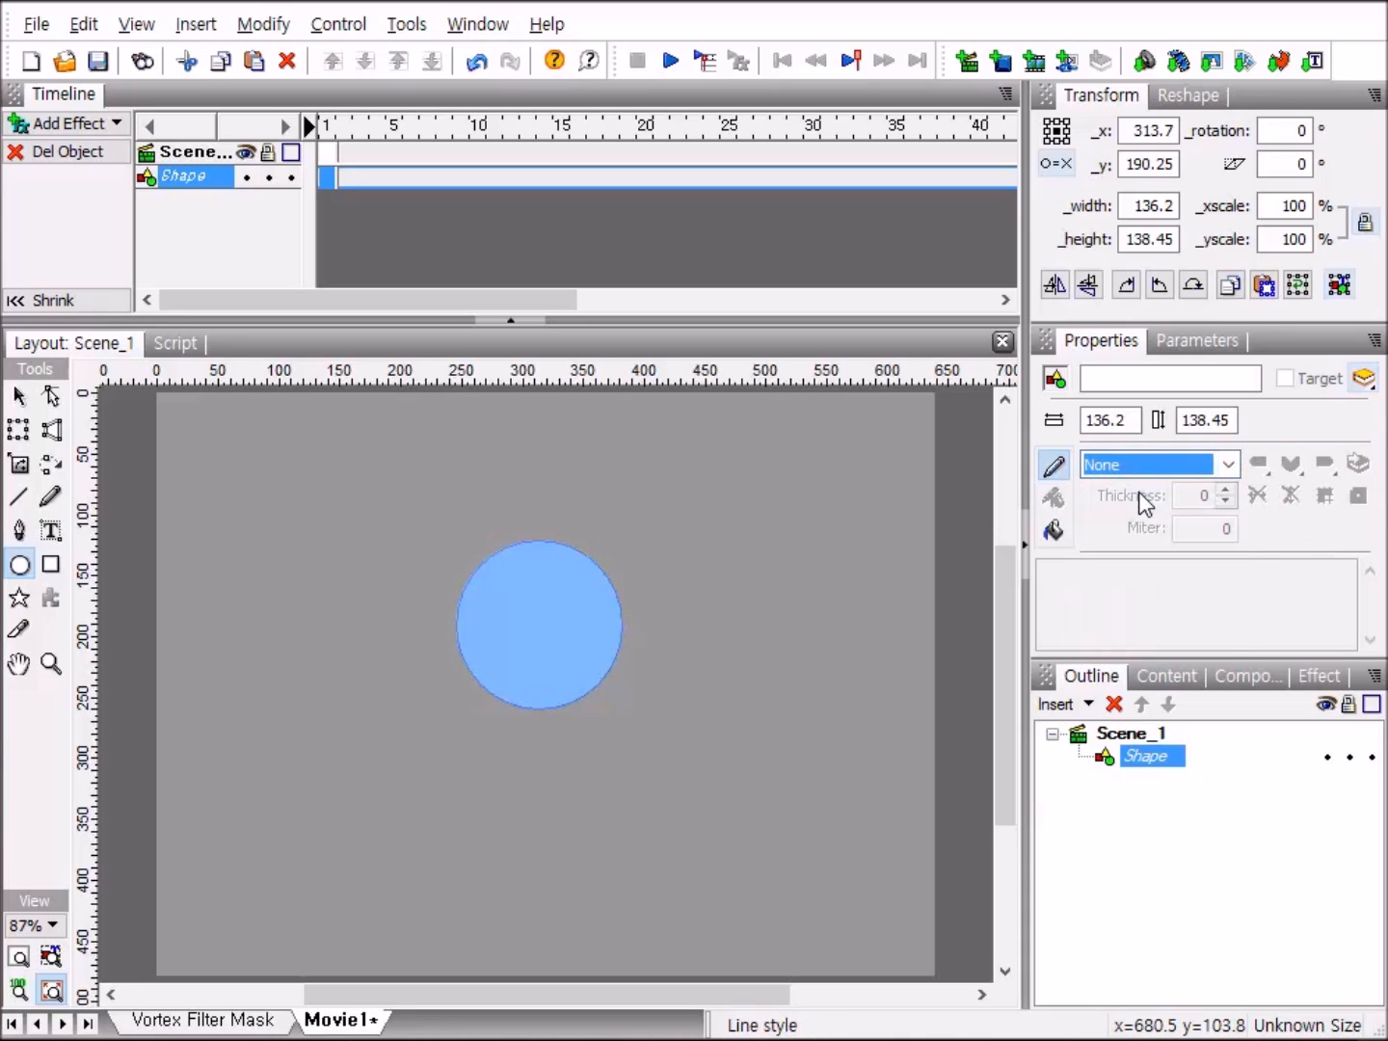
left_click(1054, 532)
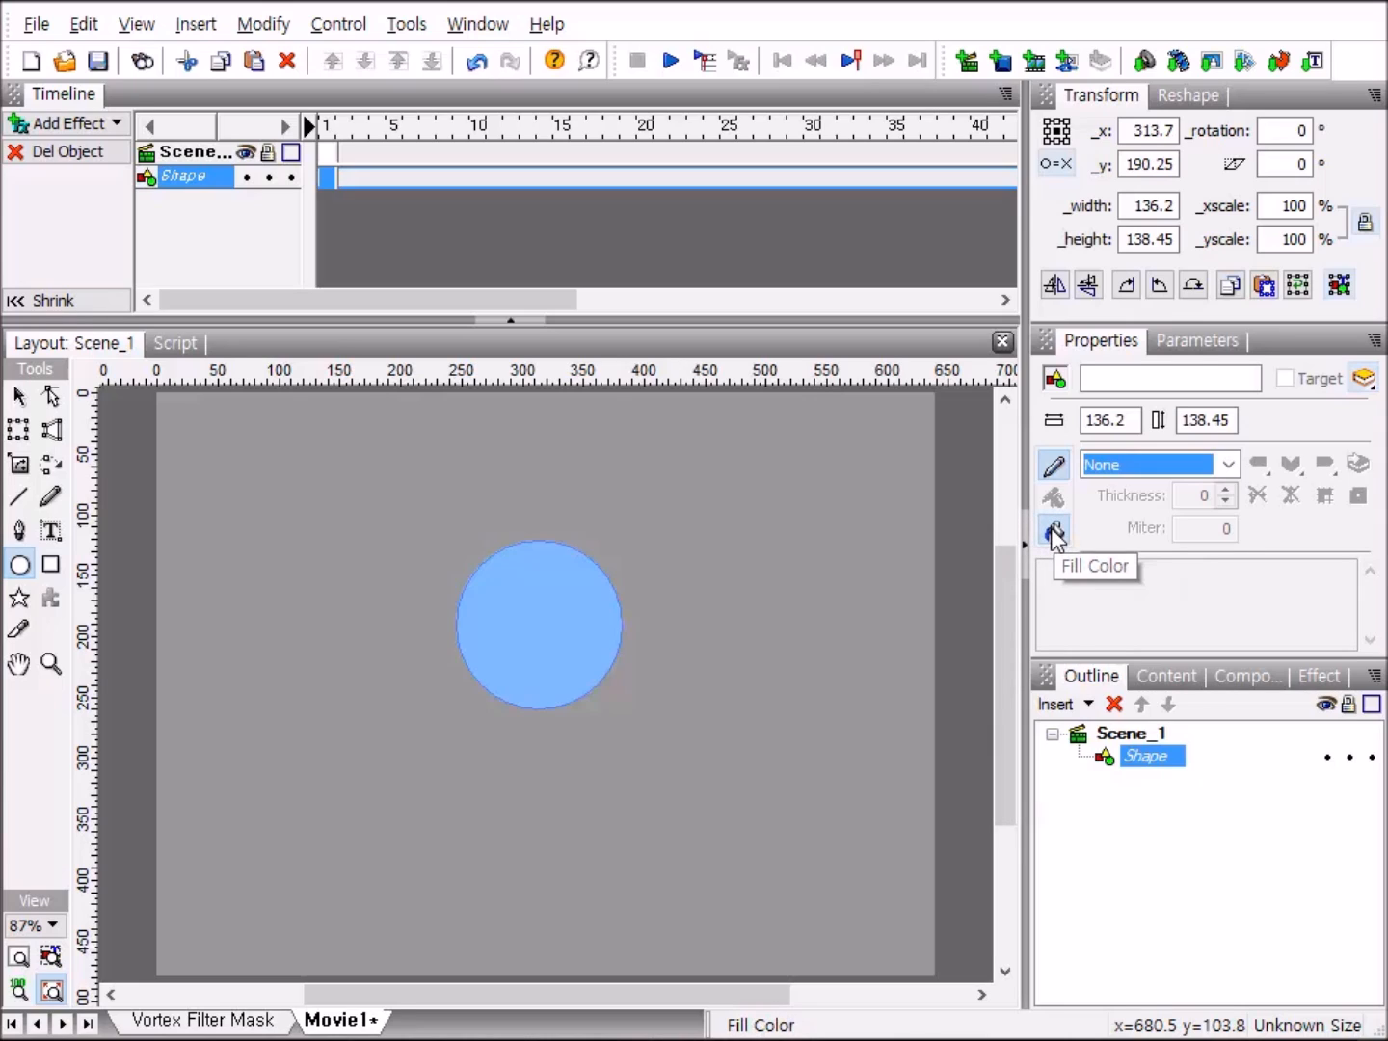
left_click(1264, 466)
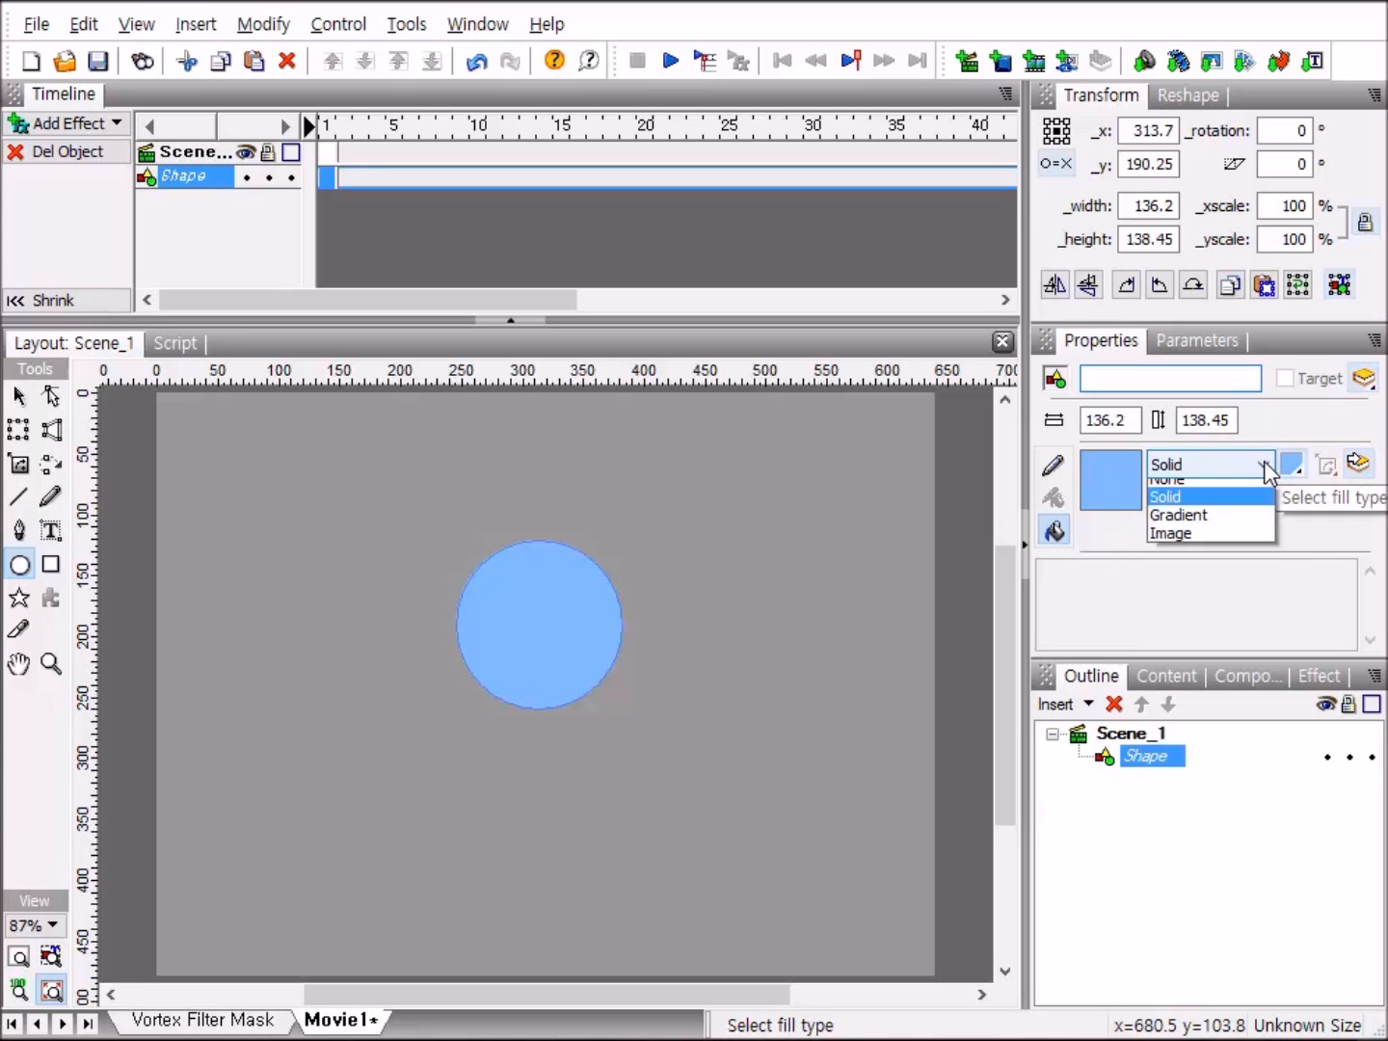
left_click(1207, 510)
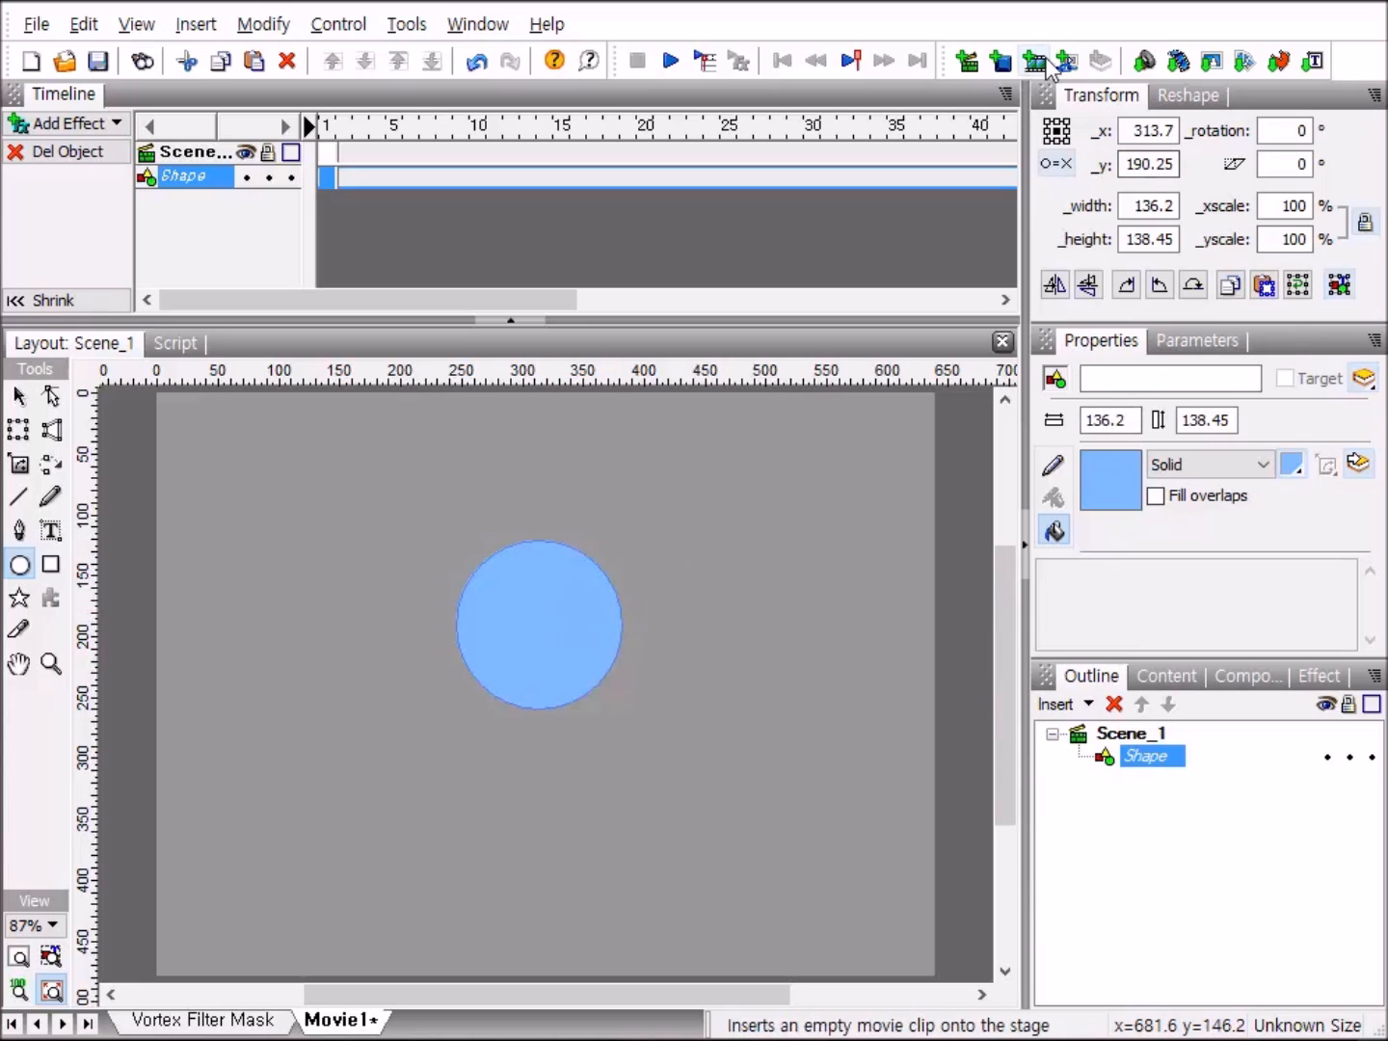
Set the circle's width and height to 250 and its position to x 320, y 240.
left_click(1176, 205)
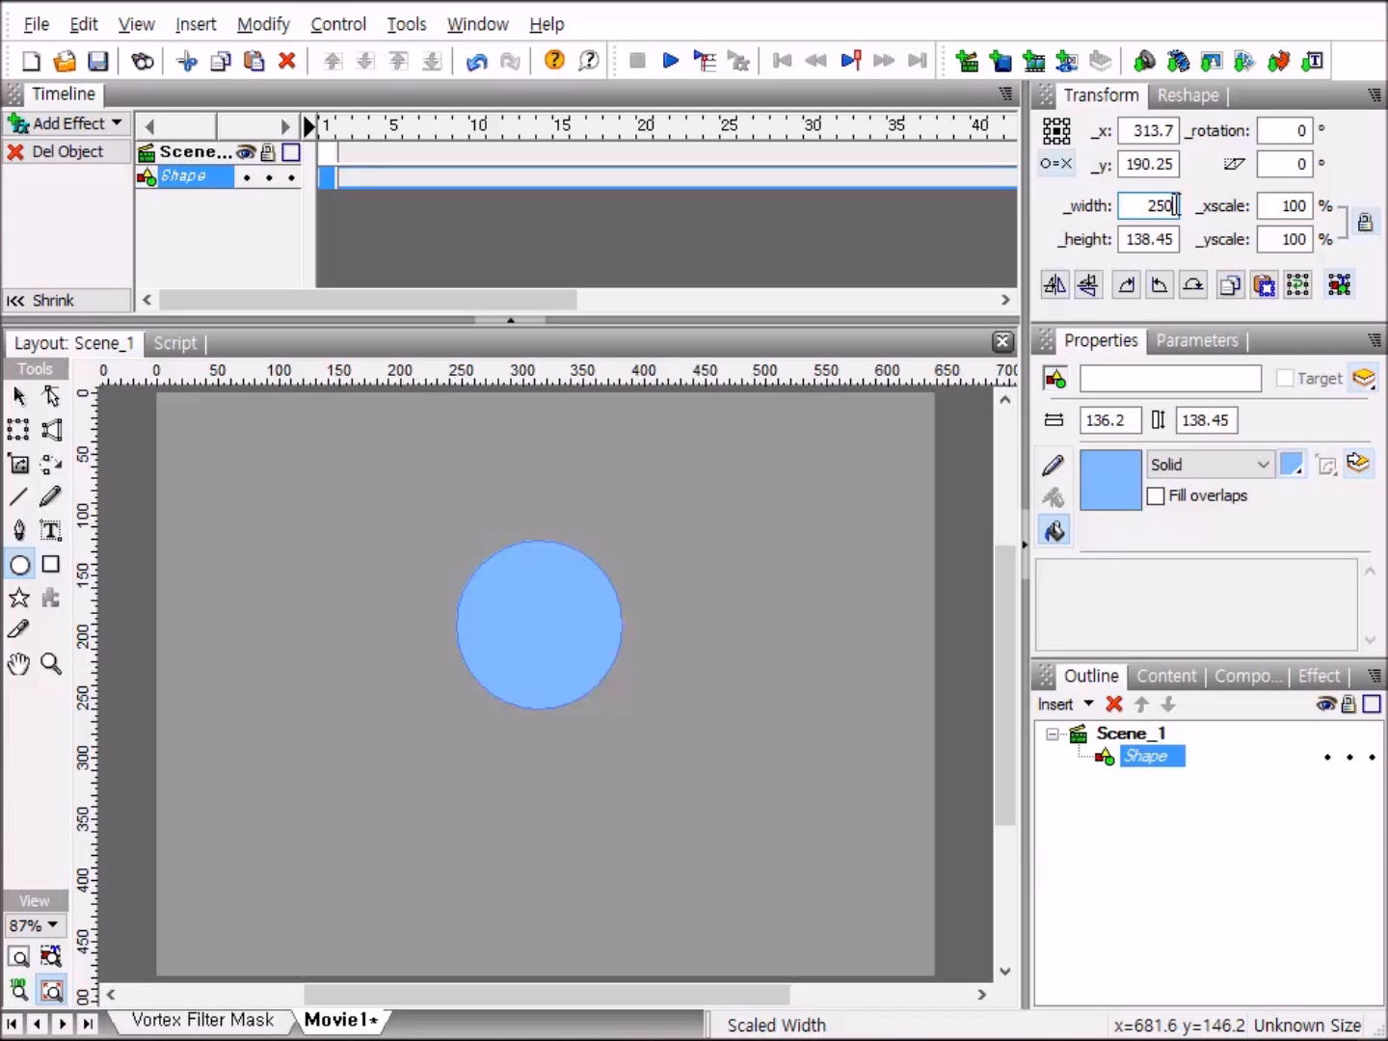
key("Tab")
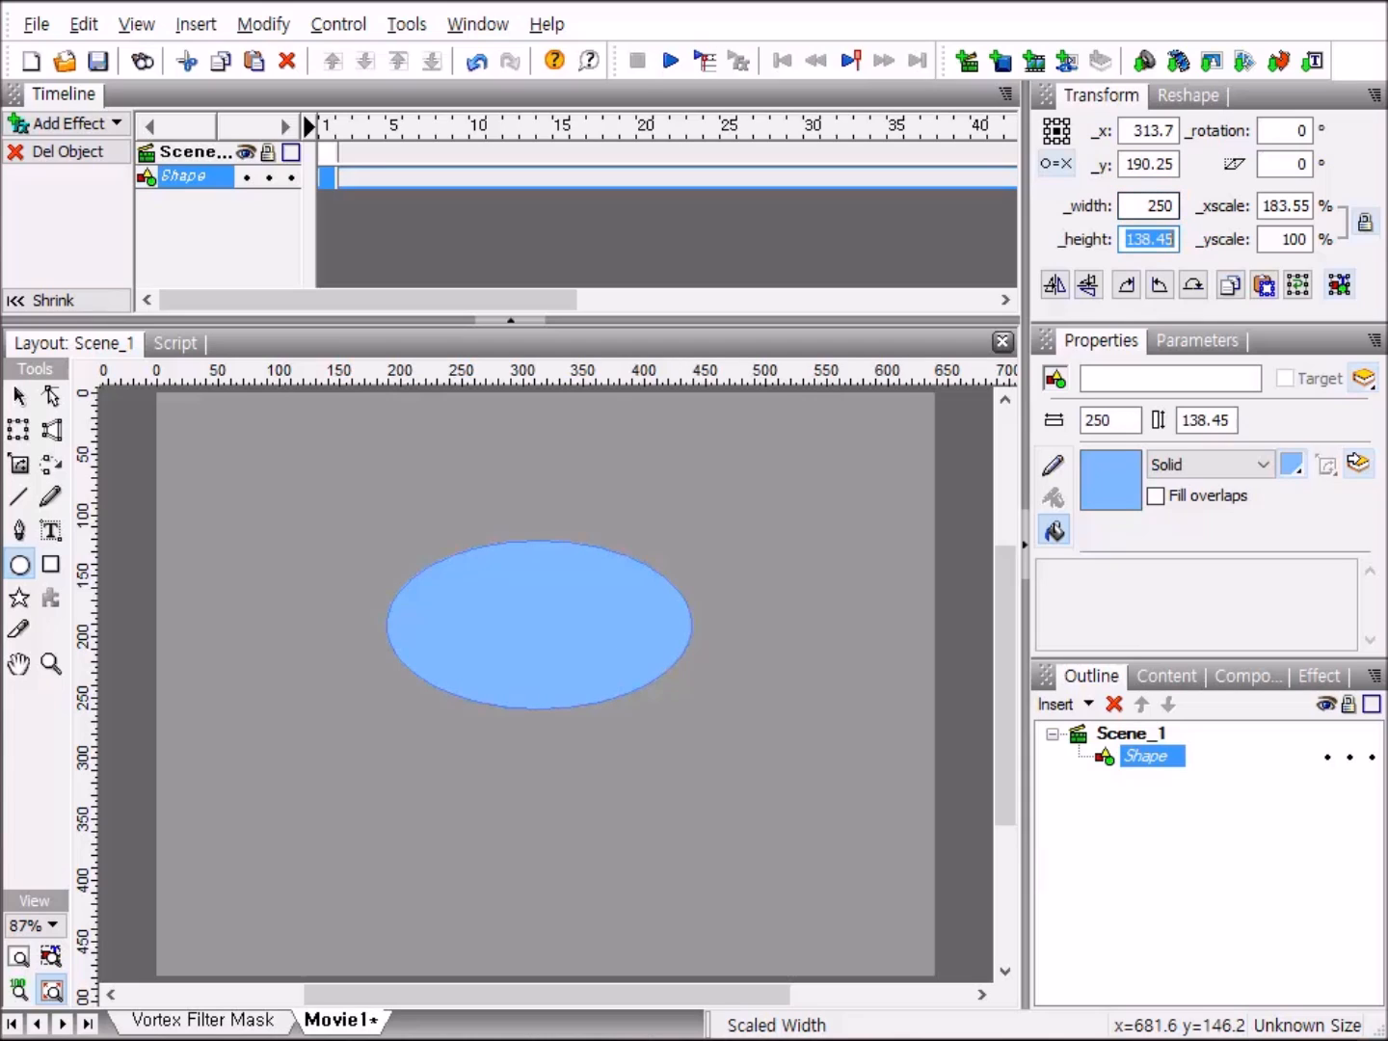
type("250")
left_click(1175, 130)
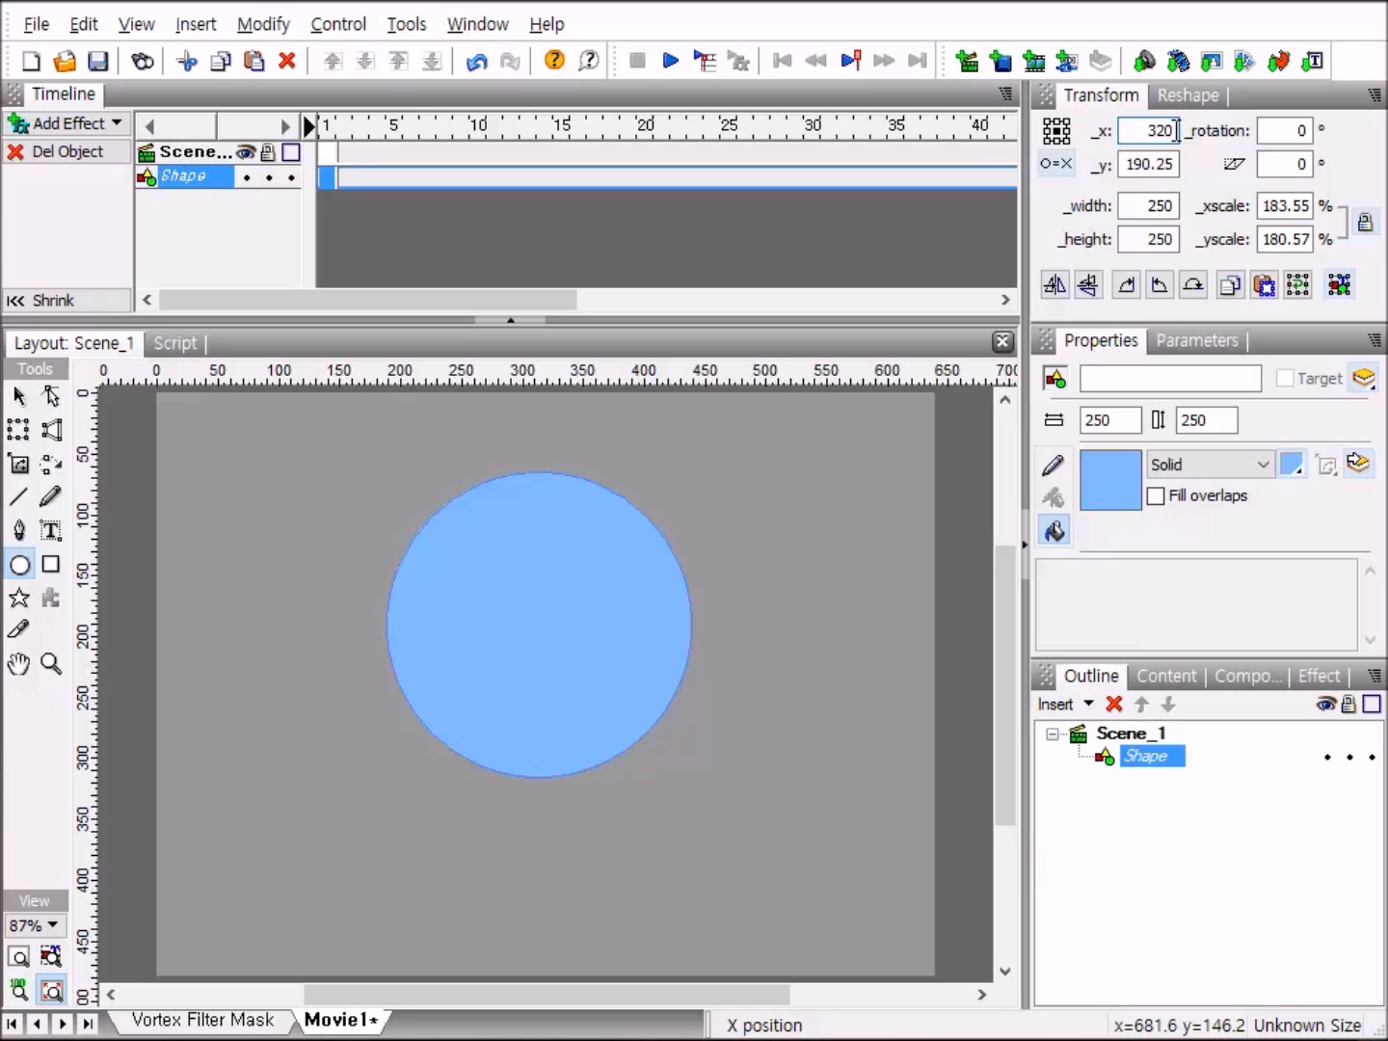
key("Tab")
type("2")
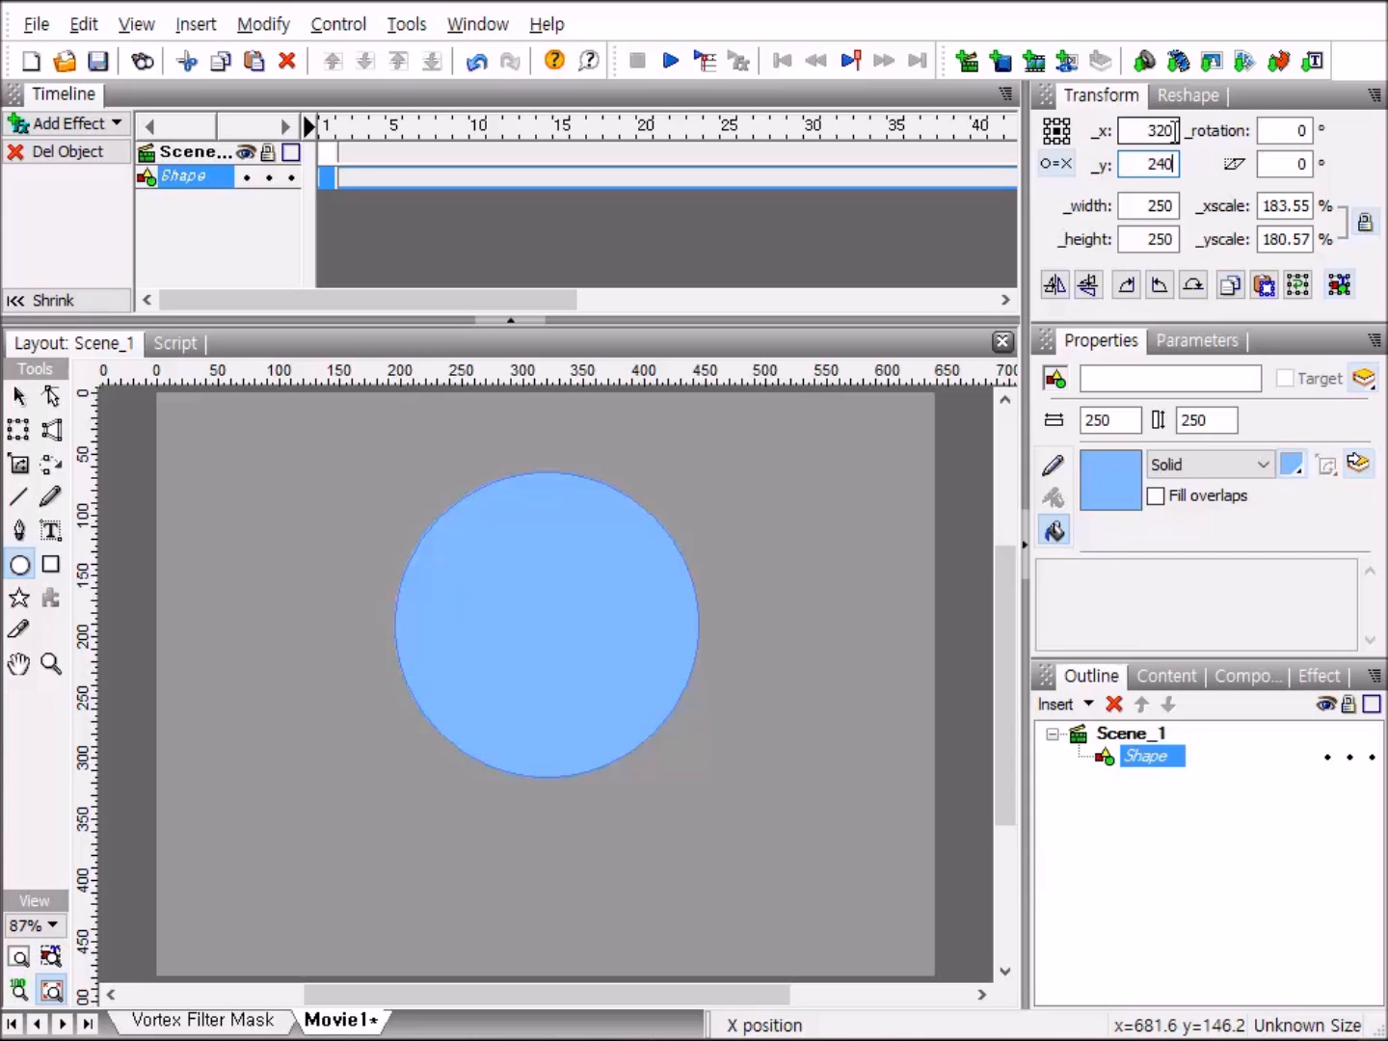
type("40")
key("Return")
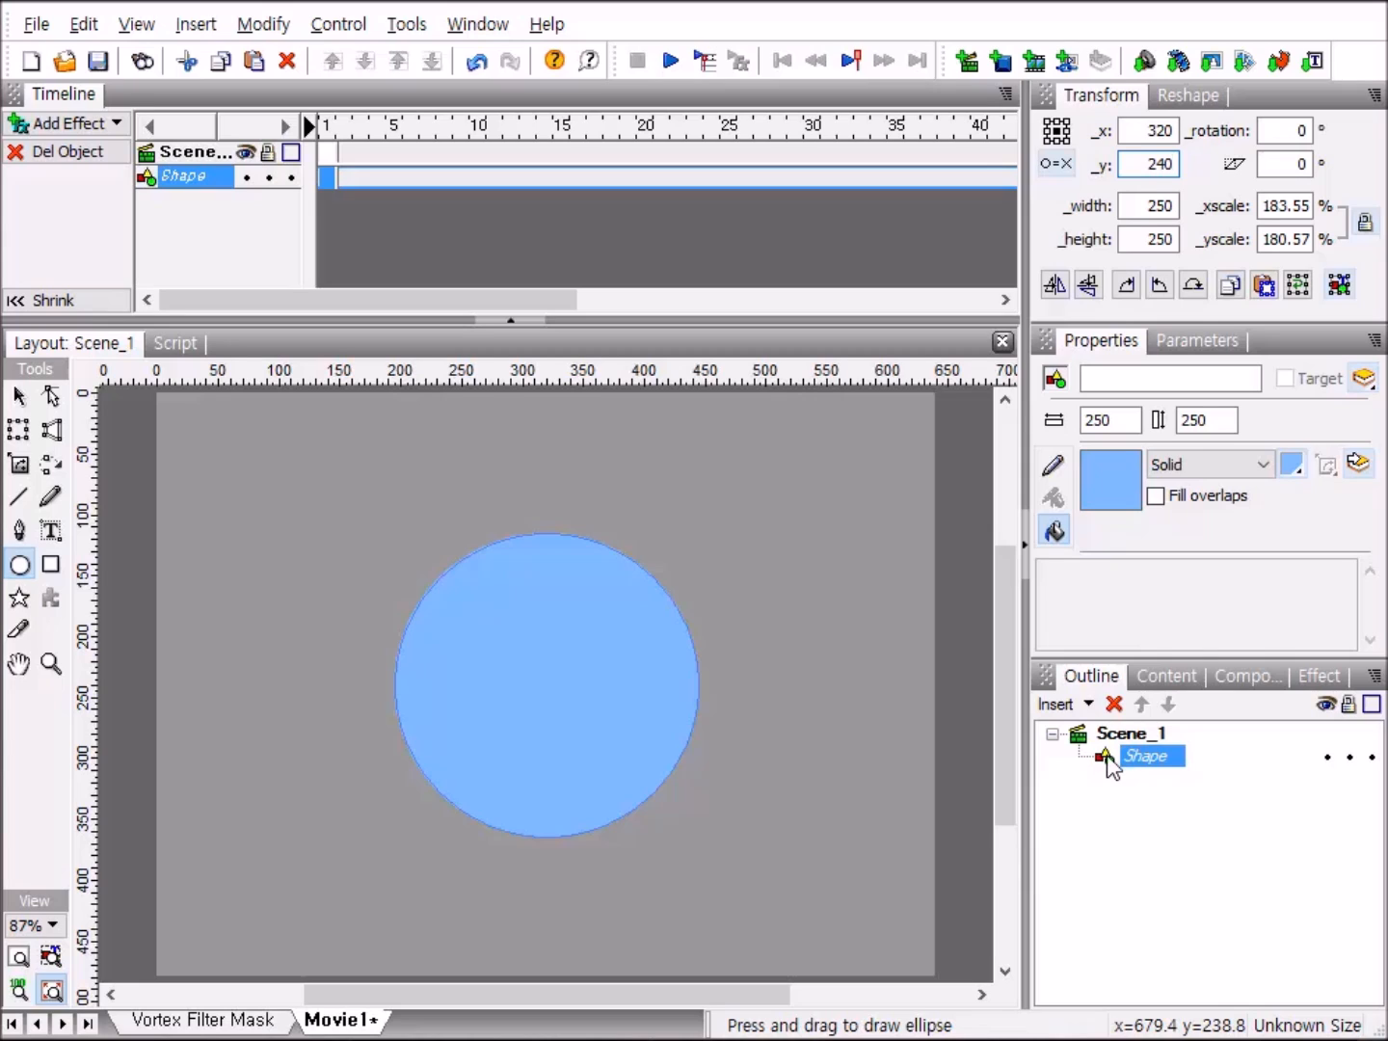
Copy the circle shape and paste the duplicate in place.
right_click(1108, 761)
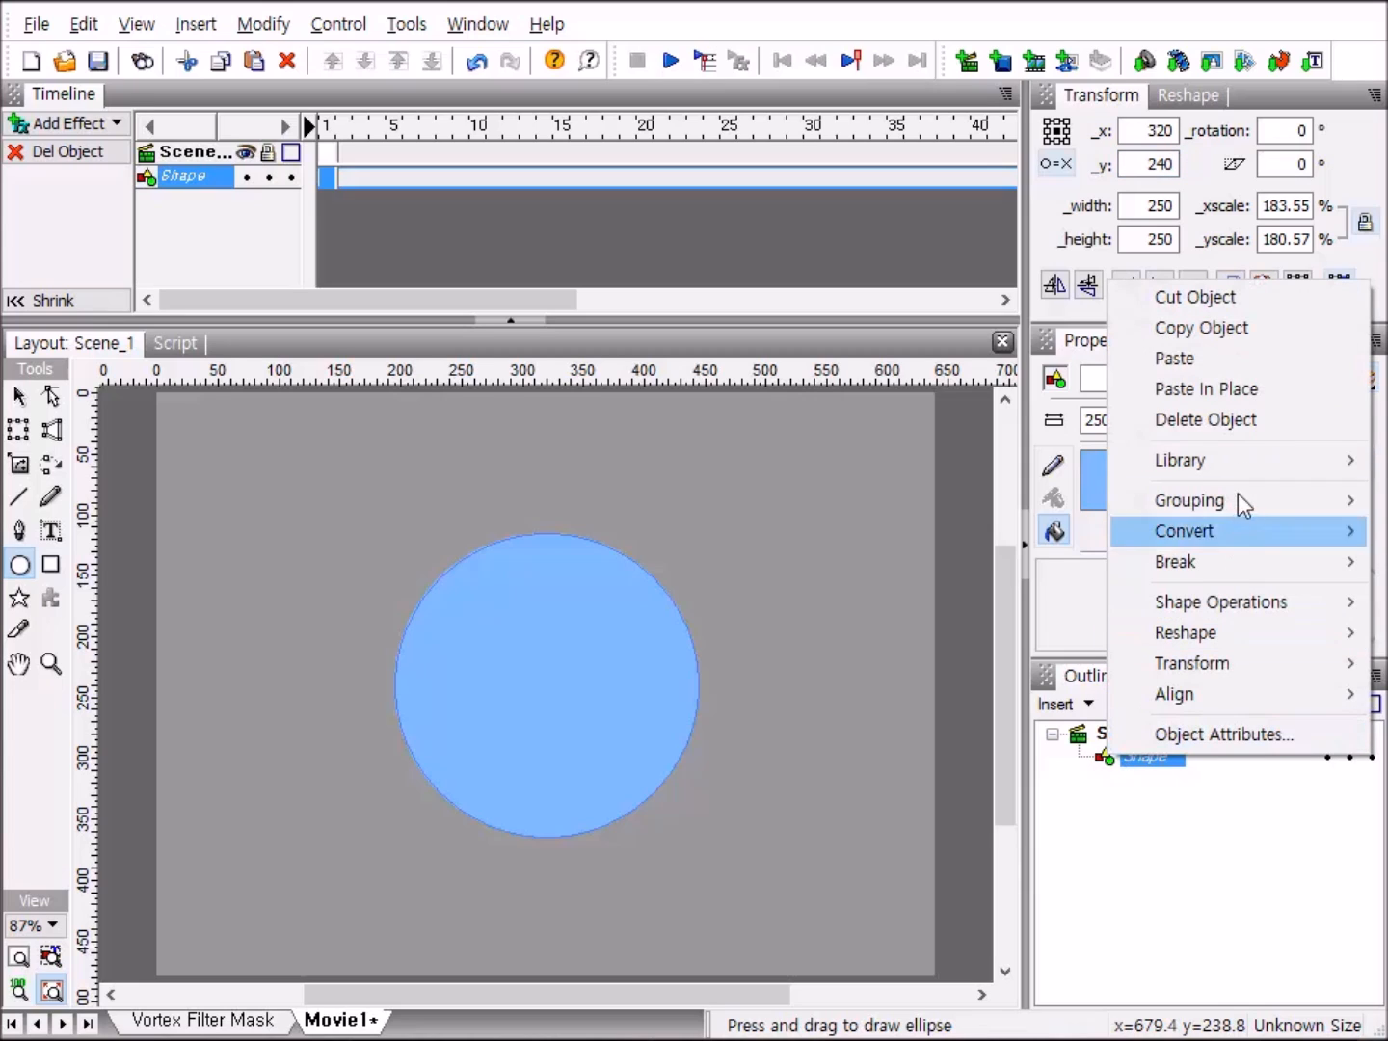
left_click(1289, 330)
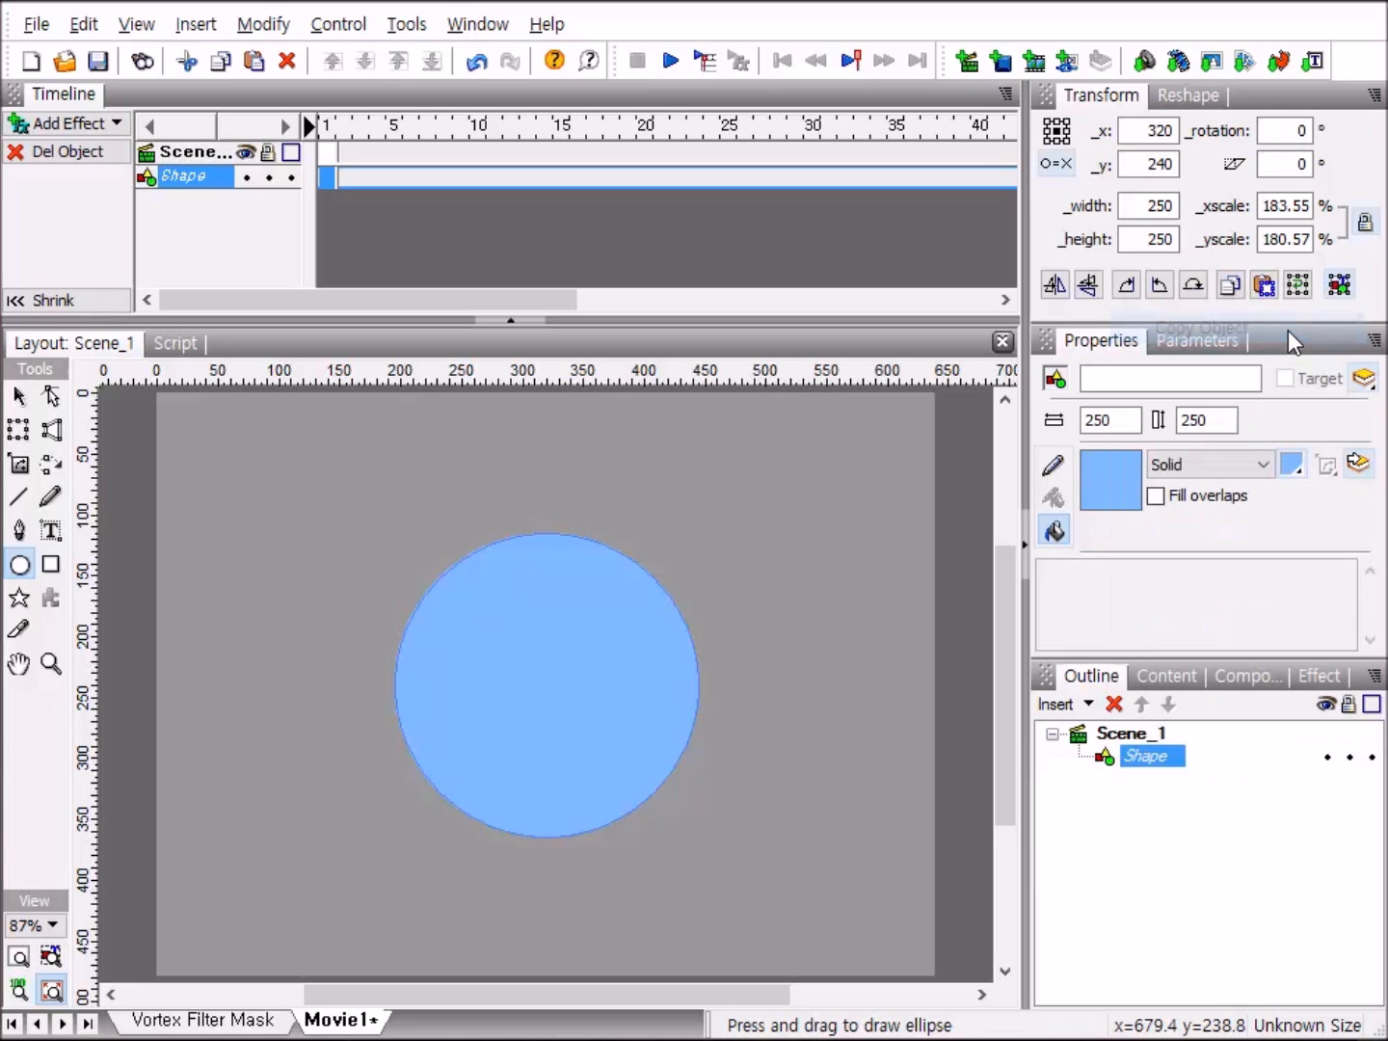
right_click(1107, 758)
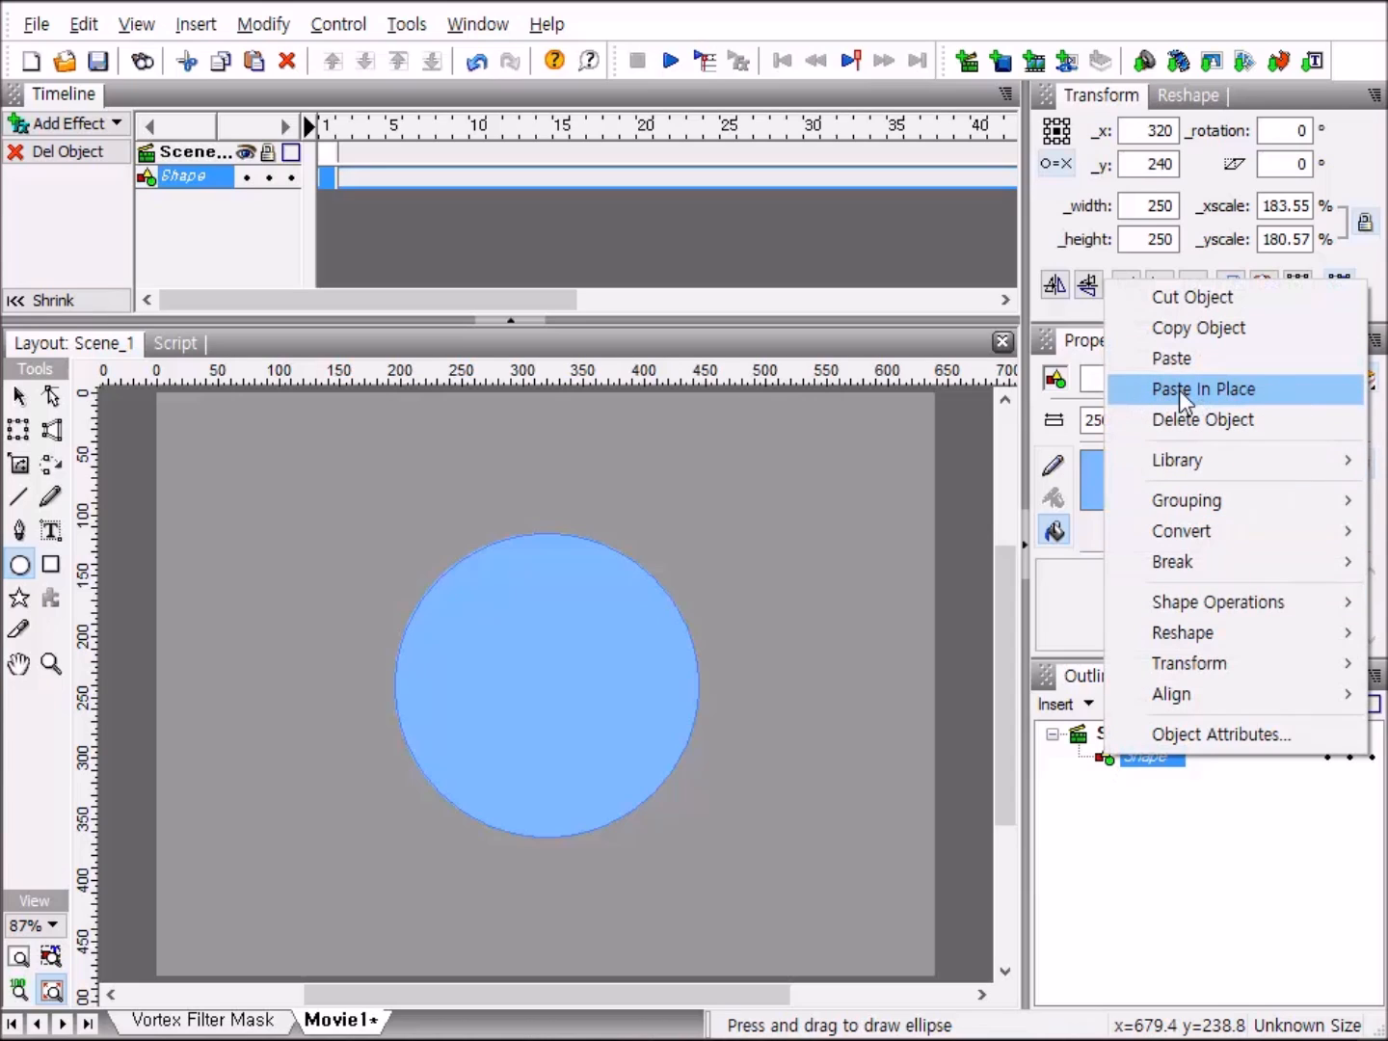
left_click(1275, 388)
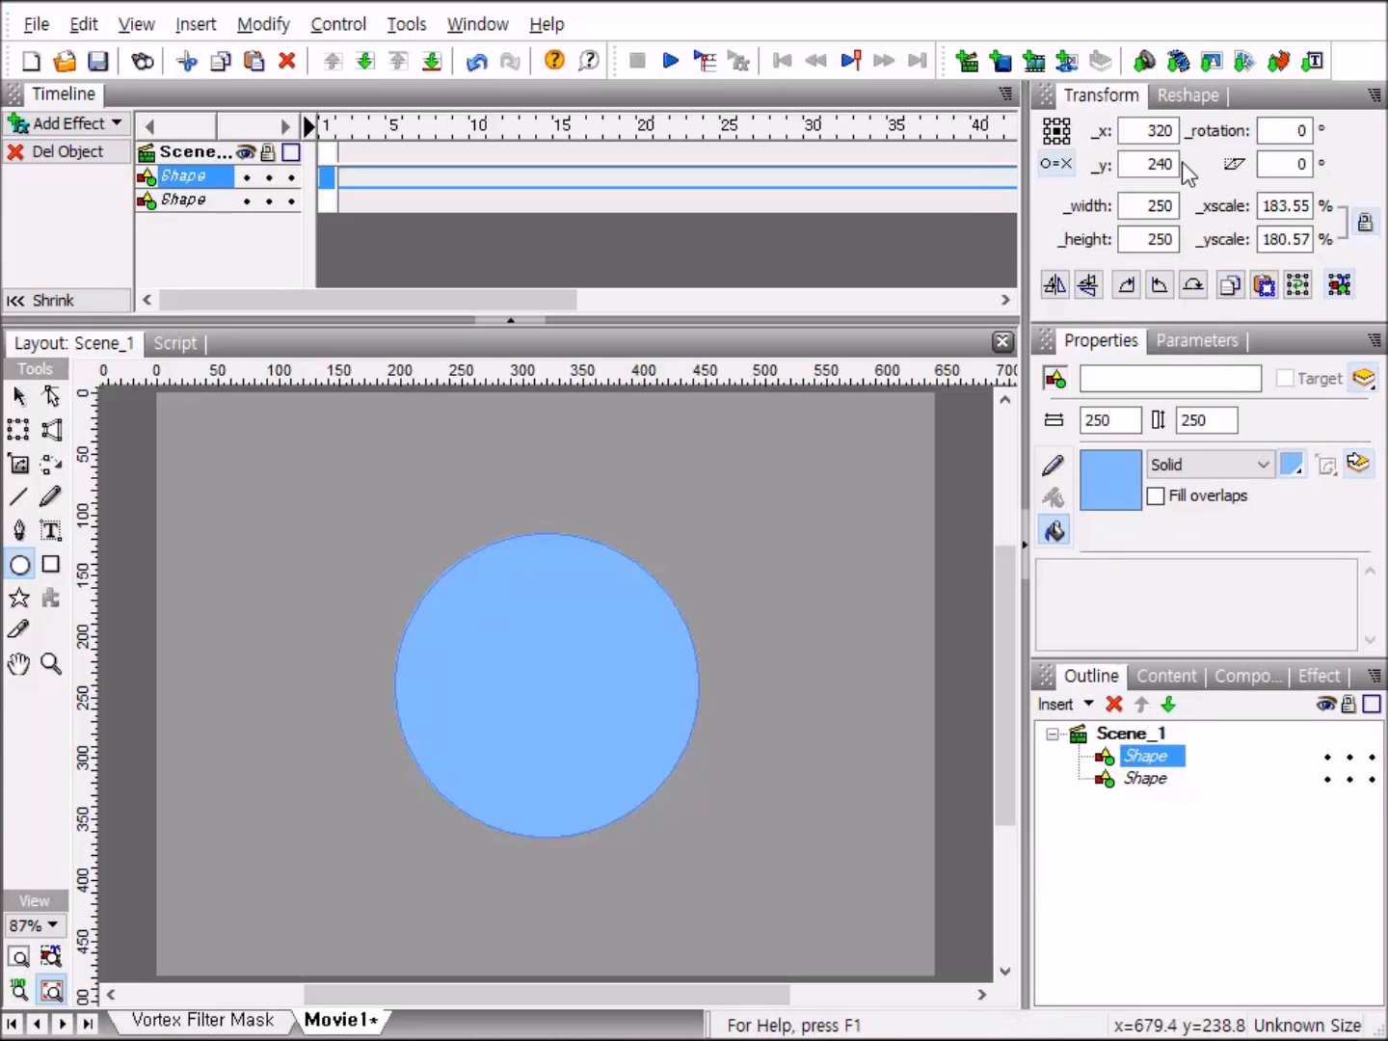
Move the duplicate circle's transformation point to its middle-left edge and set its width and height to 200.
left_click(1061, 165)
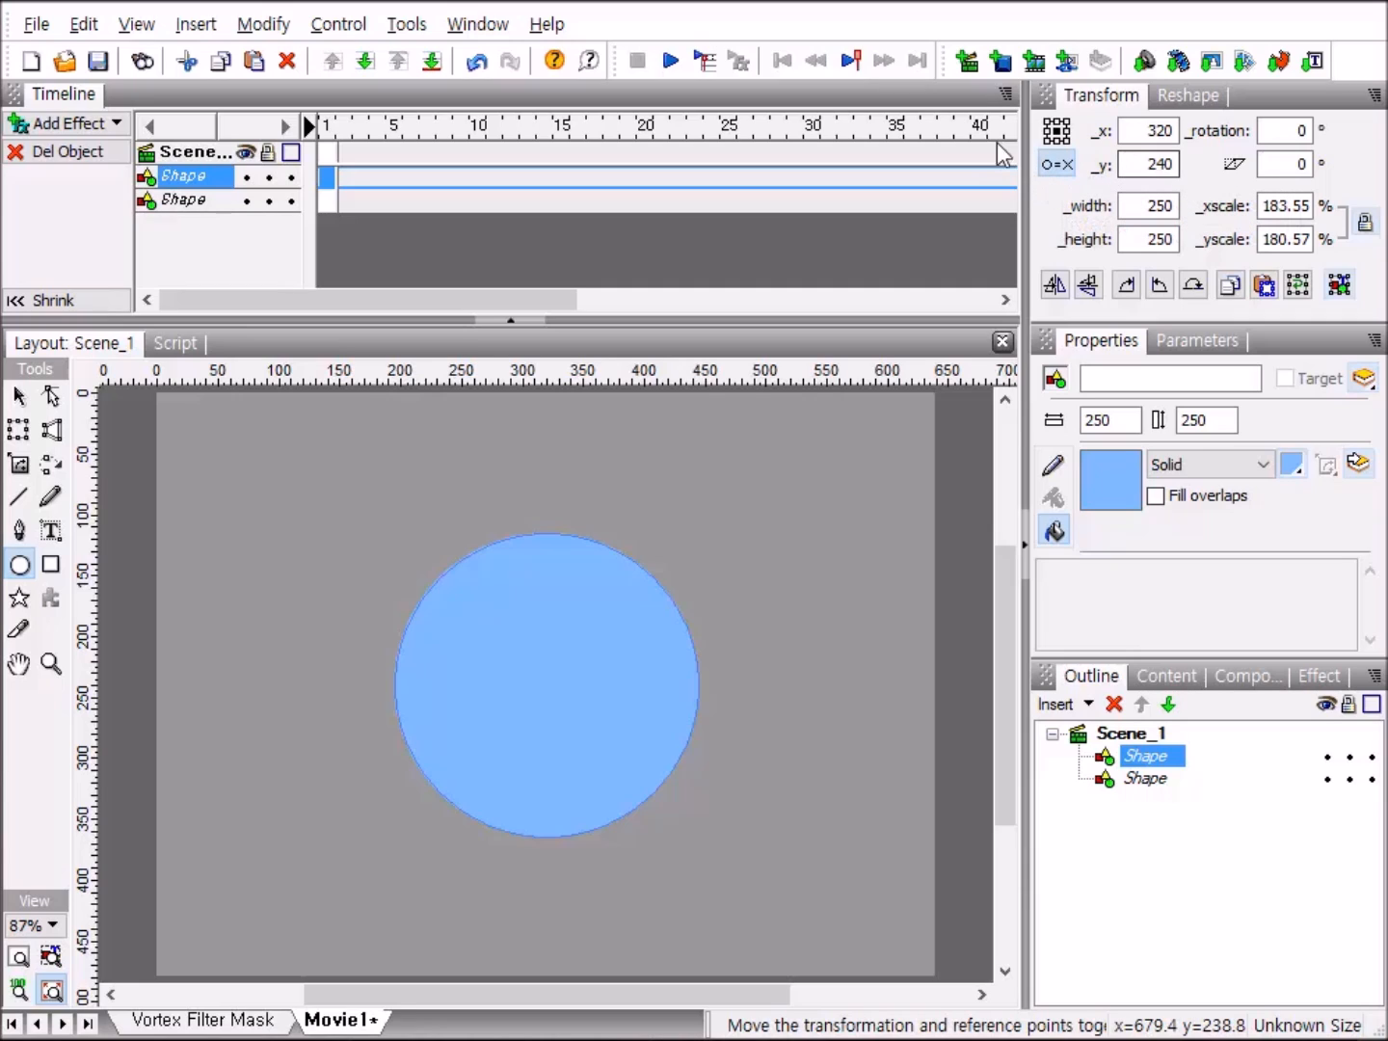
left_click(1048, 132)
left_click(1178, 204)
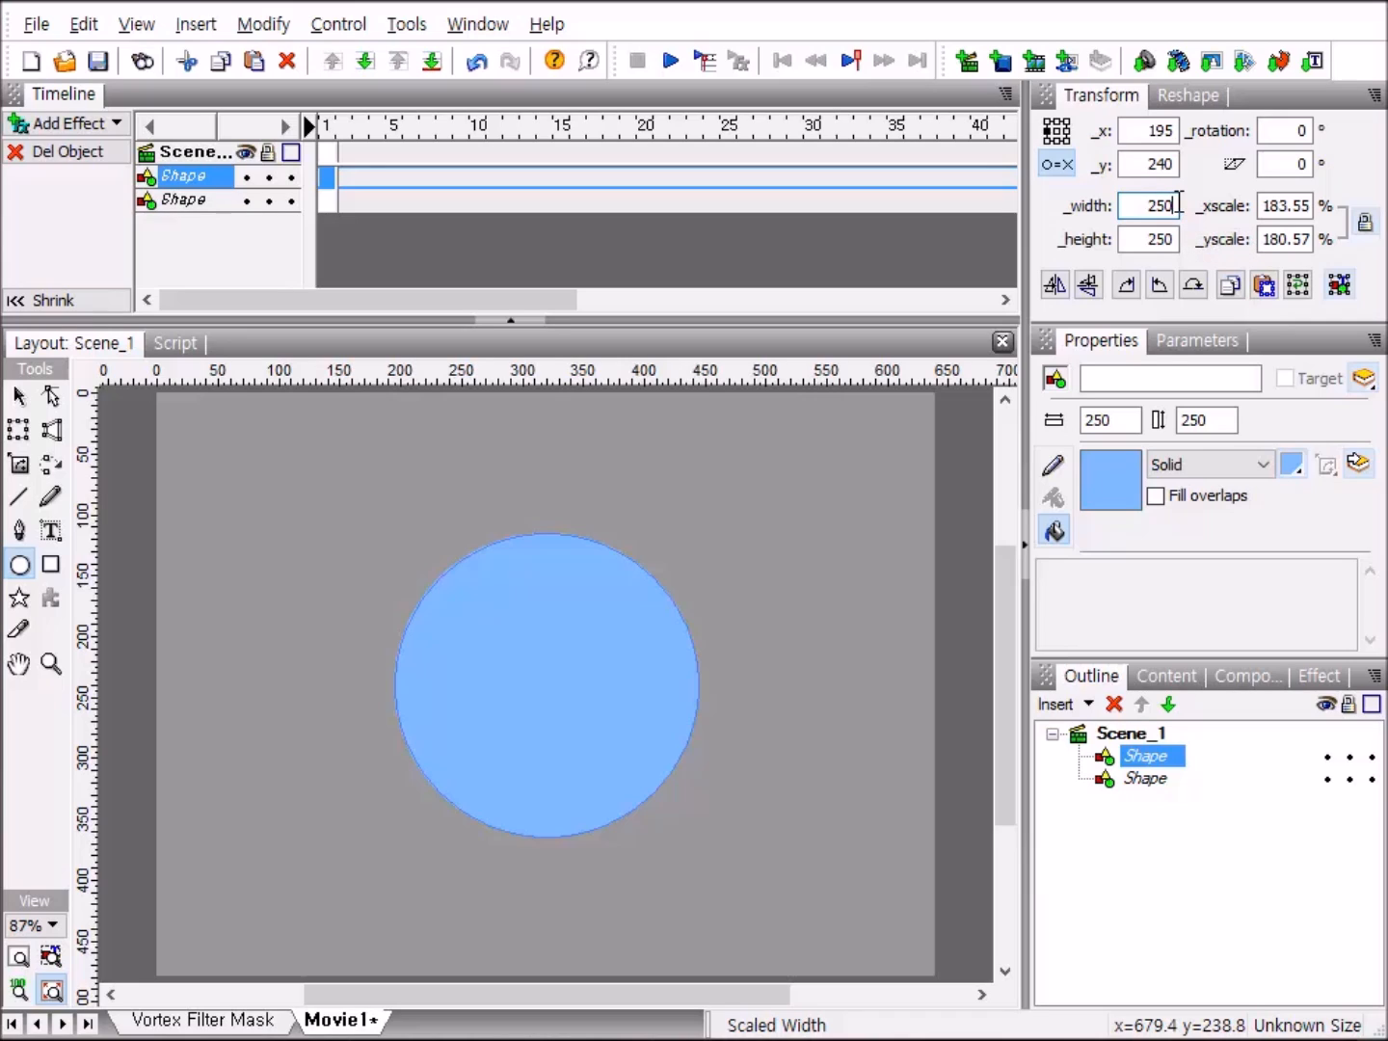
key("BackSpace")
type("00")
key("Tab")
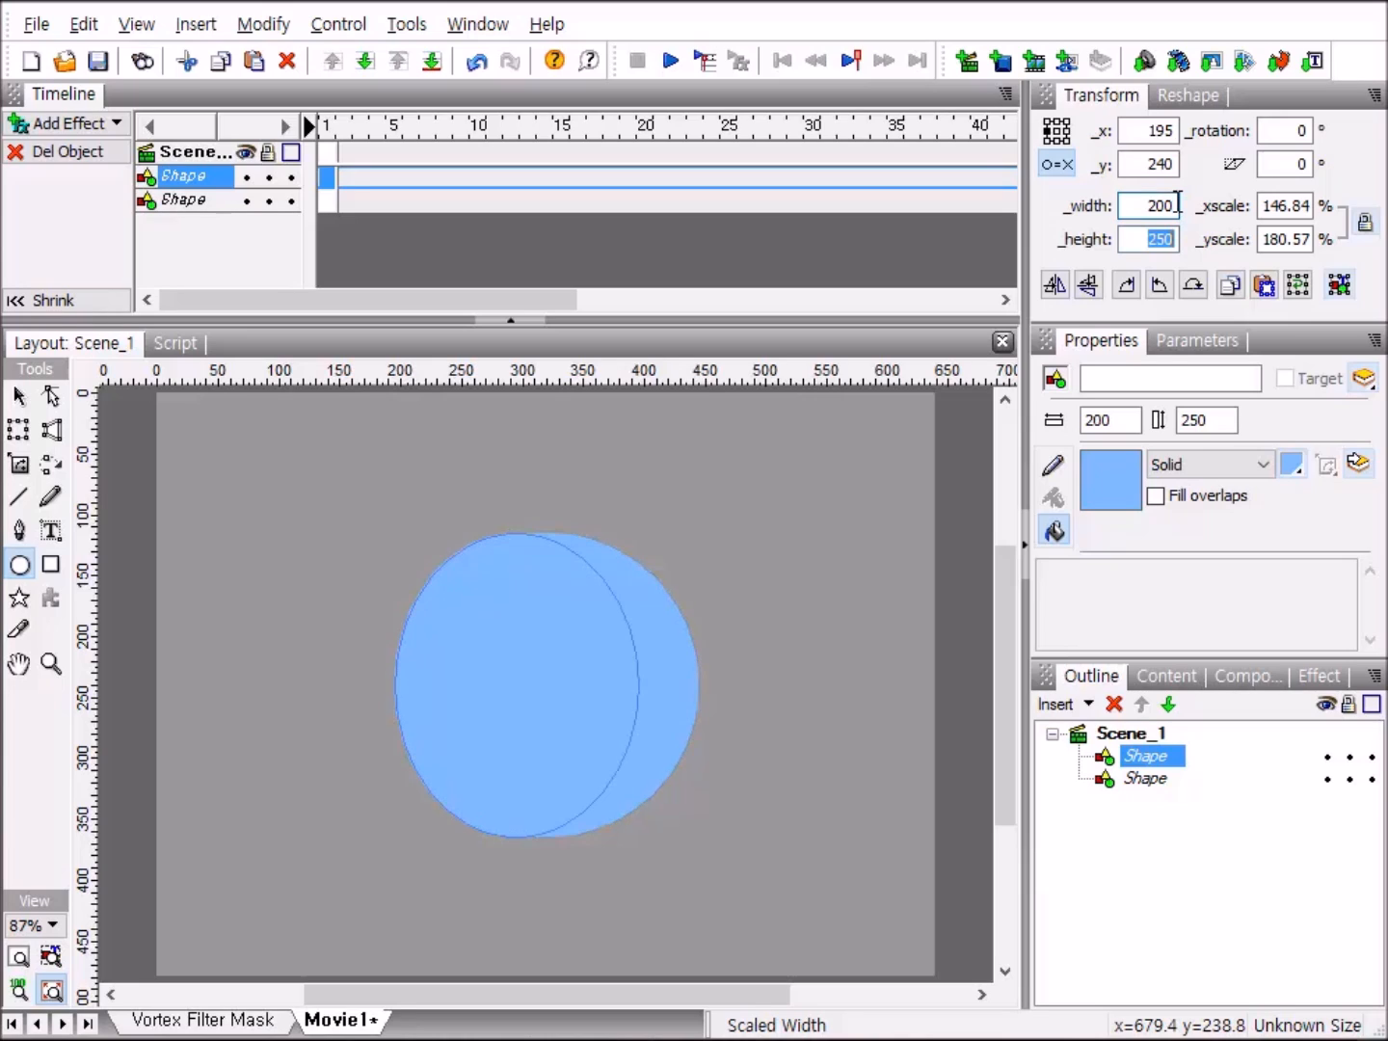
type("20")
key("Return")
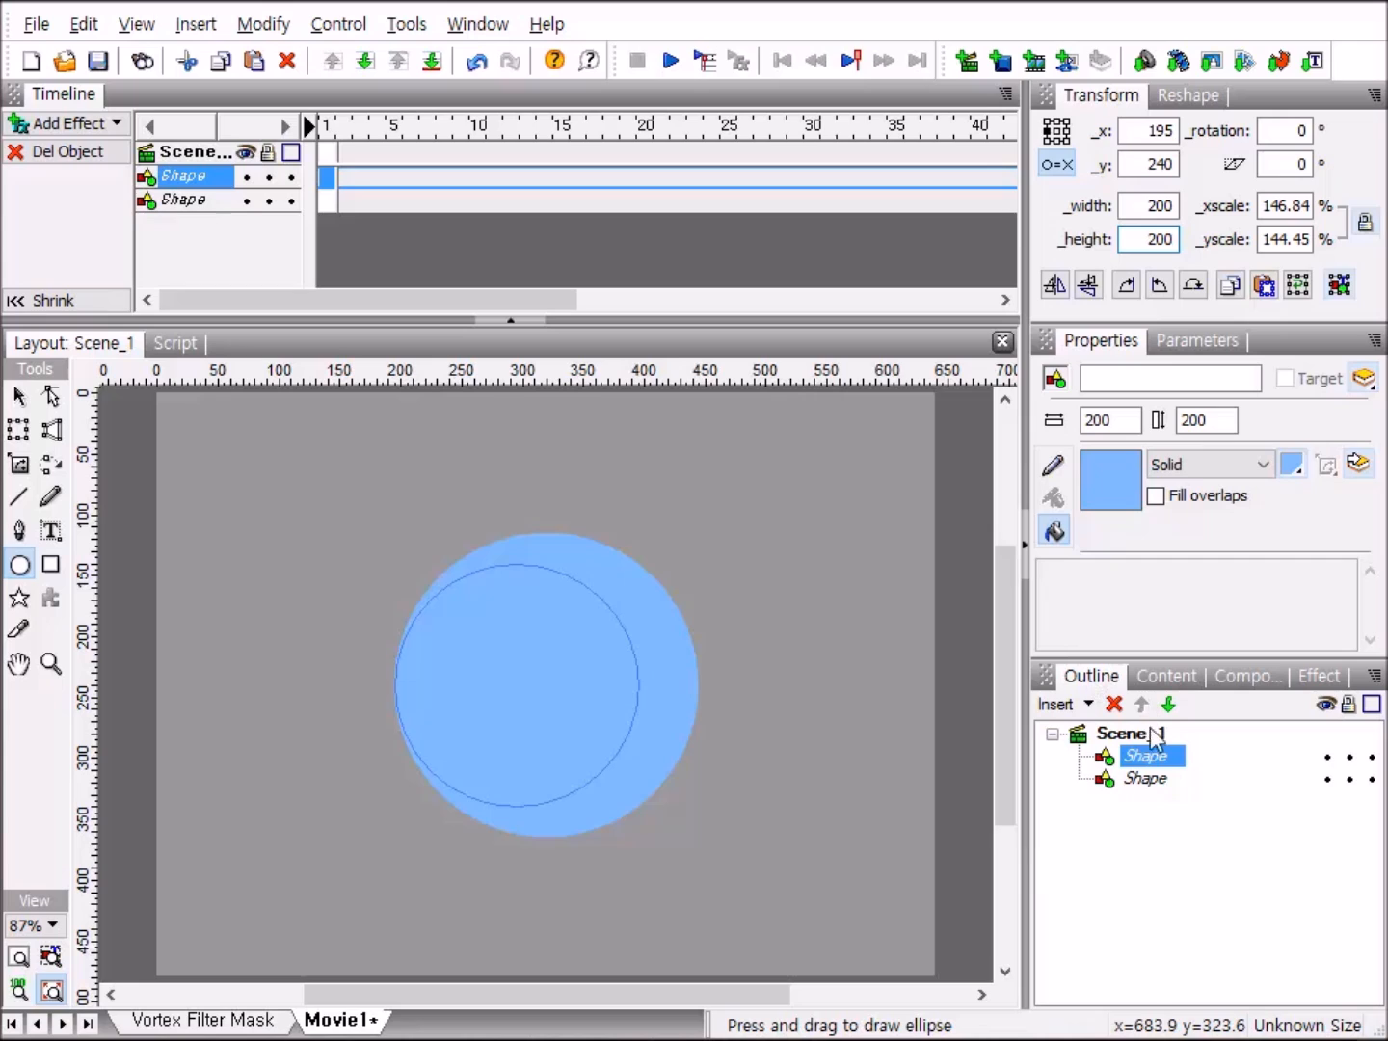
Copy the smaller 200-pixel circle and paste the duplicate in place.
right_click(1107, 759)
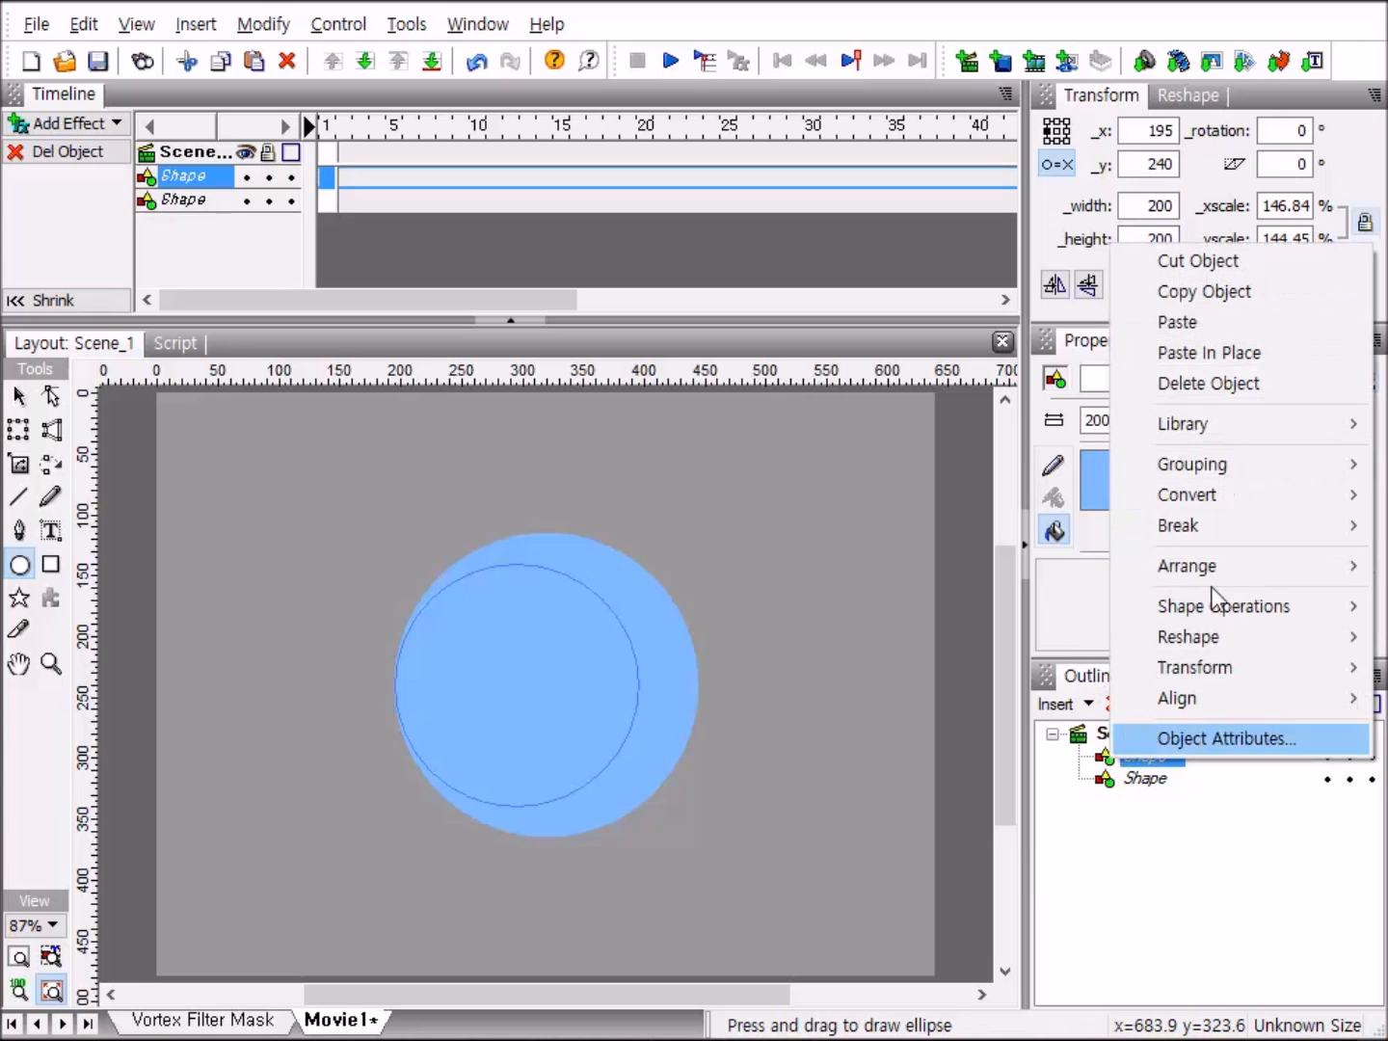
left_click(1276, 289)
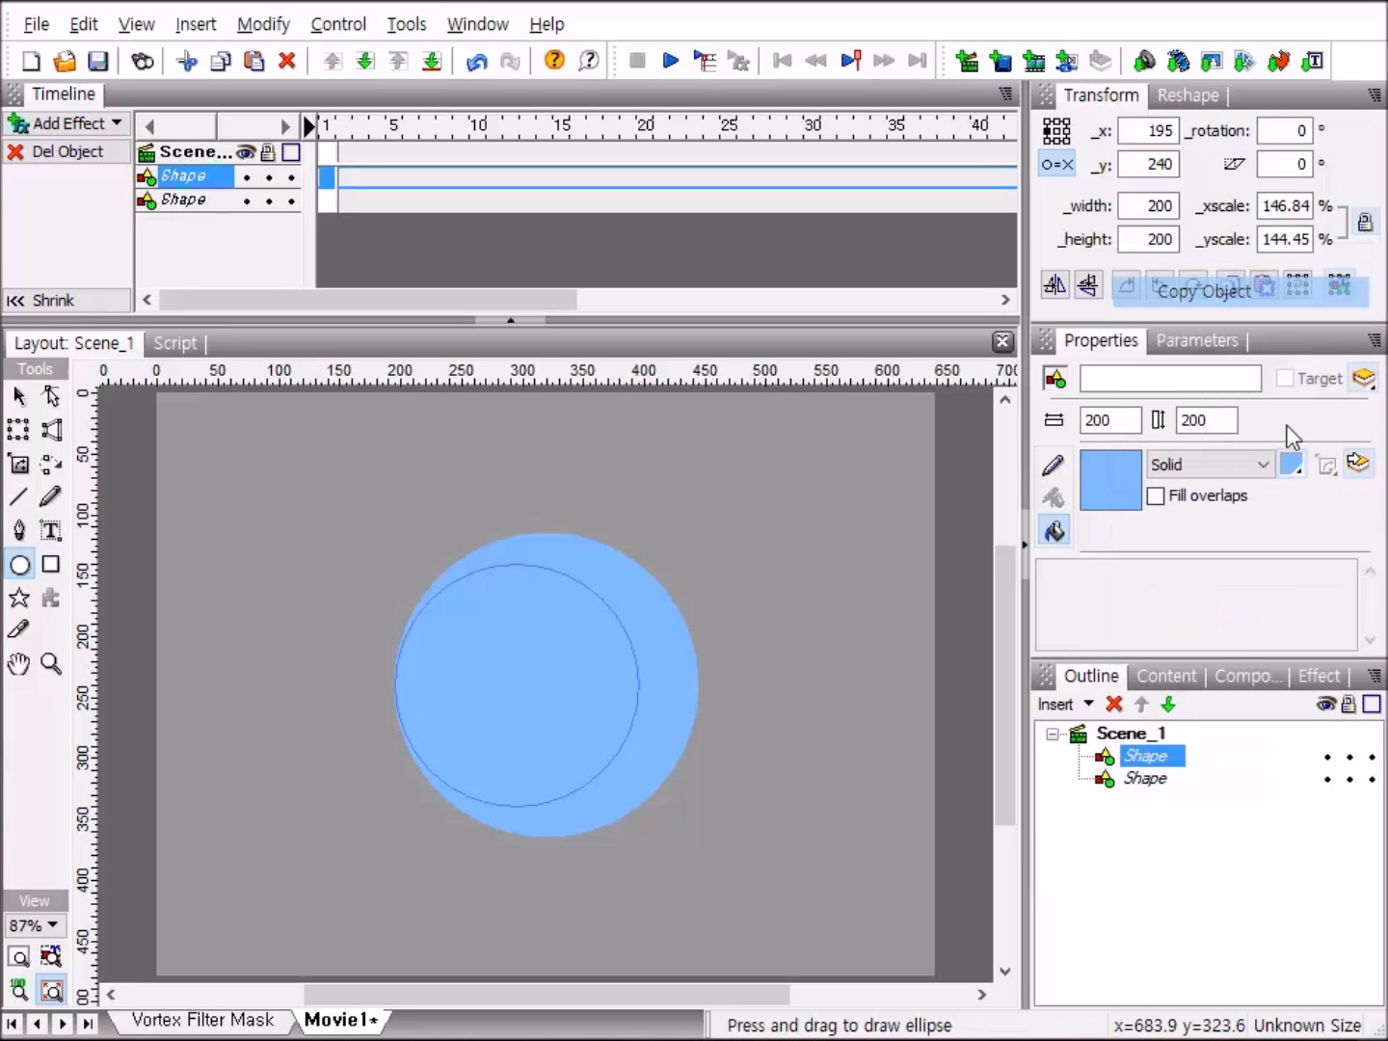
right_click(1108, 763)
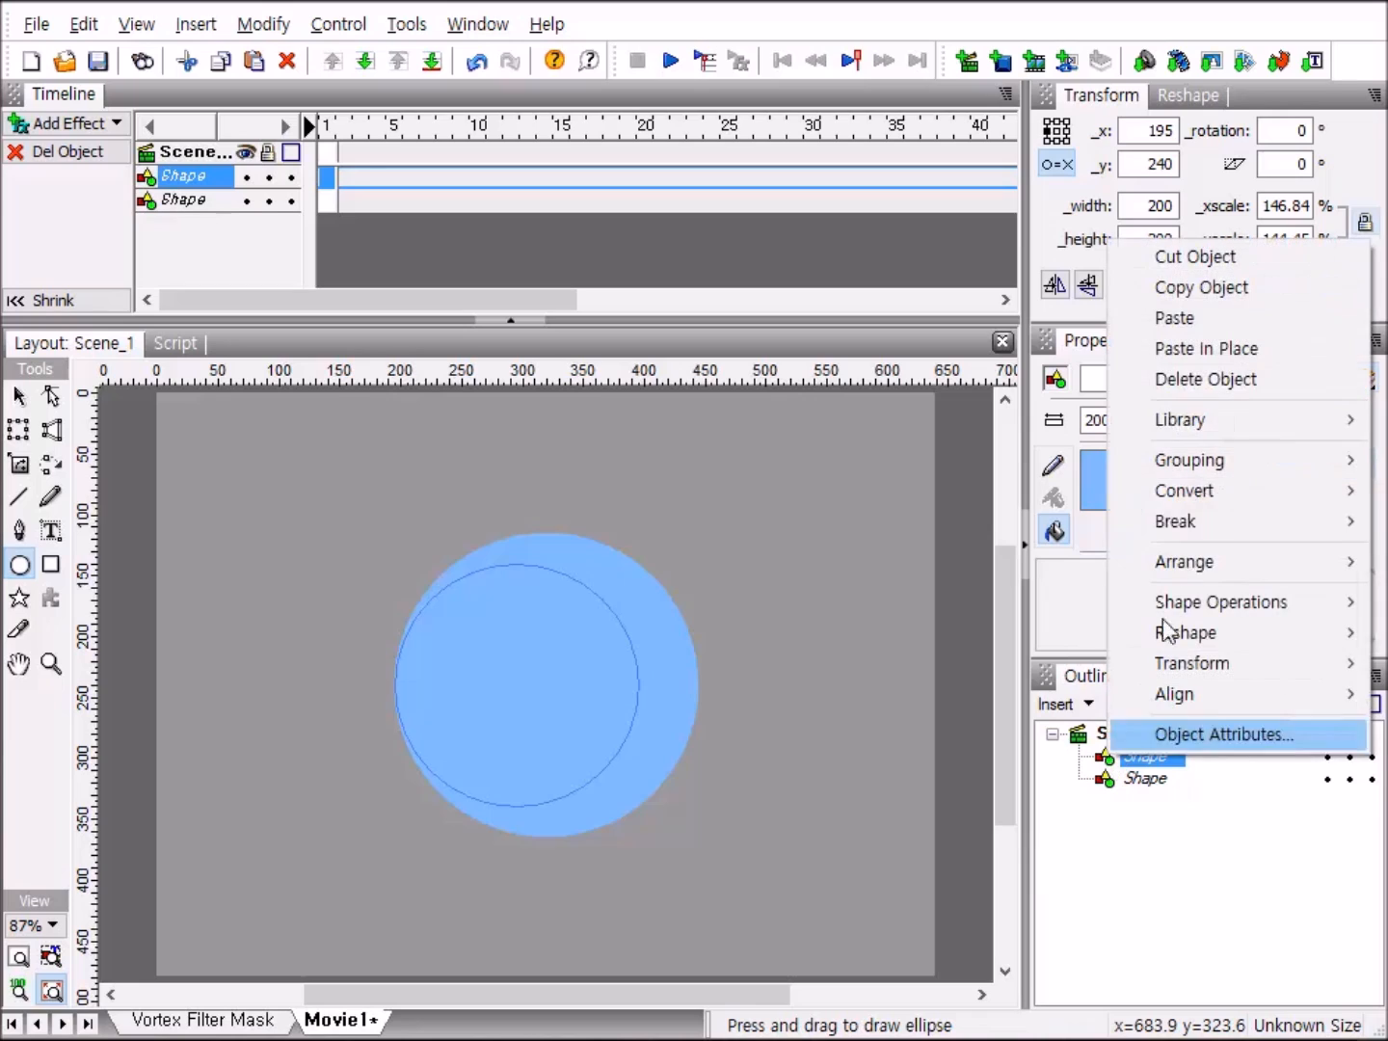
left_click(1280, 351)
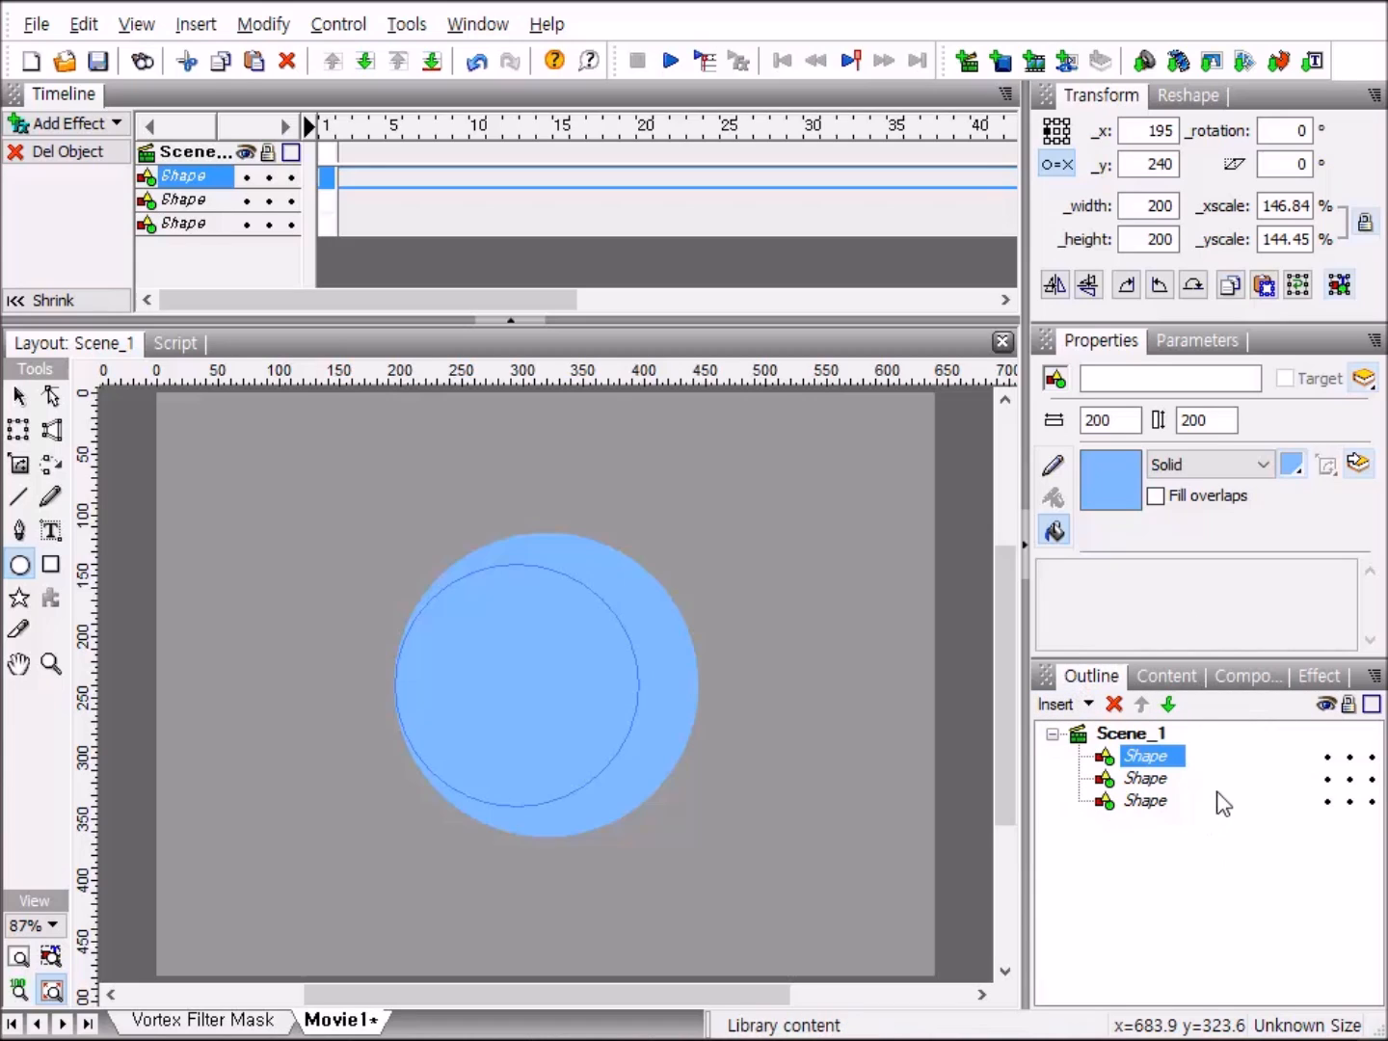
Subtract the duplicated 200-pixel circle from the large 250-pixel circle to form a crescent cut-out.
left_click(1108, 783)
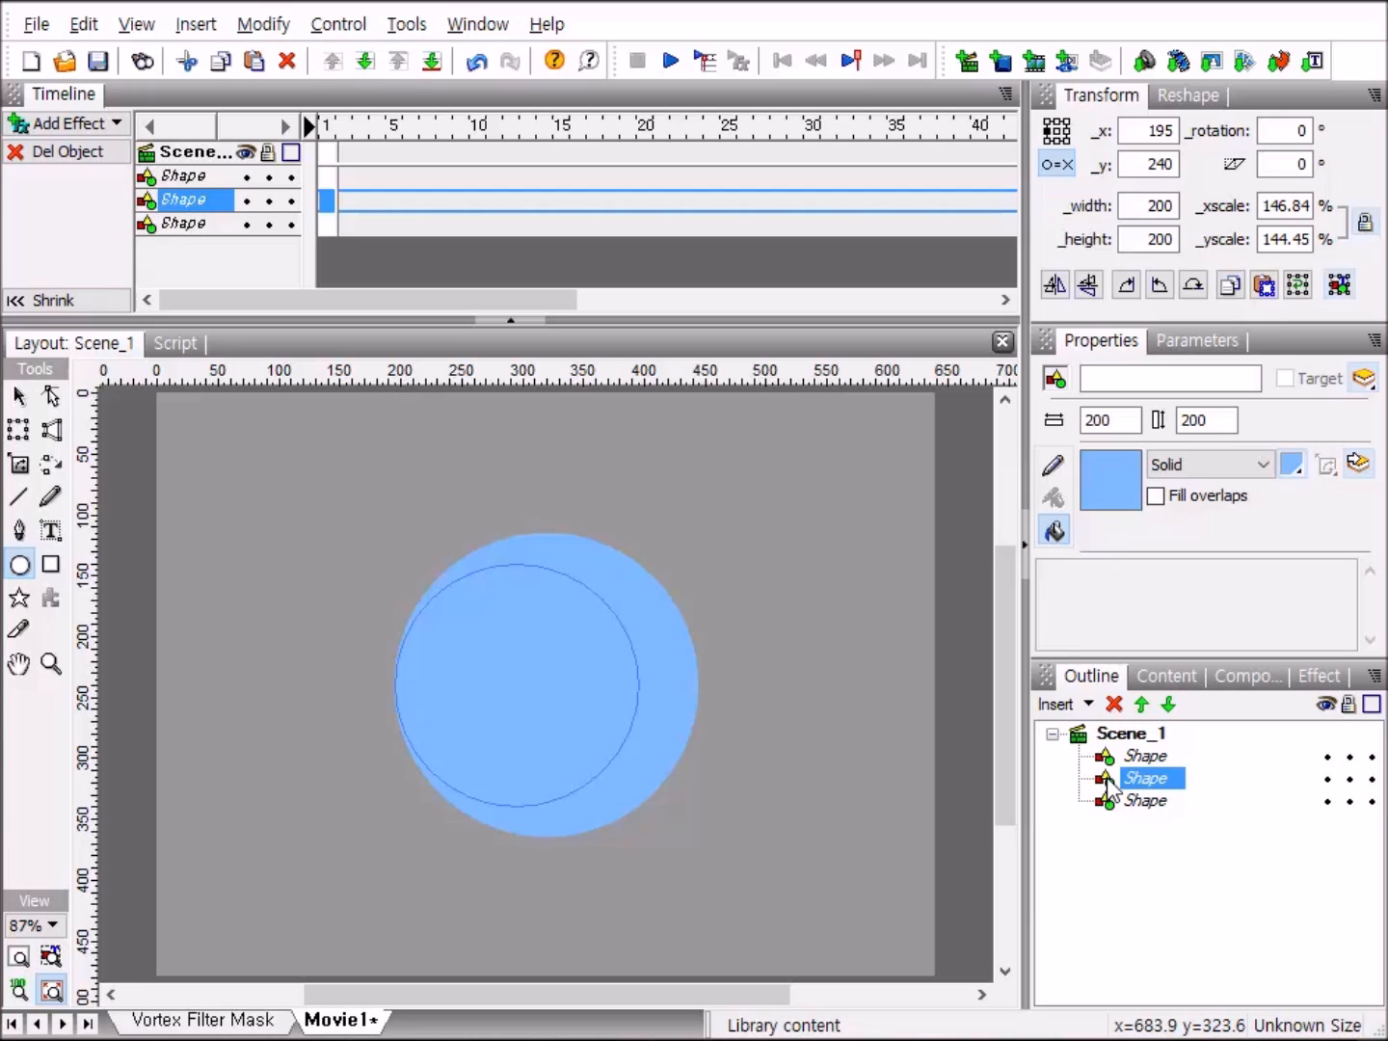
left_click(1112, 800, "ctrl")
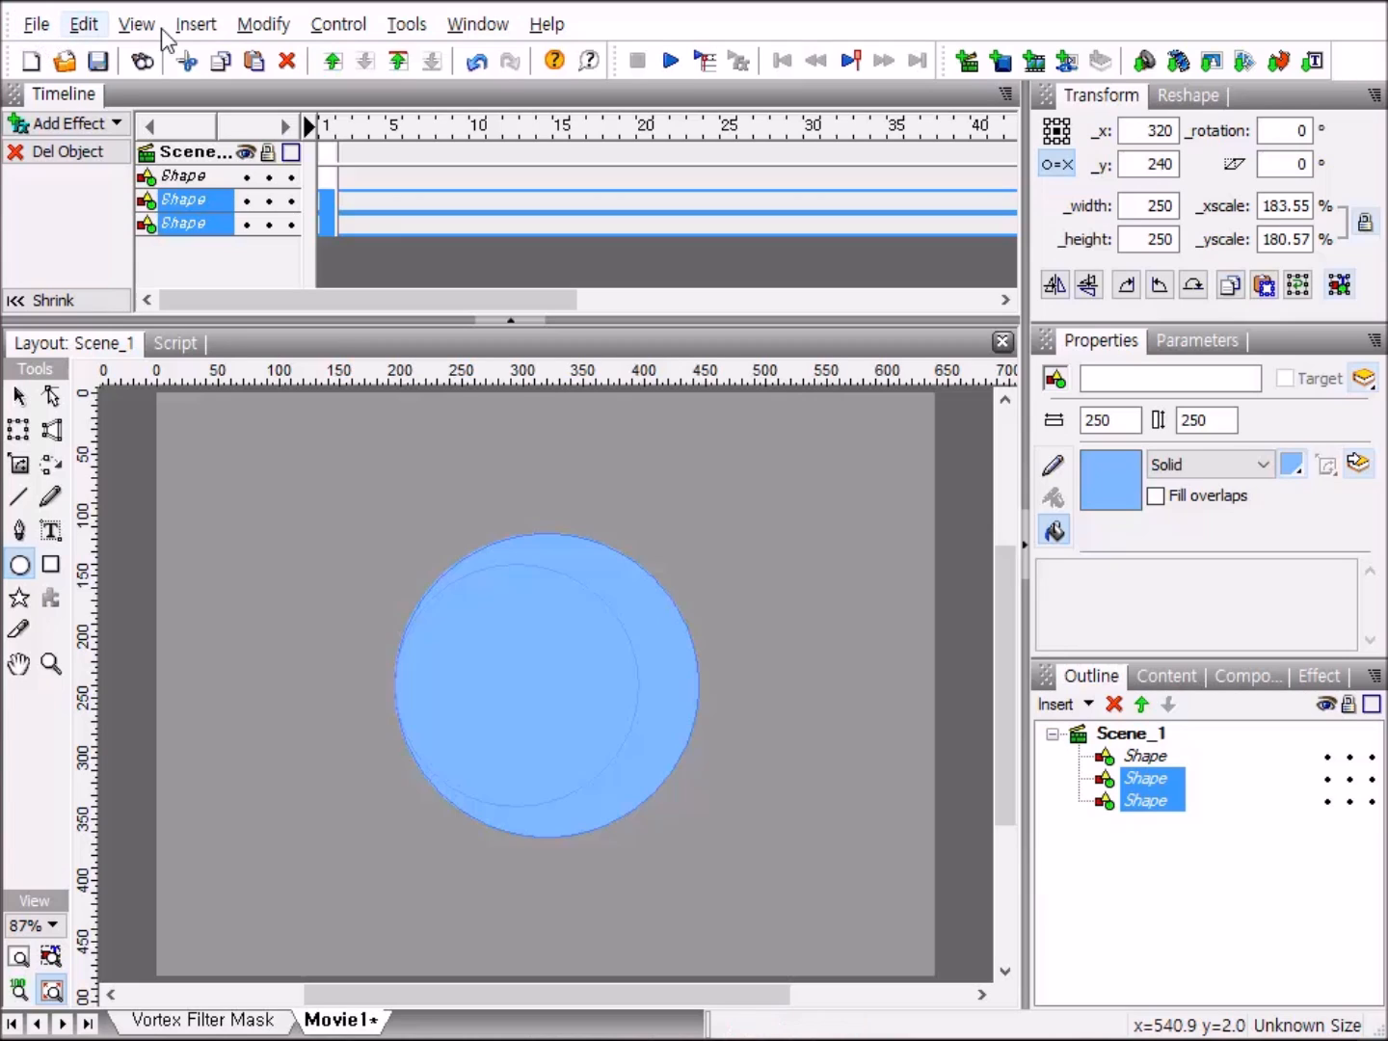
left_click(255, 25)
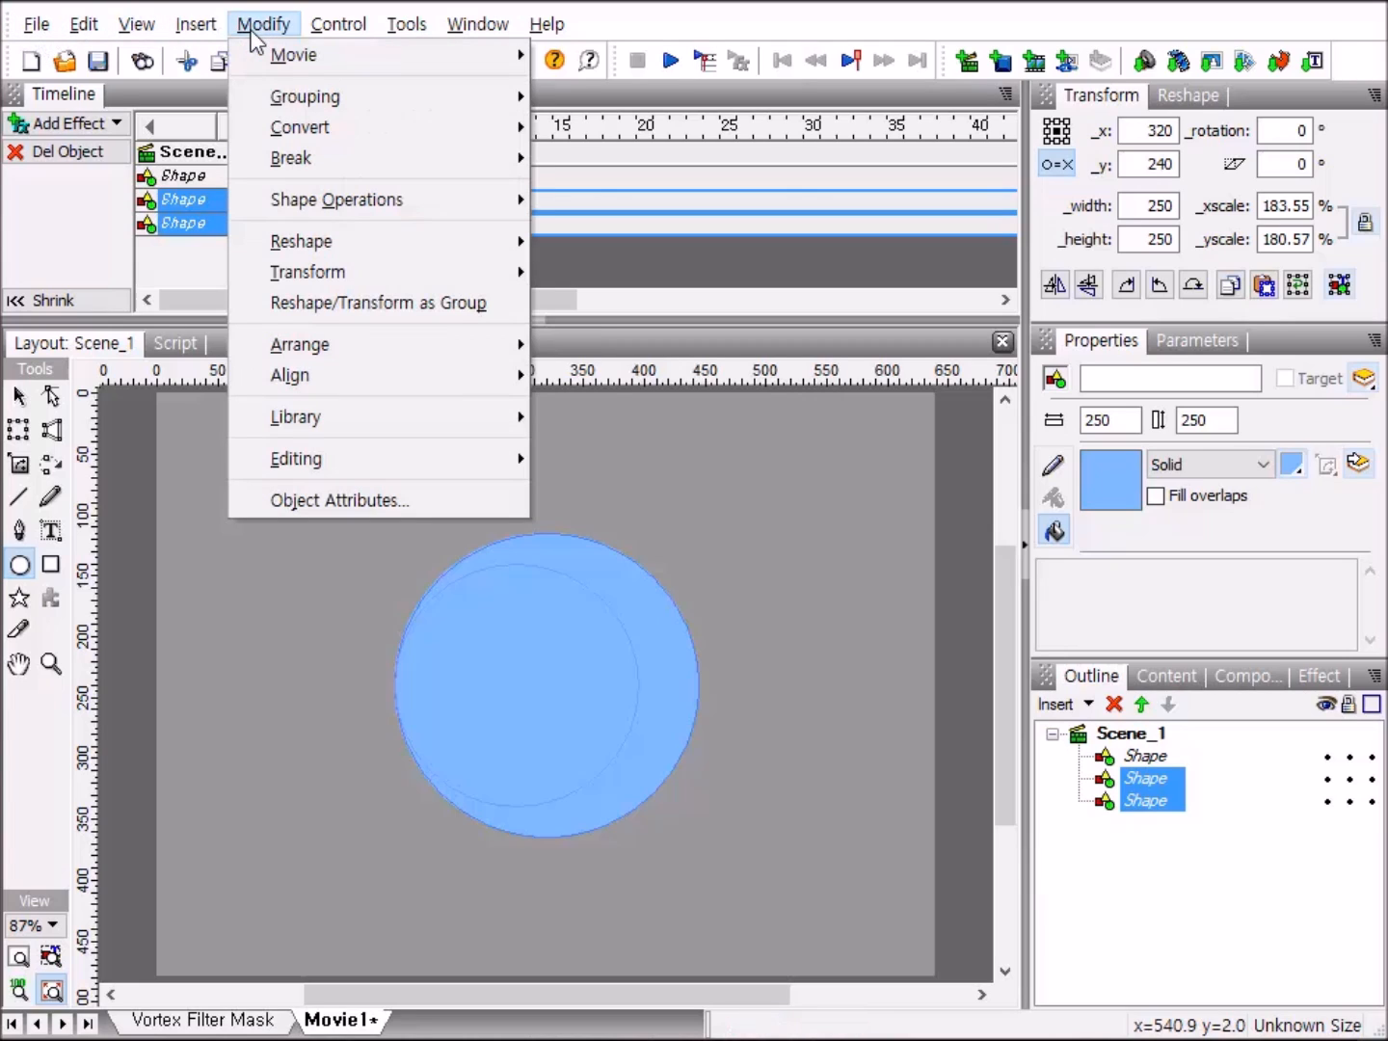
mouse_move(273, 92)
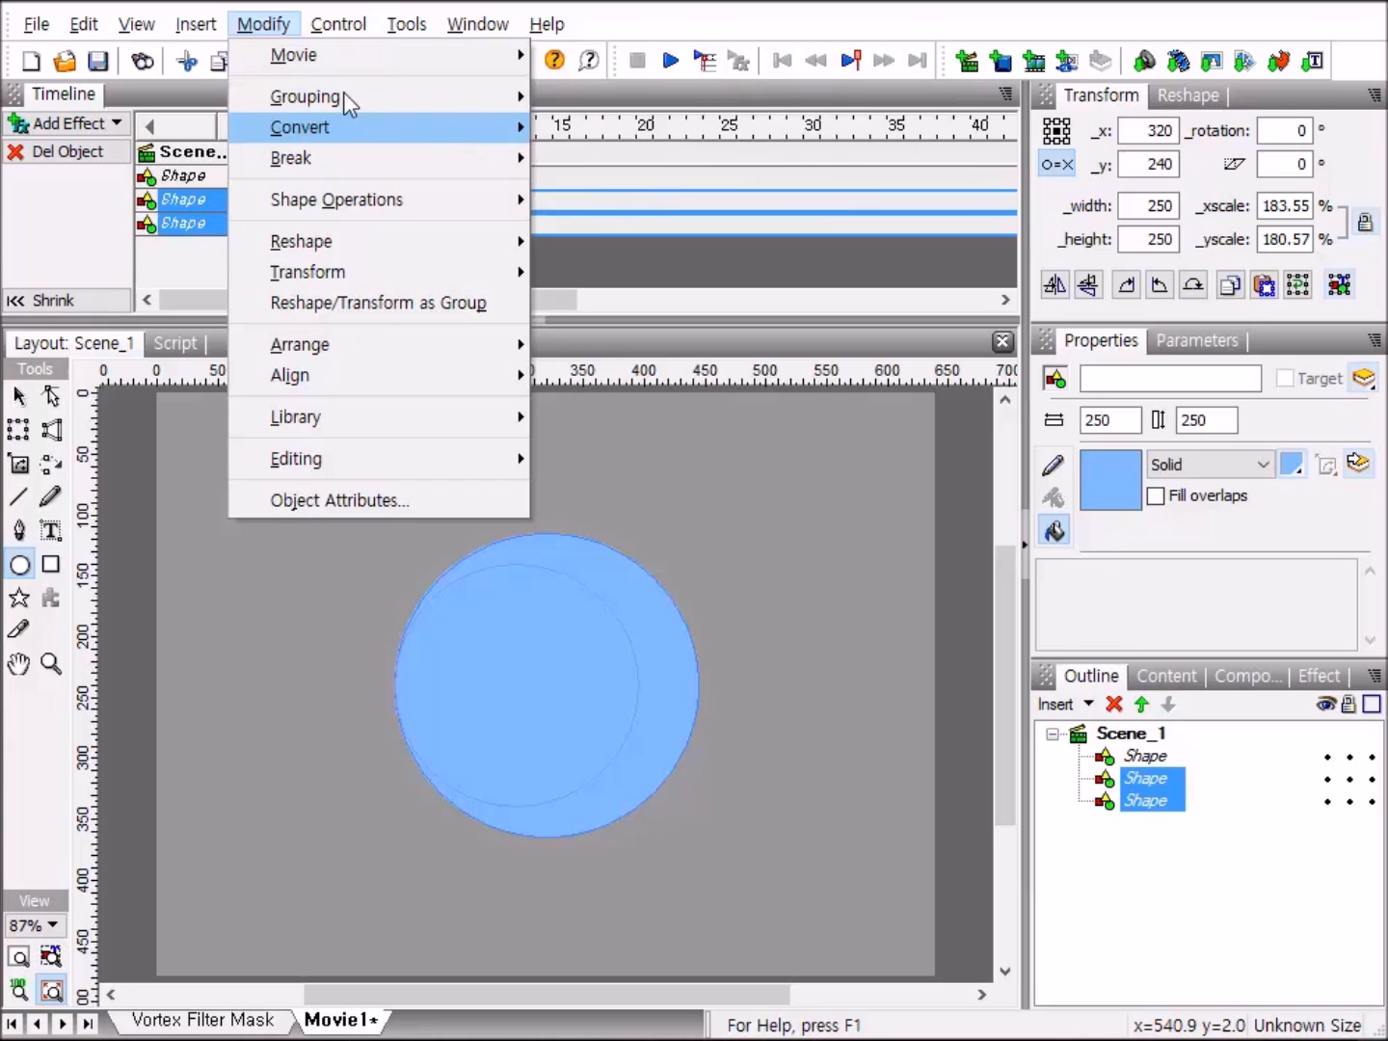
mouse_move(307, 212)
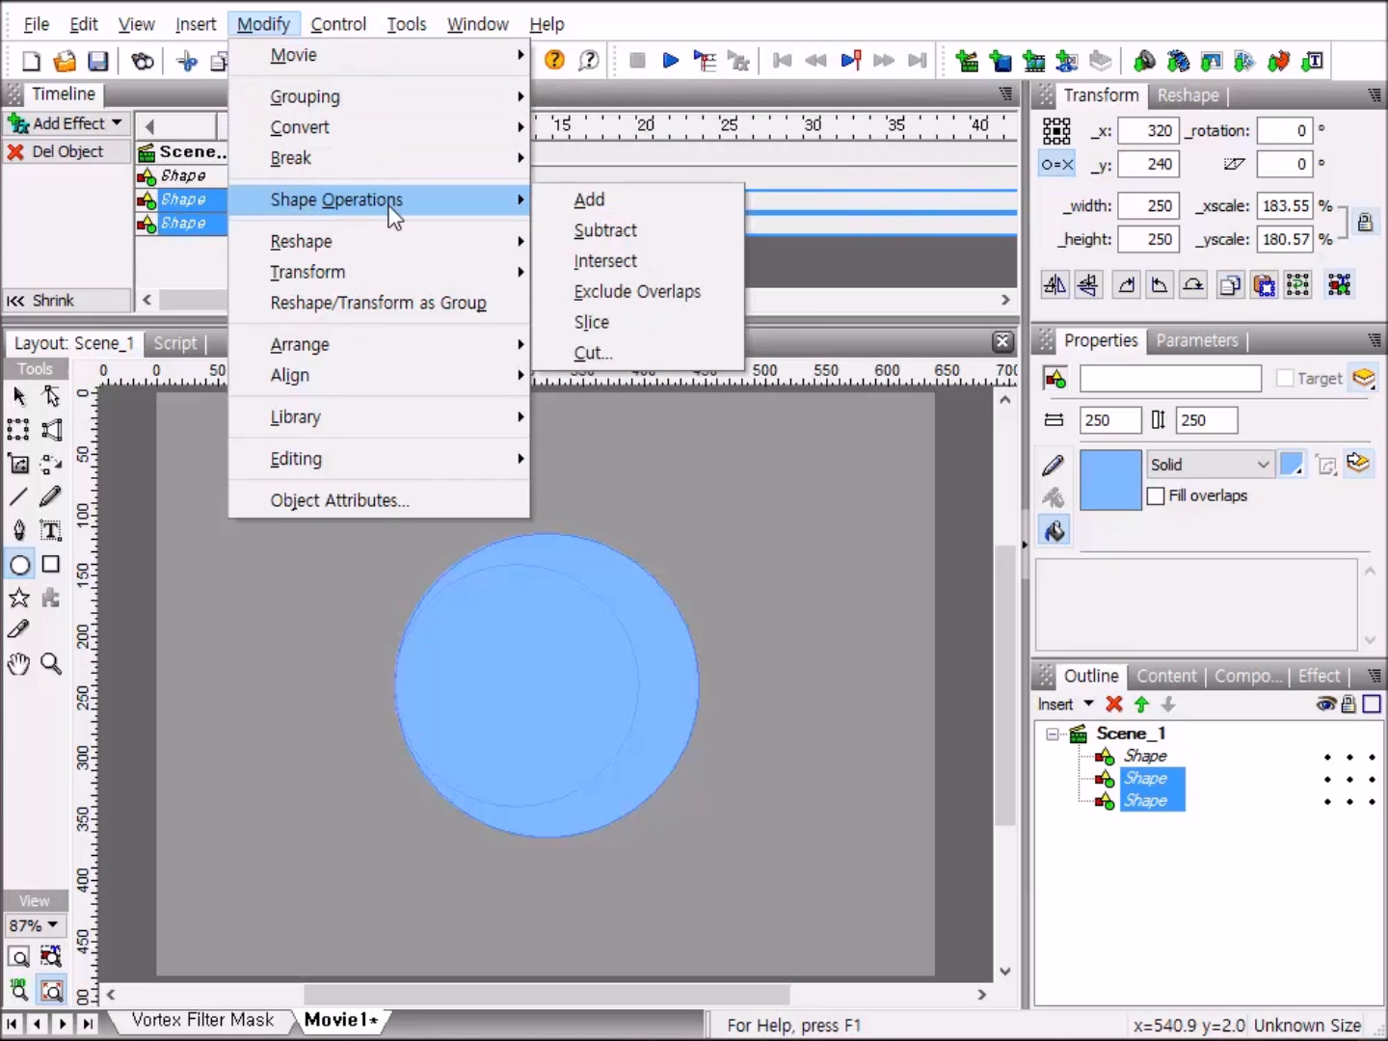
left_click(663, 230)
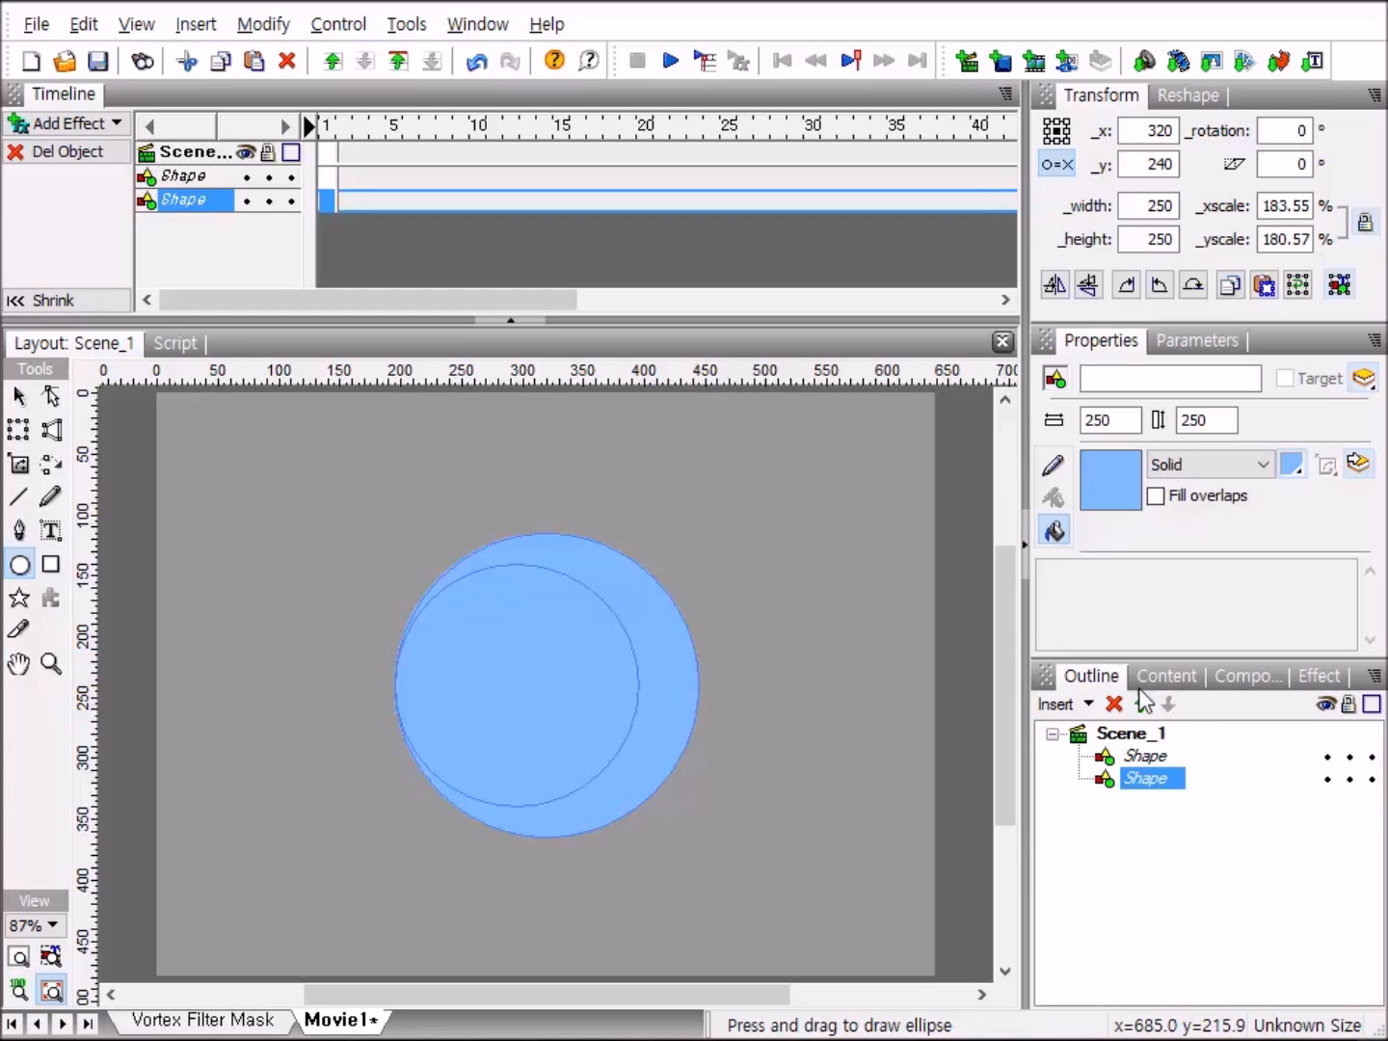
Group the subtracted shape as a movie clip and name it 달님.
right_click(1164, 784)
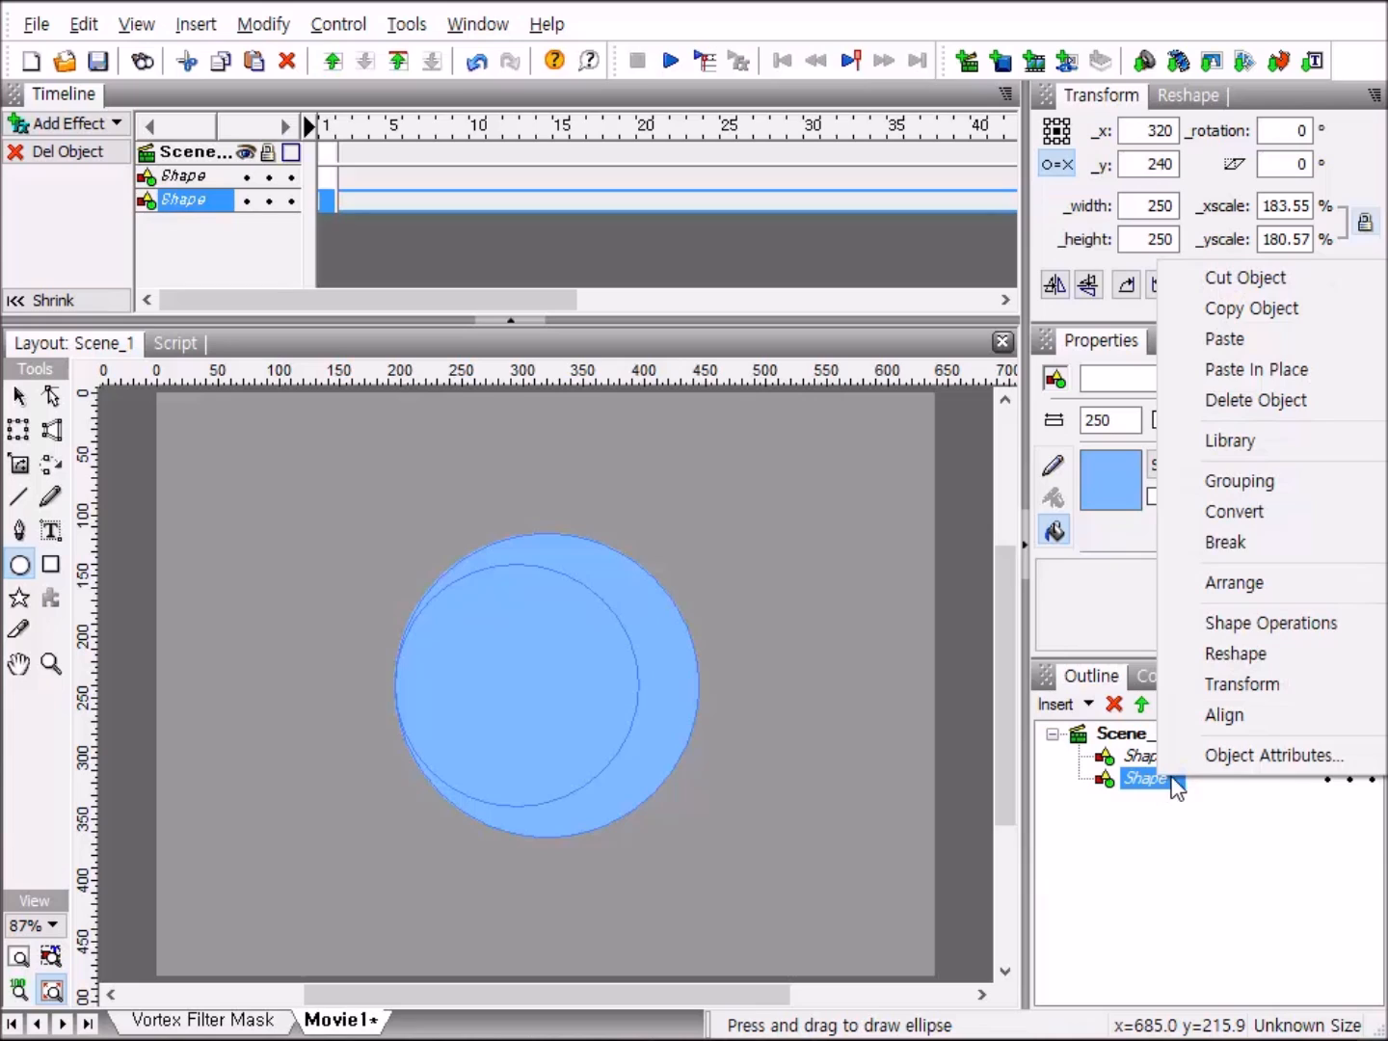
mouse_move(1307, 490)
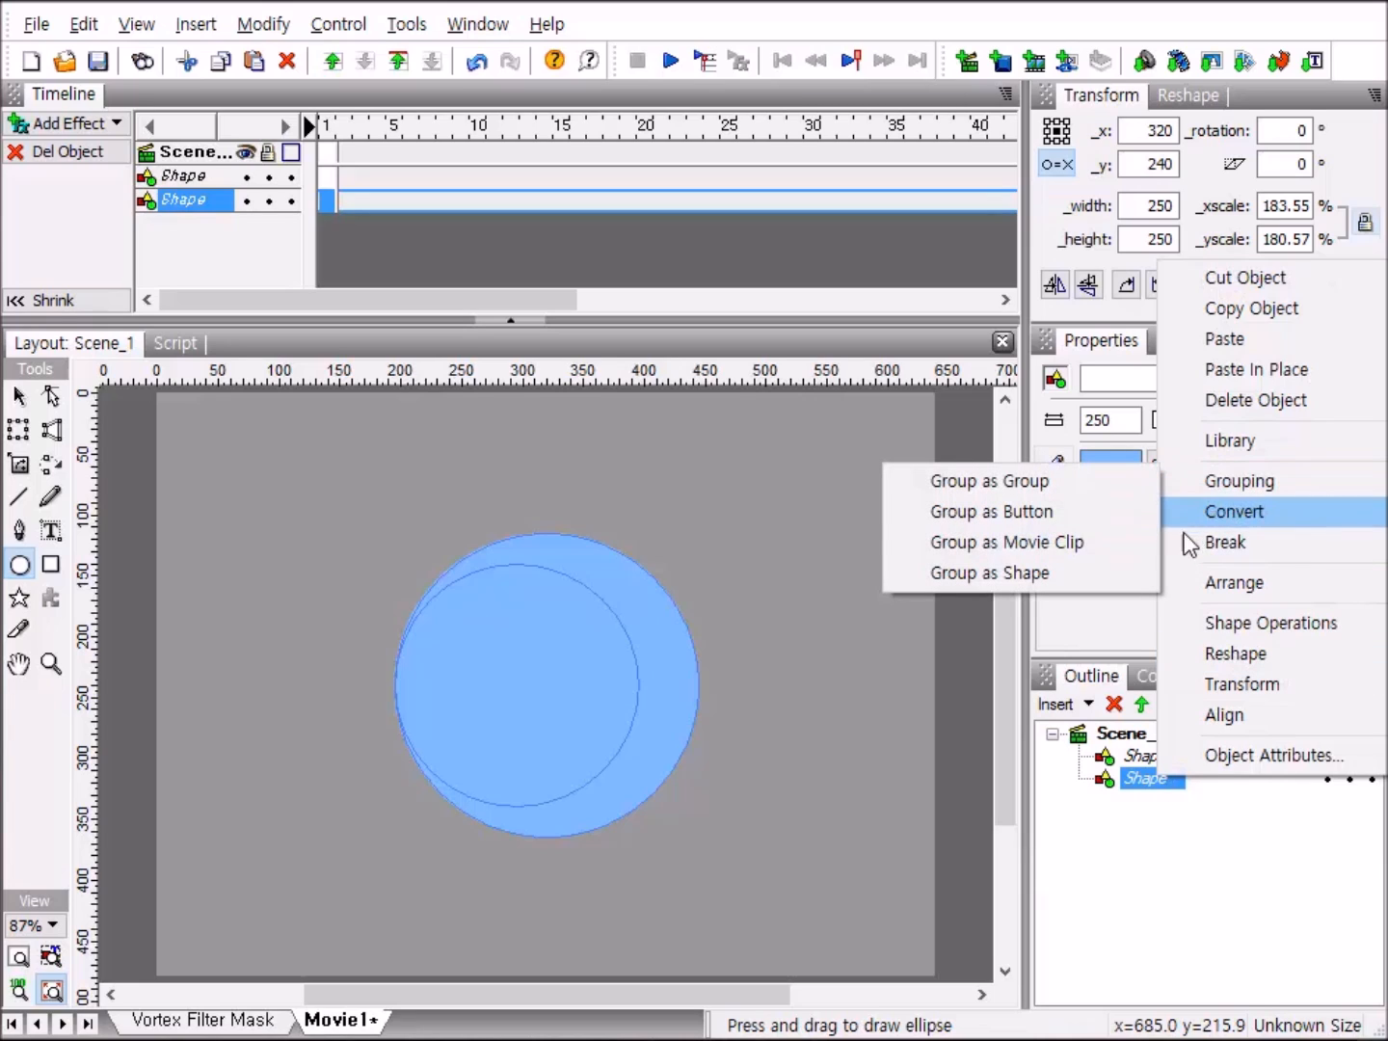
left_click(1131, 545)
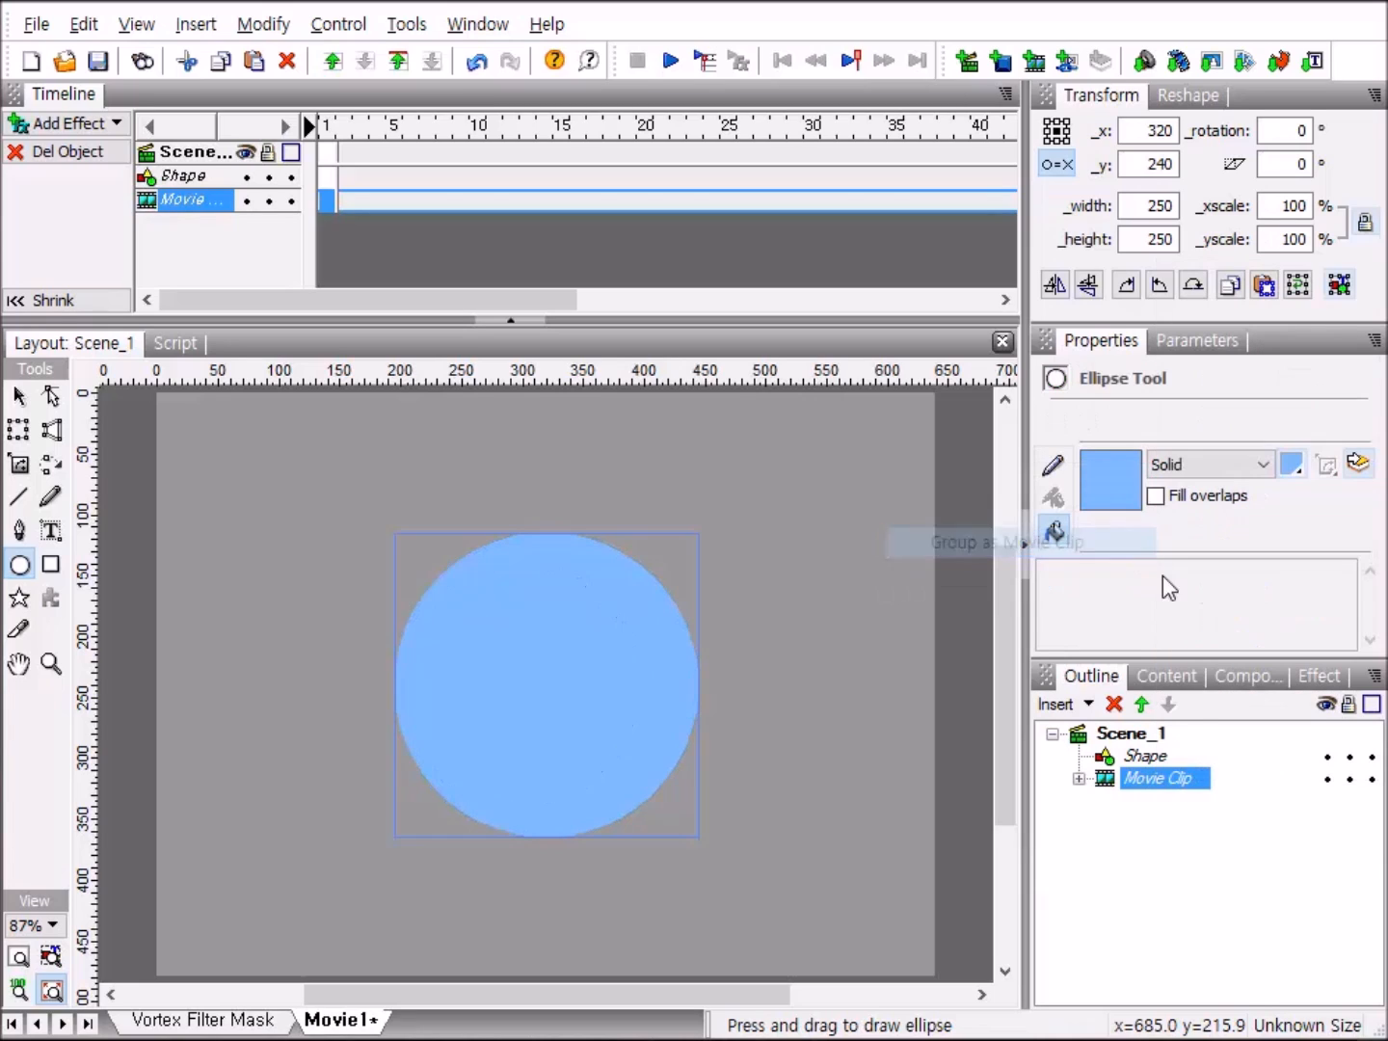
left_click(1175, 781)
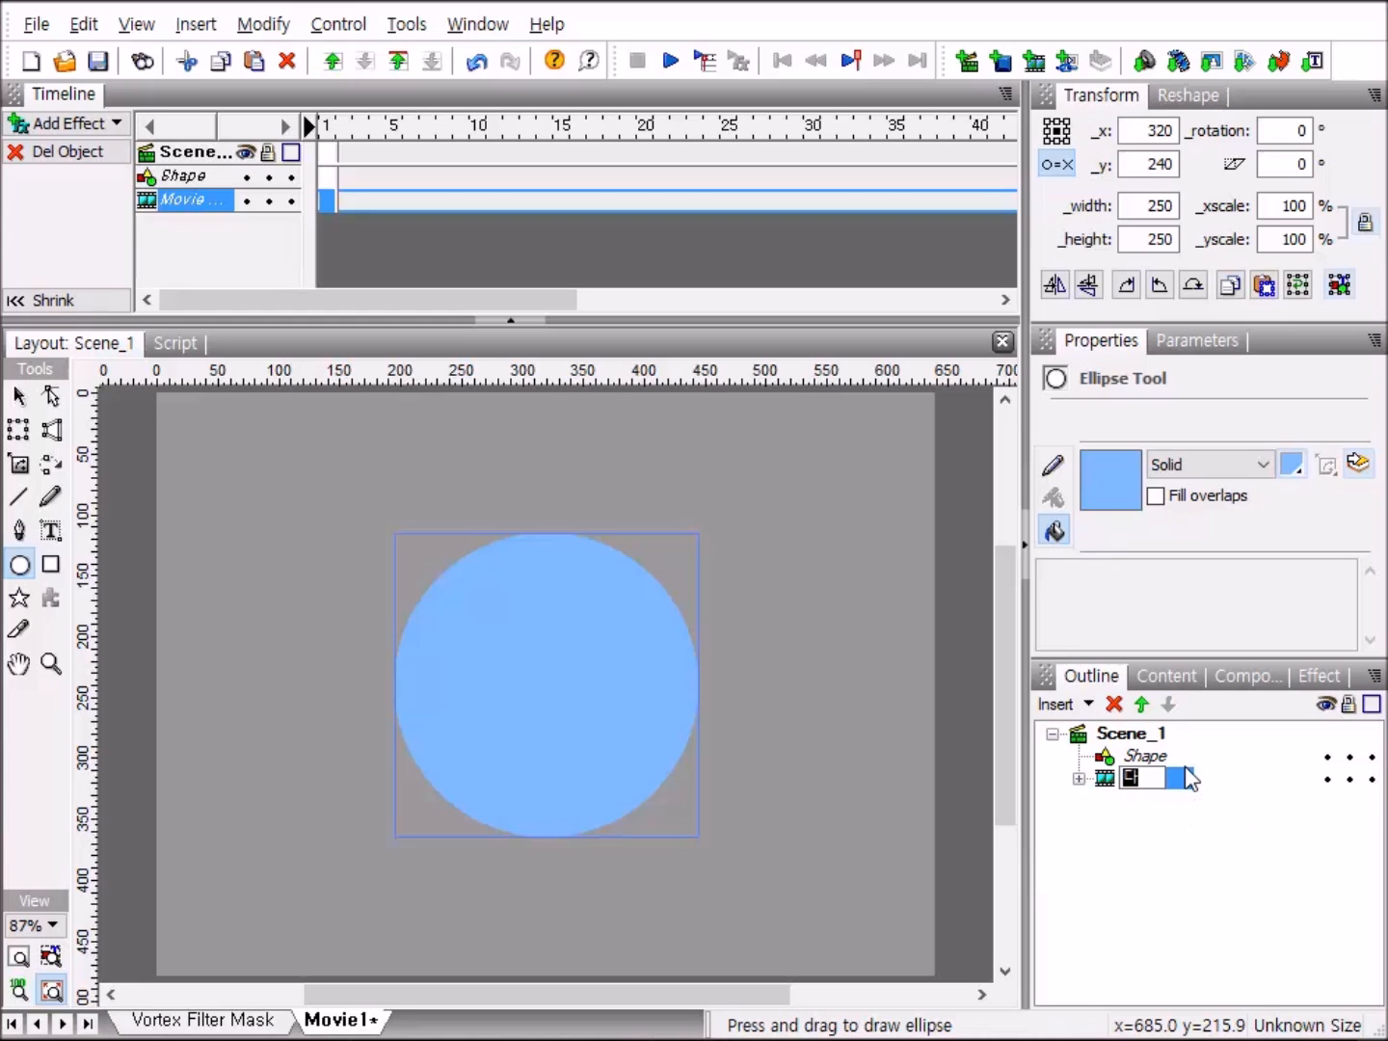
type("달ㄴ")
key("Return")
Add a motion keyframe at frame 100 to the shape inside the 달님 clip and set its rotation to 360 degrees.
left_click(1079, 780)
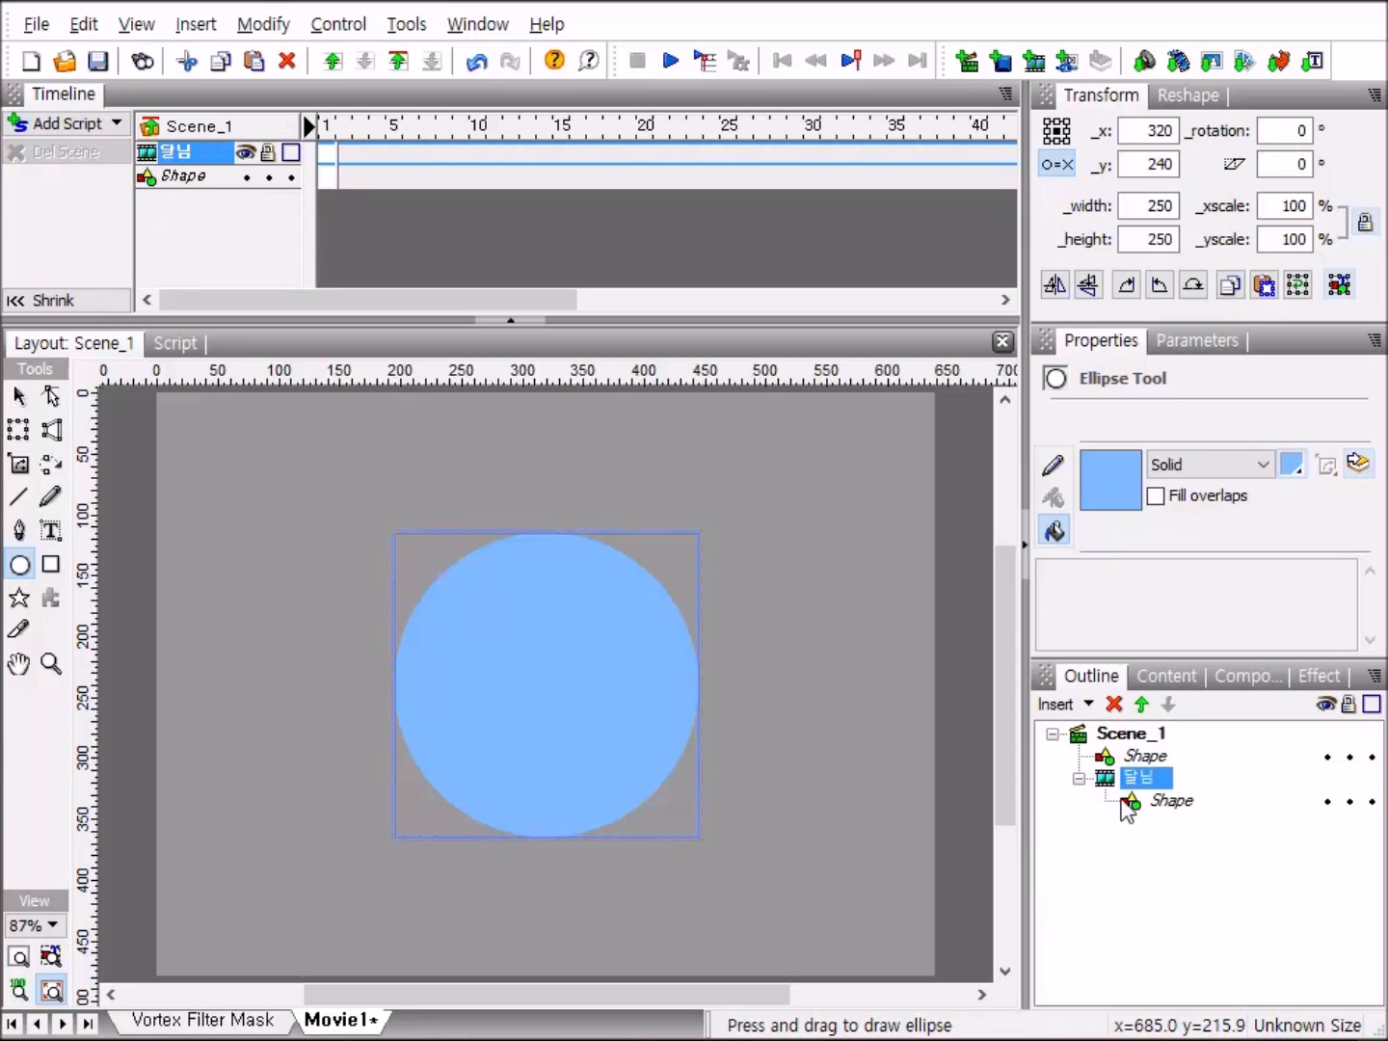
left_click(1178, 808)
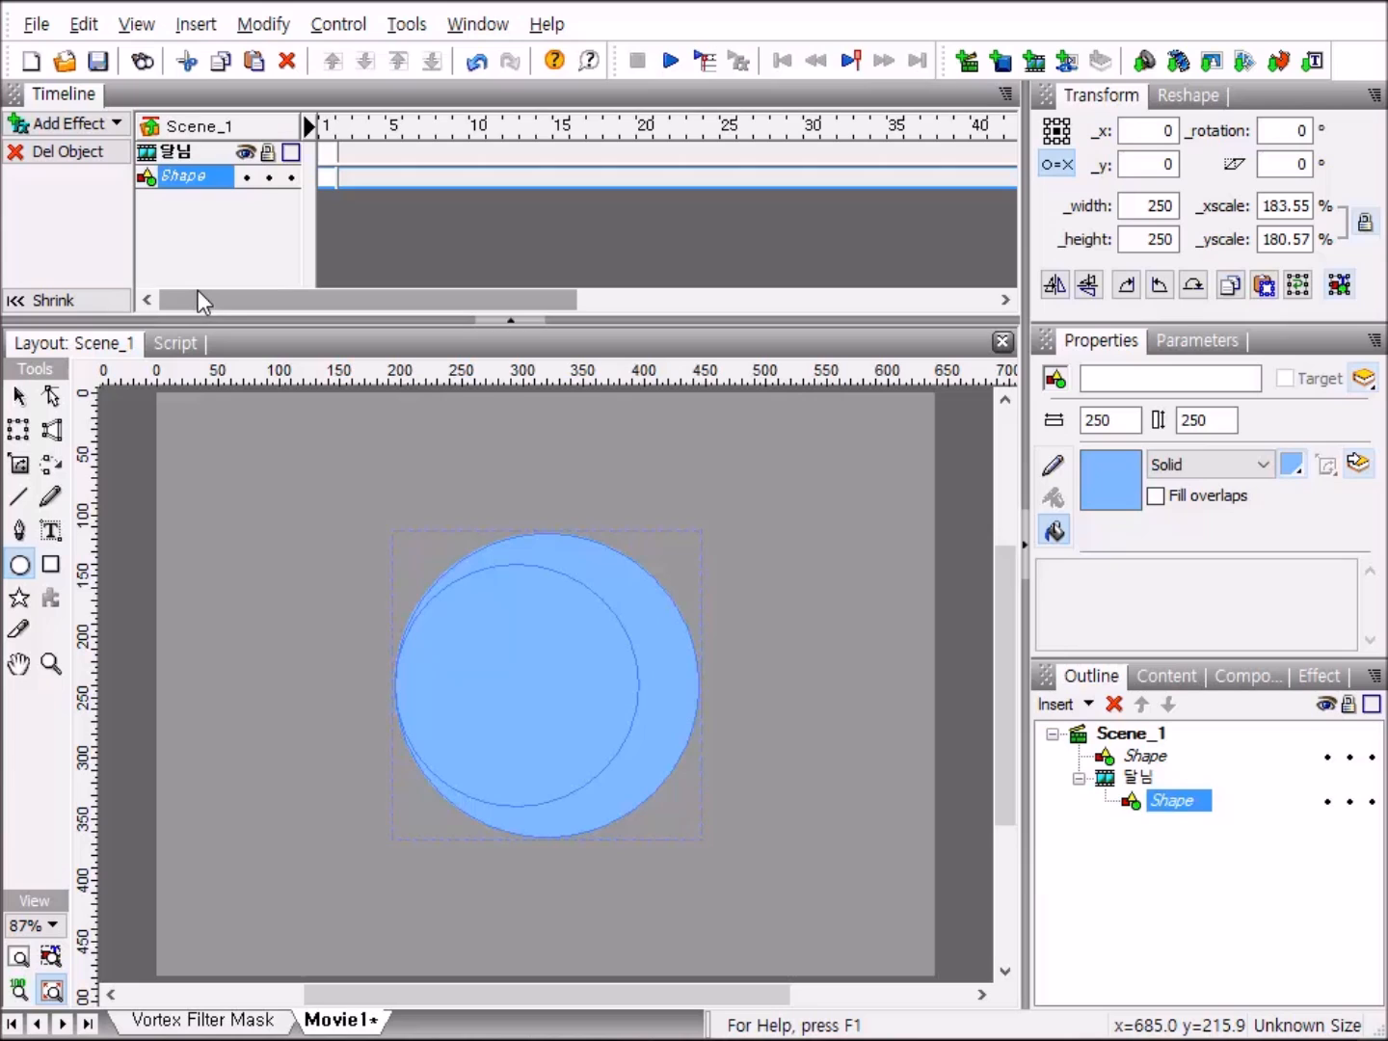
left_click_drag(197, 291, 801, 304)
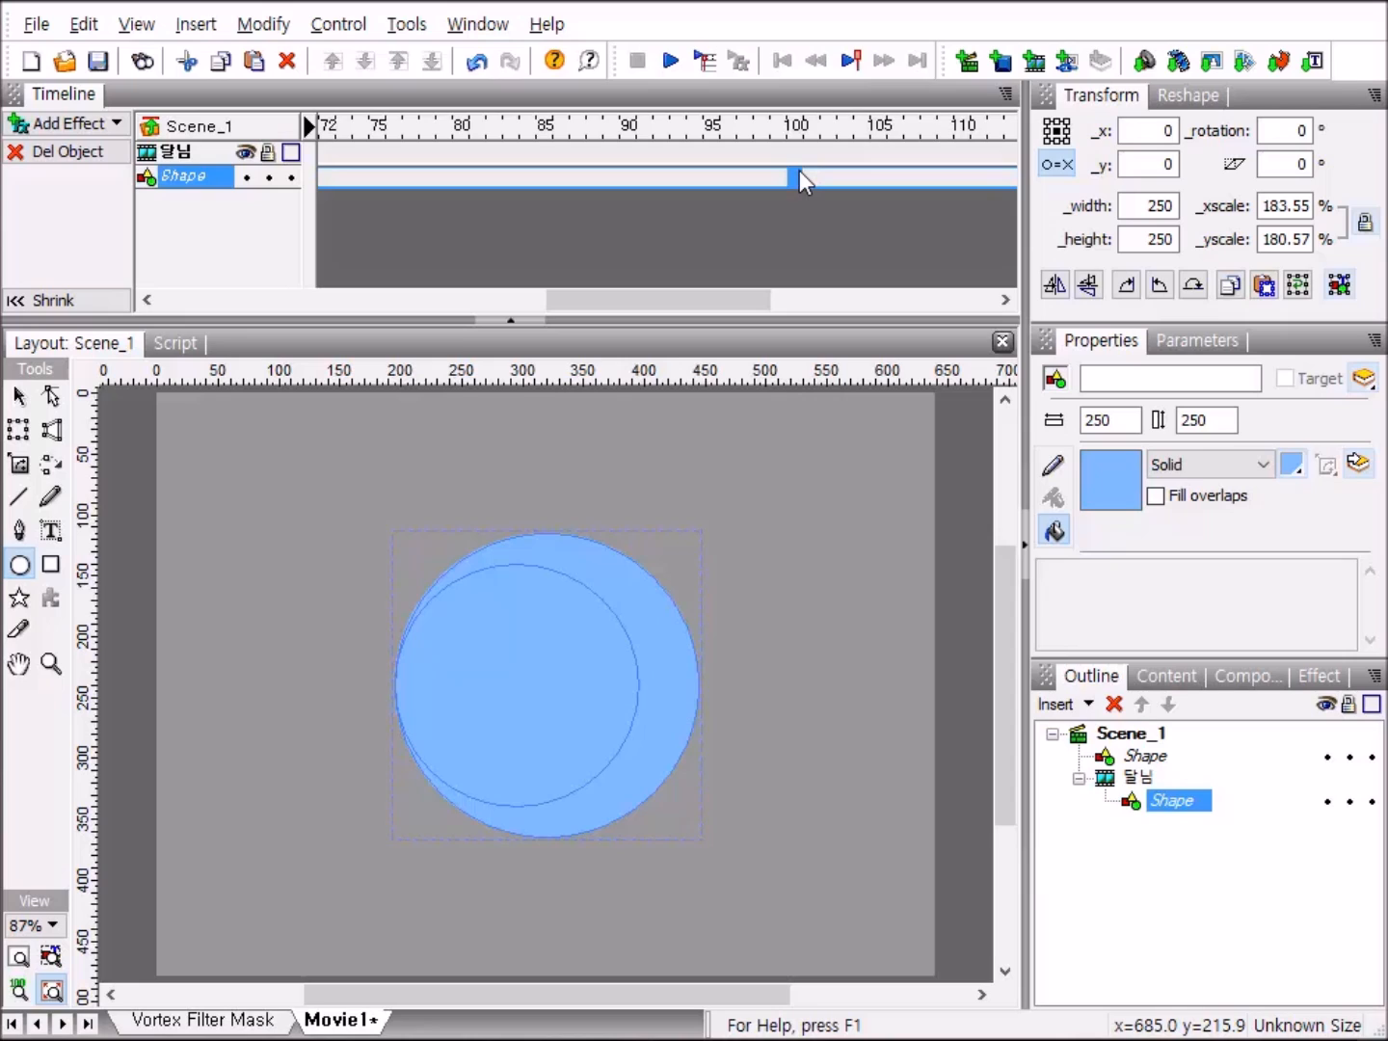
left_click(800, 170)
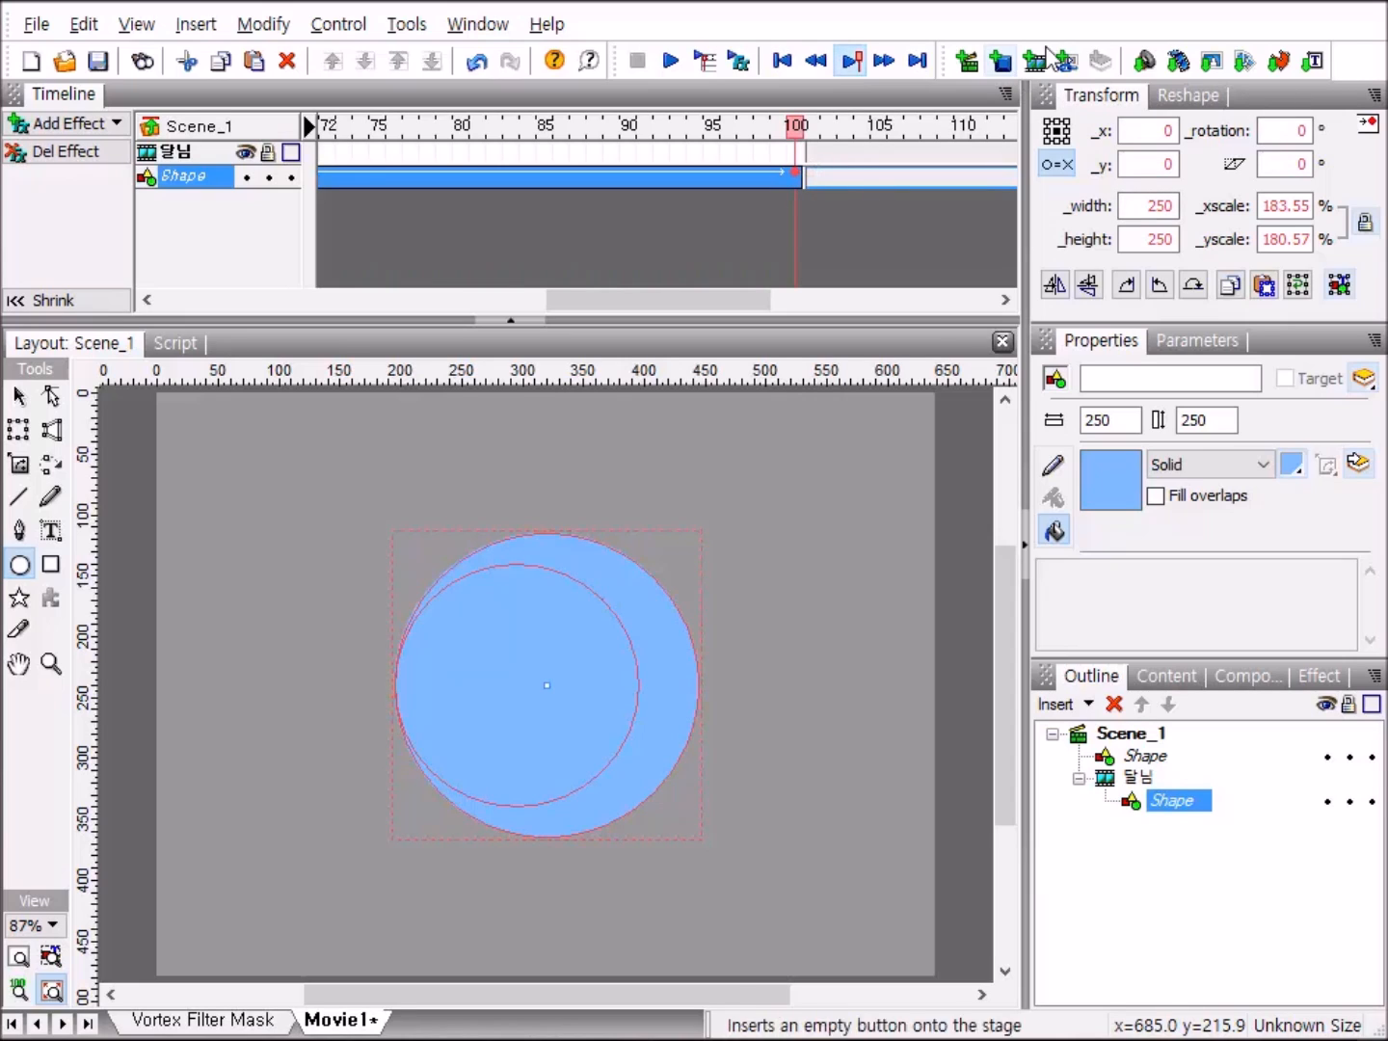
left_click(1299, 130)
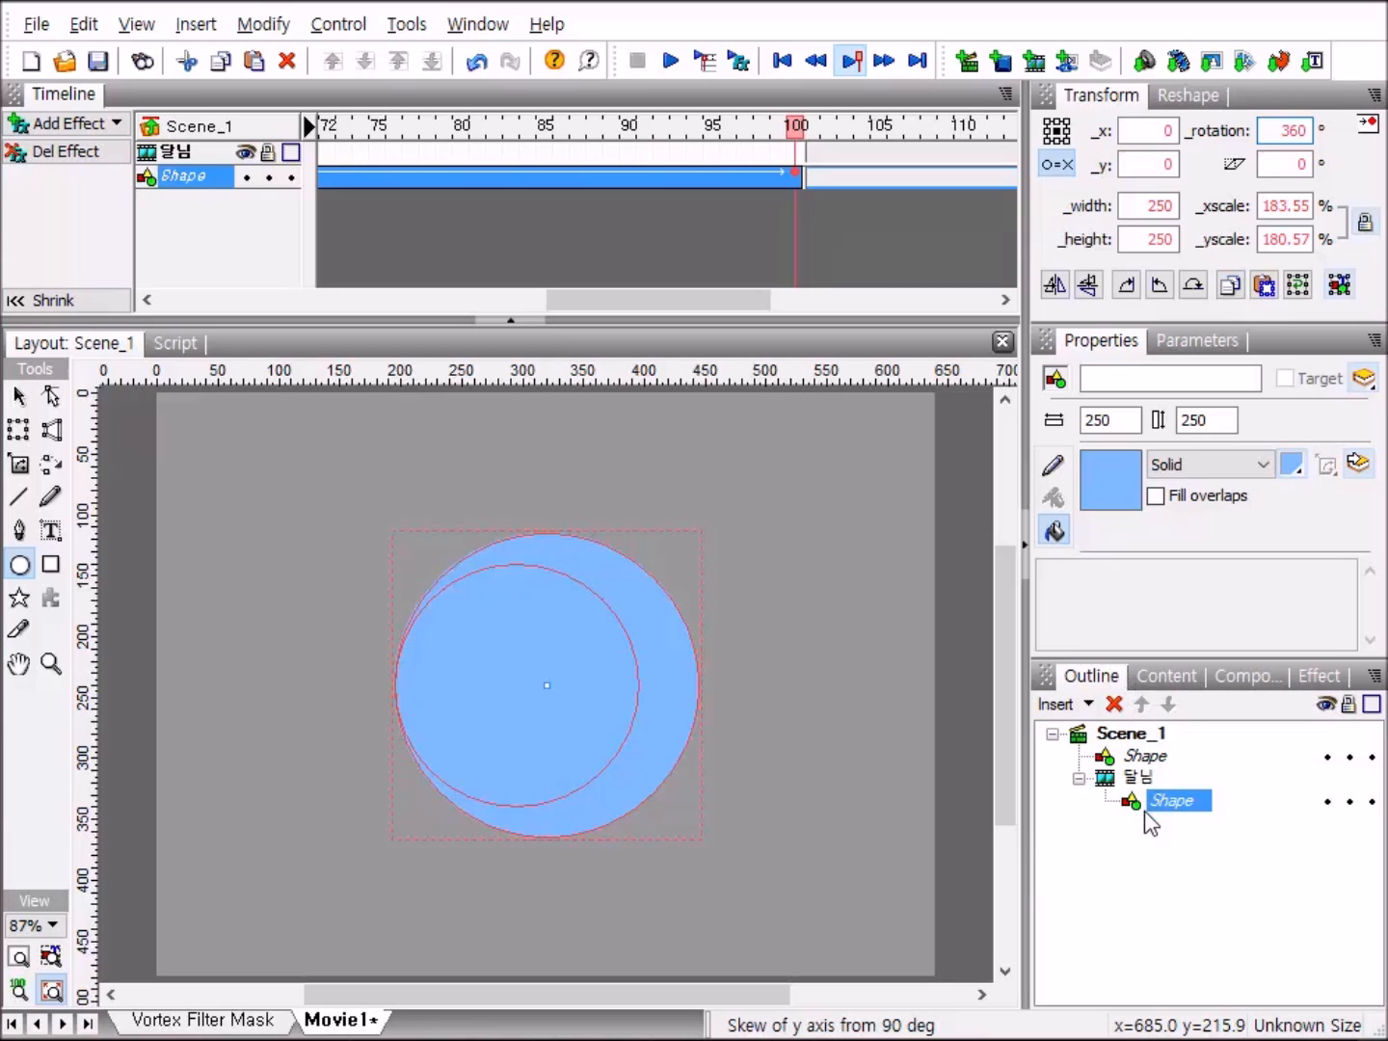
Return to the scene level and play the movie to check the 달님 clip's rotation, then stop playback.
left_click(1079, 779)
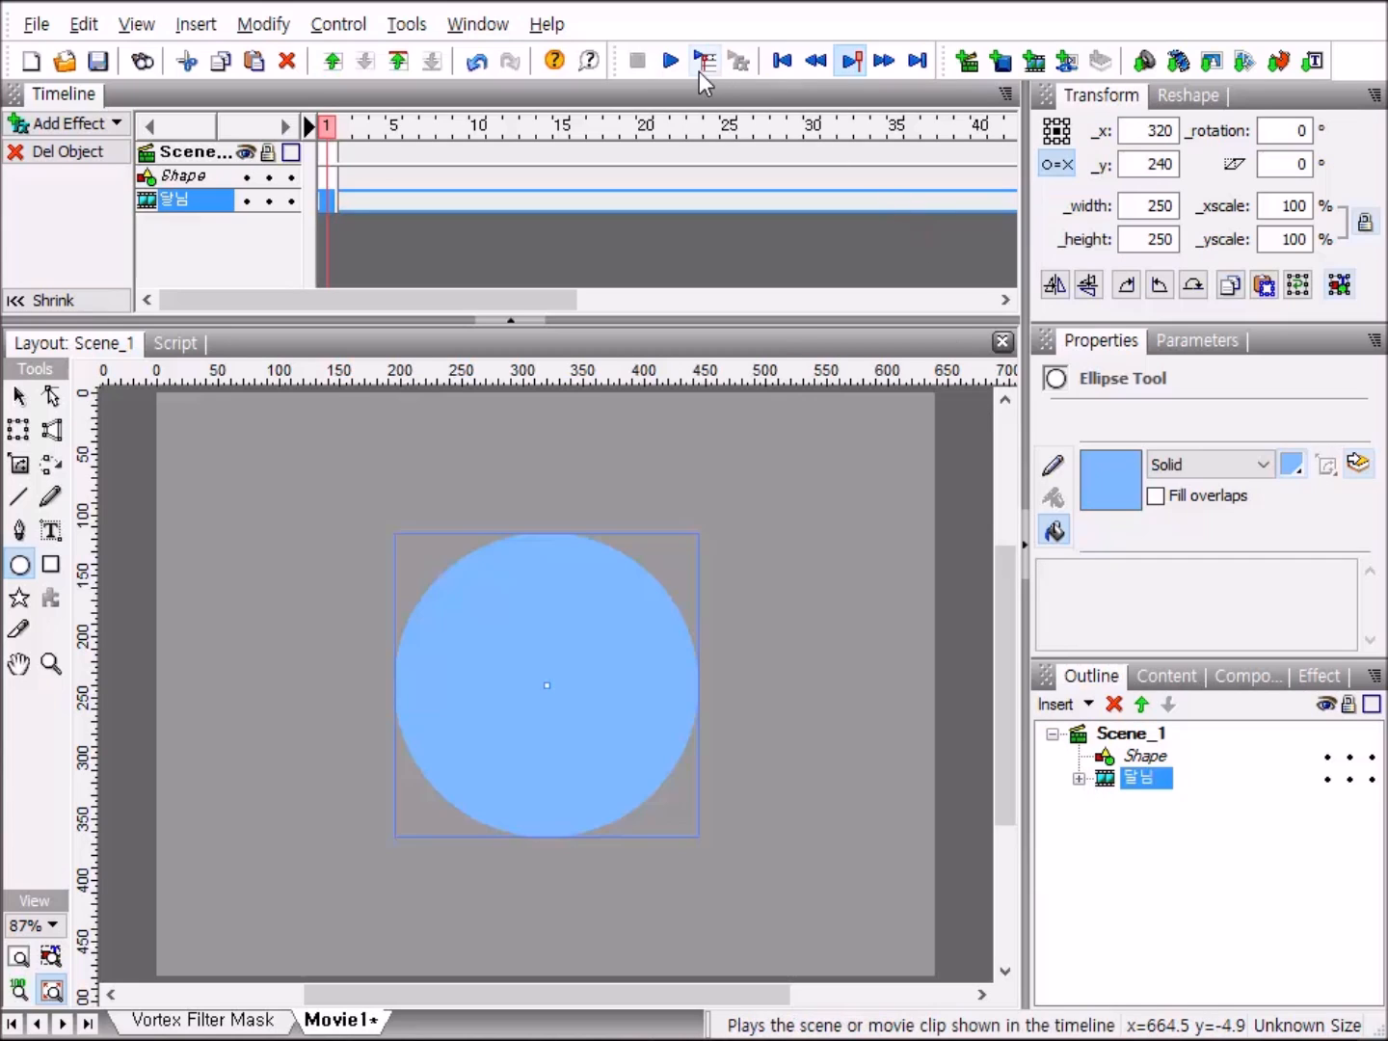
left_click(672, 64)
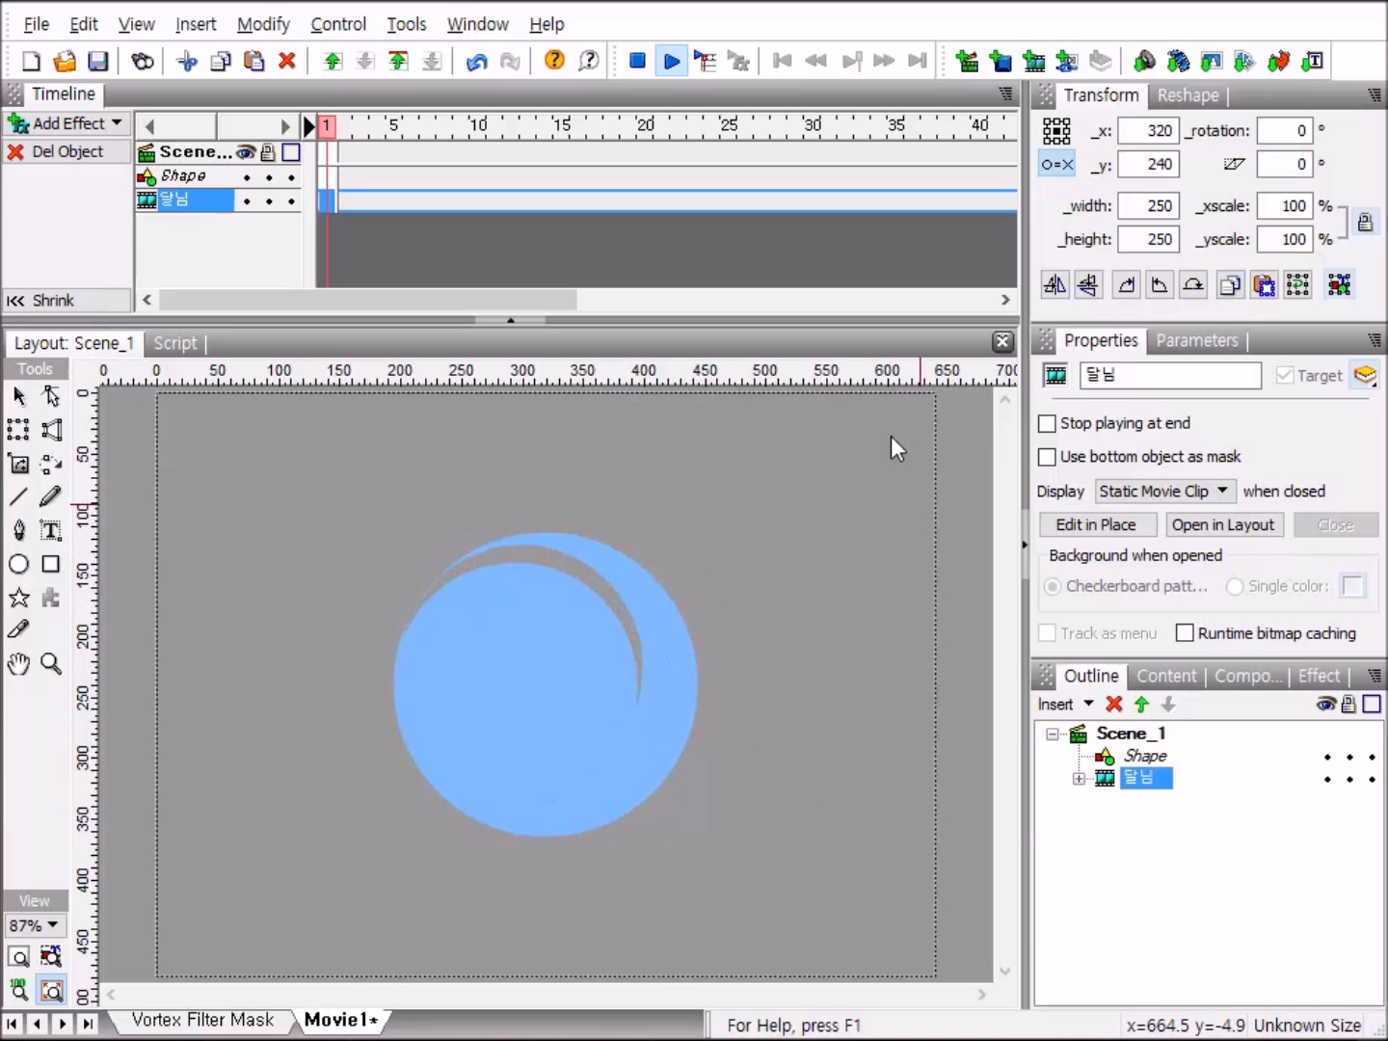
left_click(637, 62)
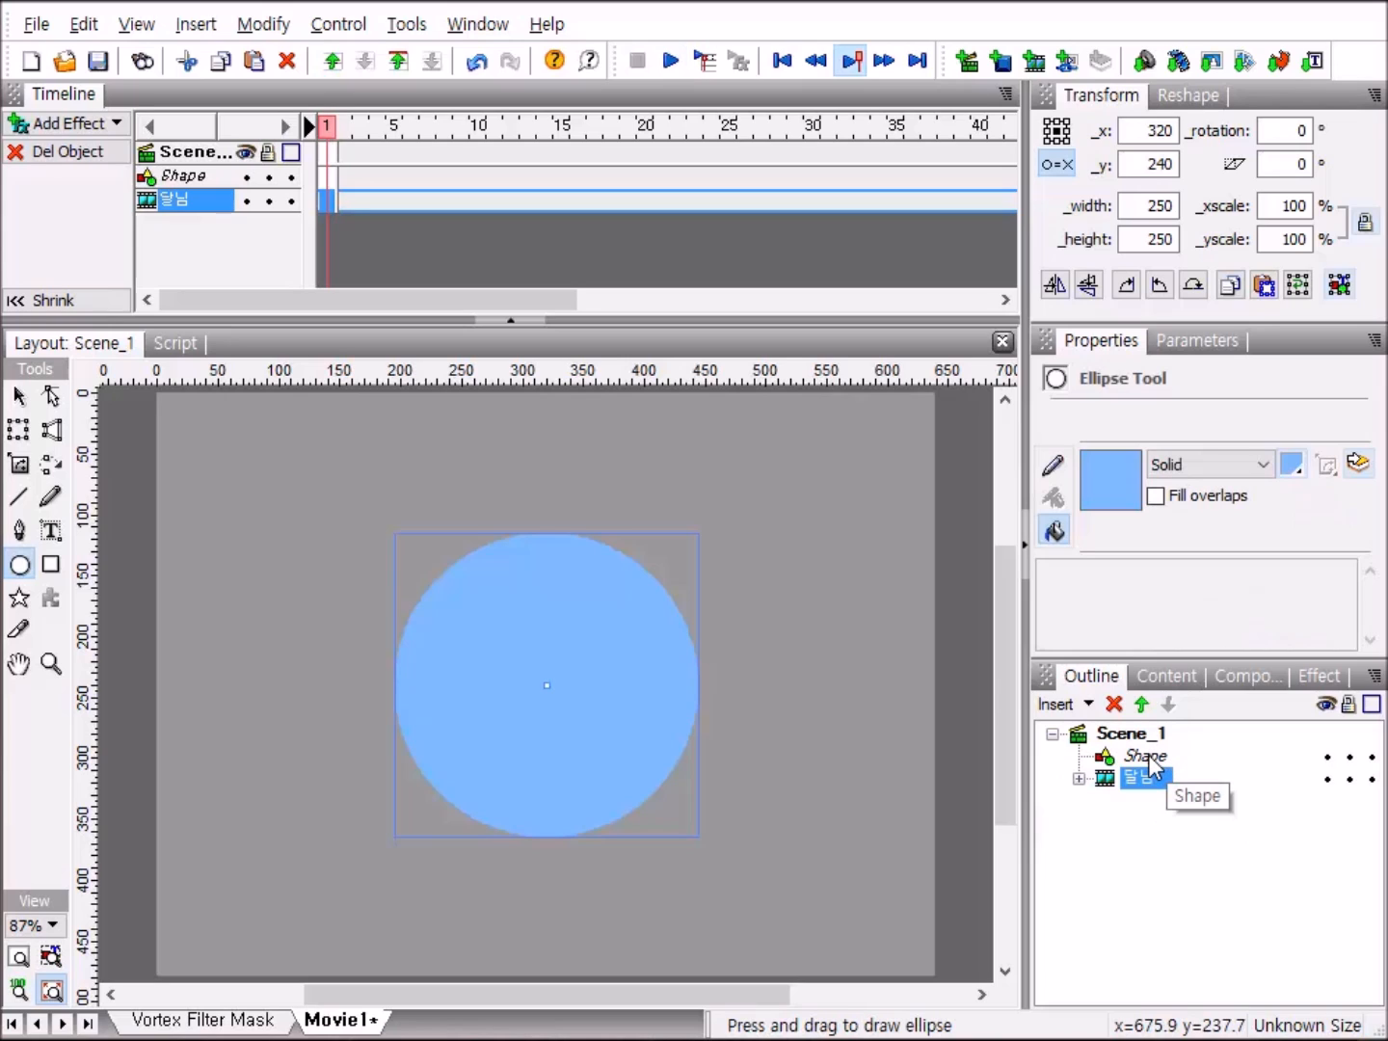
Group the remaining 200-pixel circle as a movie clip and name it 햇님.
right_click(1149, 764)
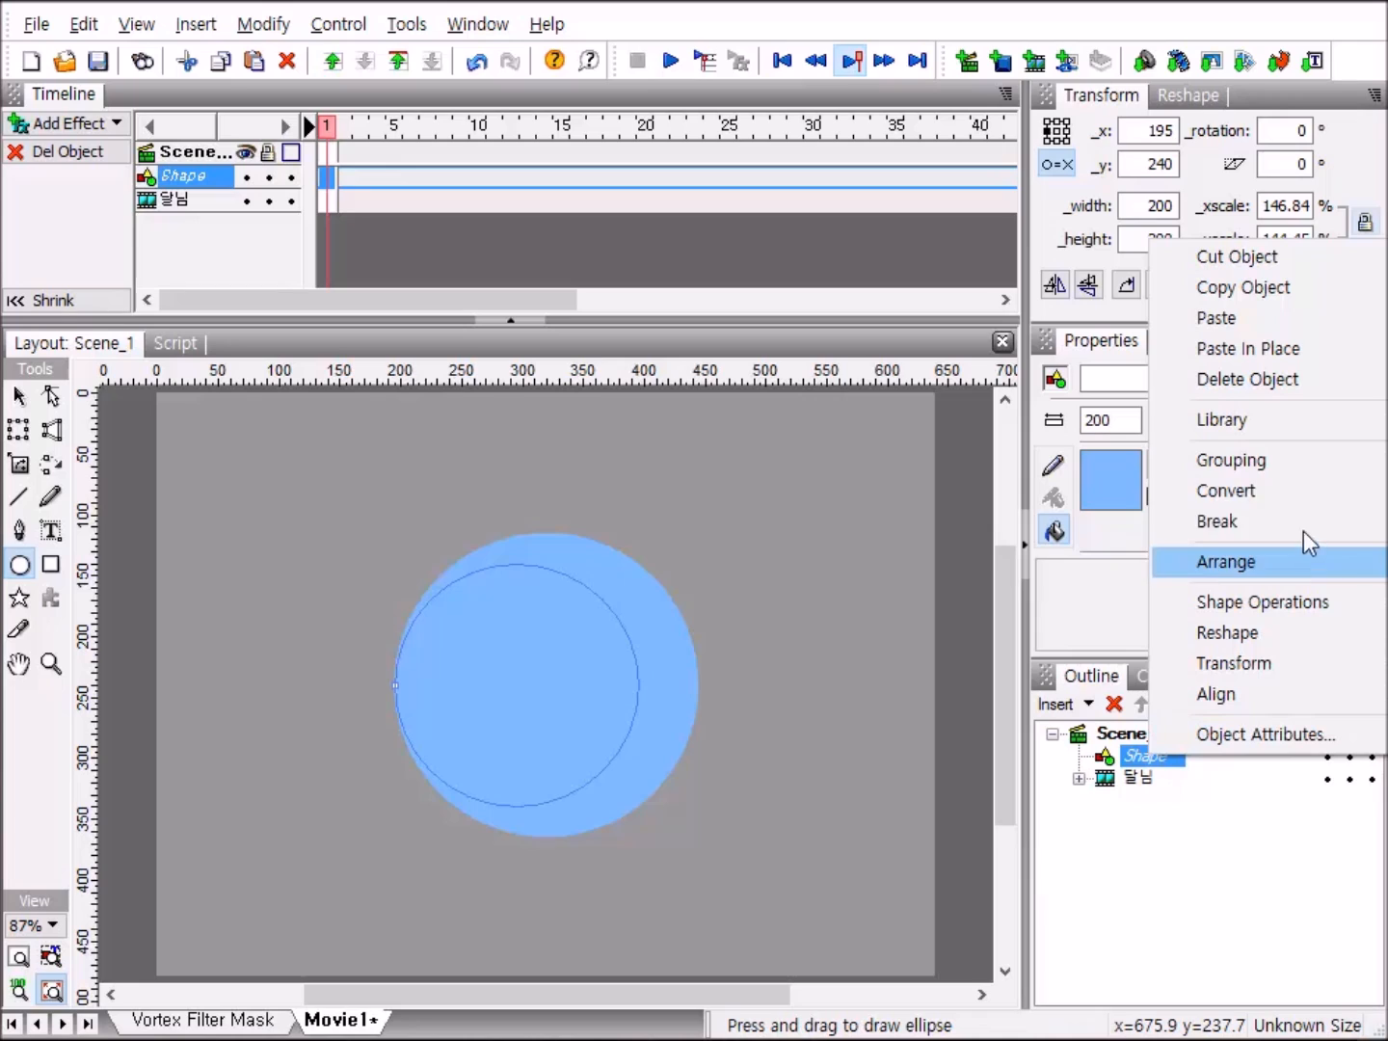
mouse_move(1269, 465)
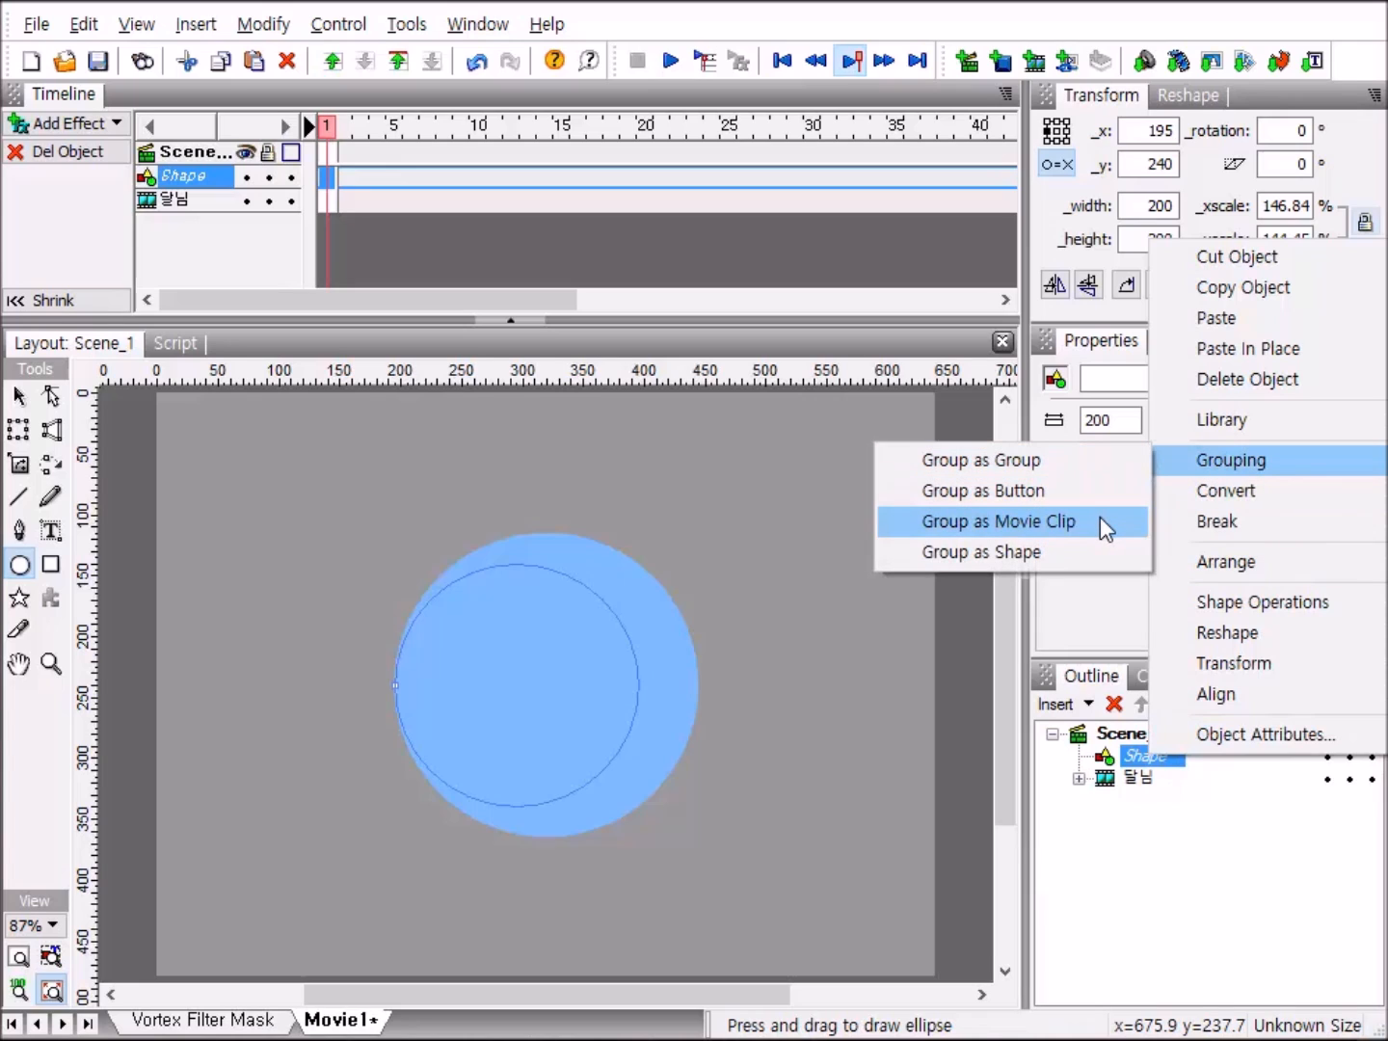
left_click(1100, 515)
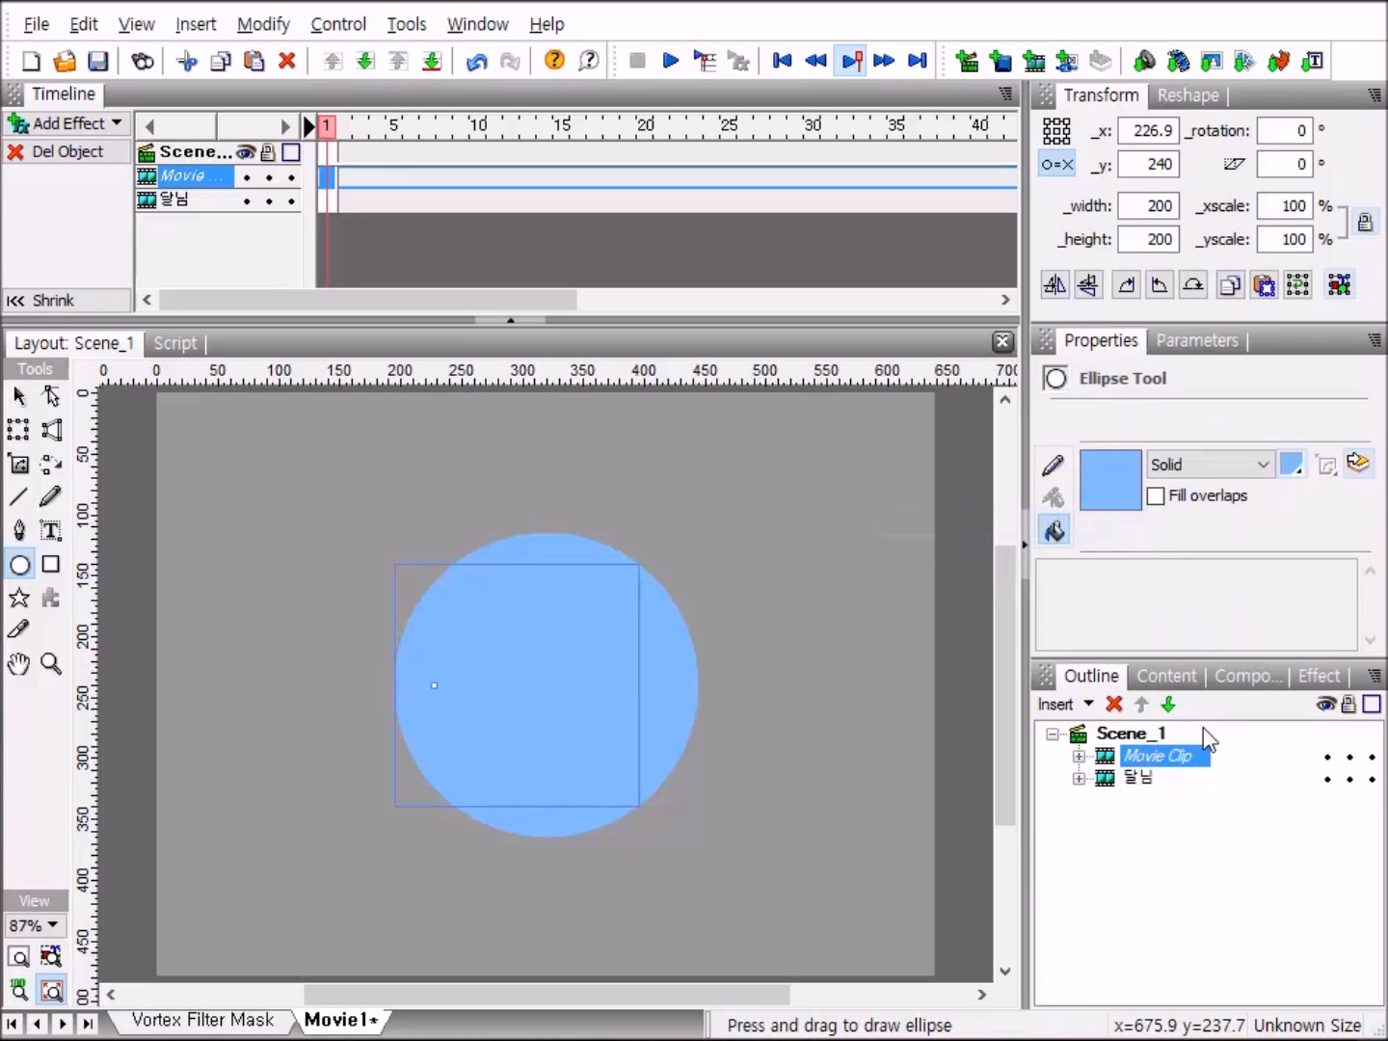
left_click(1160, 756)
type("ㅌㅐㅅㄴㅣㅁ")
key("Return")
Move the anchor point of the shape inside the 햇님 clip to the large circle's center, at about x 92.6, y -0.5.
left_click(1080, 756)
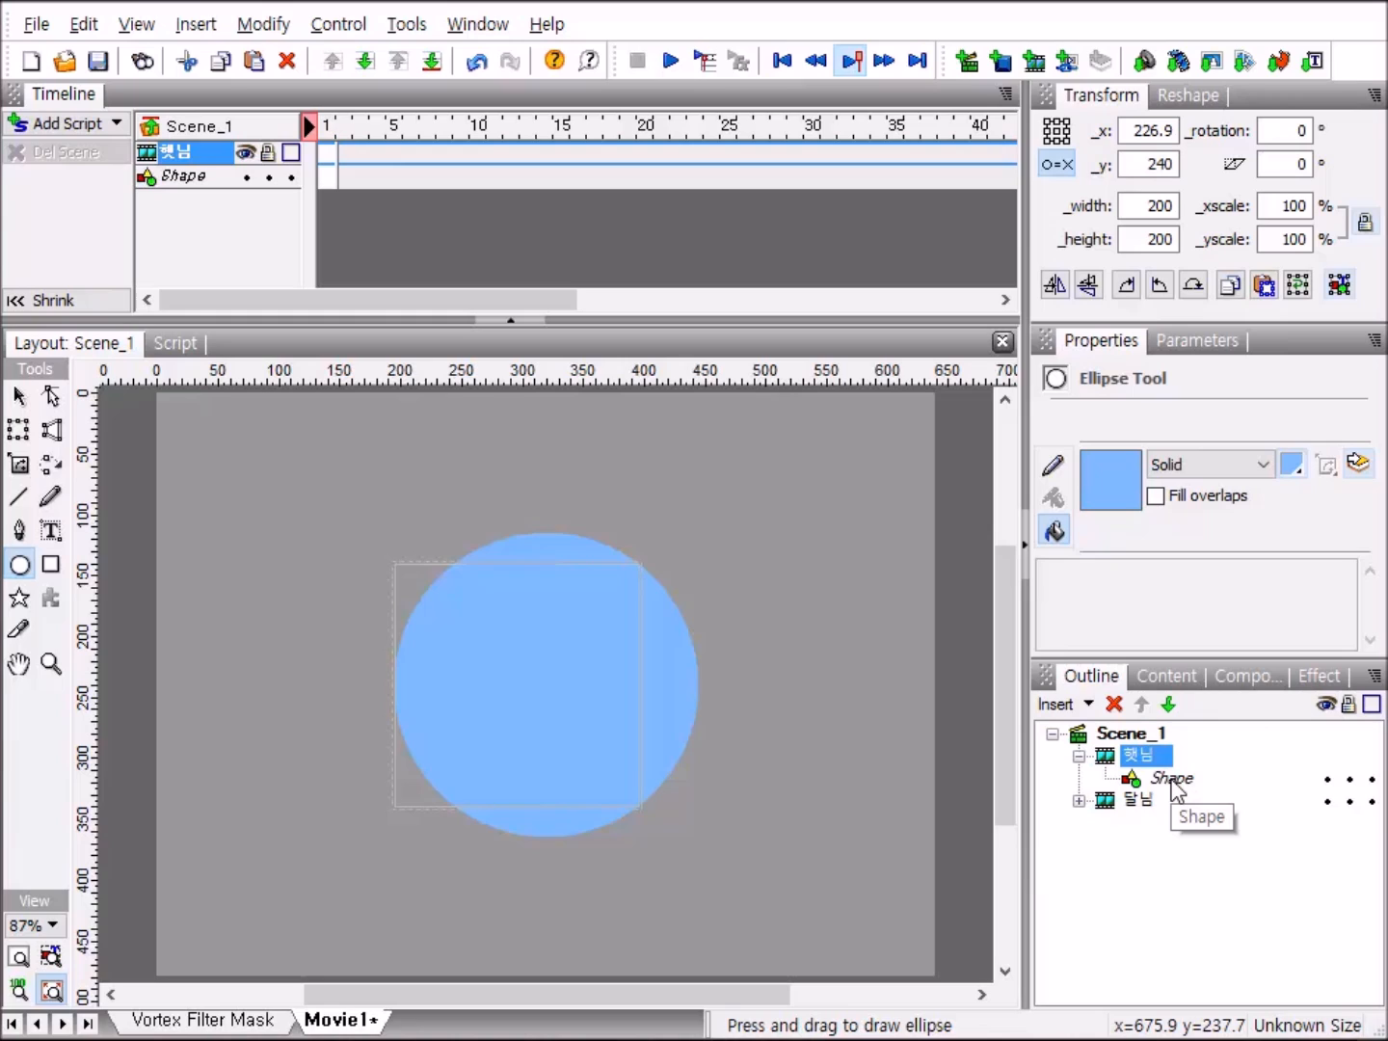
left_click(1171, 779)
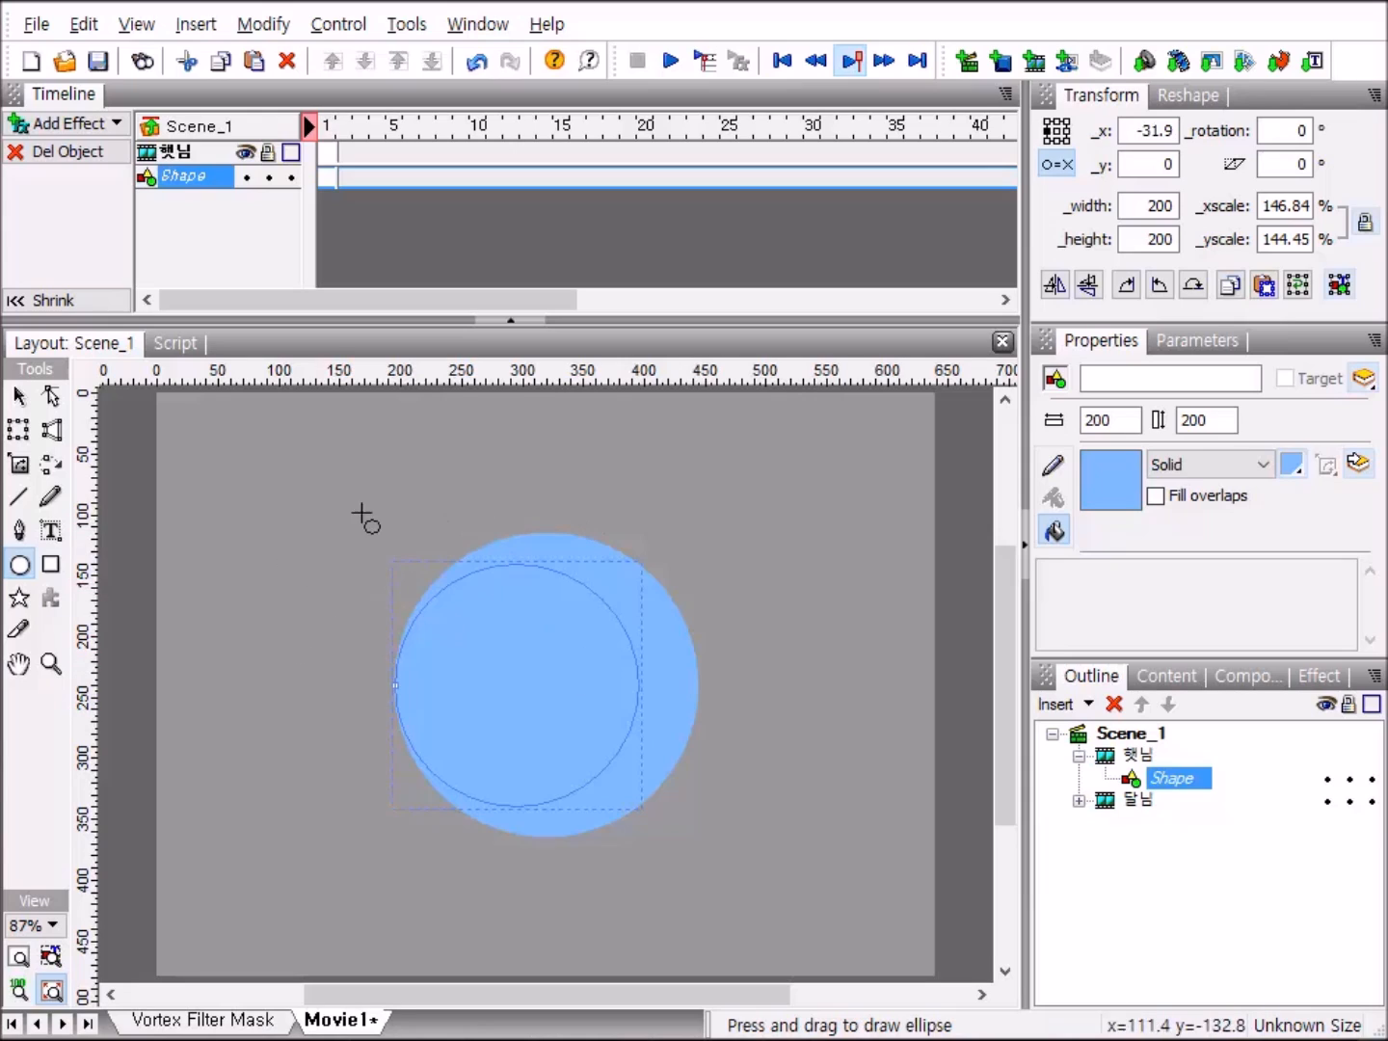
left_click(41, 927)
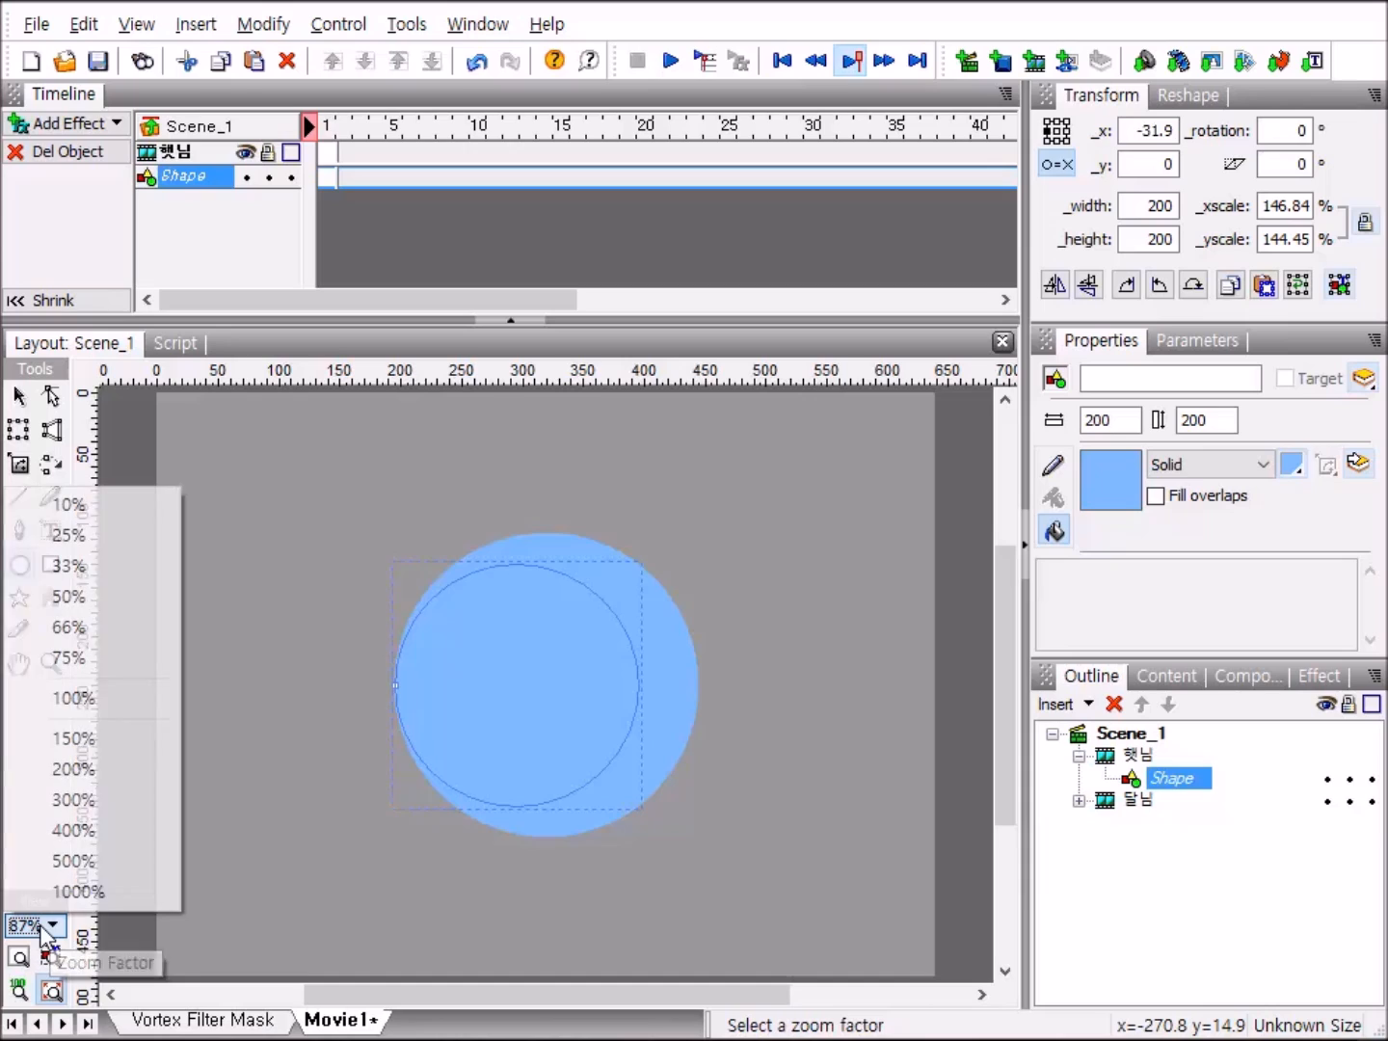
left_click(119, 777)
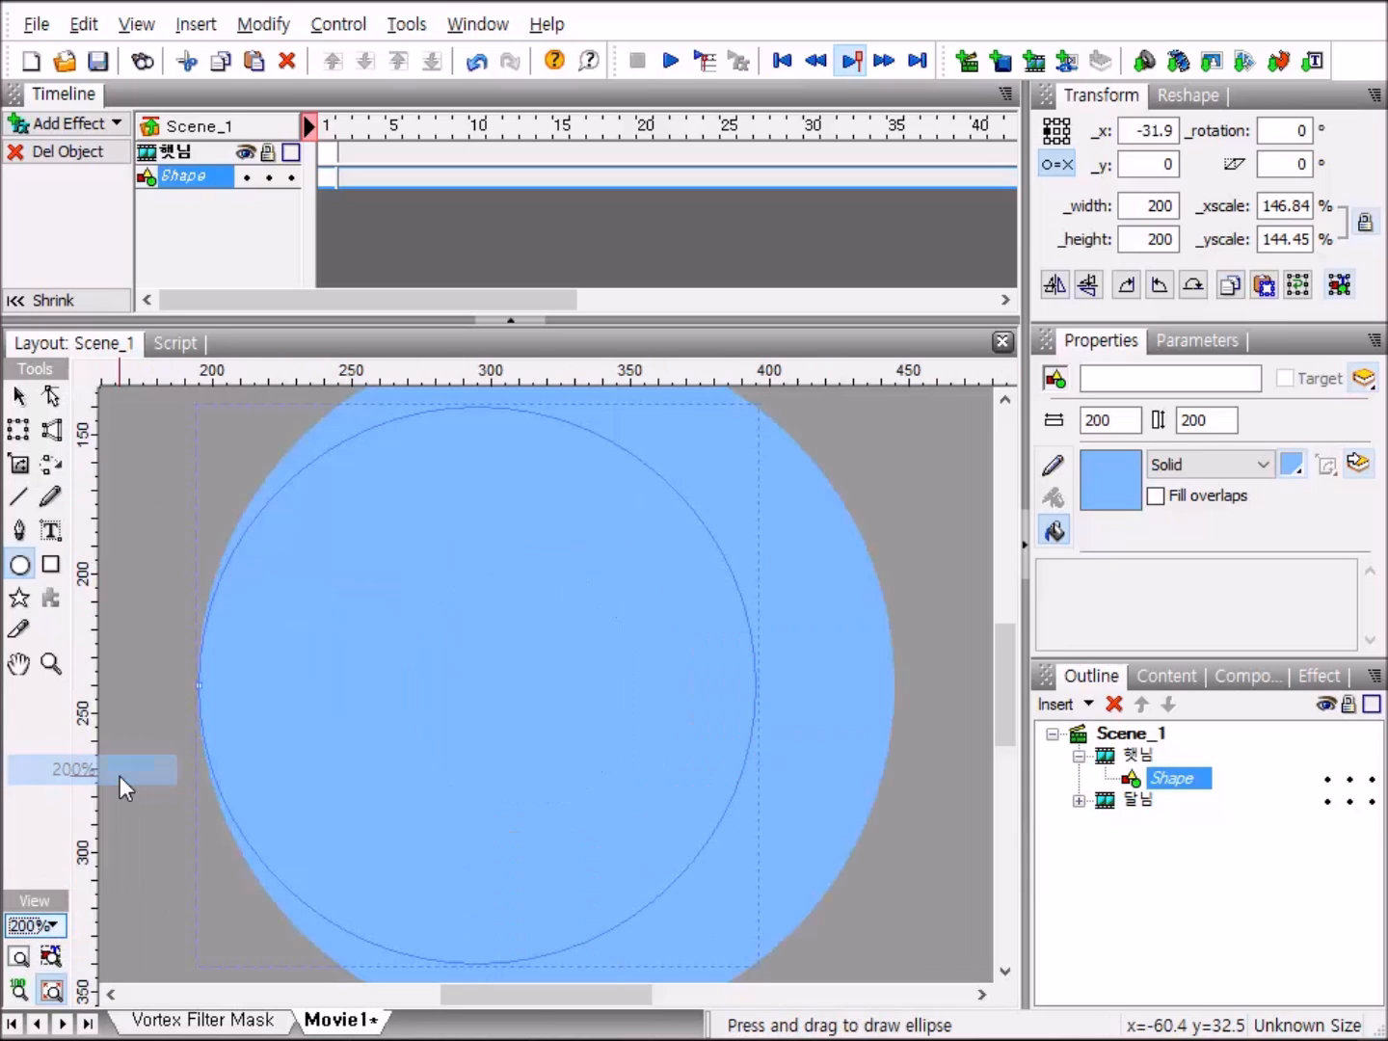
left_click(18, 394)
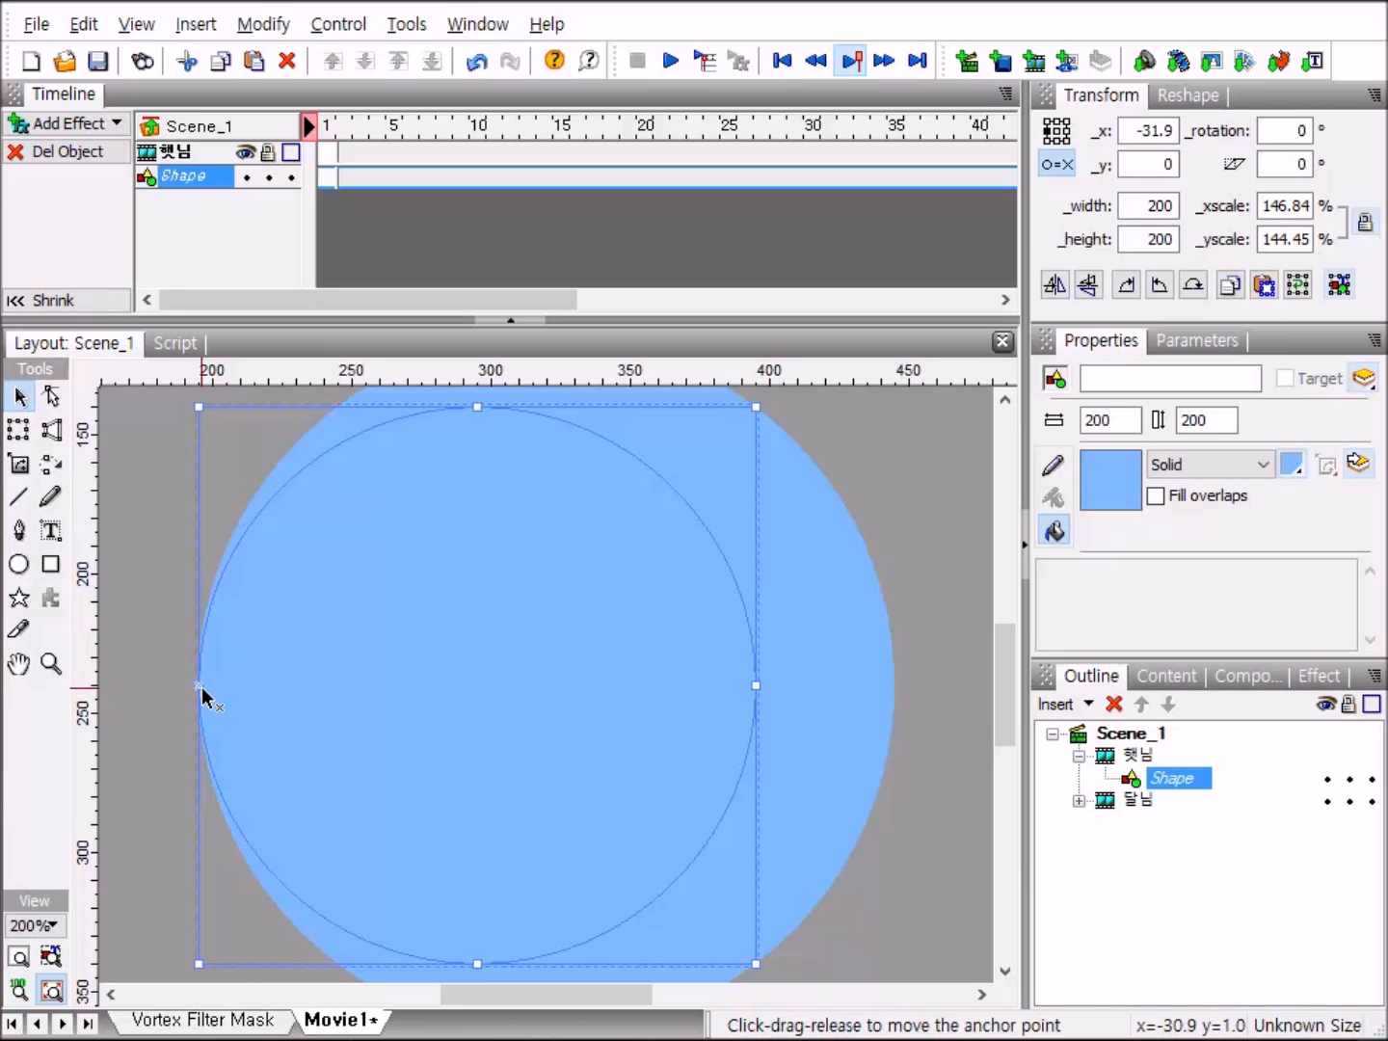
left_click_drag(200, 688, 450, 689)
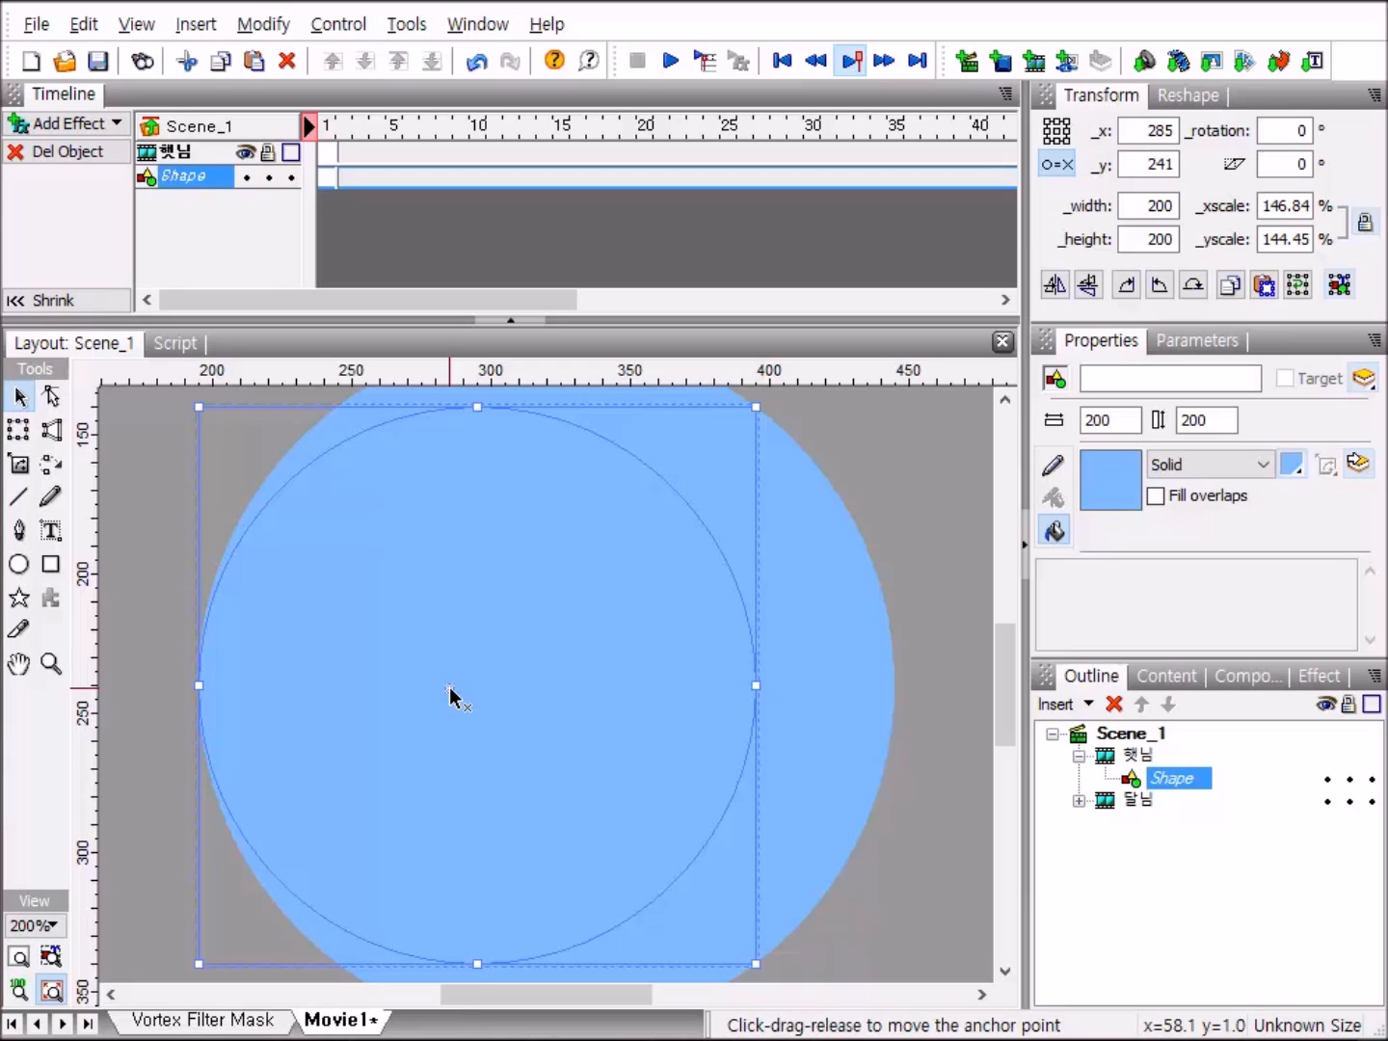
left_click_drag(450, 688, 545, 695)
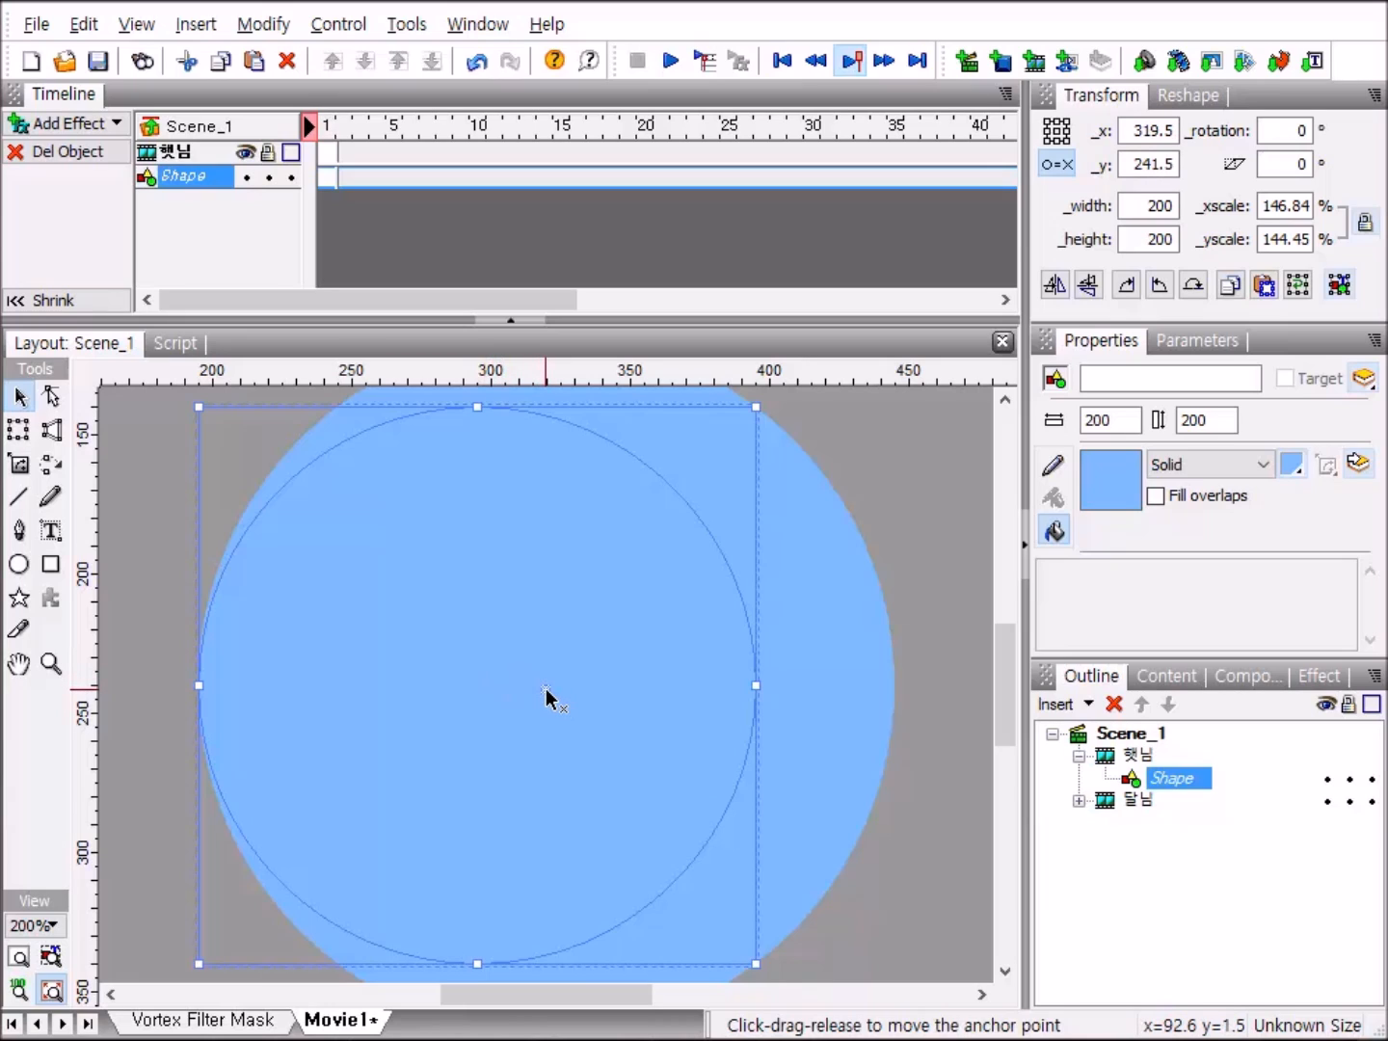
mouse_move(545, 695)
left_mouse_down()
mouse_move(531, 685)
mouse_move(543, 684)
left_mouse_up()
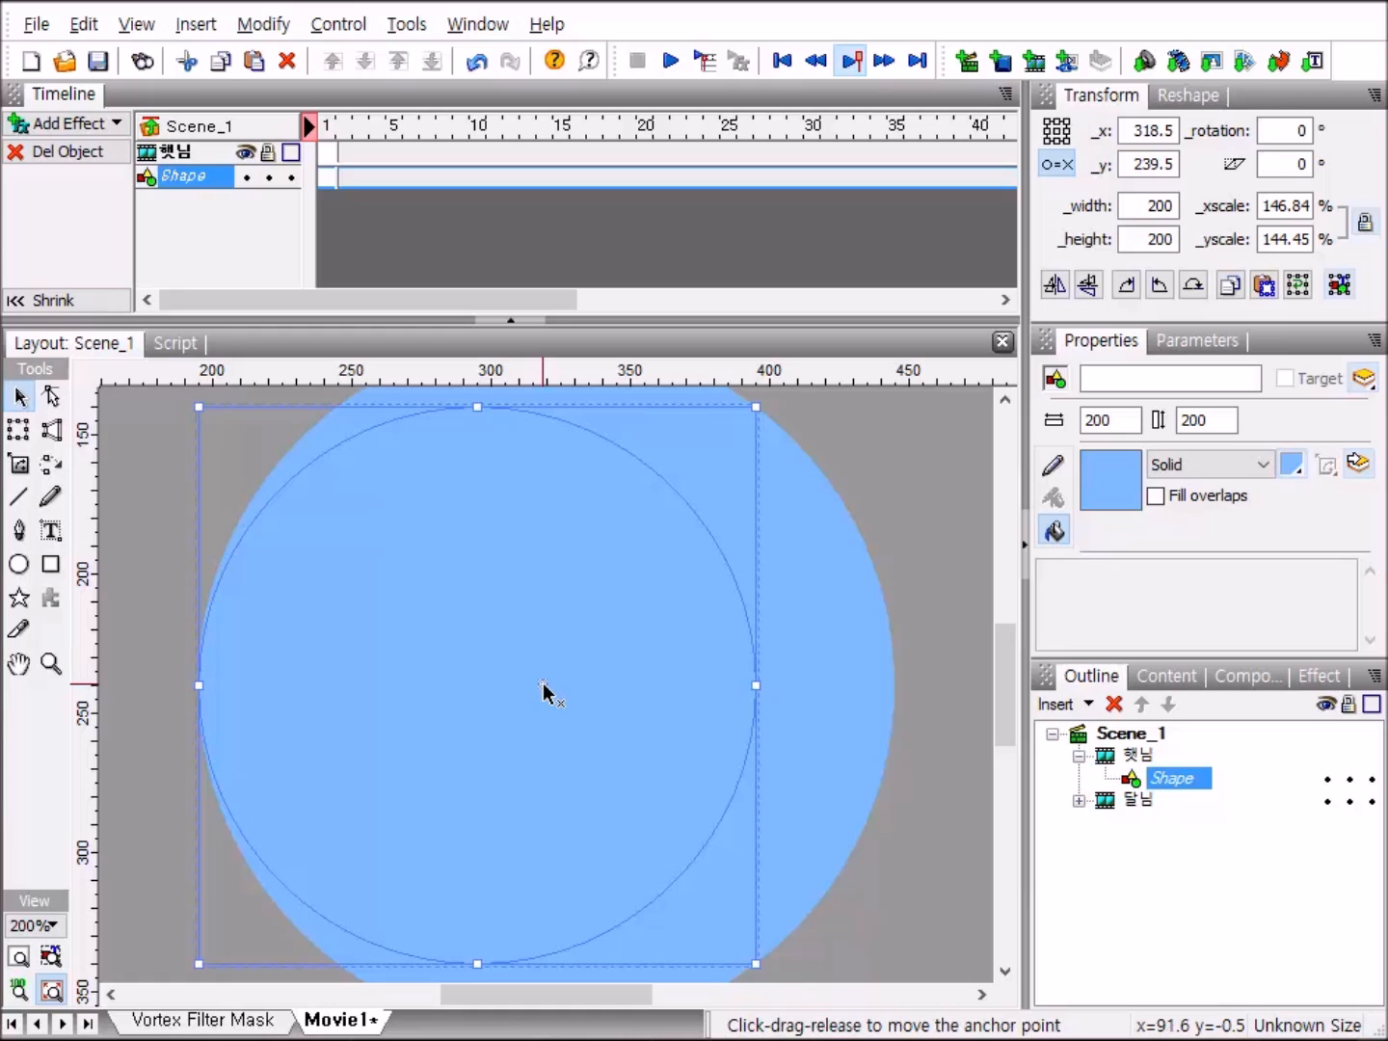
left_click_drag(543, 684, 546, 685)
left_click_drag(546, 688, 545, 688)
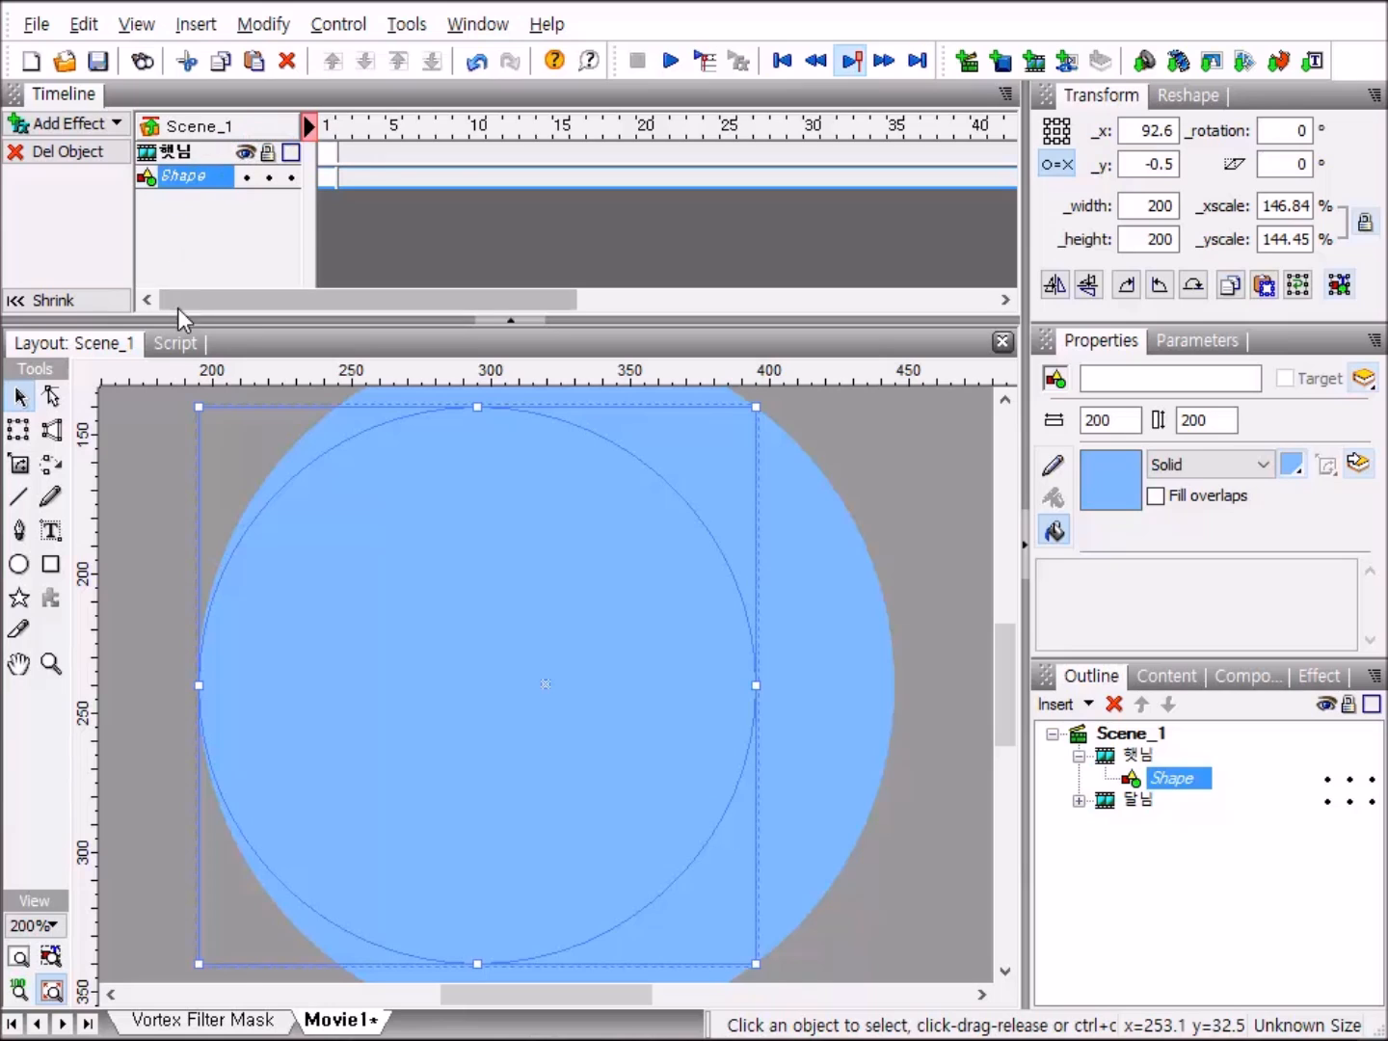
Add a motion keyframe at frame 100 to the shape inside the 햇님 clip and set its rotation to 360 degrees.
left_click_drag(229, 300, 755, 295)
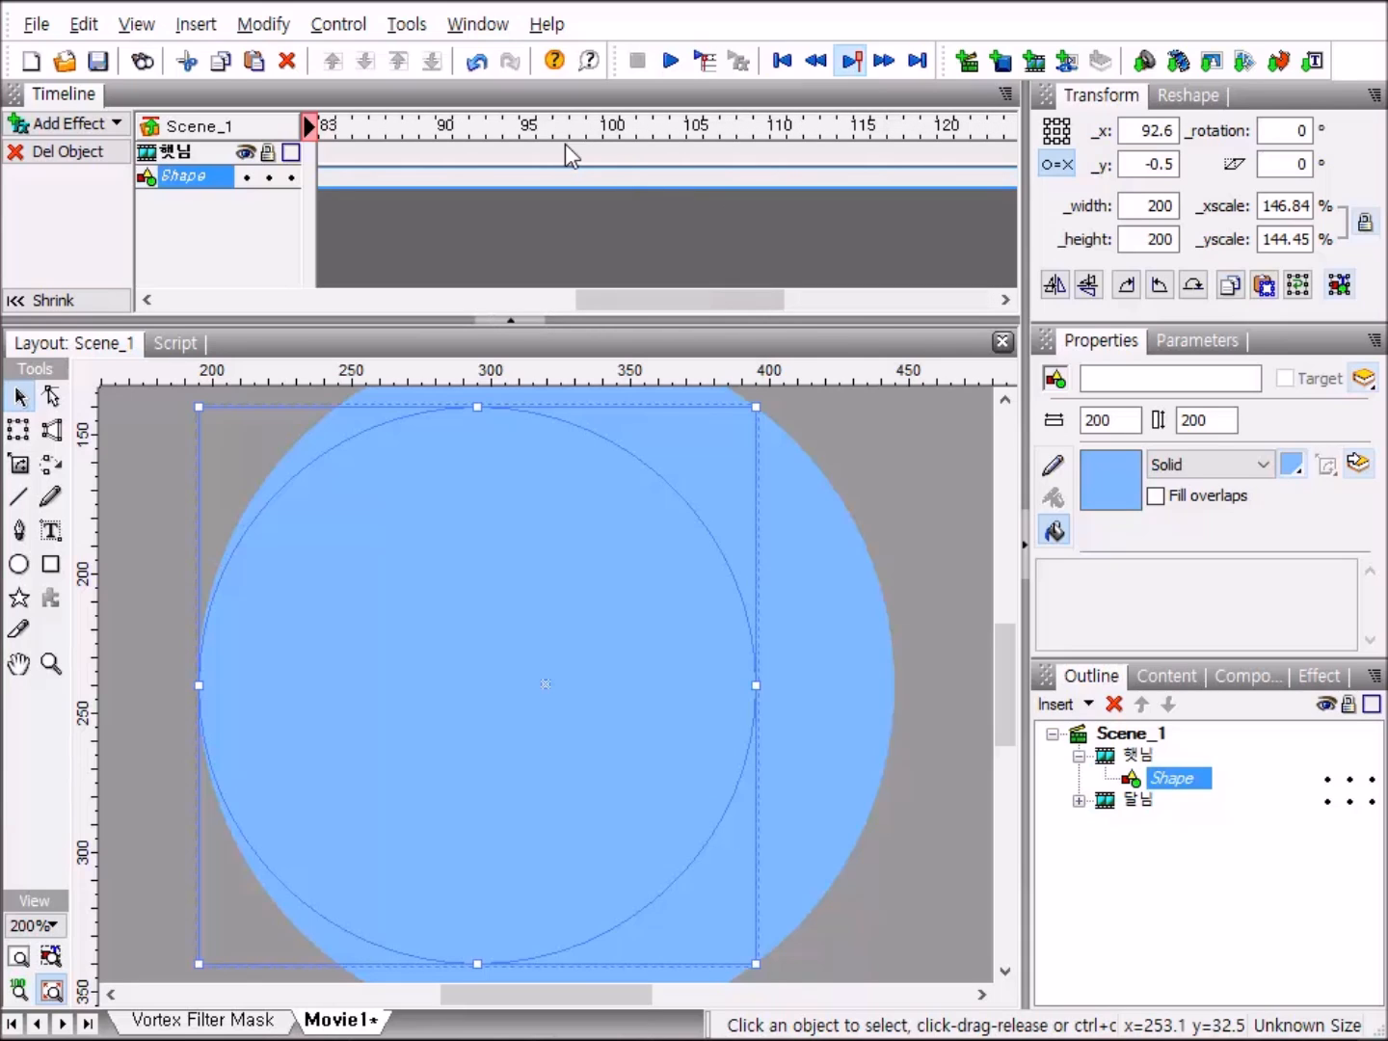
left_click(612, 174)
double_click(611, 171)
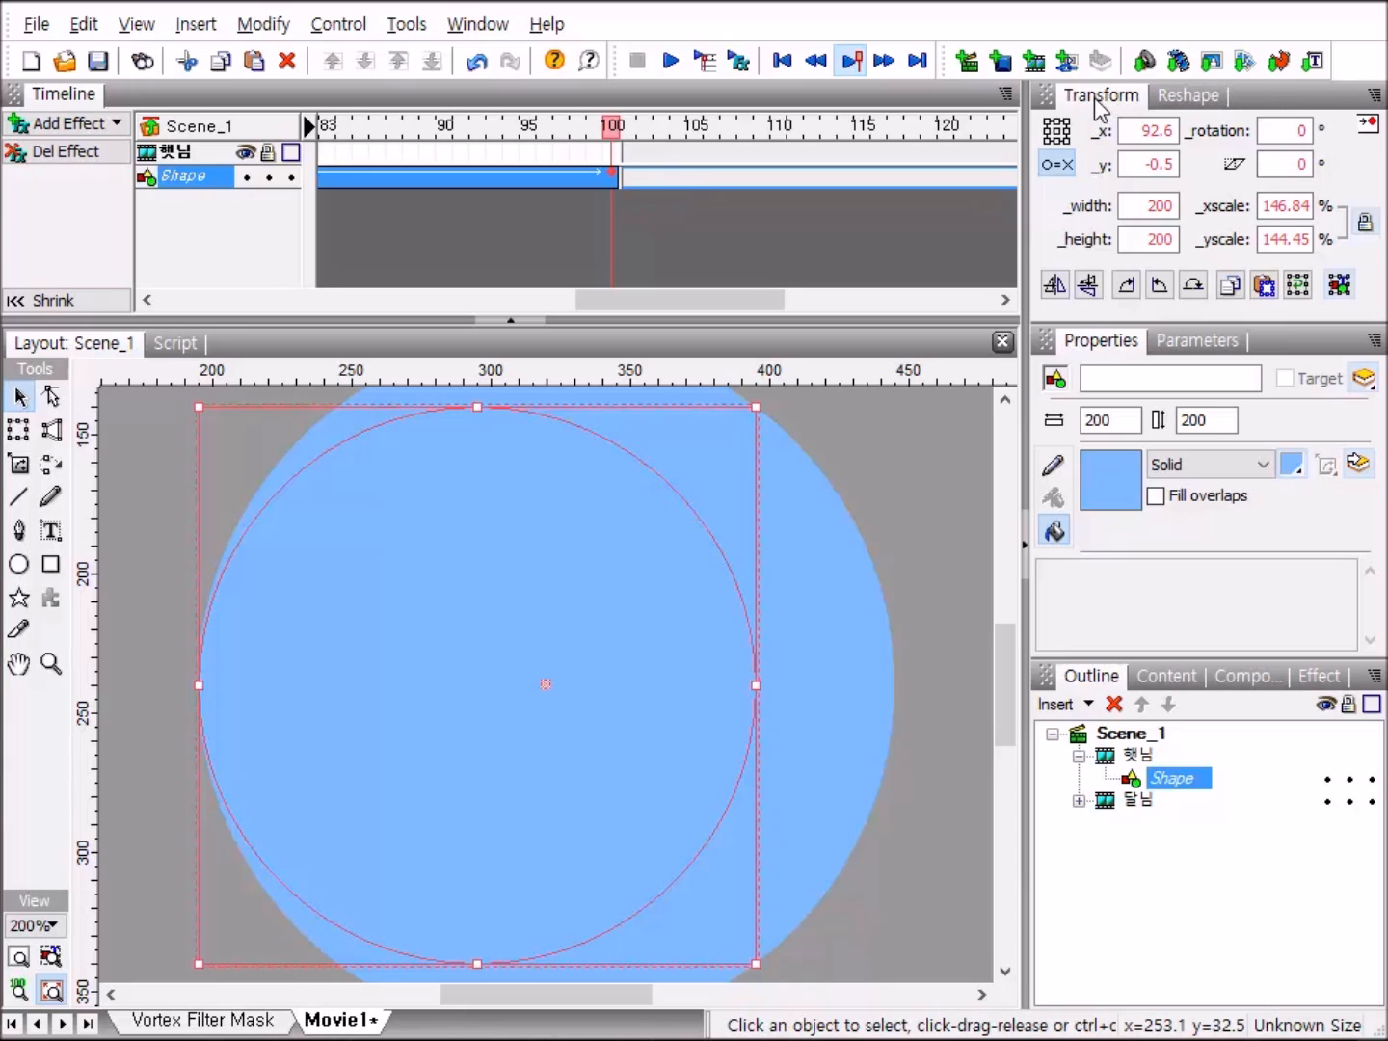
left_click(1295, 131)
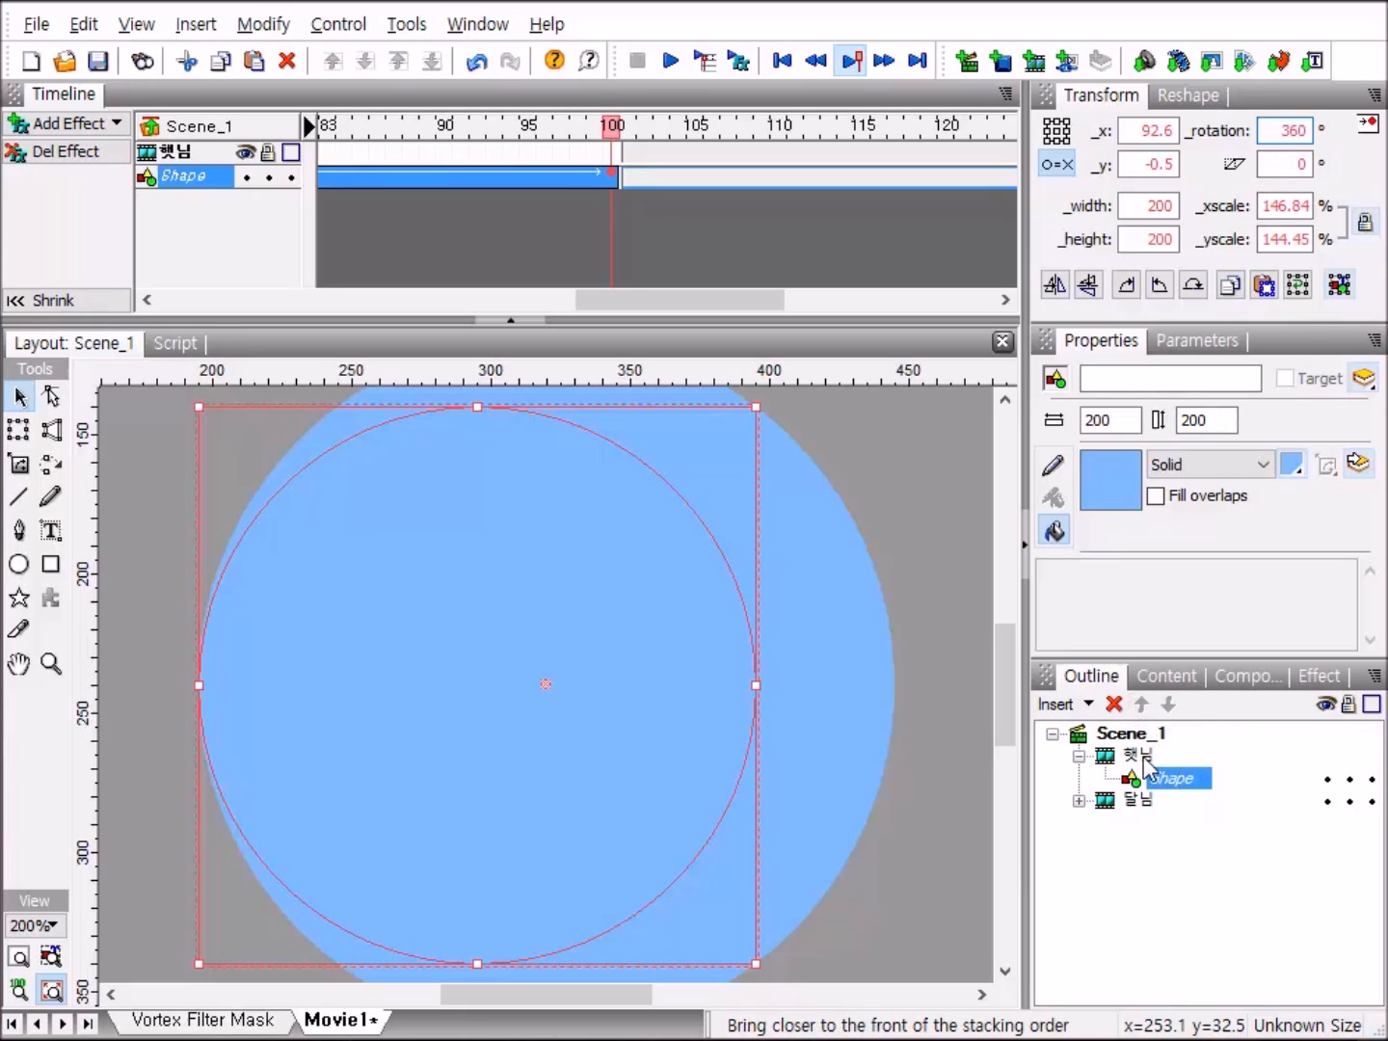
Return to the scene level and play the movie with the whole stage in view to check both clips' rotation, then stop playback.
left_click(1080, 757)
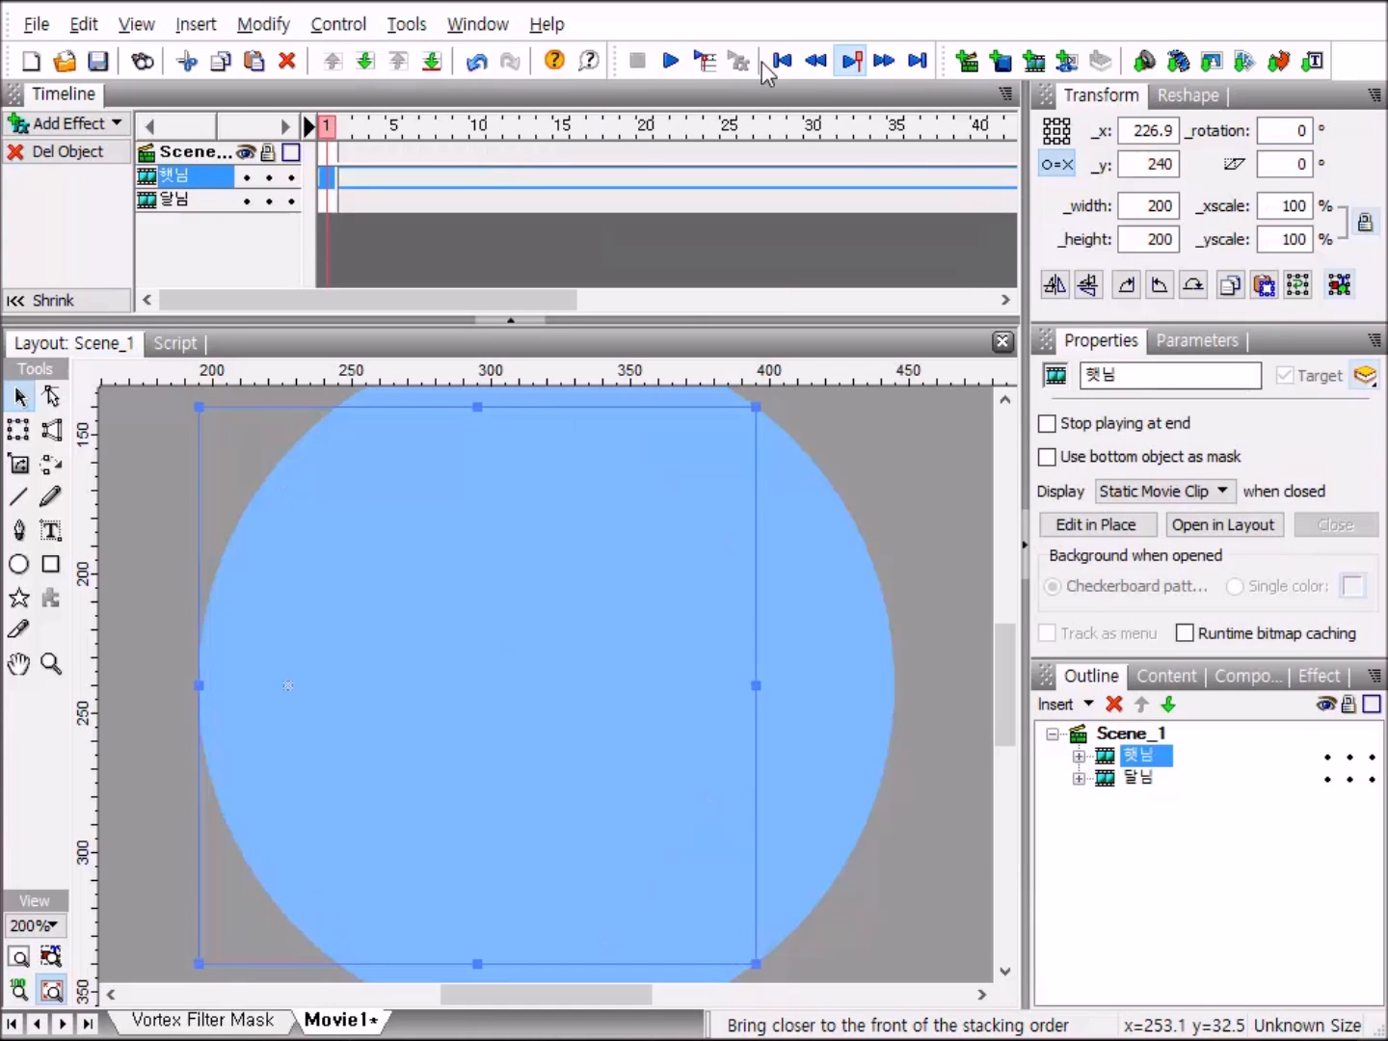
left_click(673, 62)
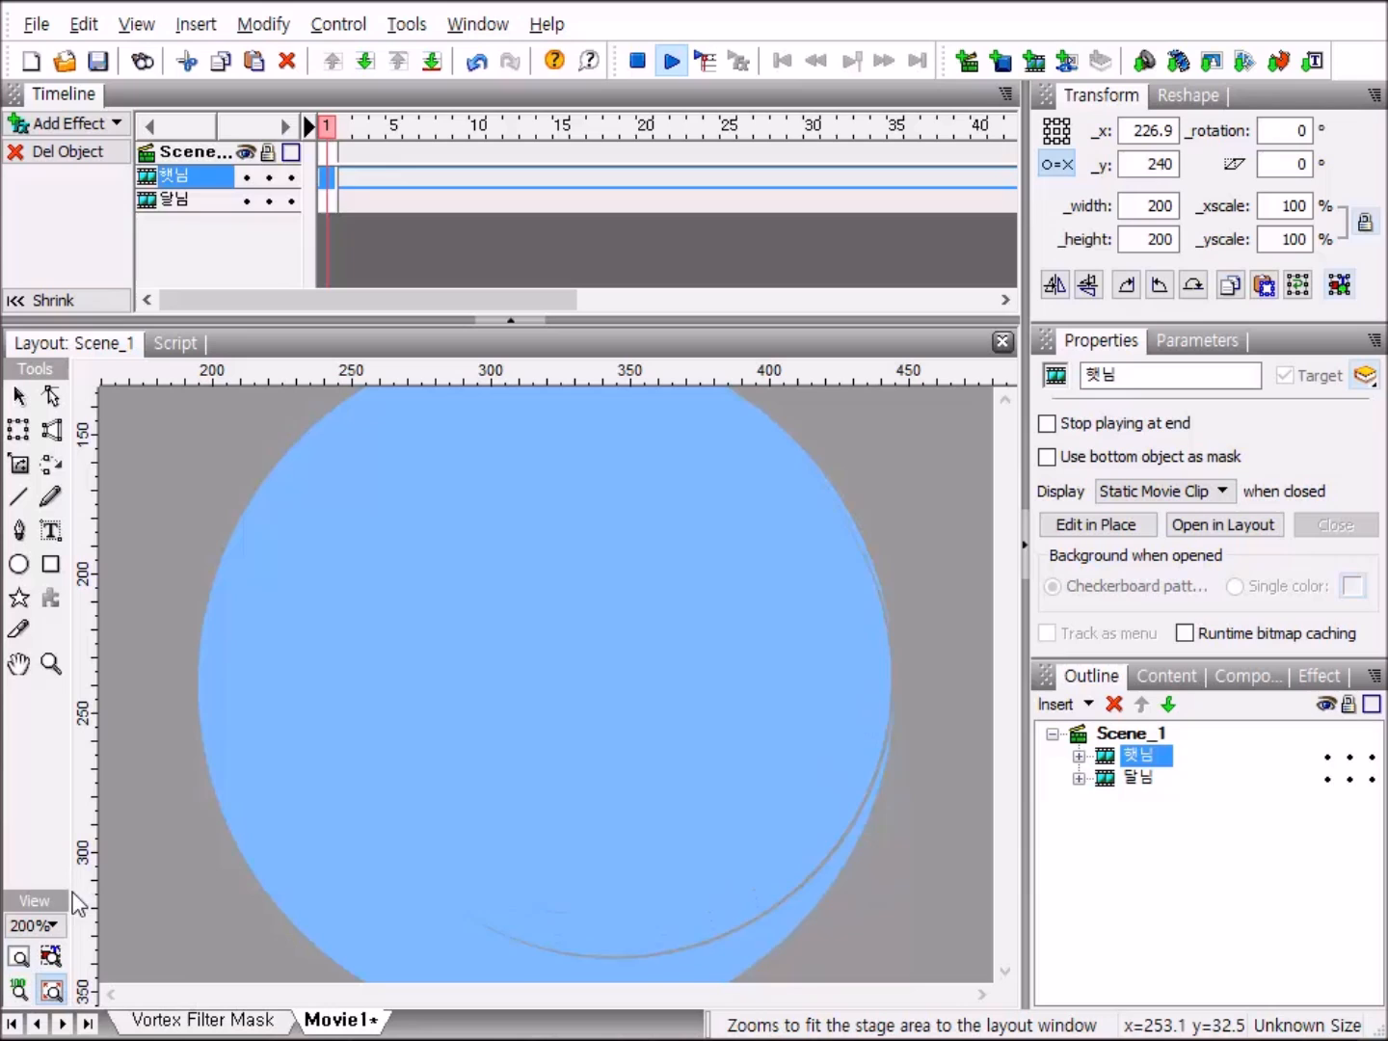
left_click(19, 956)
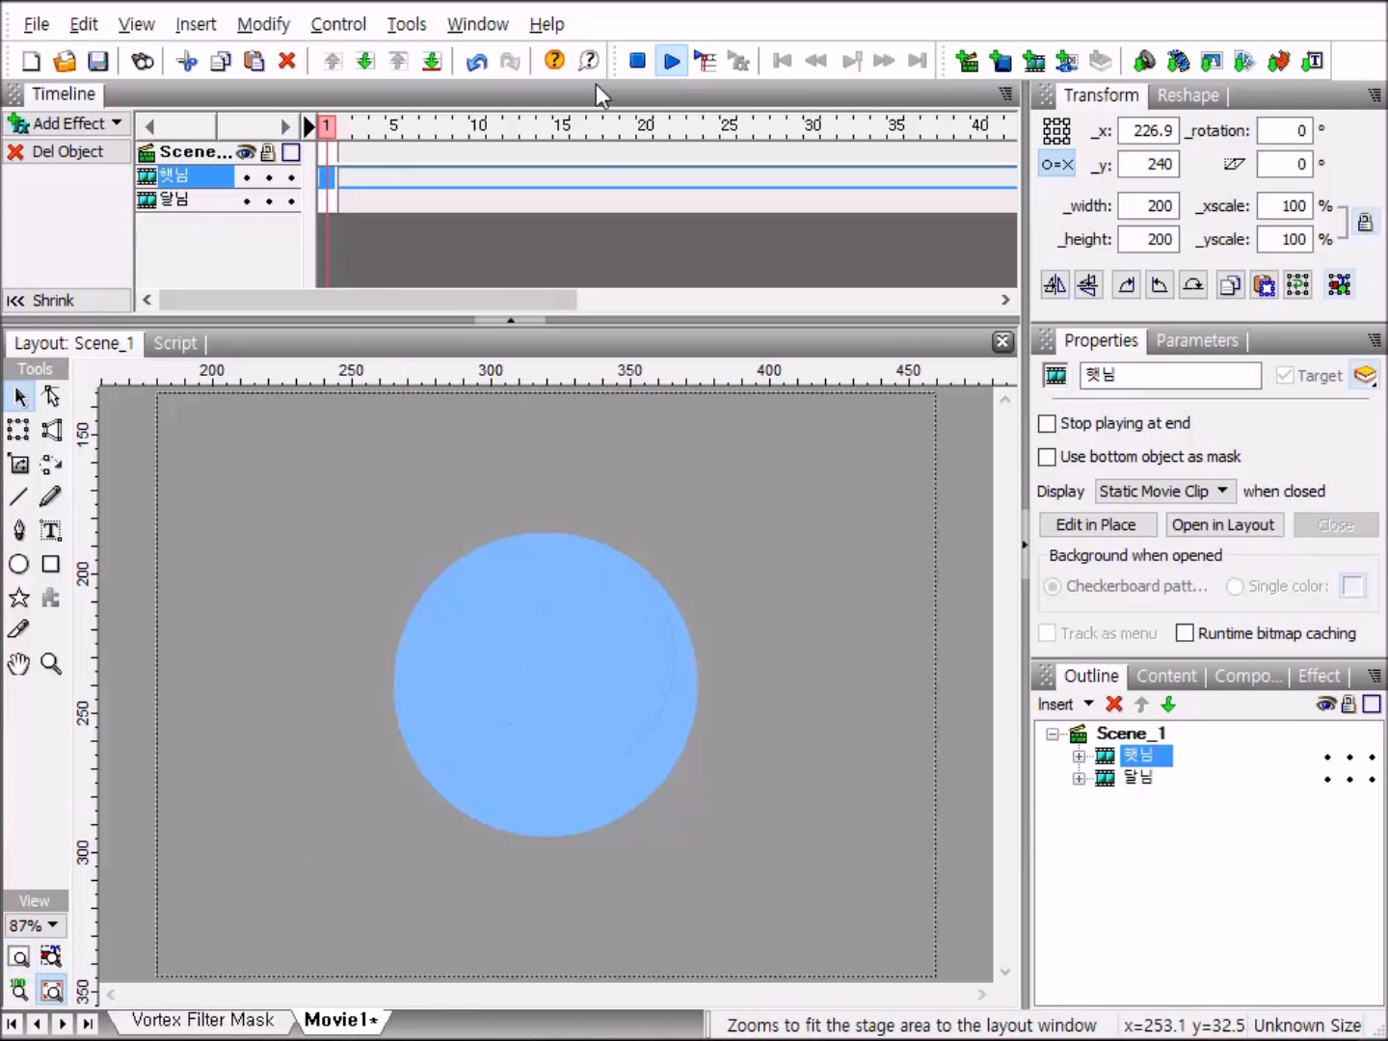
left_click(672, 62)
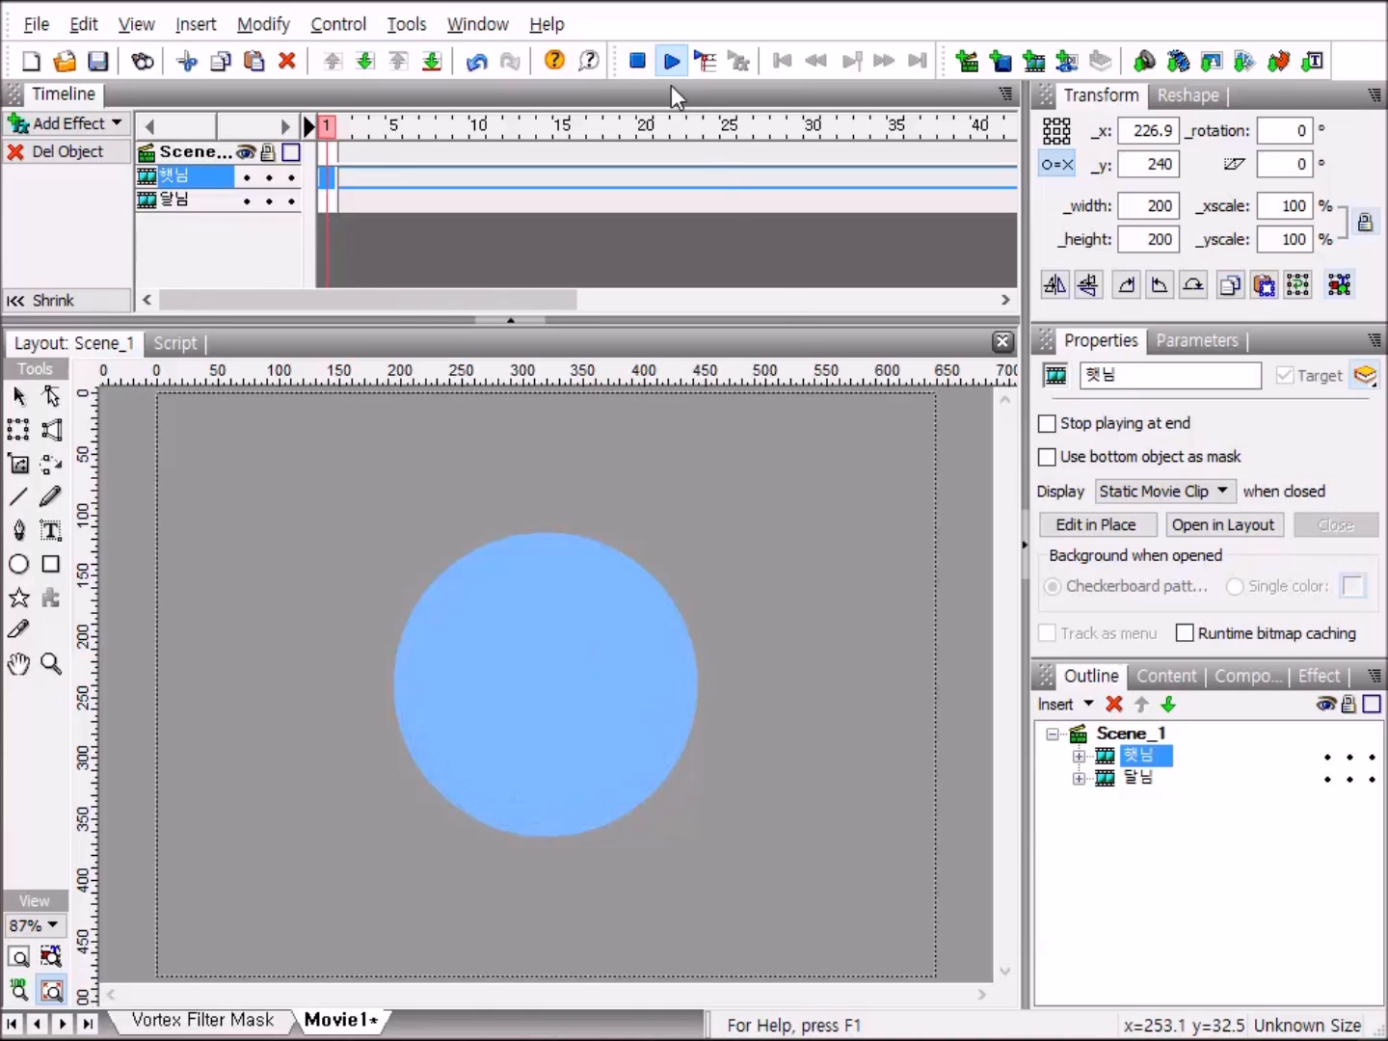
left_click(636, 64)
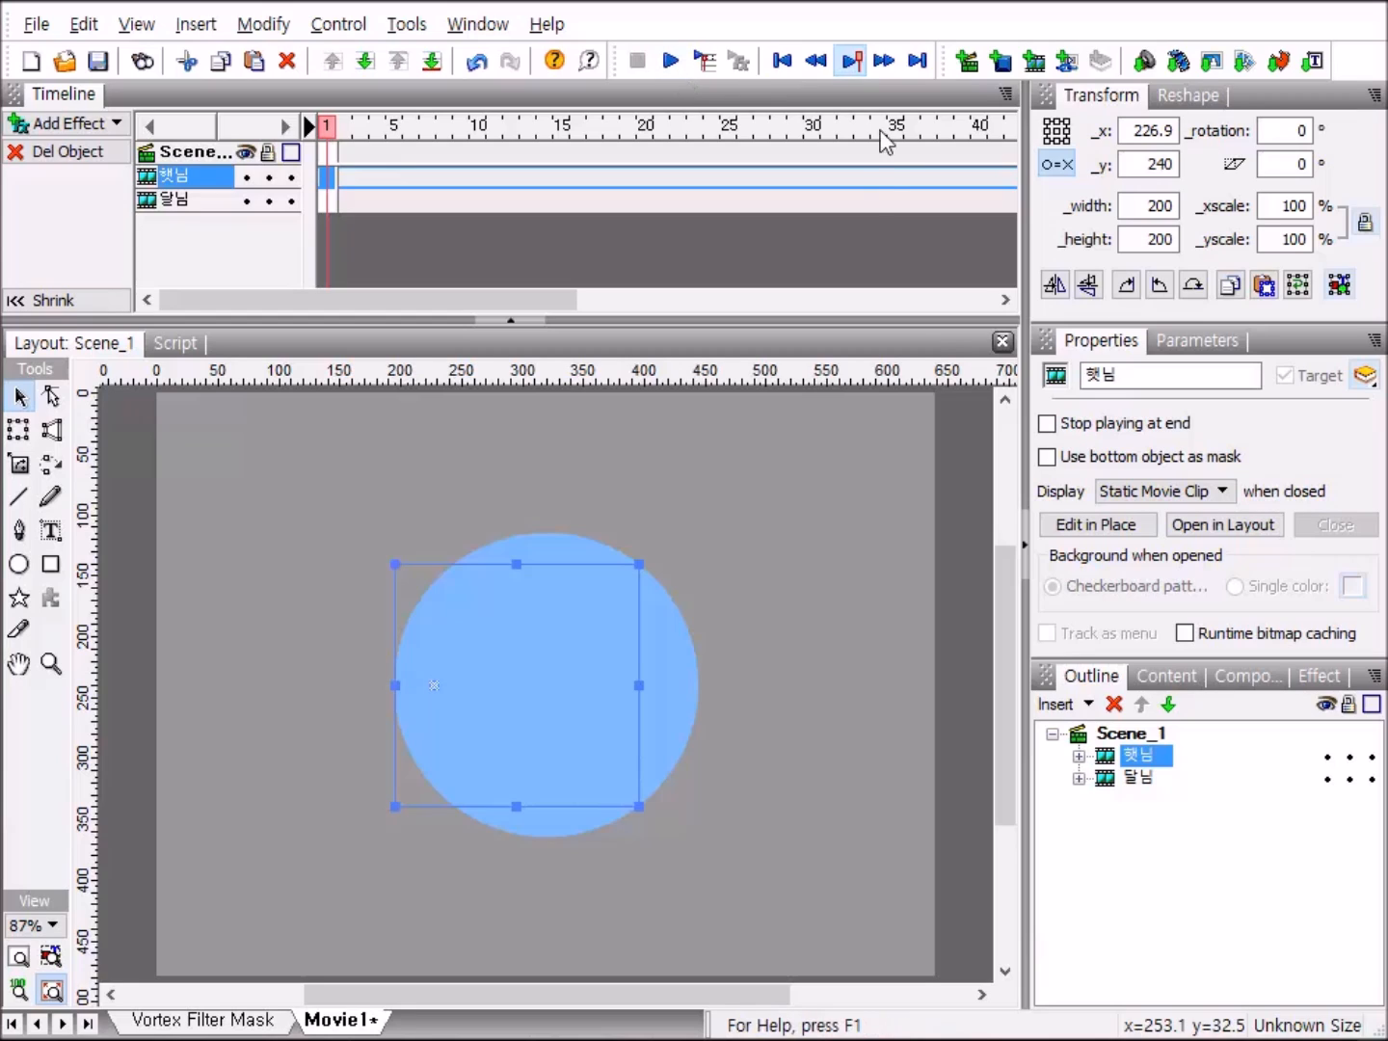
Add a Bevel filter with the ReverseButtonShading_distance2 preset to the shape inside the 달님 clip.
left_click(1079, 777)
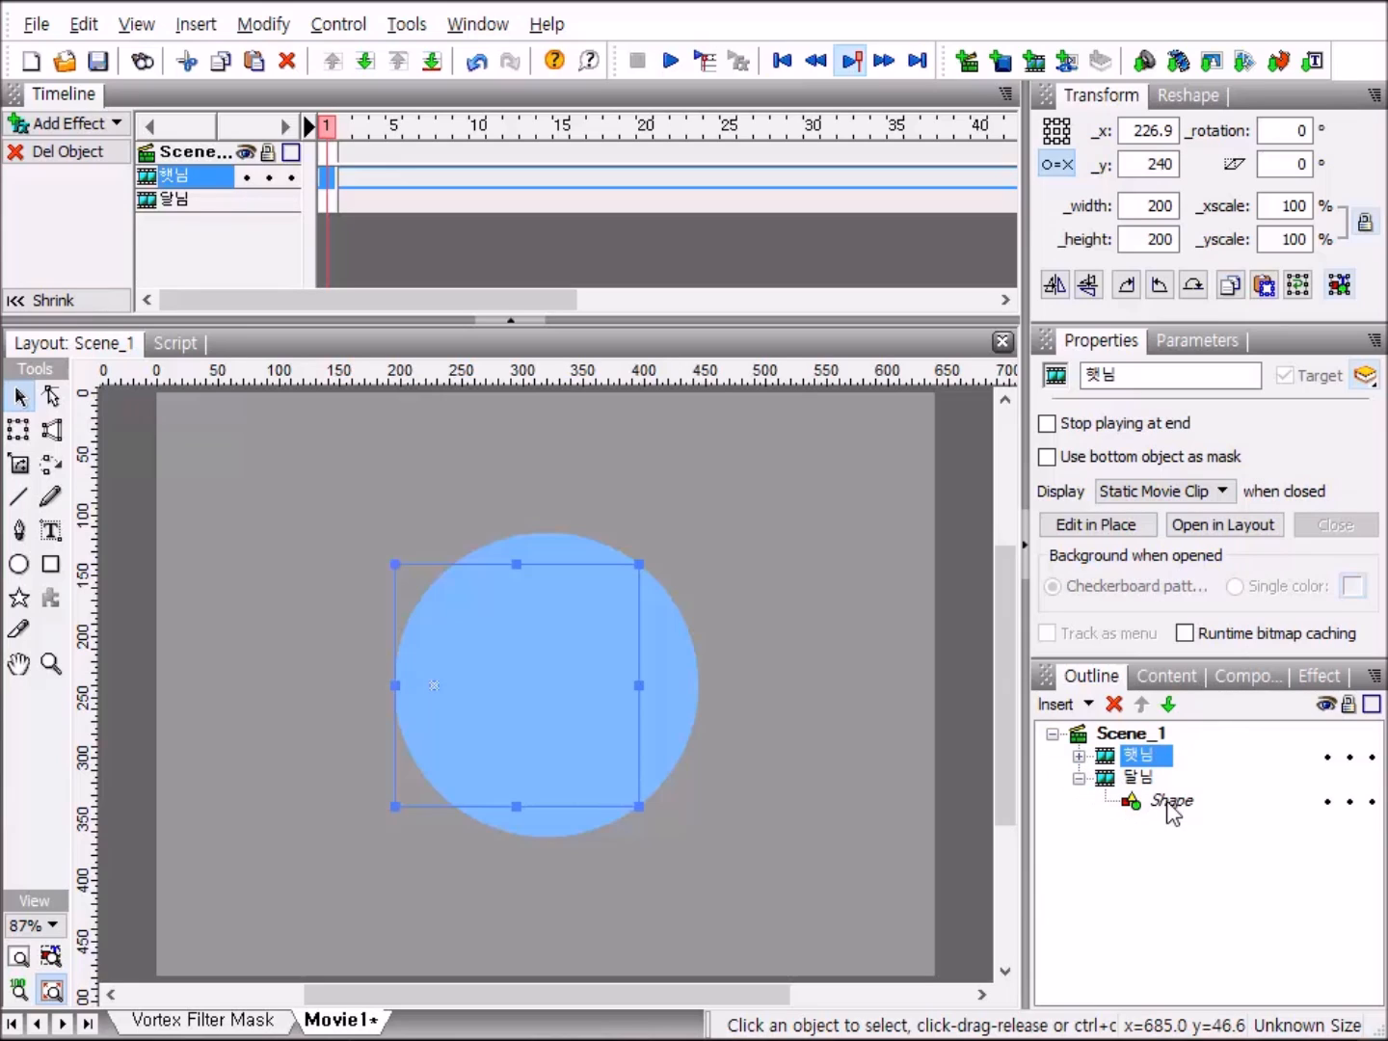
left_click(1171, 802)
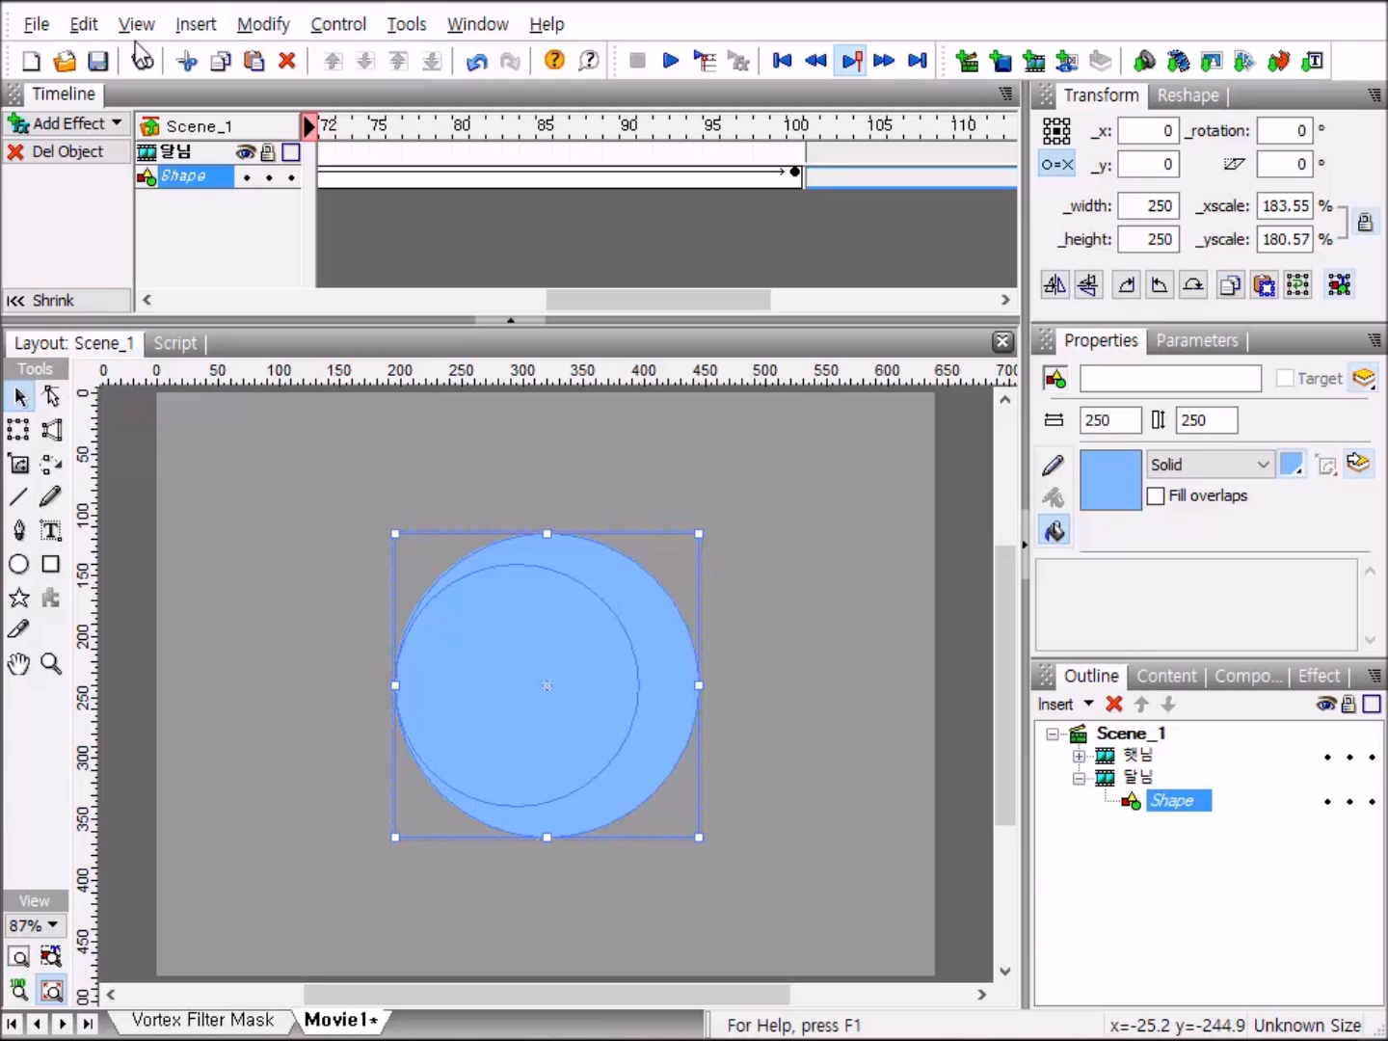
left_click(476, 26)
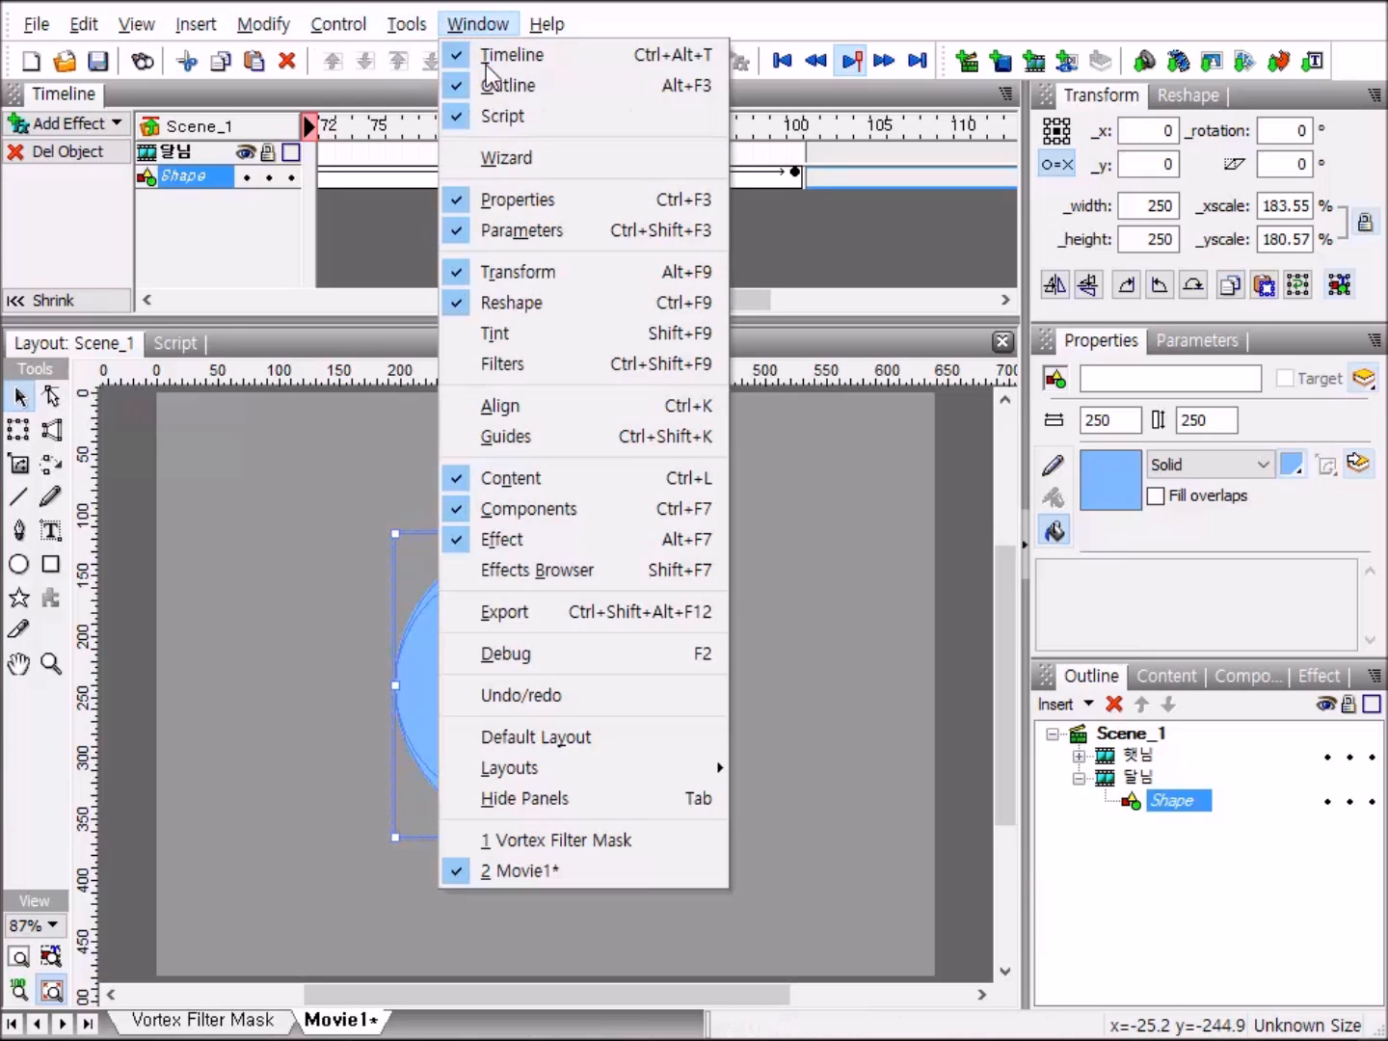
left_click(537, 369)
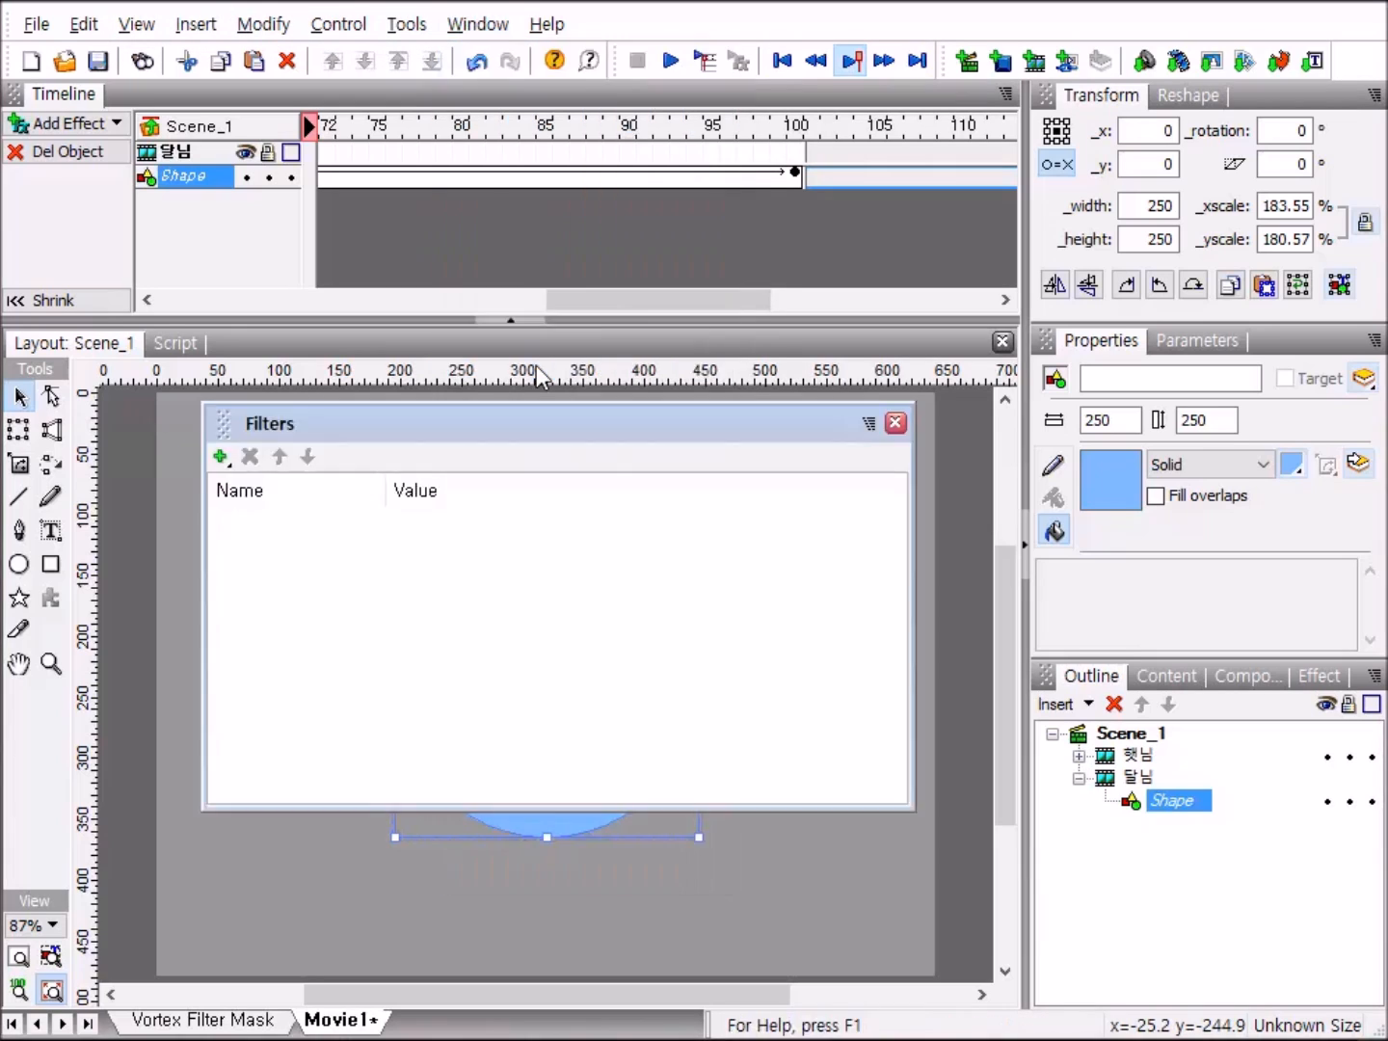
left_click(222, 457)
mouse_move(362, 627)
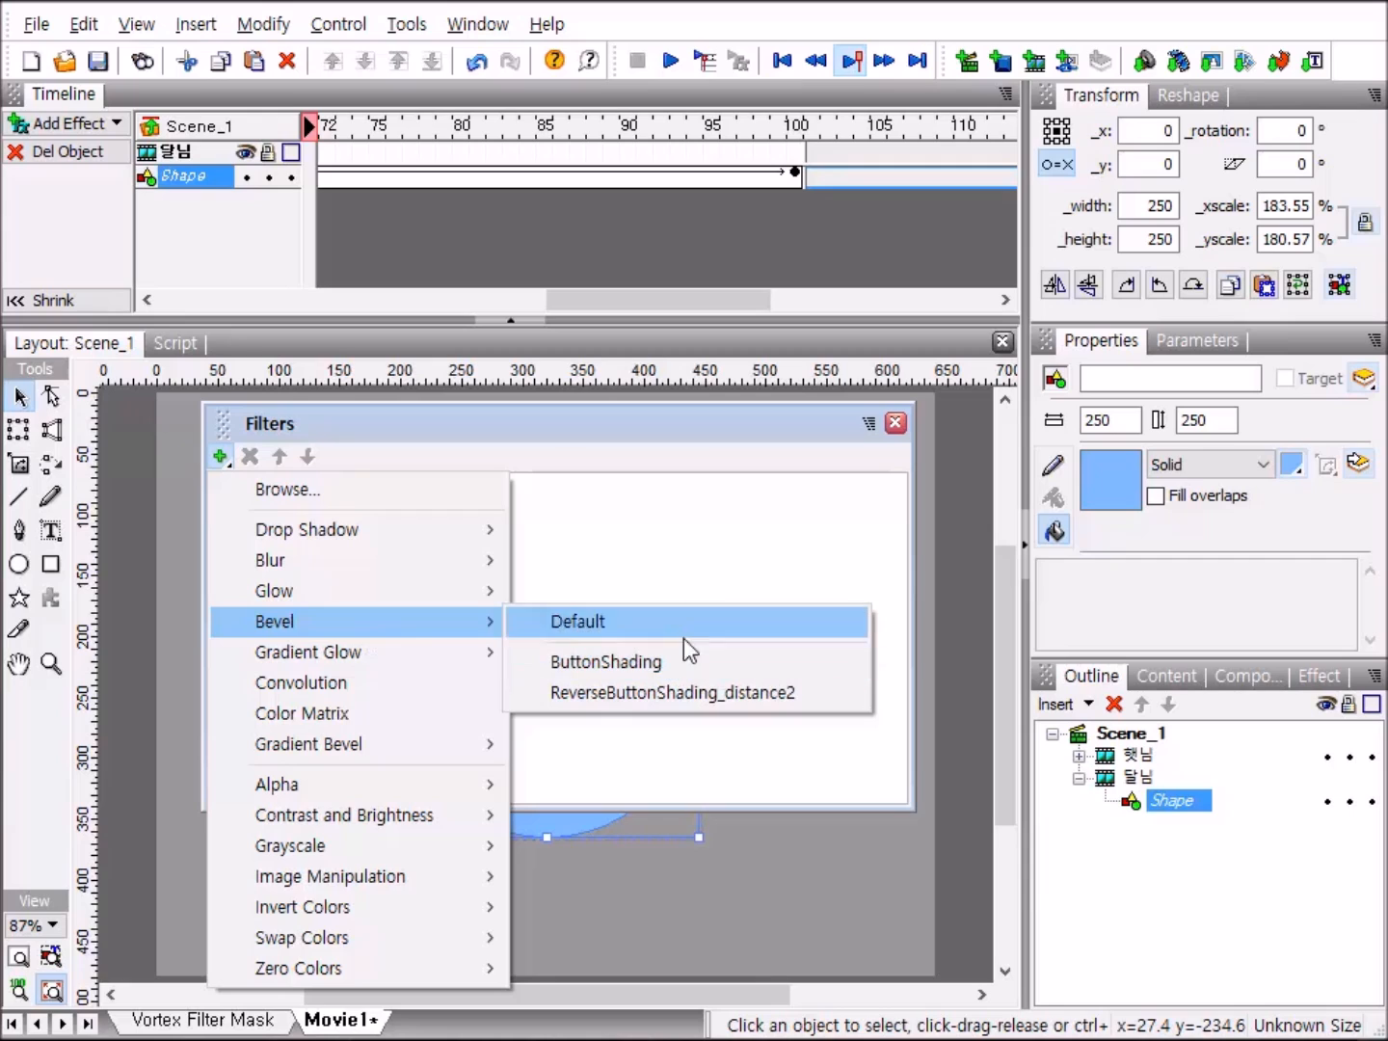
left_click(693, 694)
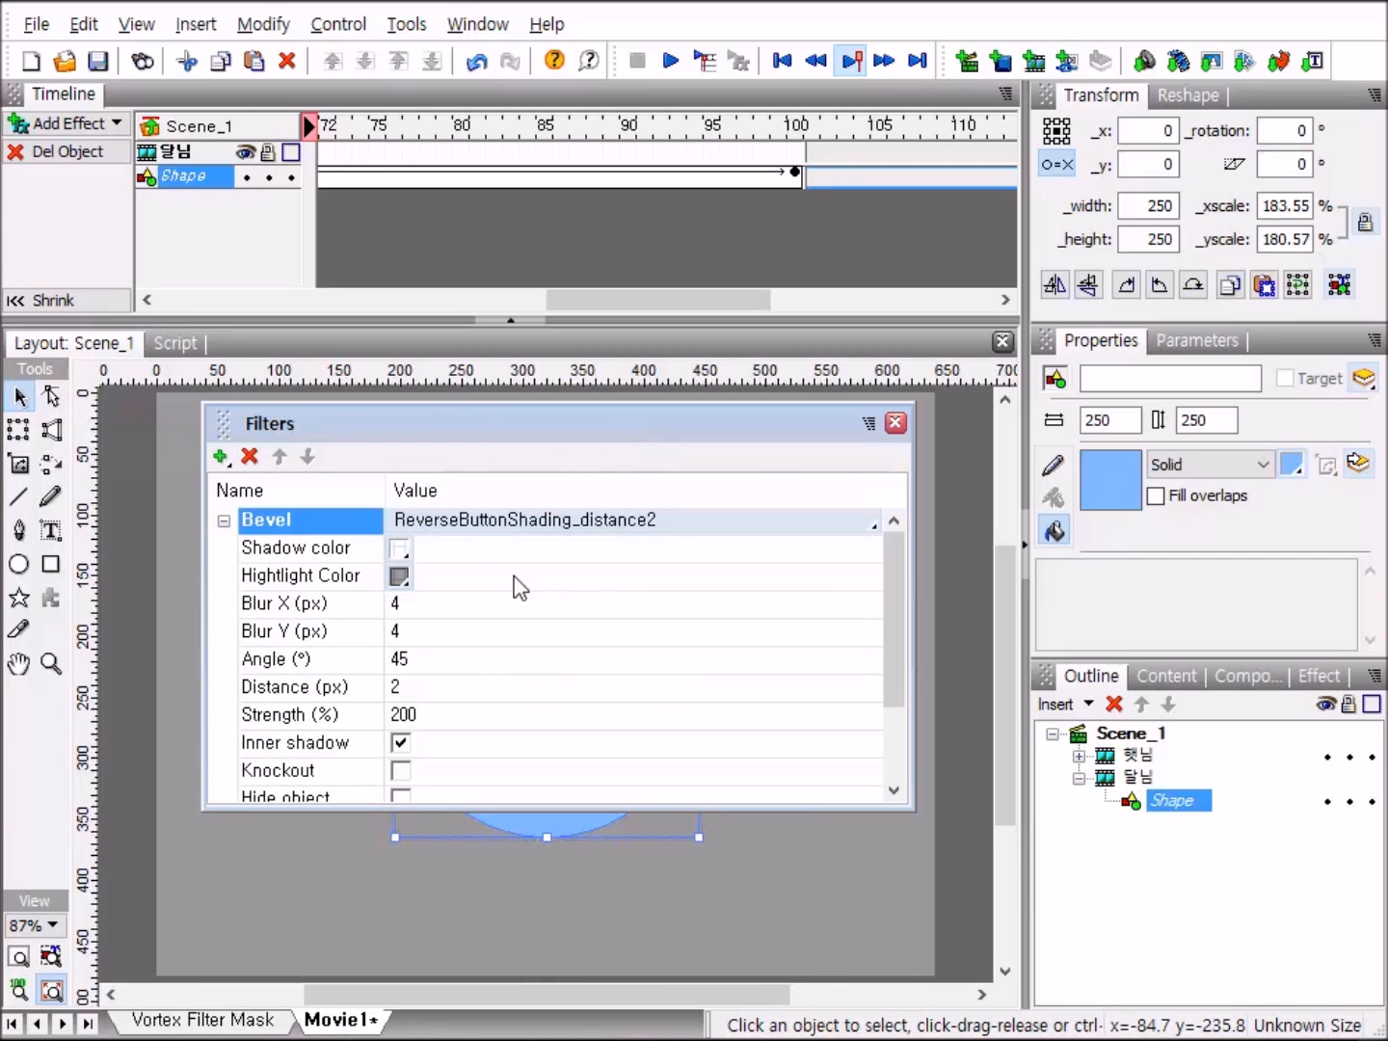
Set both the shadow color and the highlight color of the 달님 shape's bevel to white (FFFFFF).
left_click(399, 549)
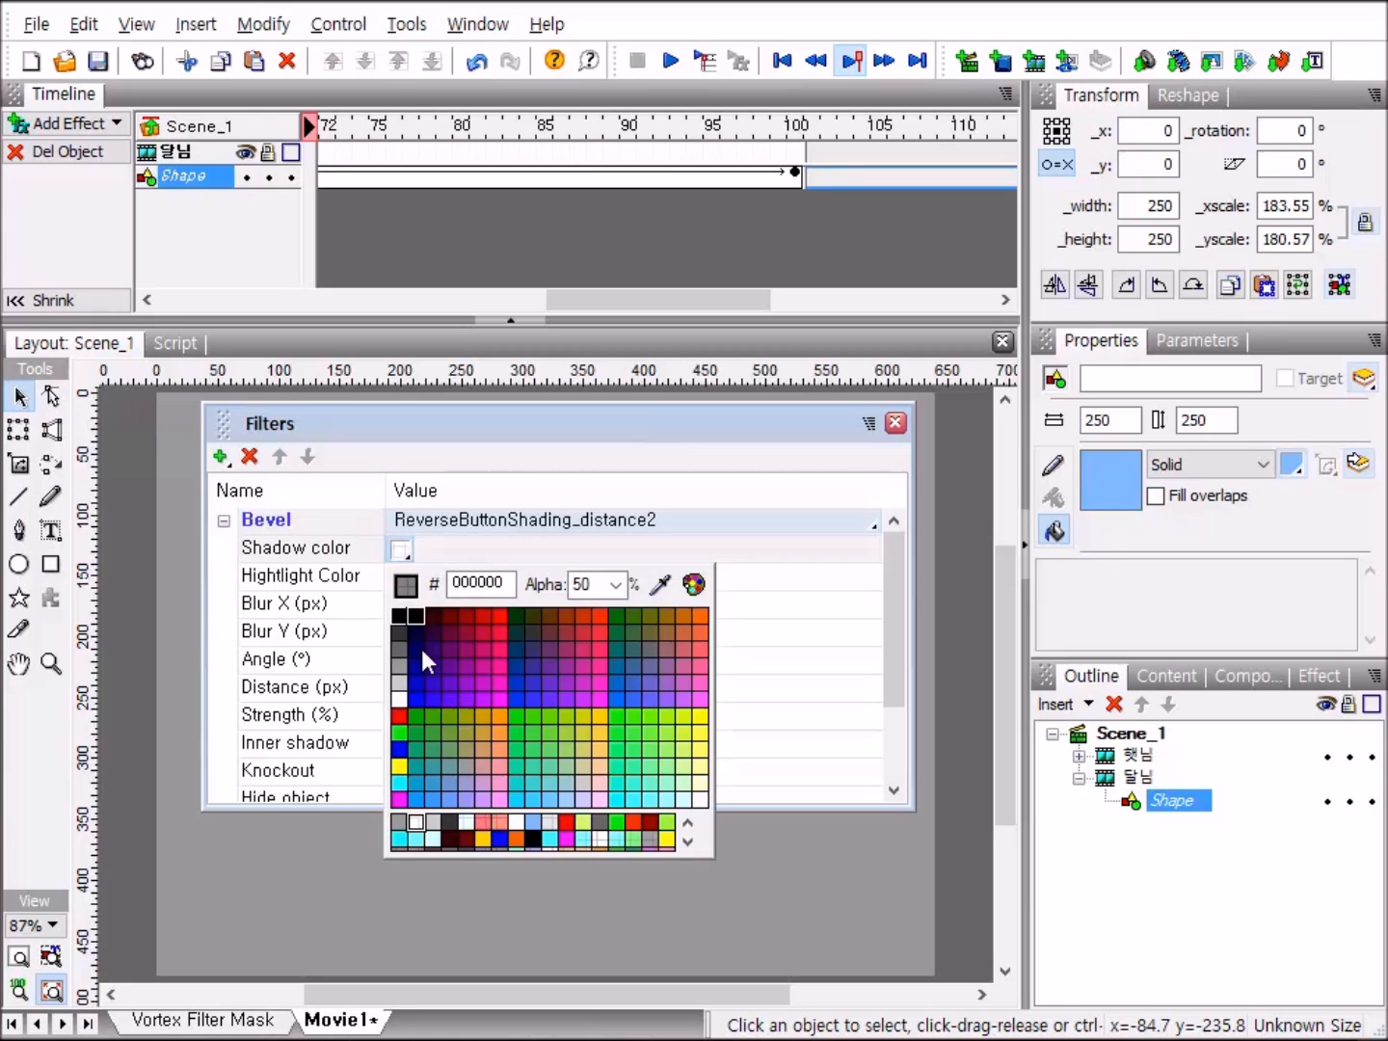
left_click(408, 709)
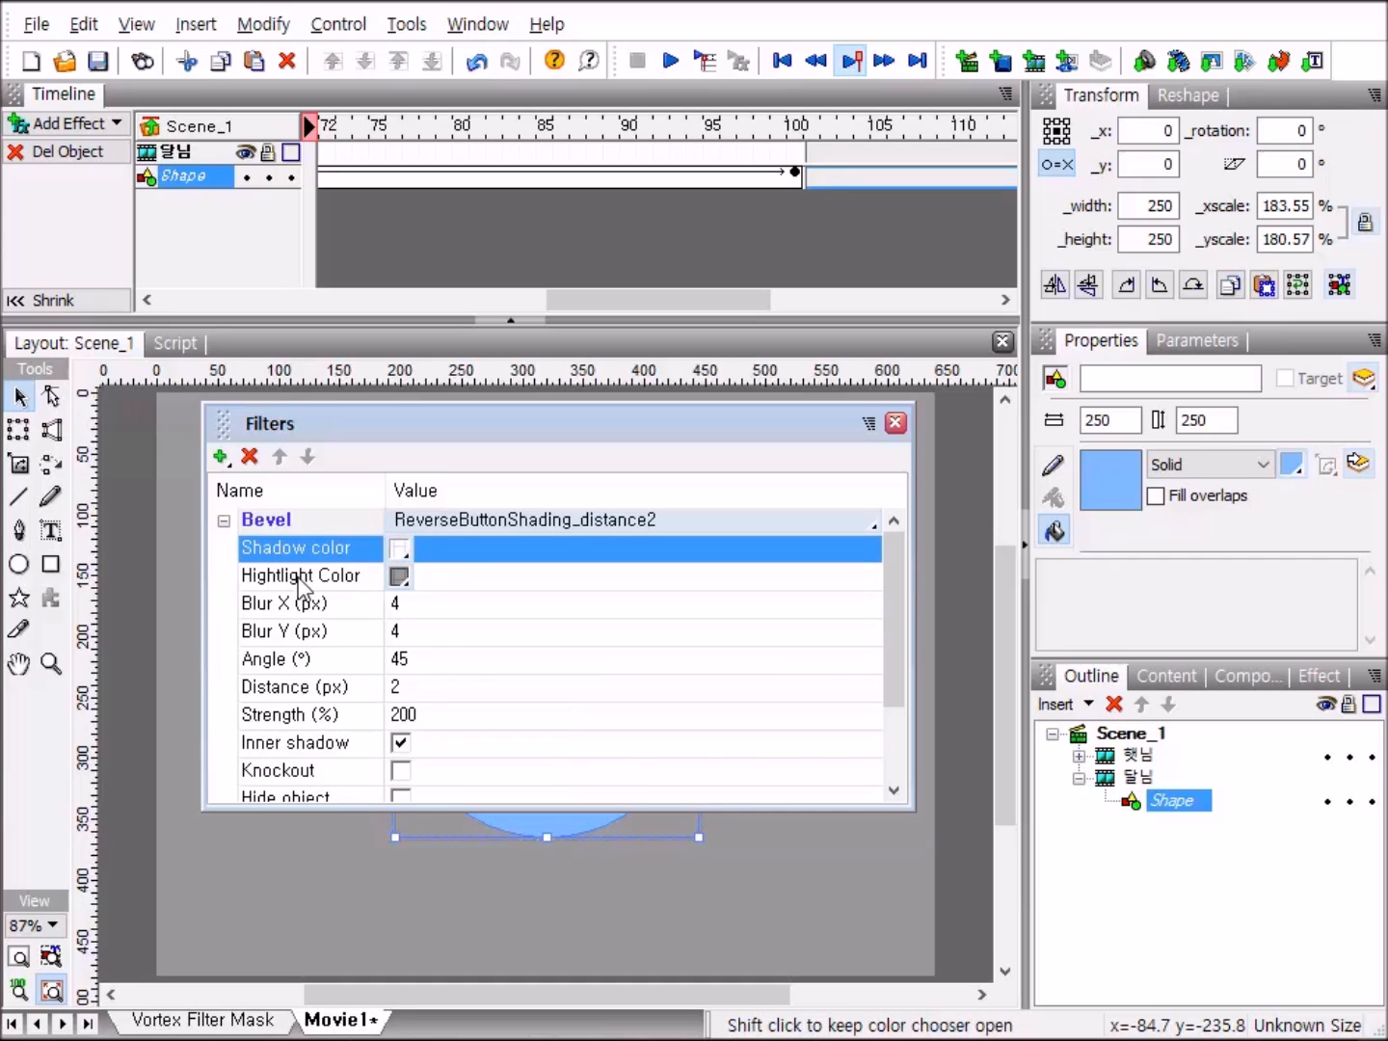
left_click(403, 577)
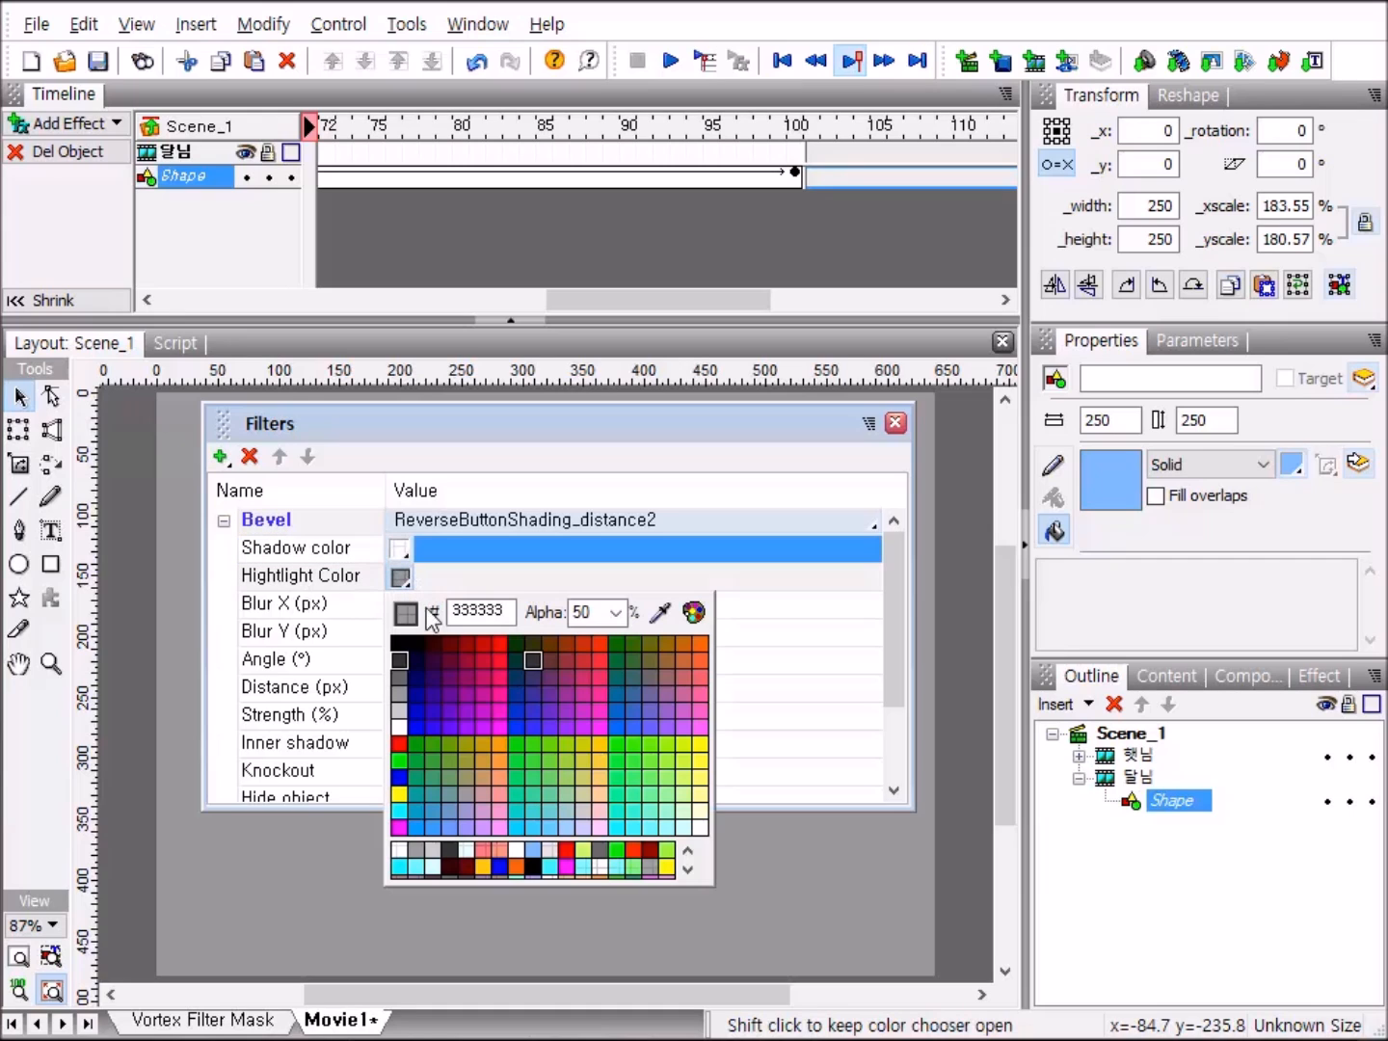
left_click(399, 728)
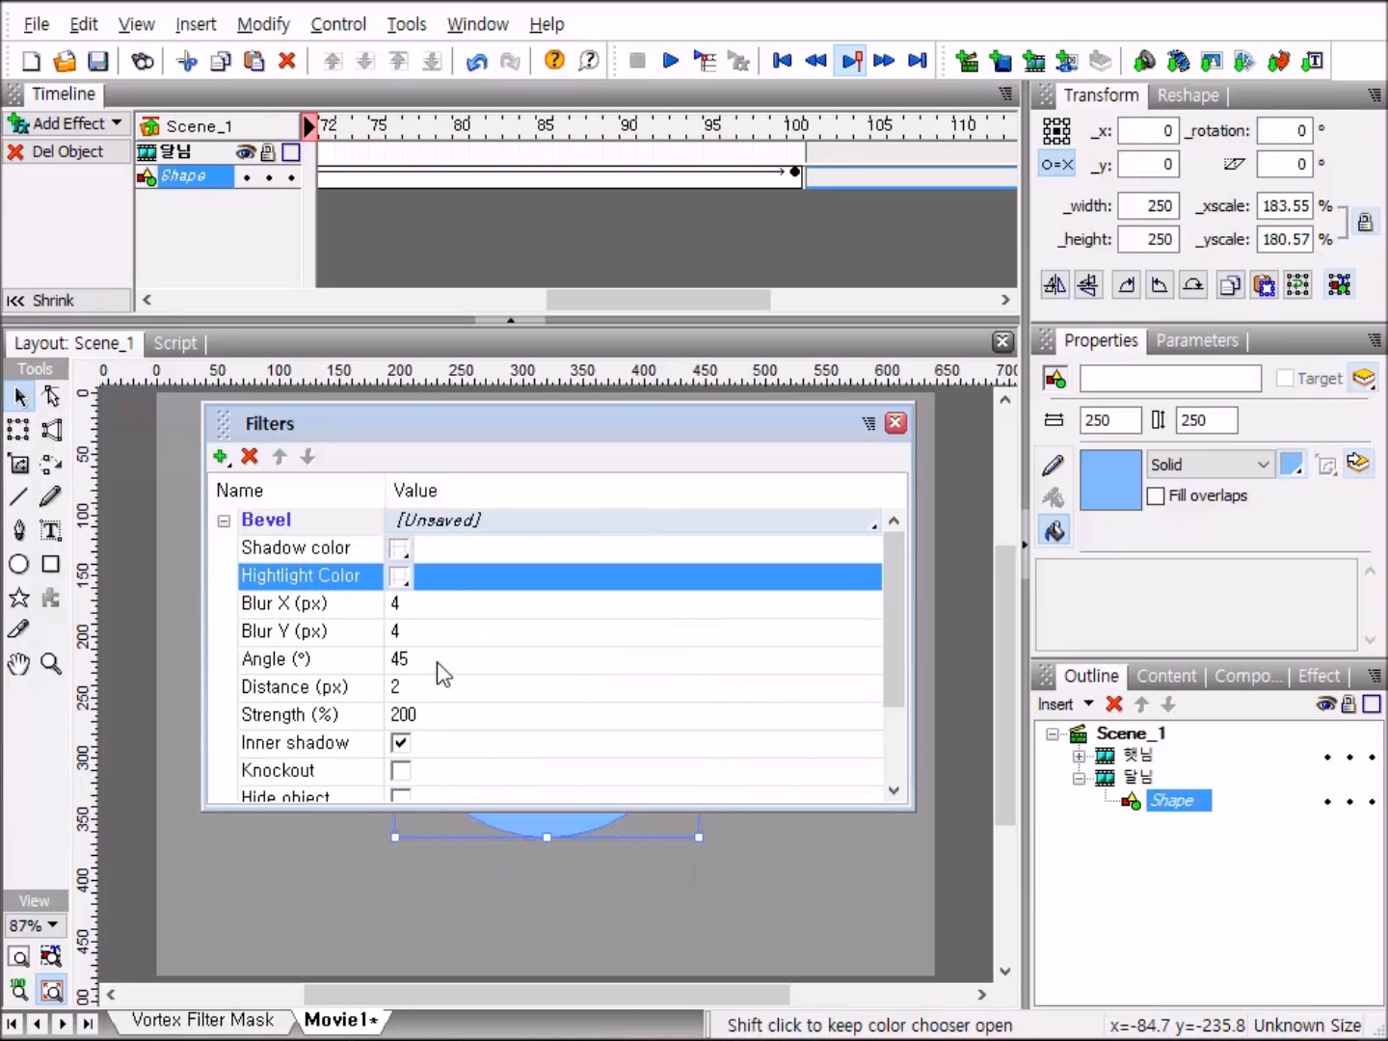
Set the horizontal and vertical blur of the 달님 shape's bevel to 15 px each.
left_click(404, 605)
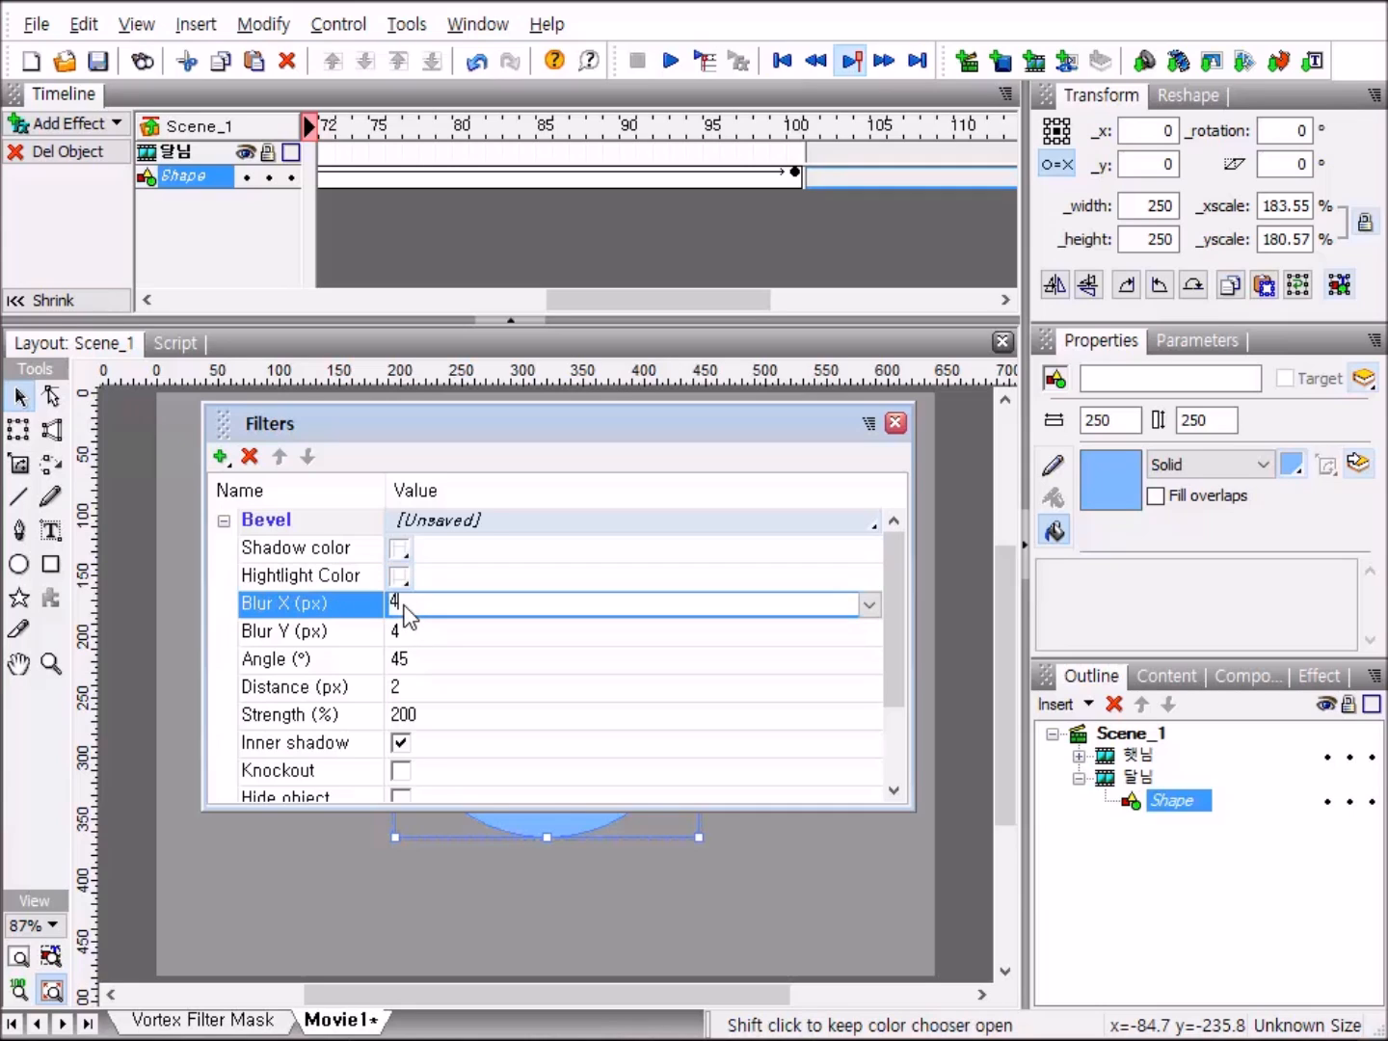
key("BackSpace")
type("15")
left_click(406, 631)
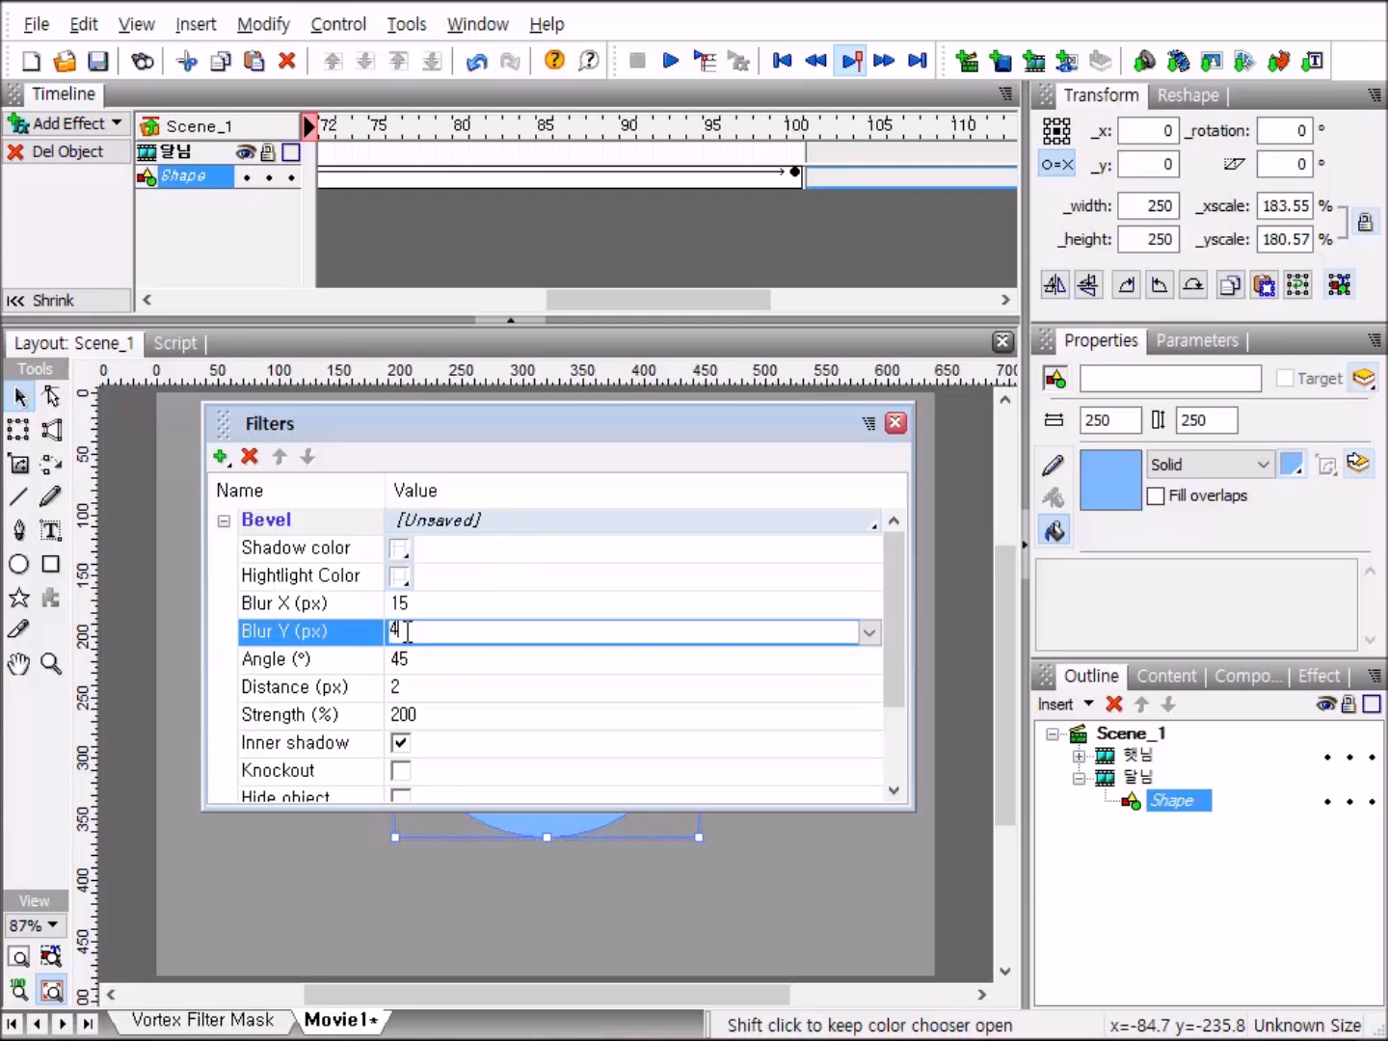
key("BackSpace")
type("15")
Set the 달님 bevel's distance to 15 px and strength to 100%, enable Knockout, and close the filter settings.
left_click(403, 689)
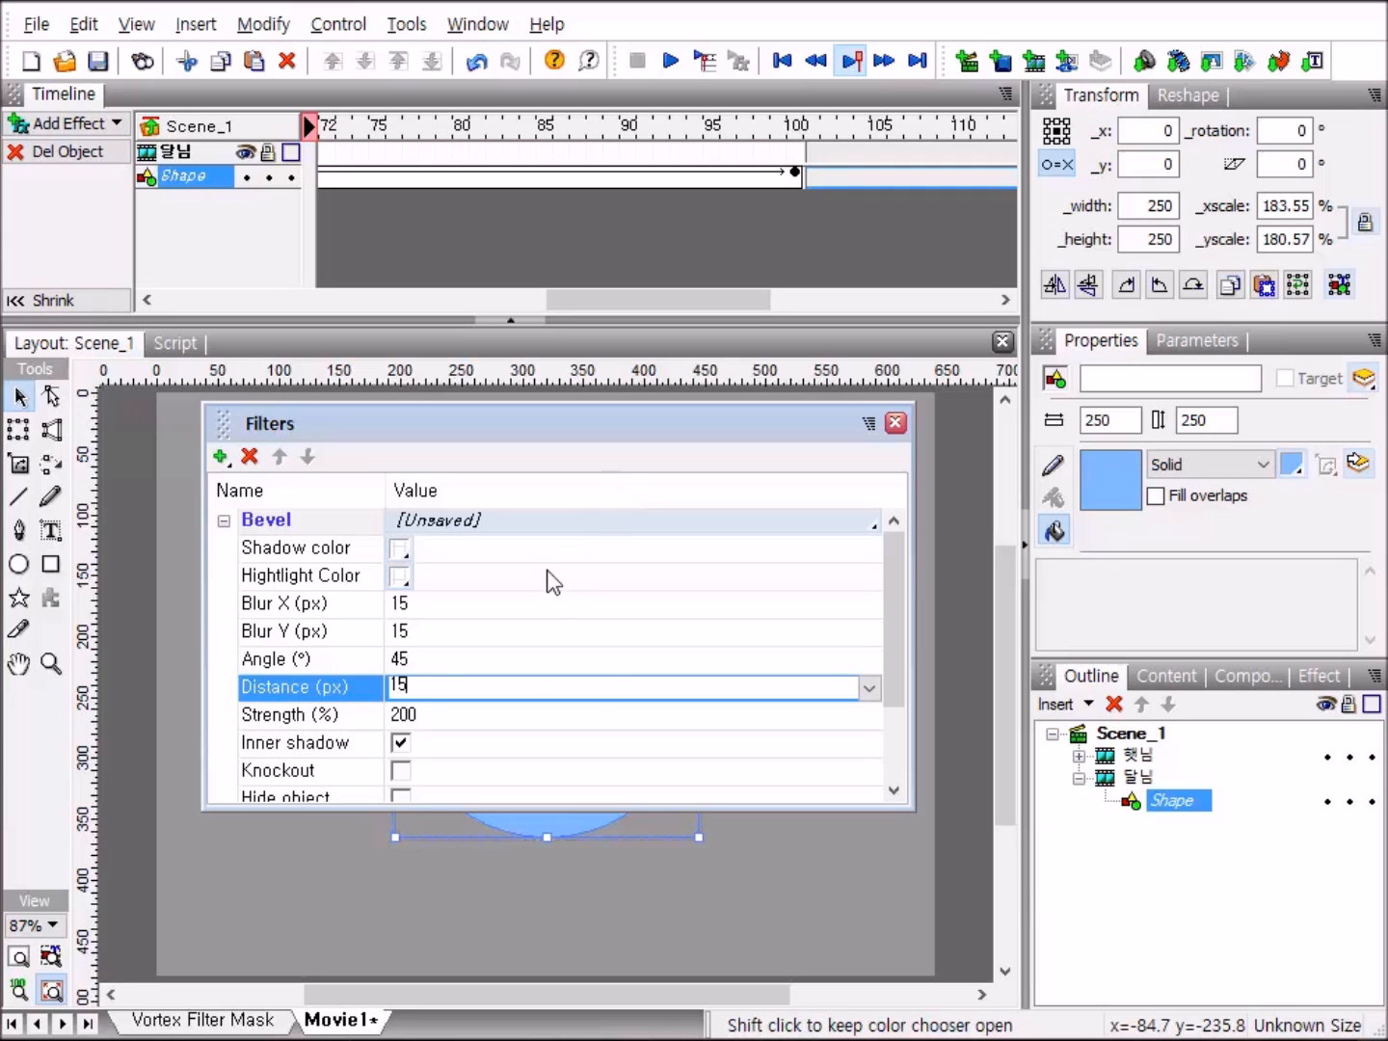
left_click(403, 715)
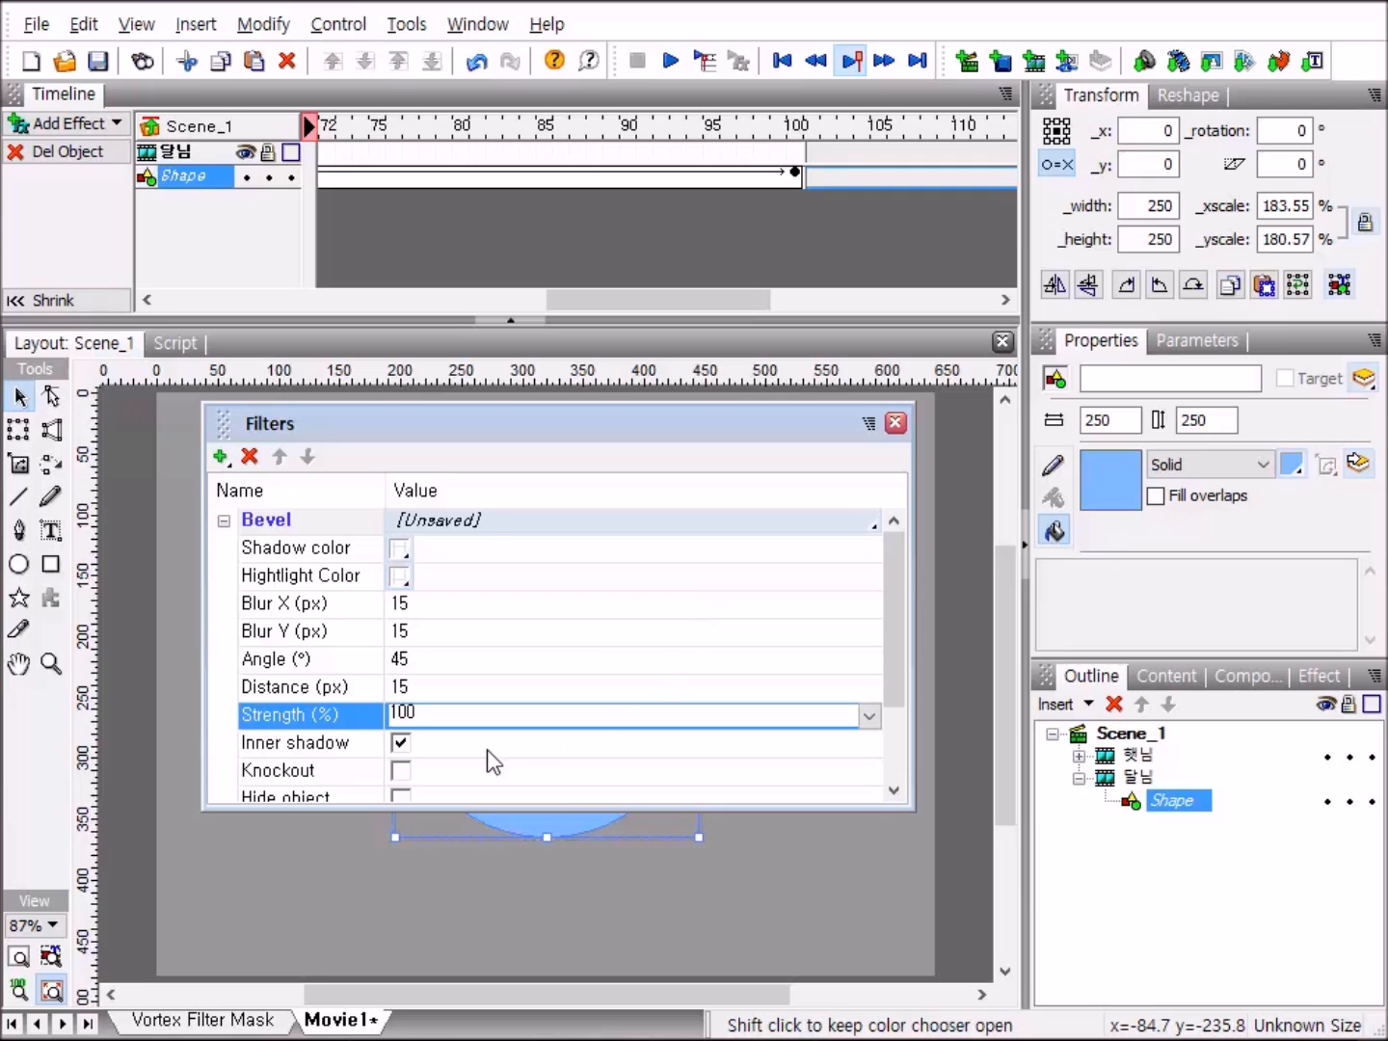
left_click(398, 771)
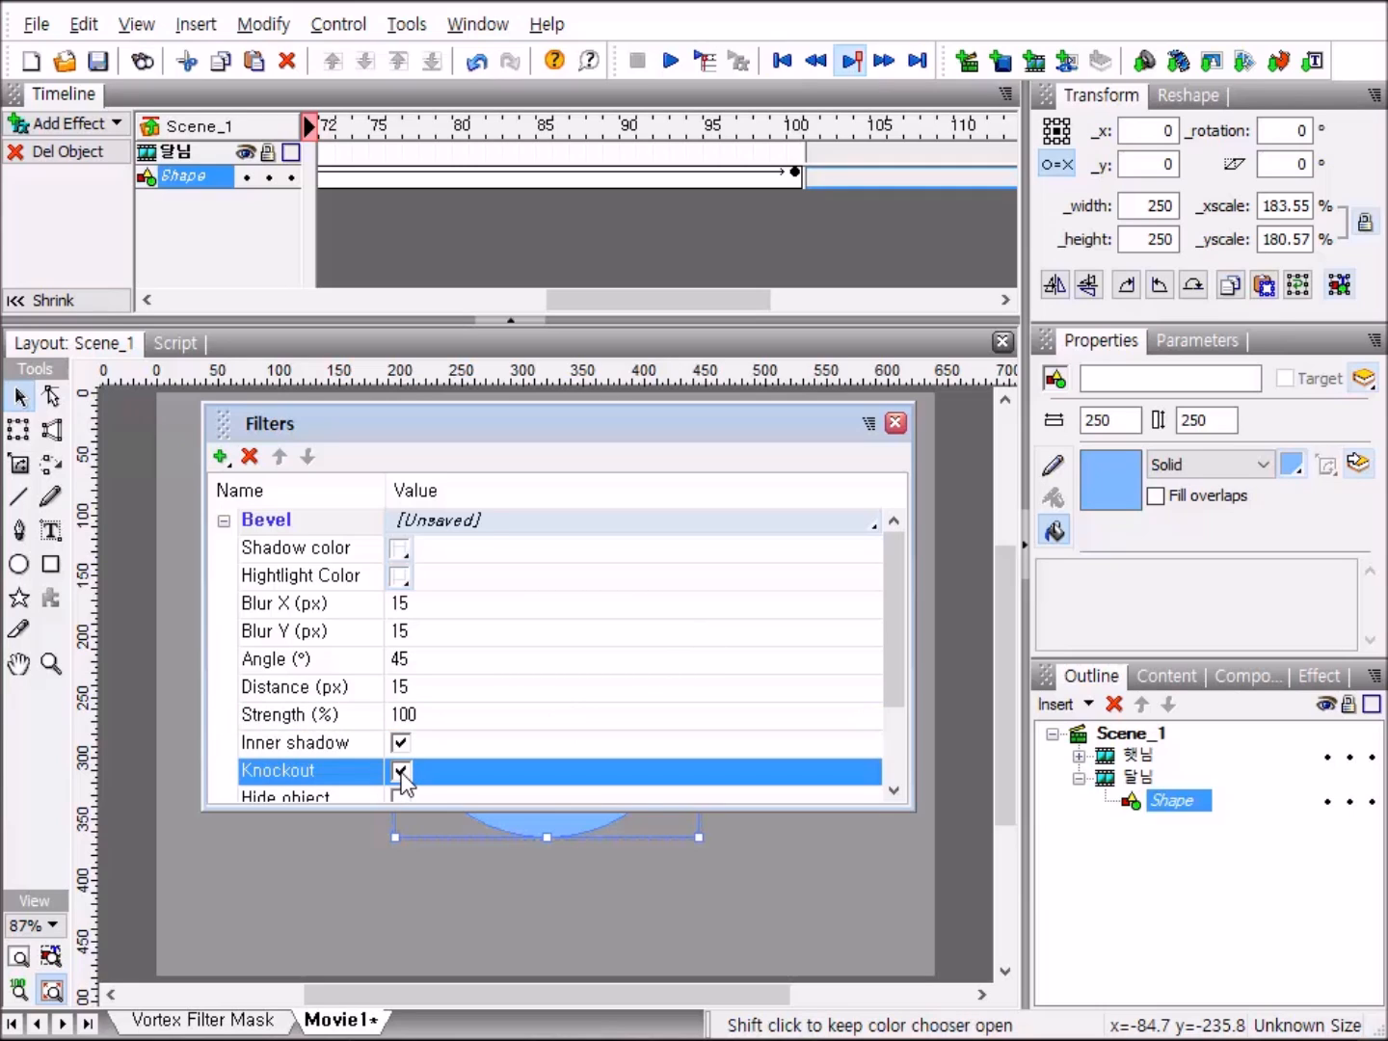
left_click(895, 424)
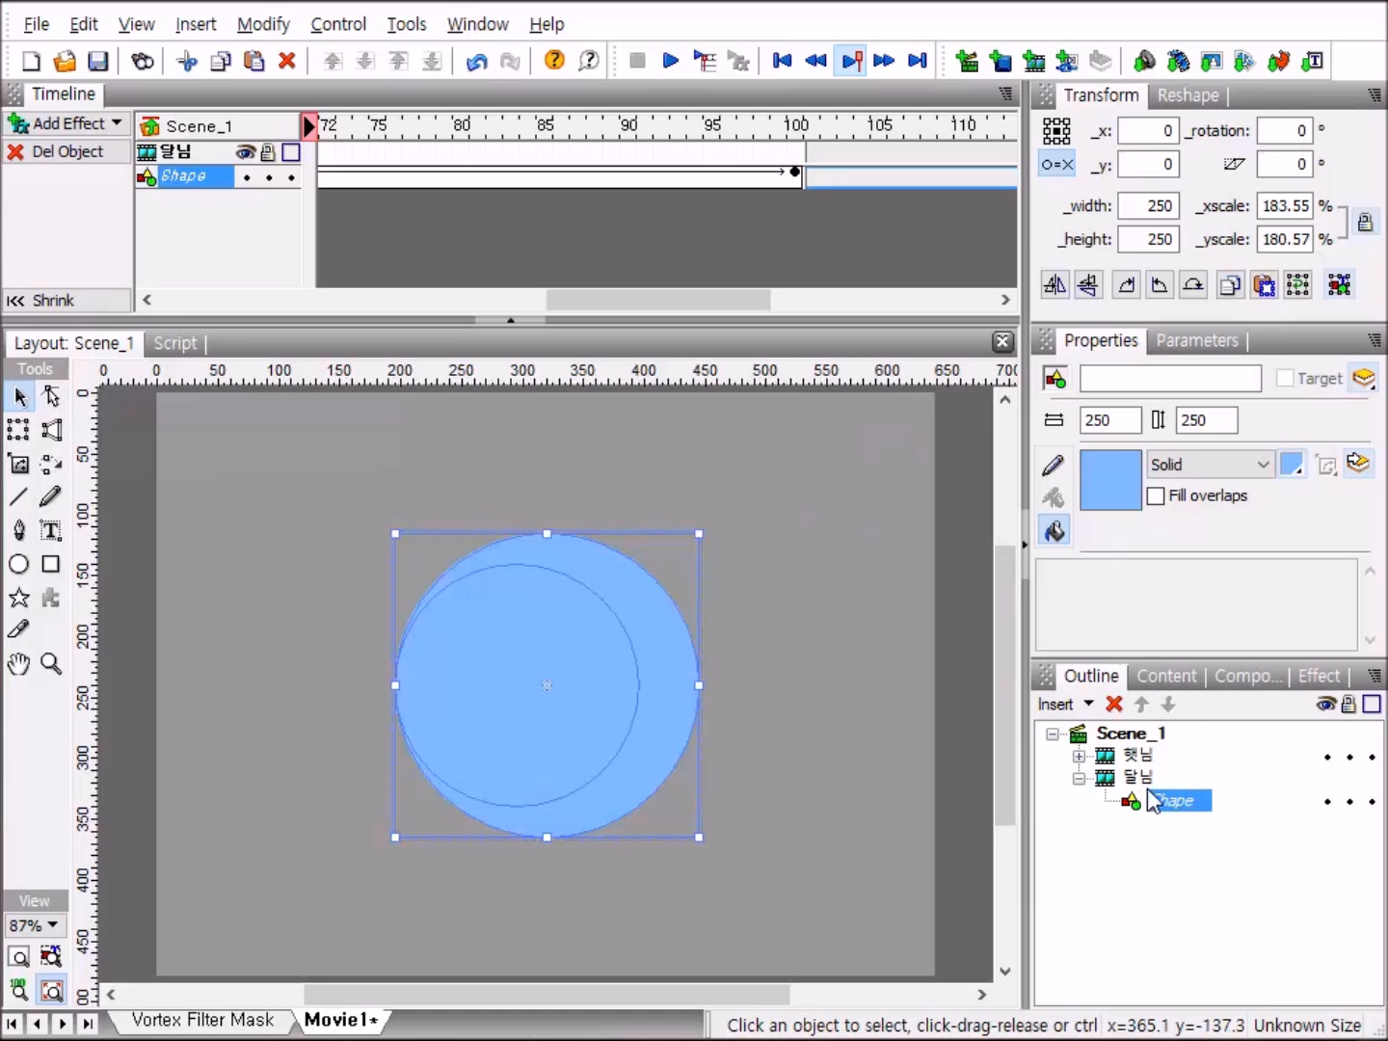
Return to the scene level and play the movie to check the 달님 clip's bevel effect, then stop playback.
left_click(1079, 780)
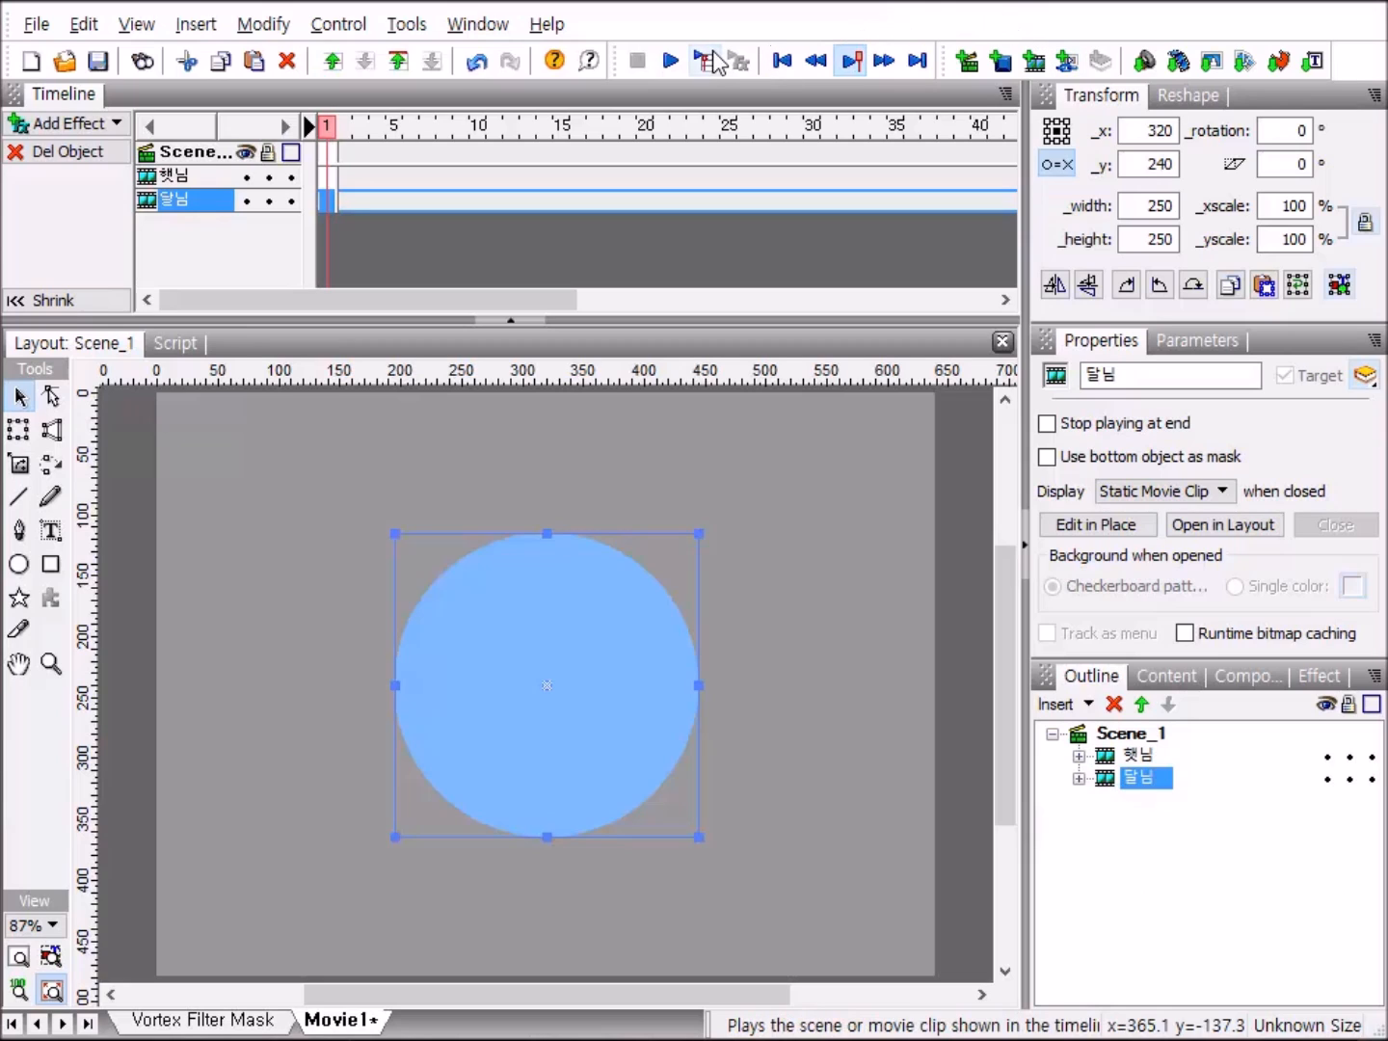
left_click(672, 65)
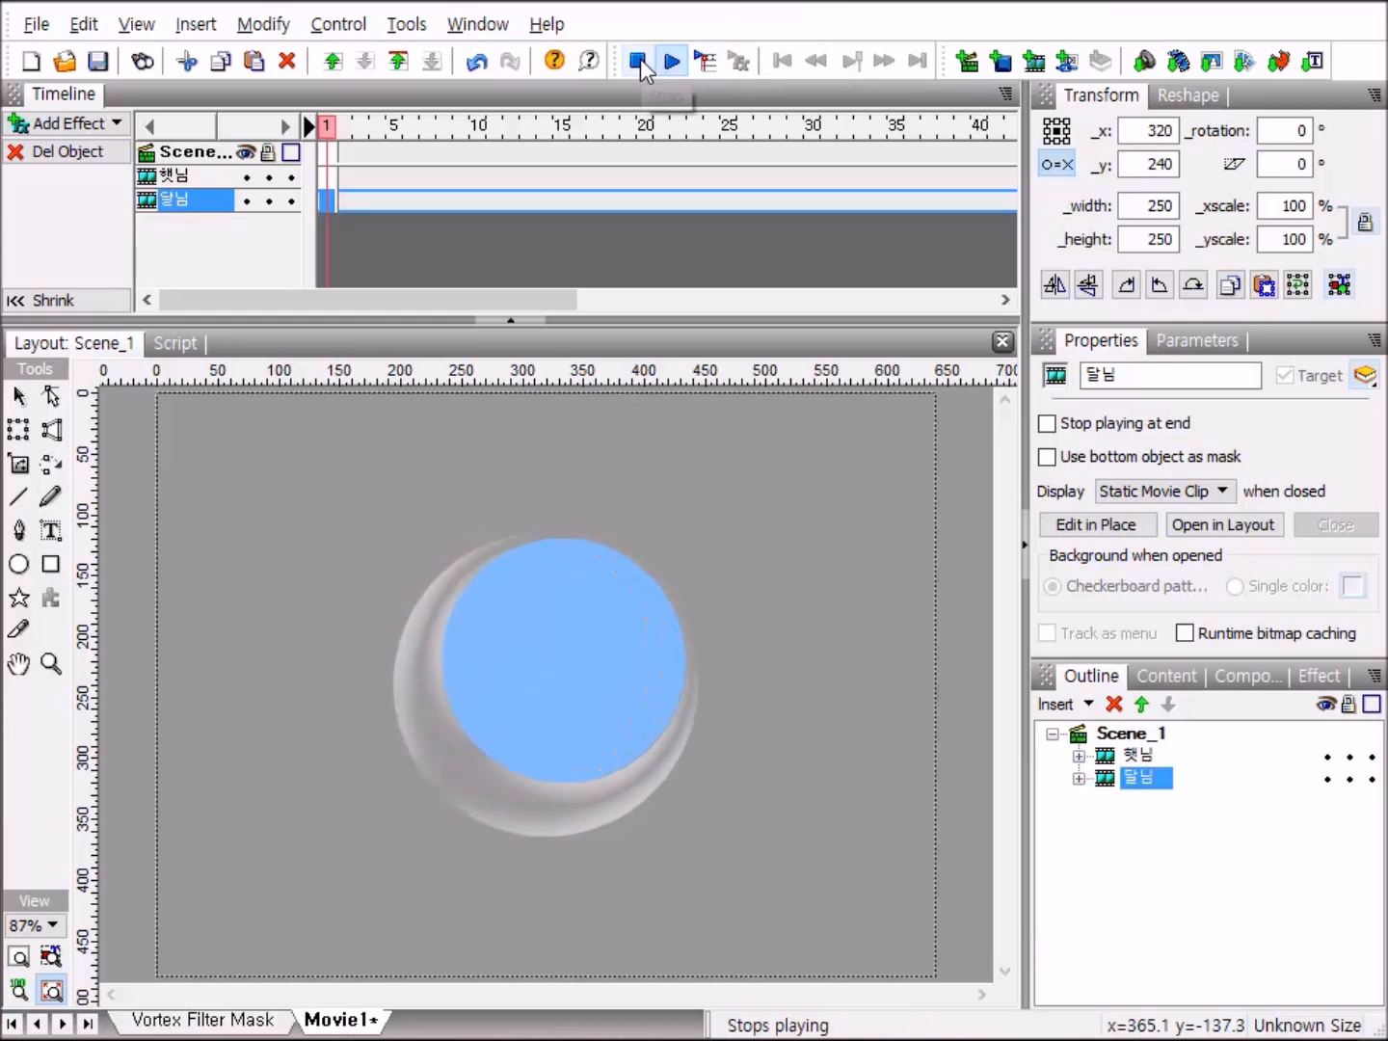
left_click(638, 61)
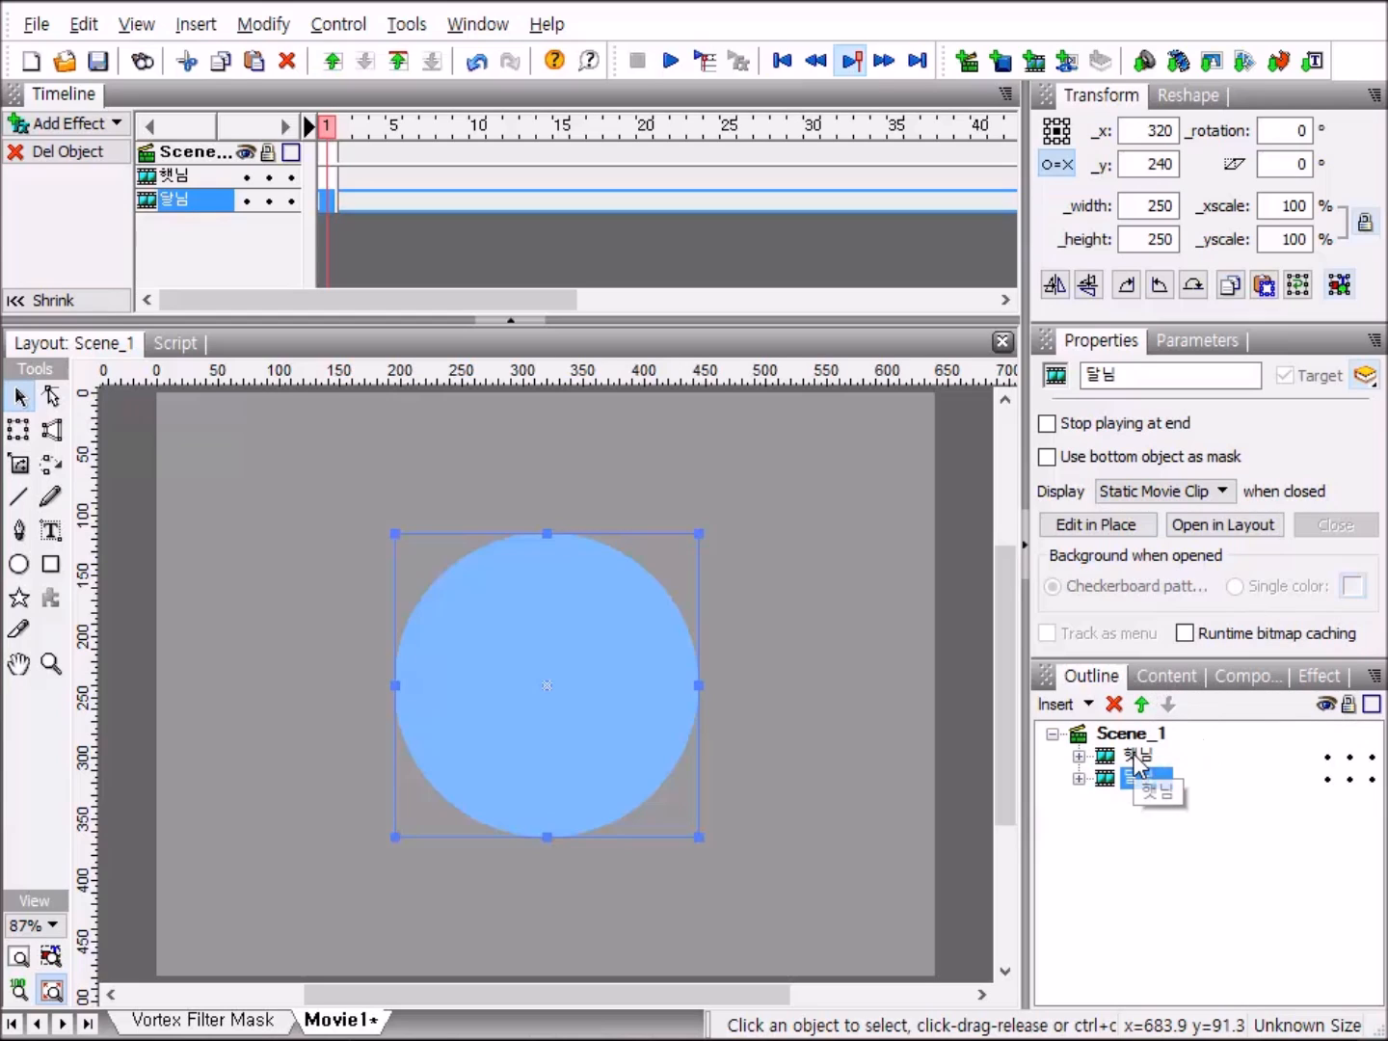
Add a Bevel filter with the ReverseButtonShading_distance2 preset to the shape inside the 햇님 clip.
left_click(1080, 756)
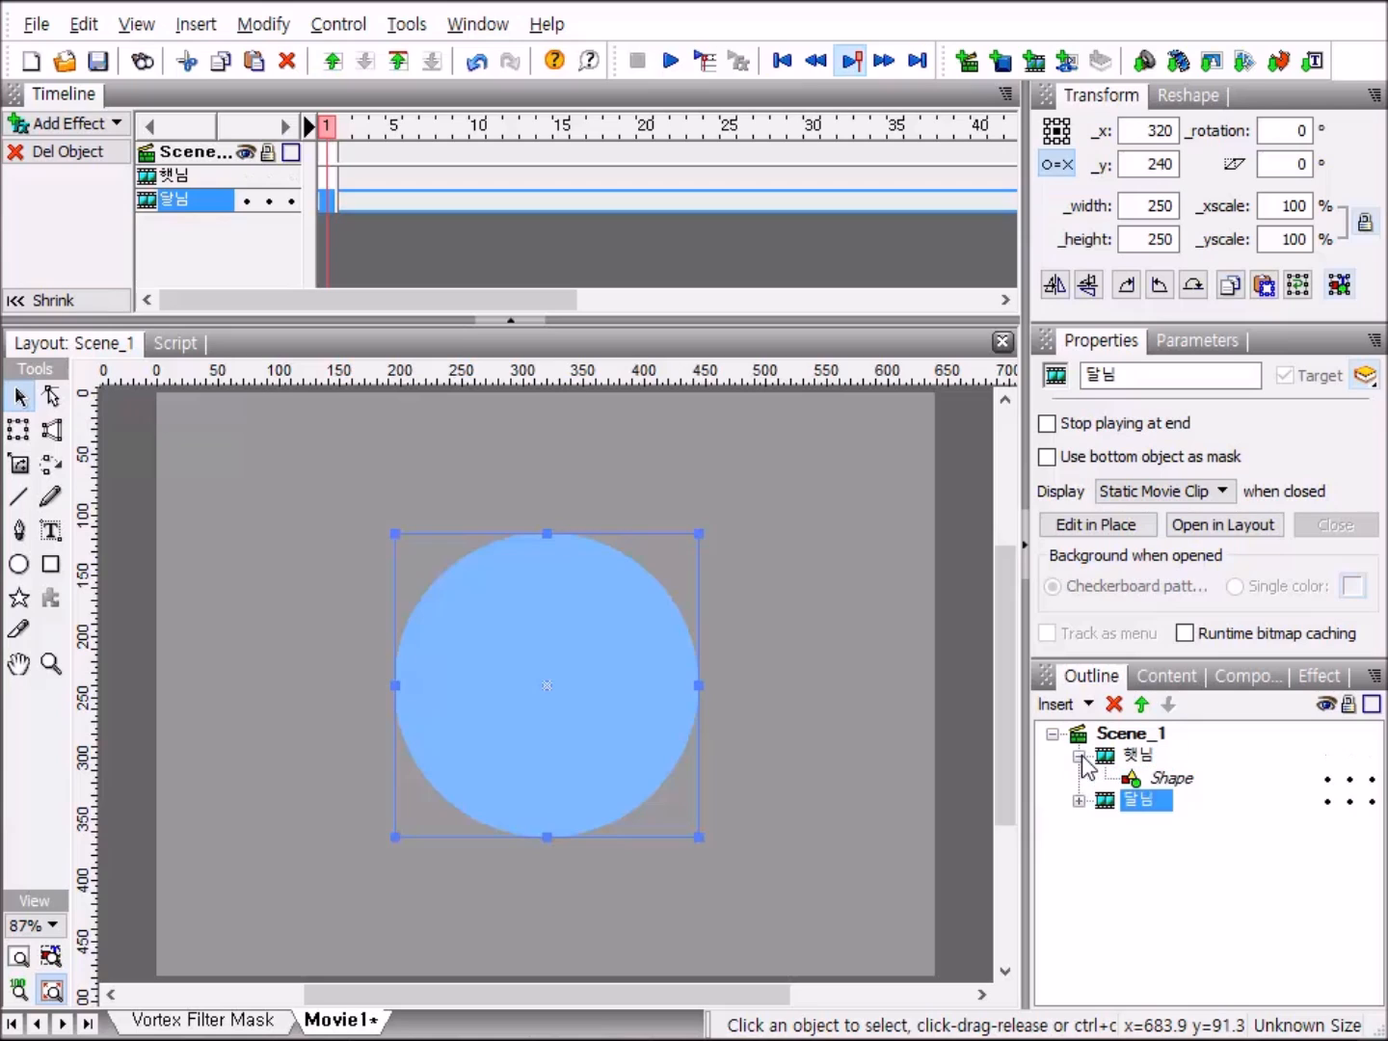
left_click(1178, 782)
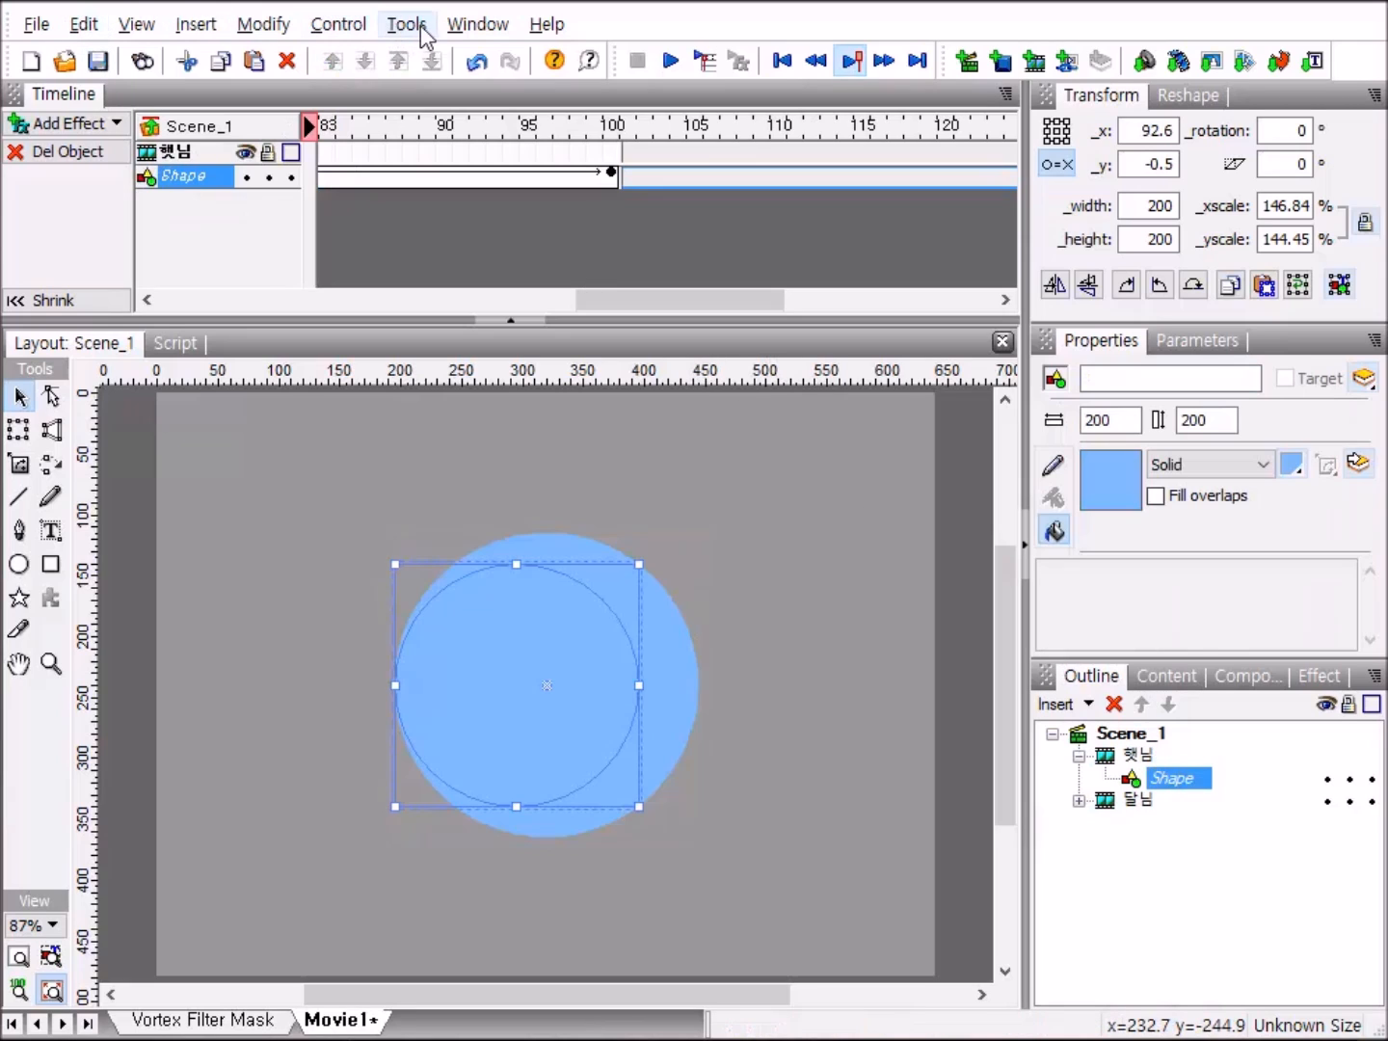
left_click(473, 25)
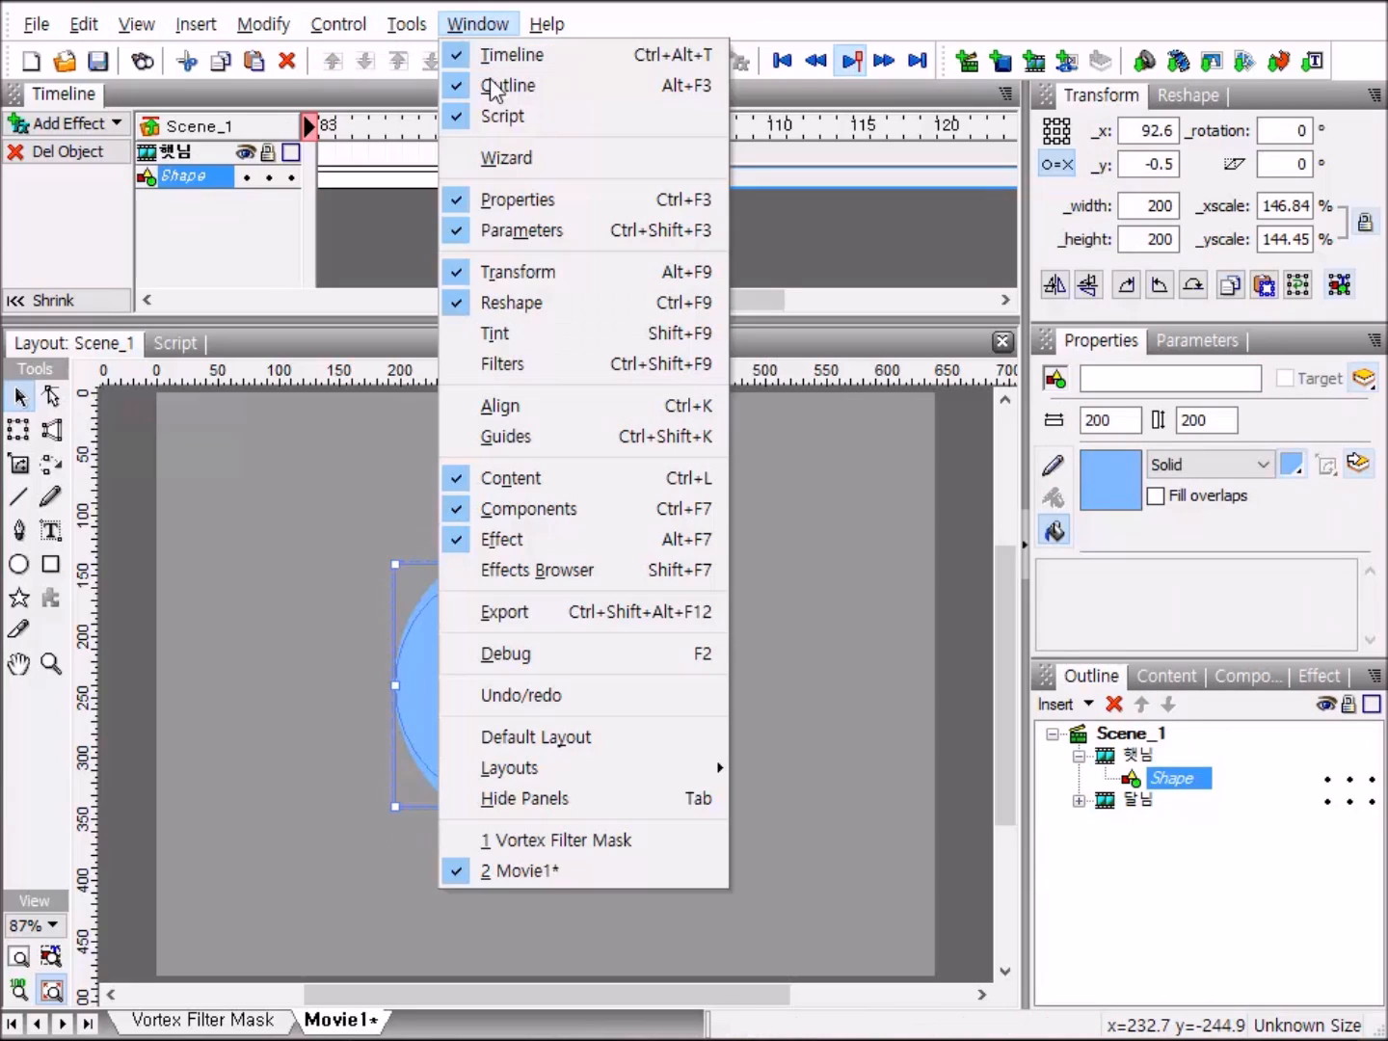
left_click(492, 364)
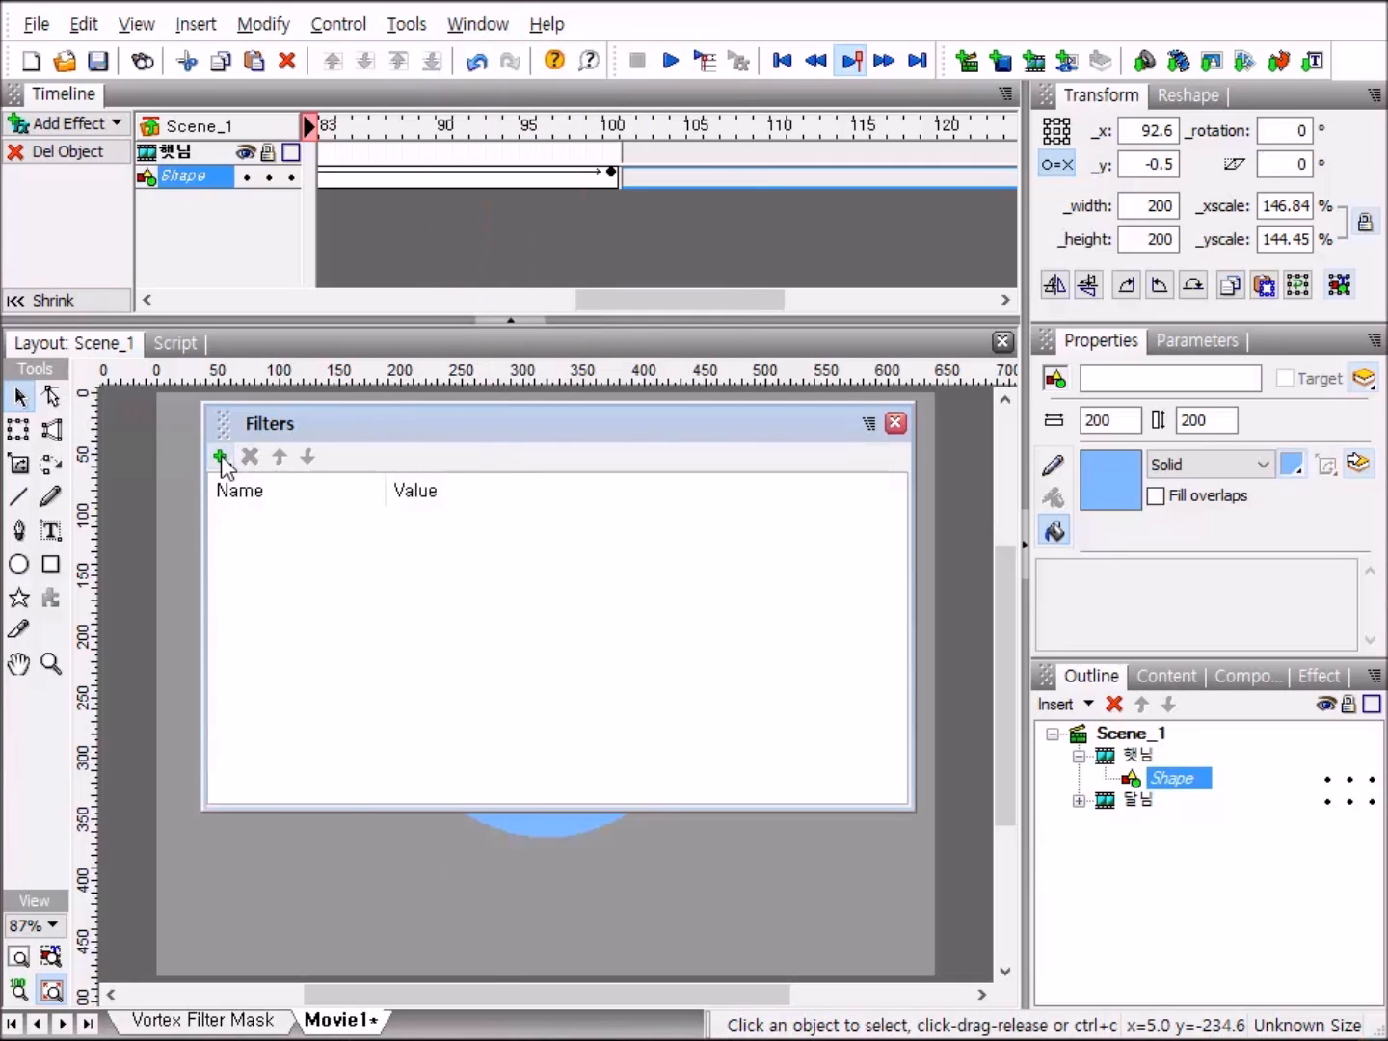
left_click(221, 457)
mouse_move(312, 621)
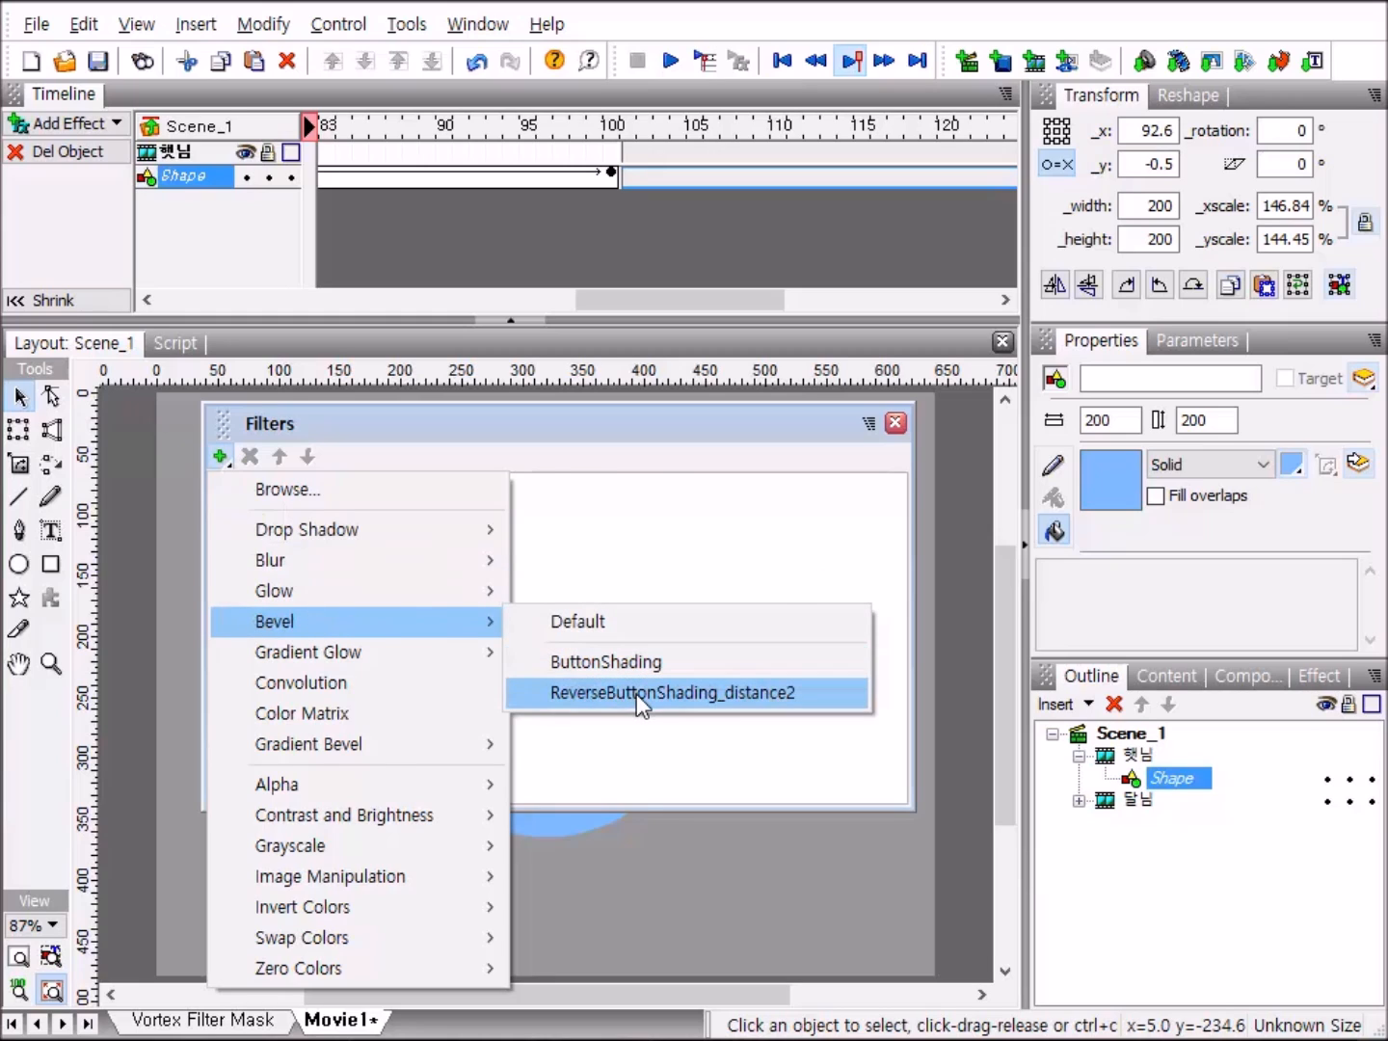
left_click(640, 703)
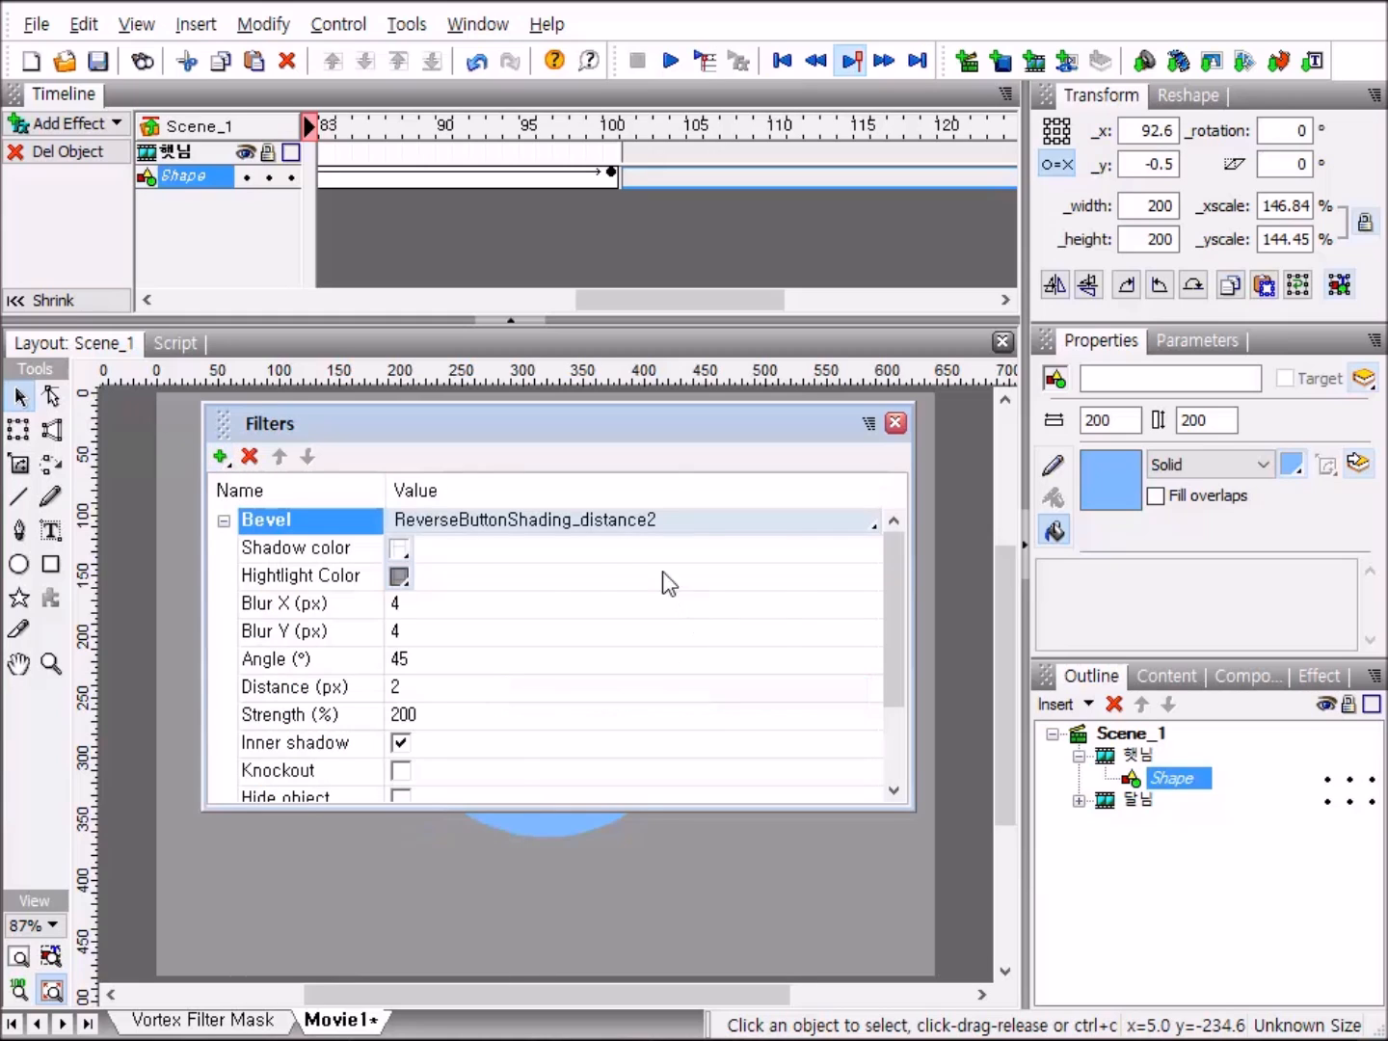
Set both the shadow color and the highlight color of the 햇님 shape's bevel to white (FFFFFF).
left_click(398, 550)
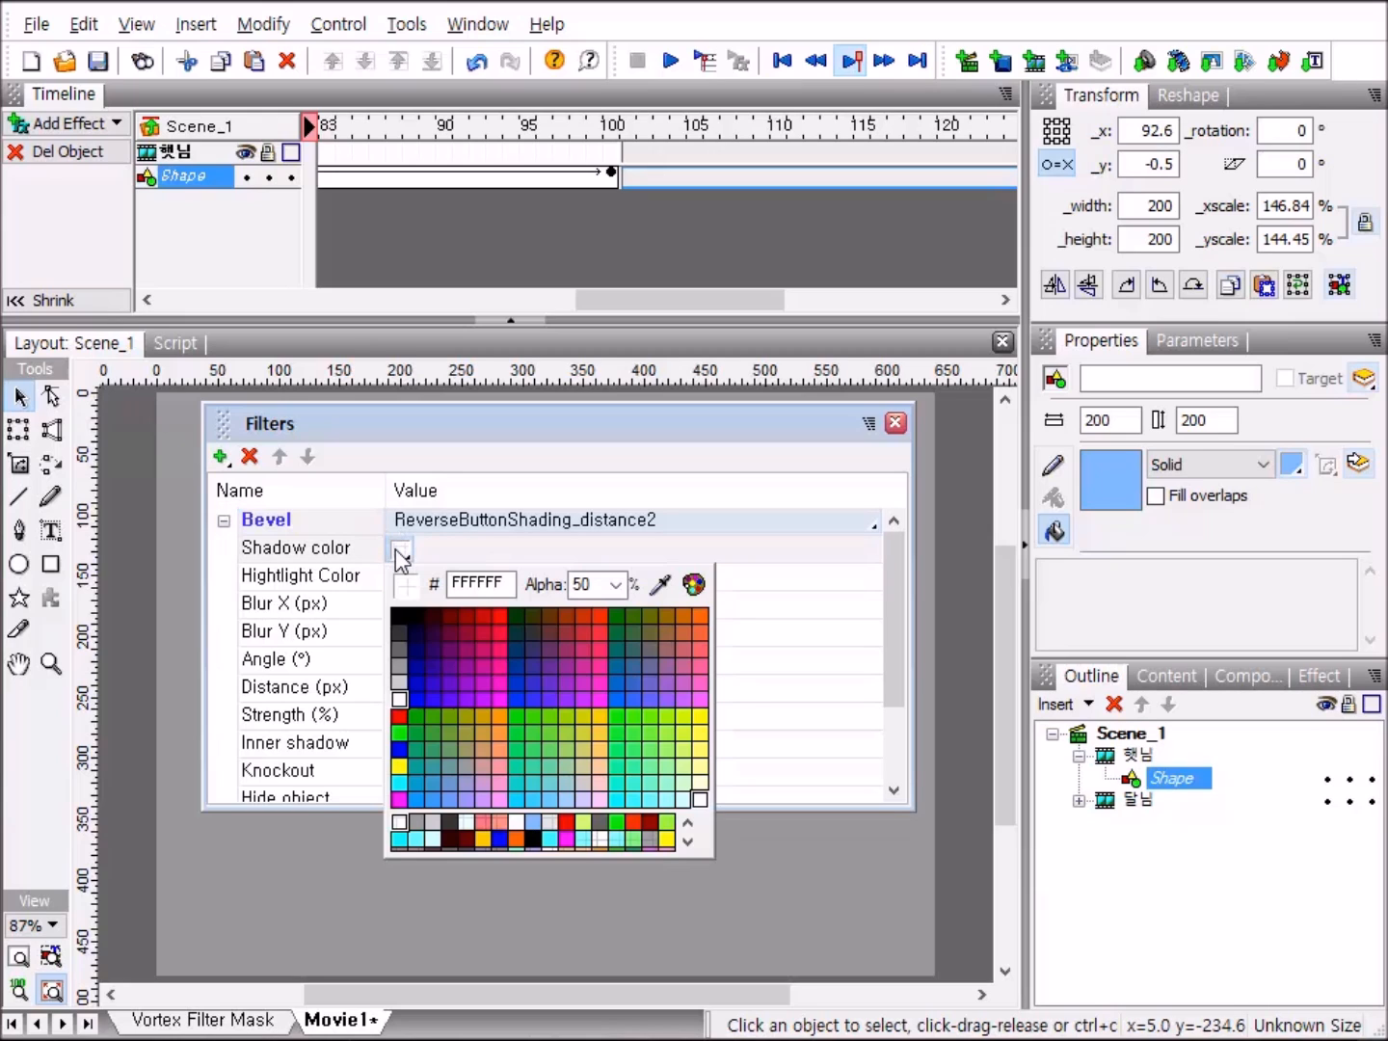
left_click(400, 699)
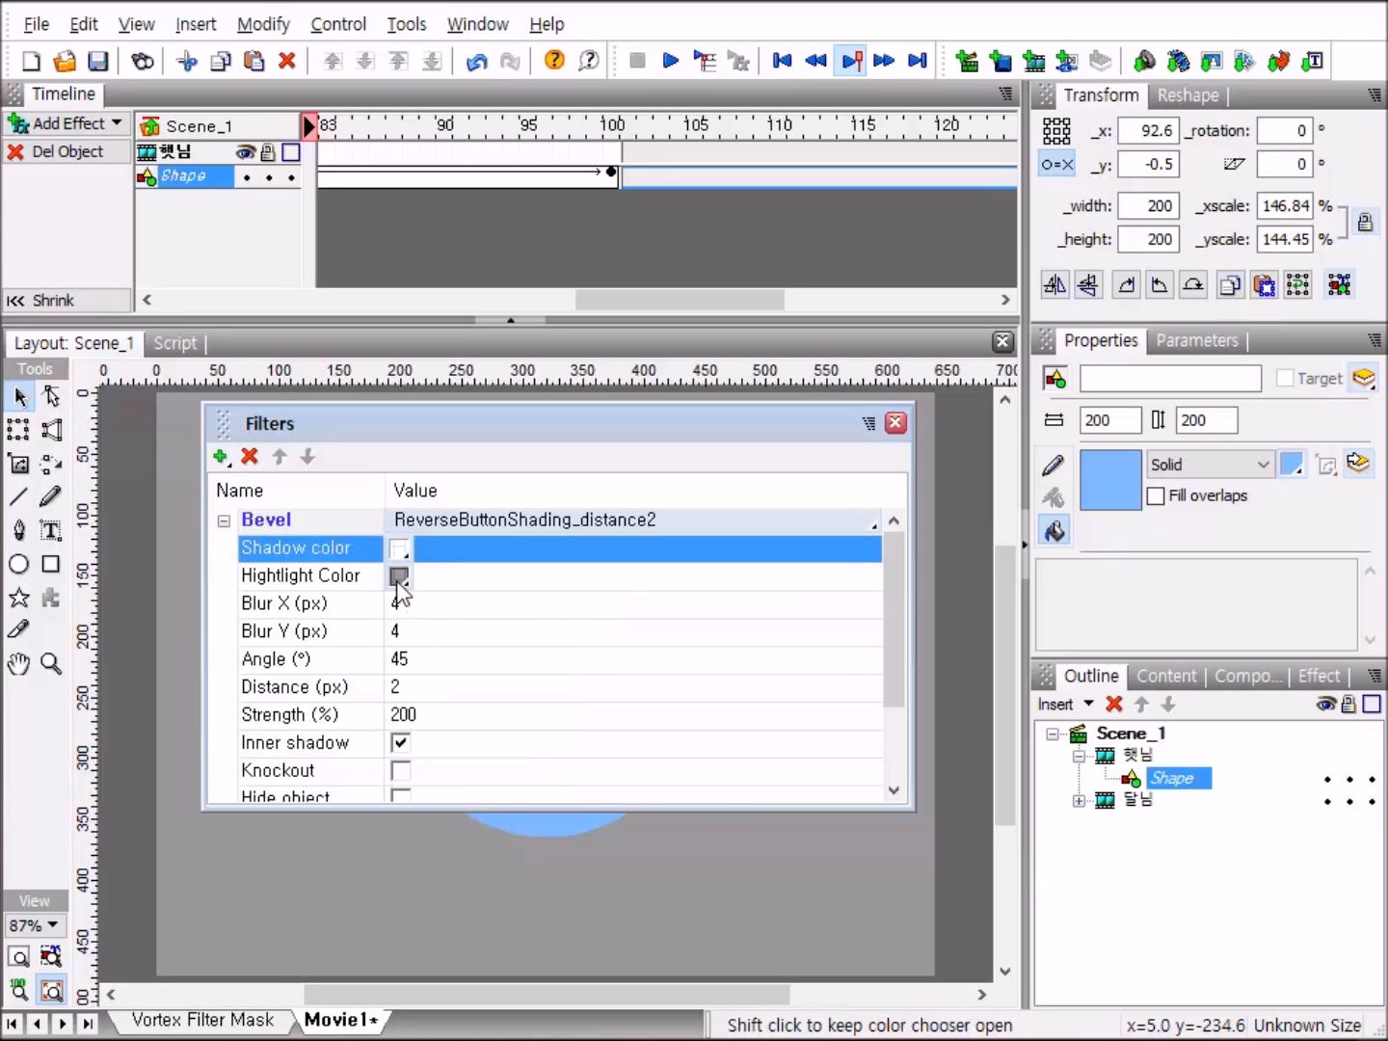
left_click(399, 576)
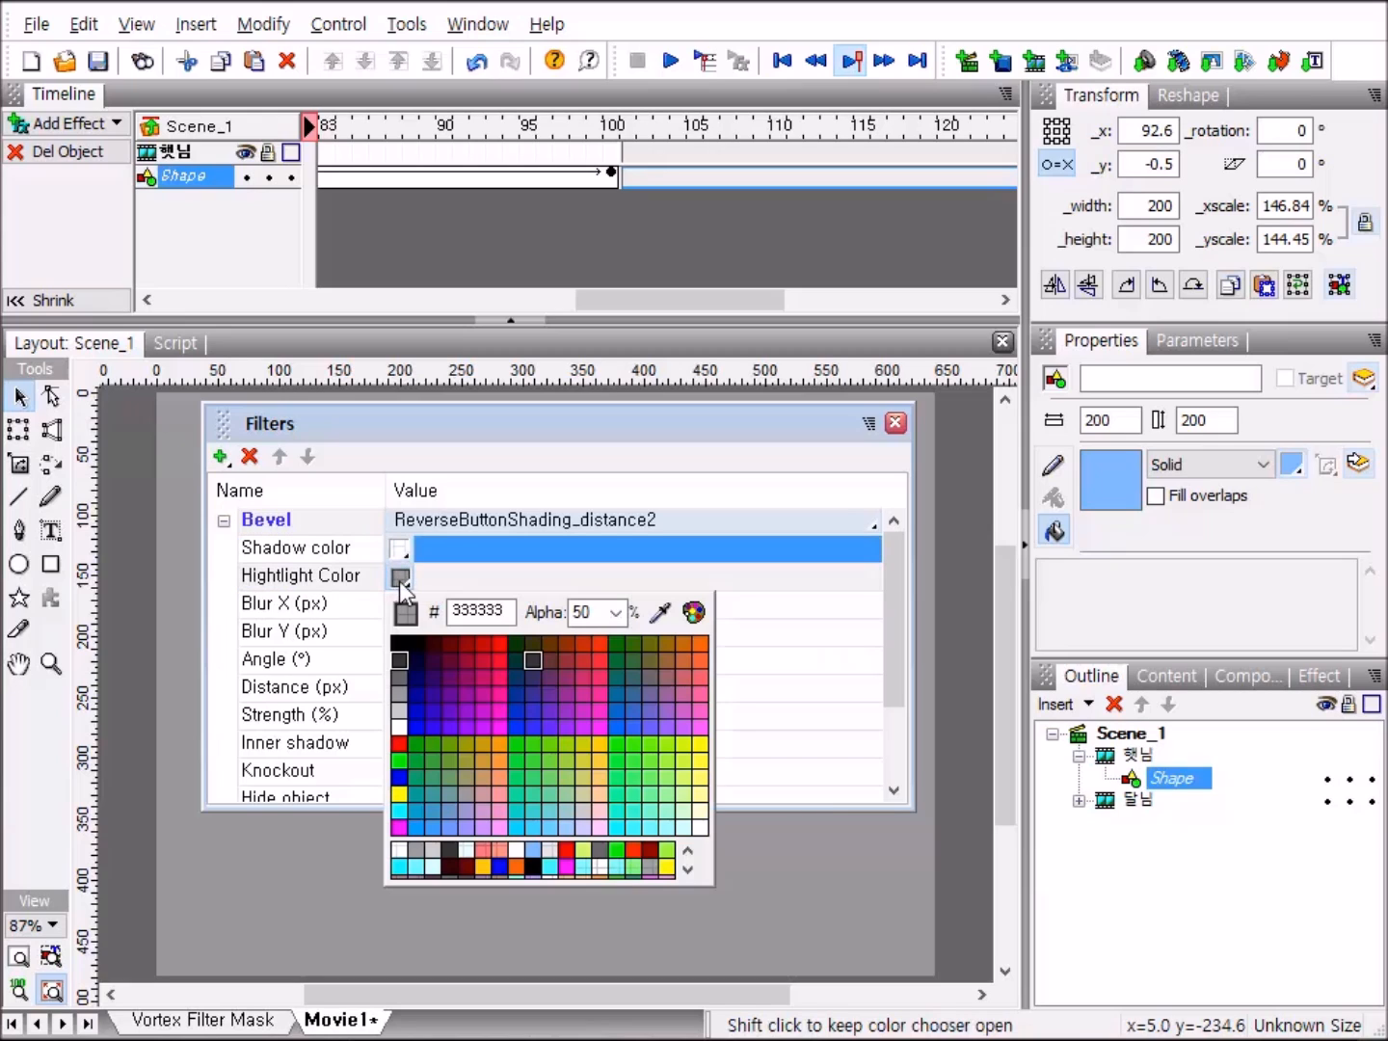
left_click(400, 733)
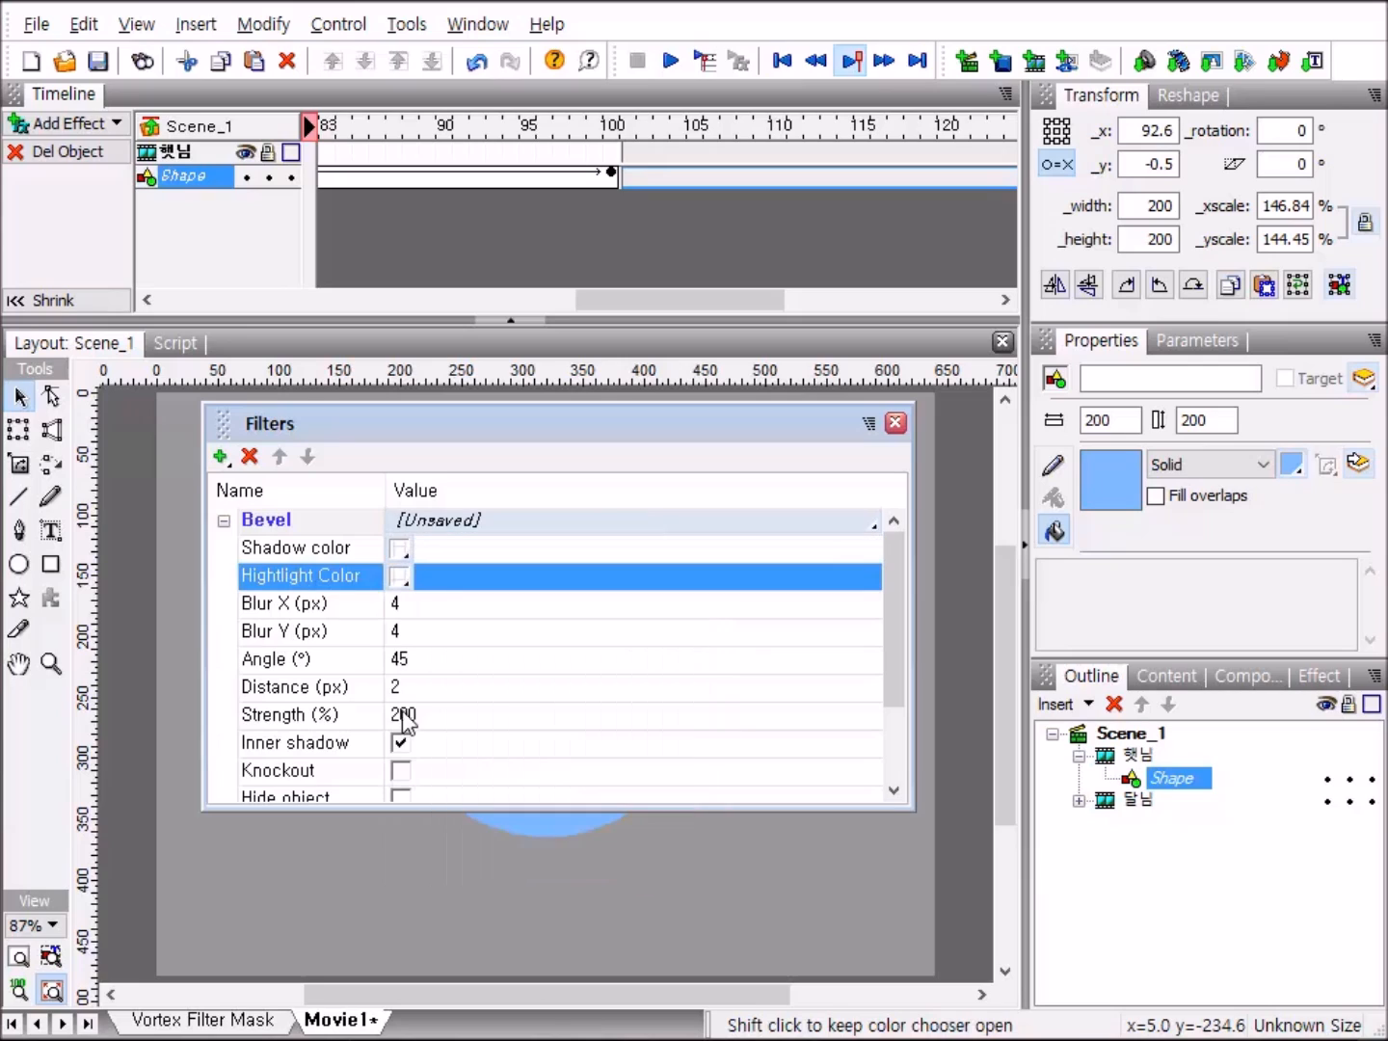
Set the horizontal and vertical blur of the 햇님 shape's bevel to 15 px each.
left_click(401, 604)
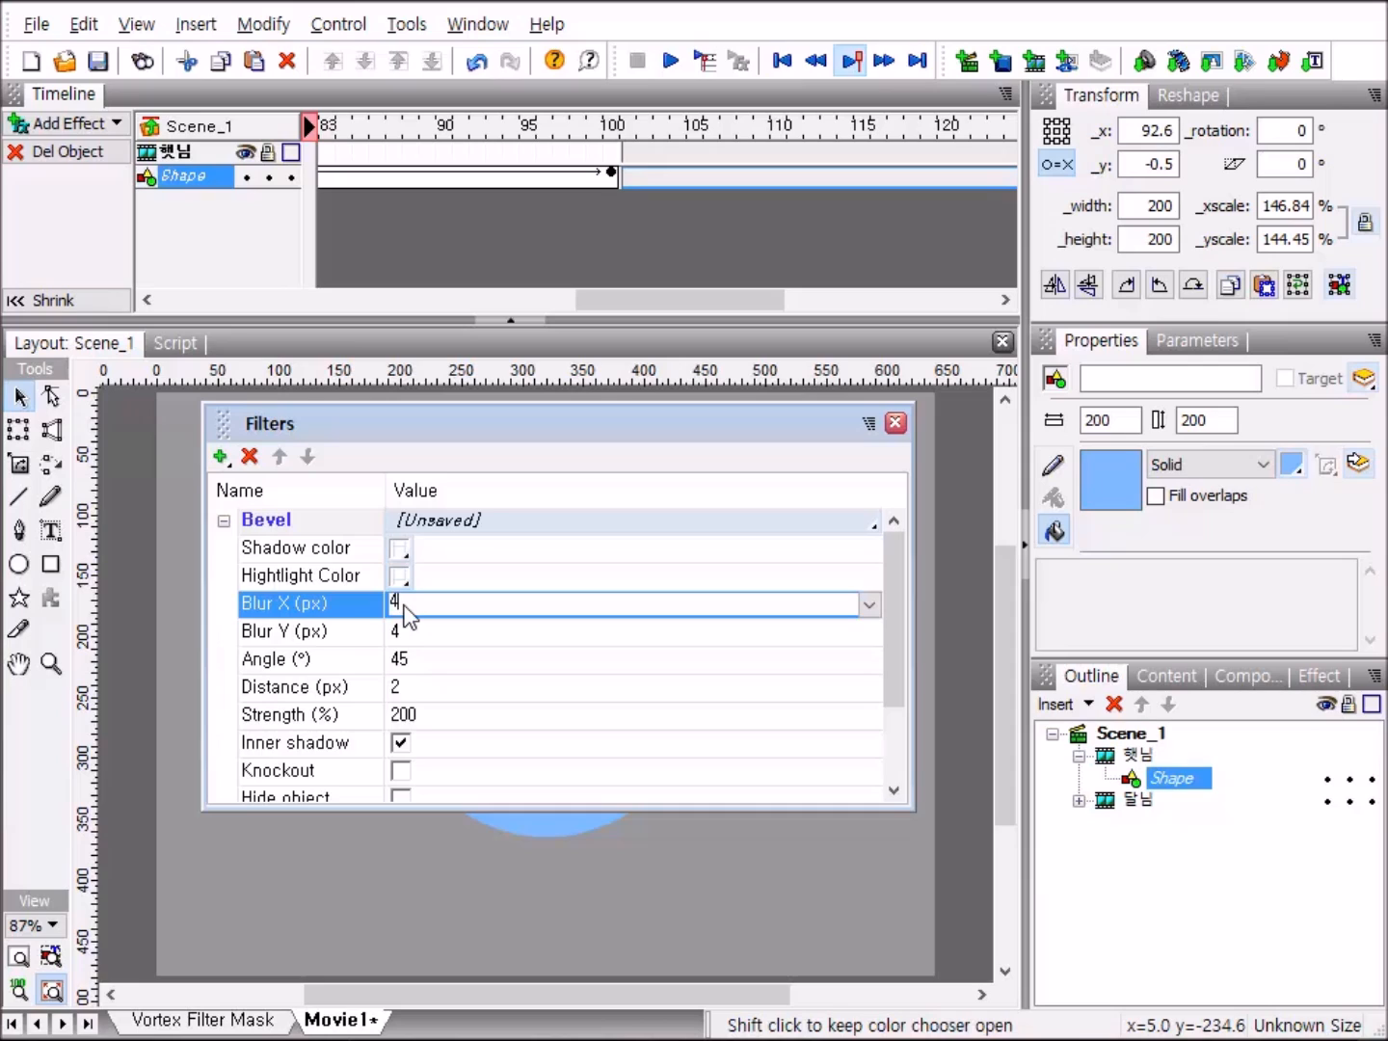
type("15")
left_click(399, 632)
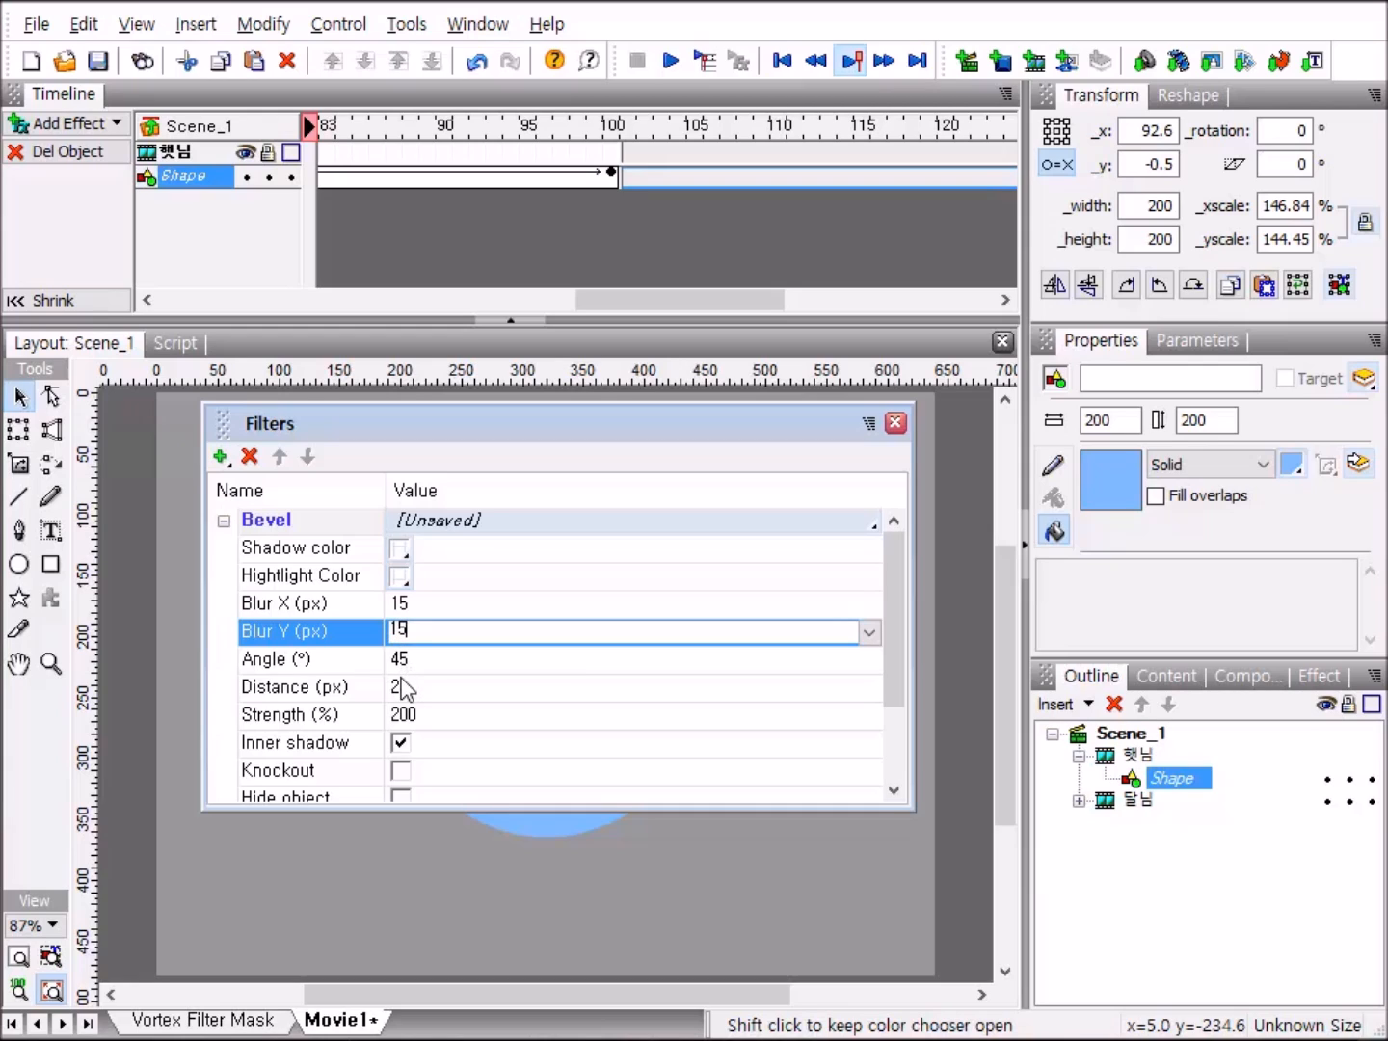
Set the 햇님 bevel's distance to 15 px and strength to 100%, enable Knockout, and close the filter settings.
left_click(401, 685)
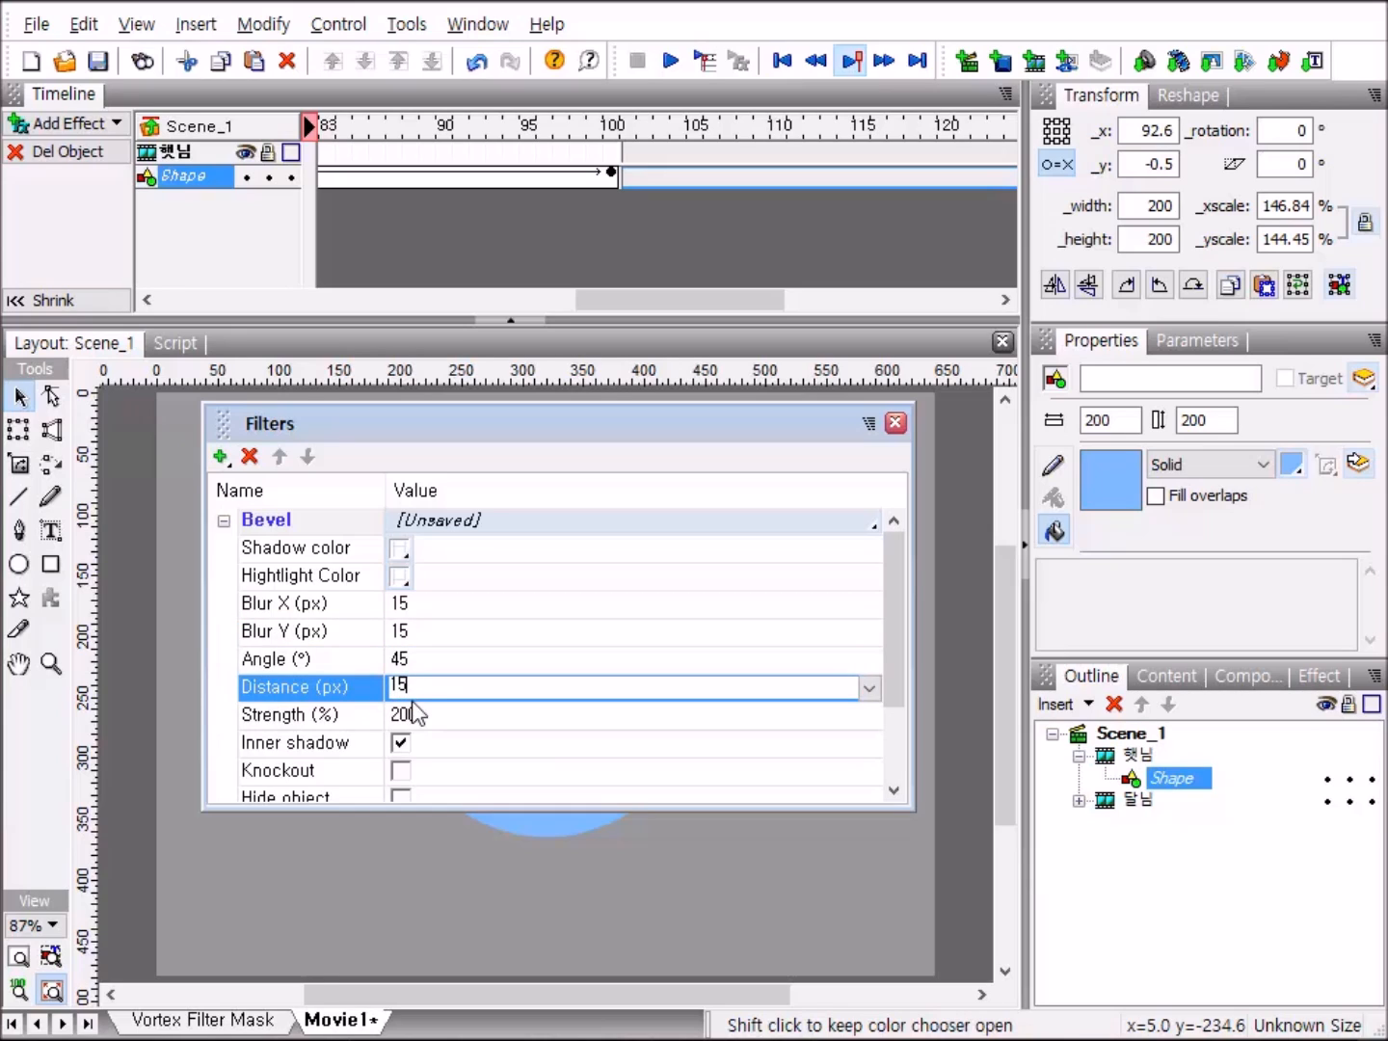
left_click(399, 715)
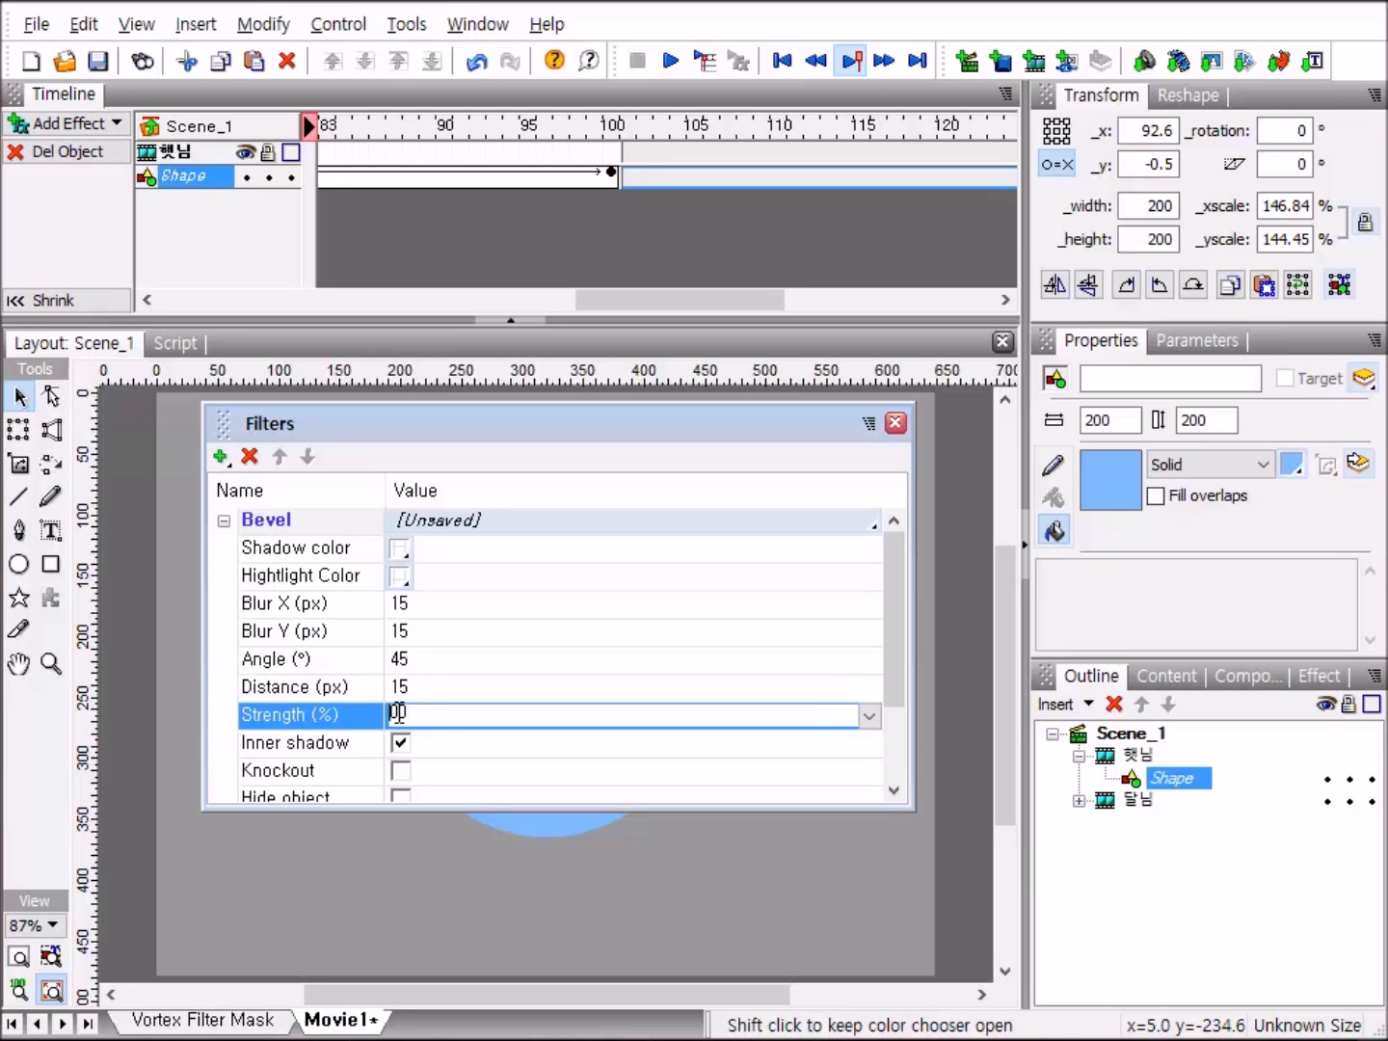
left_click(401, 770)
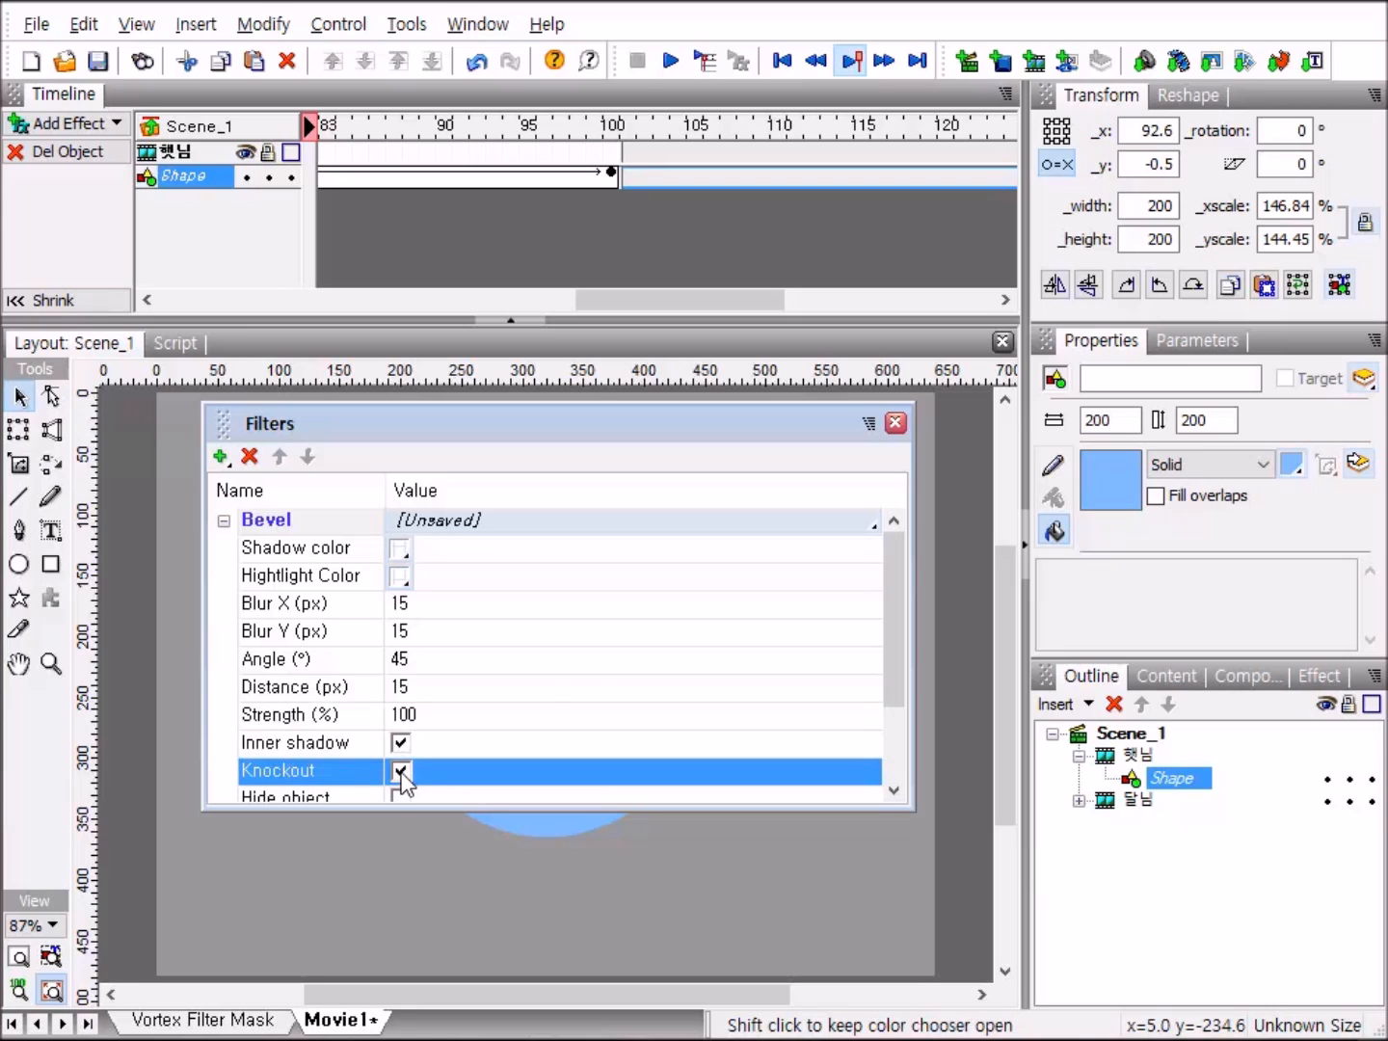
left_click(894, 424)
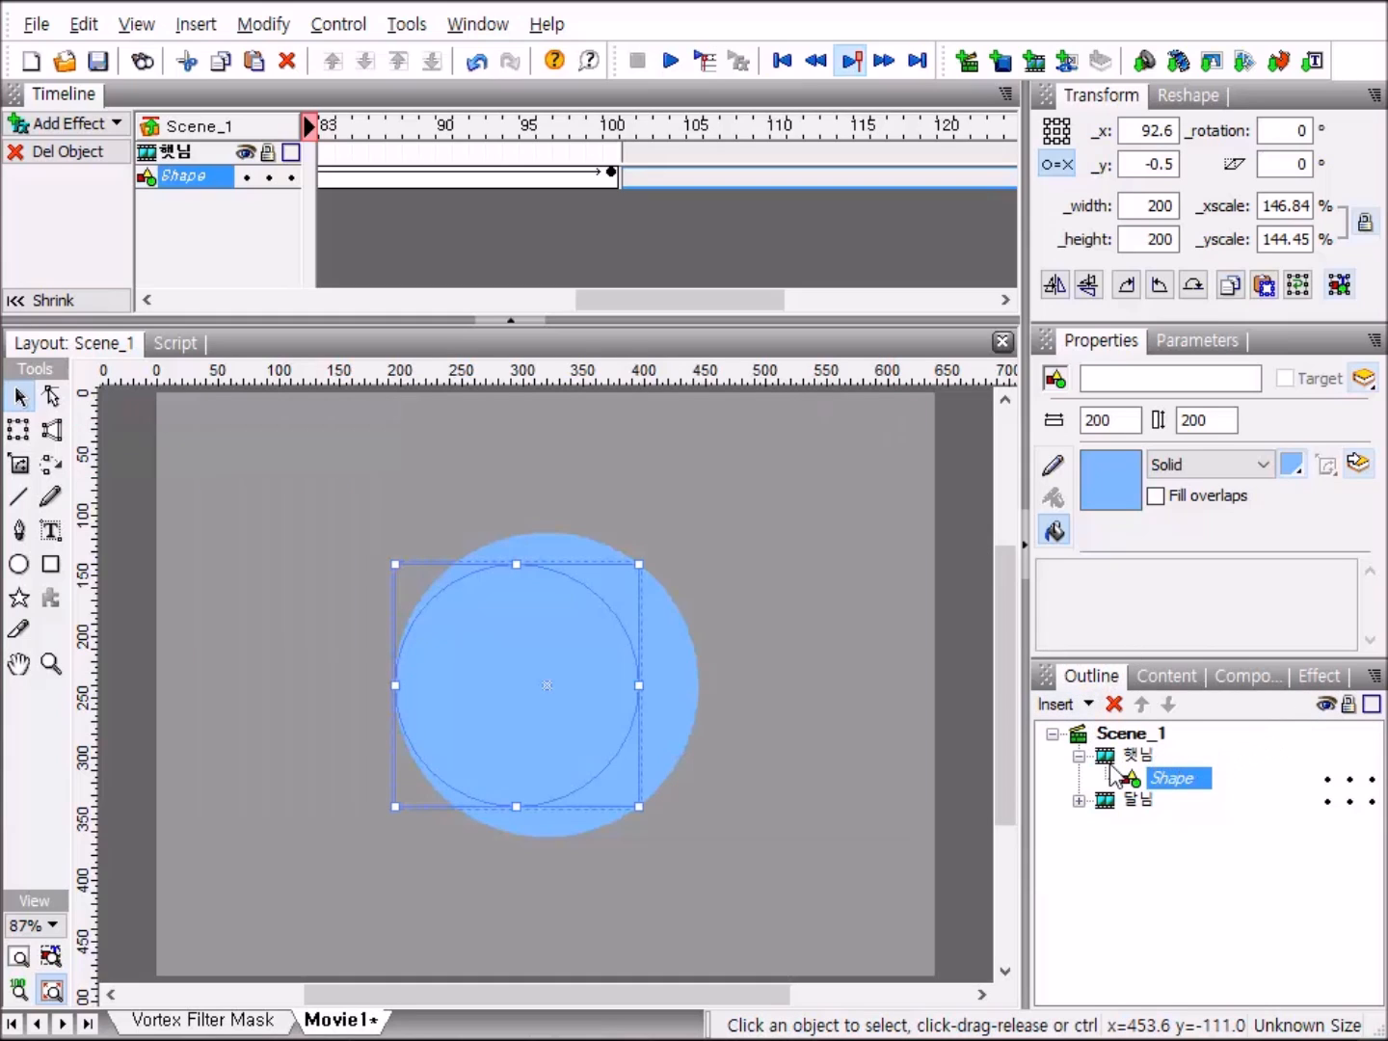
Return to the scene level and play the movie to check both clips' bevel effects, then stop playback.
left_click(1080, 759)
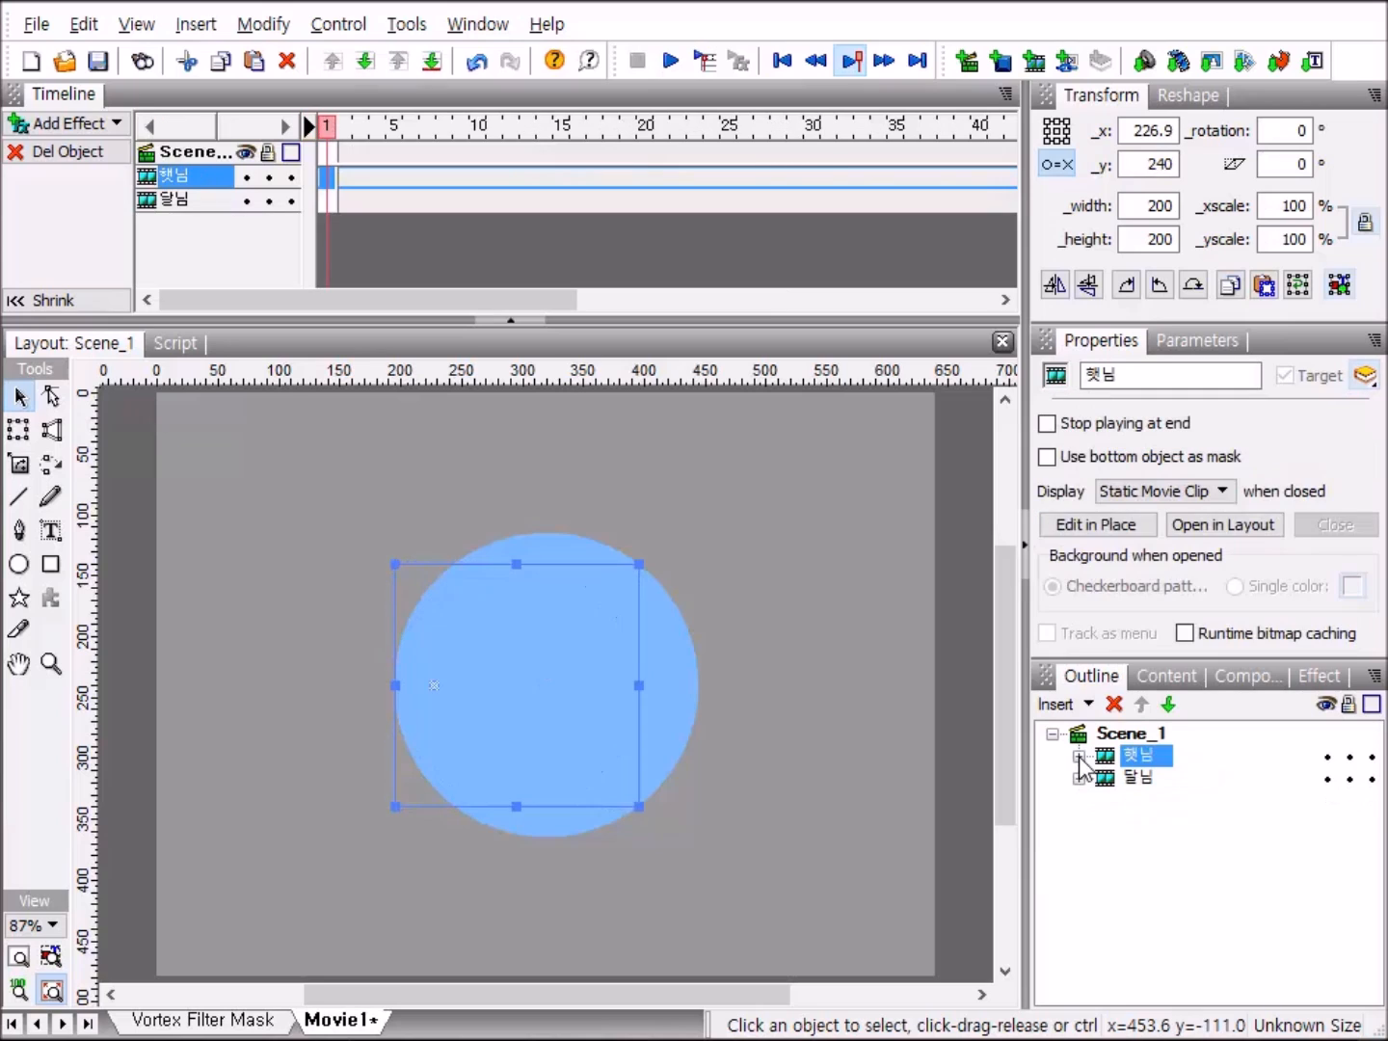
left_click(669, 64)
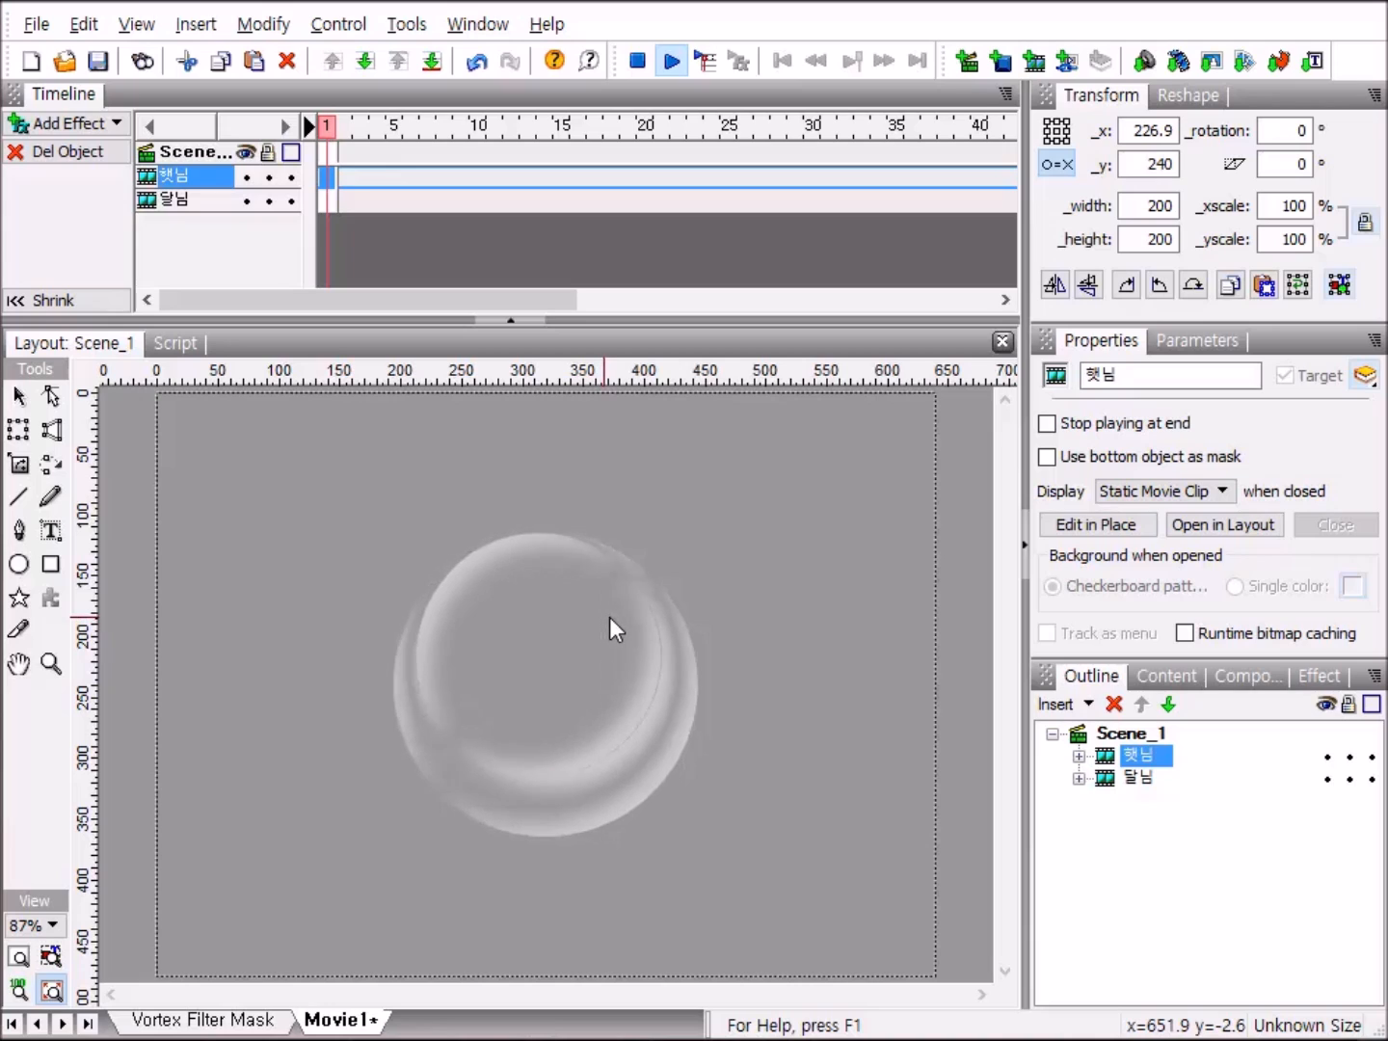
left_click(638, 64)
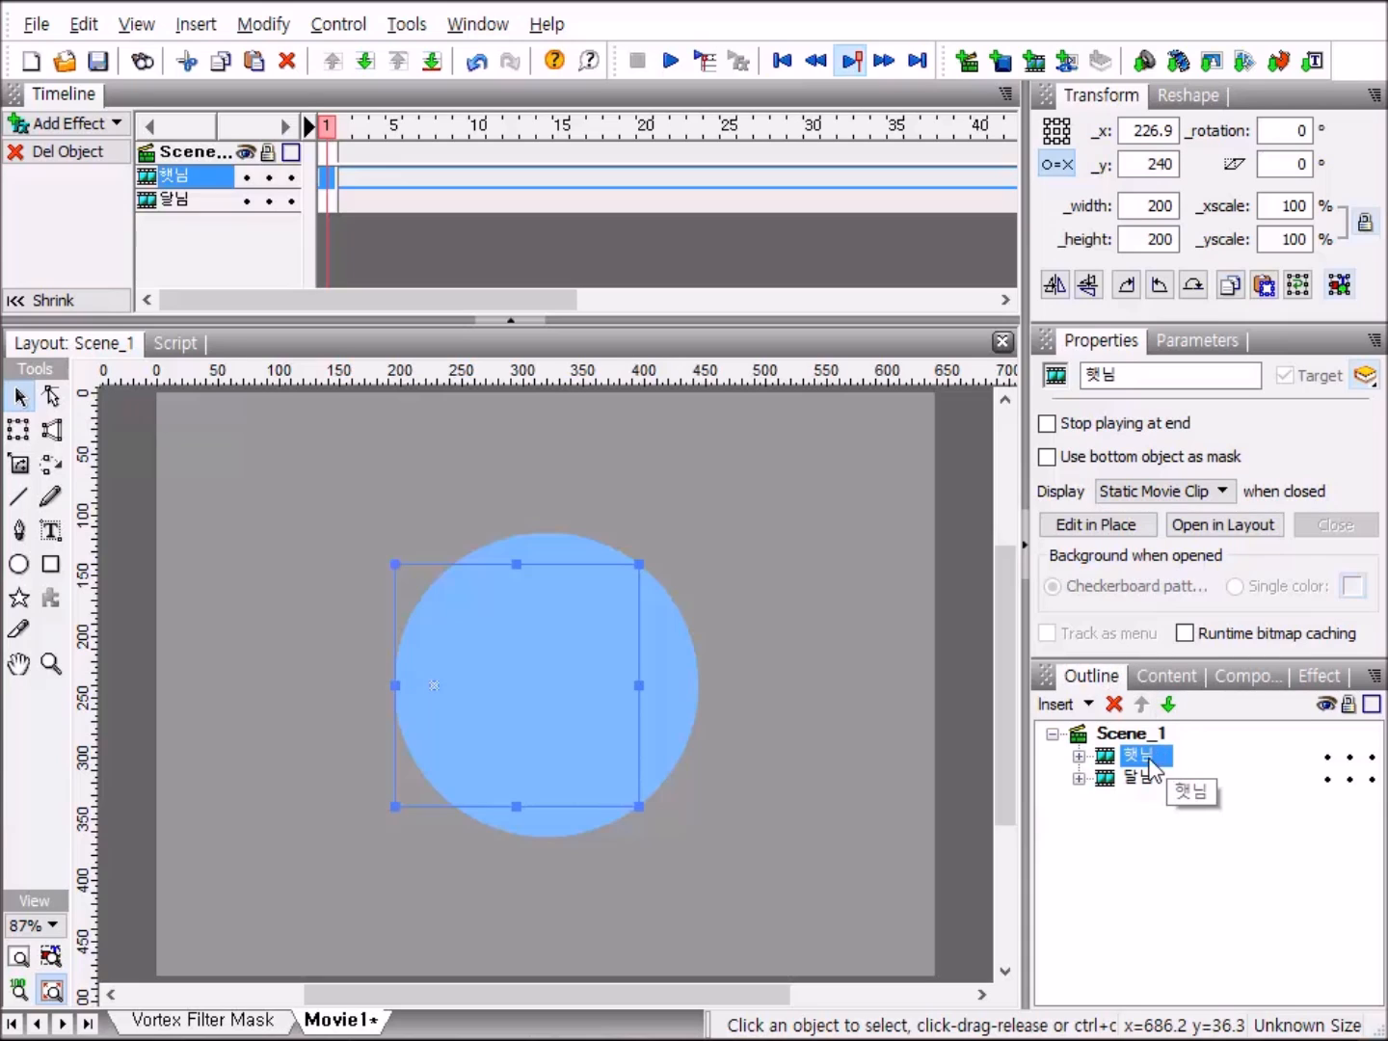
Open the tint settings for the shape inside the 햇님 clip and set a custom alpha of 30%.
left_click(1080, 757)
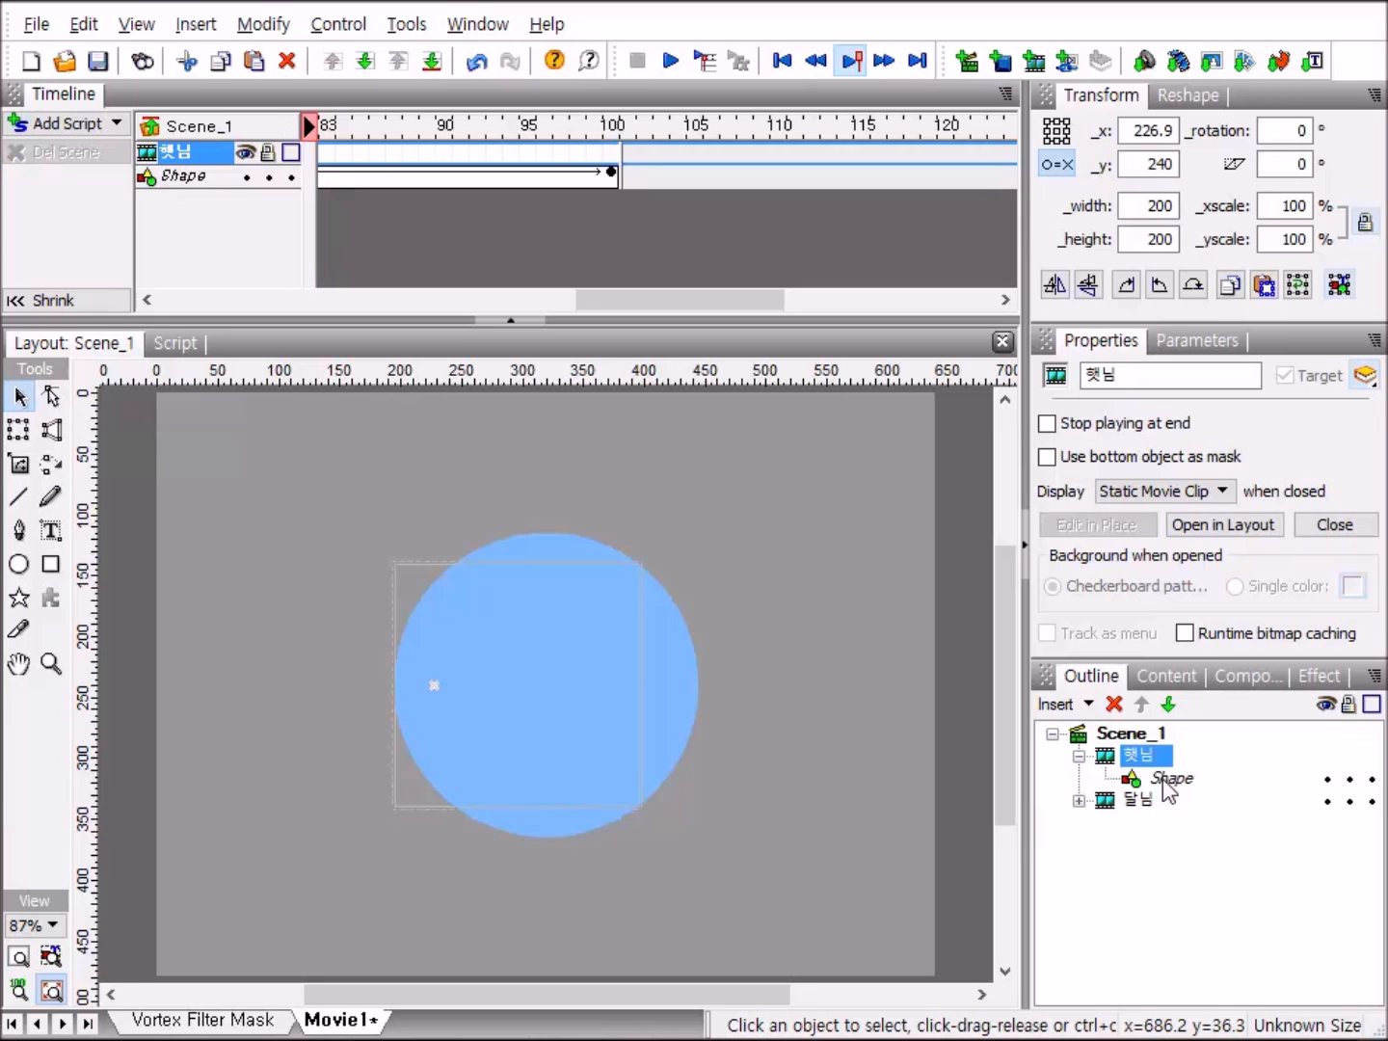
left_click(1168, 778)
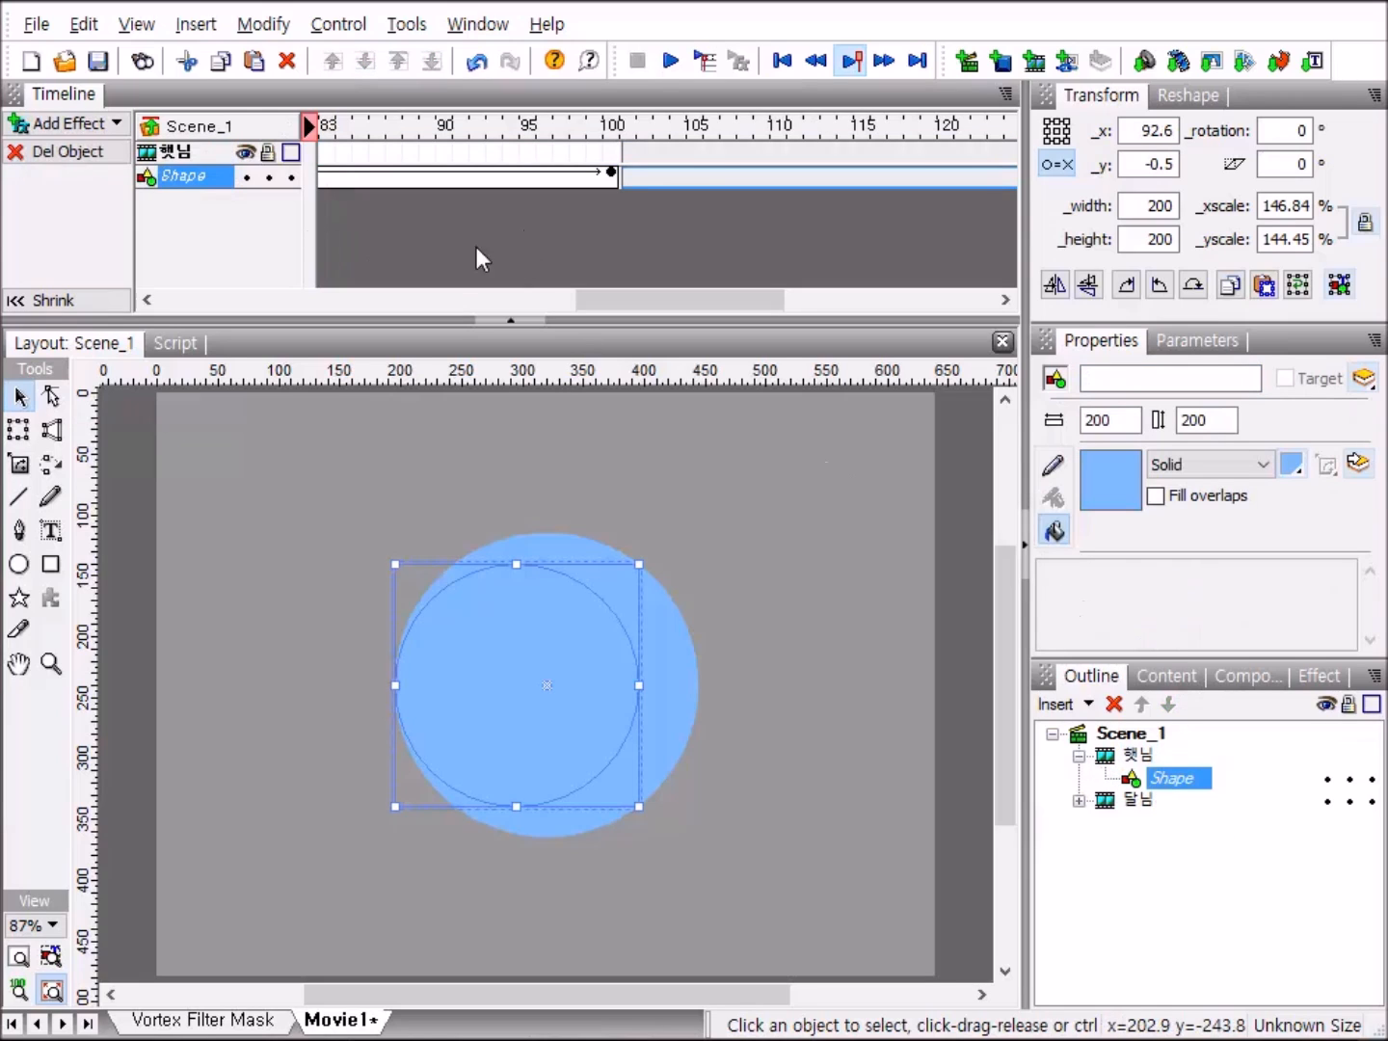
left_click(478, 24)
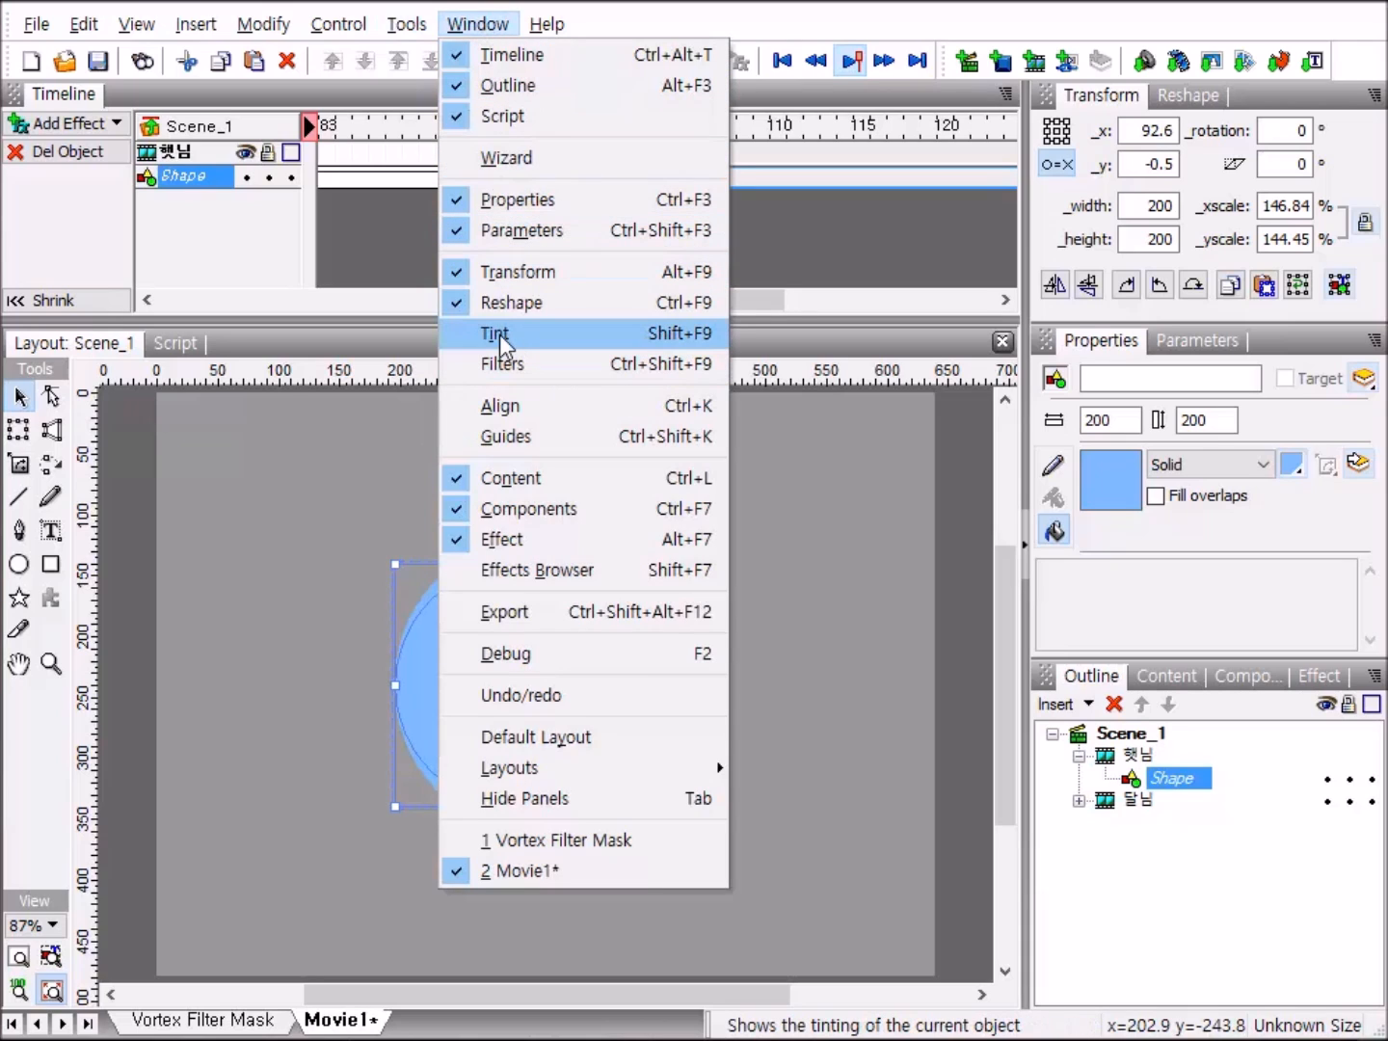
left_click(582, 334)
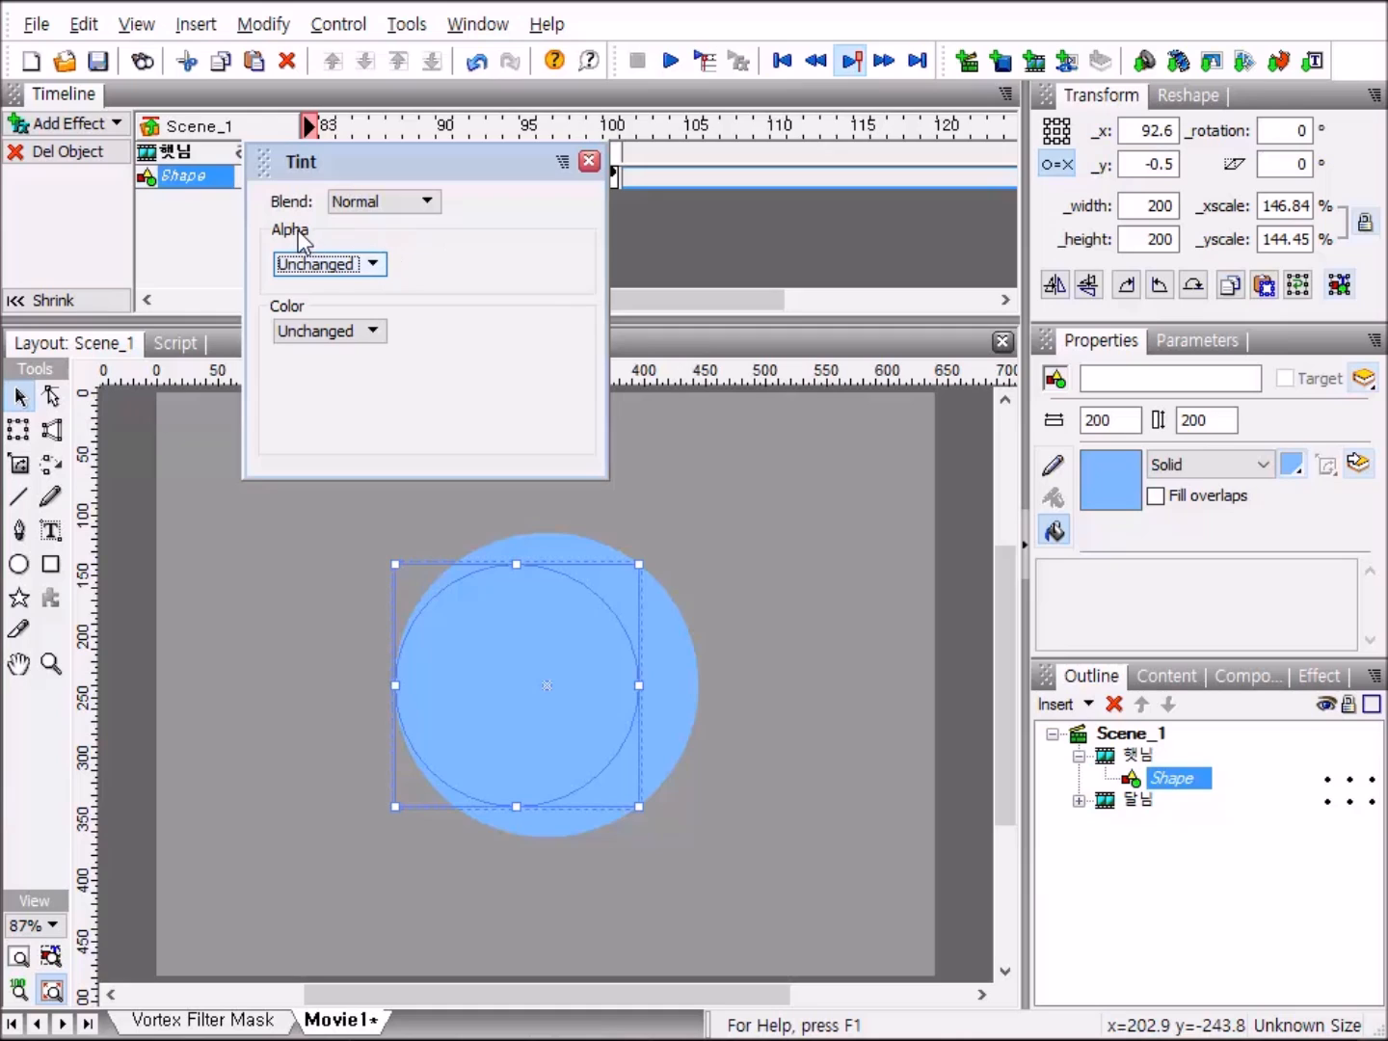
left_click(372, 268)
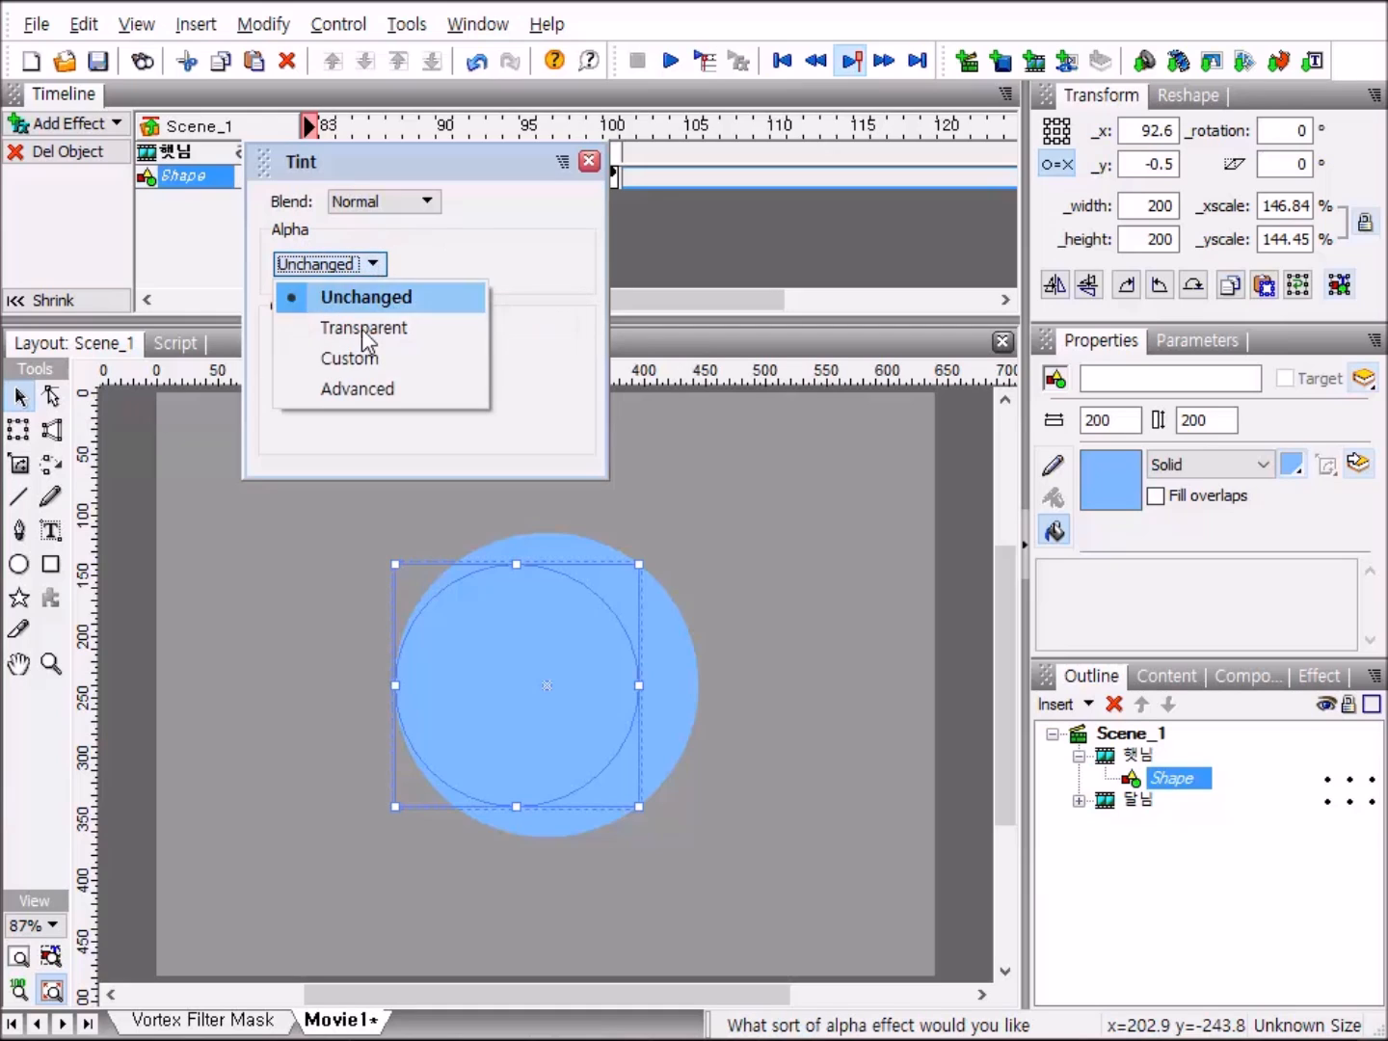
left_click(356, 359)
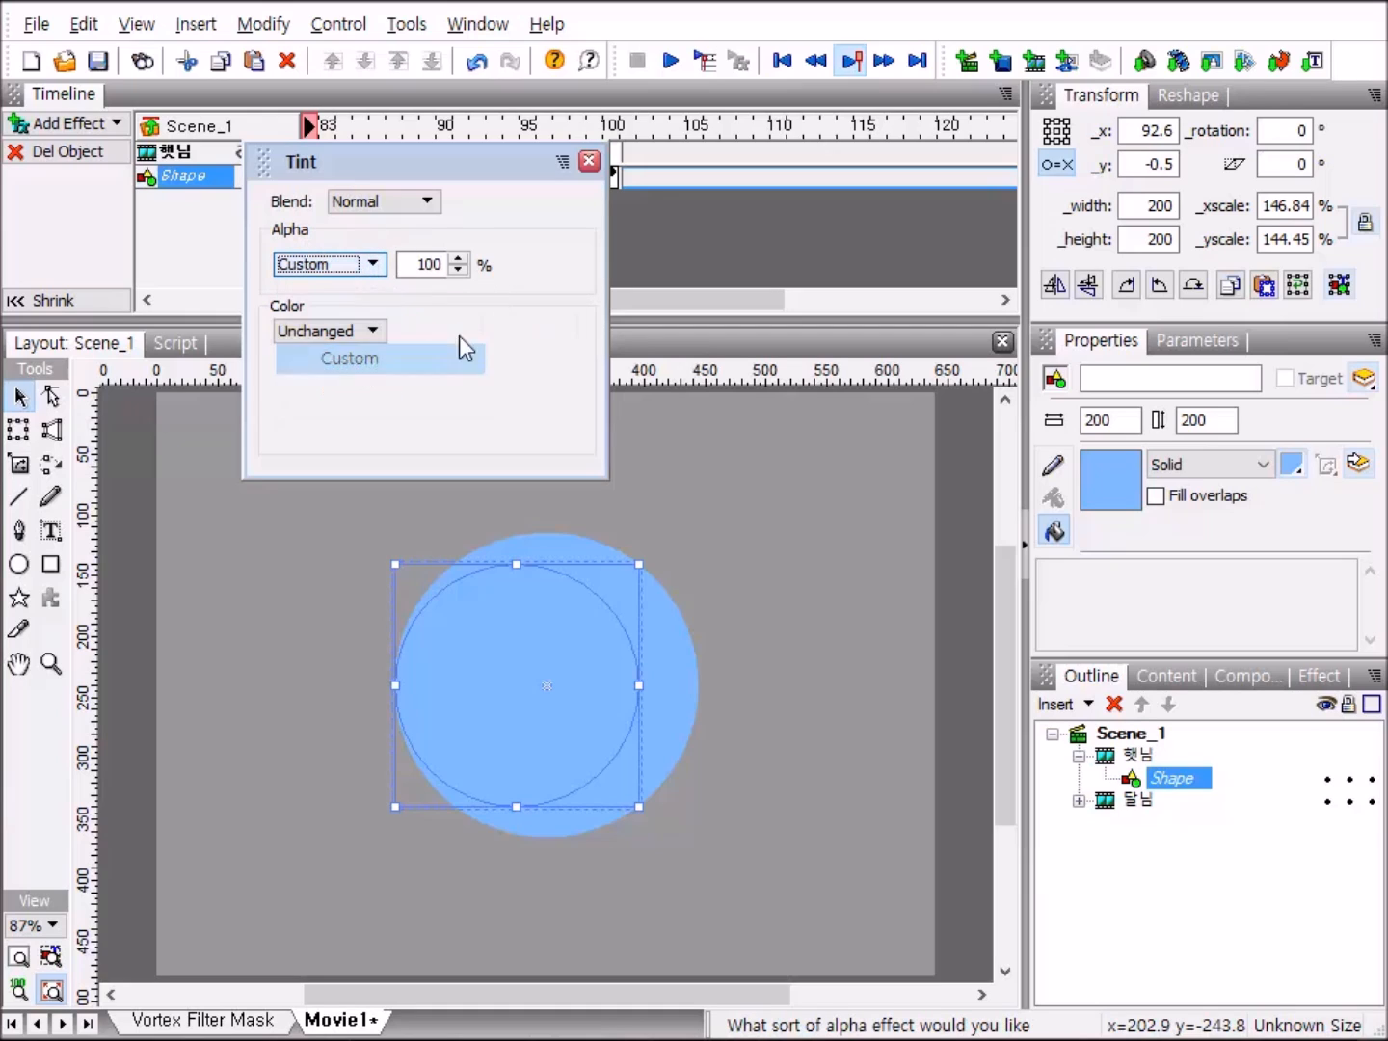
left_click(443, 265)
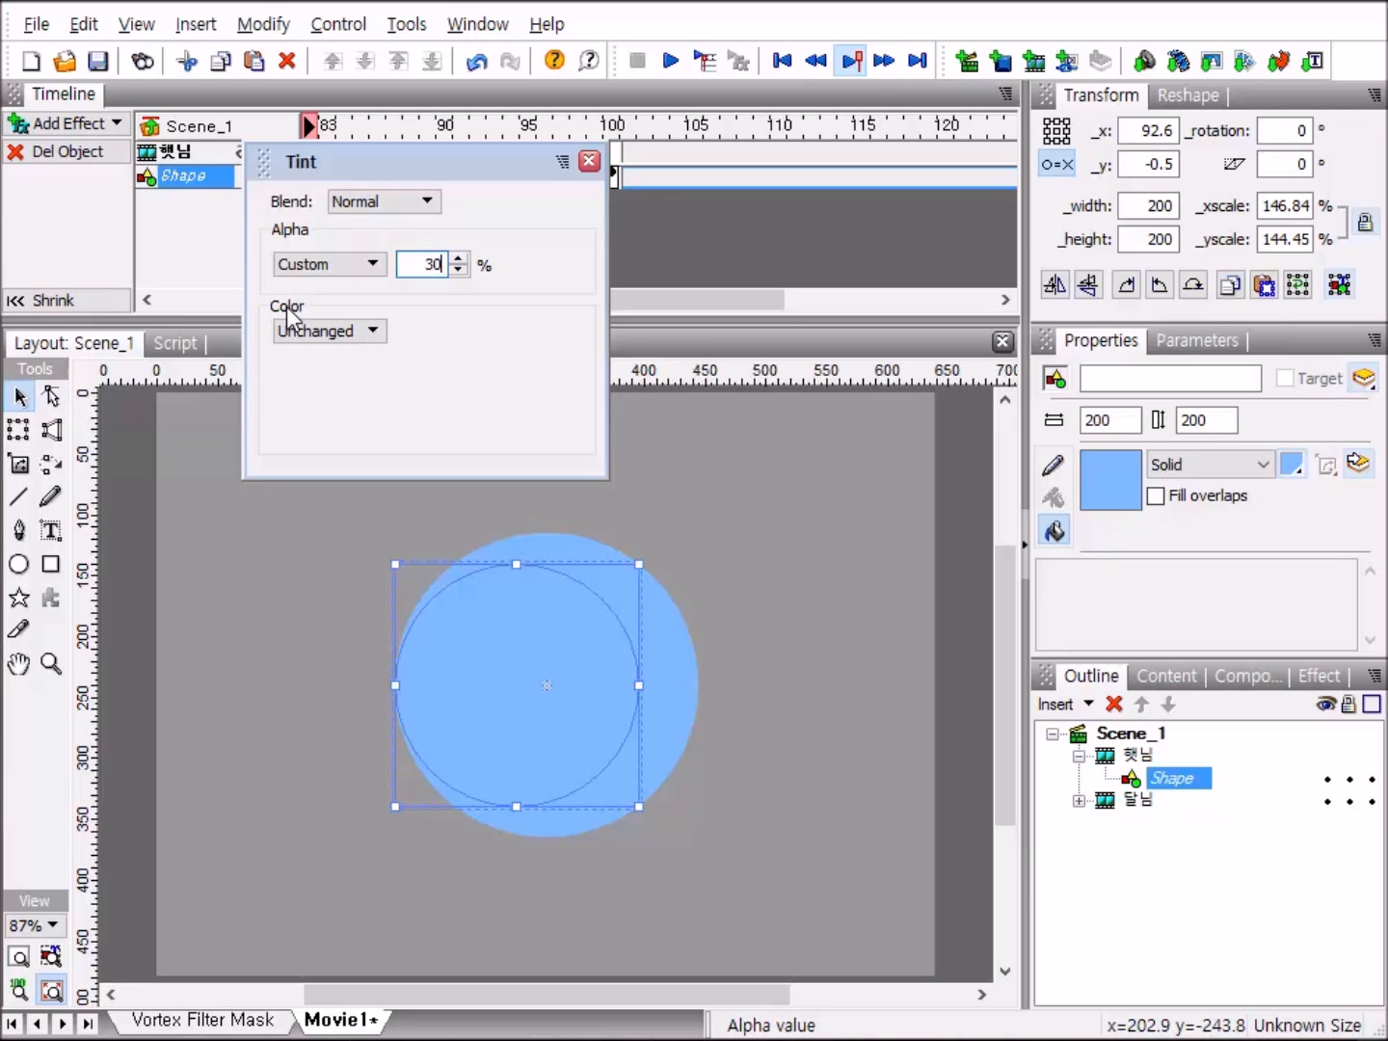
Switch the 햇님 shape's tint color to Advanced and set the green and blue multipliers to 0%.
left_click(371, 334)
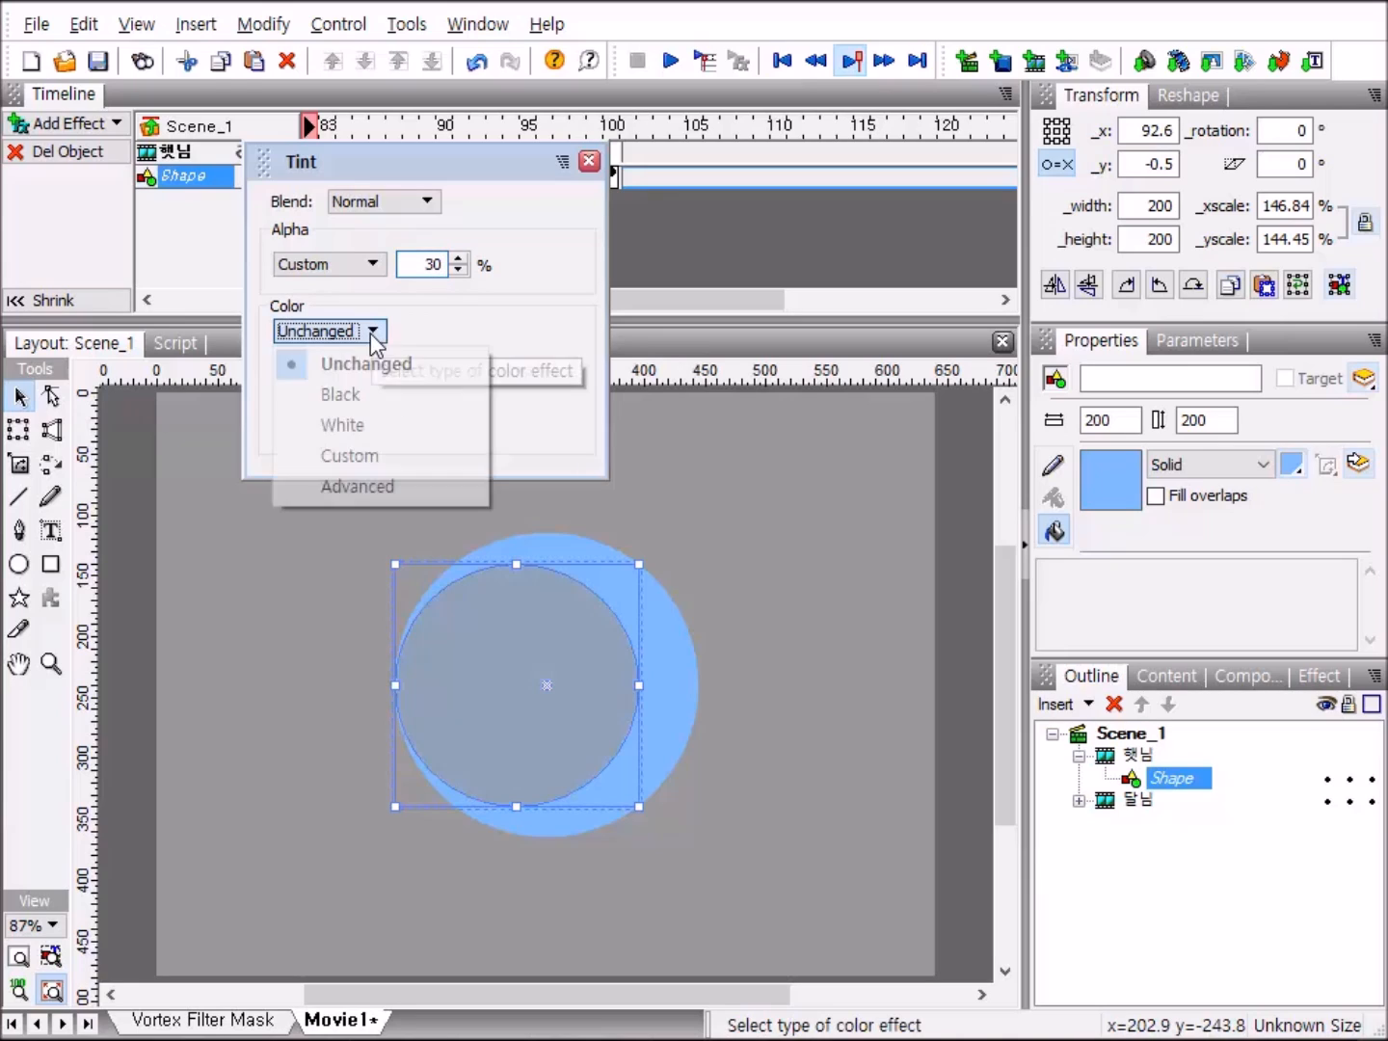
left_click(413, 485)
left_click(476, 516)
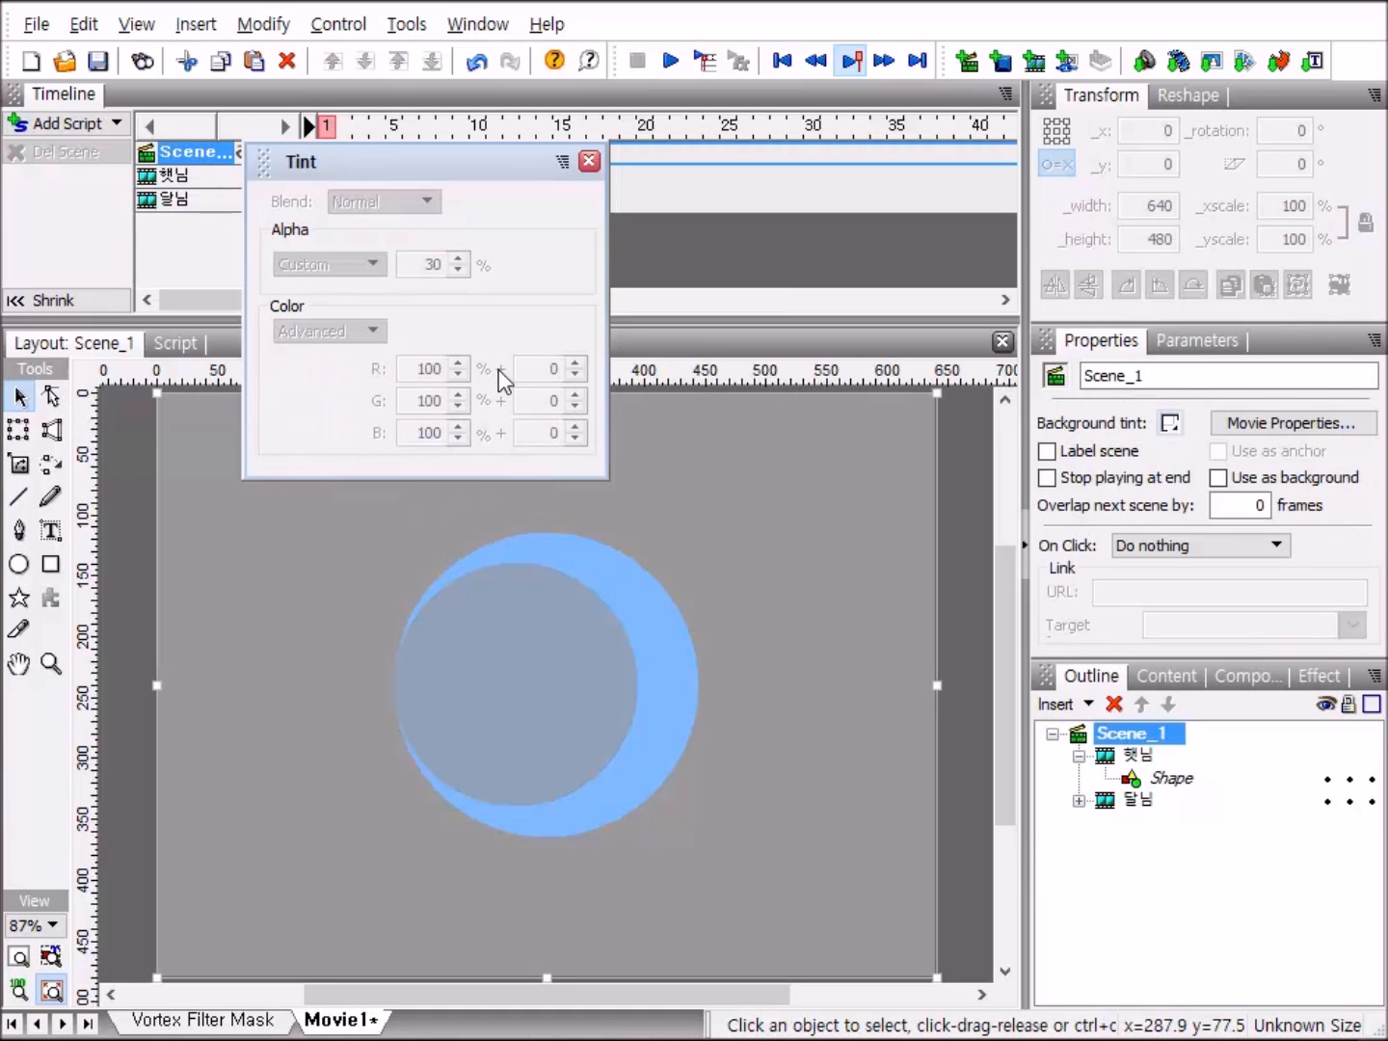
left_click(1180, 782)
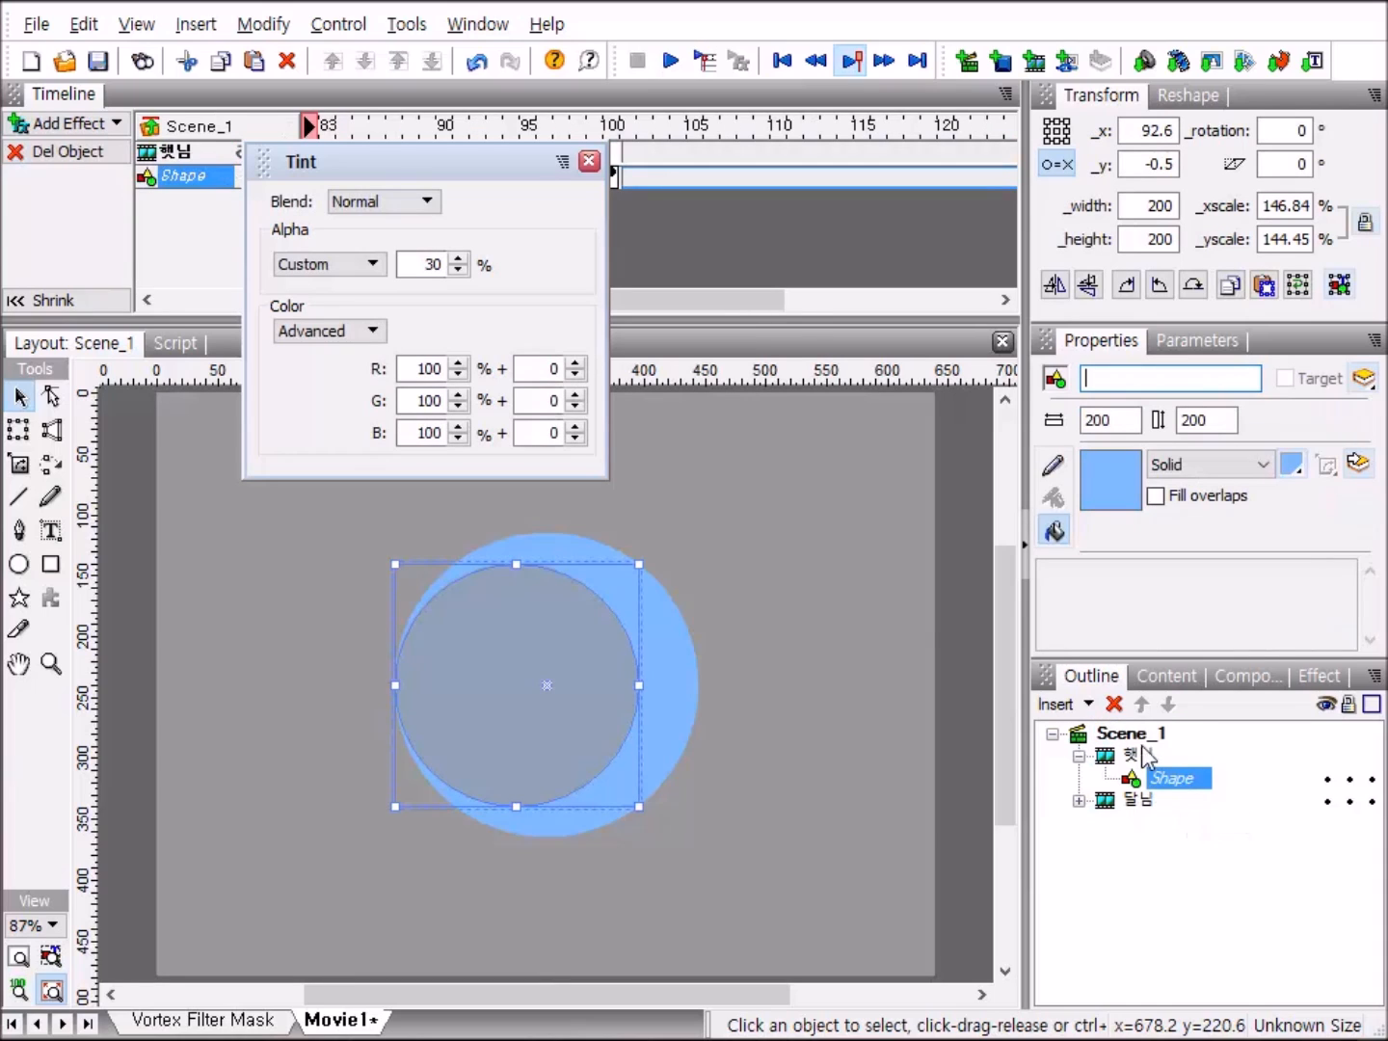
left_click(443, 369)
left_click(447, 392)
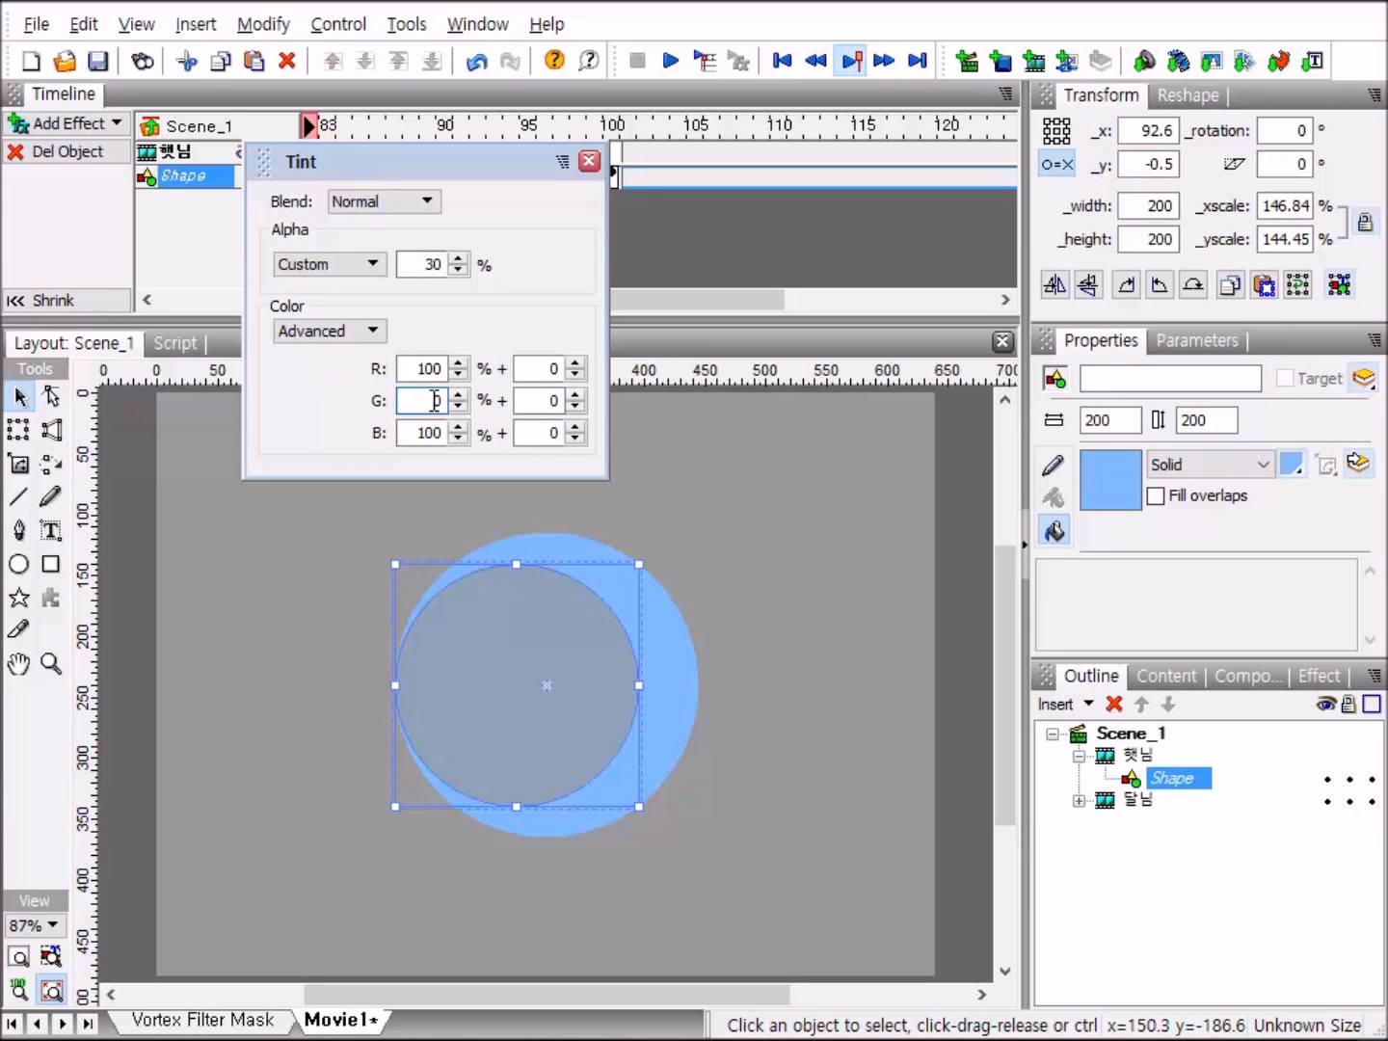
left_click(435, 431)
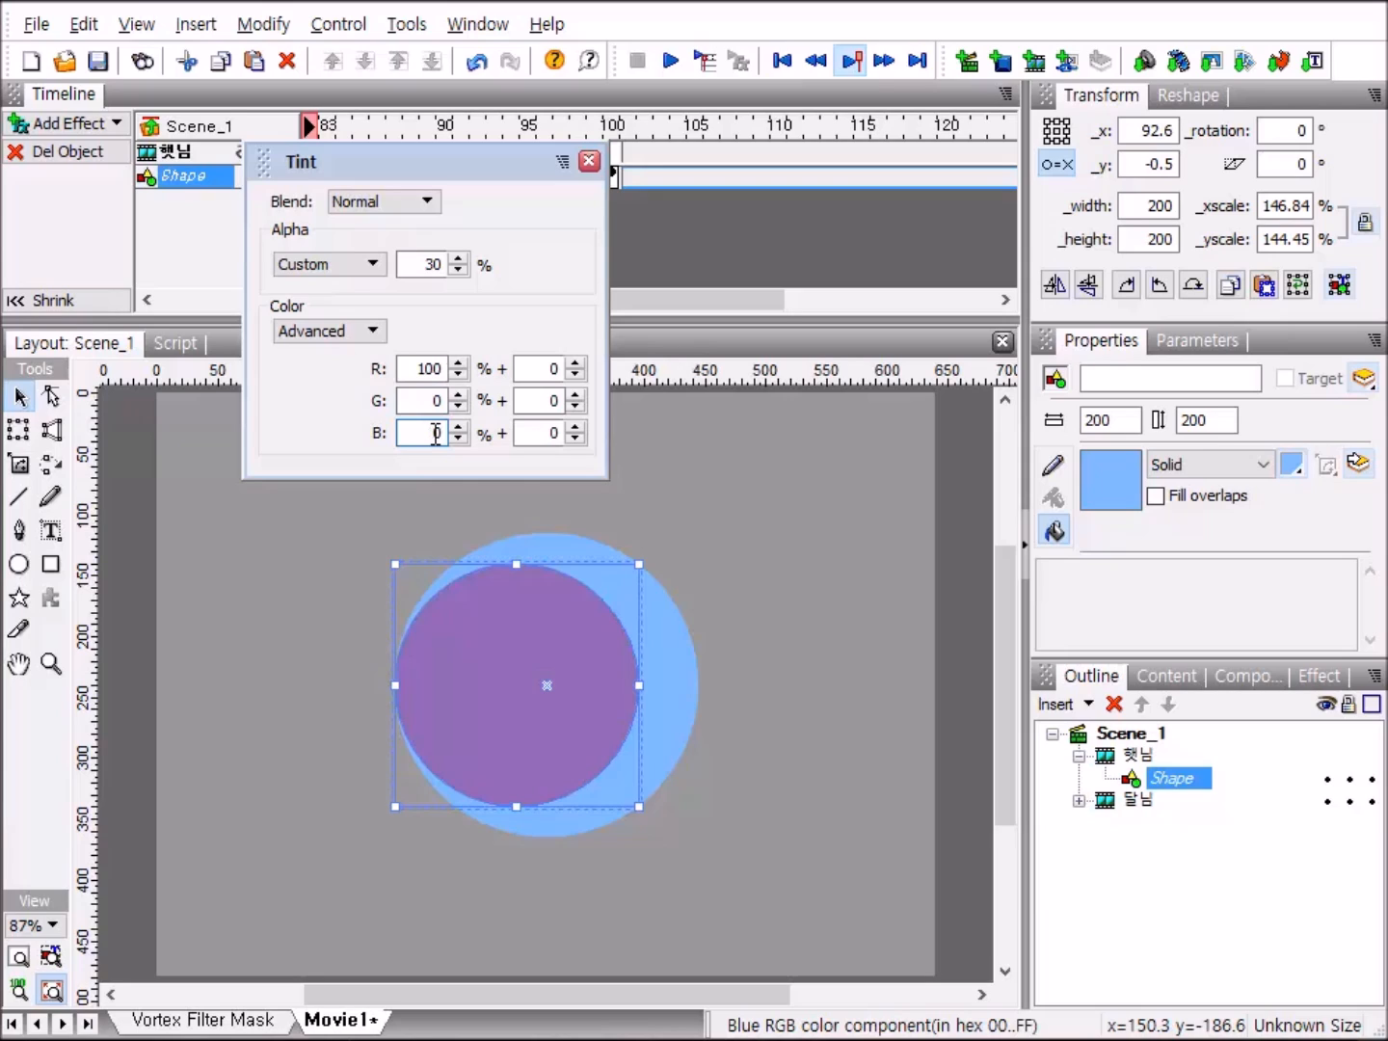
Raise the tint's red multiplier to 1070% and its red offset to 317, then close the tint settings.
left_click(442, 369)
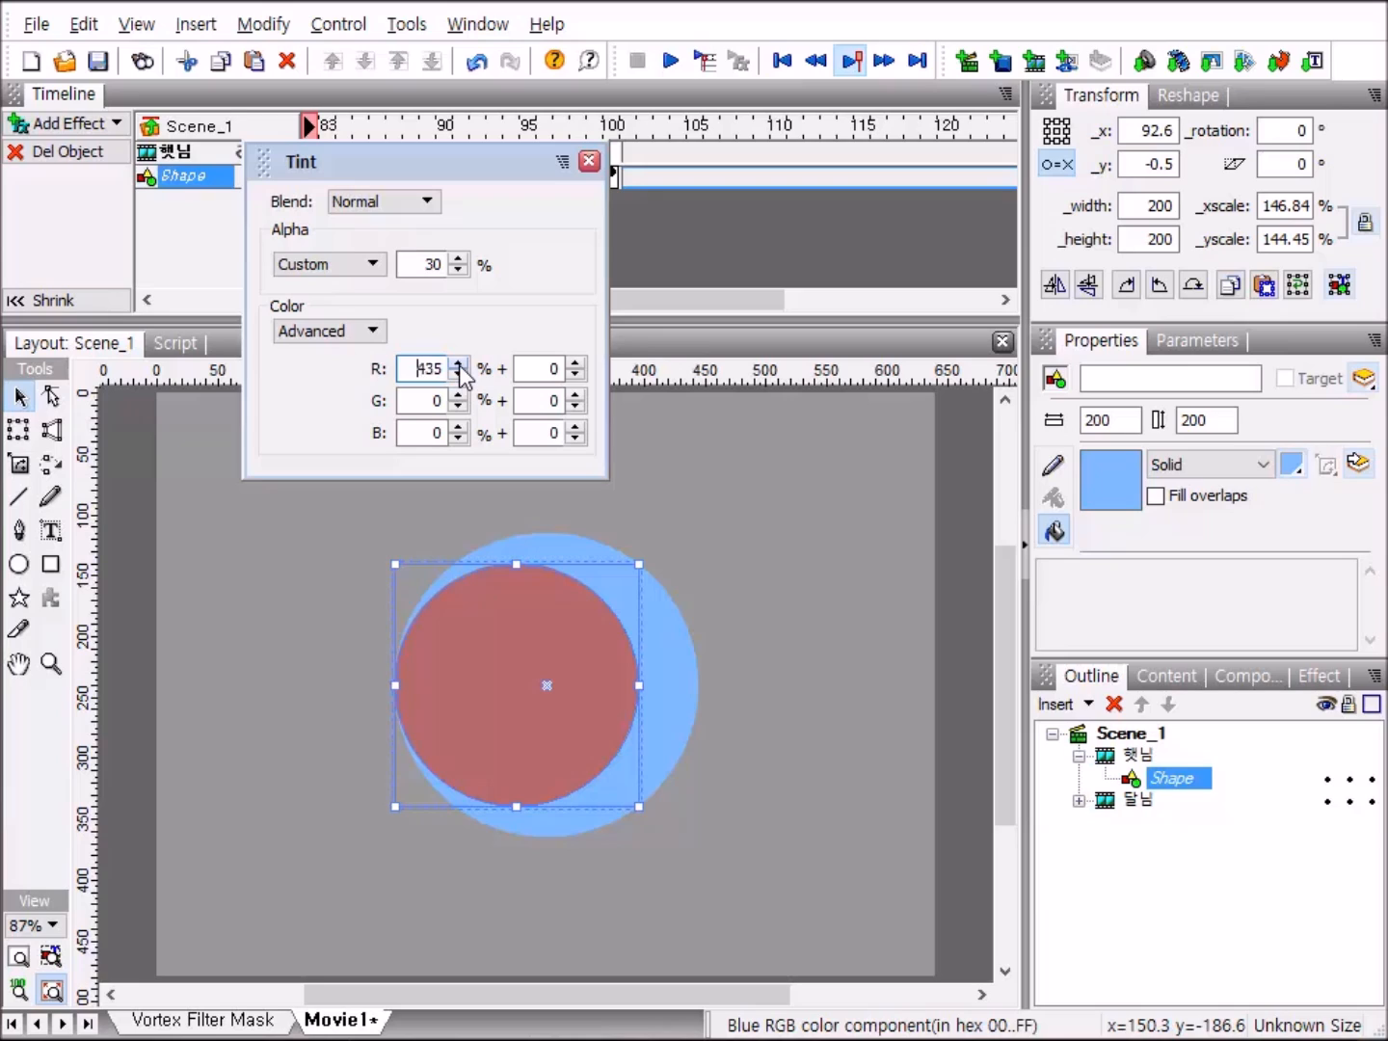
left_click(459, 367)
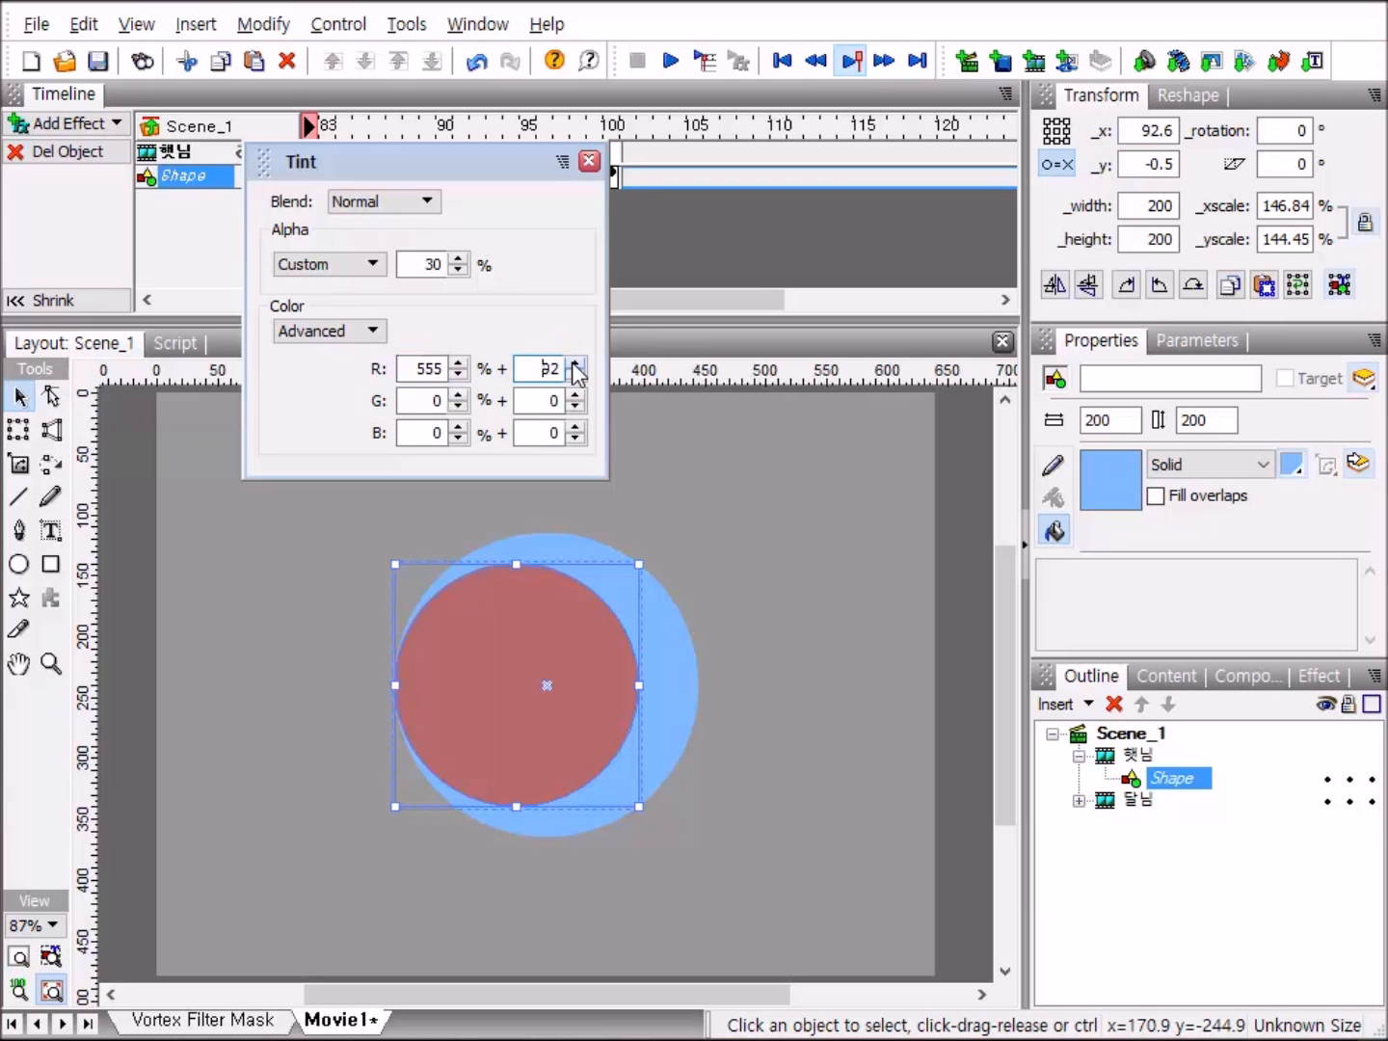
left_click(577, 366)
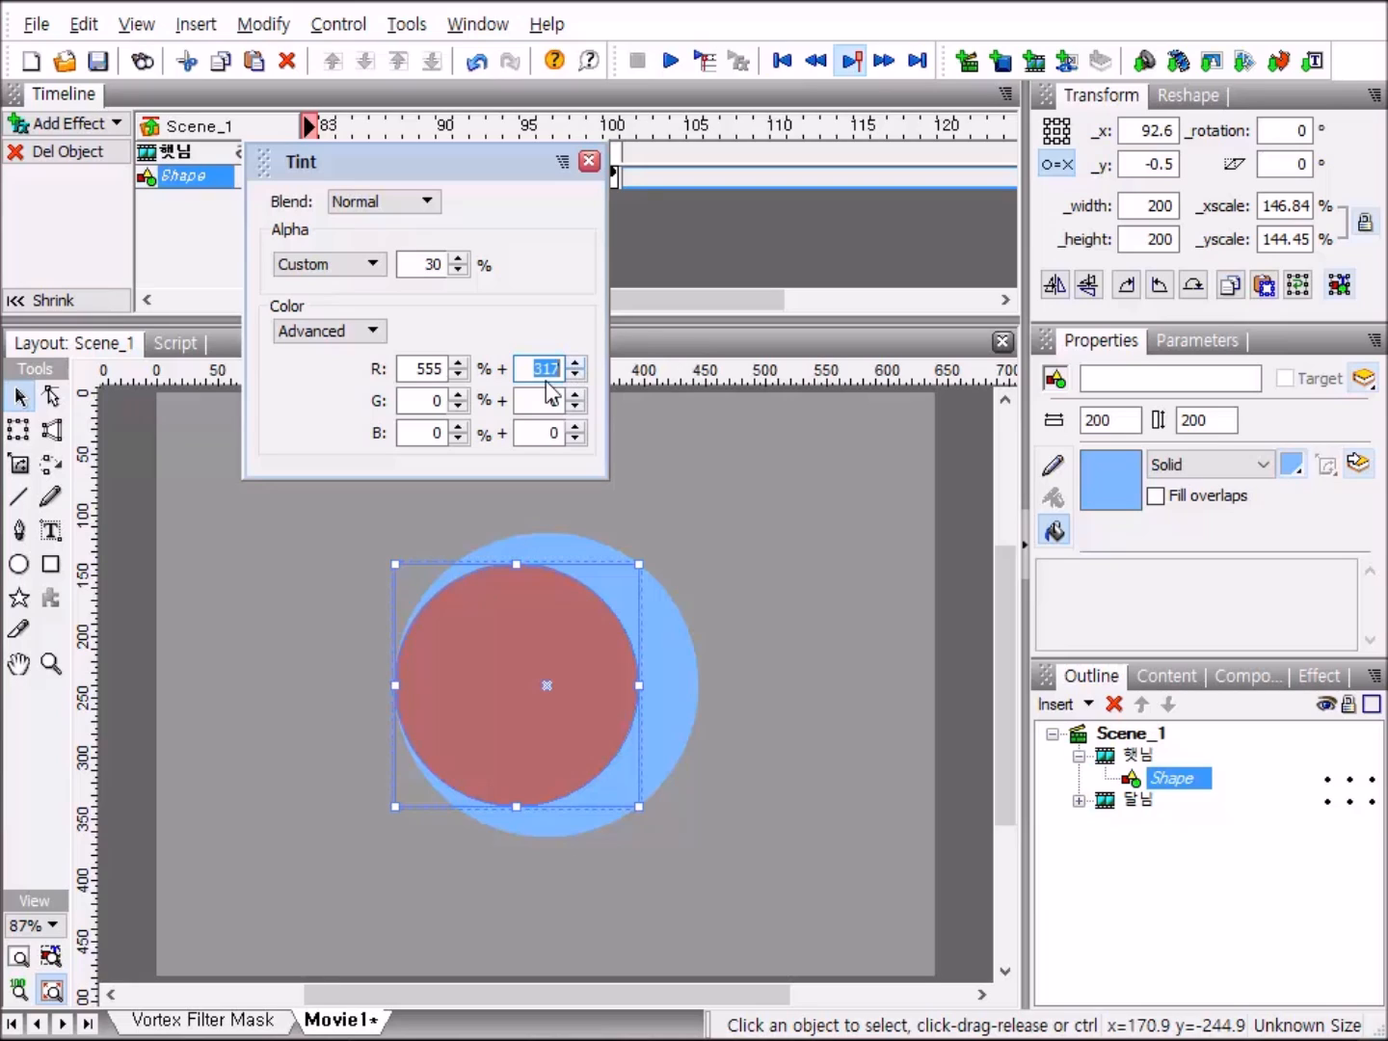
left_click(457, 364)
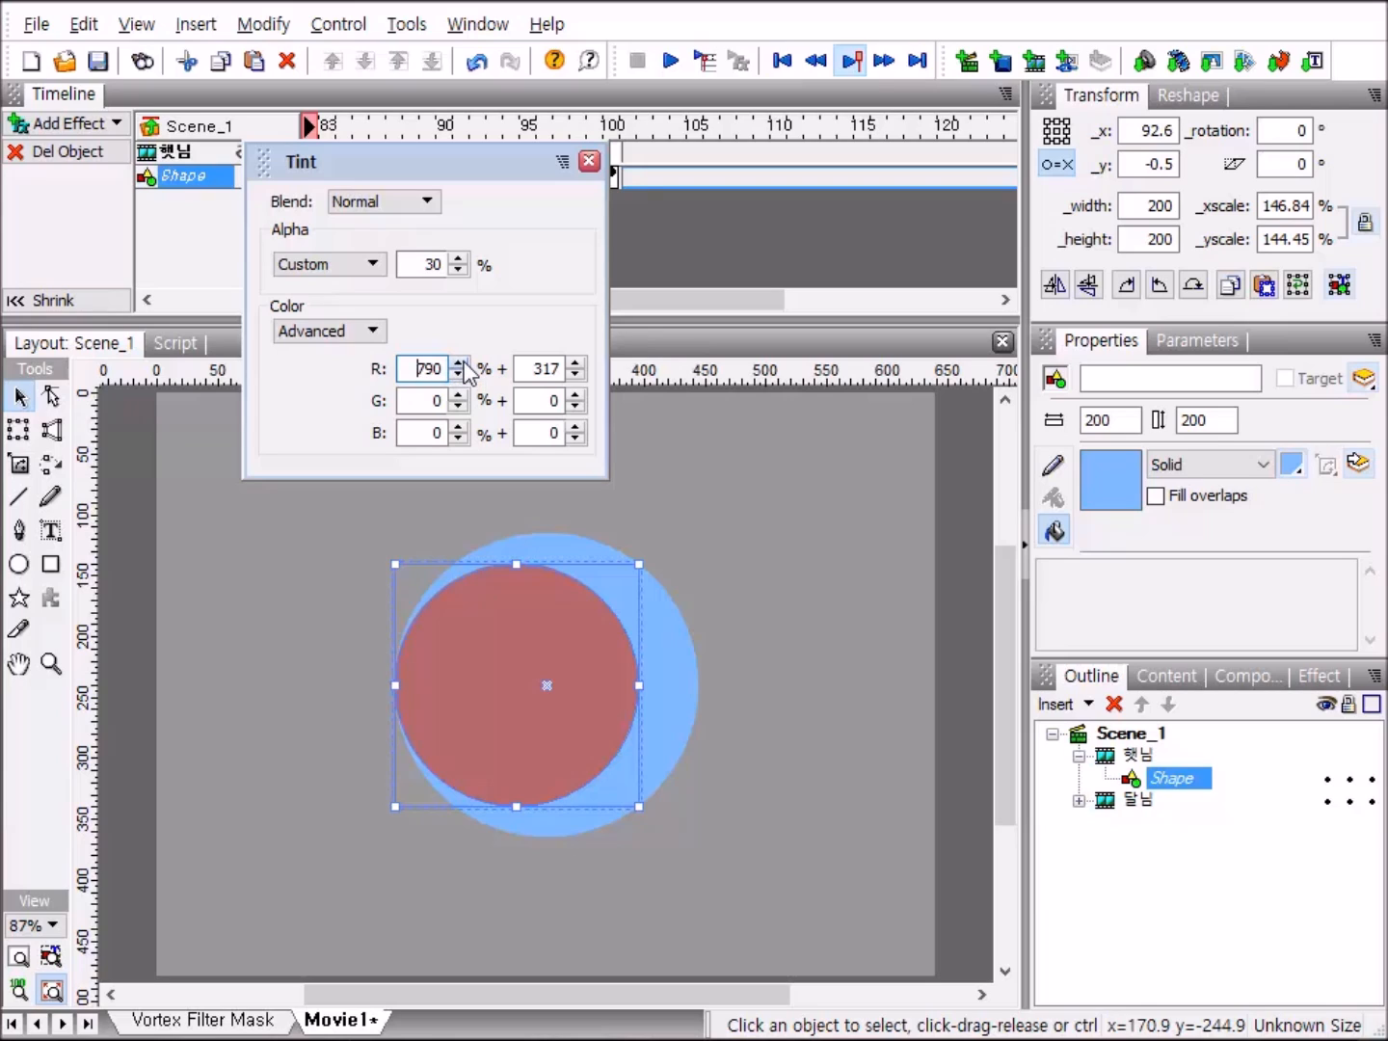
left_click(458, 363)
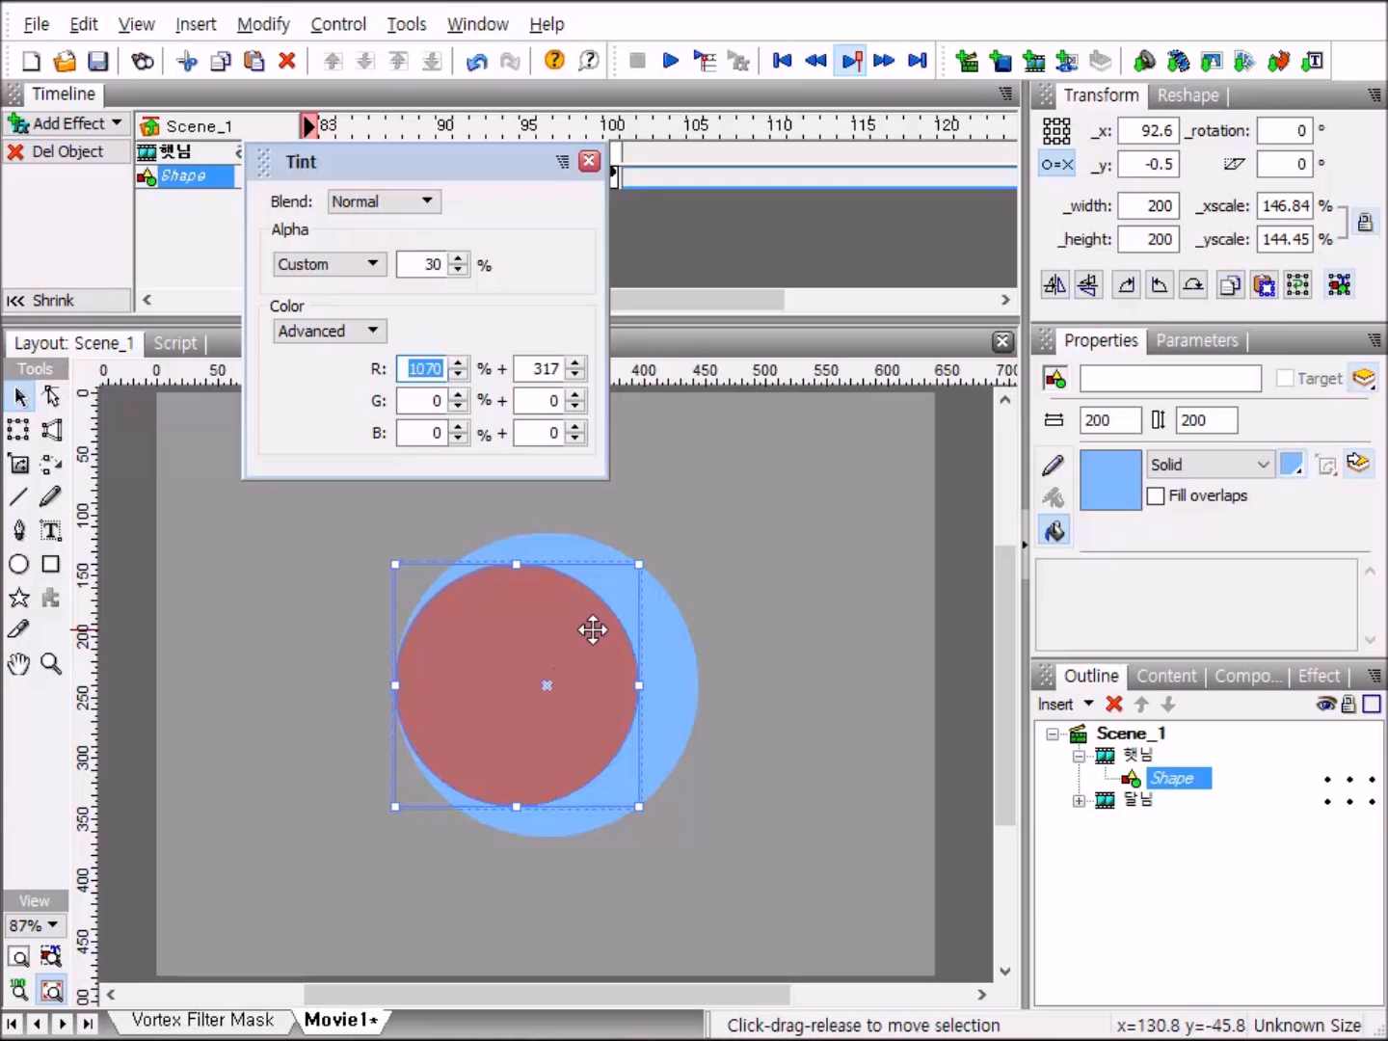
left_click(590, 164)
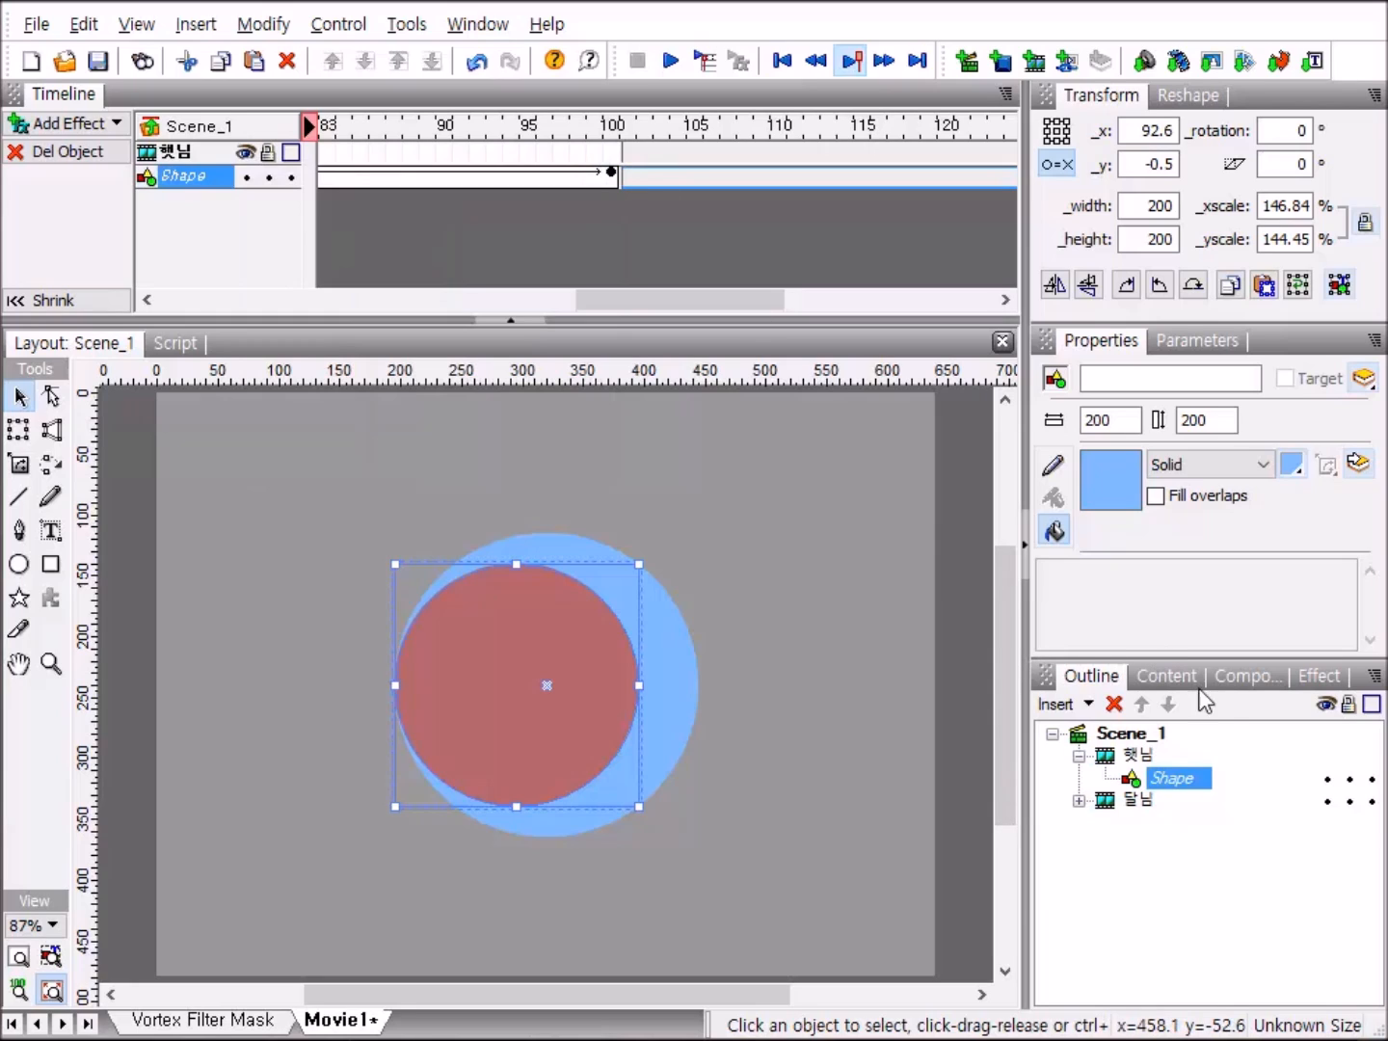
Return to the scene level, play the movie to check the 햇님 clip's red tint, stop playback, and select Scene_1.
left_click(1079, 757)
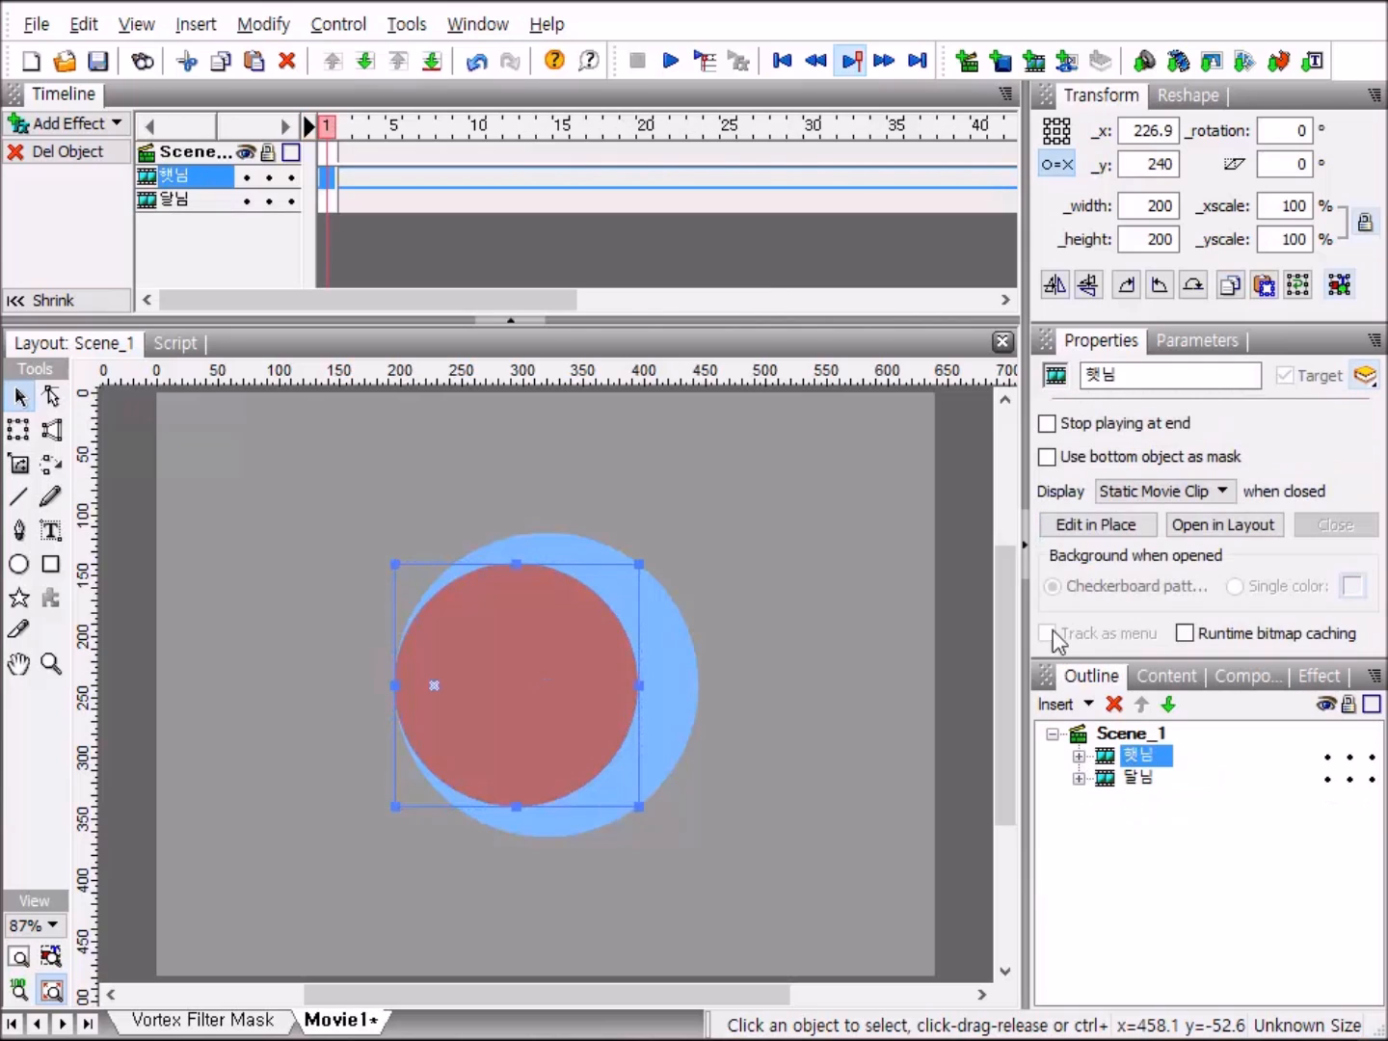
left_click(673, 65)
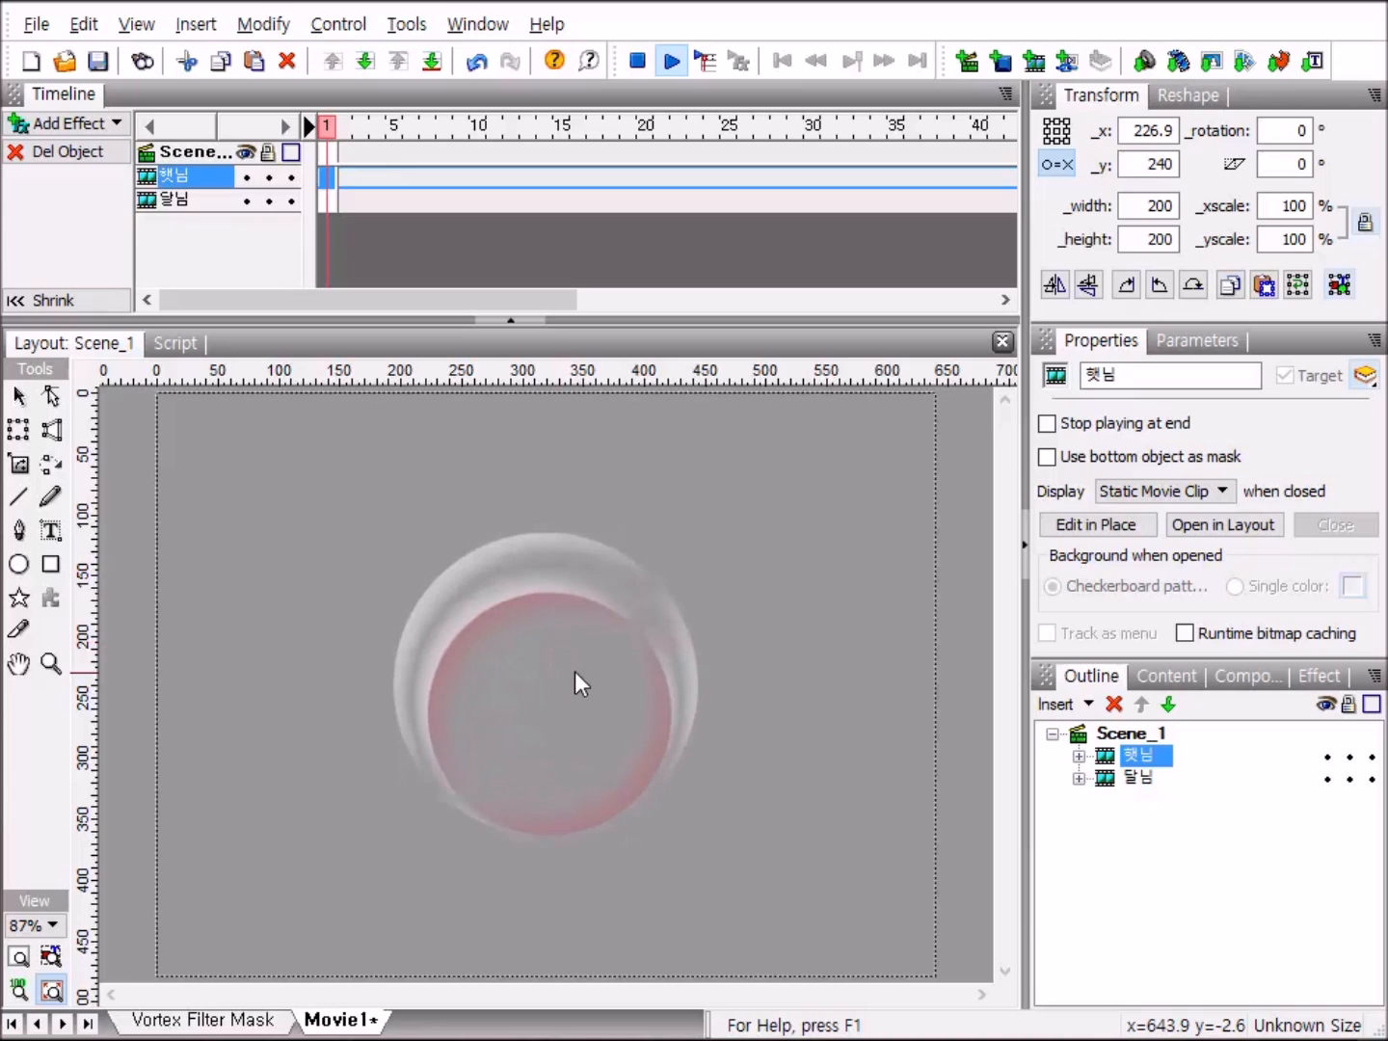
left_click(638, 66)
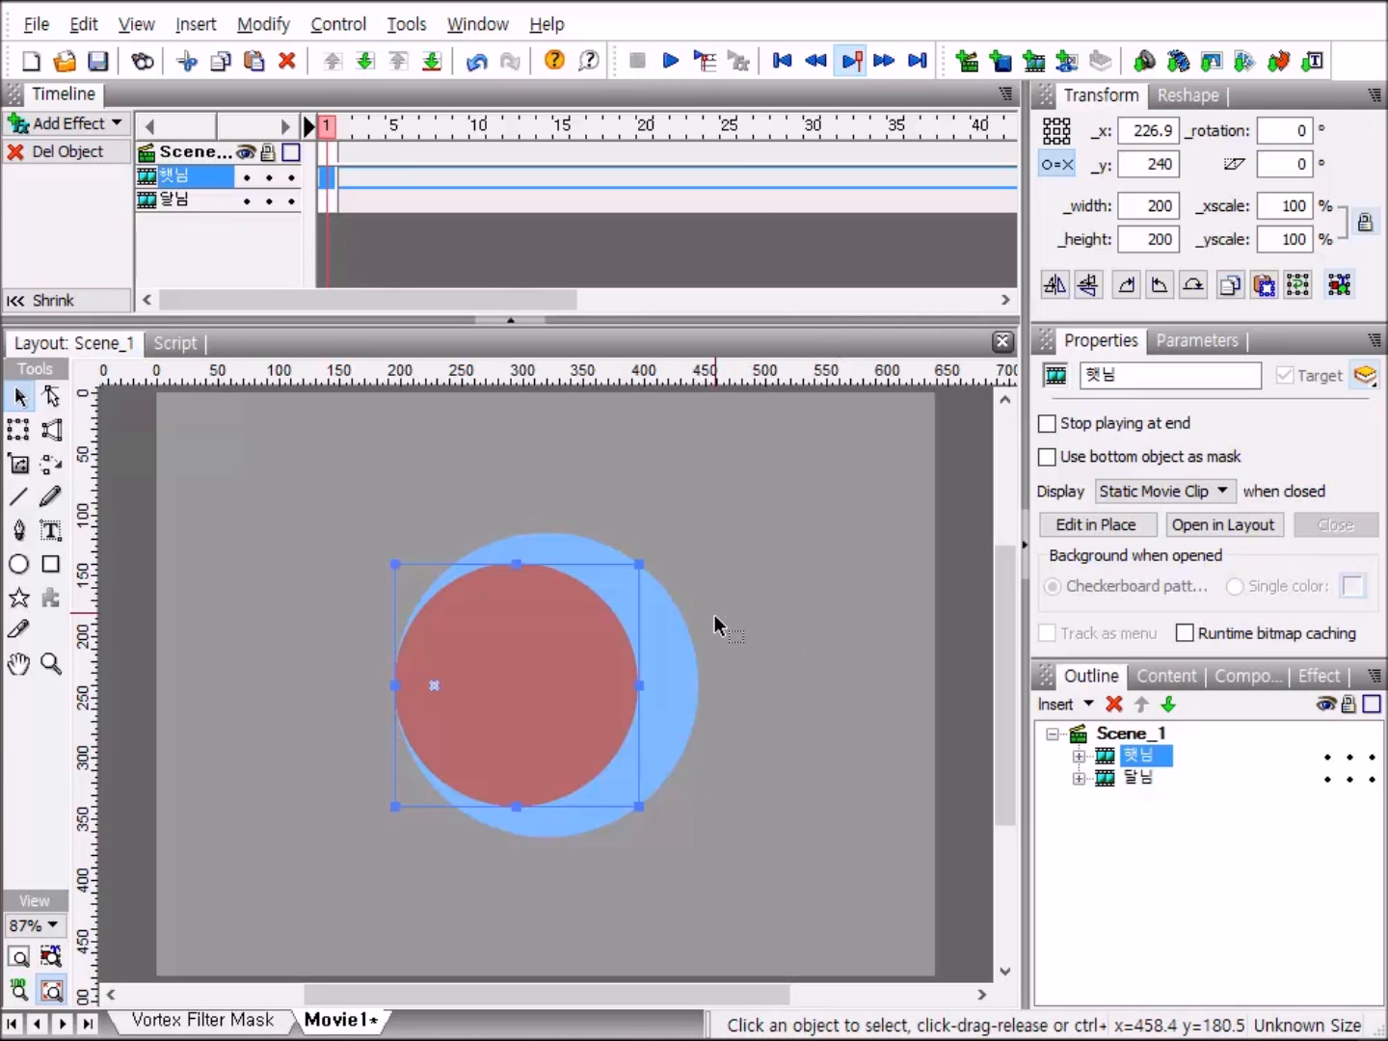
left_click(1137, 734)
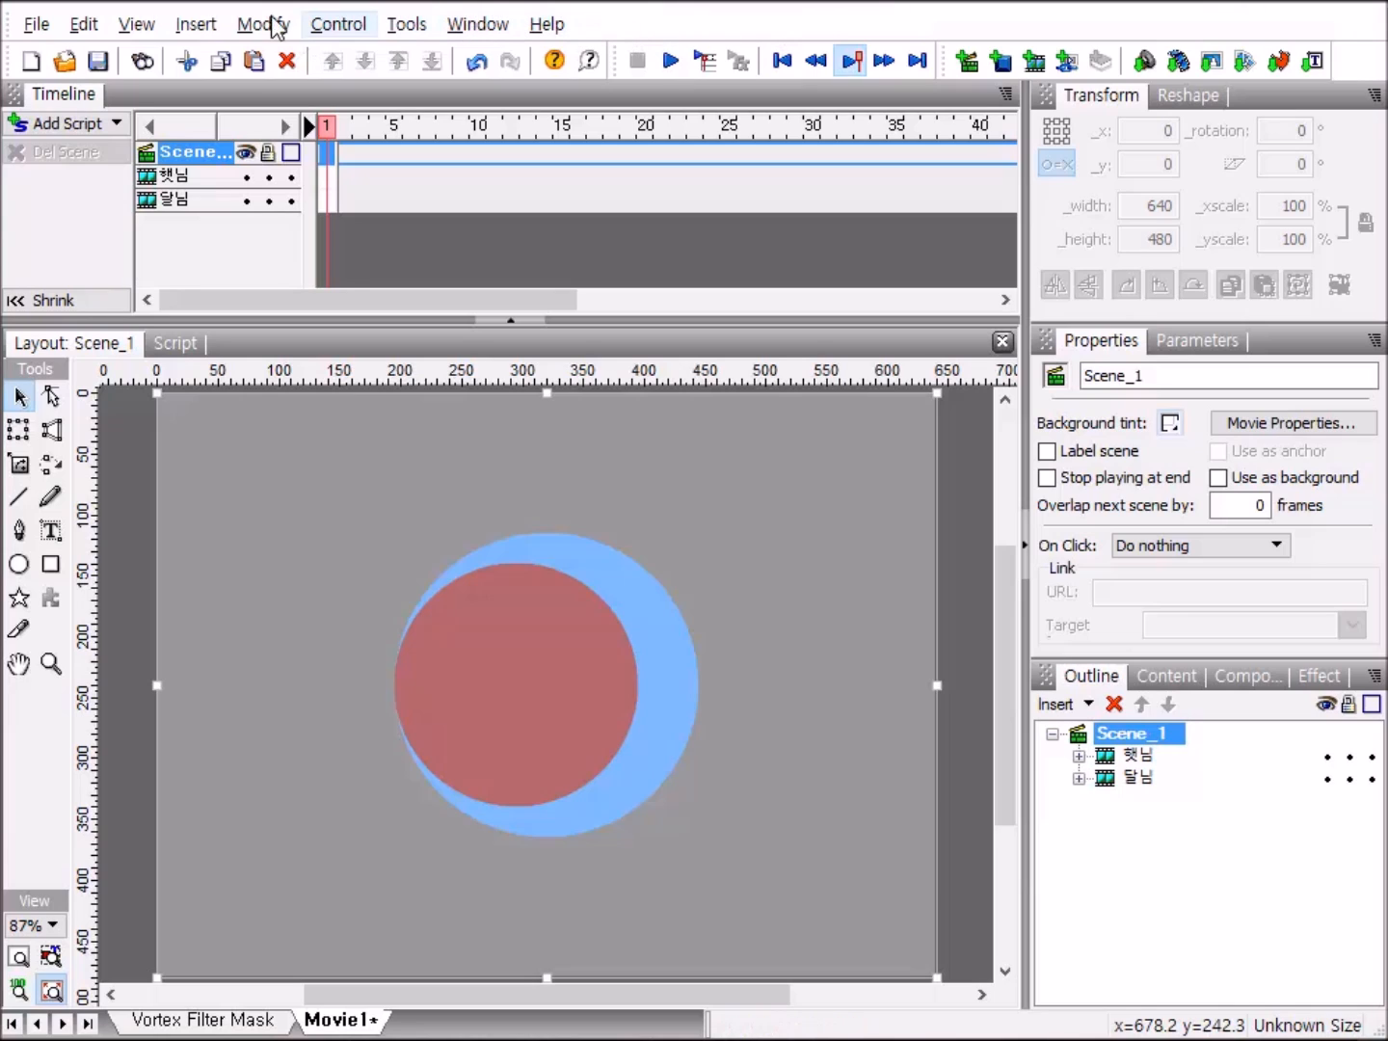
Import the animation Vortex Source.swf into Scene_1 as an animated movie clip, including its background rectangle and leaving it unmasked.
left_click(197, 24)
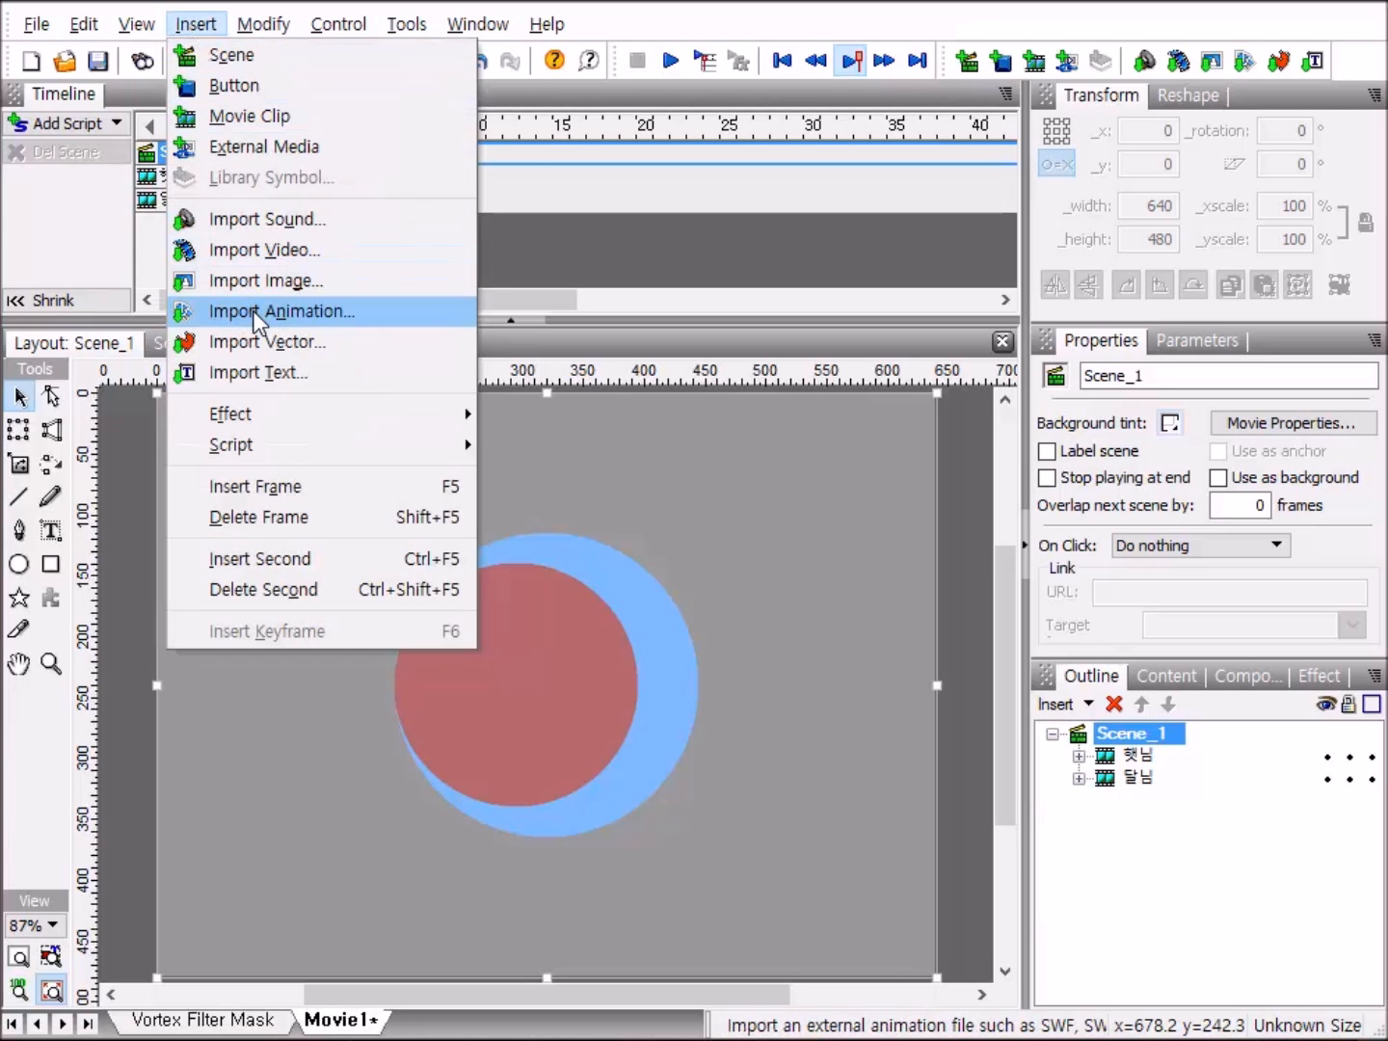
left_click(252, 311)
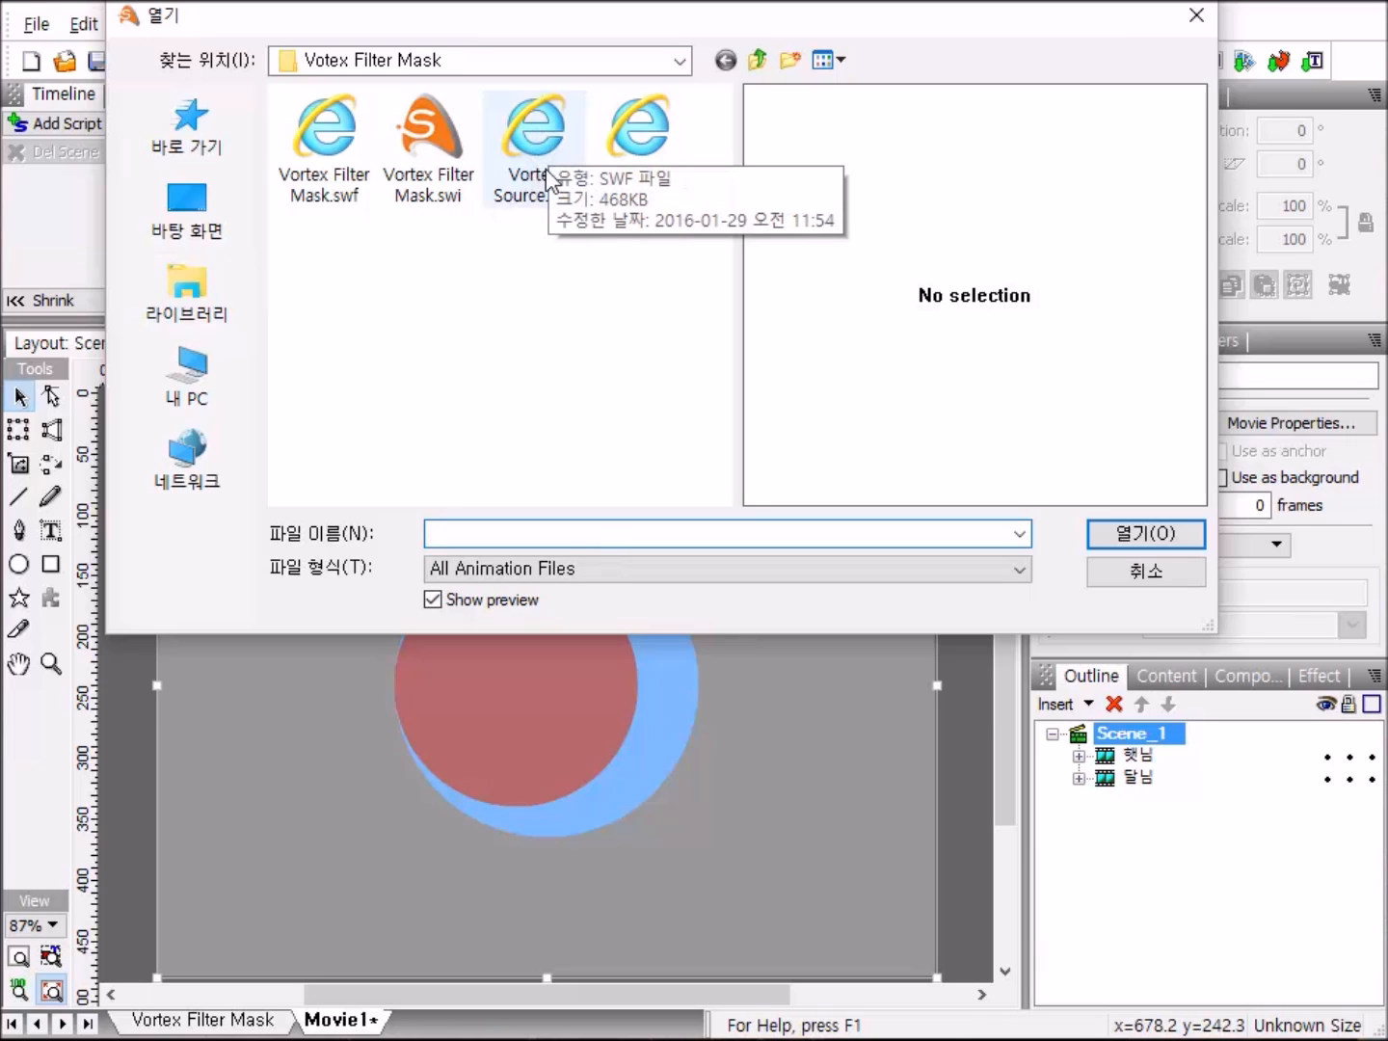
left_click(530, 145)
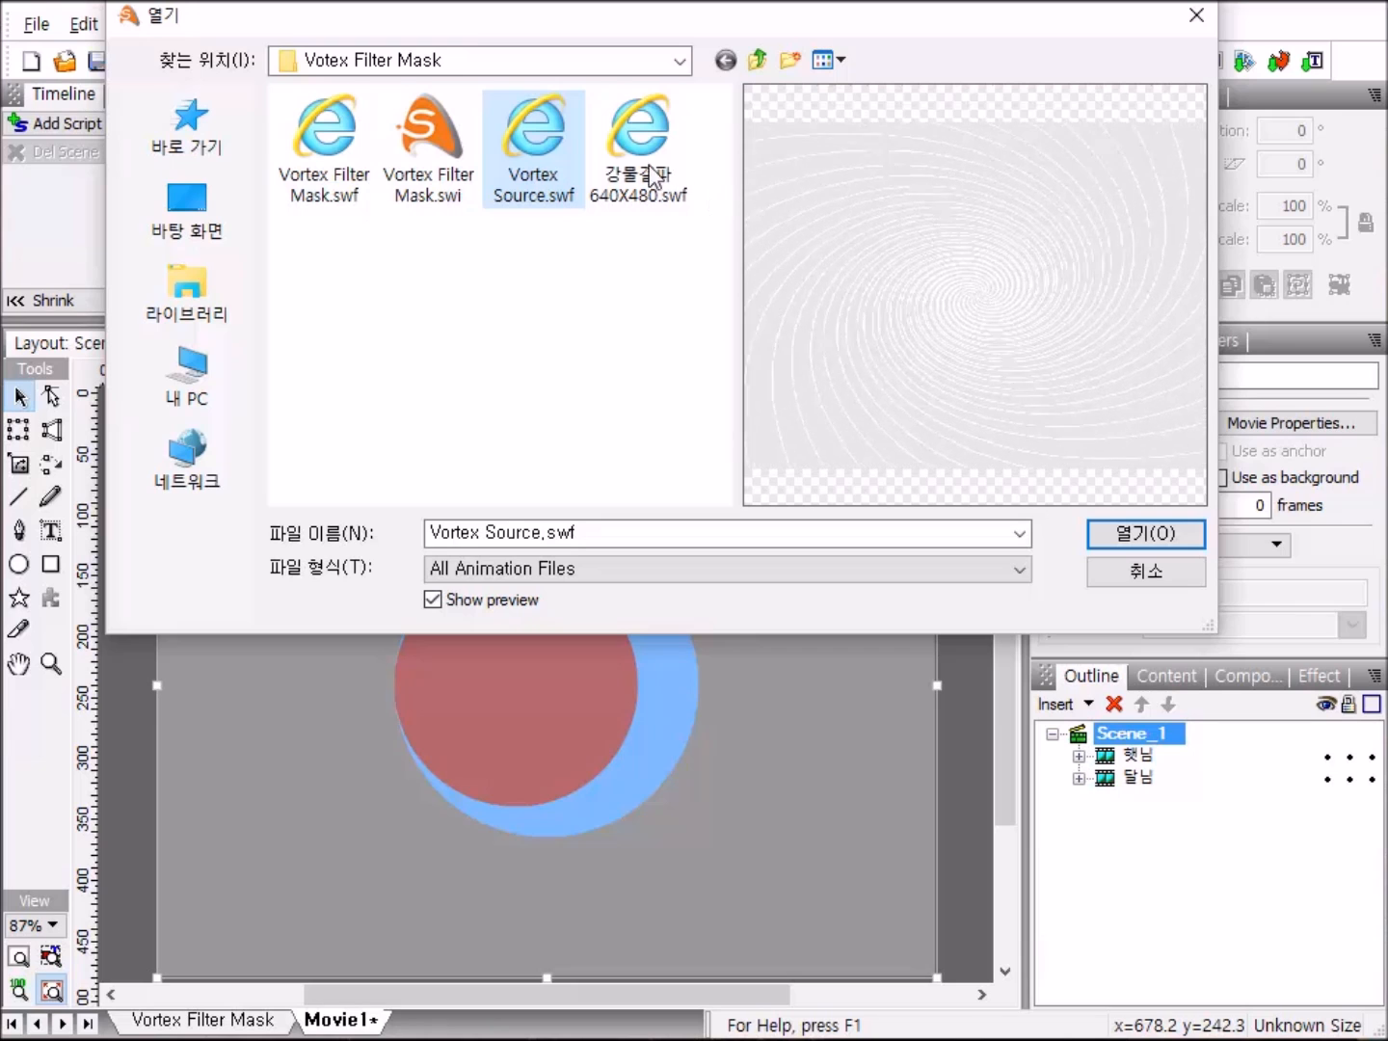
left_click(1141, 542)
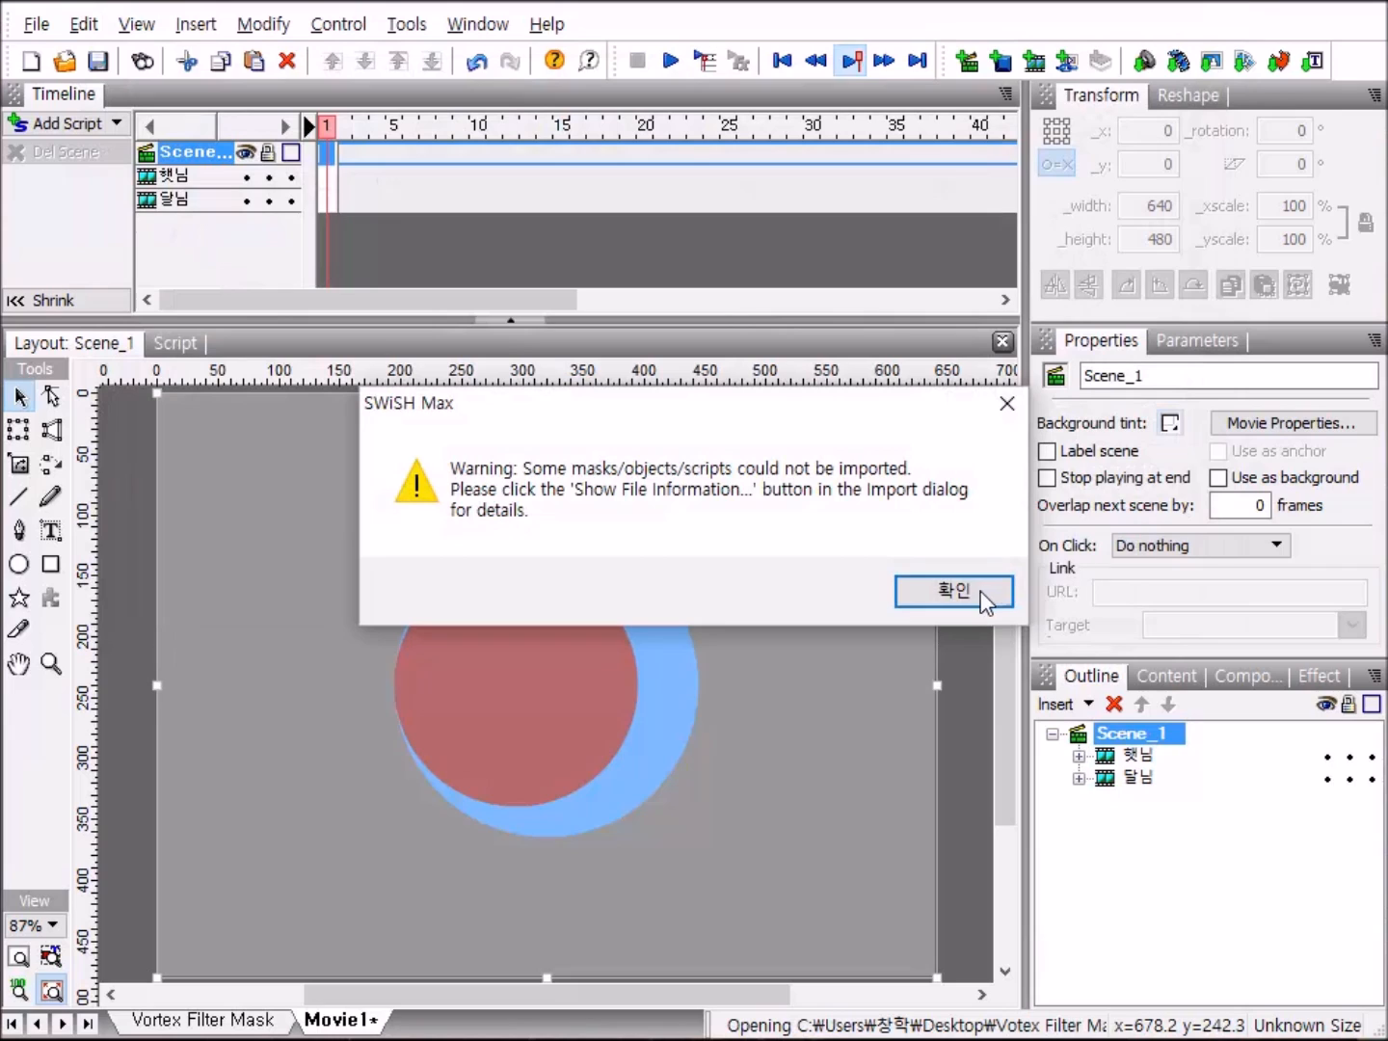
left_click(976, 590)
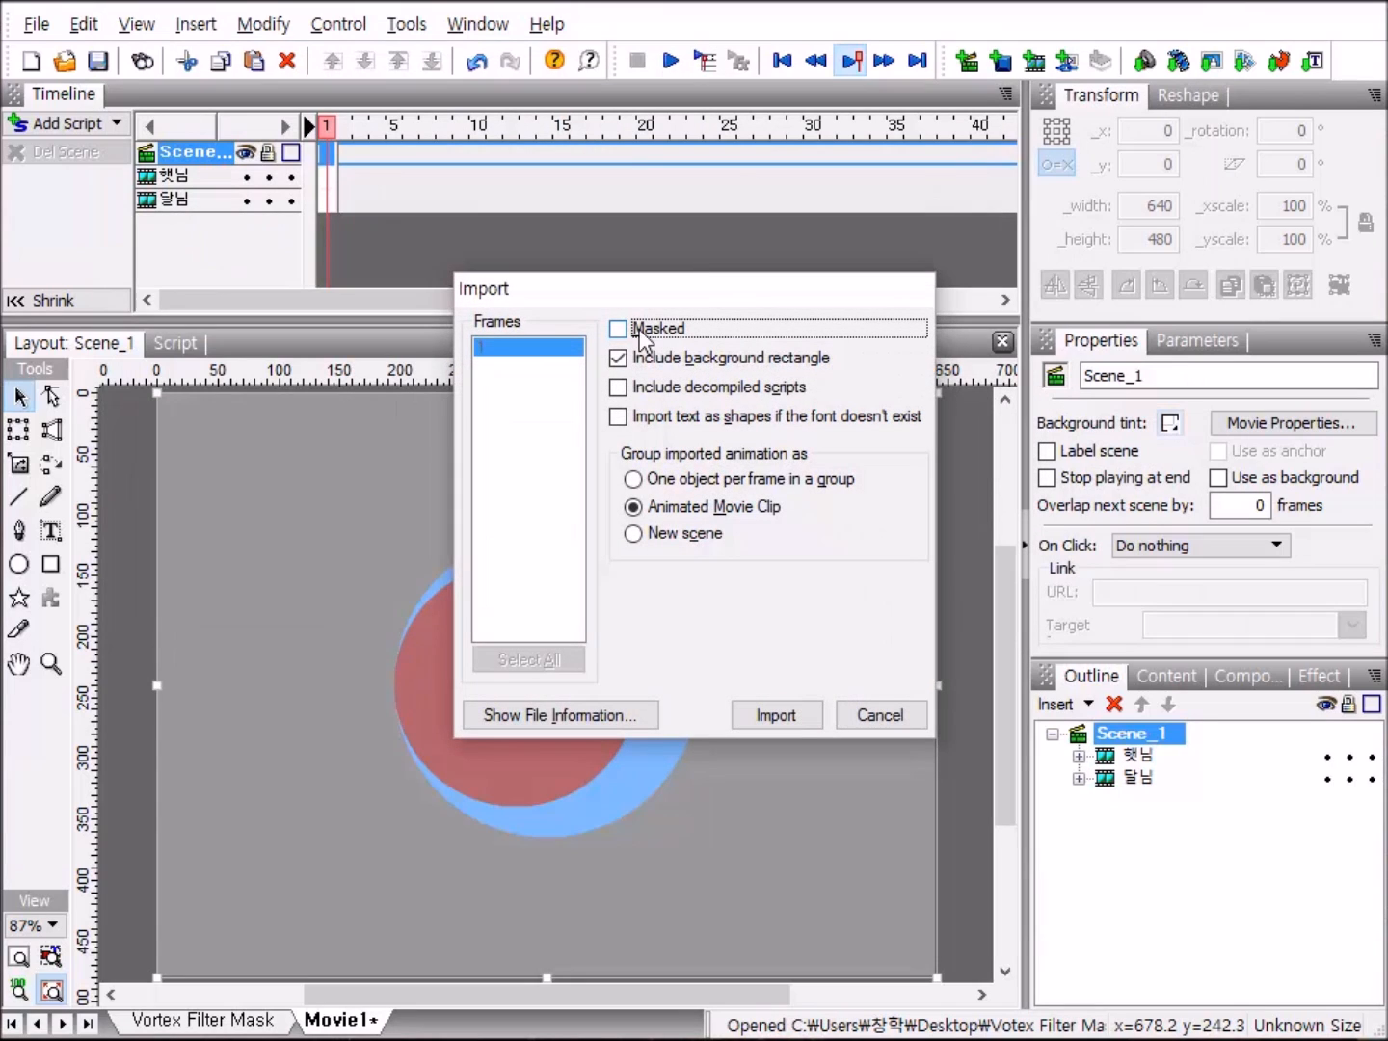
left_click(787, 722)
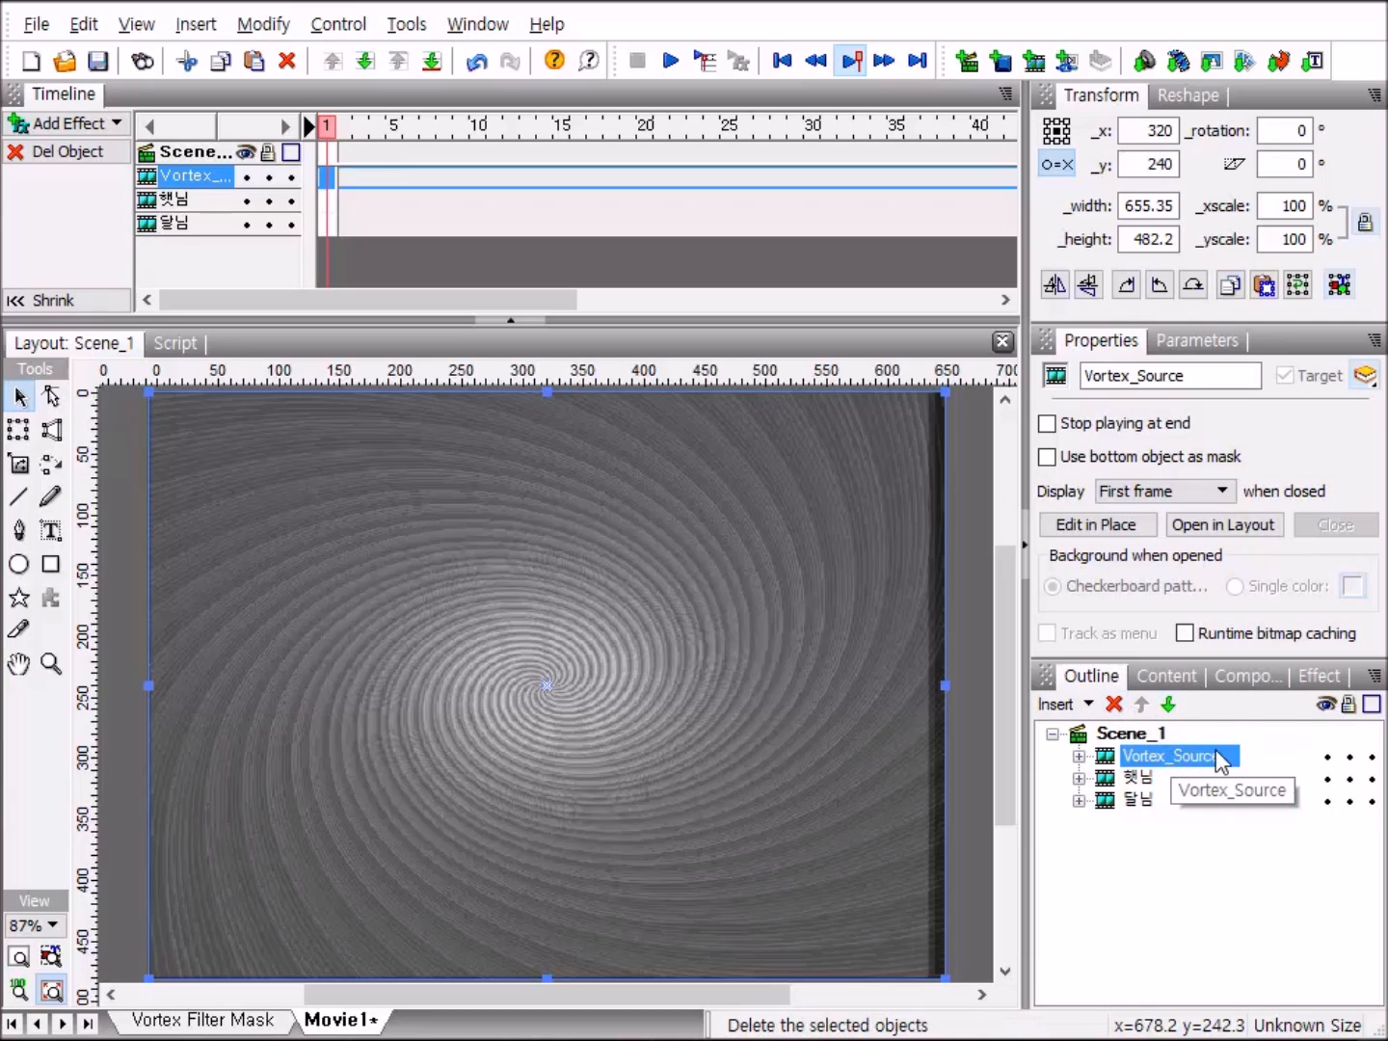
Select all the image shapes in the Vortex clip nested inside Vortex_Source and apply the Edges image effect to them.
left_click(1079, 757)
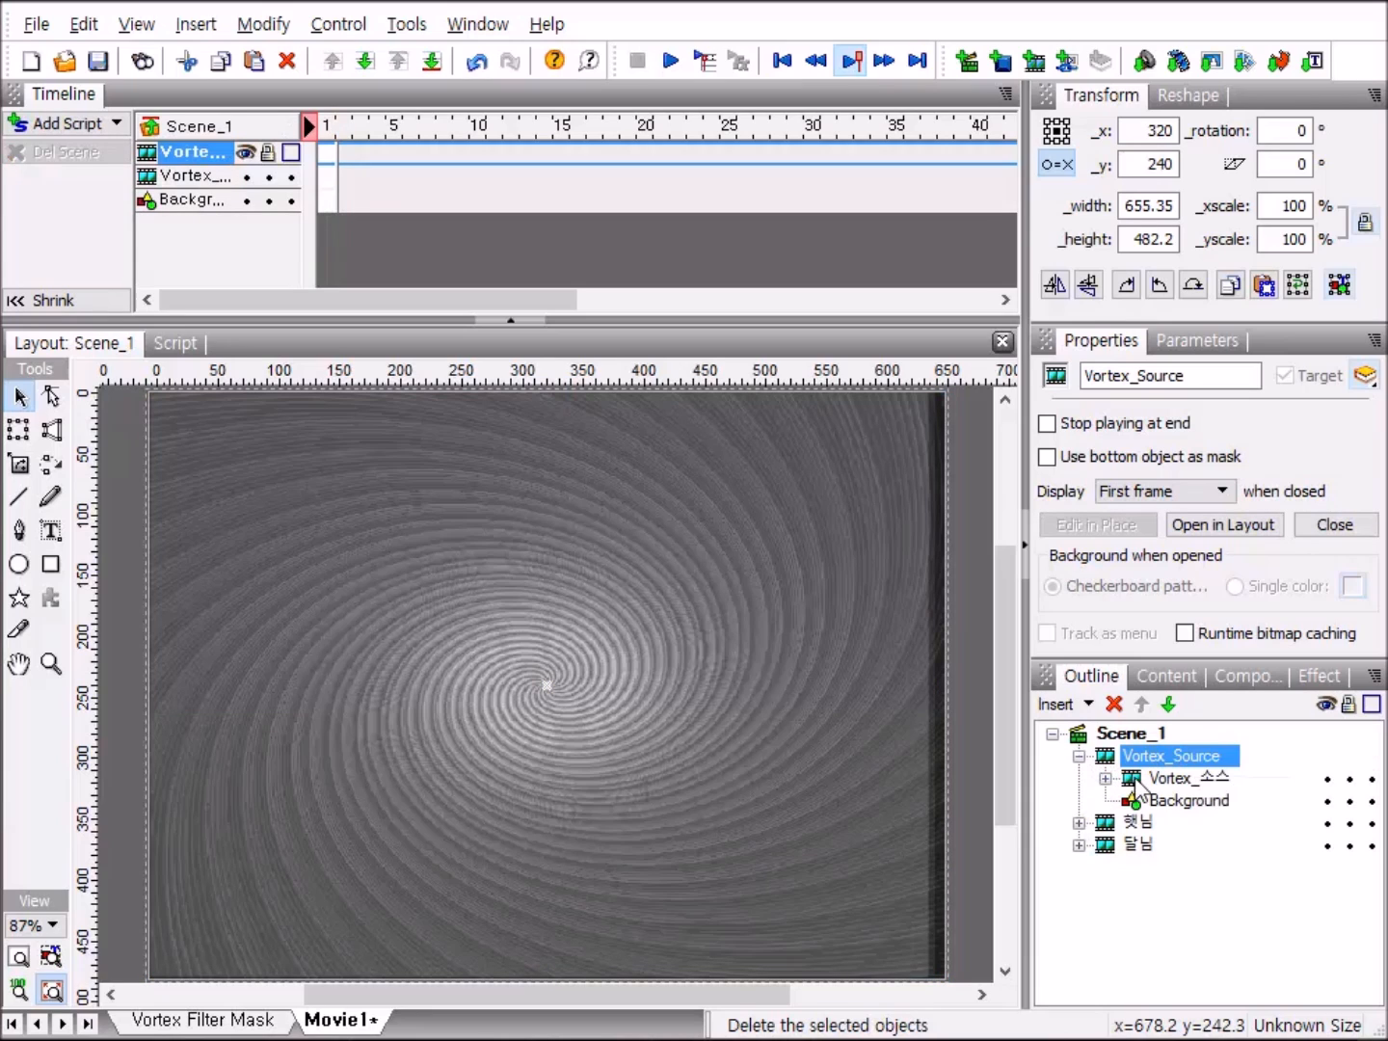
left_click(1106, 776)
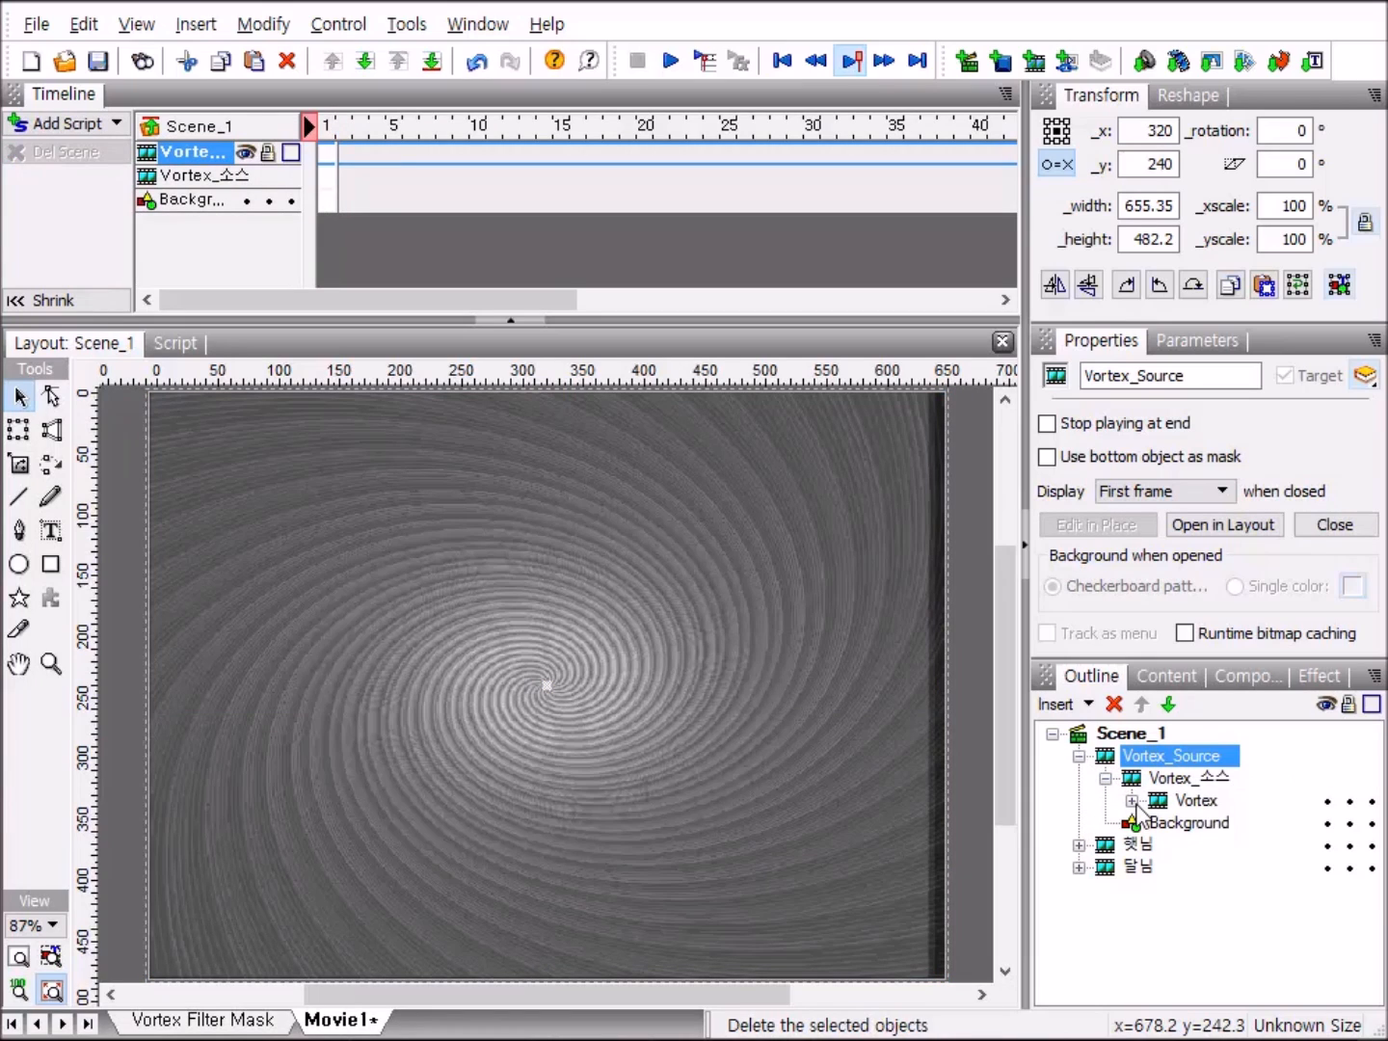
left_click(1132, 802)
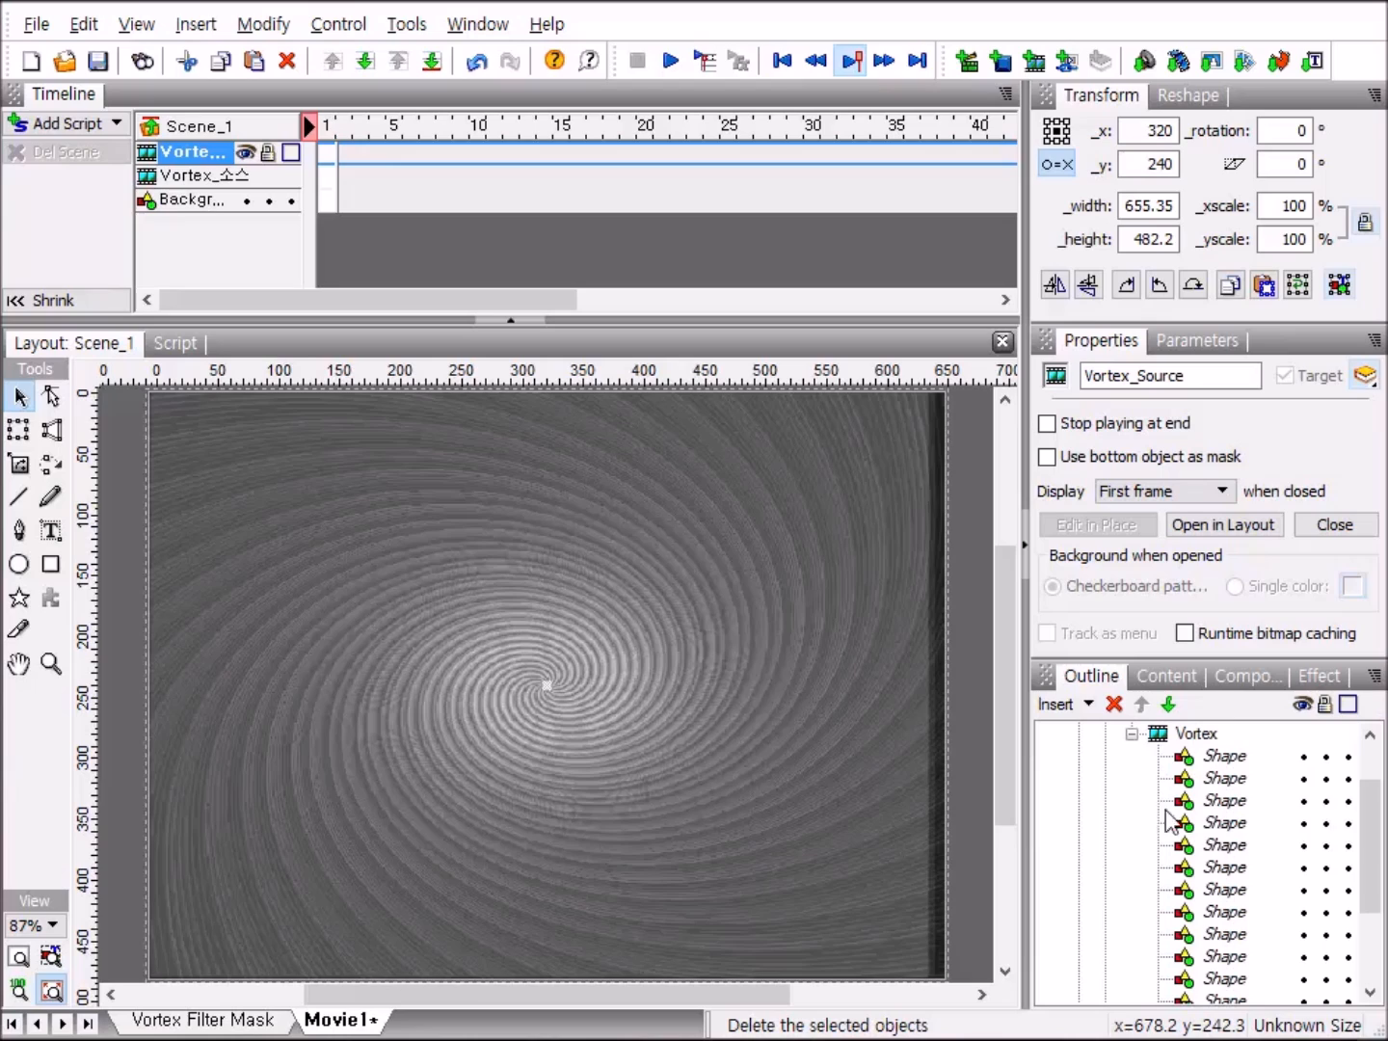
left_click(1238, 759)
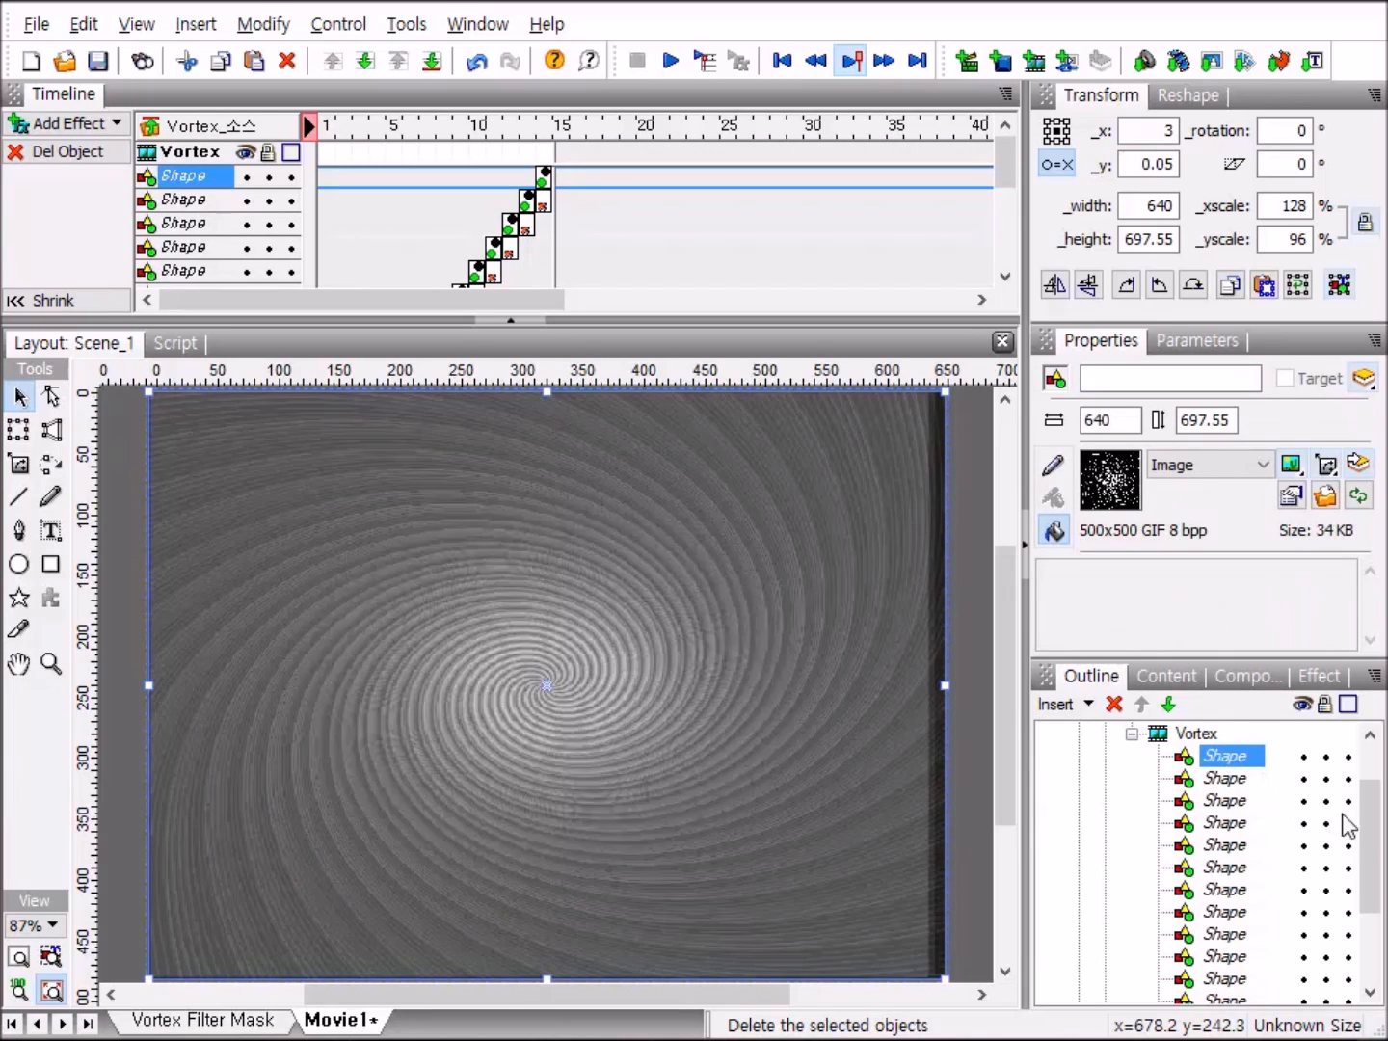
left_click_drag(1370, 861, 1375, 933)
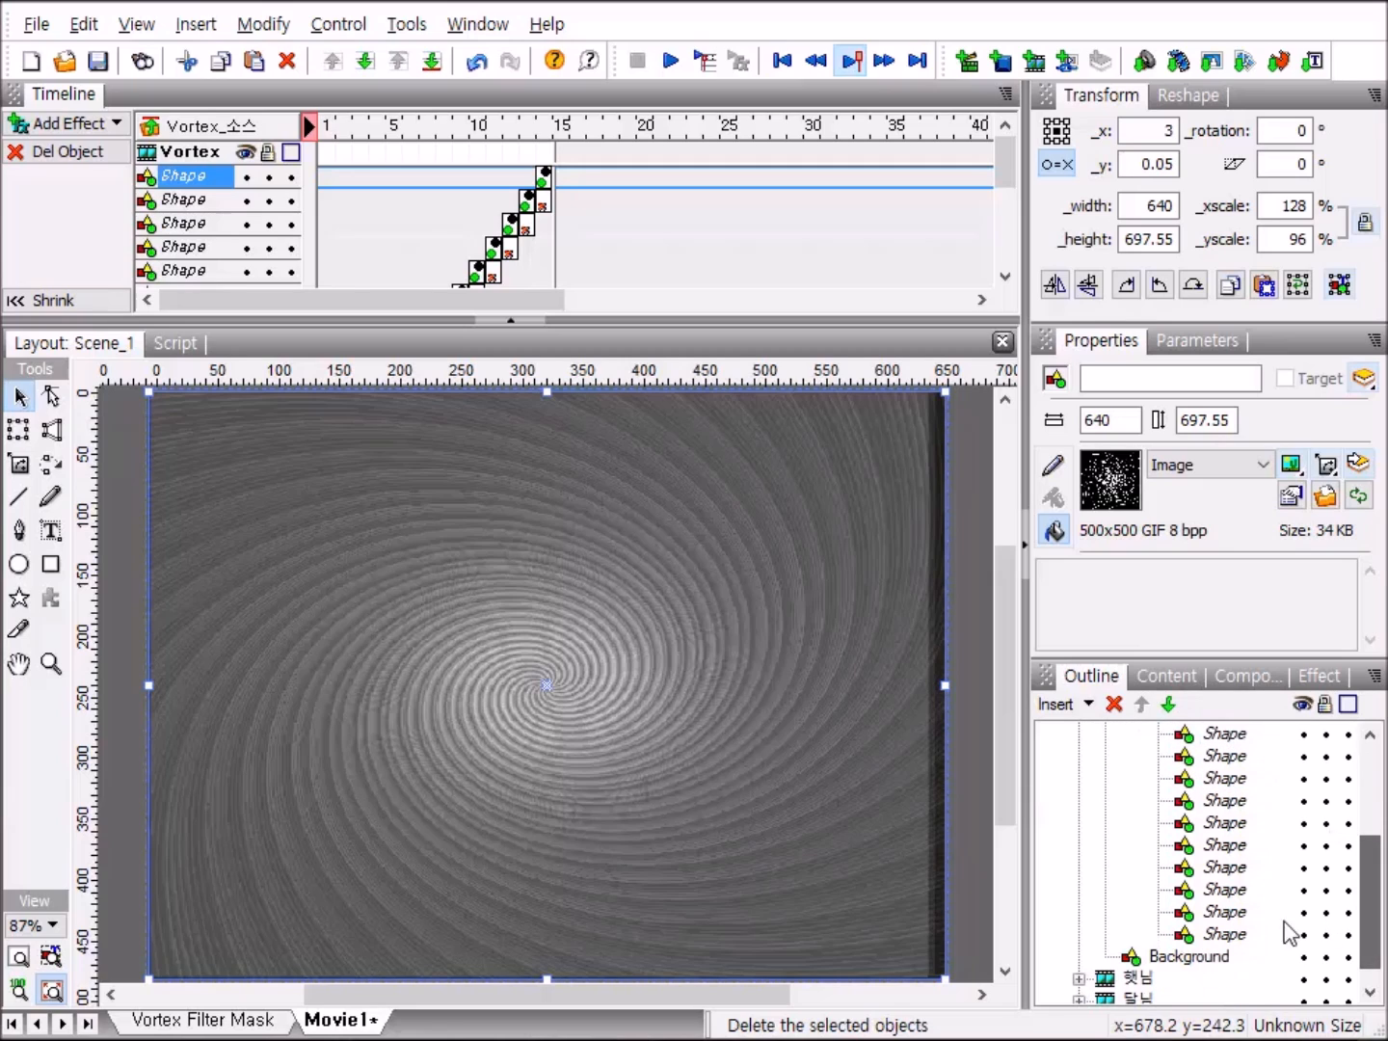
left_click(1235, 935, "shift")
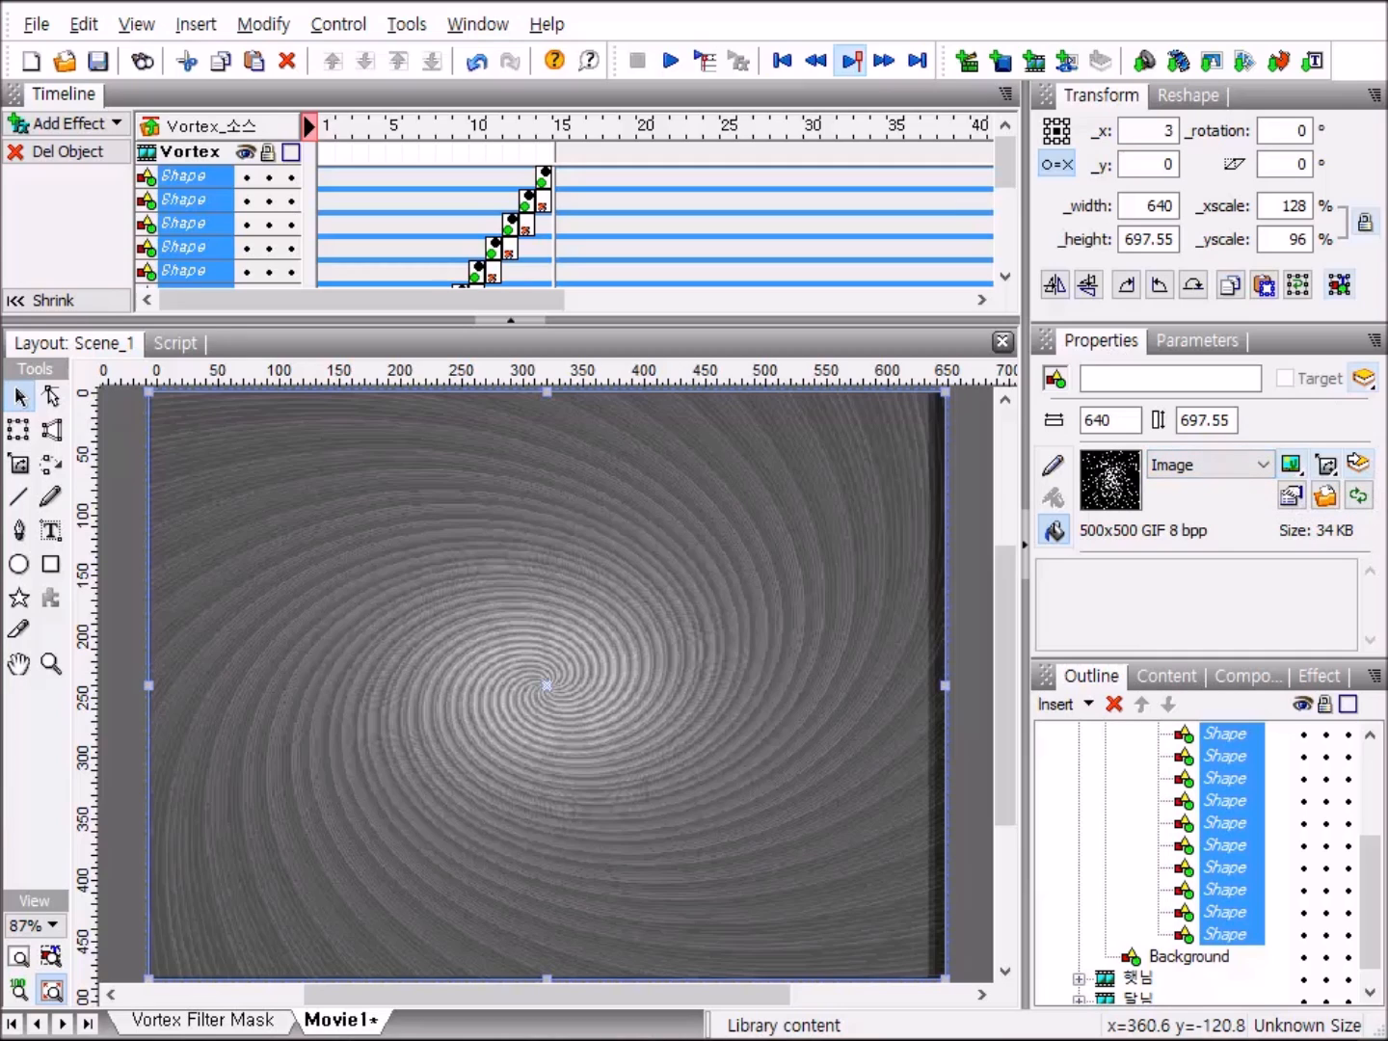
left_click(1288, 498)
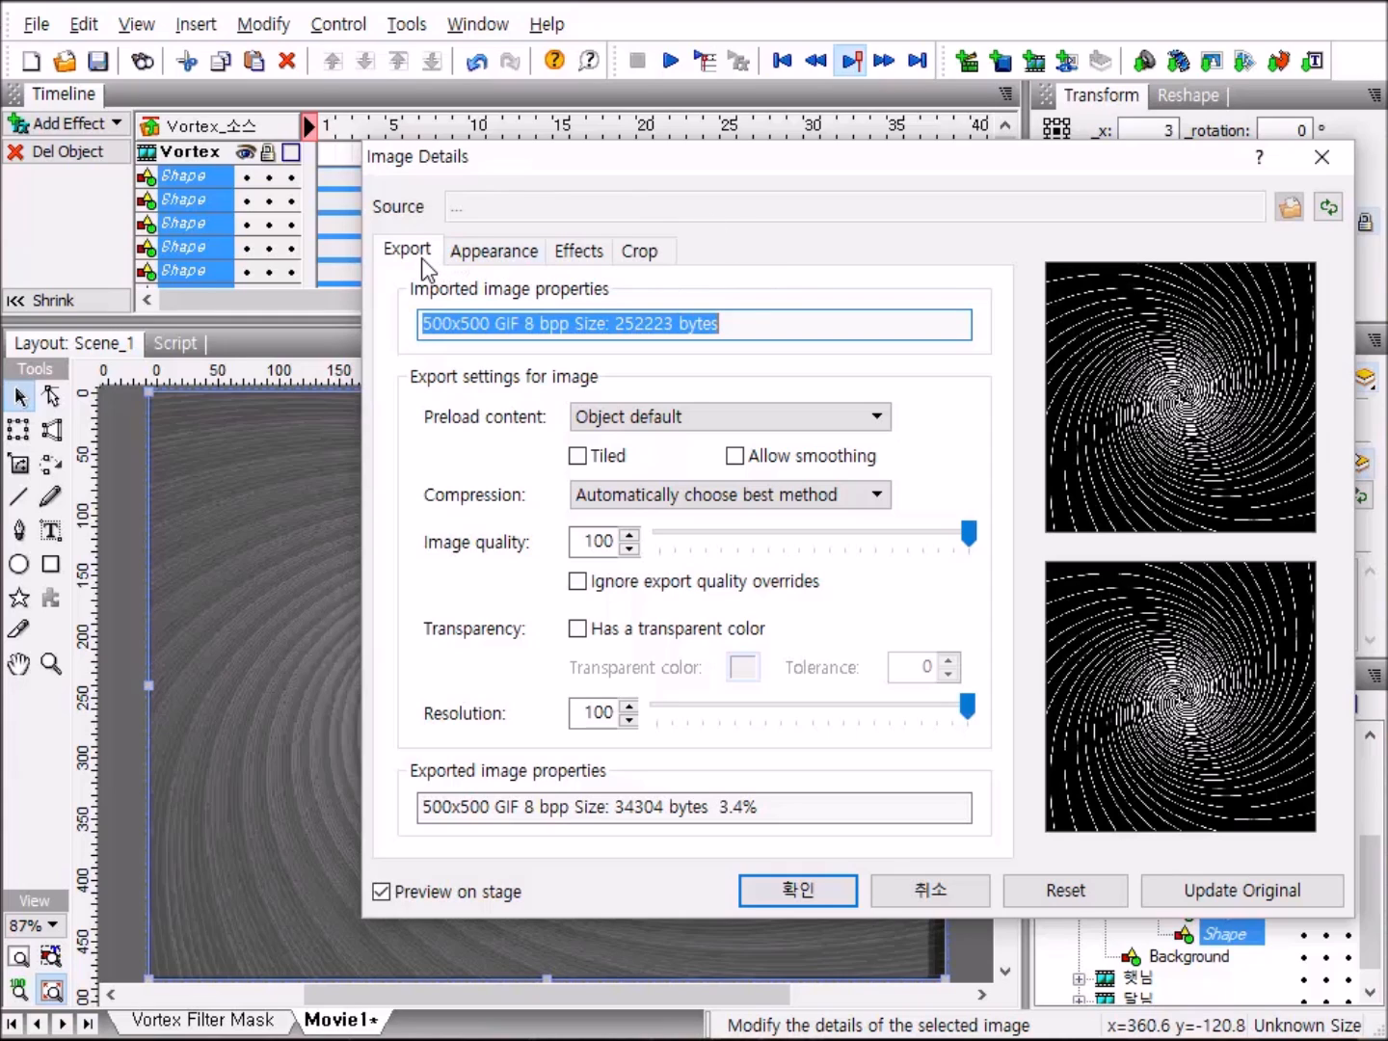
left_click(579, 252)
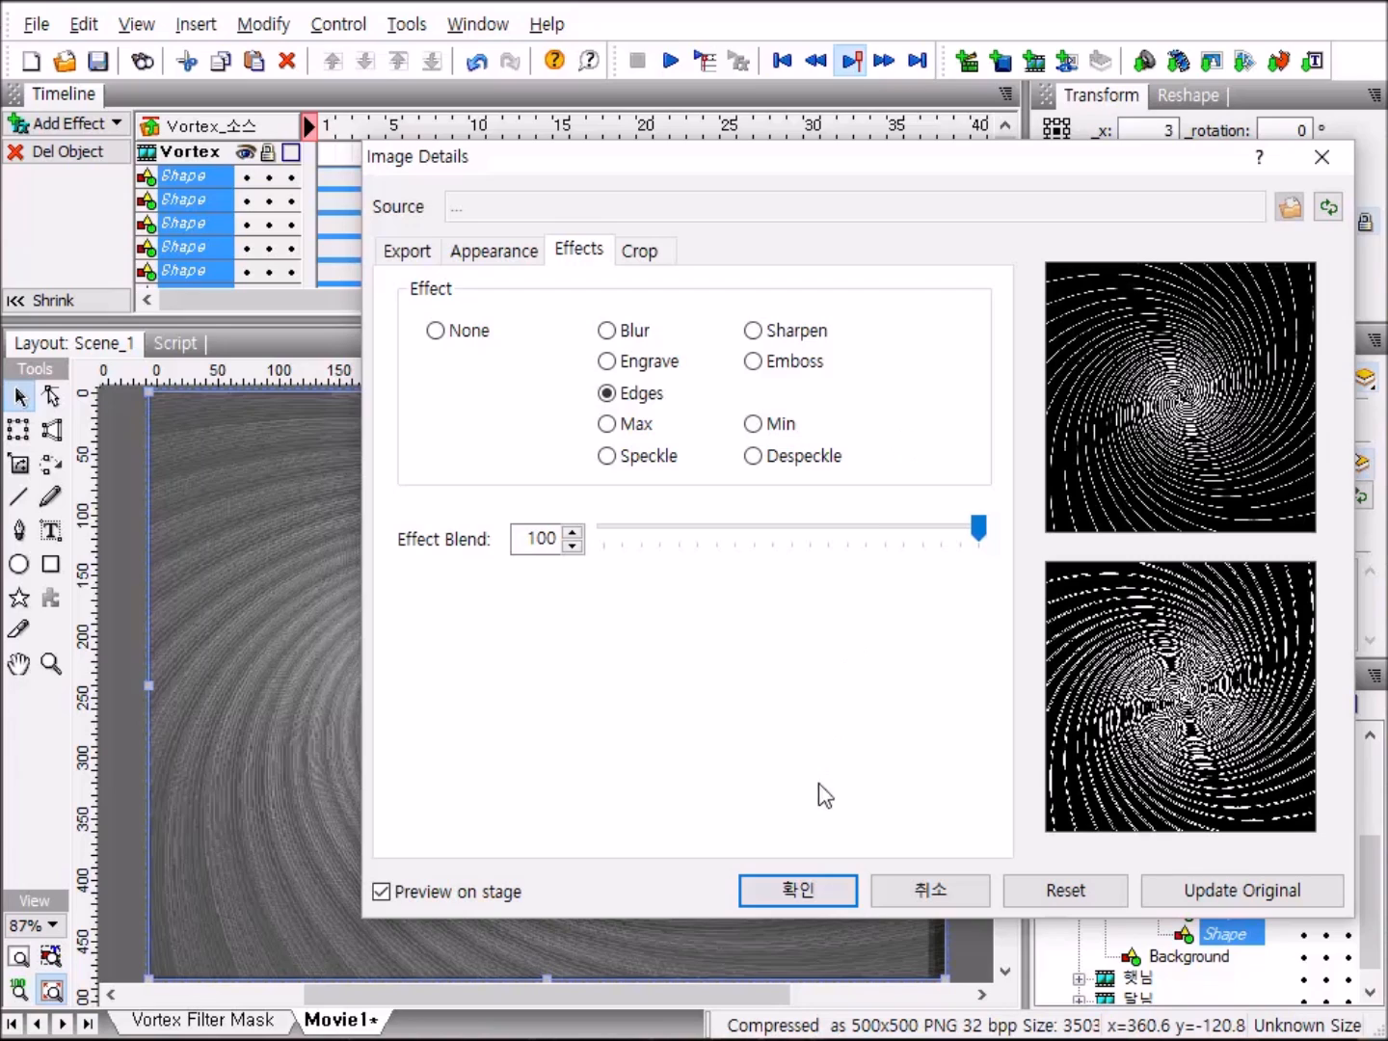
left_click(804, 891)
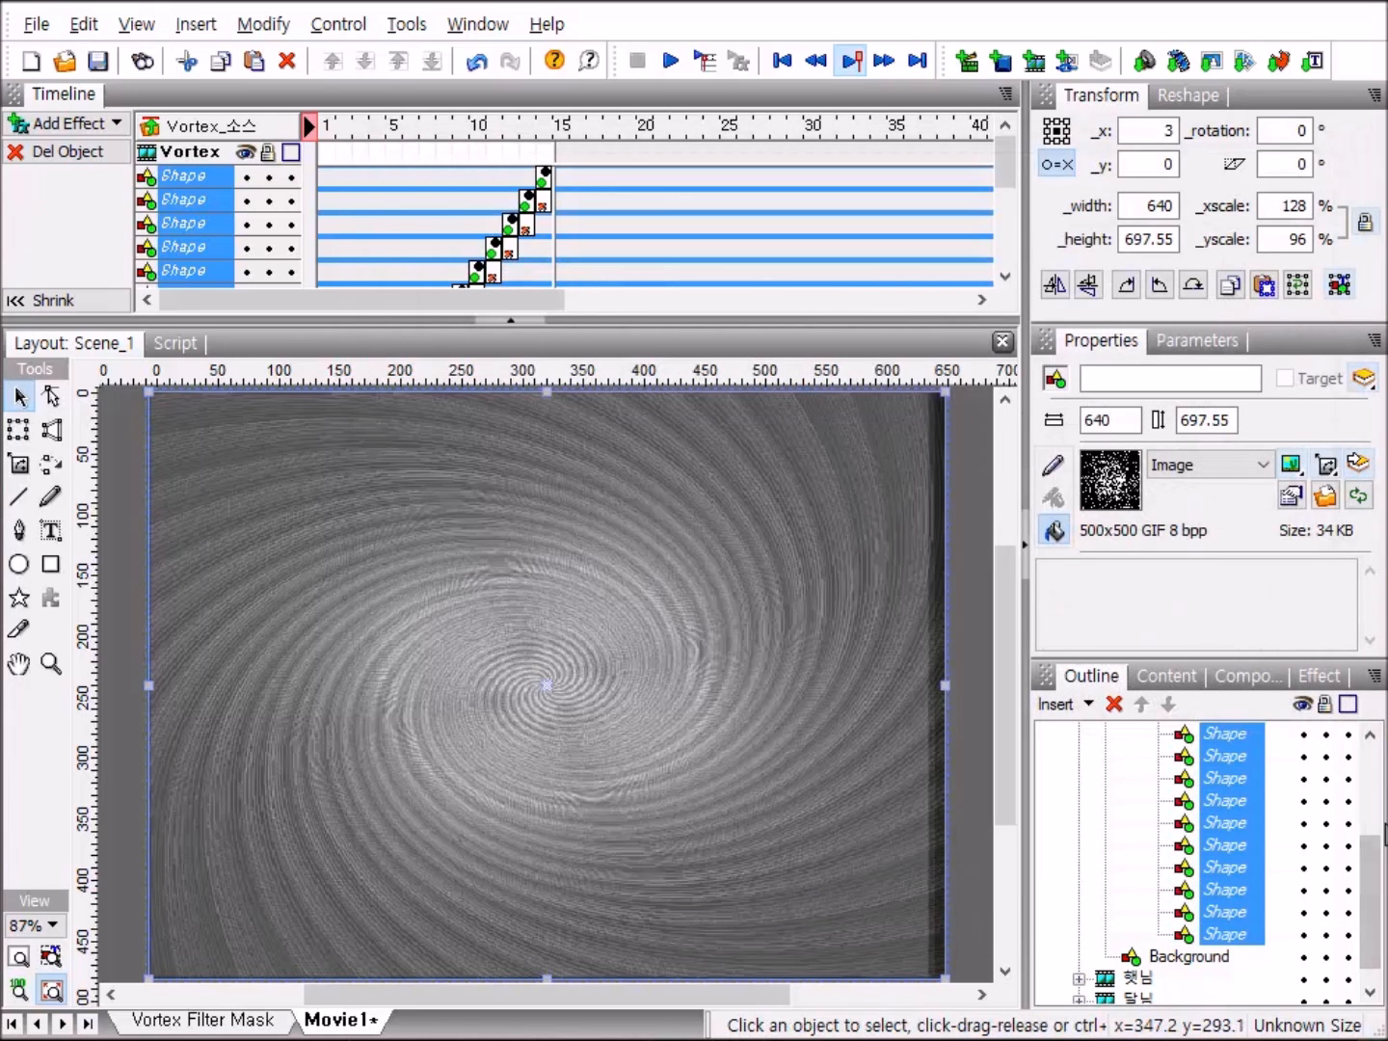
Collapse the nested clips back to Vortex_Source and make that clip use its bottom object as a mask.
scroll(1380, 821, "up", 1)
left_click_drag(1380, 821, 1383, 748)
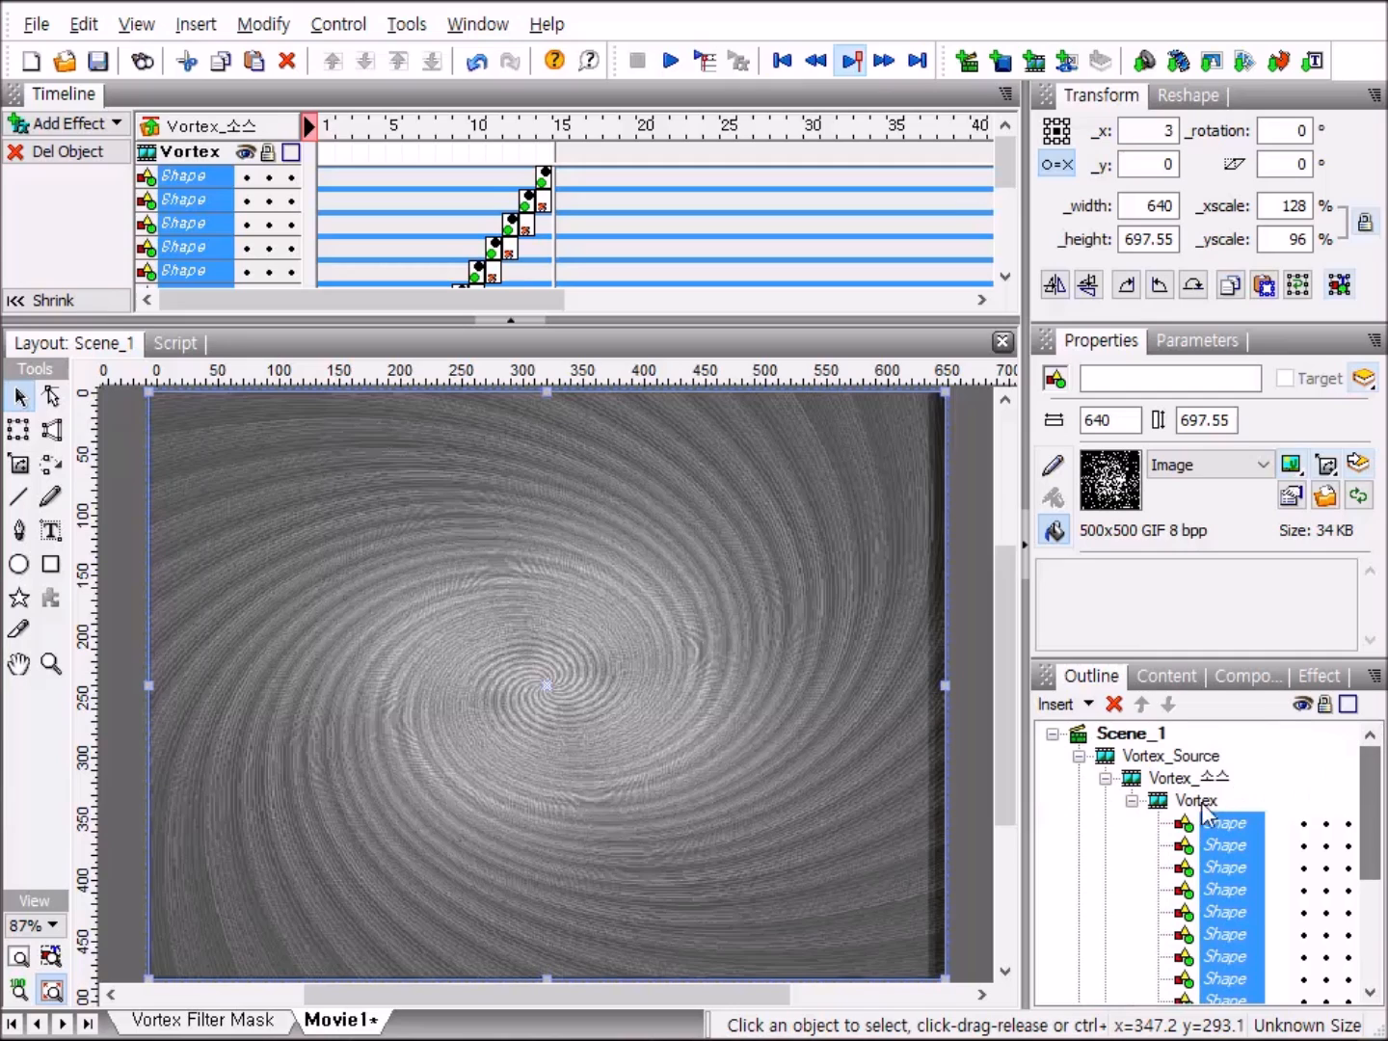
left_click(1132, 803)
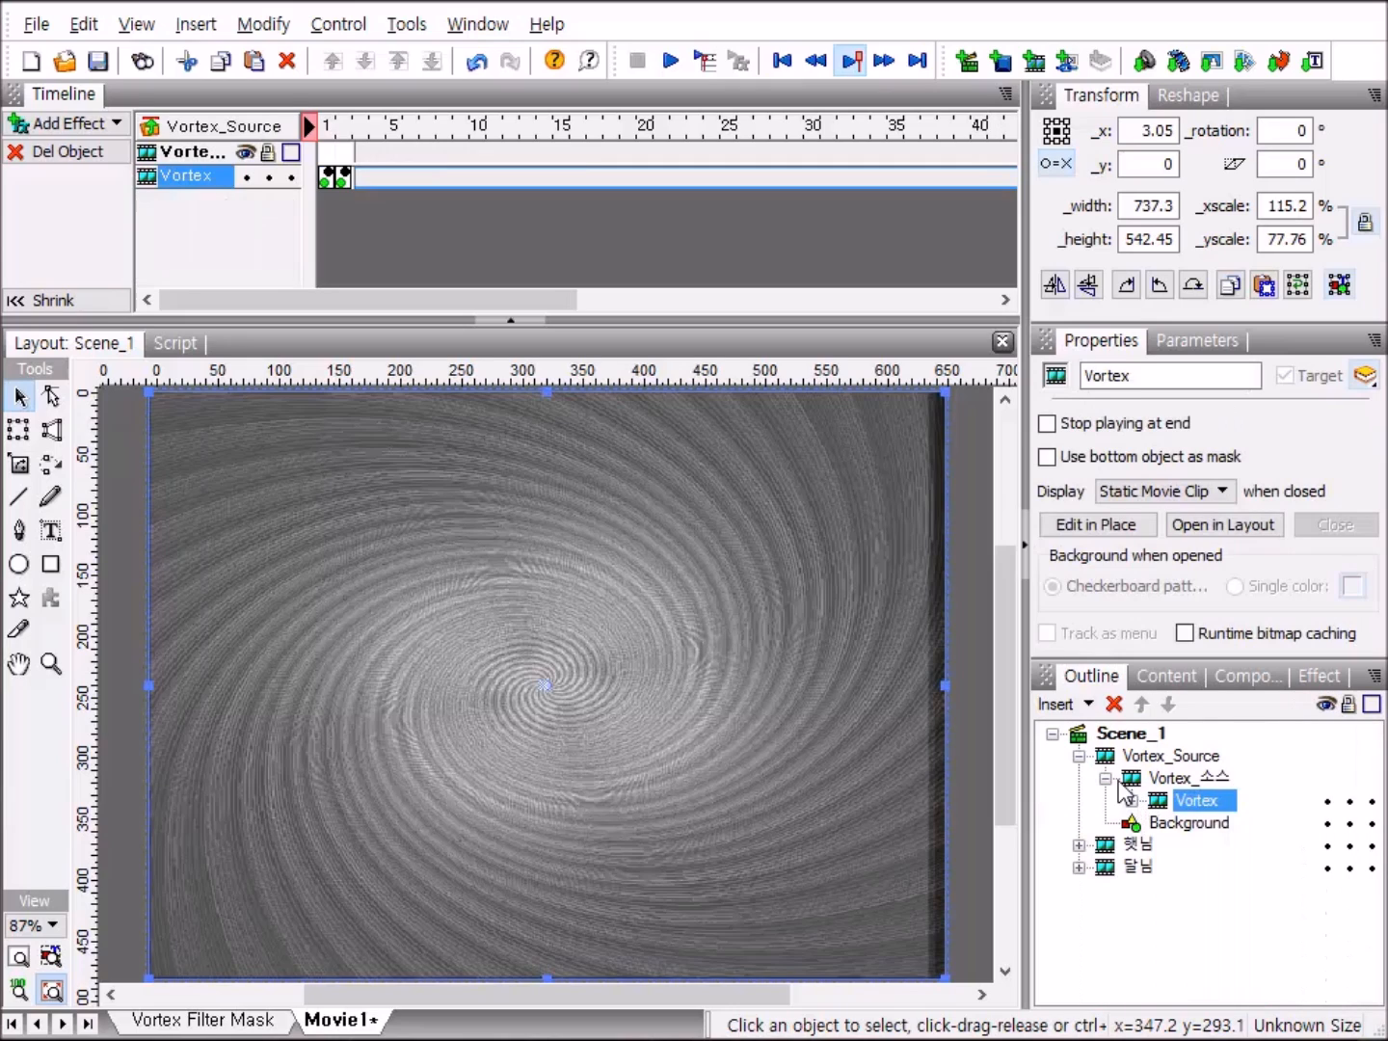
left_click(1106, 778)
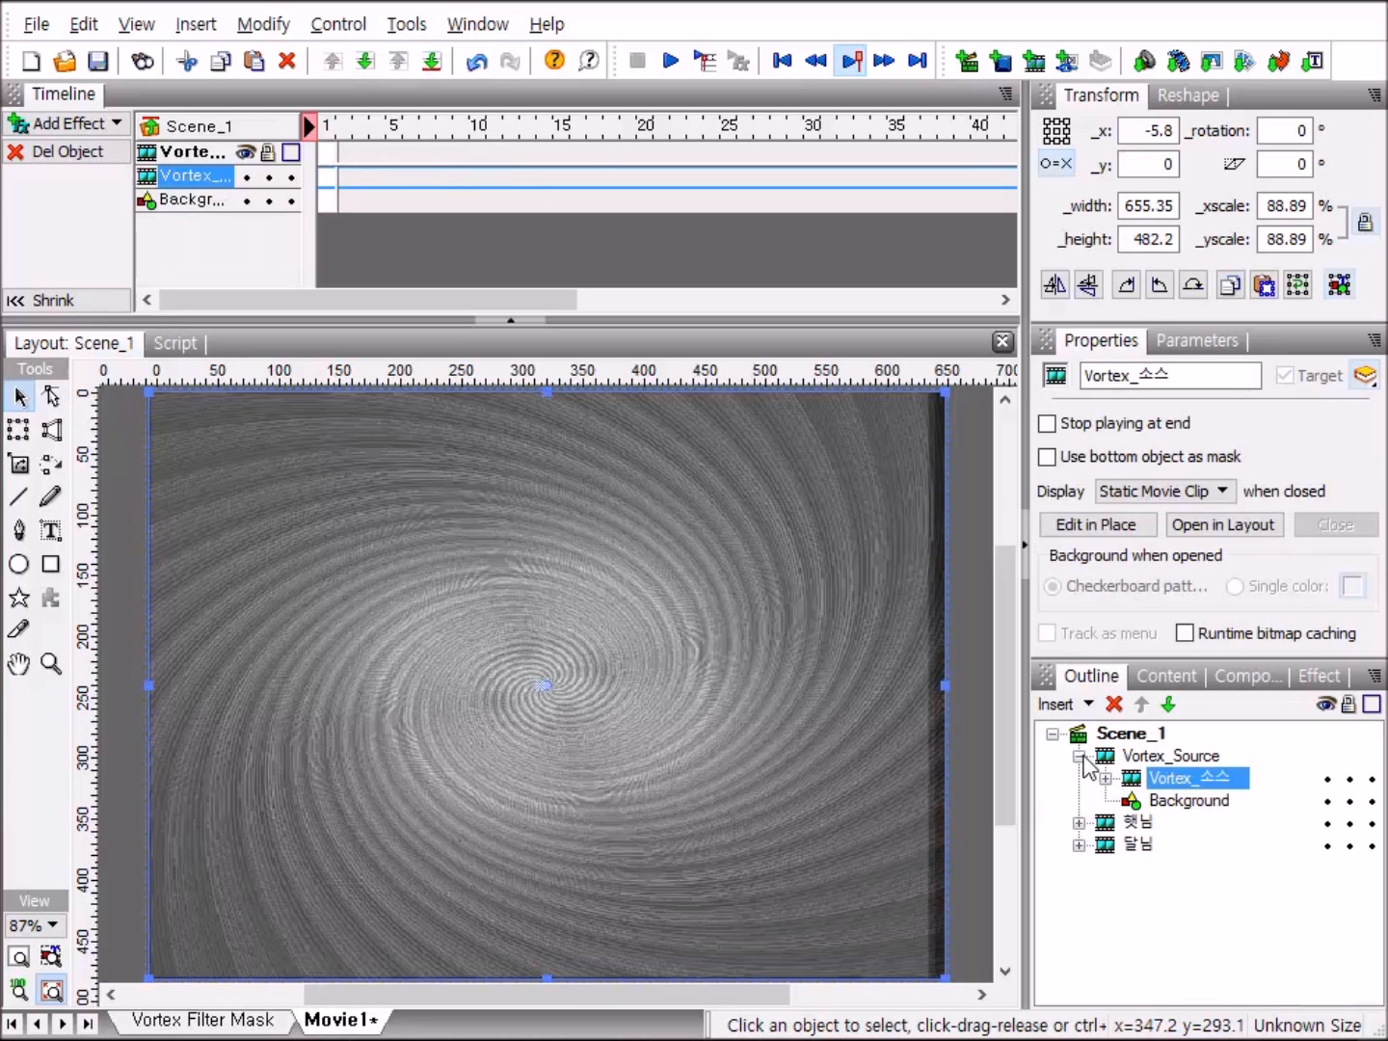
left_click(1079, 756)
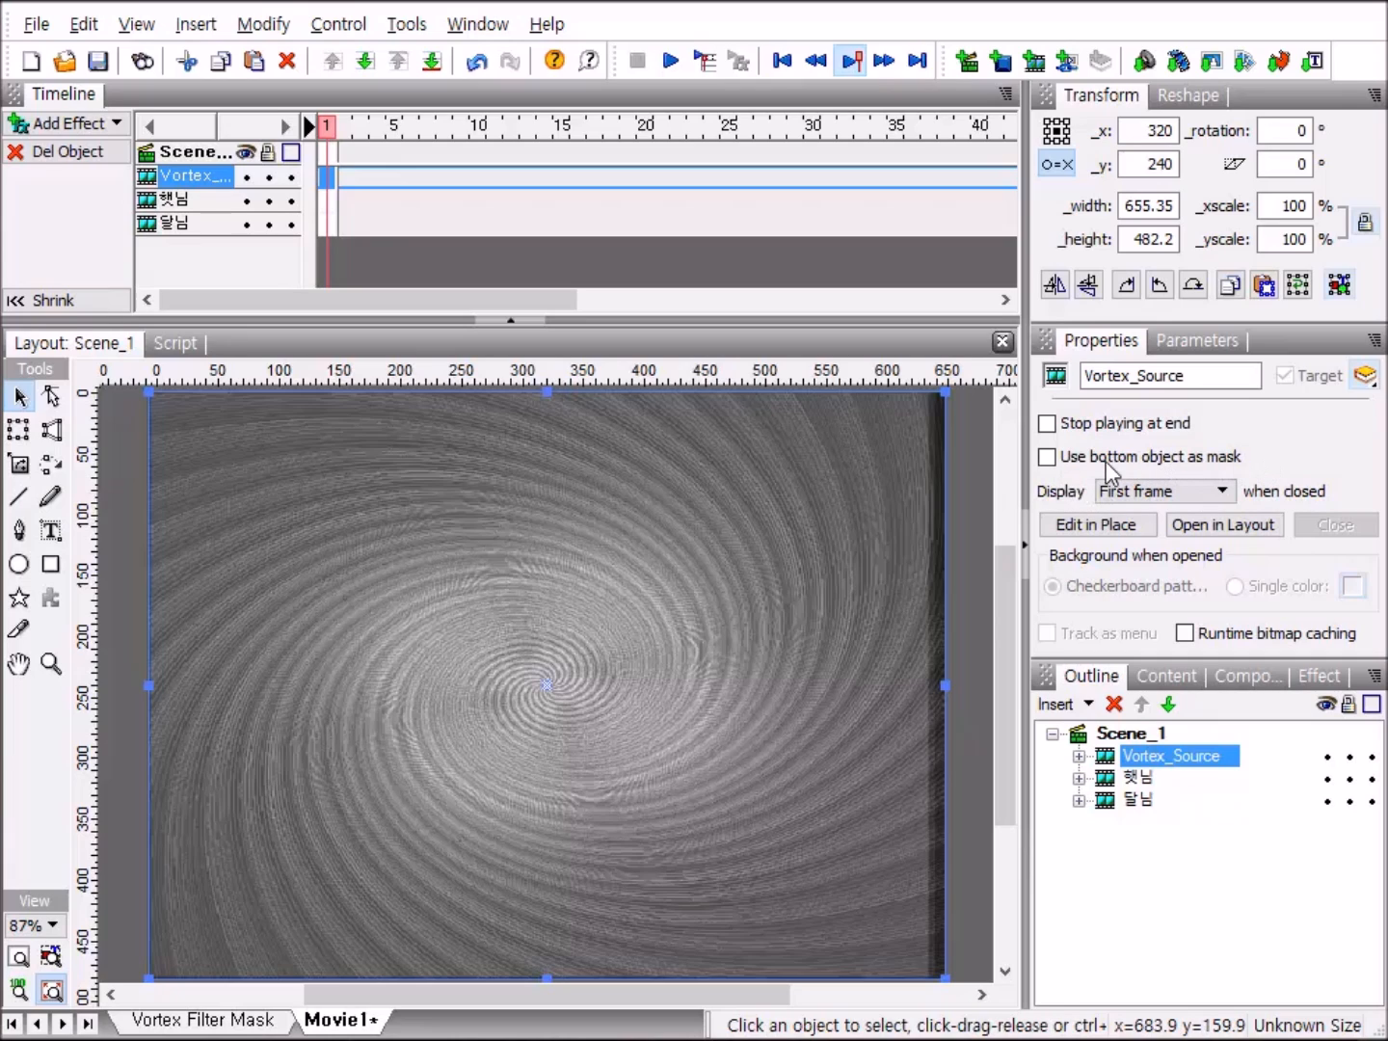
left_click(1047, 458)
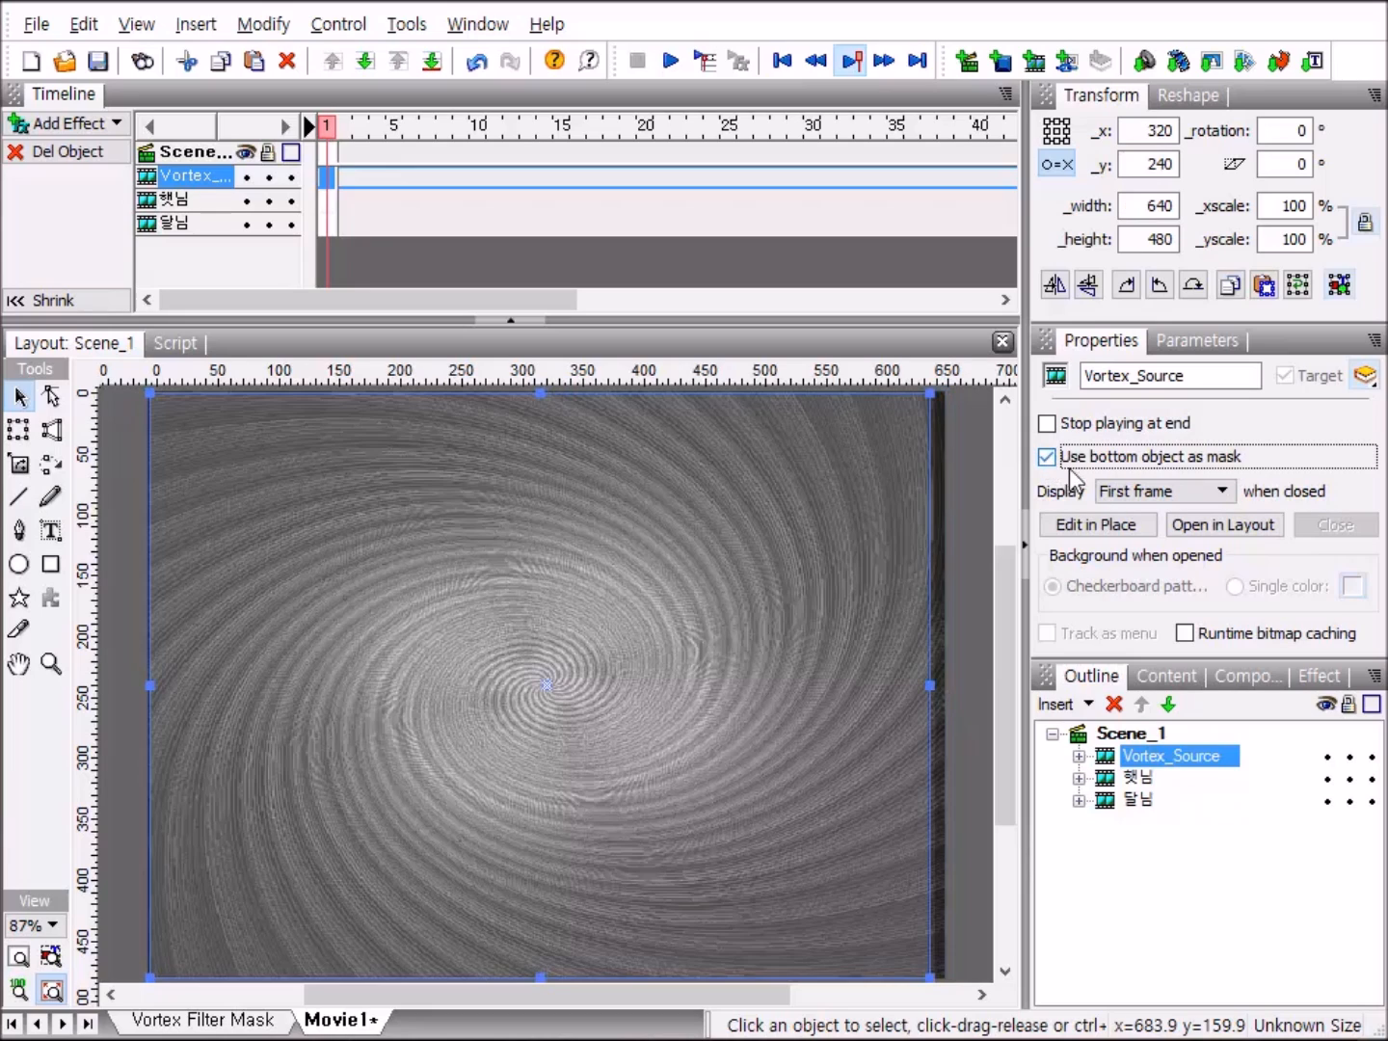
Send Vortex_Source behind the 햇님 and 달님 clips, then play the movie to check the effect and stop playback.
left_click(1167, 708)
left_click(1169, 708)
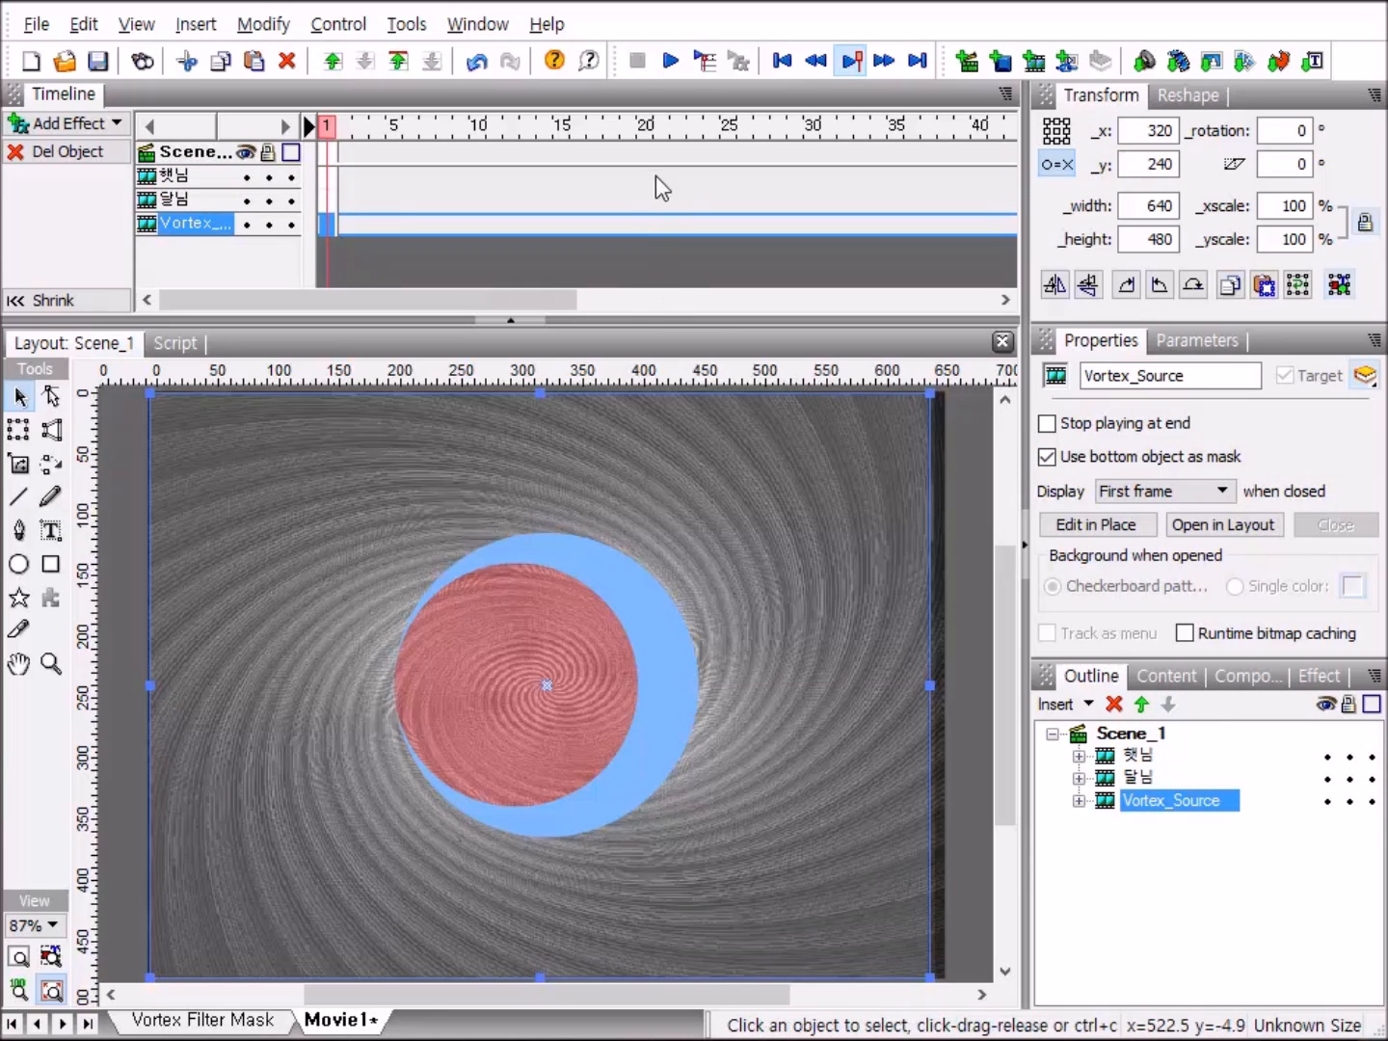
left_click(671, 64)
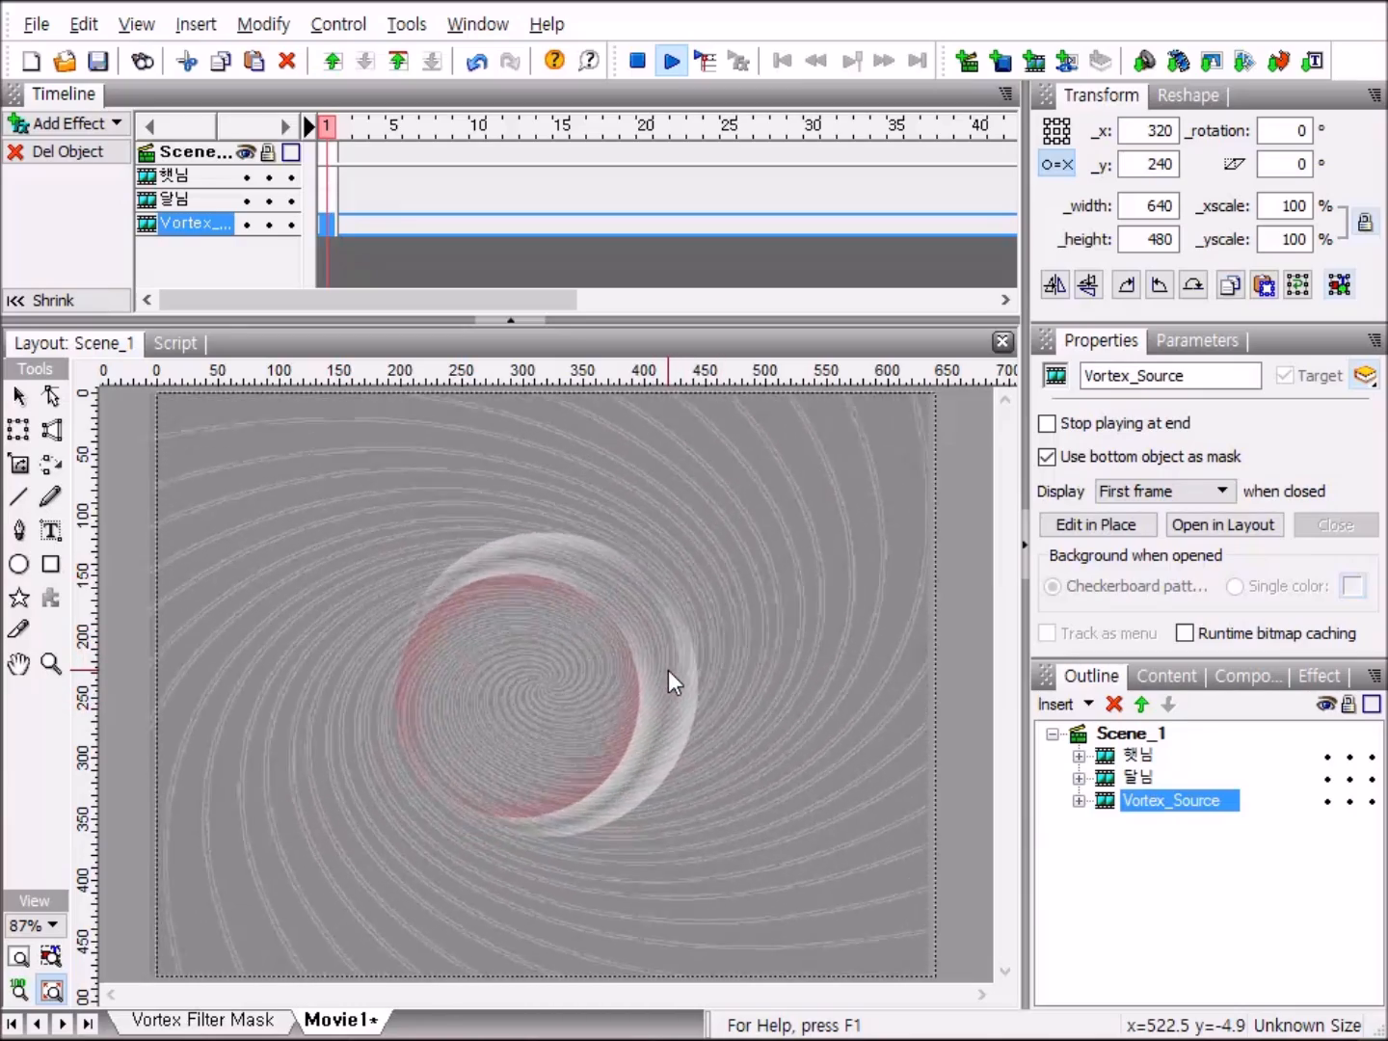
left_click(636, 63)
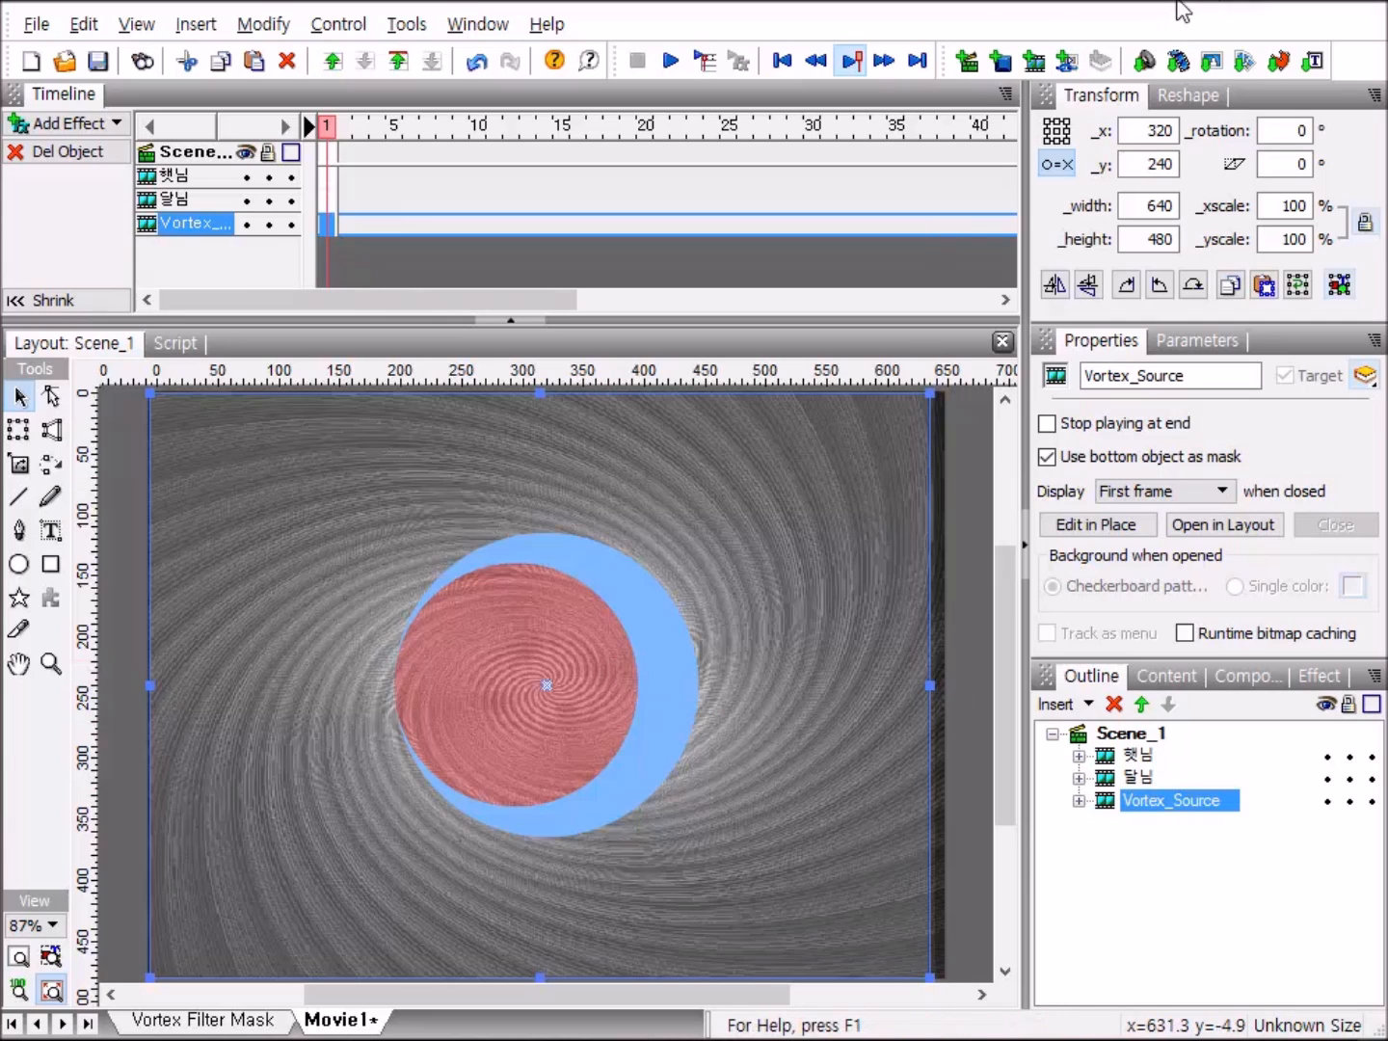
Import the images 1.JPG and 2.JPG together into Scene_1.
left_click(1210, 64)
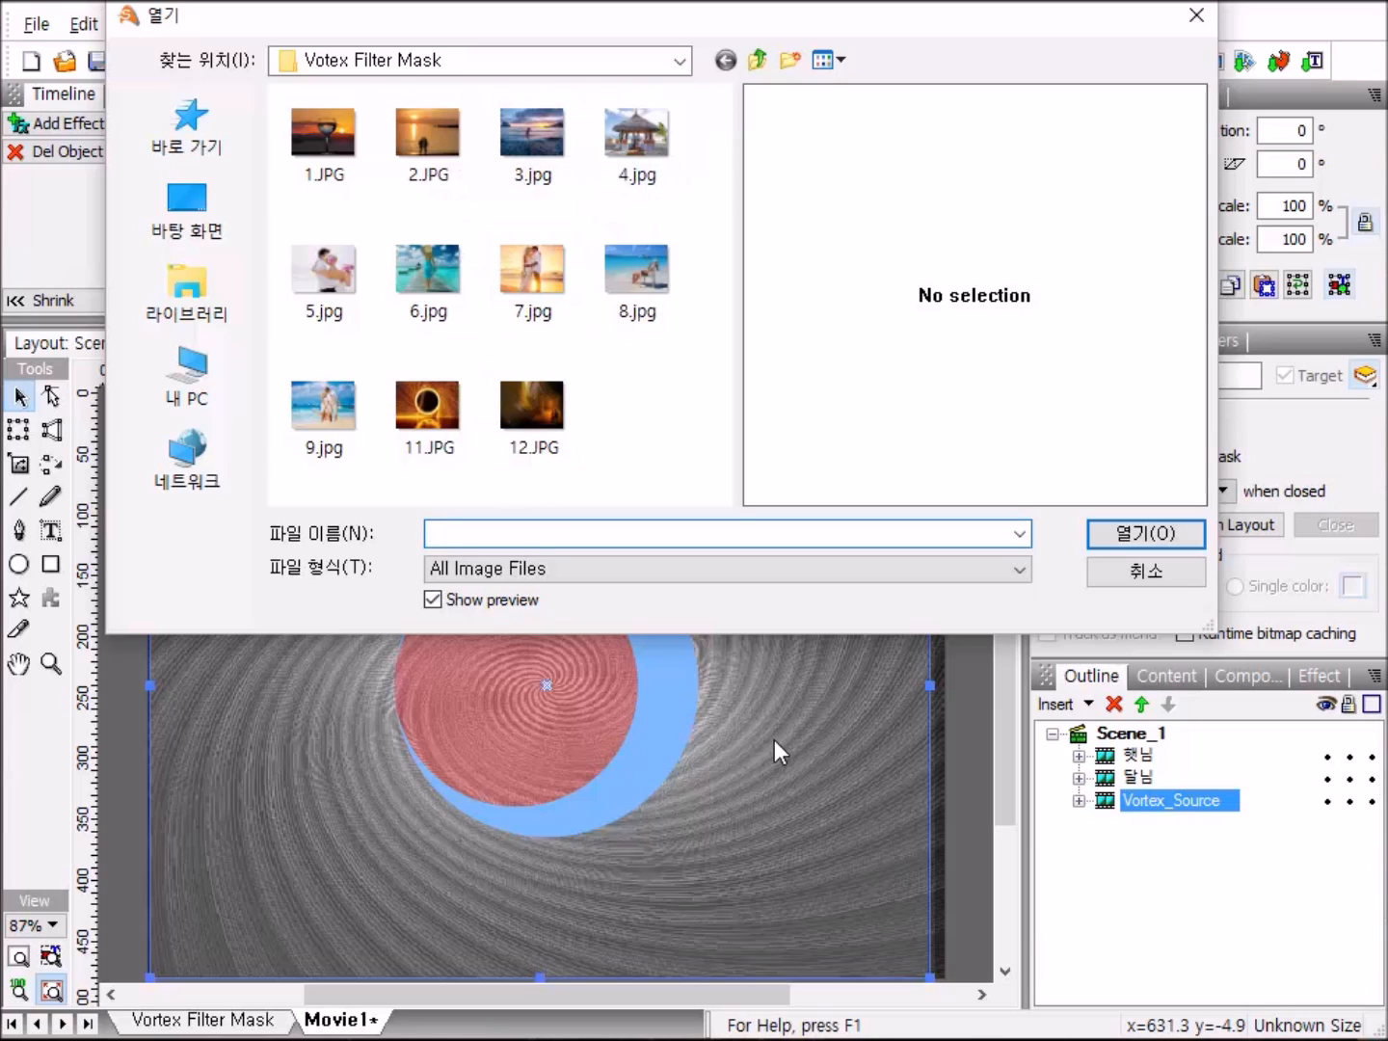
left_click(336, 143)
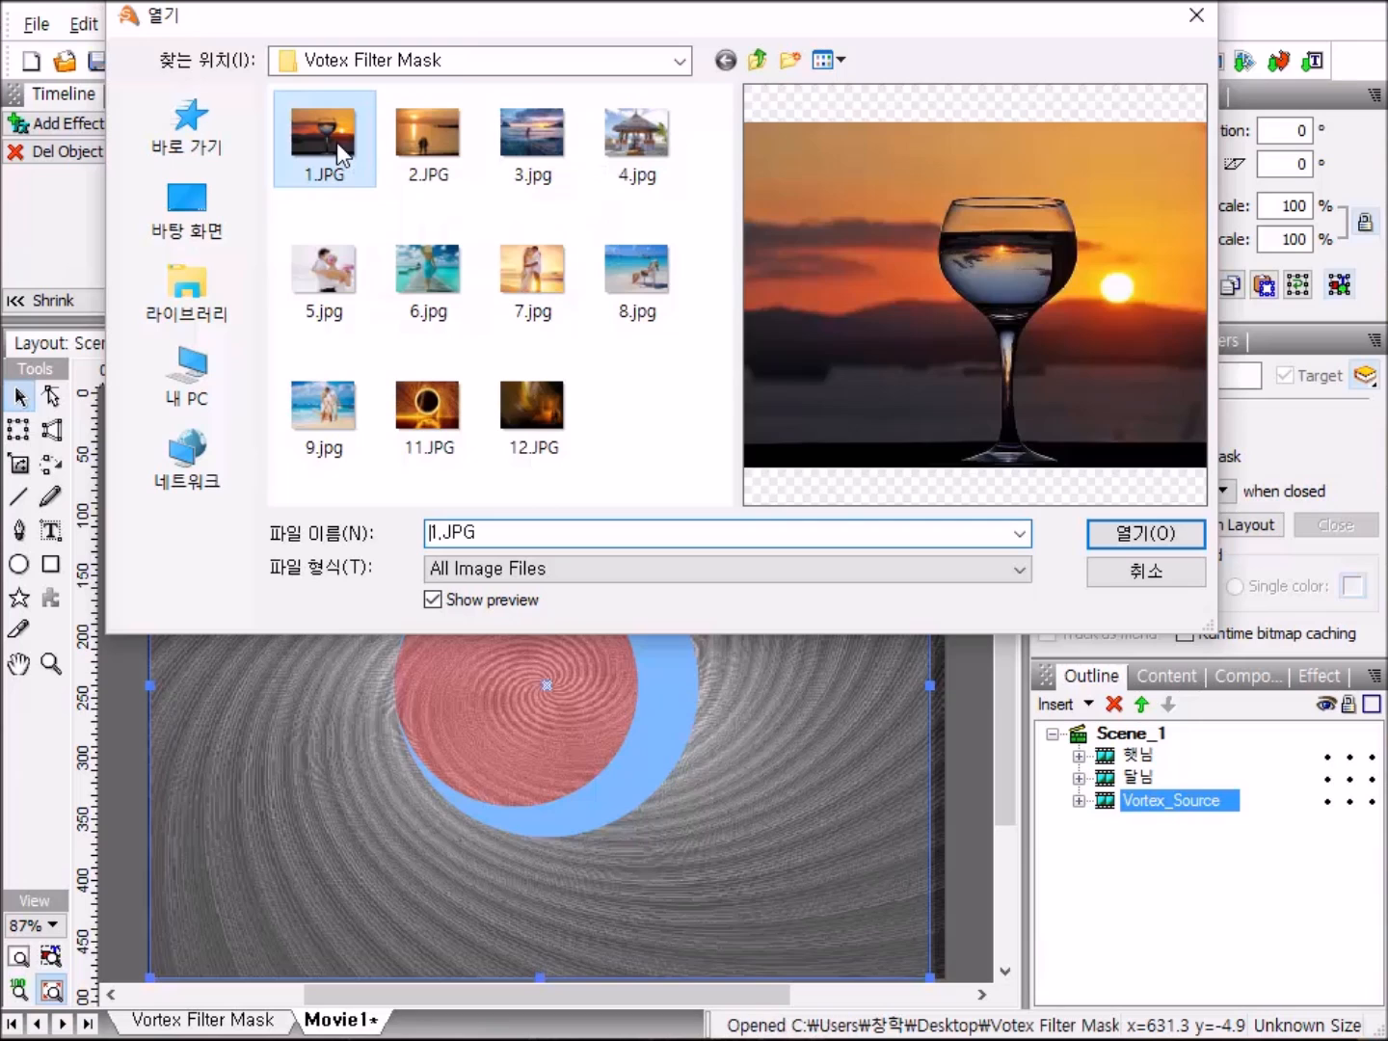
left_click(430, 141, "ctrl")
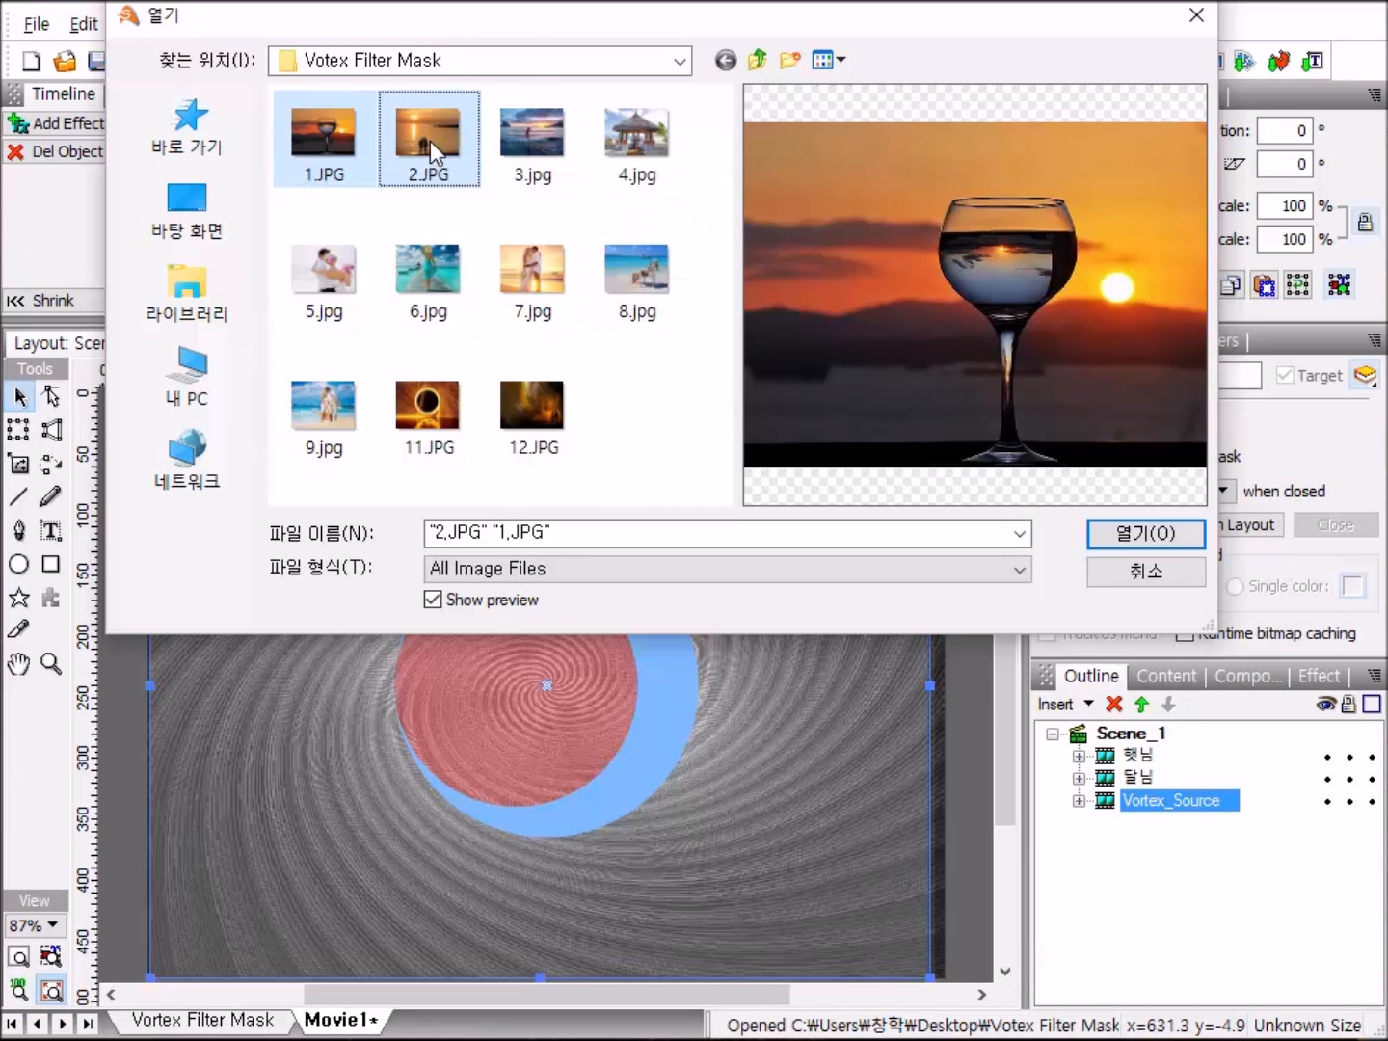
key("Return")
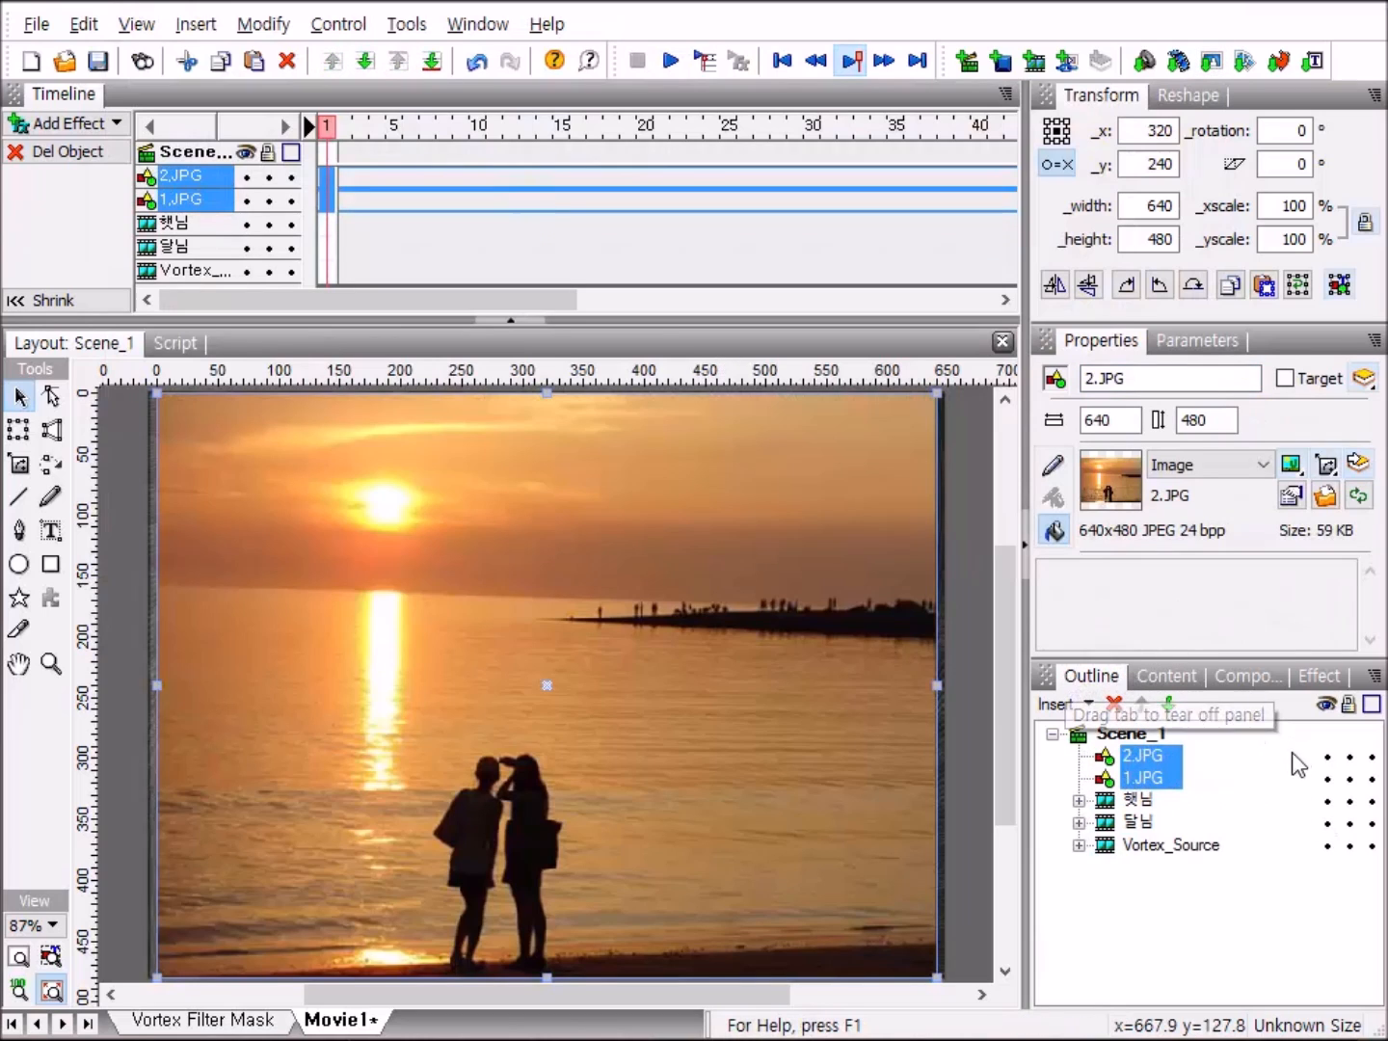
Apply the continuously looping Wild - Flimmer effect to 2.JPG starting at frame 1.
left_click(1162, 759)
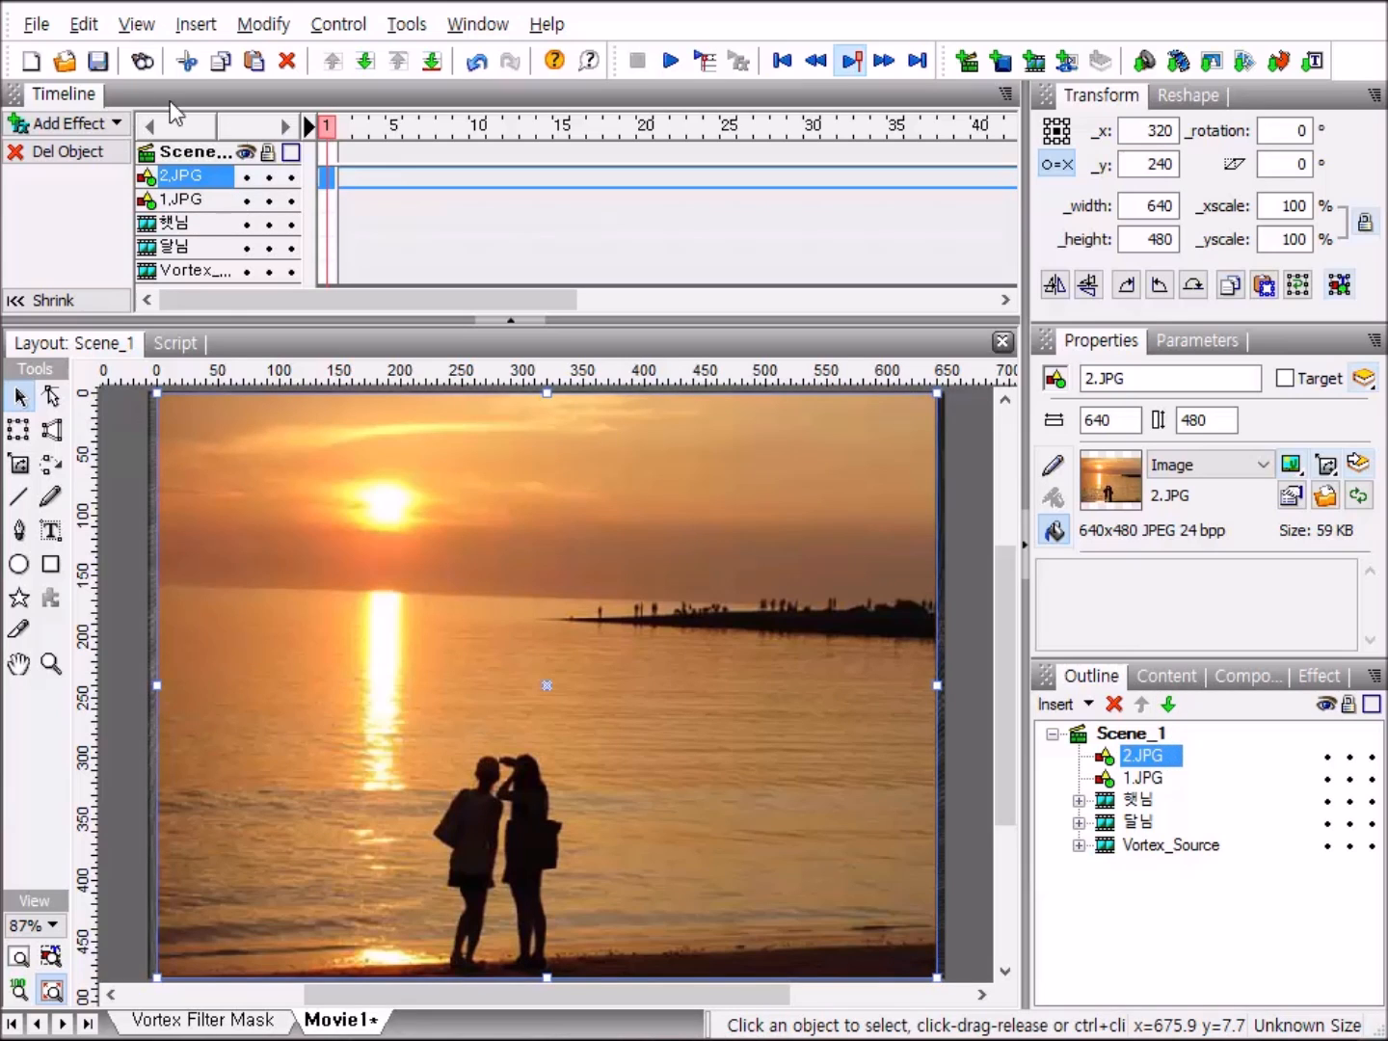
right_click(327, 178)
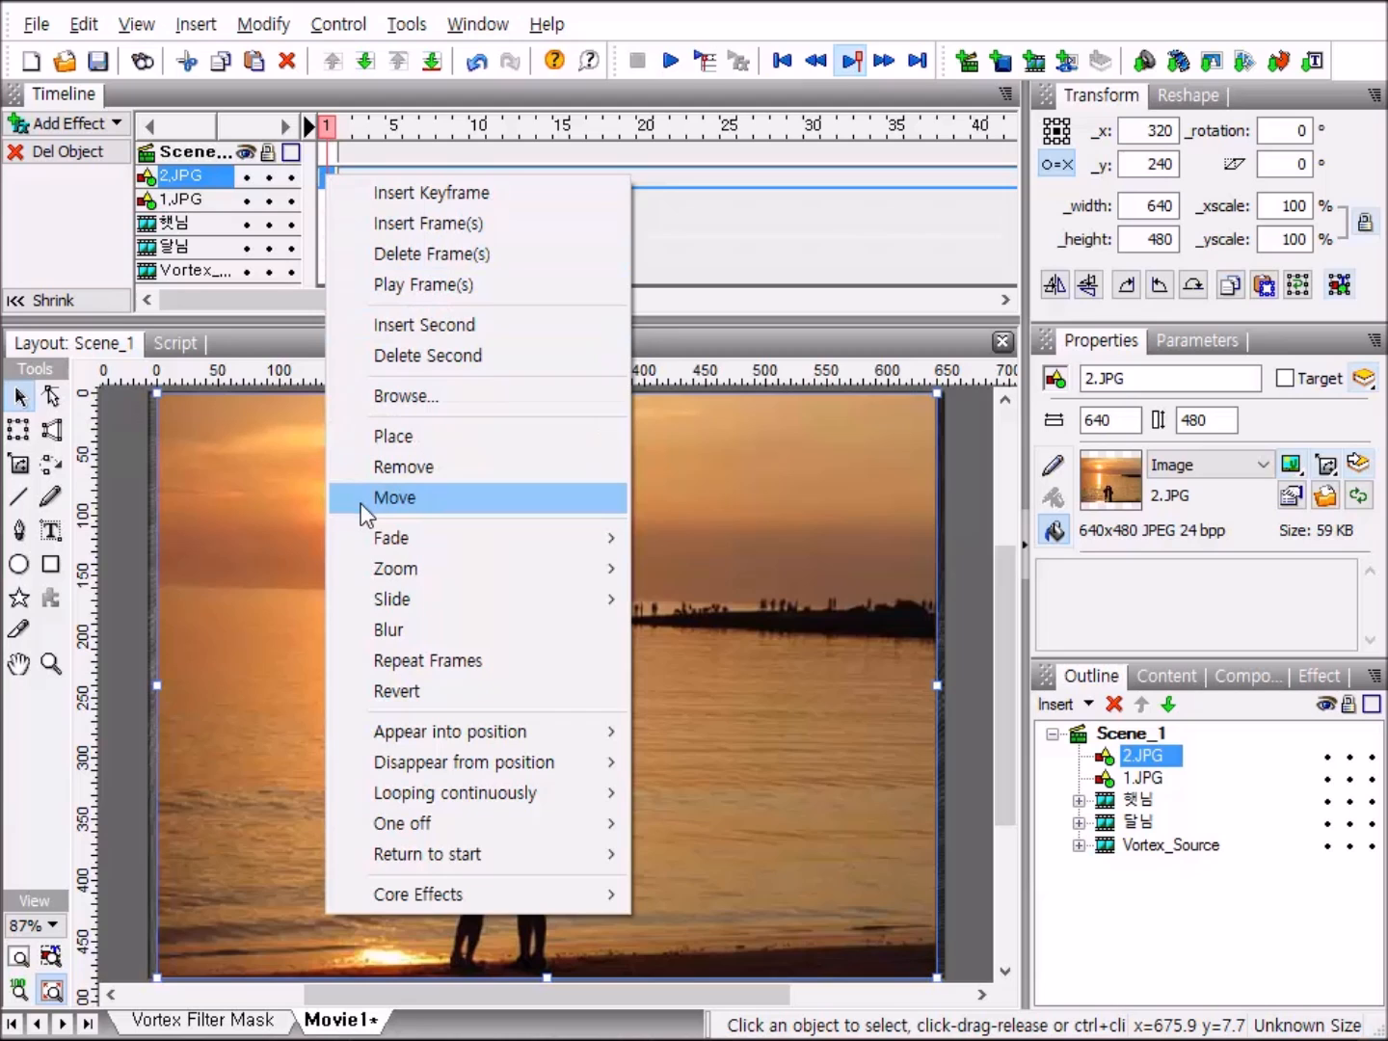
mouse_move(469, 798)
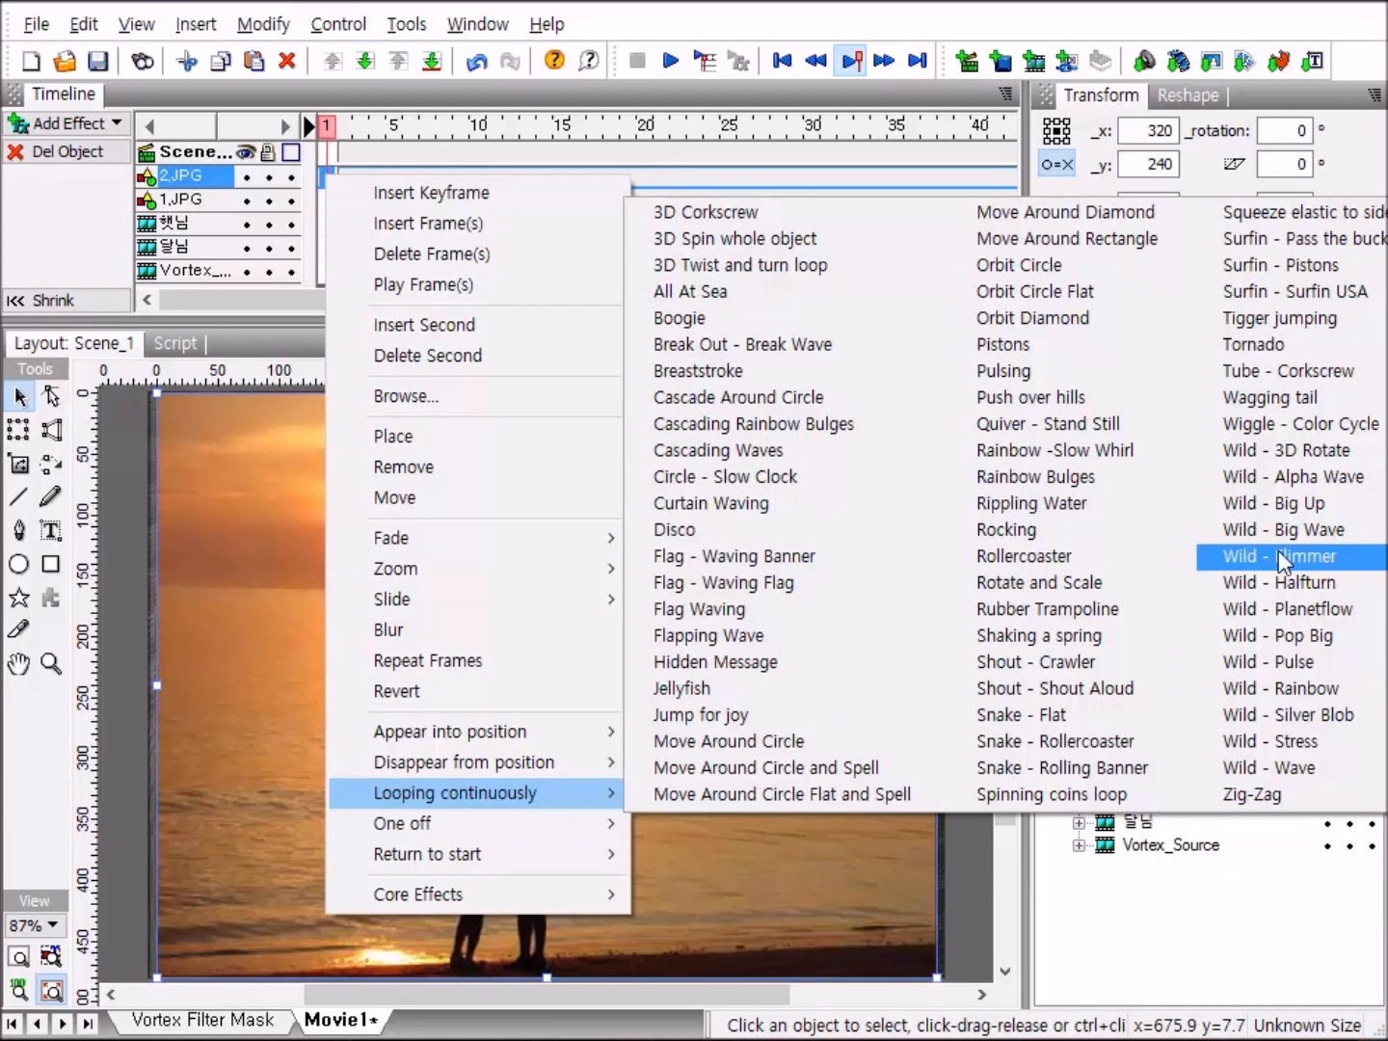
left_click(1354, 568)
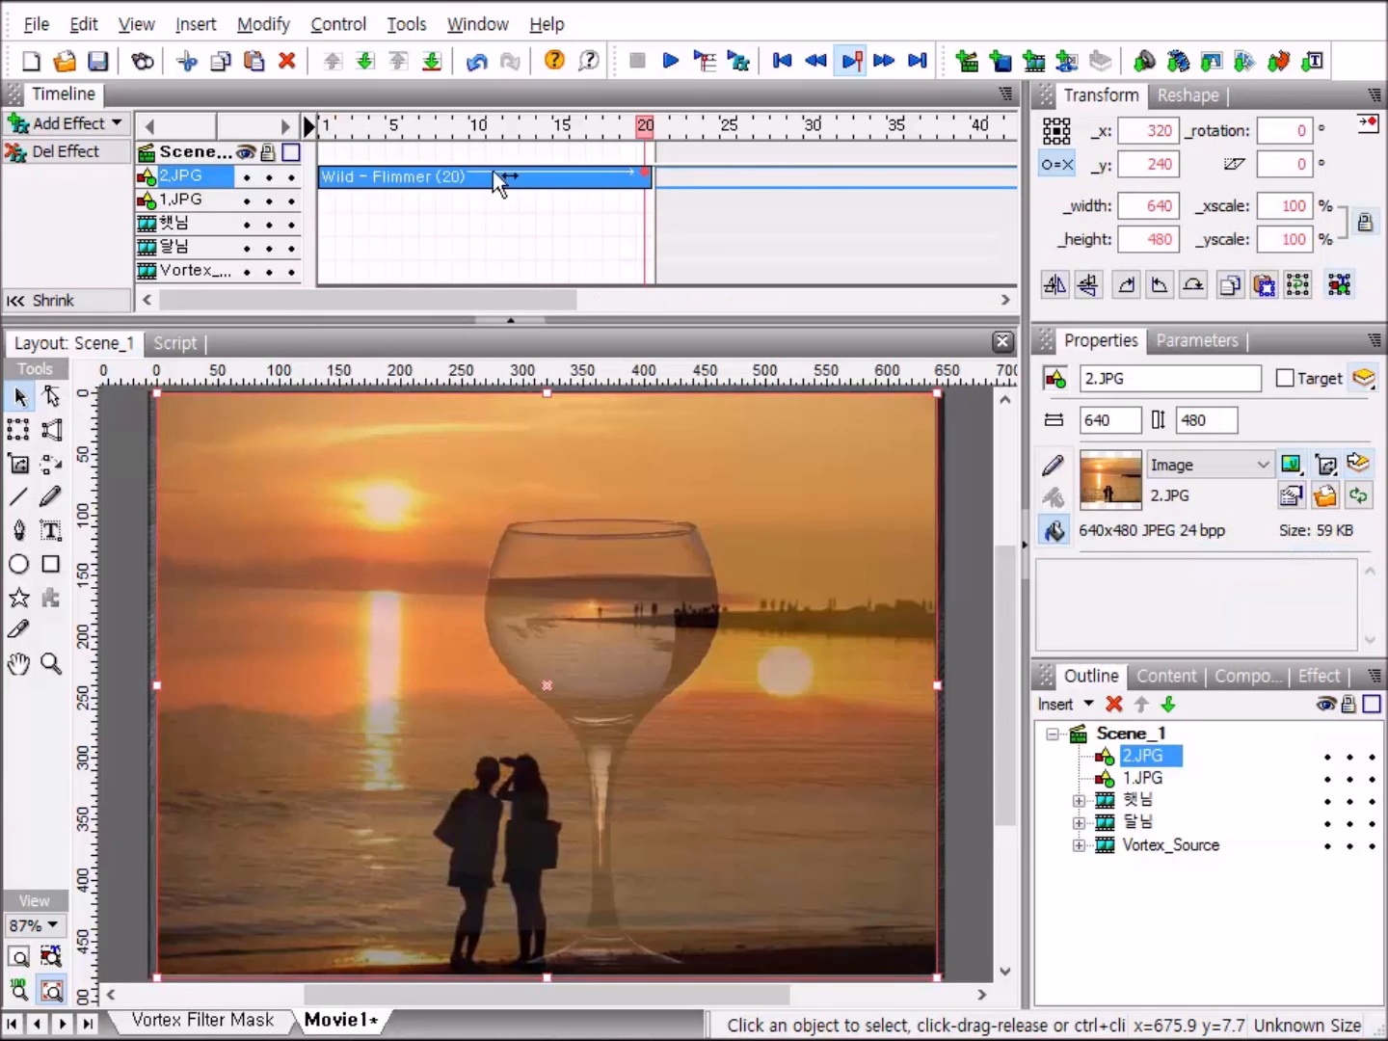
Open the settings of the Wild - Flimmer effect on 2.JPG and set its duration to 100 frames.
left_click(555, 176)
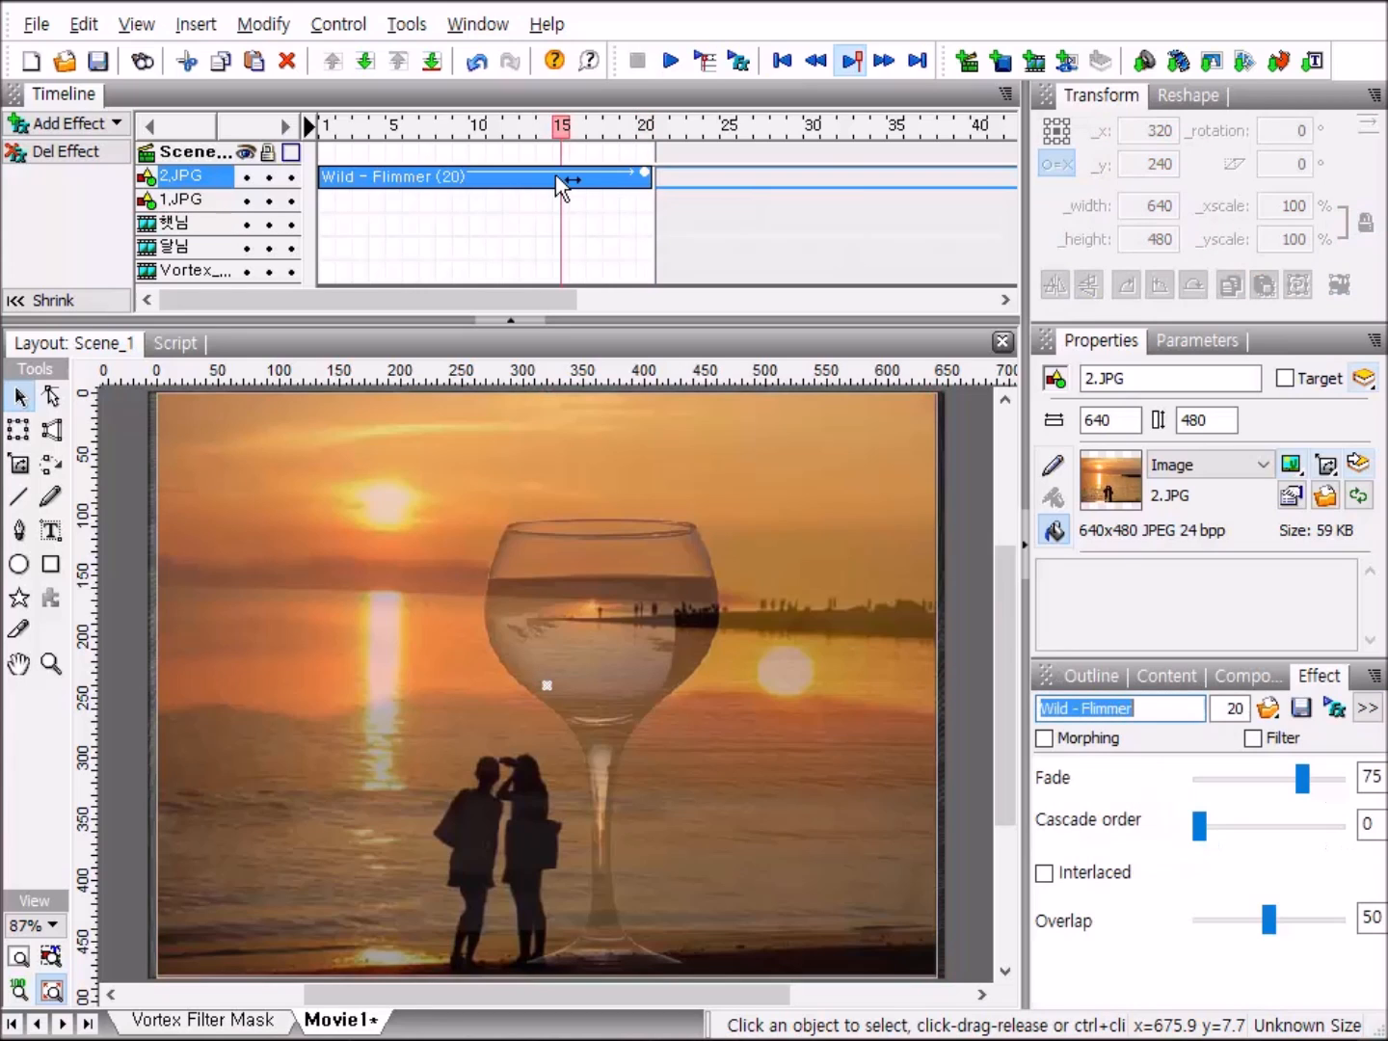
left_click(1244, 707)
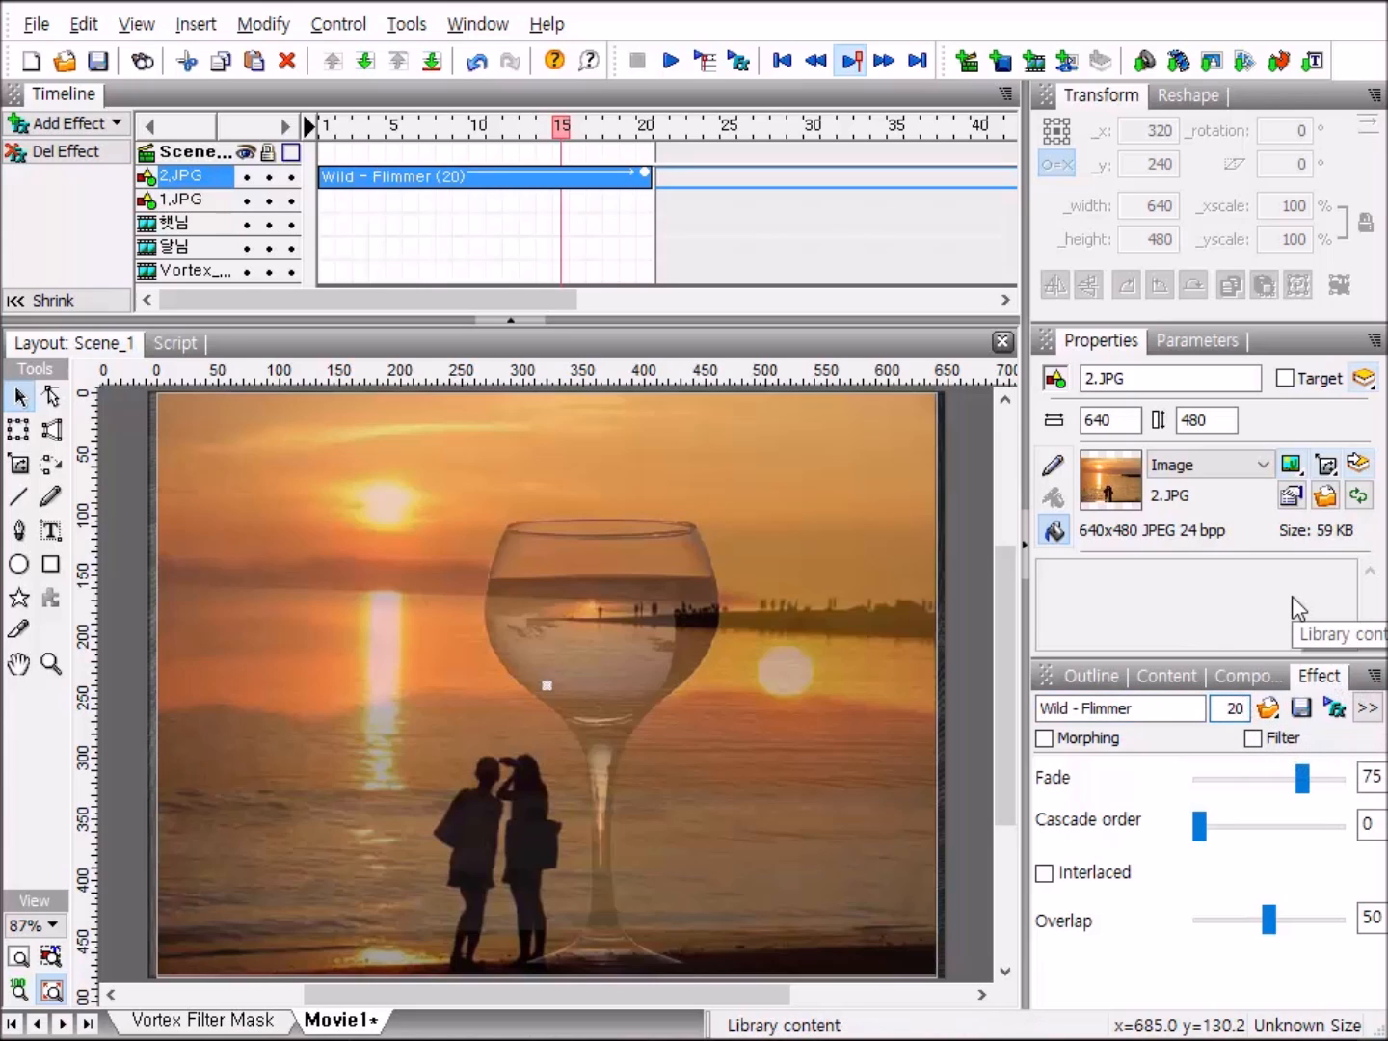
key("BackSpace")
key("BackSpace")
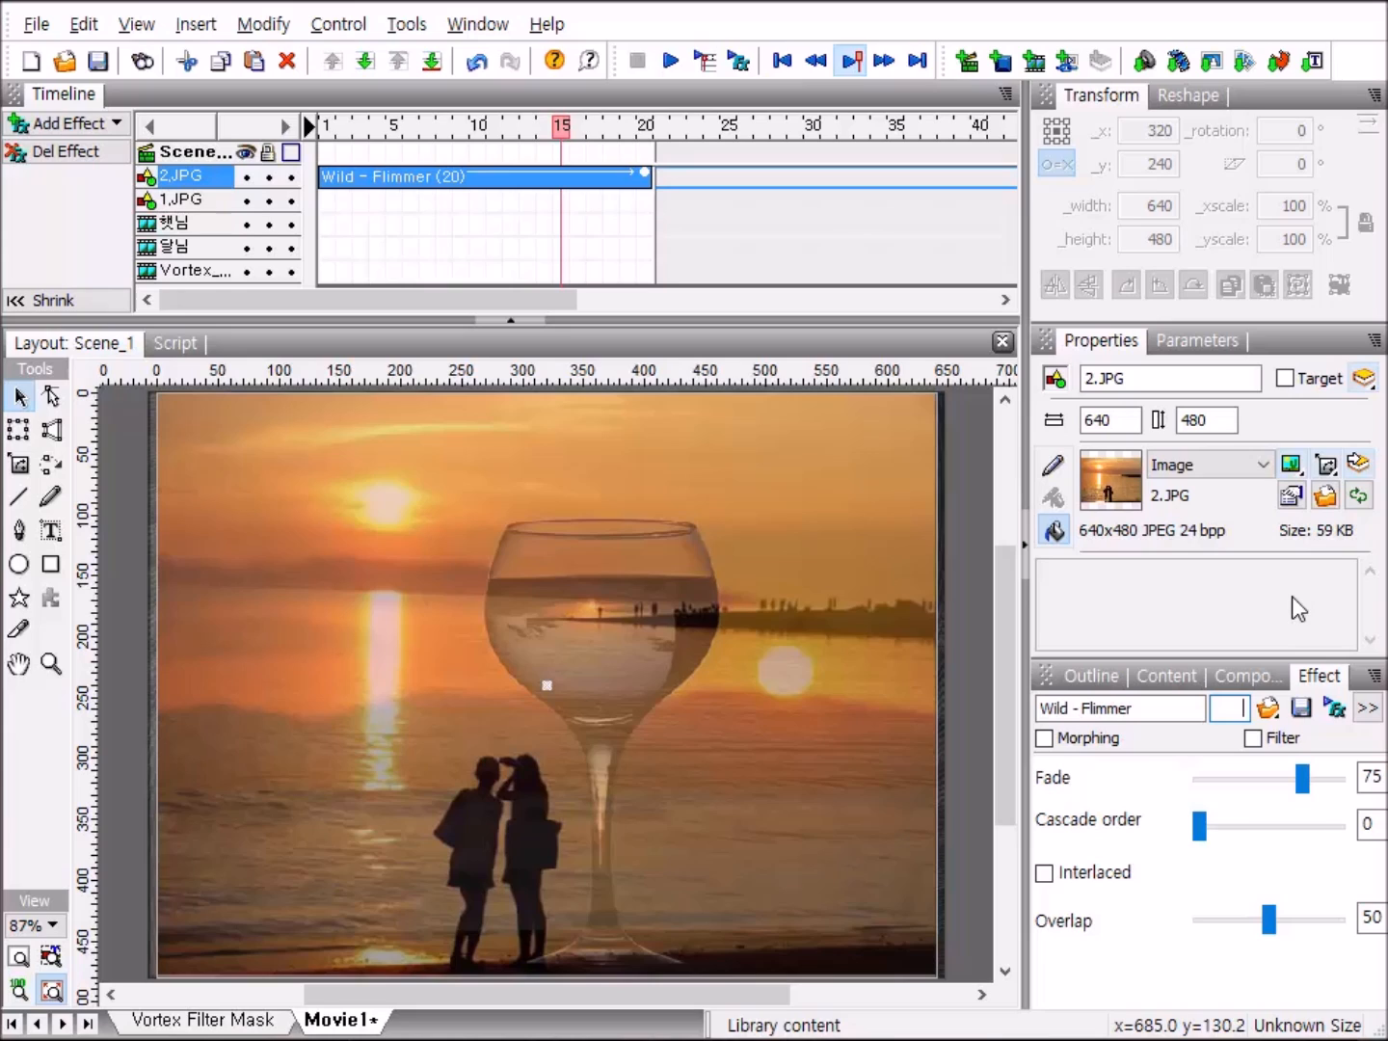
type("100")
key("Return")
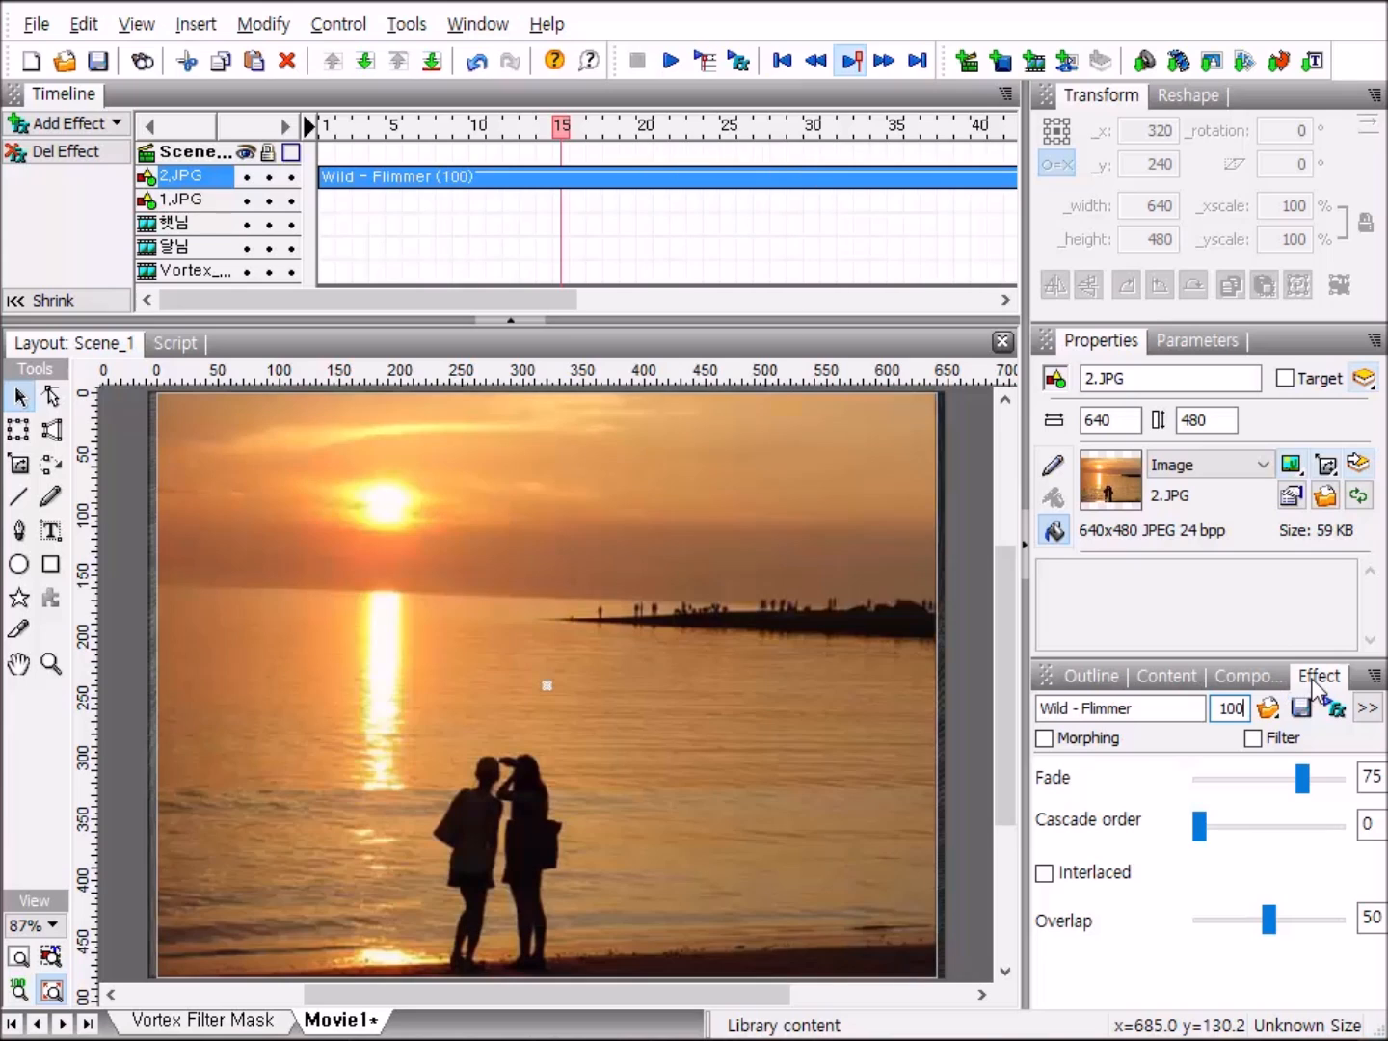
Group the images 2.JPG and 1.JPG in Scene_1 as a movie clip.
left_click(1099, 678)
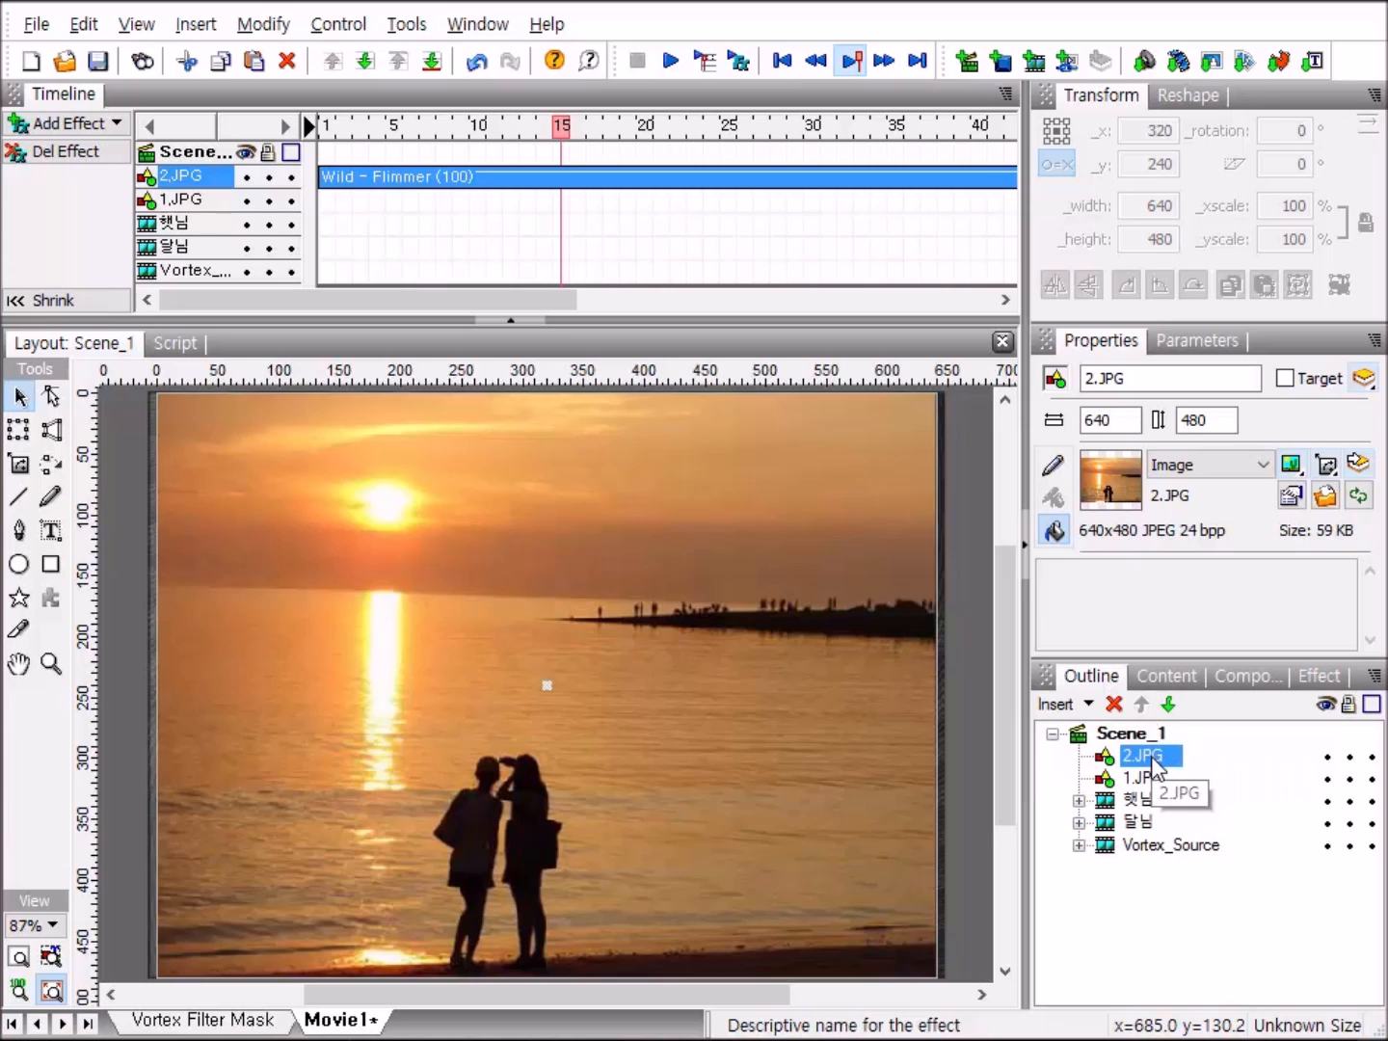
left_click(1155, 758)
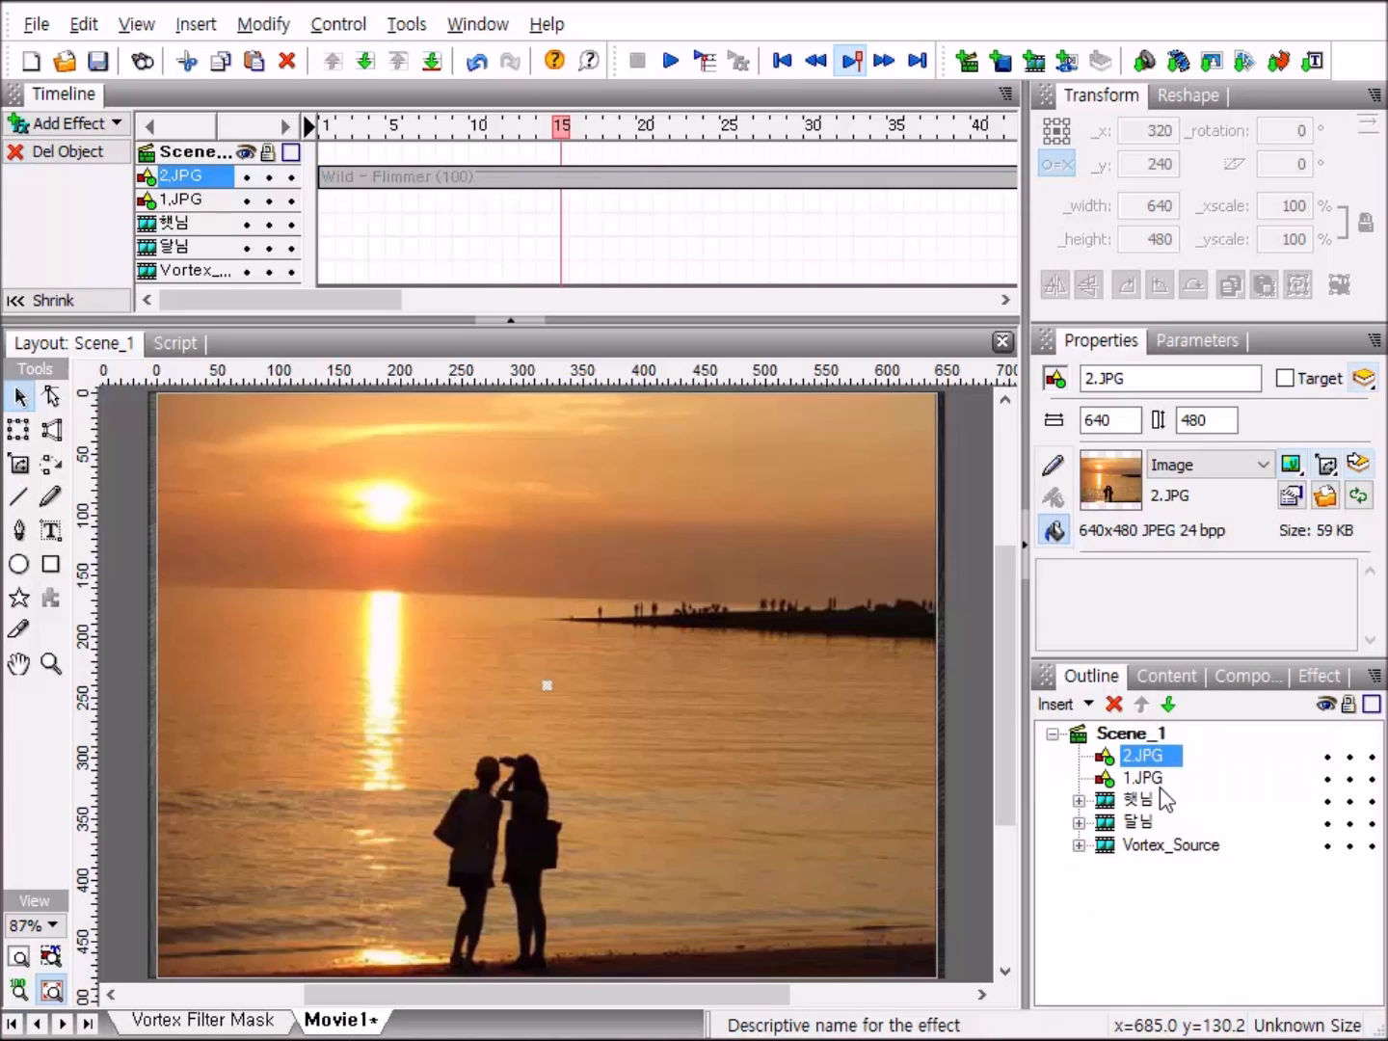
left_click(1155, 780, "ctrl")
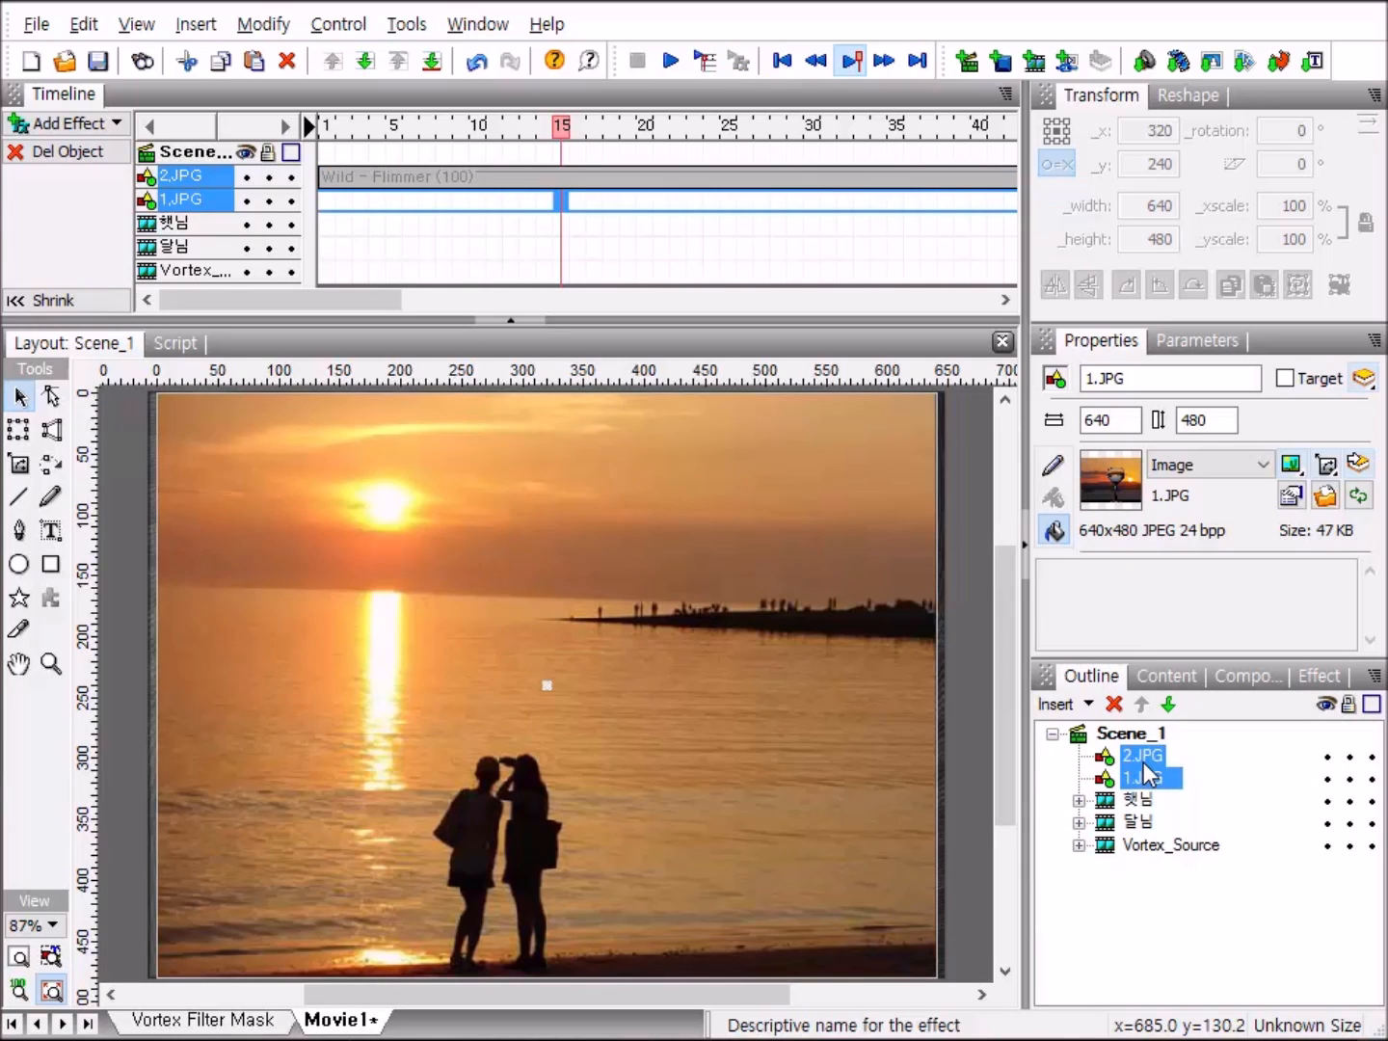
right_click(1146, 774)
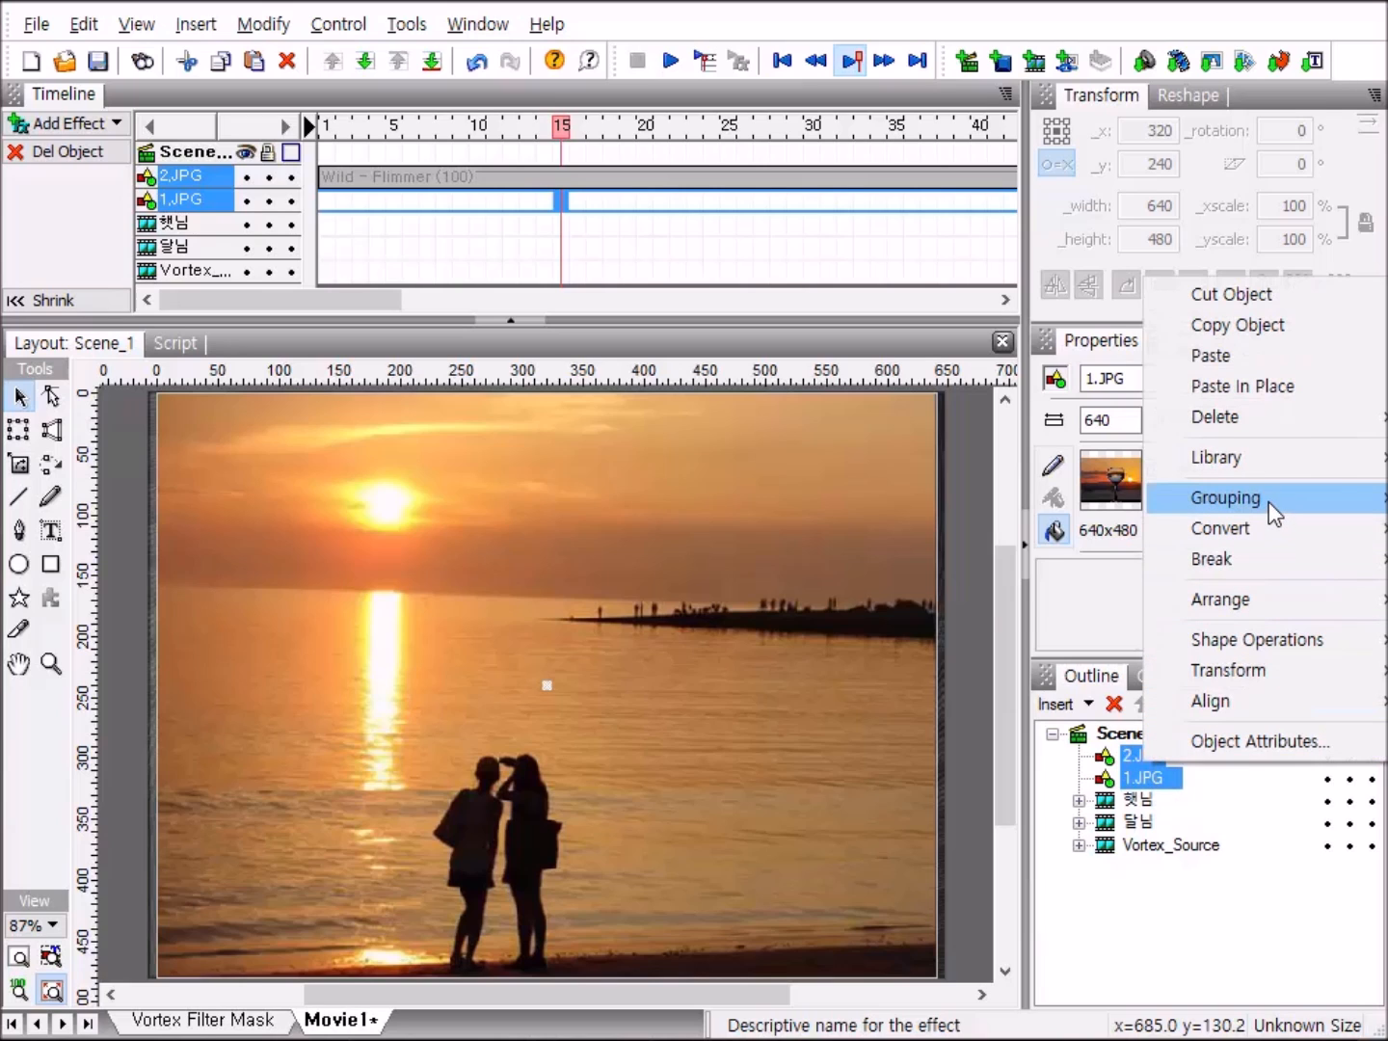
mouse_move(1268, 503)
left_click(1050, 560)
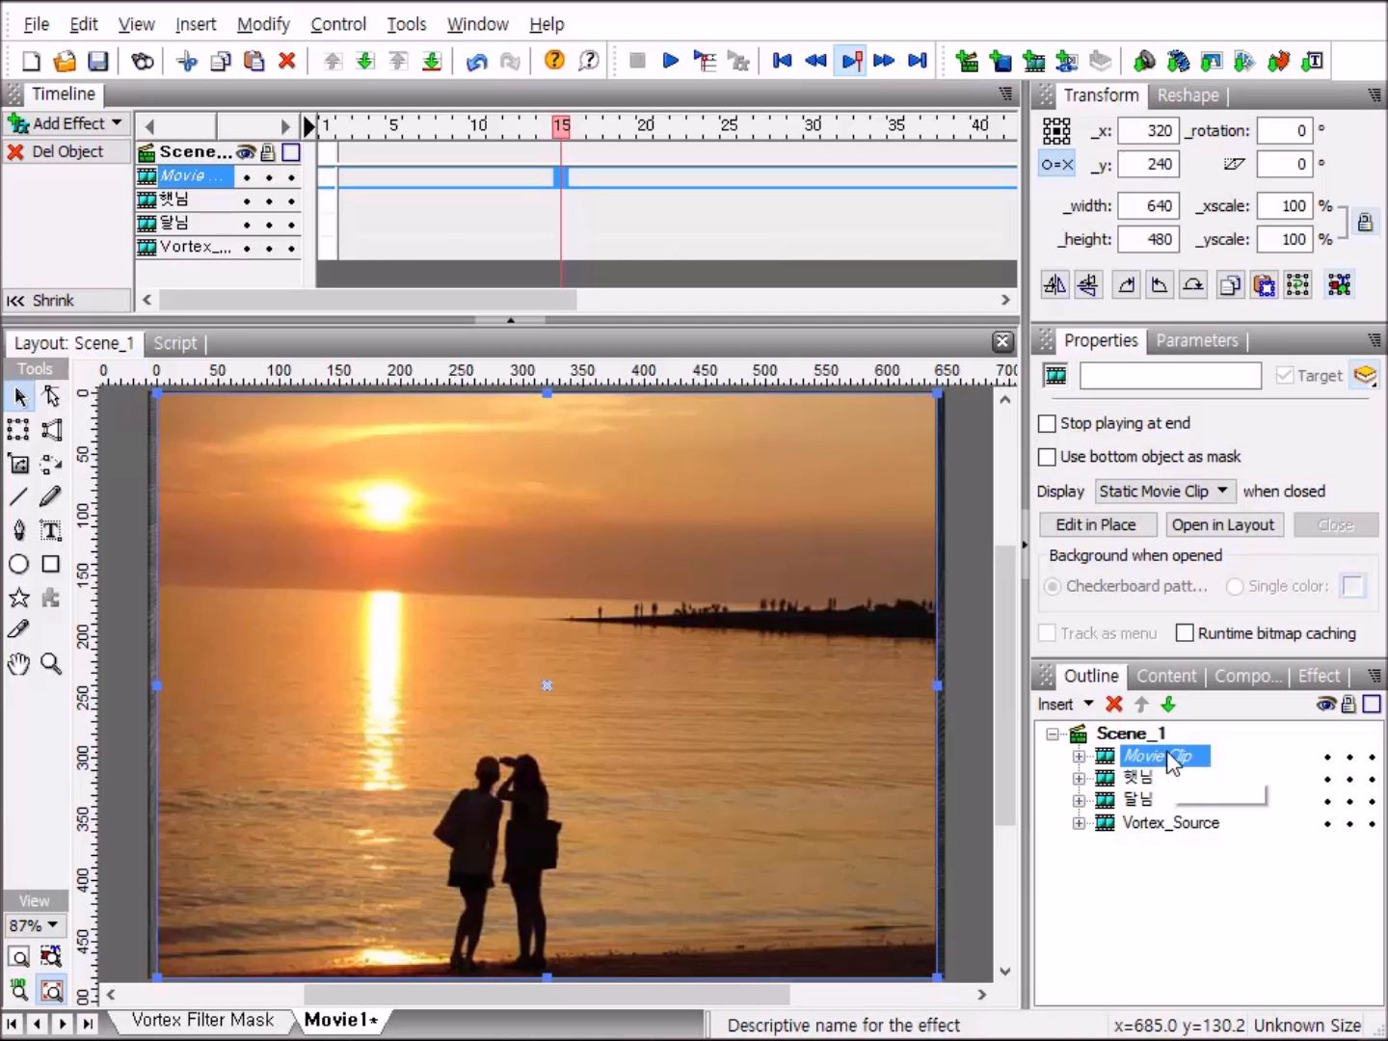
Rename the new movie clip holding the two photos as 바탕사진.
left_click(1161, 755)
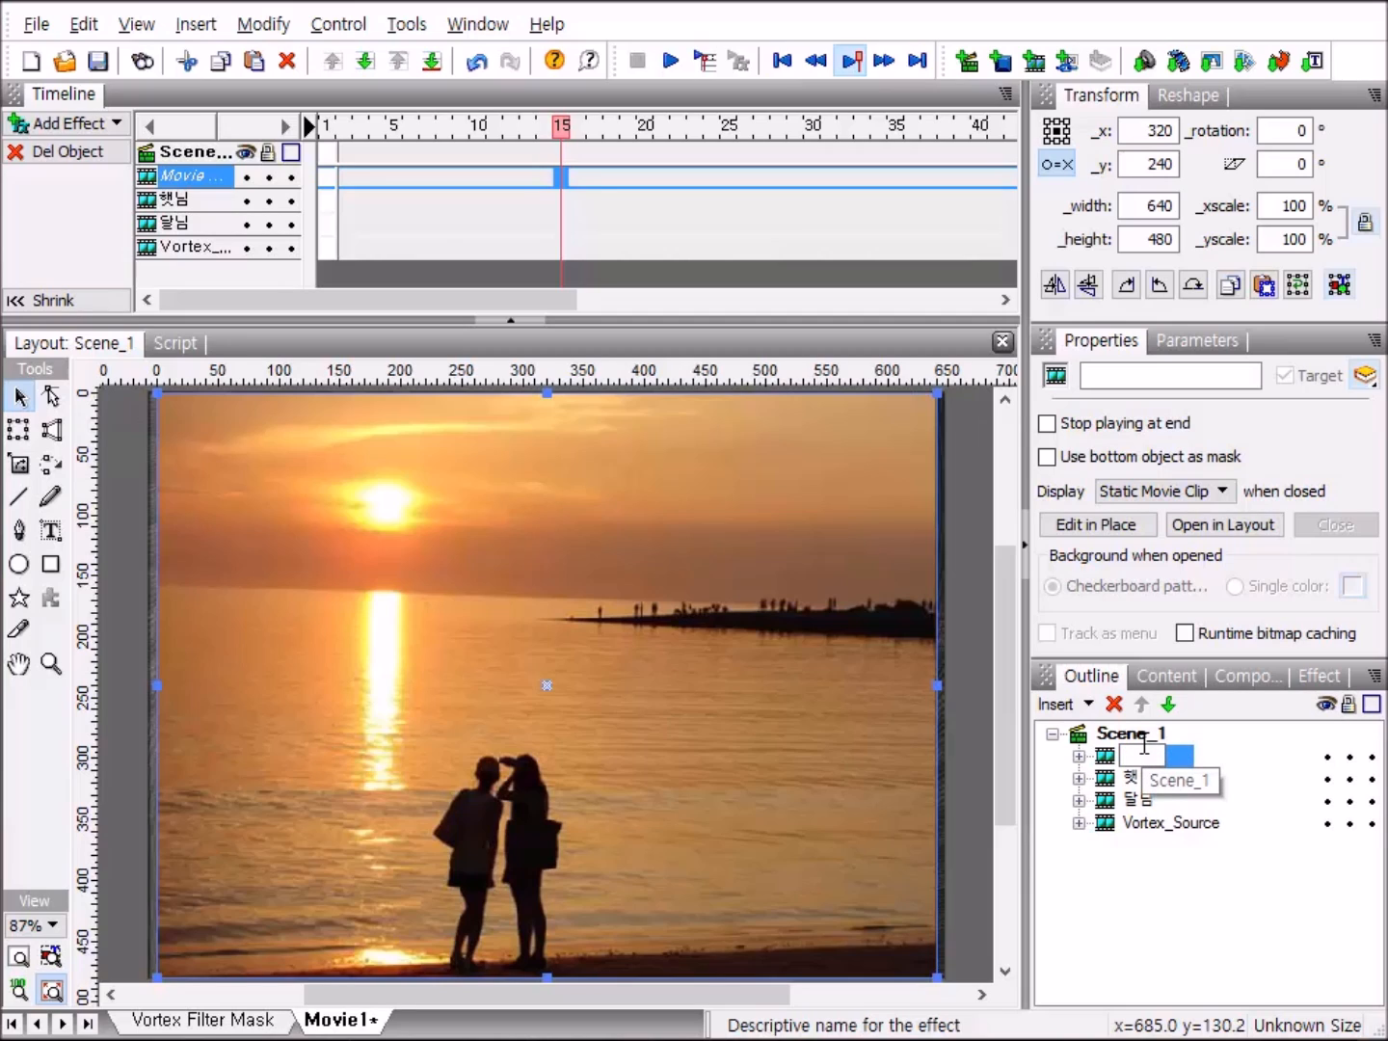
type("바")
type("탕")
type("사")
type("지")
key("Return")
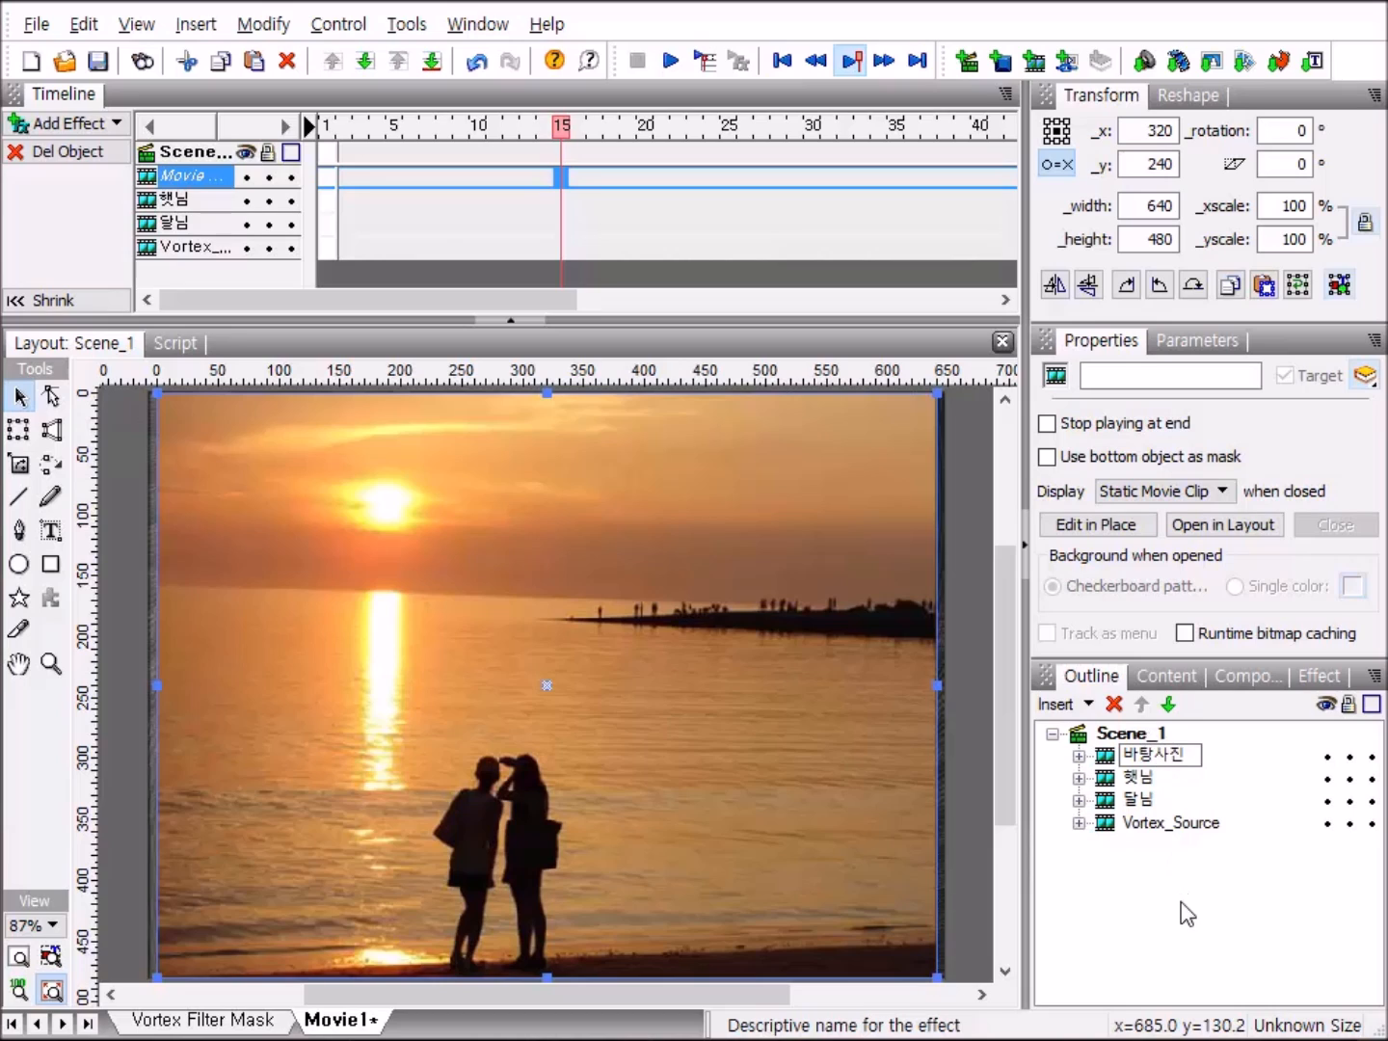
key("Return")
Send 바탕사진 to the back behind Vortex_Source, then play the movie to check the effect and stop playback.
left_click(1168, 705)
left_click(1169, 704)
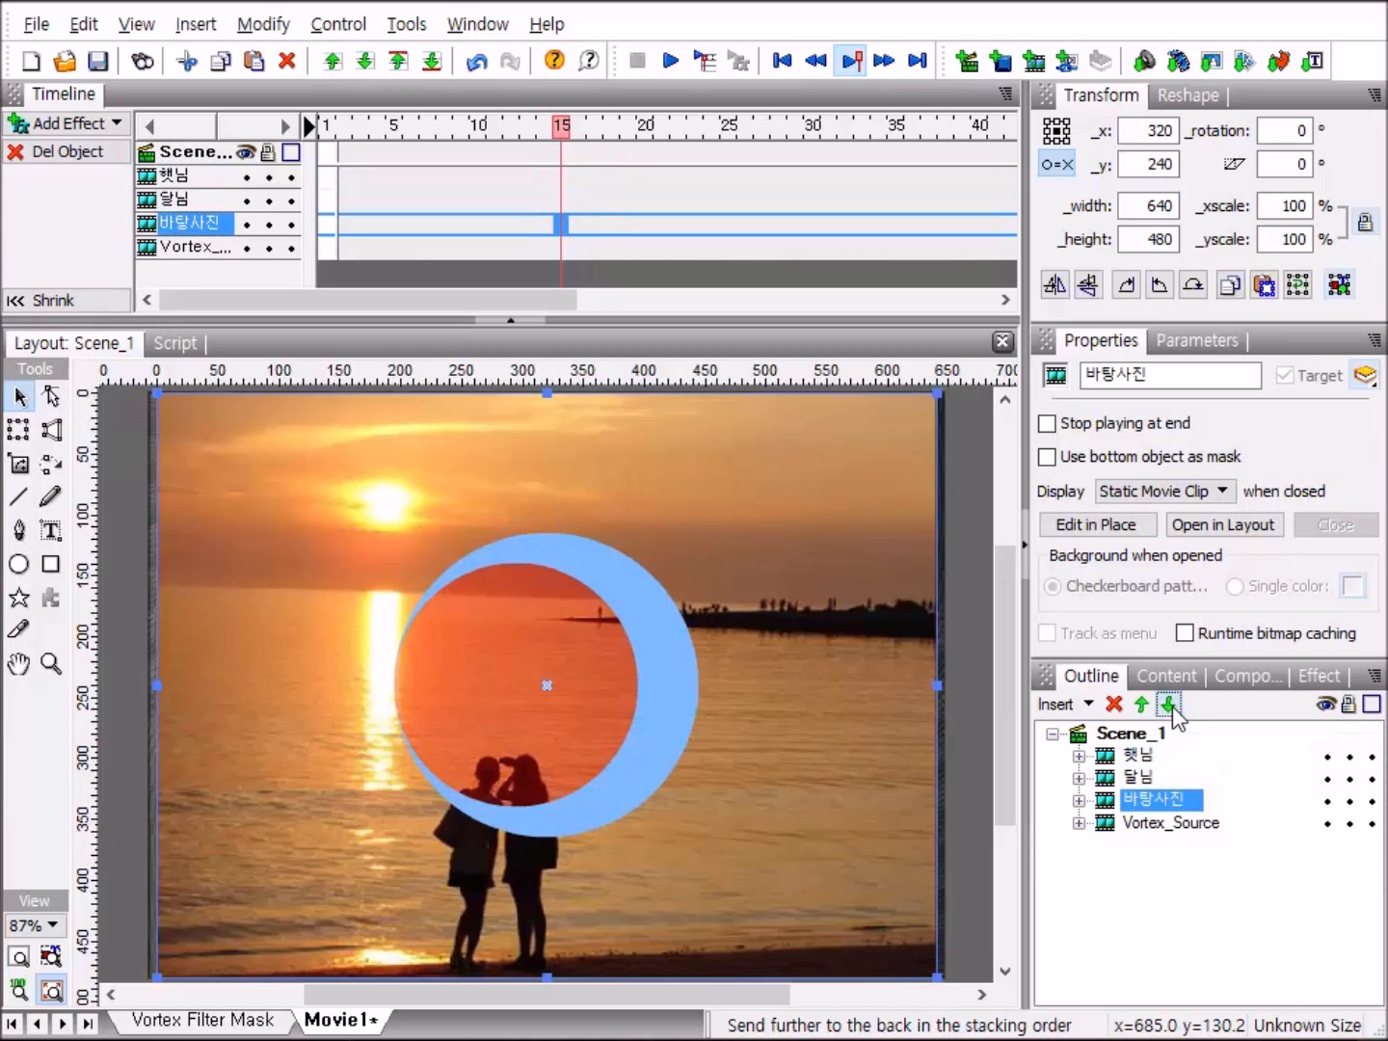
left_click(1169, 704)
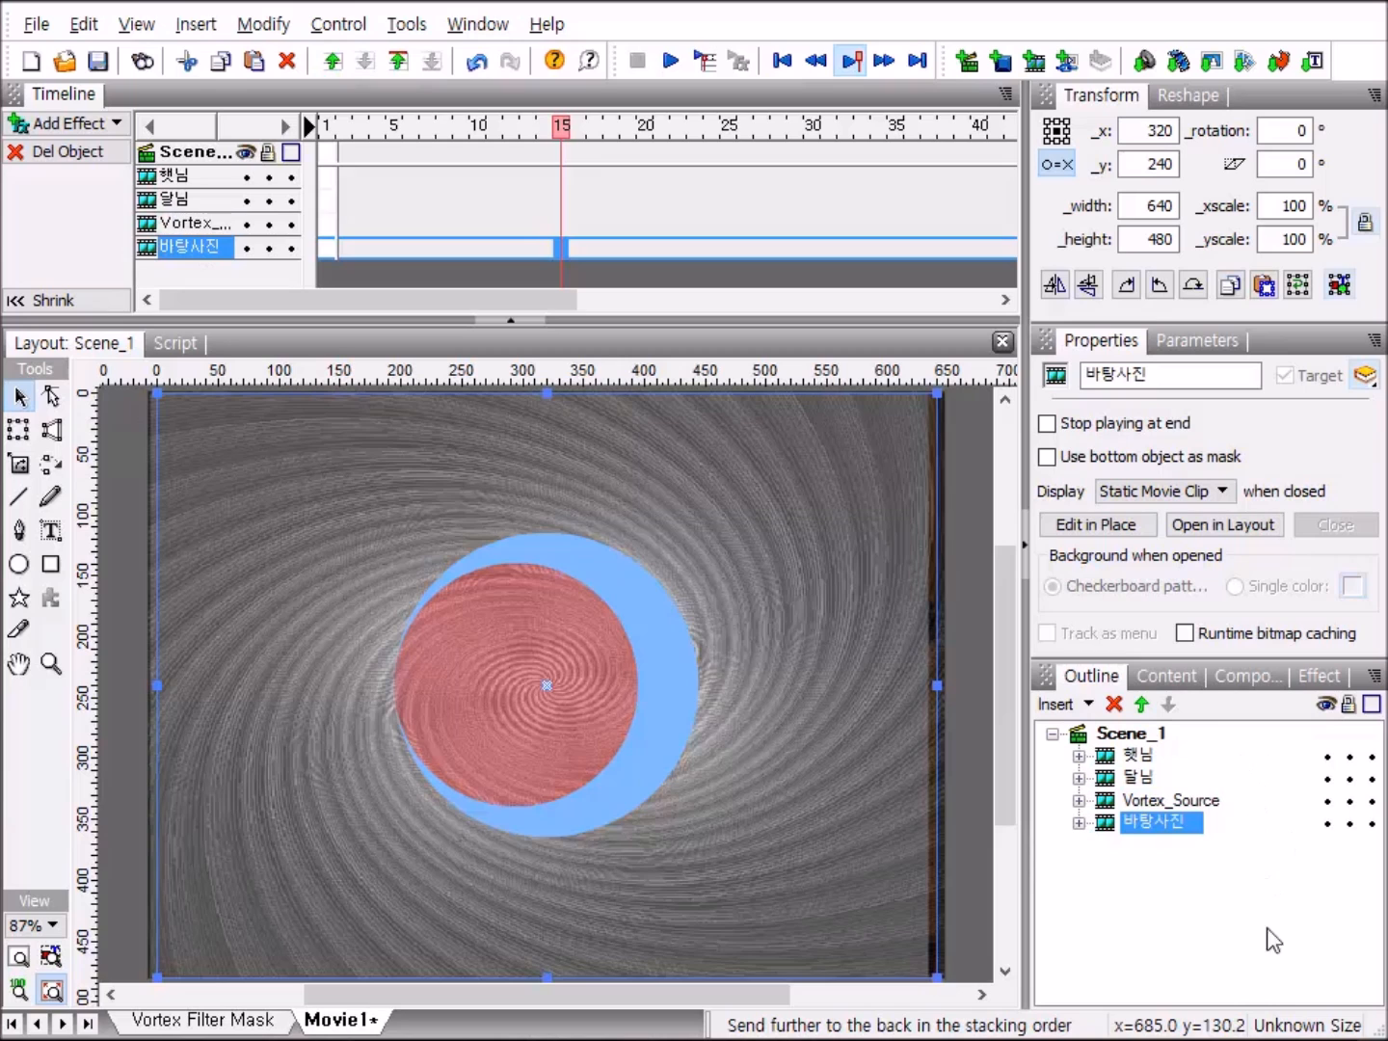
left_click(669, 64)
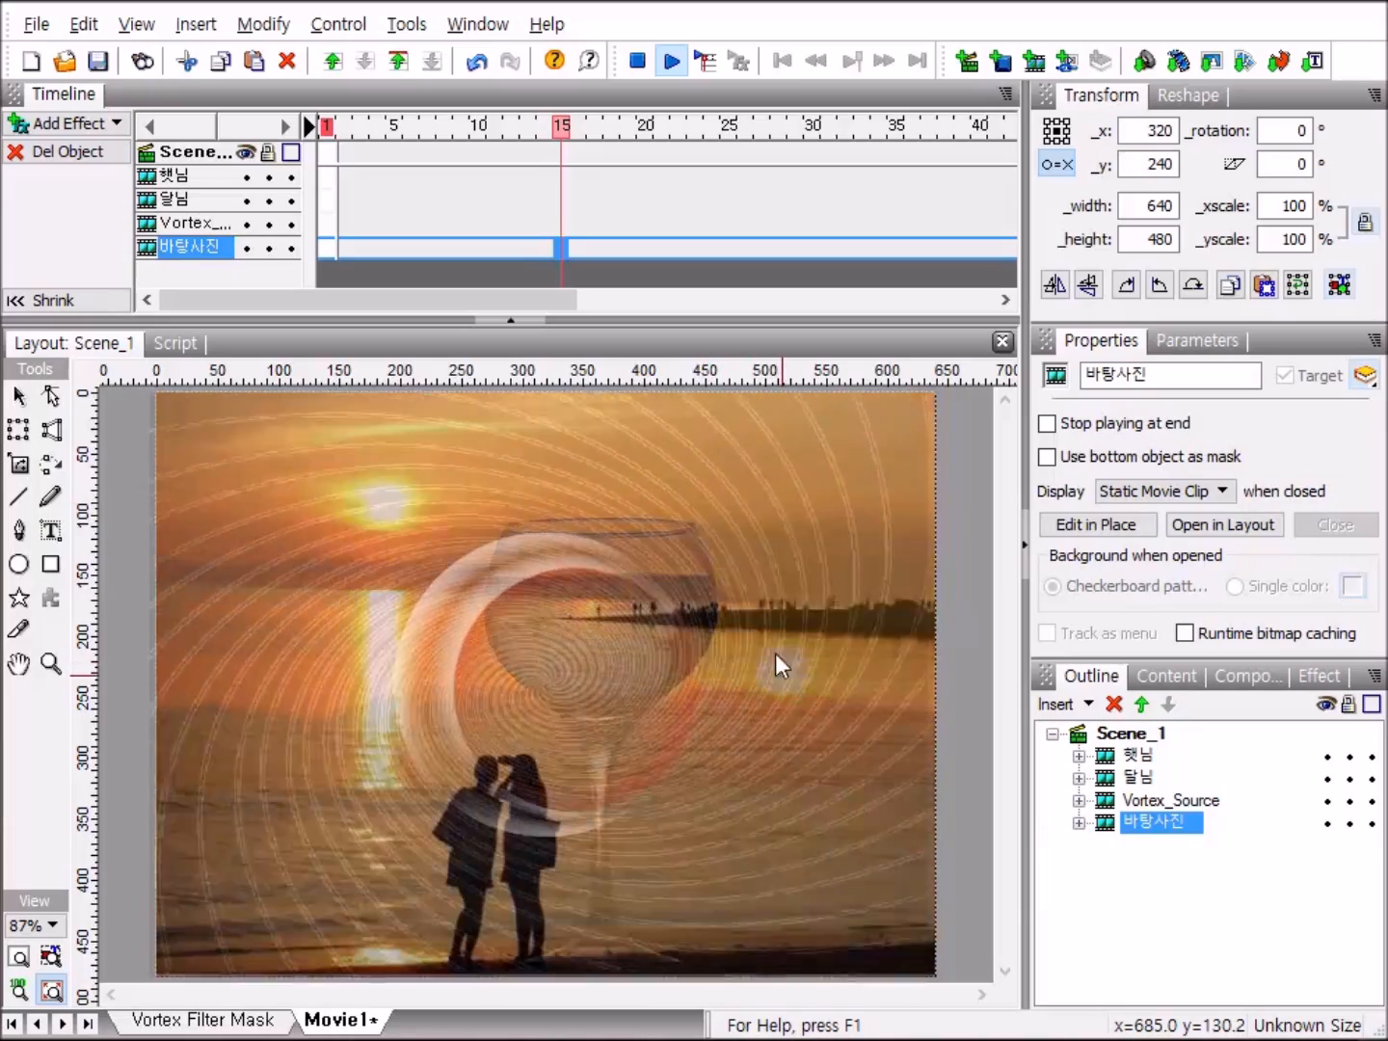
left_click(639, 60)
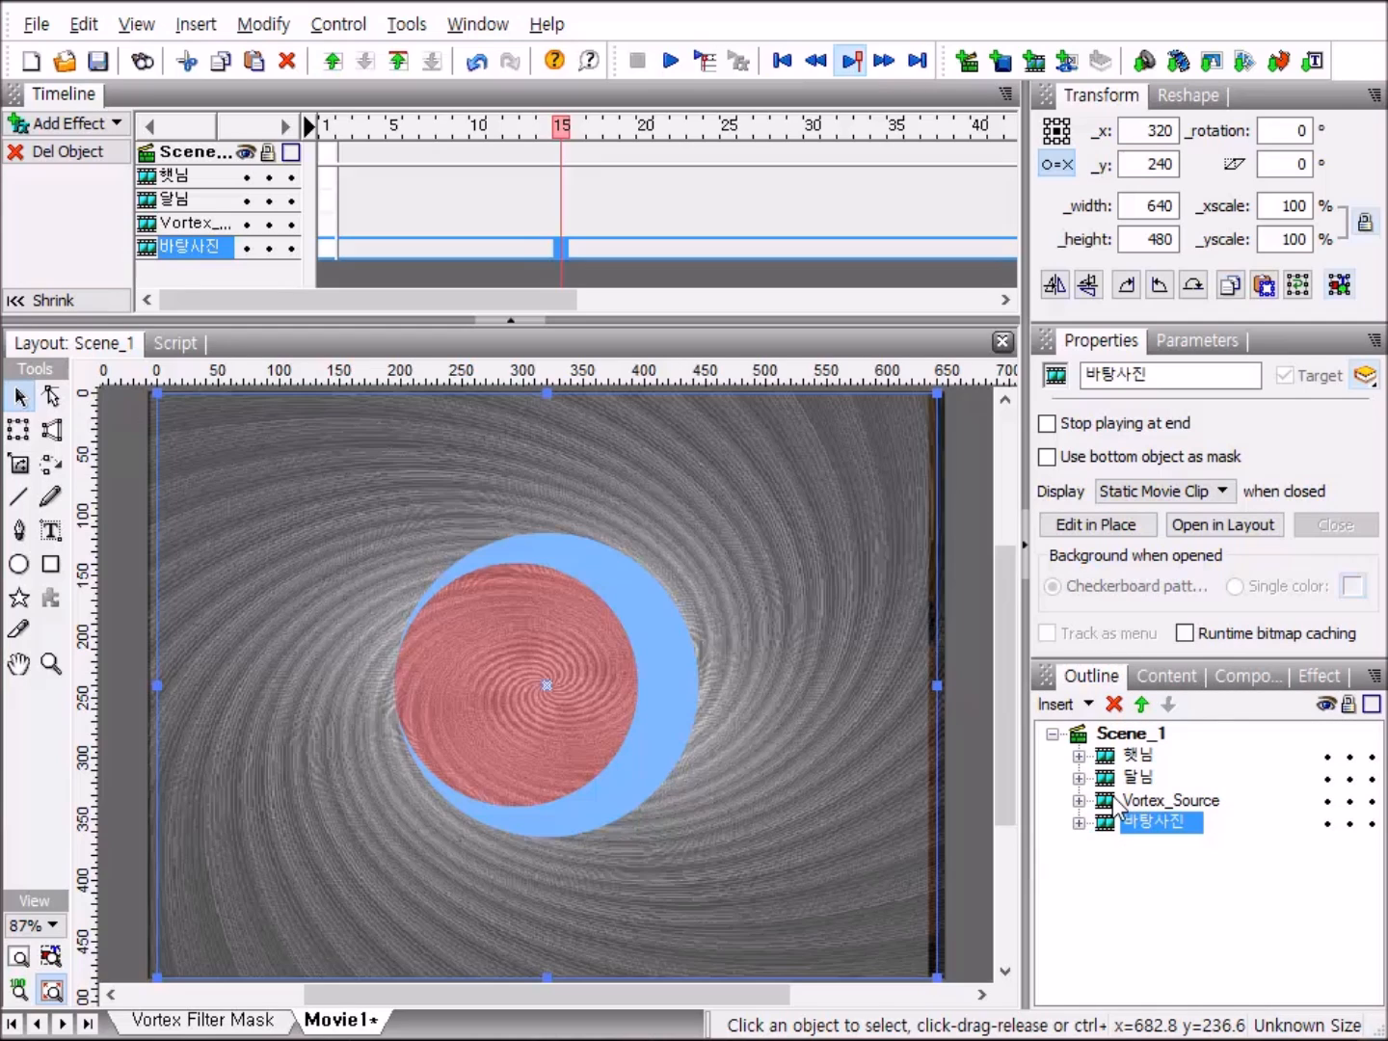
Group the 햇님, 달님 and Vortex_Source clips together as one movie clip.
left_click(1167, 801)
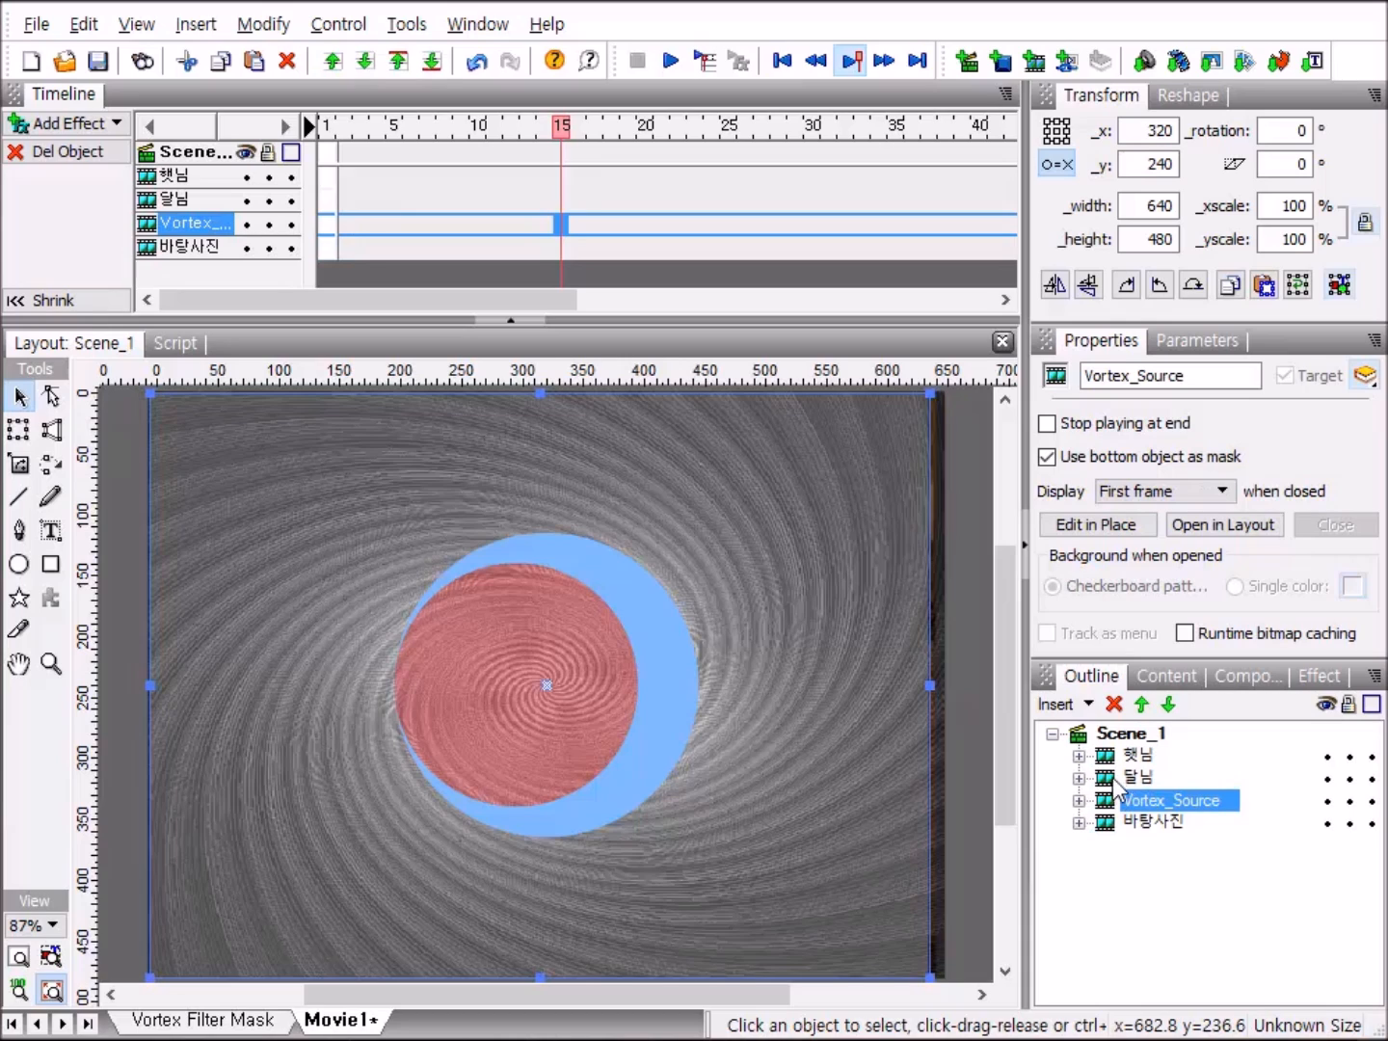
left_click(1117, 754, "shift")
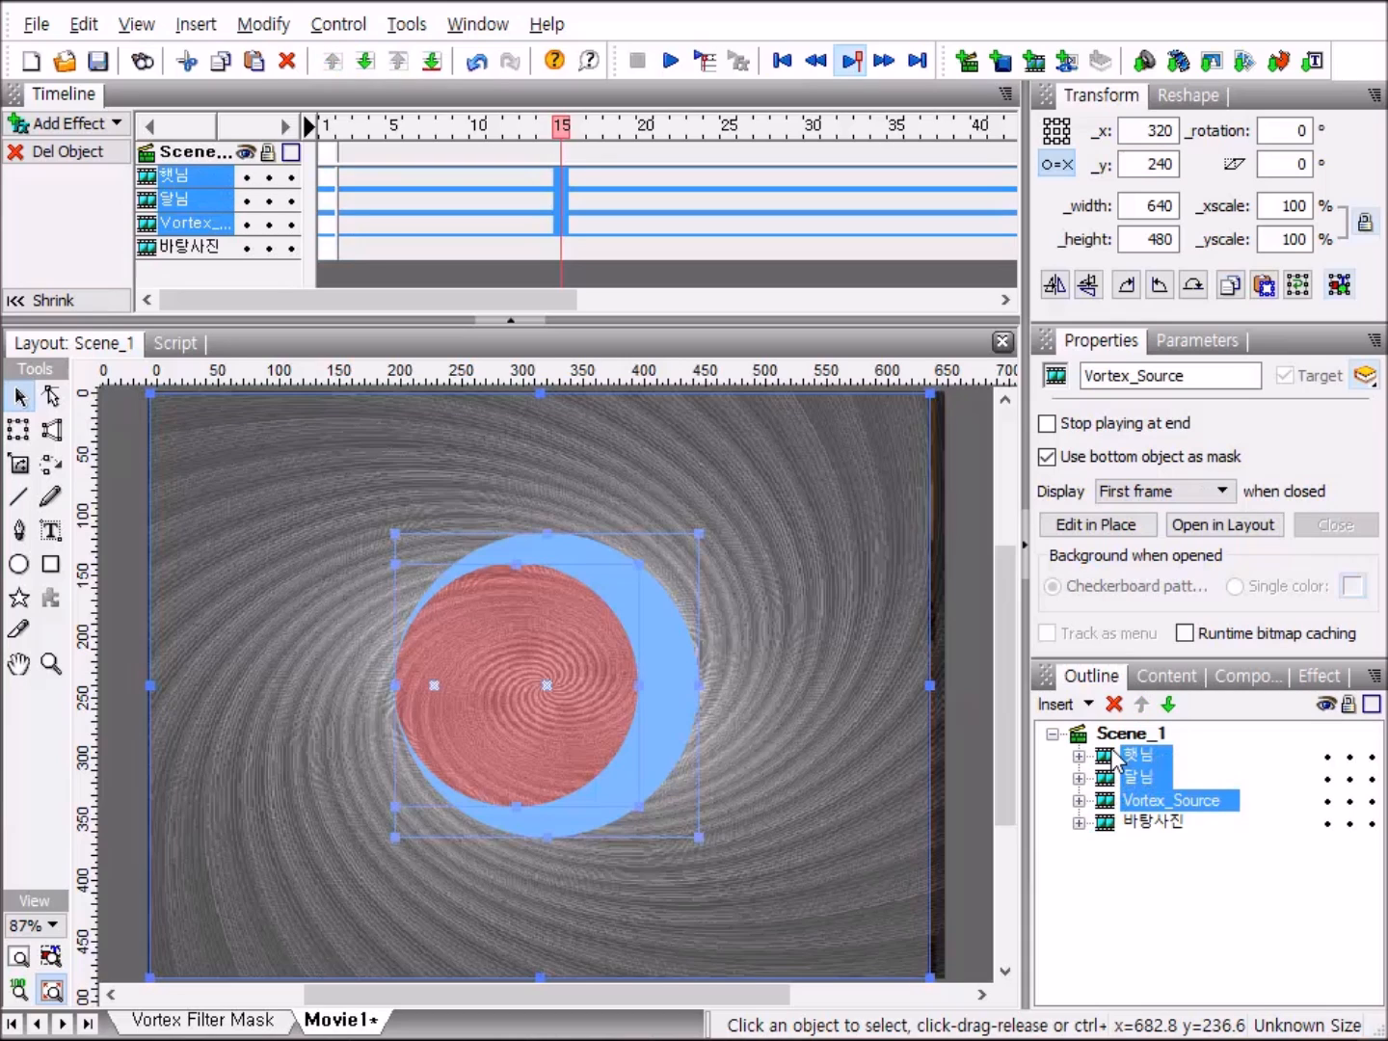
right_click(1145, 783)
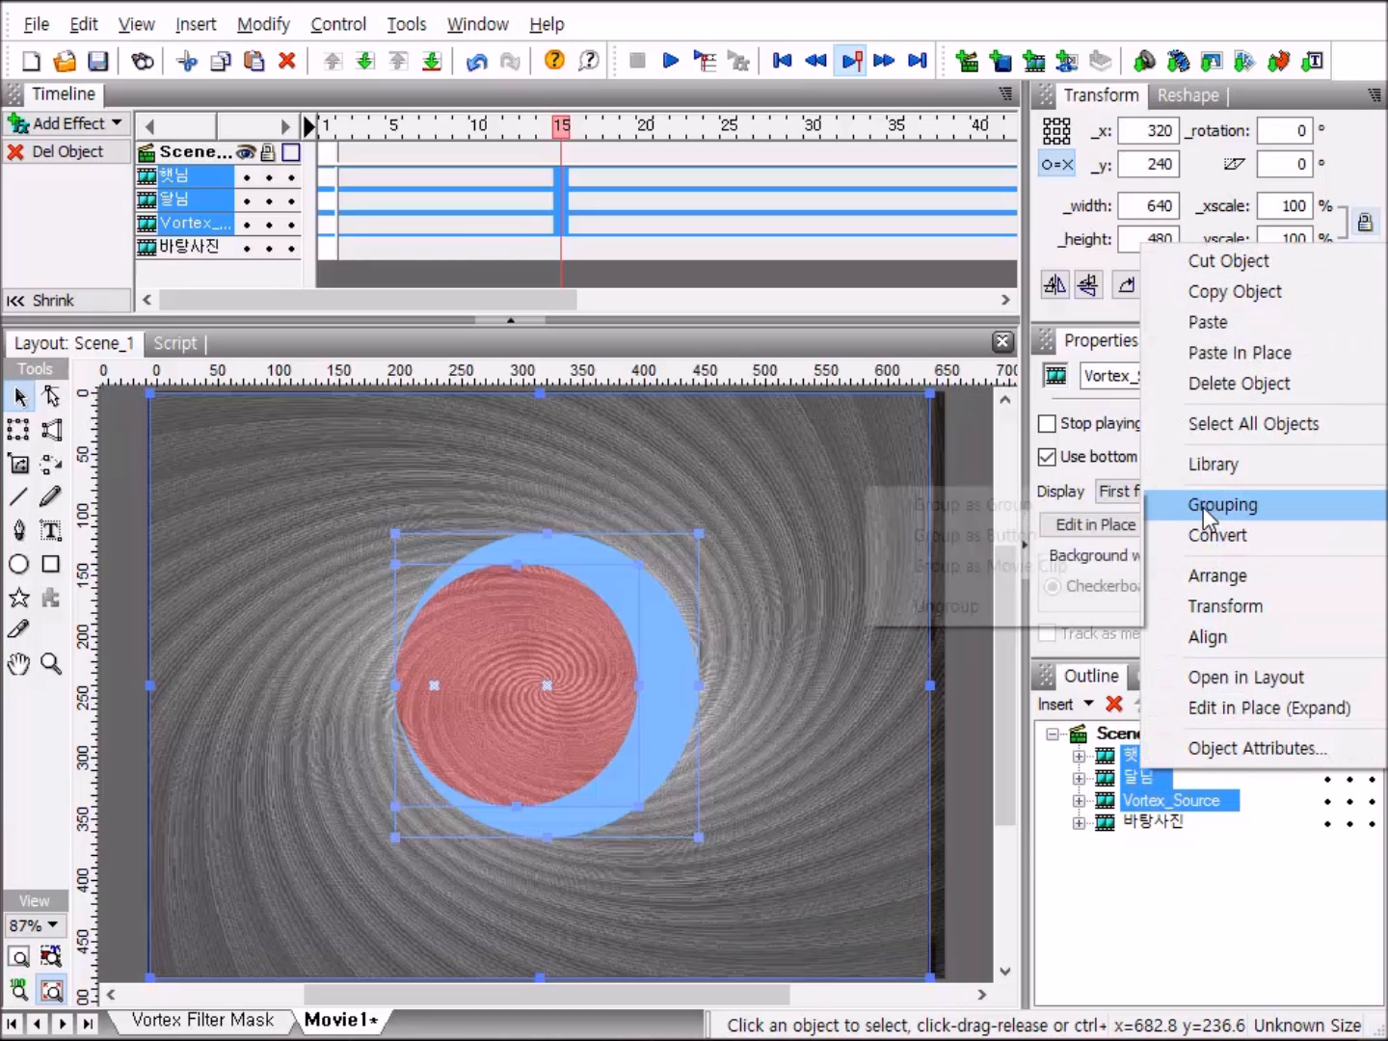
mouse_move(1202, 514)
left_click(1088, 566)
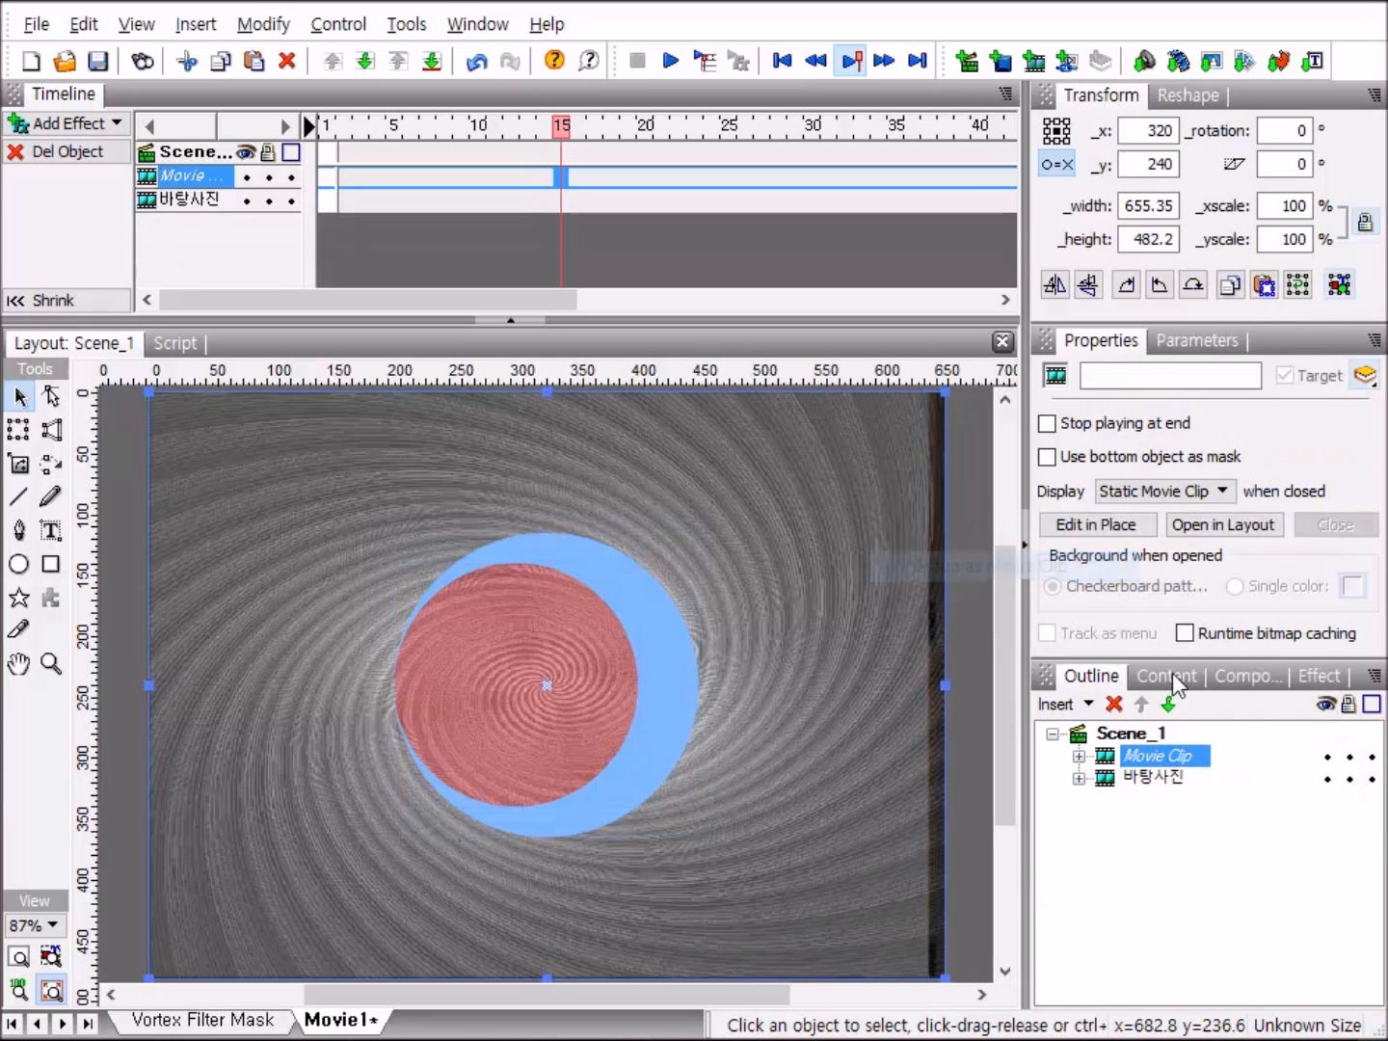
Rename the movie clip holding the sun, moon and vortex clips as 마스크.
left_click(1193, 767)
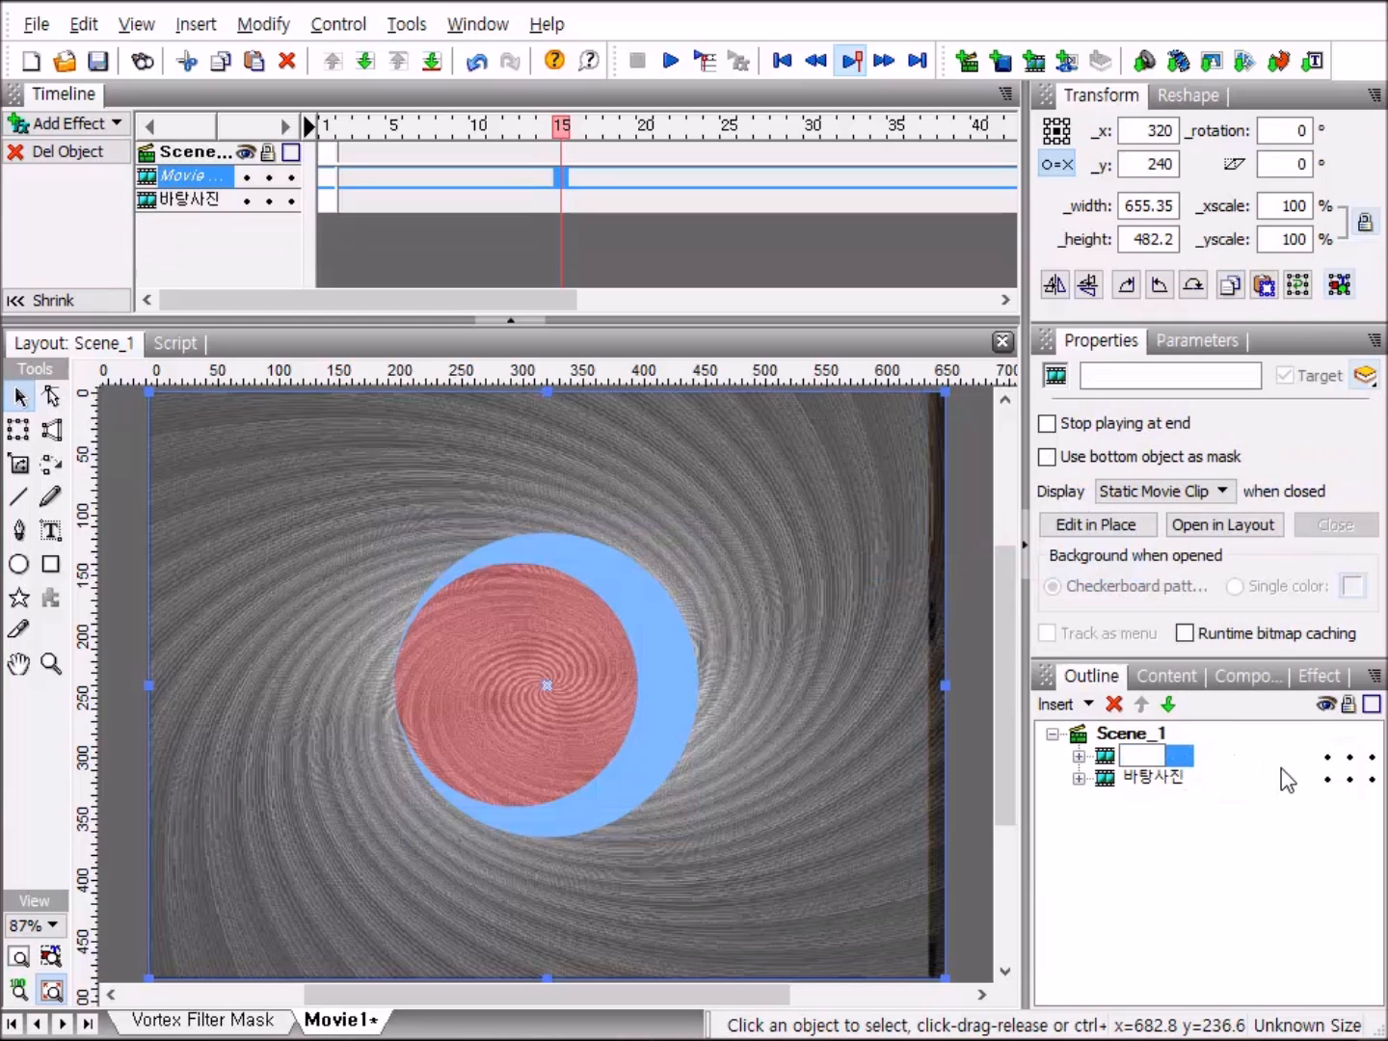
type("마스")
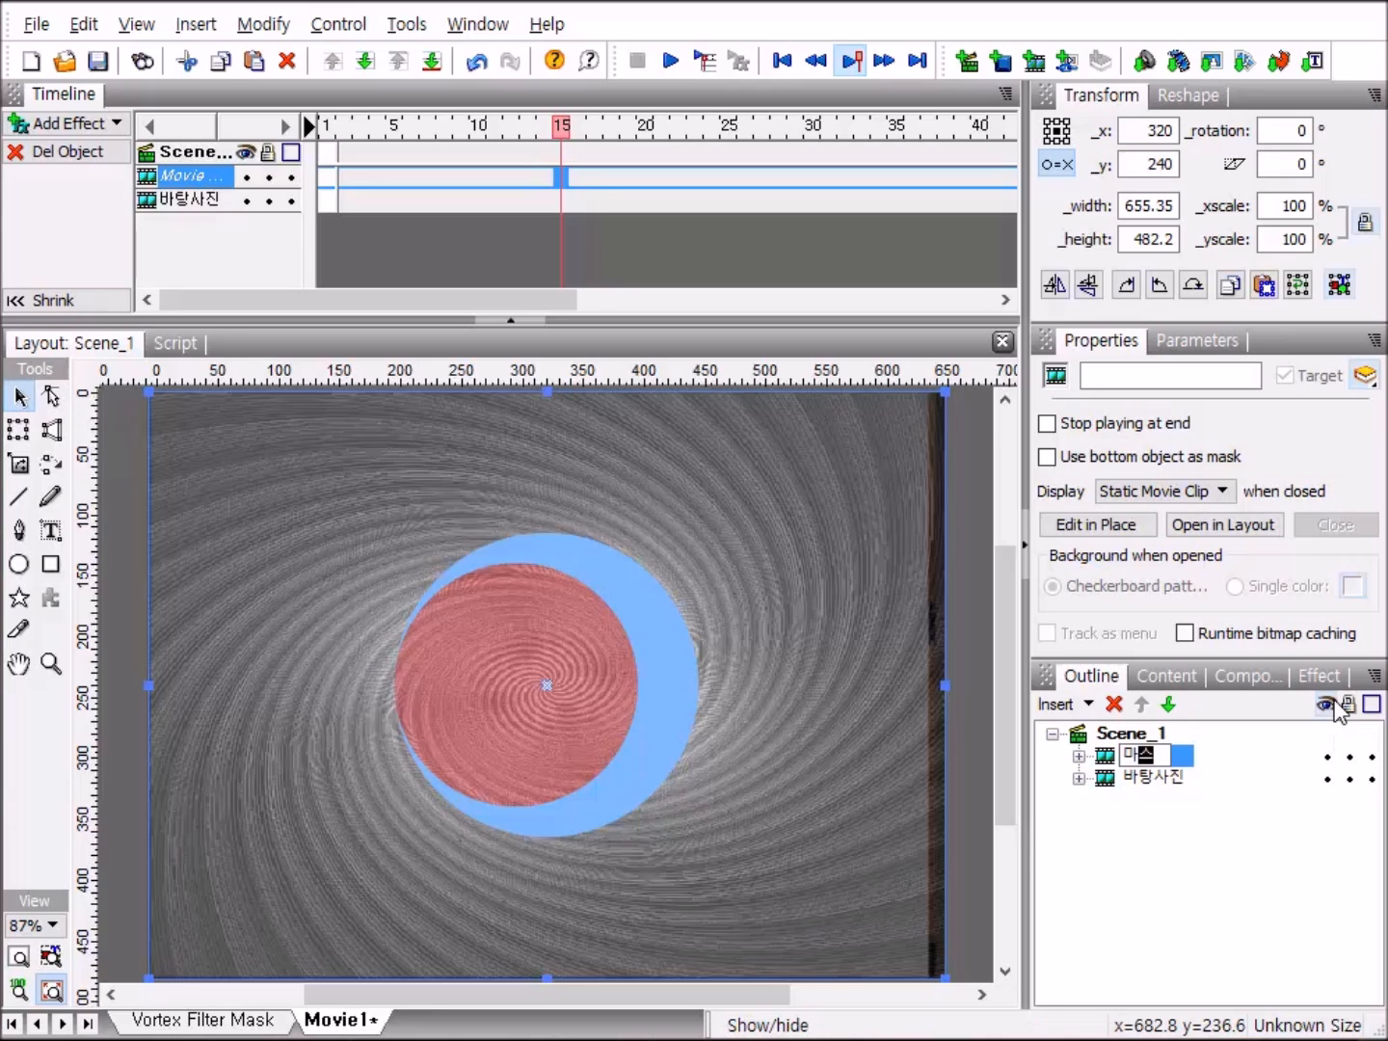
type("크")
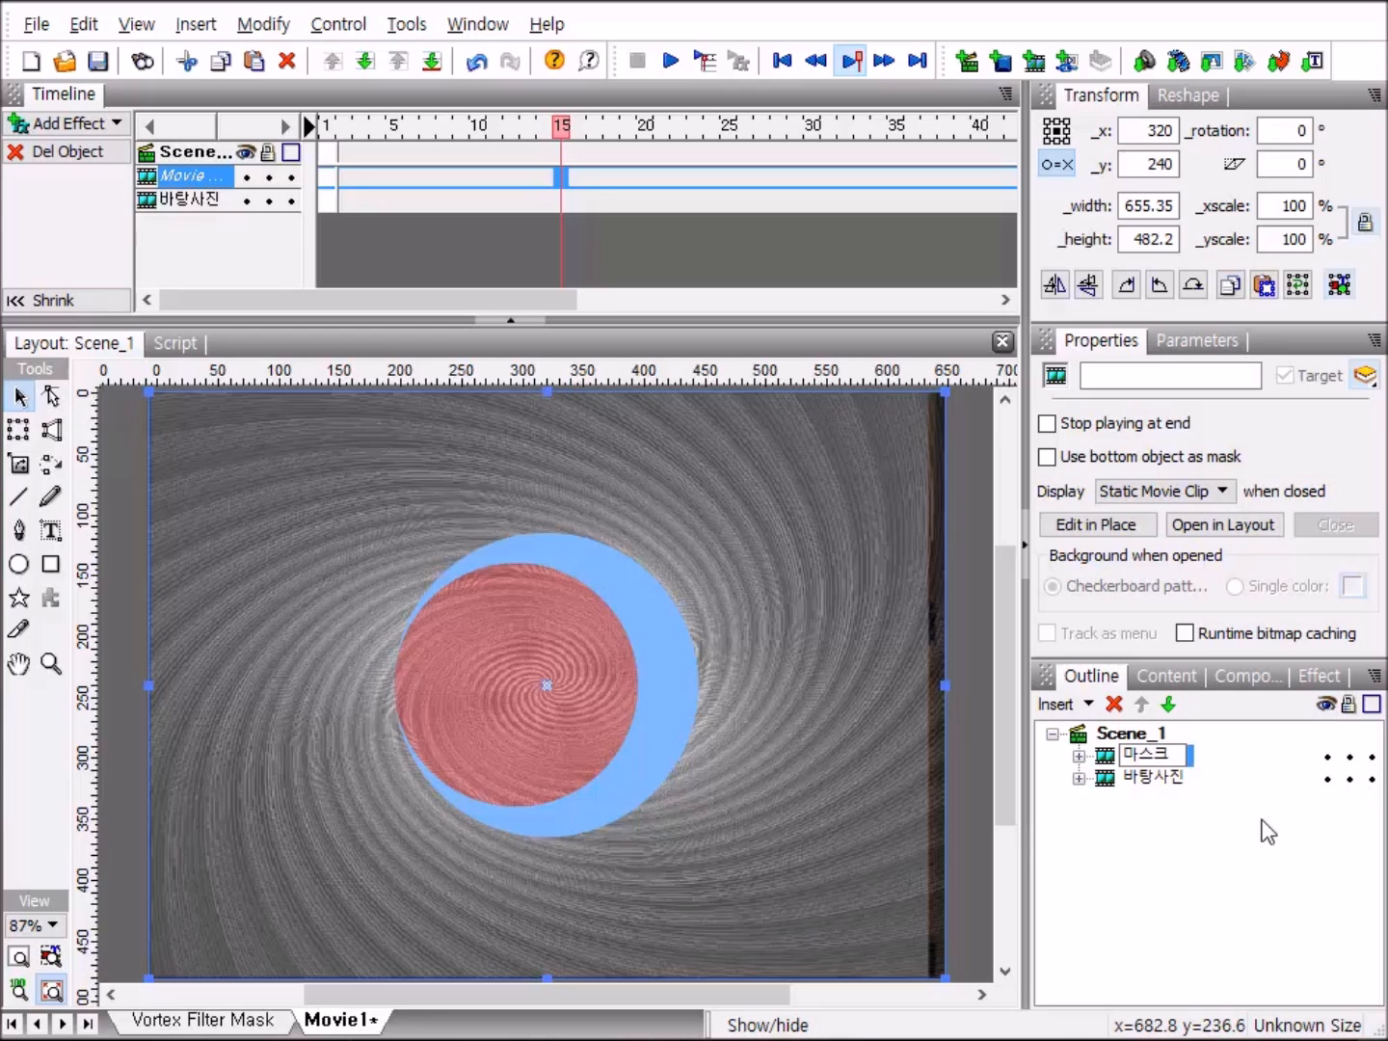
key("Return")
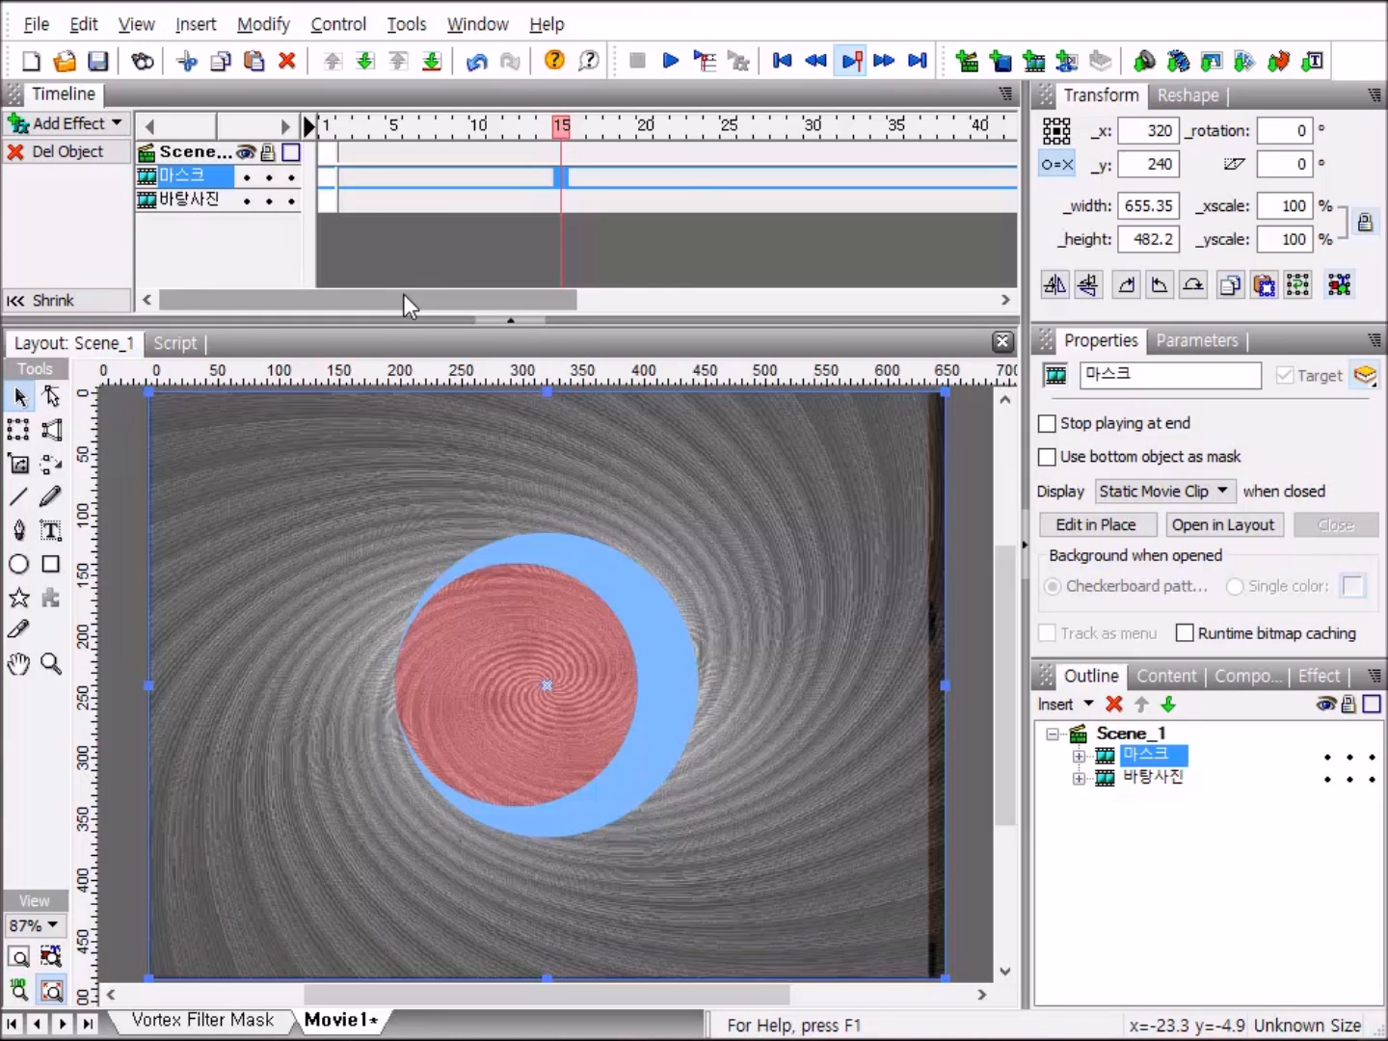
Add a Place effect at frame 1 to both the 마스크 and 바탕사진 clips.
right_click(324, 176)
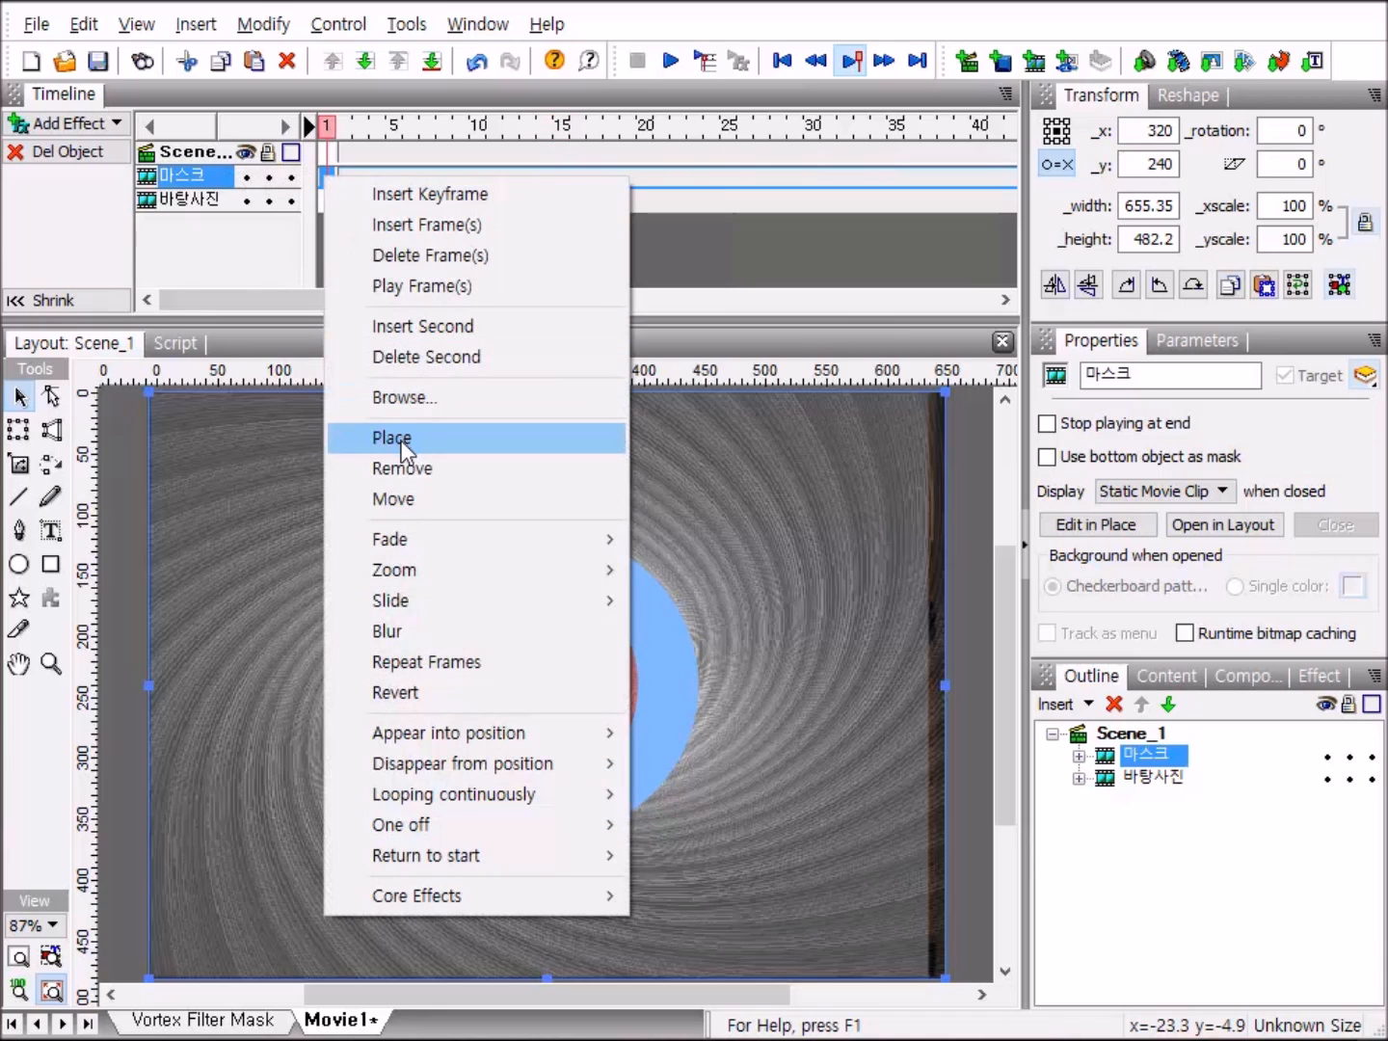
left_click(401, 442)
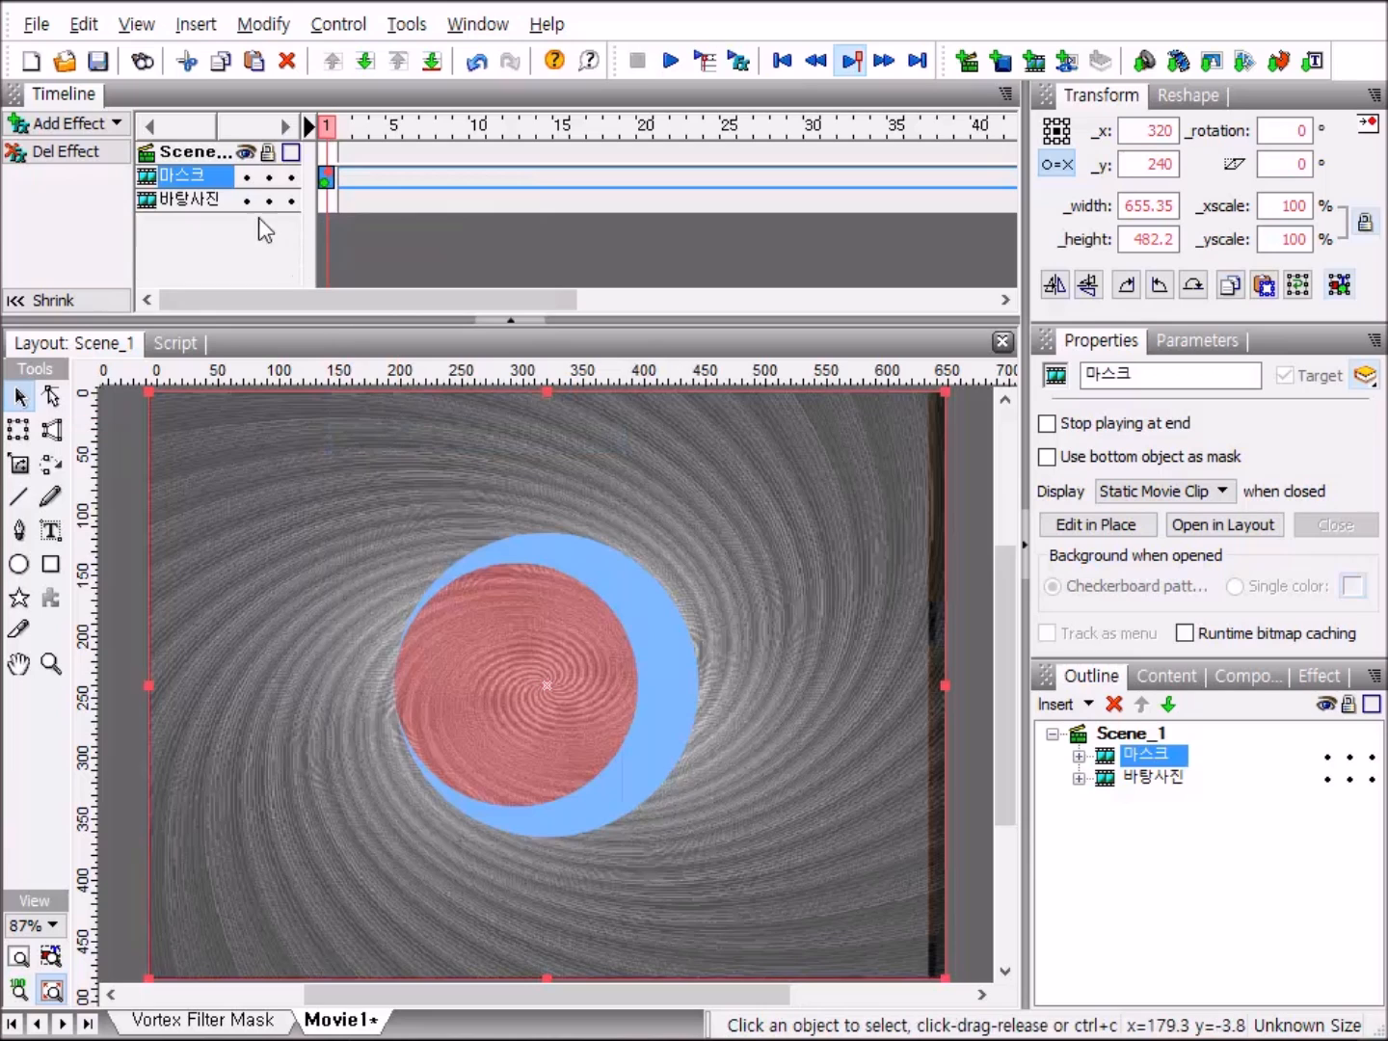
right_click(326, 201)
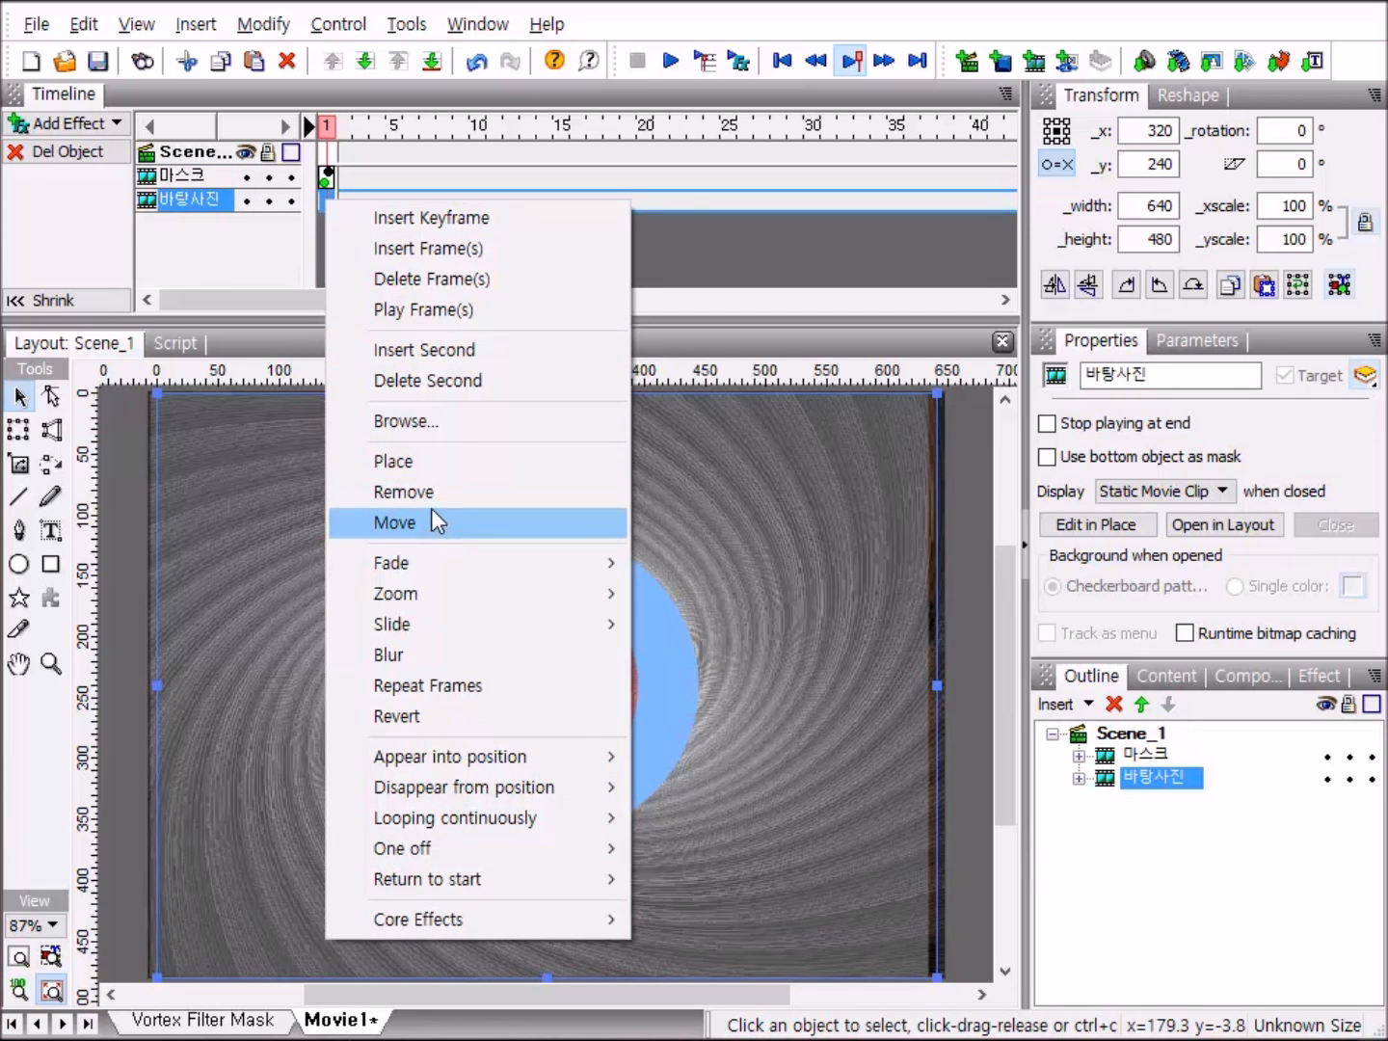
left_click(417, 462)
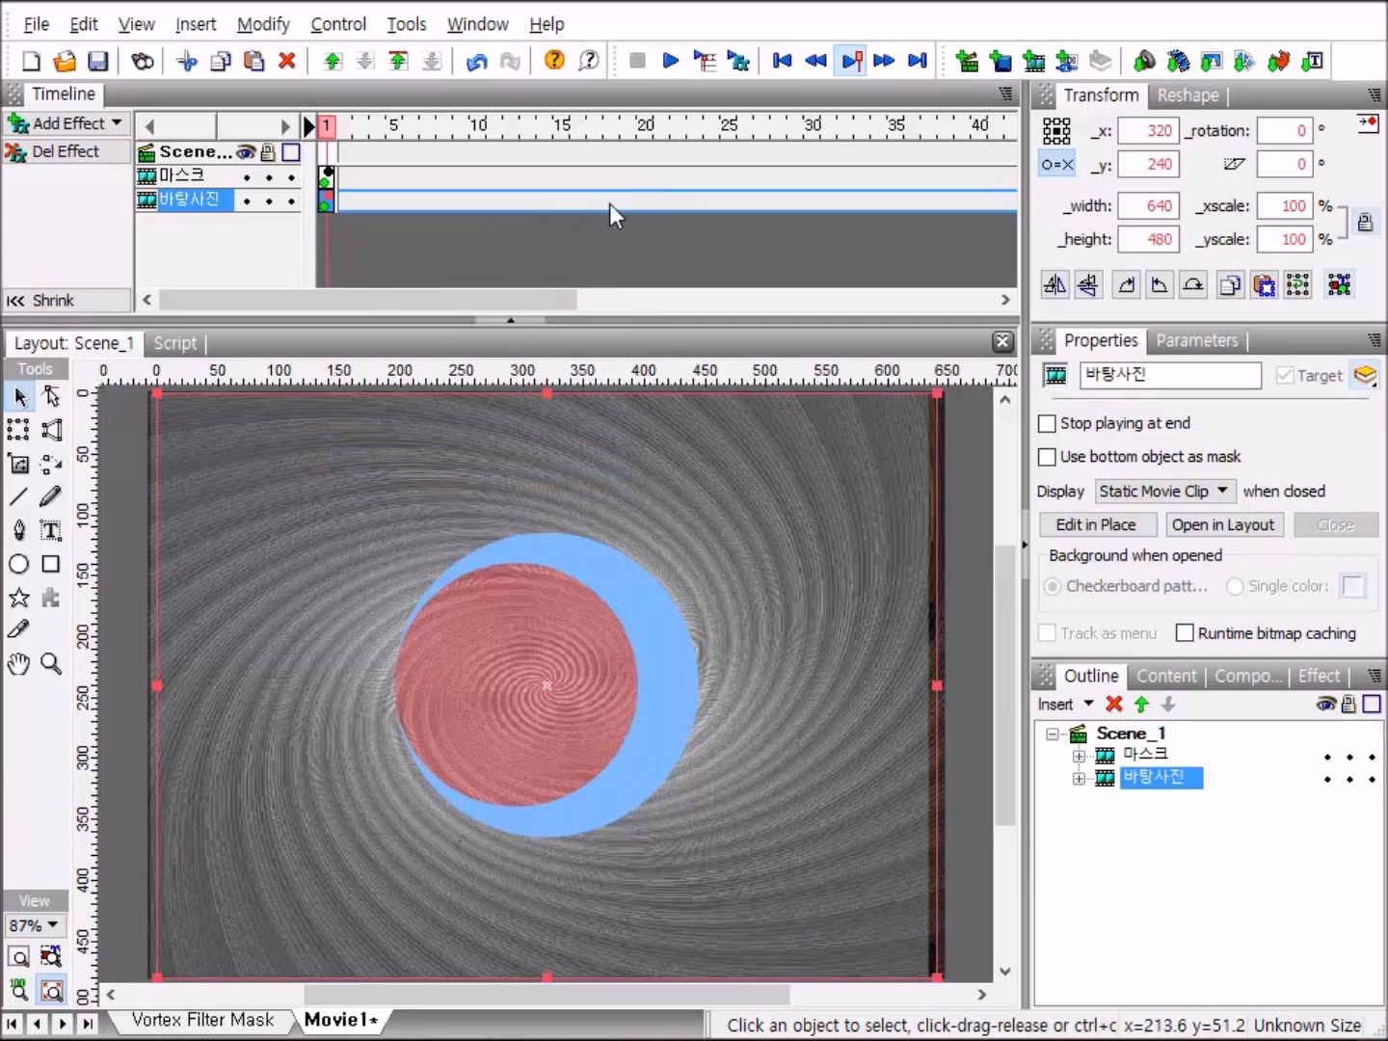
Add a Fade Out effect to 마스크 starting at frame 60 and set its duration to 50 frames.
left_click_drag(486, 300, 766, 244)
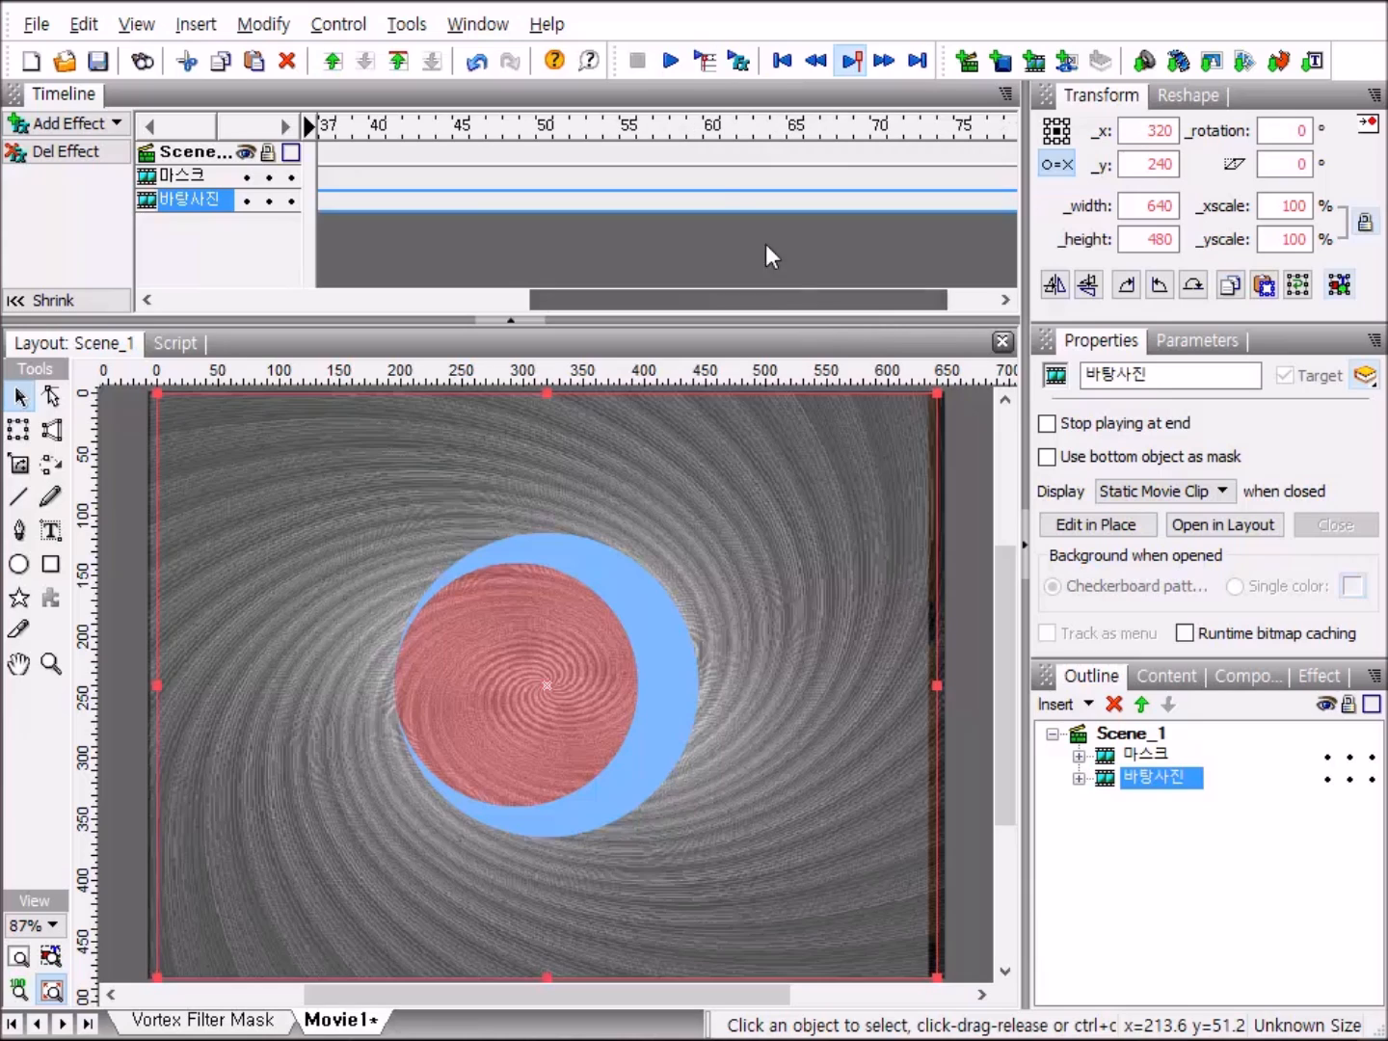
right_click(714, 171)
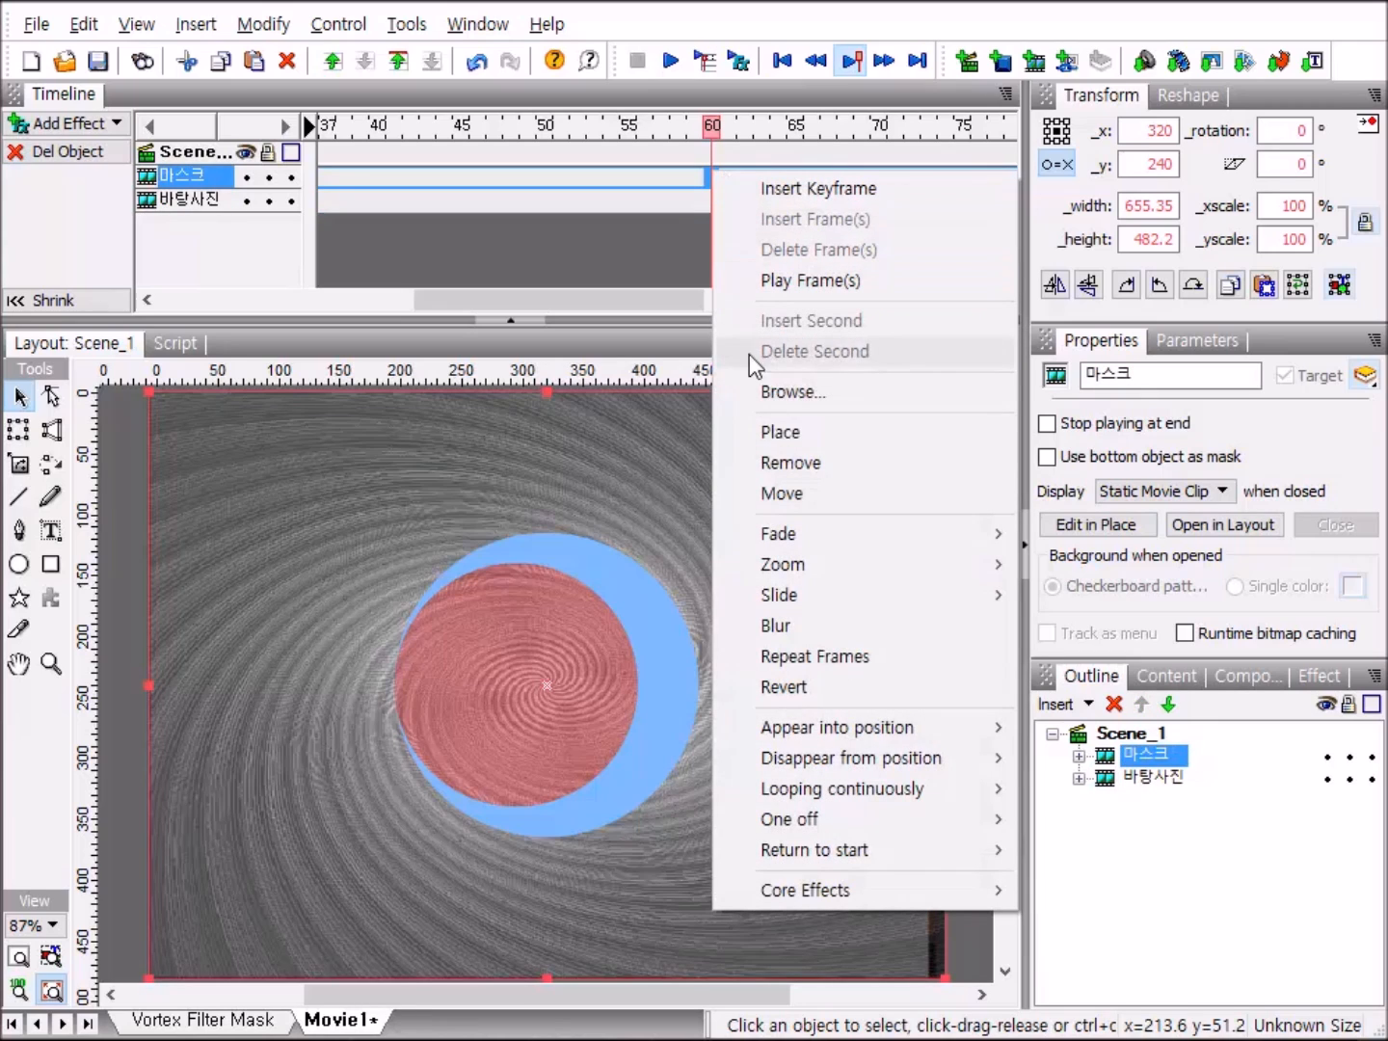
mouse_move(844, 534)
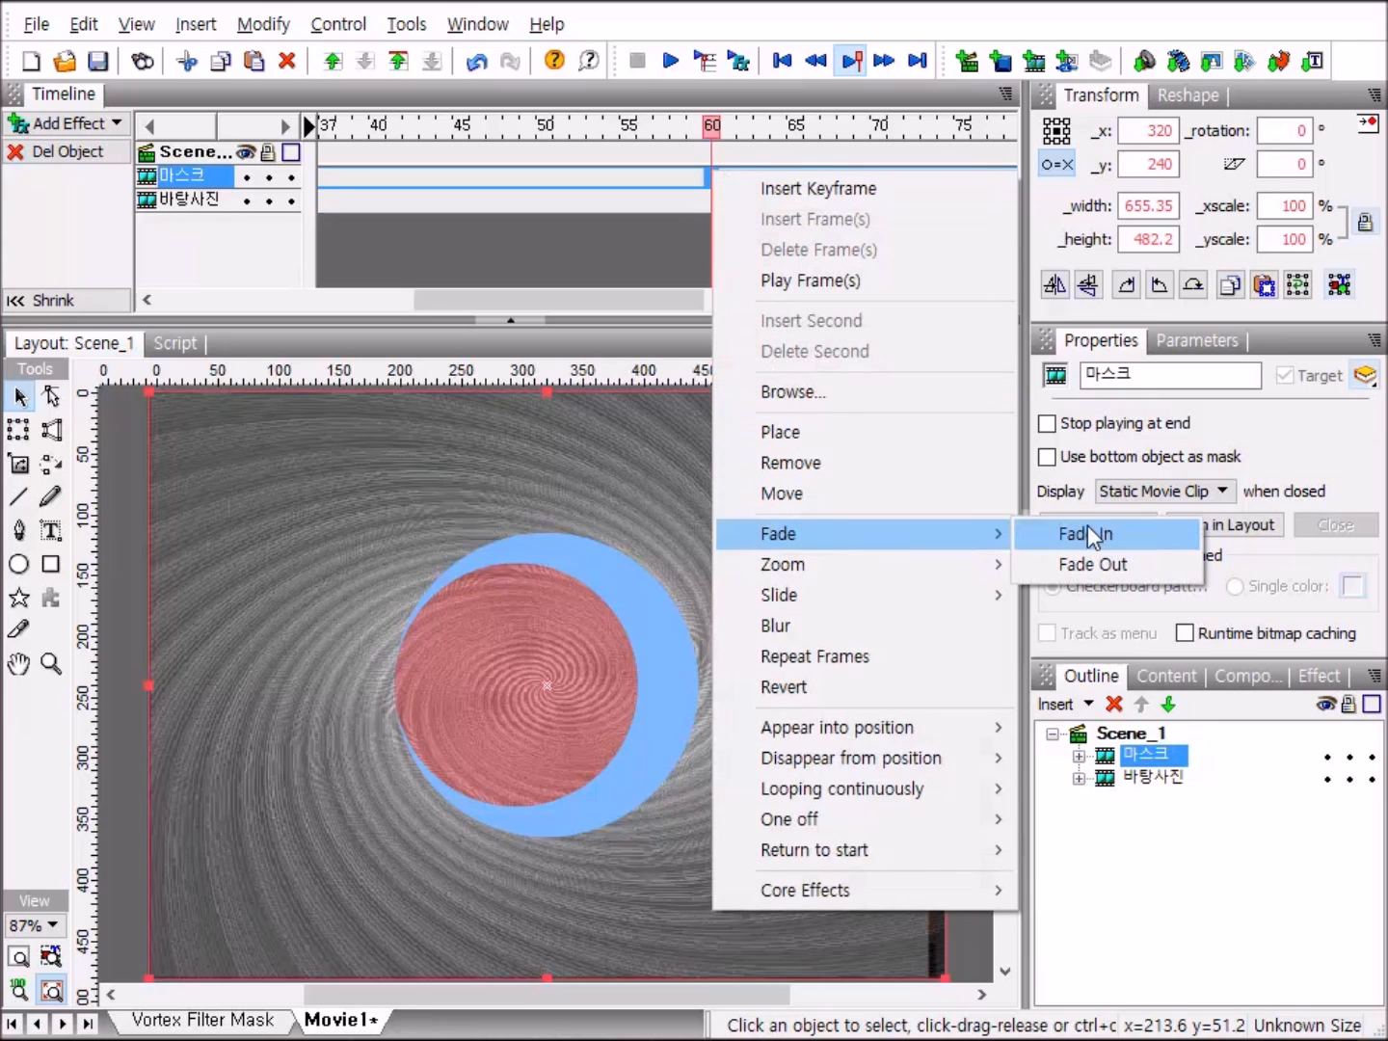
left_click(1121, 561)
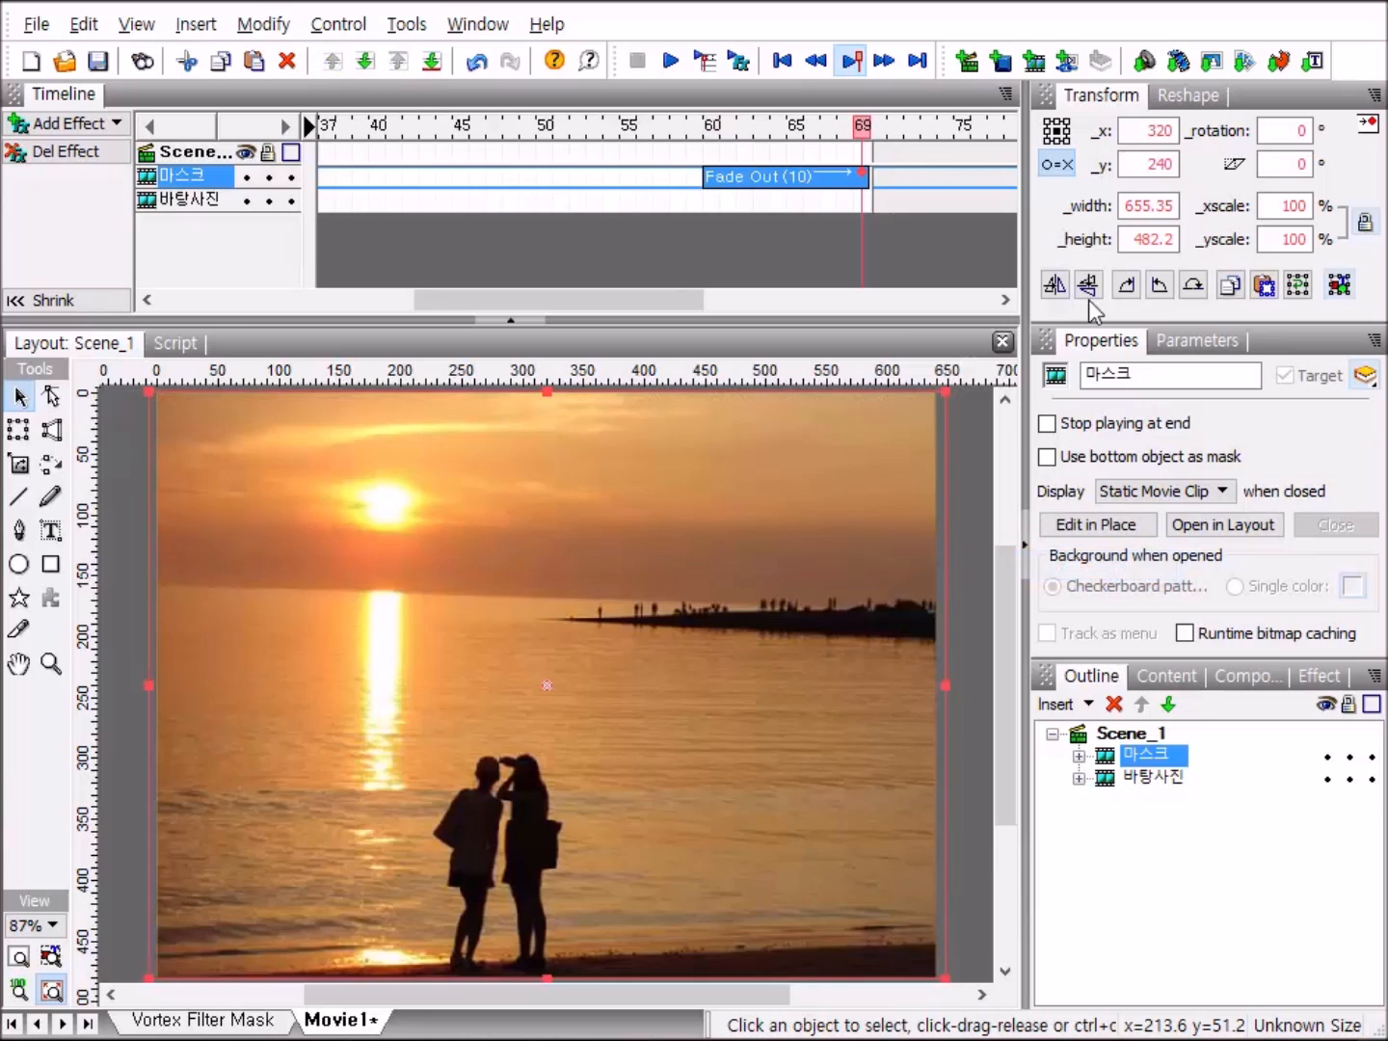
left_click(848, 179)
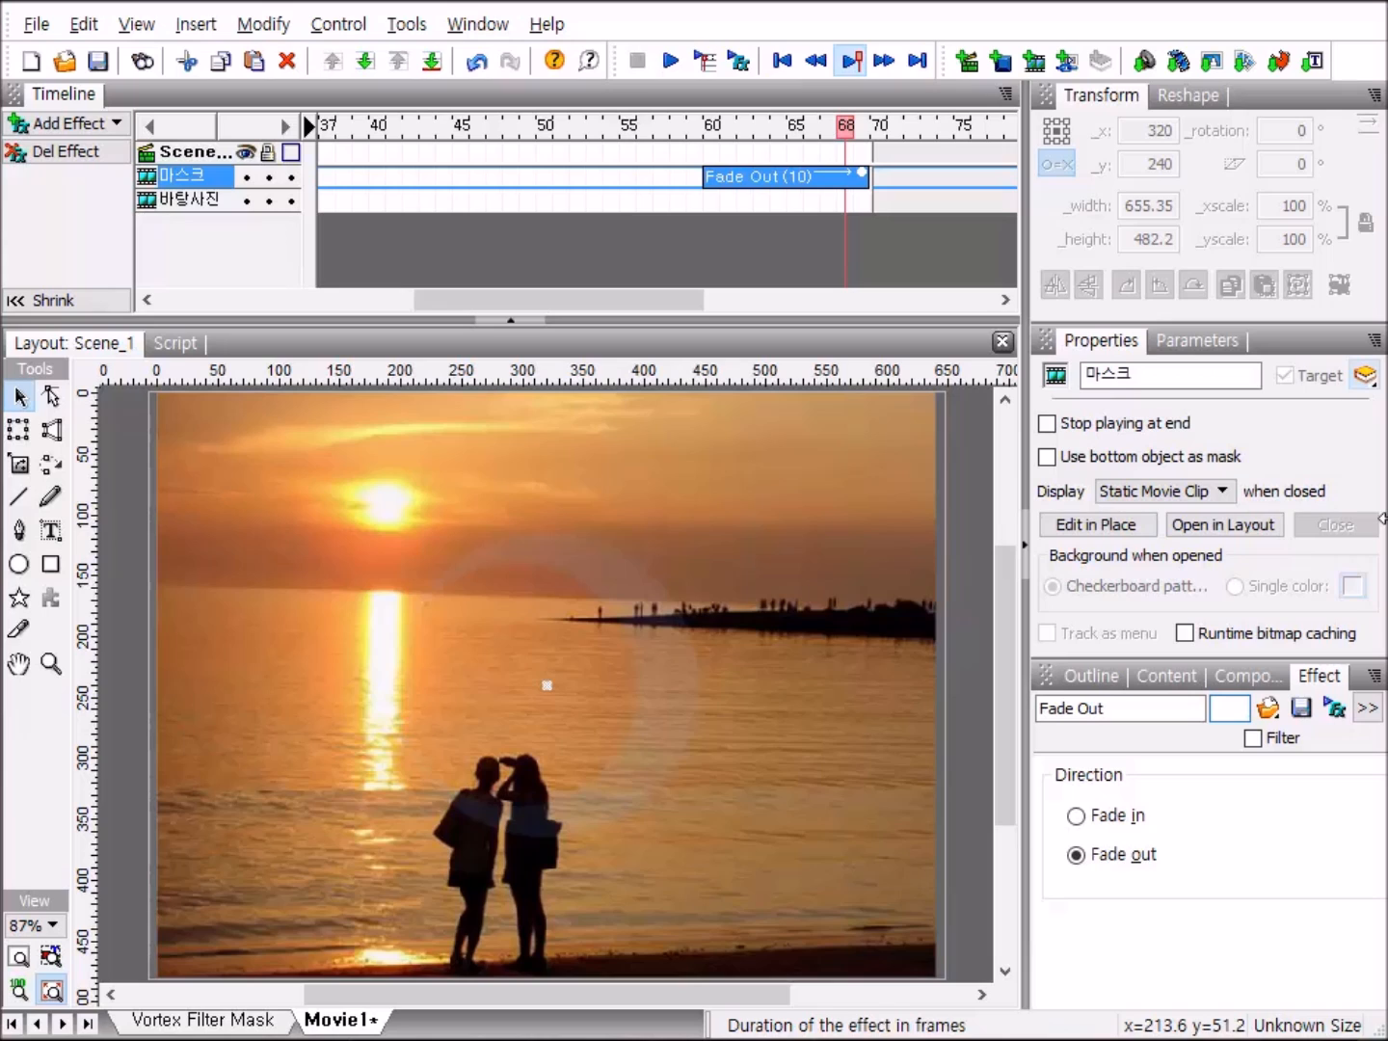
key("Return")
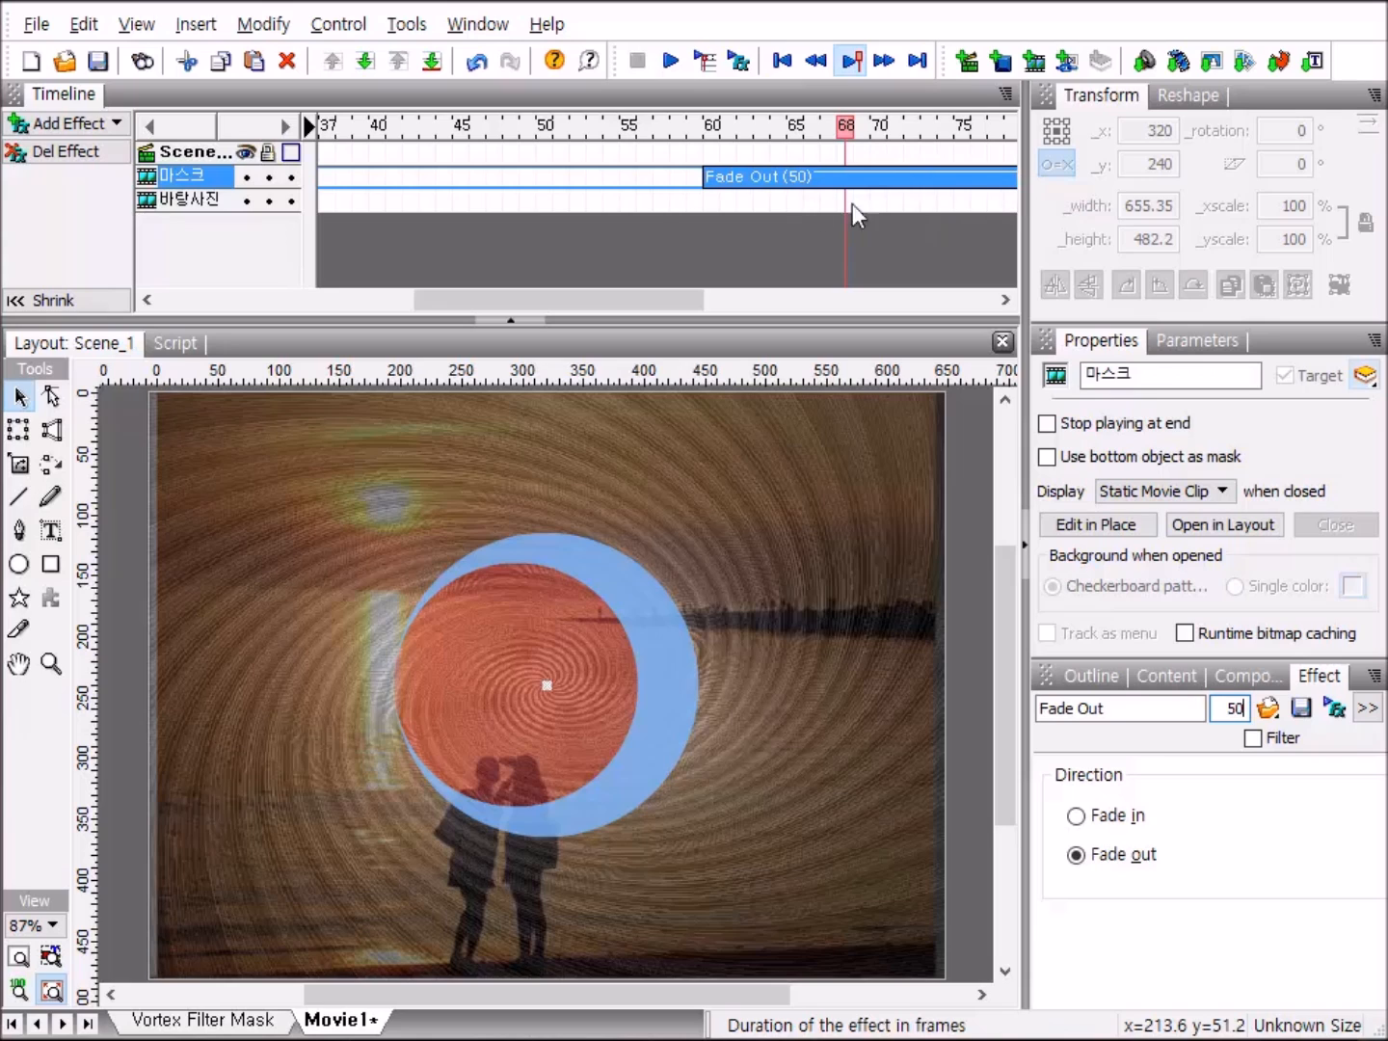
Add a Fade Out effect to 바탕사진 starting at frame 60 and set its duration to 50 frames.
left_click(712, 200)
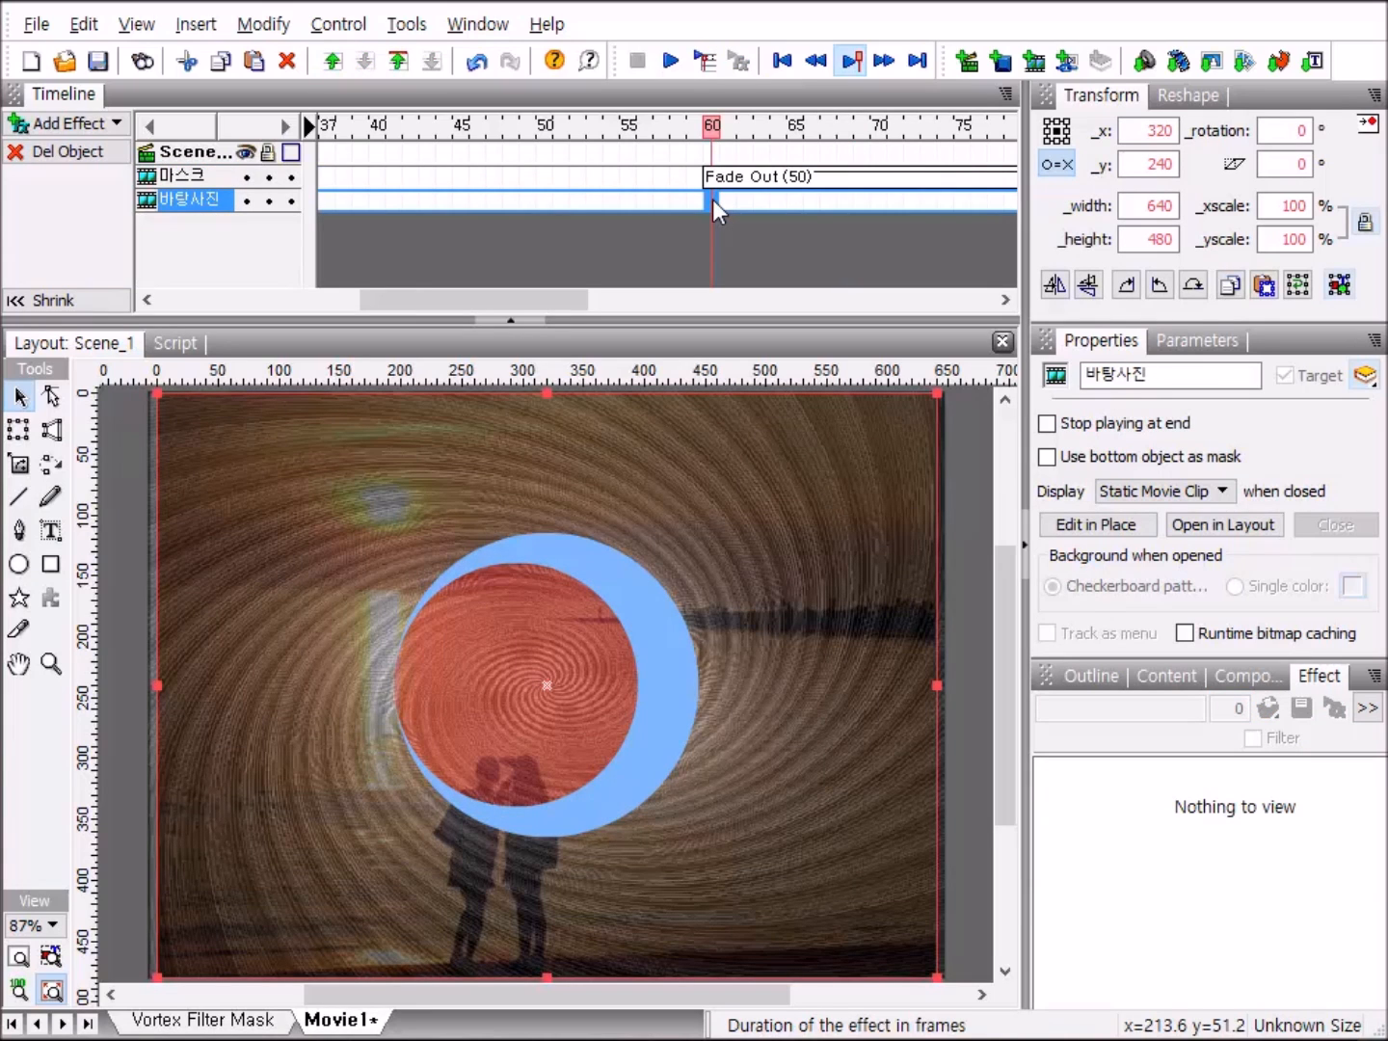
right_click(712, 199)
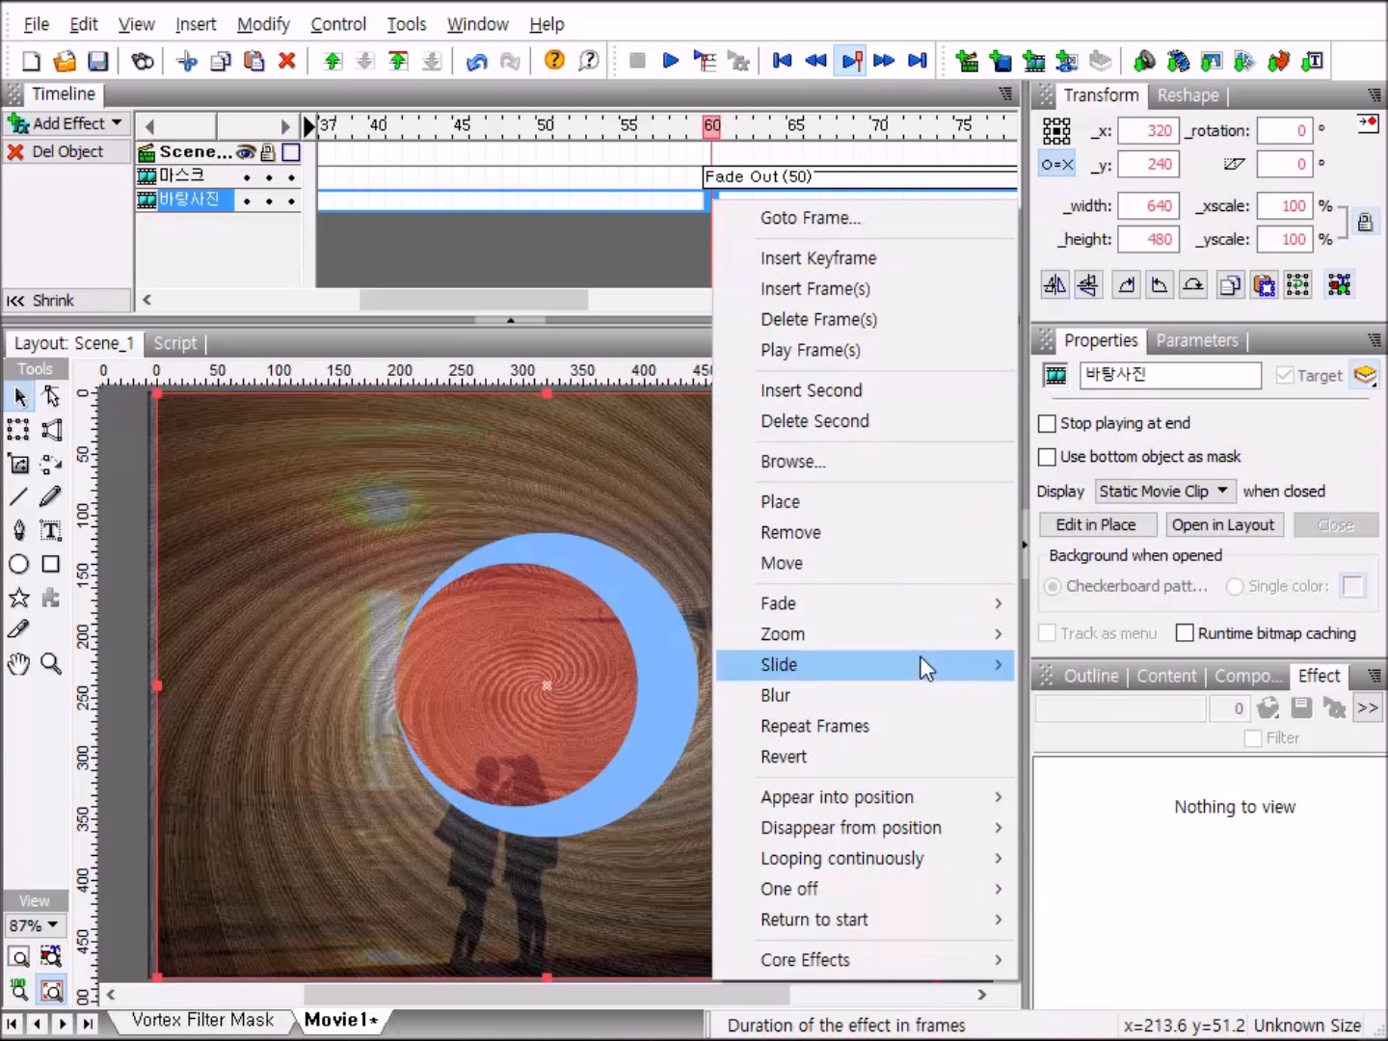
mouse_move(1000, 607)
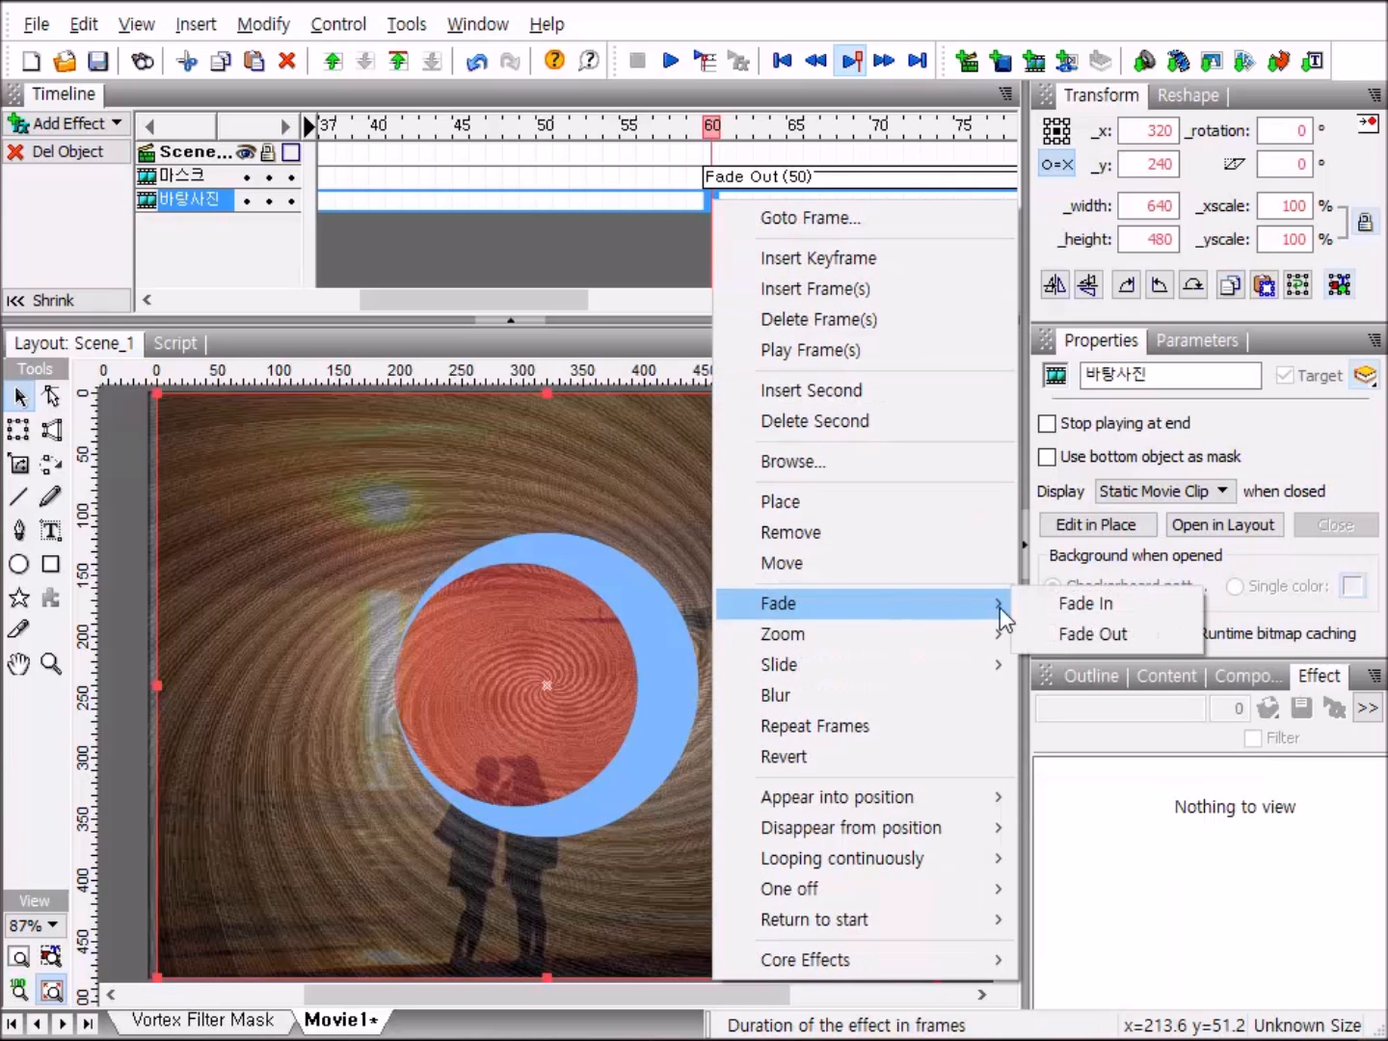
left_click(1130, 633)
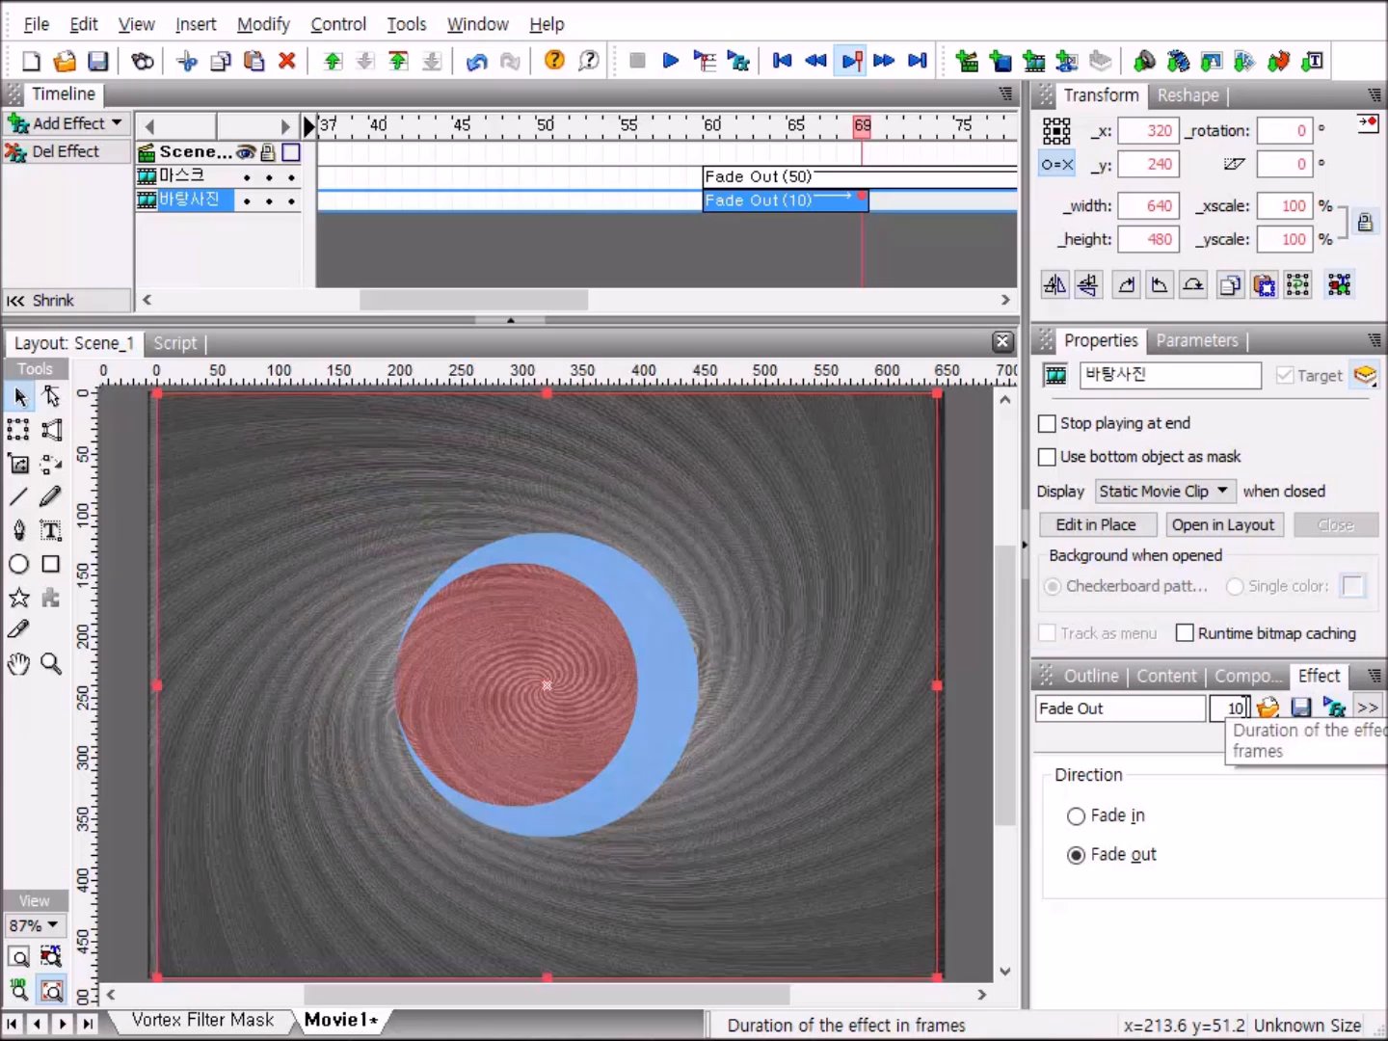
left_click(1247, 706)
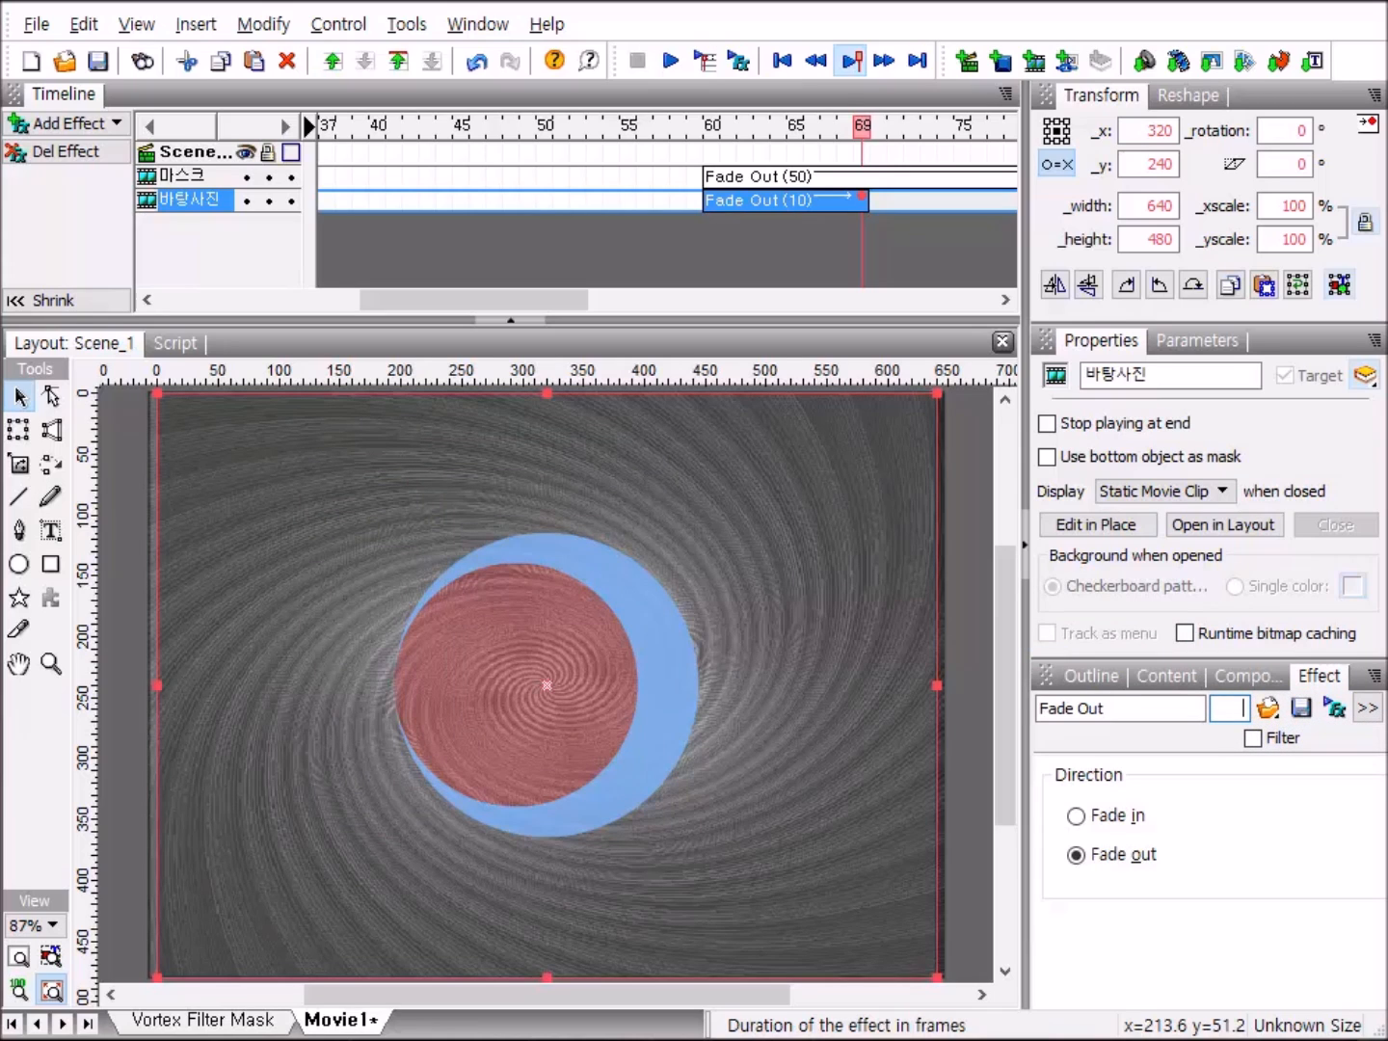
key("Return")
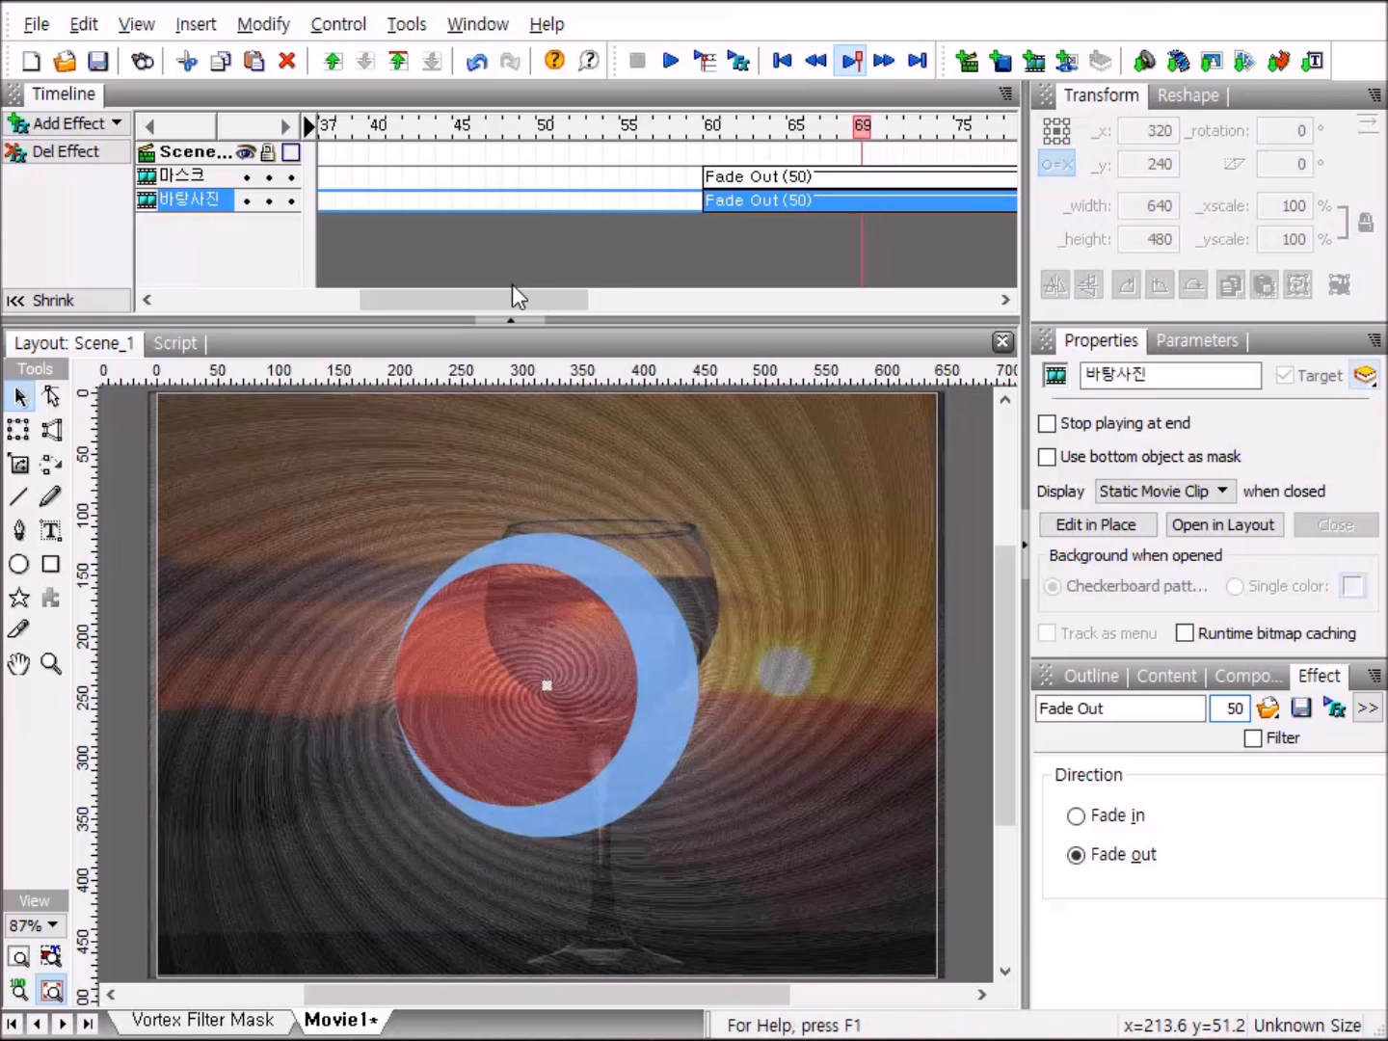
Add a Fade In effect to the 마스크 clip at frame 200 and set its duration to 50 frames.
left_click_drag(508, 292, 811, 310)
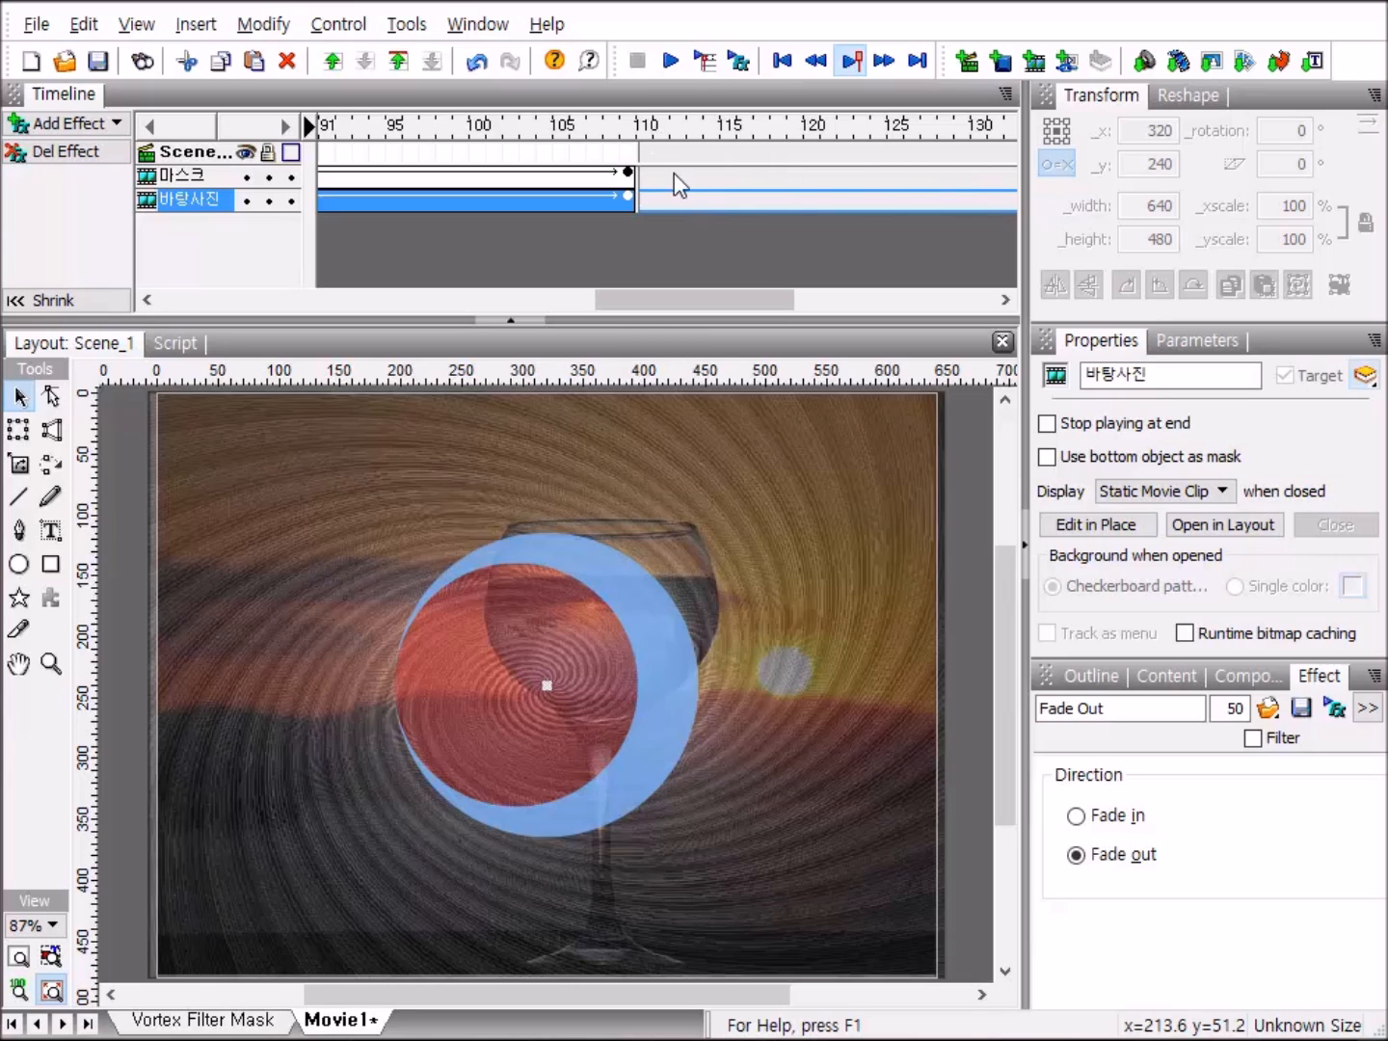
left_click_drag(716, 294, 1001, 297)
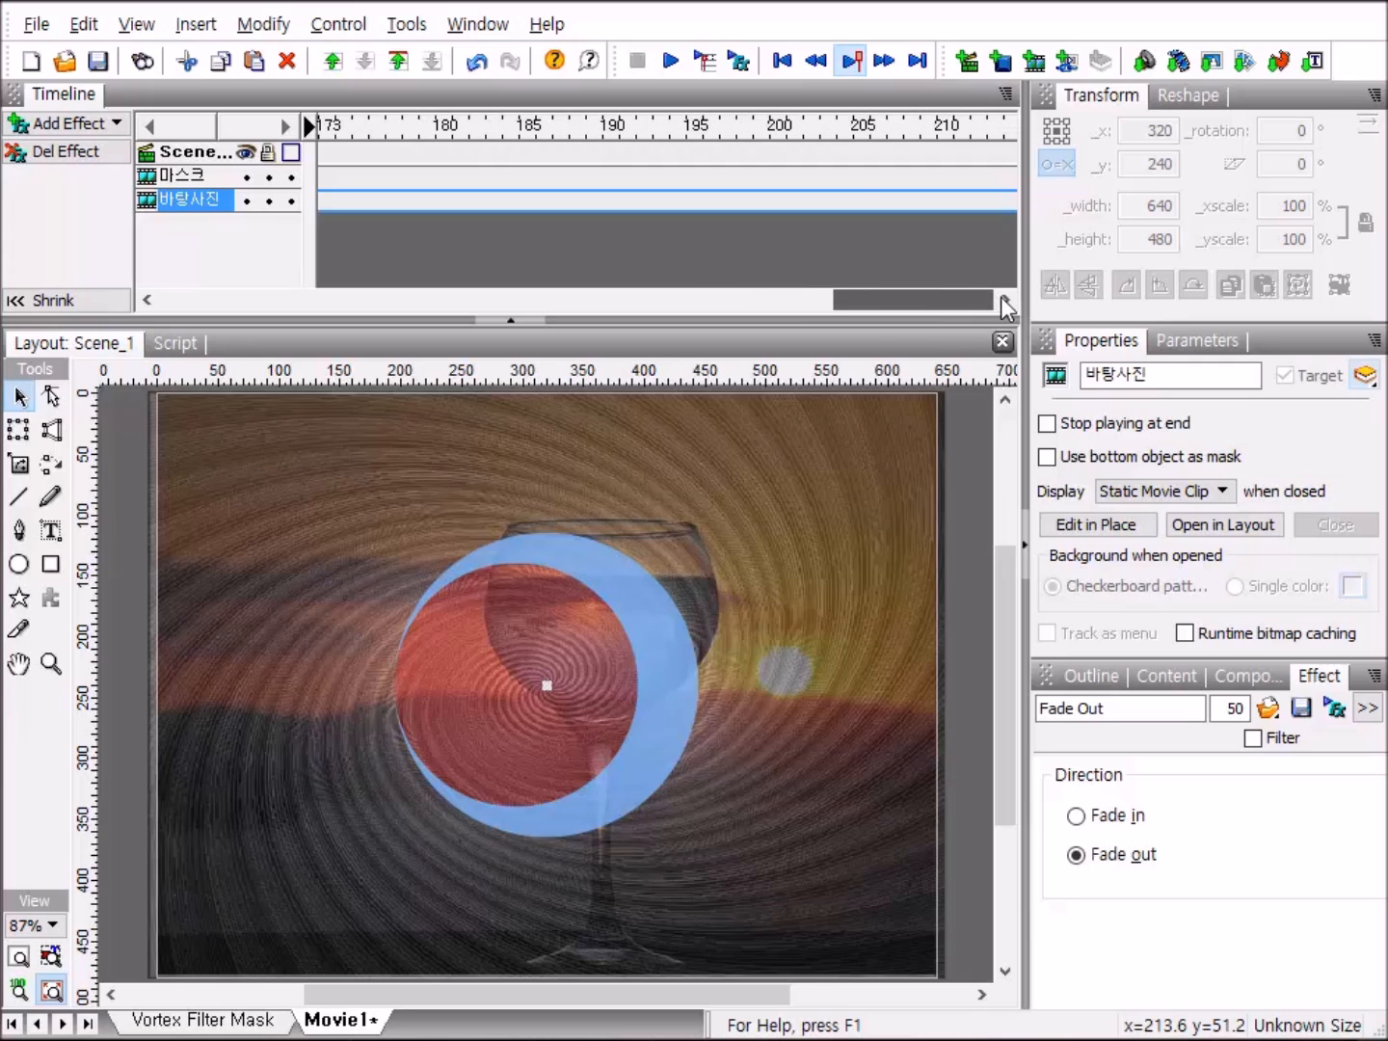
right_click(785, 171)
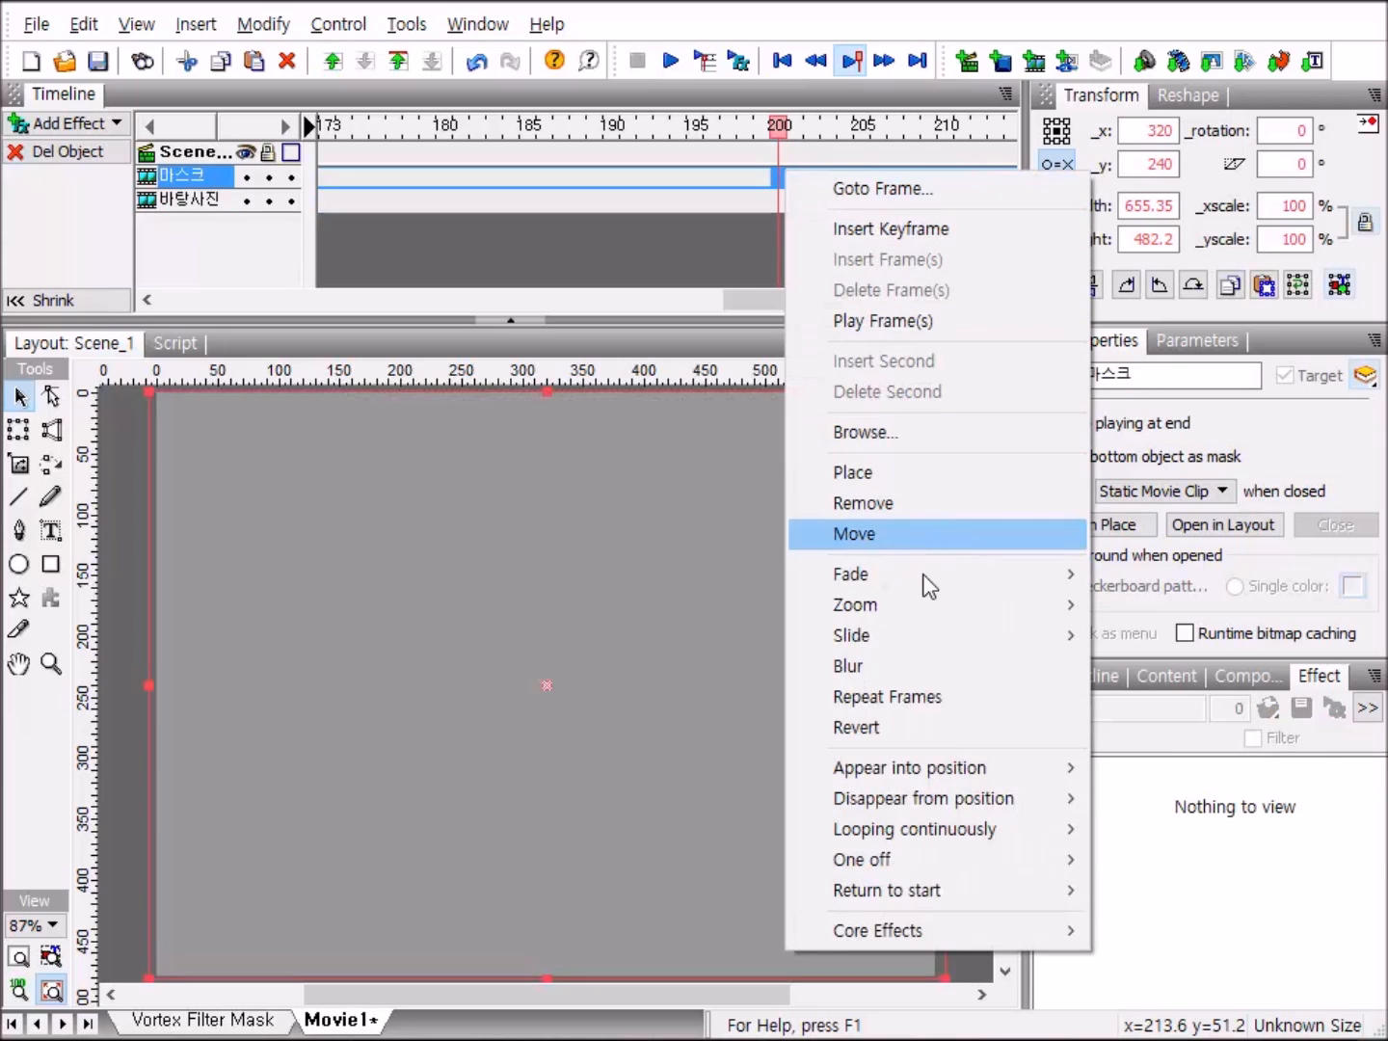
mouse_move(925, 577)
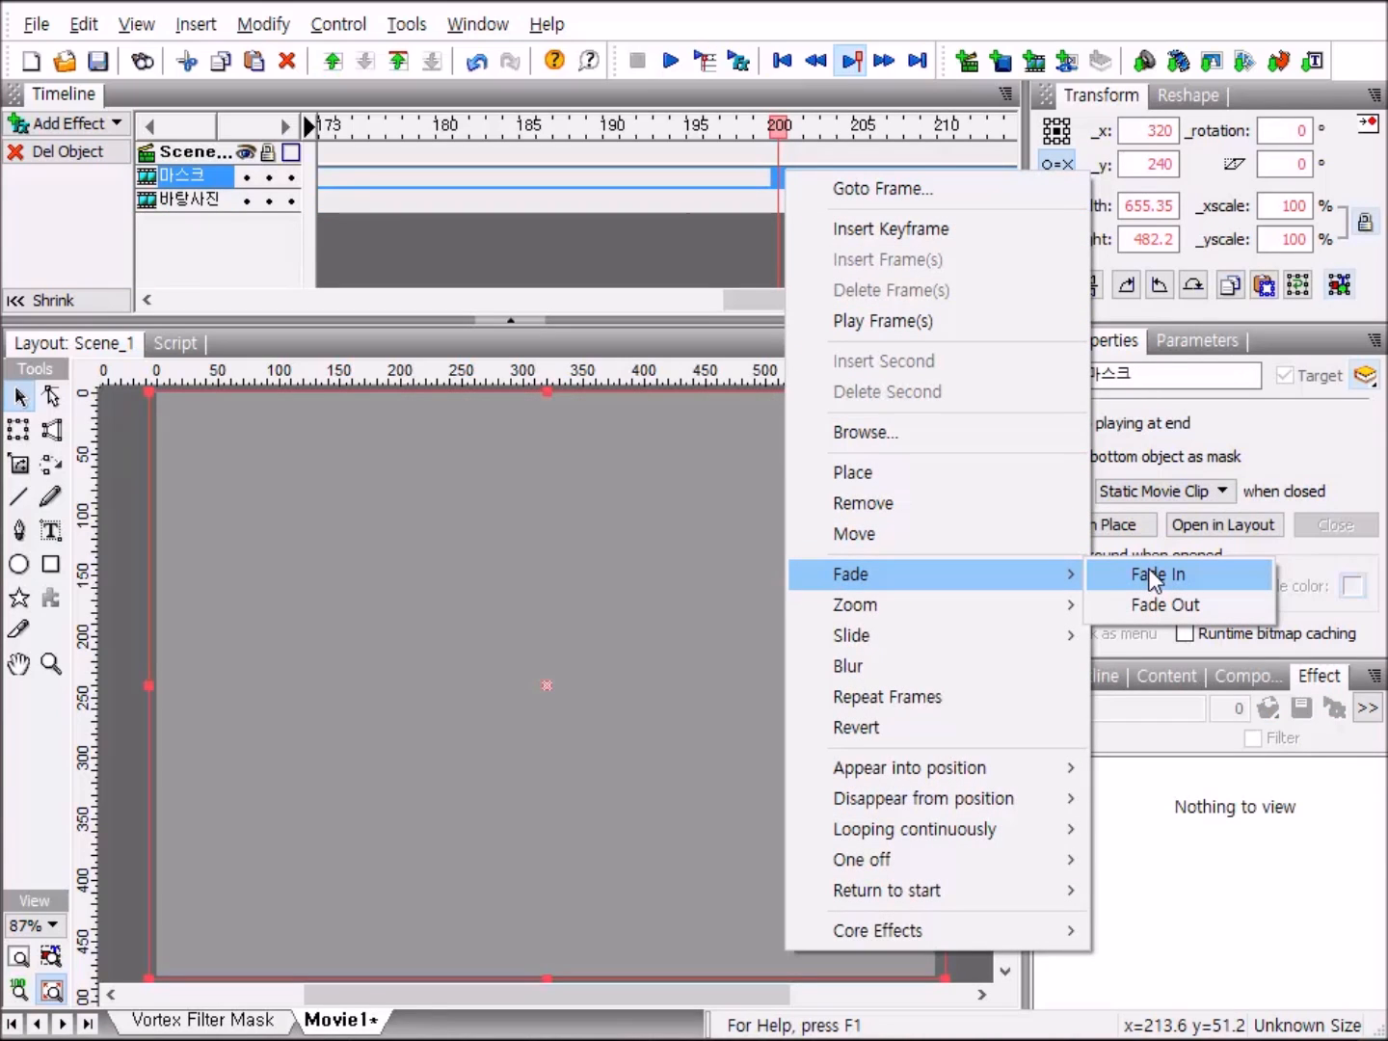
left_click(1153, 578)
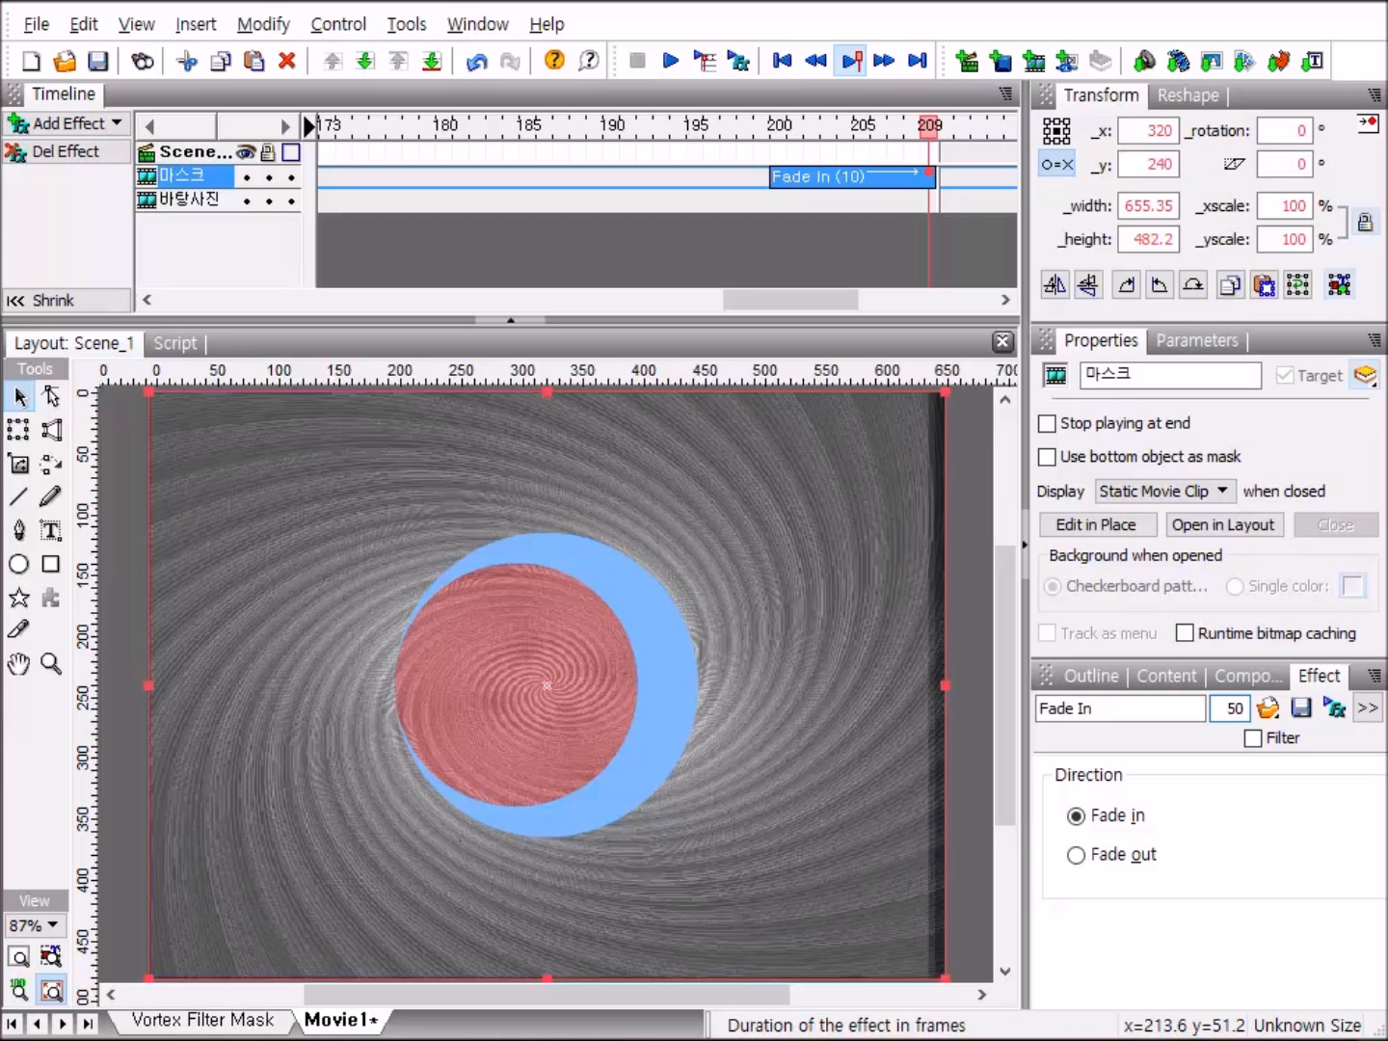
key("Return")
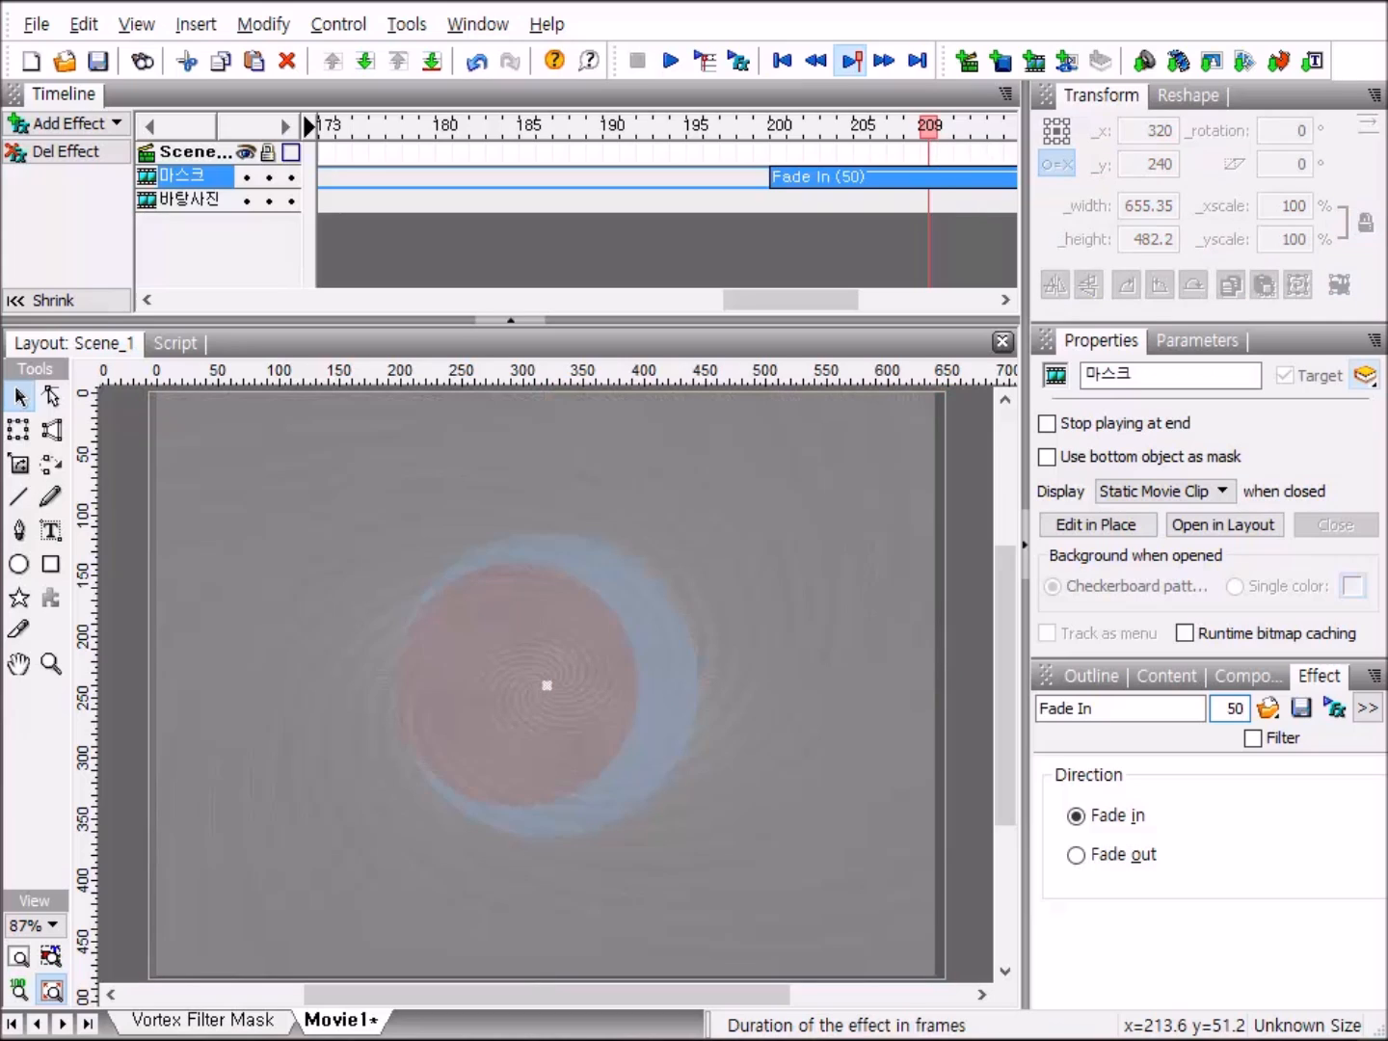
Add a Fade In effect to the 바탕사진 clip at frame 200 and set its duration to 50 frames.
left_click(775, 197)
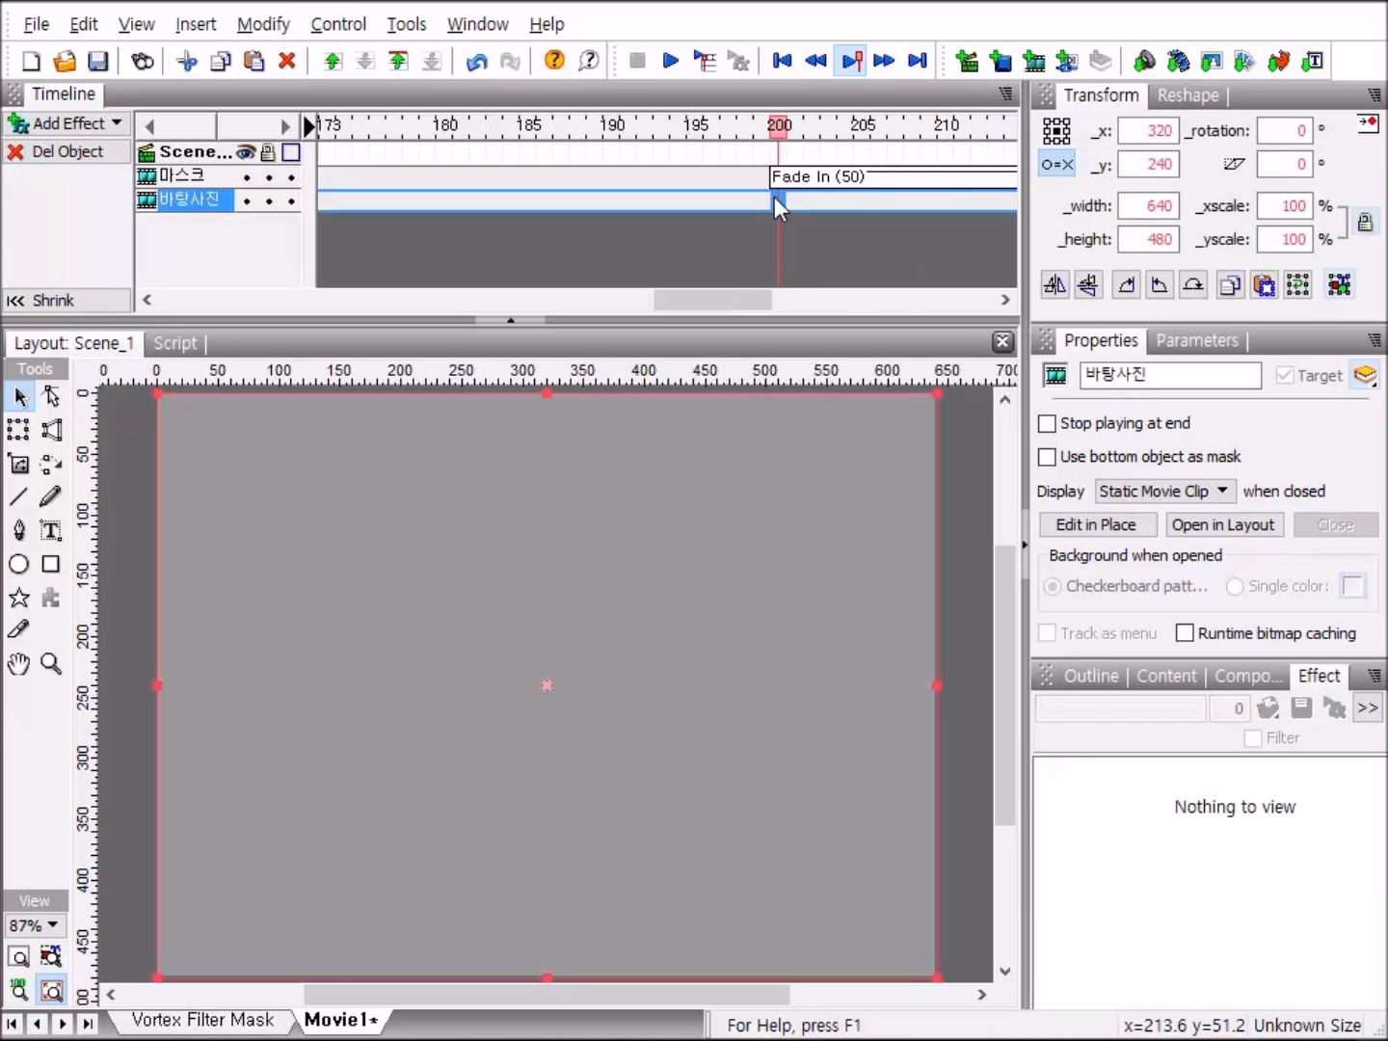
right_click(774, 196)
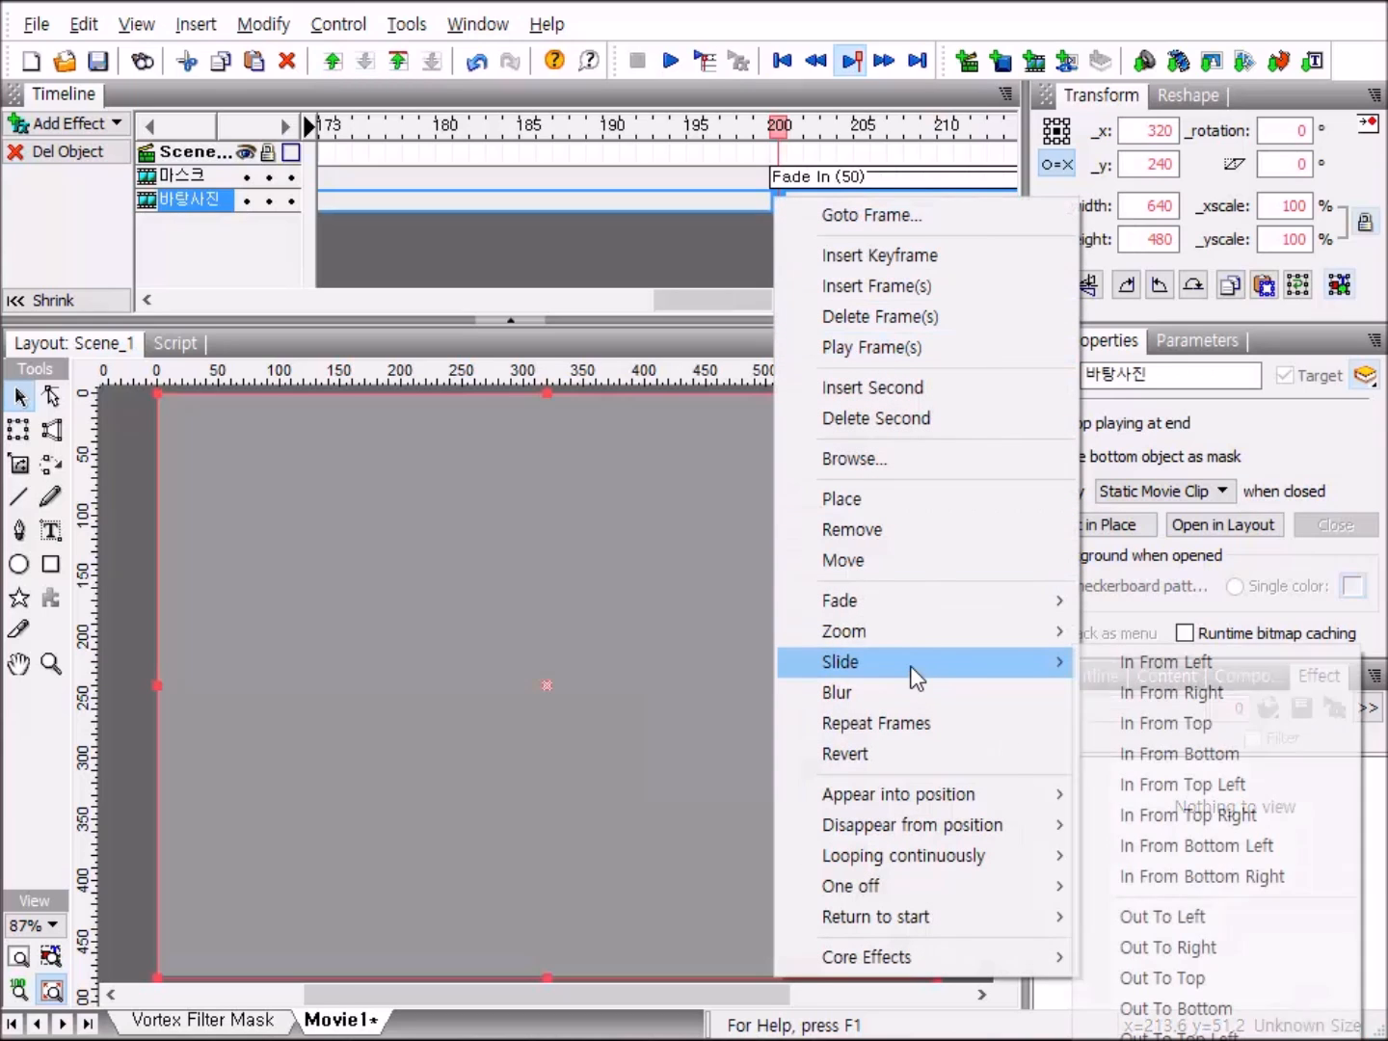
mouse_move(923, 621)
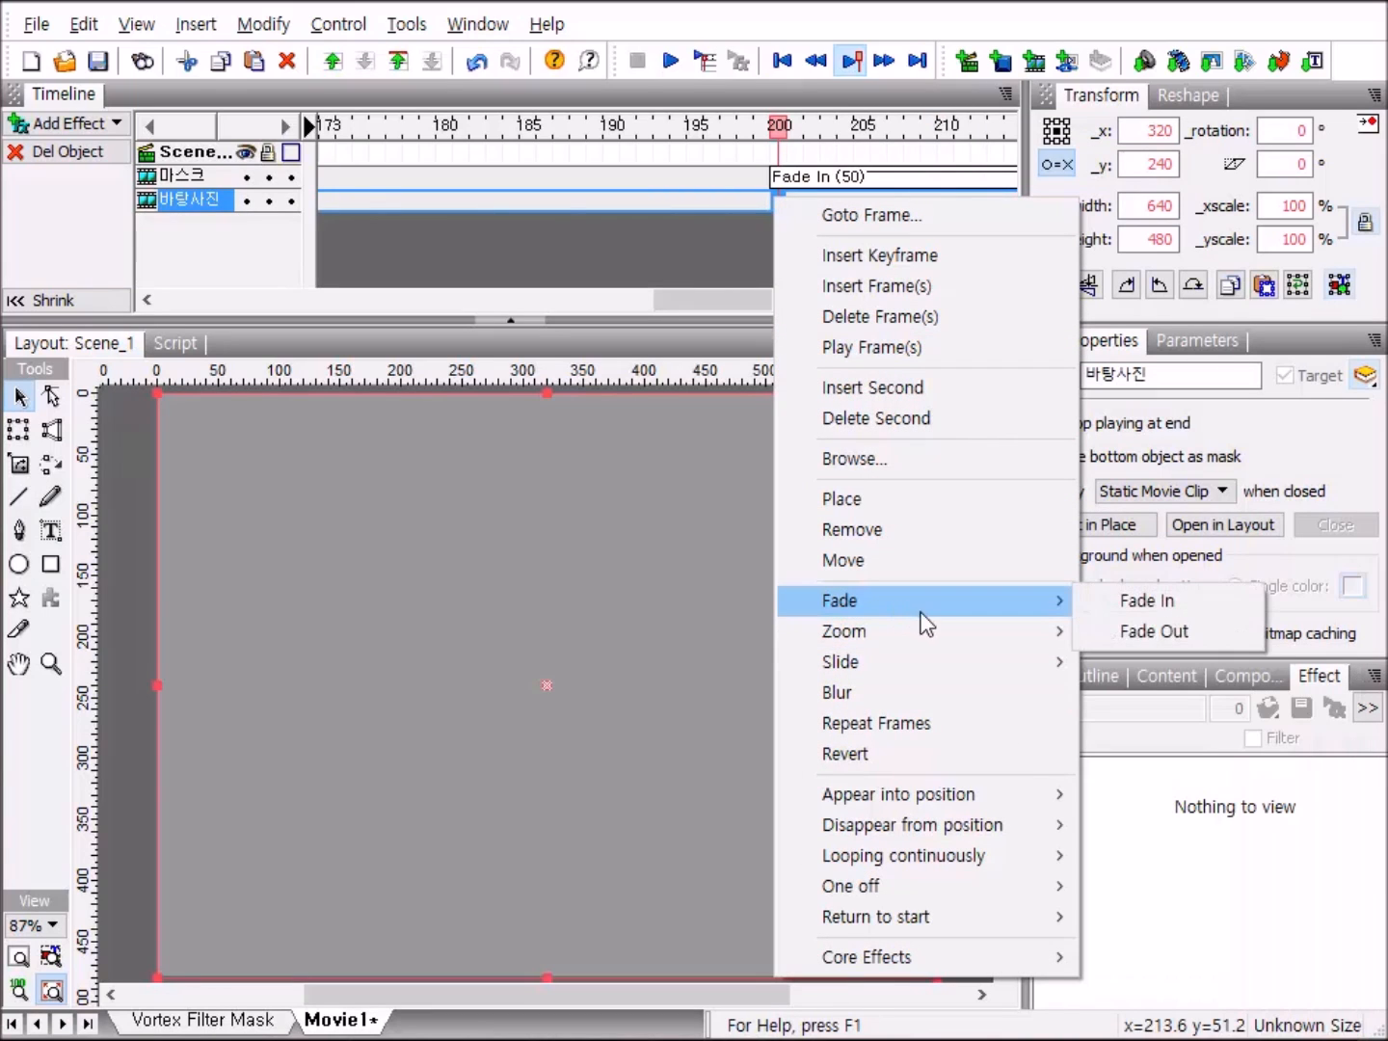
left_click(1130, 602)
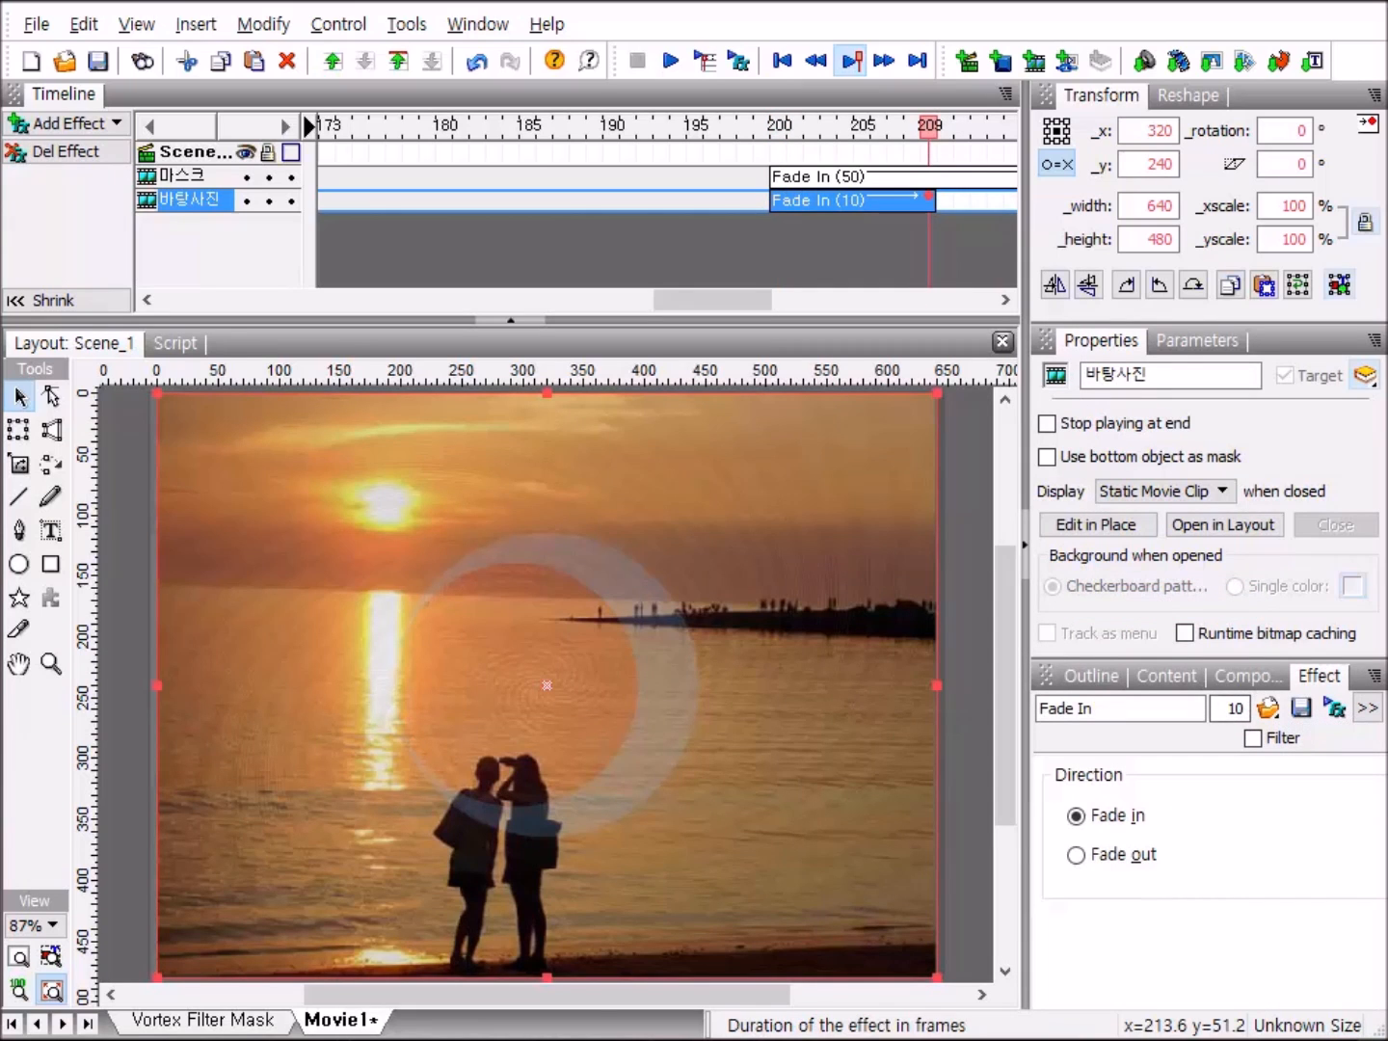
key("Delete")
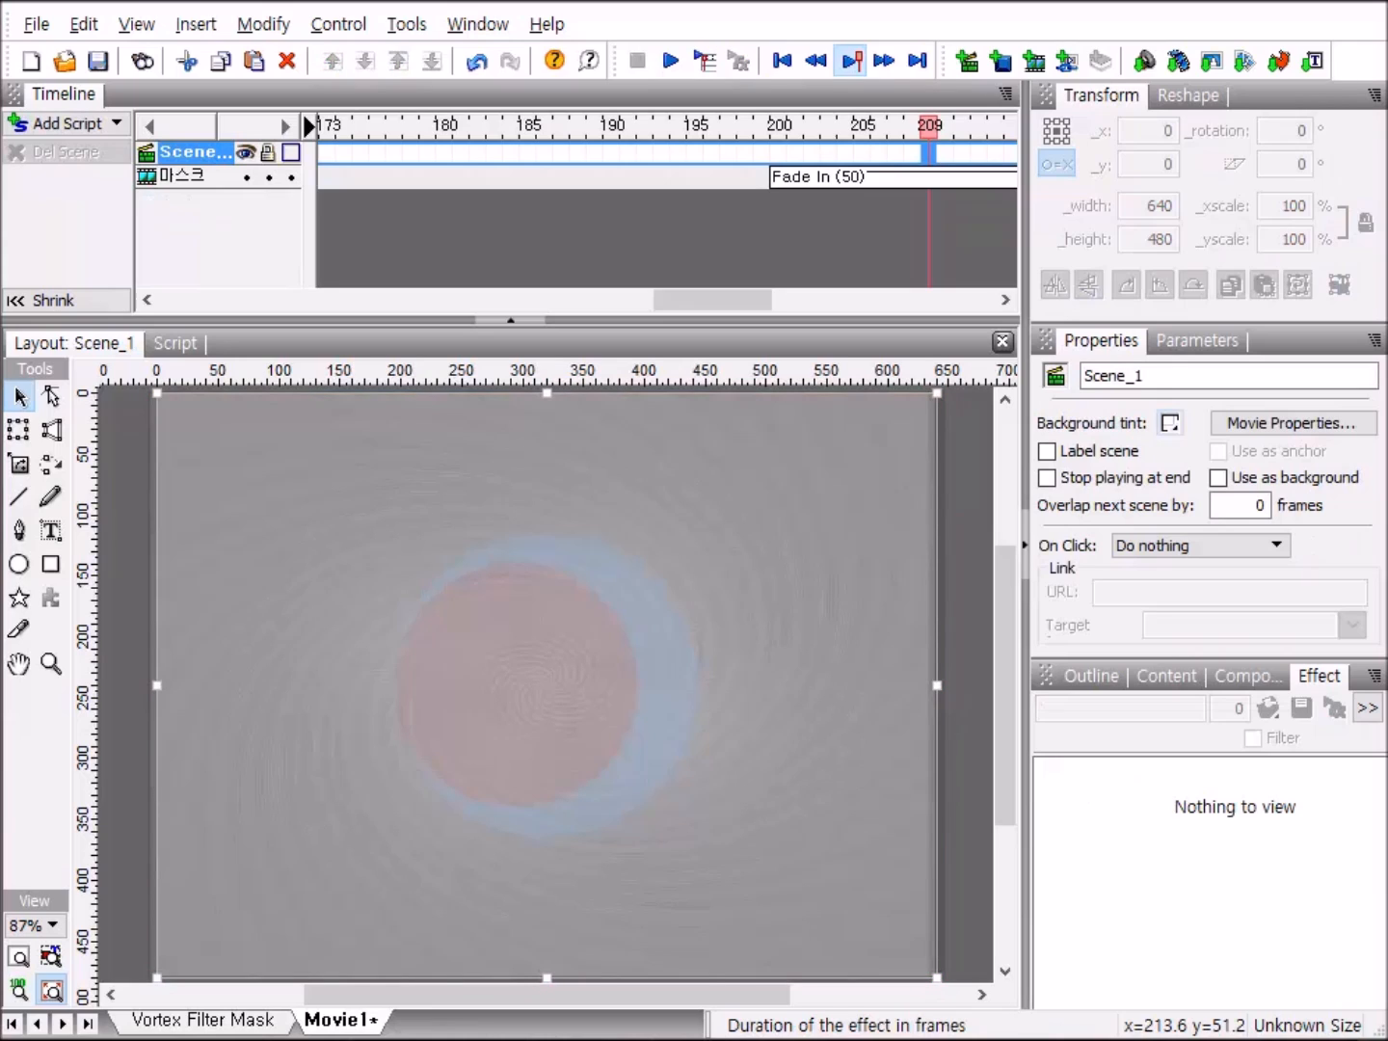
left_click(478, 62)
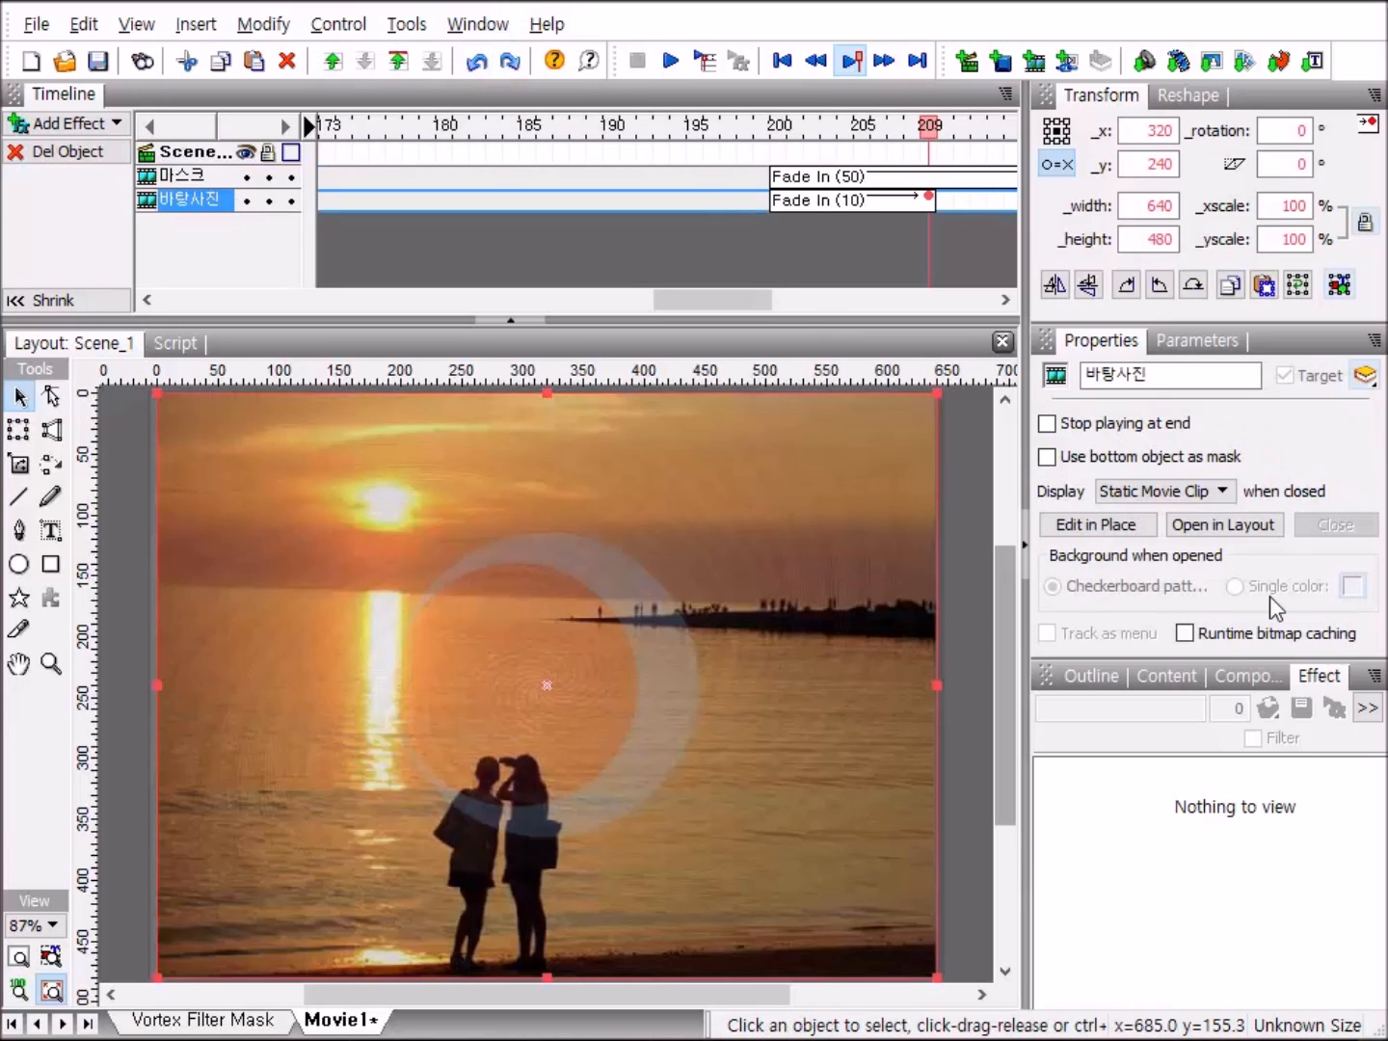
left_click(912, 203)
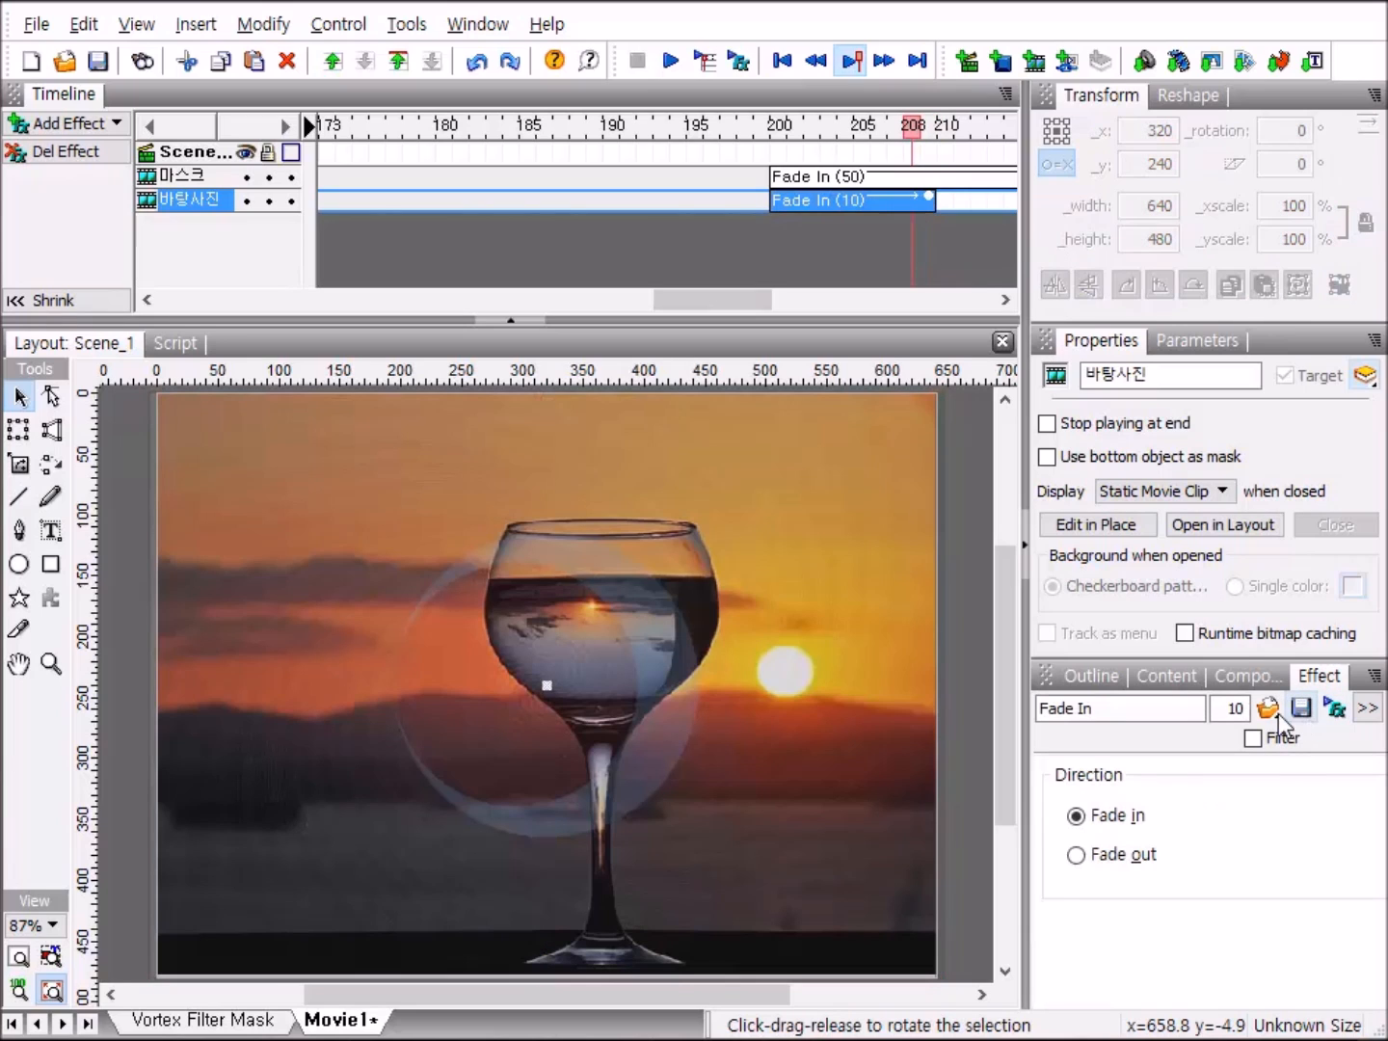
left_click(1238, 708)
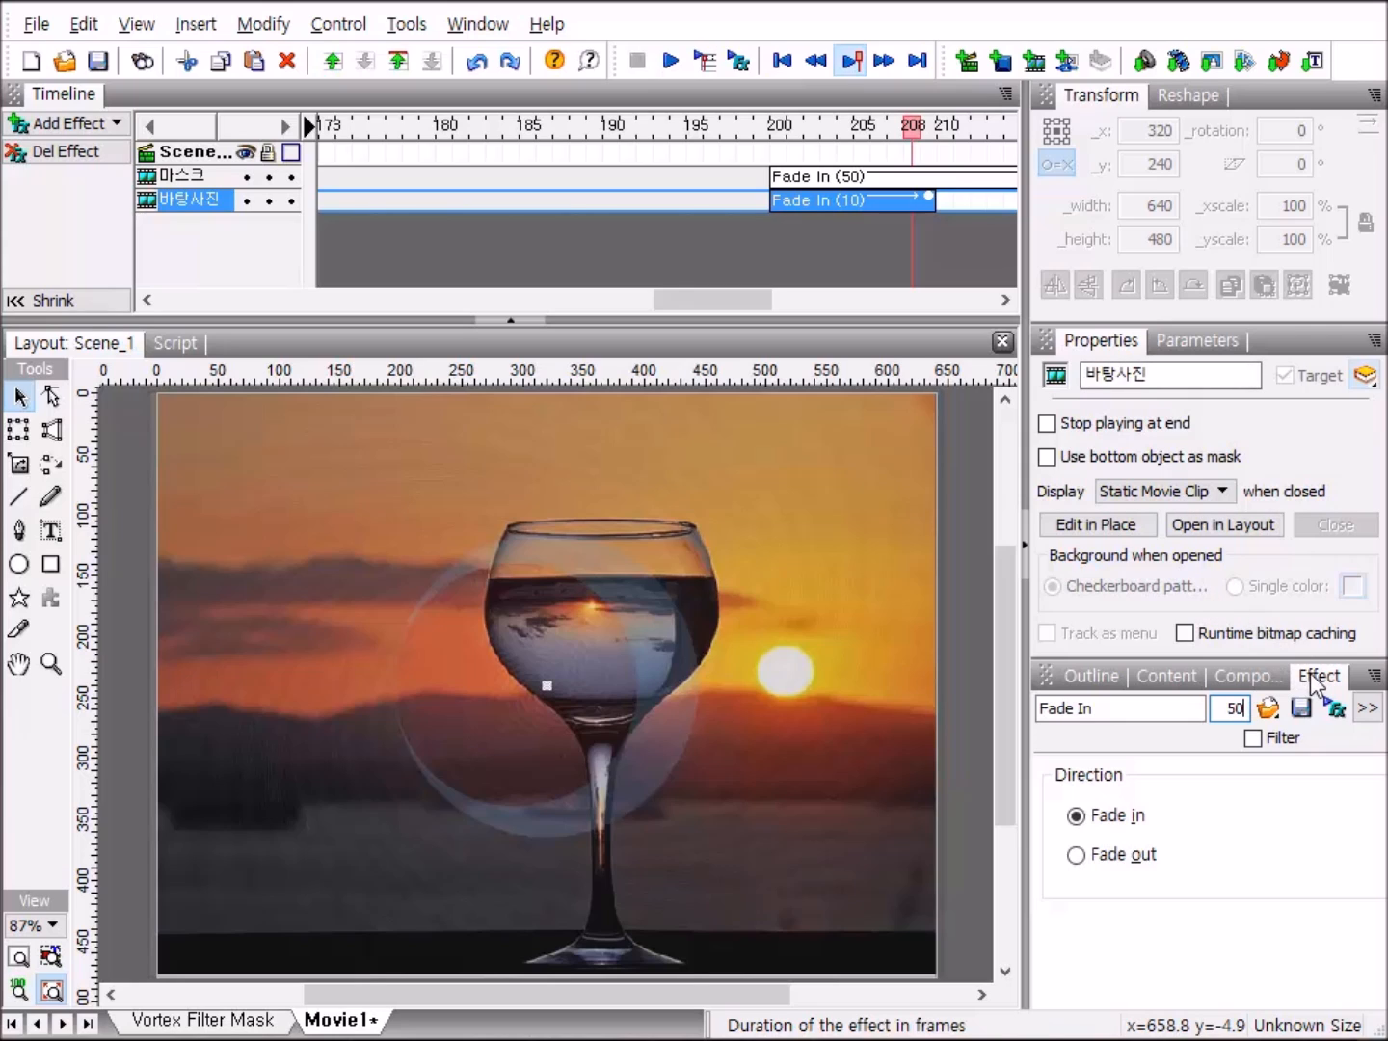
key("Return")
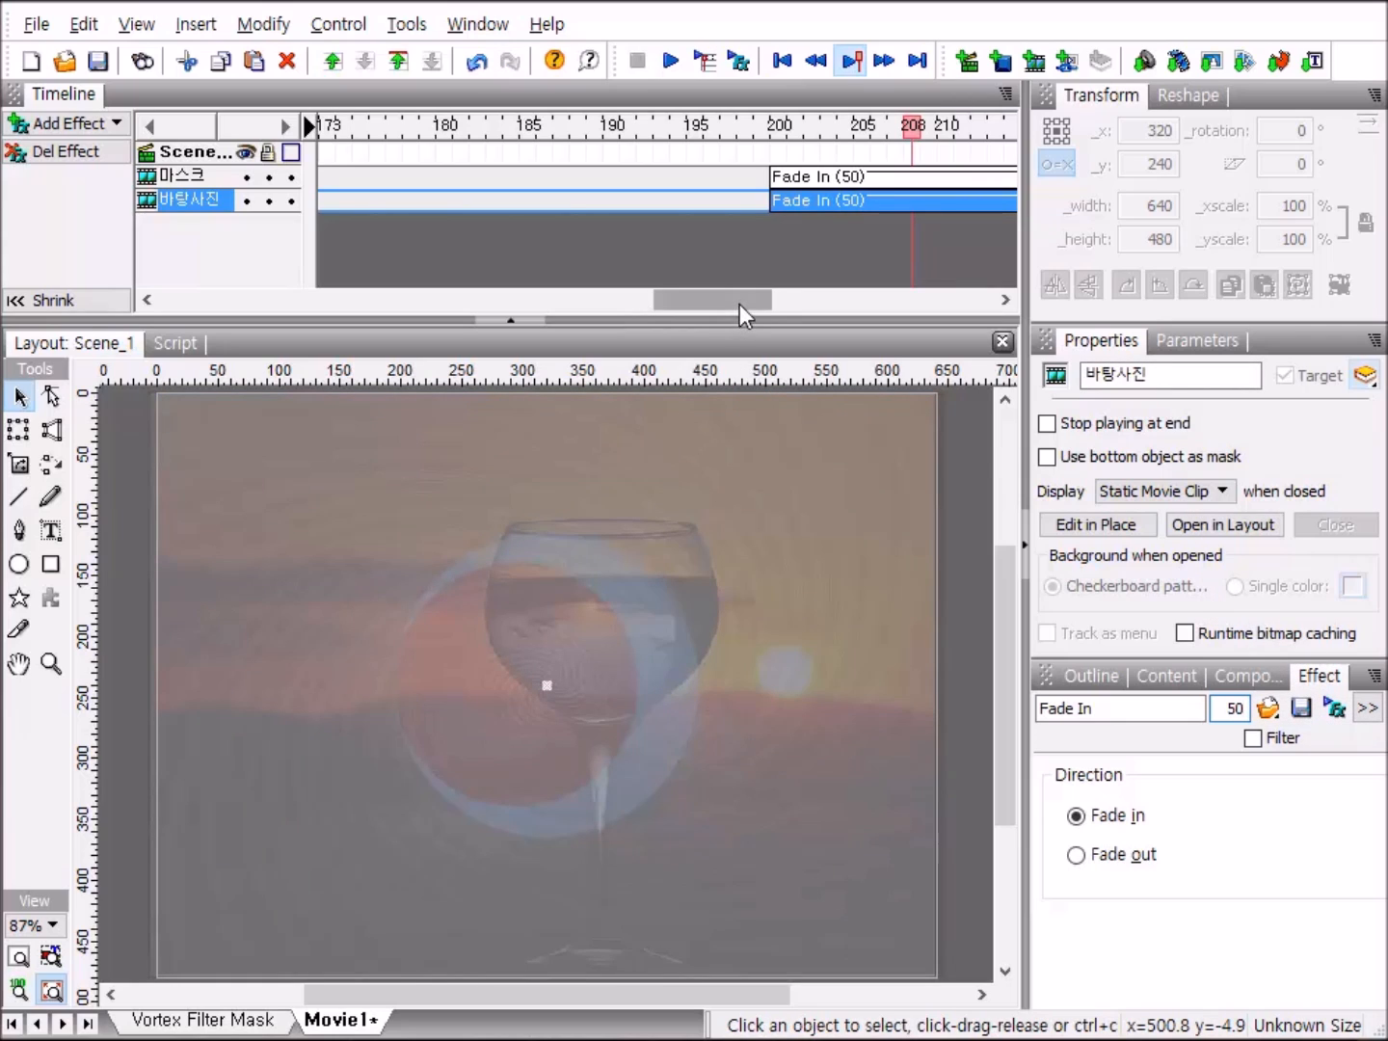
Add a Place effect at frame 250 to both the 마스크 and 바탕사진 clips.
left_click_drag(734, 299, 865, 326)
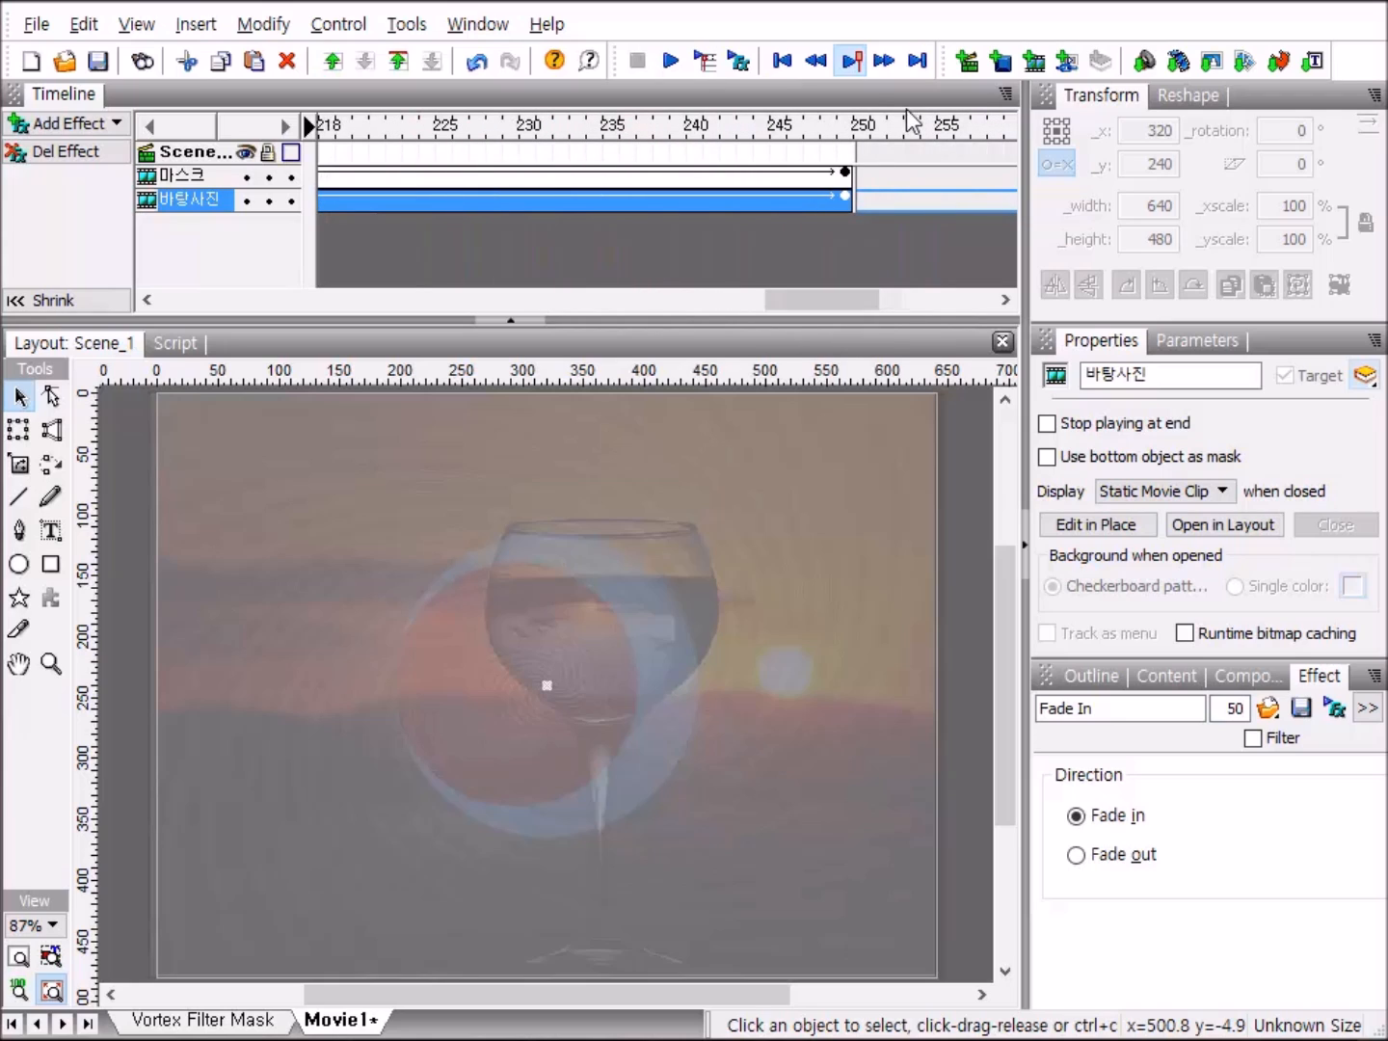
right_click(865, 173)
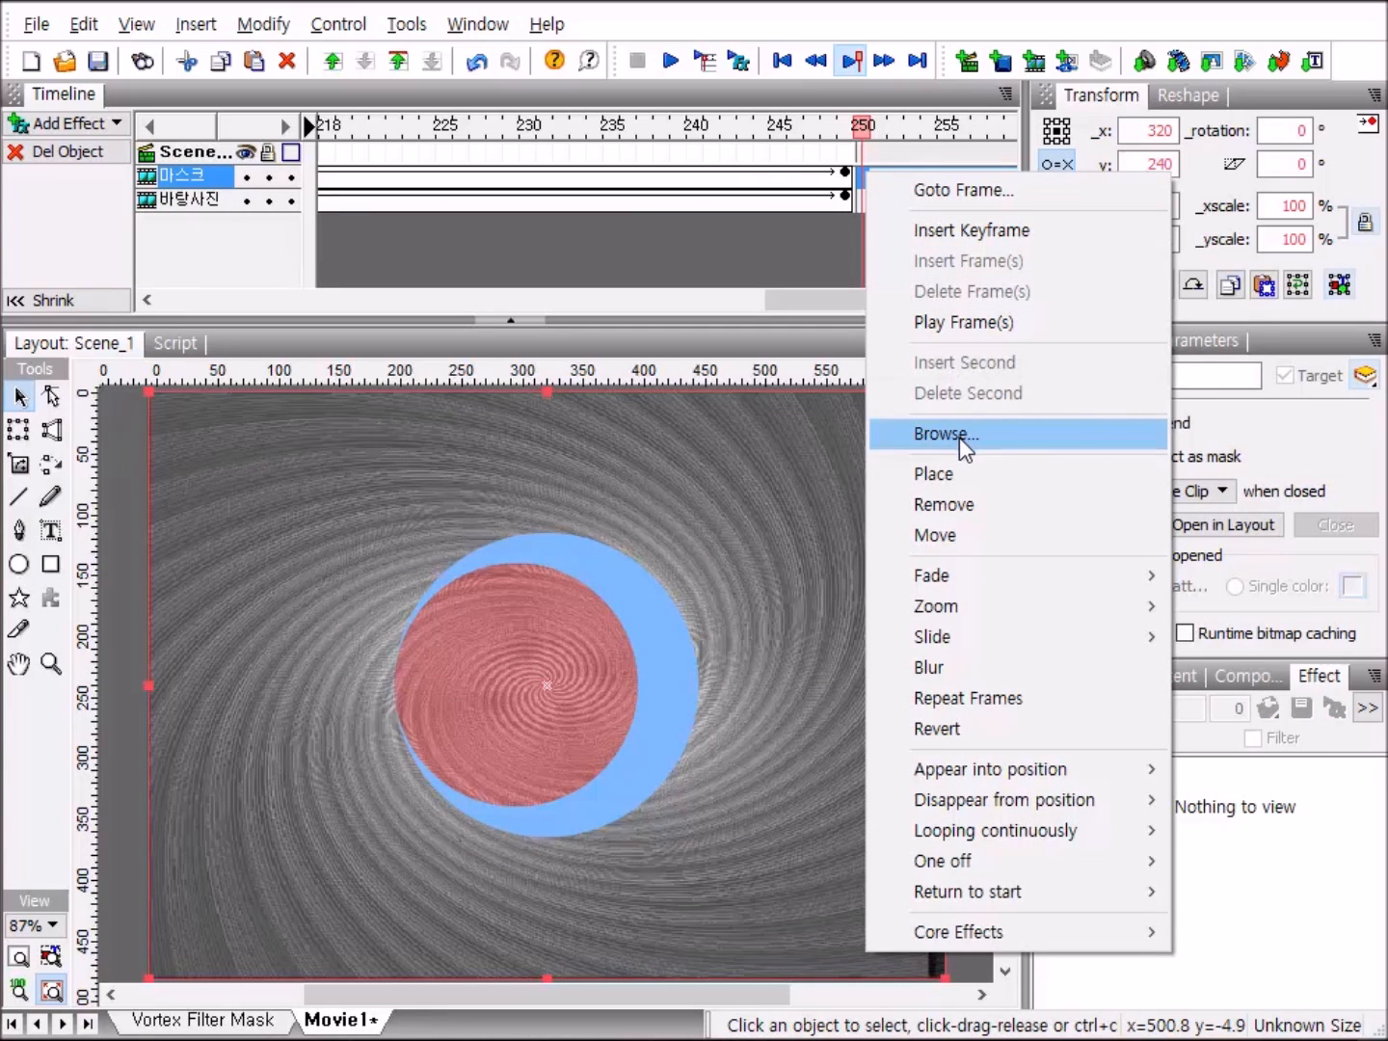
left_click(953, 473)
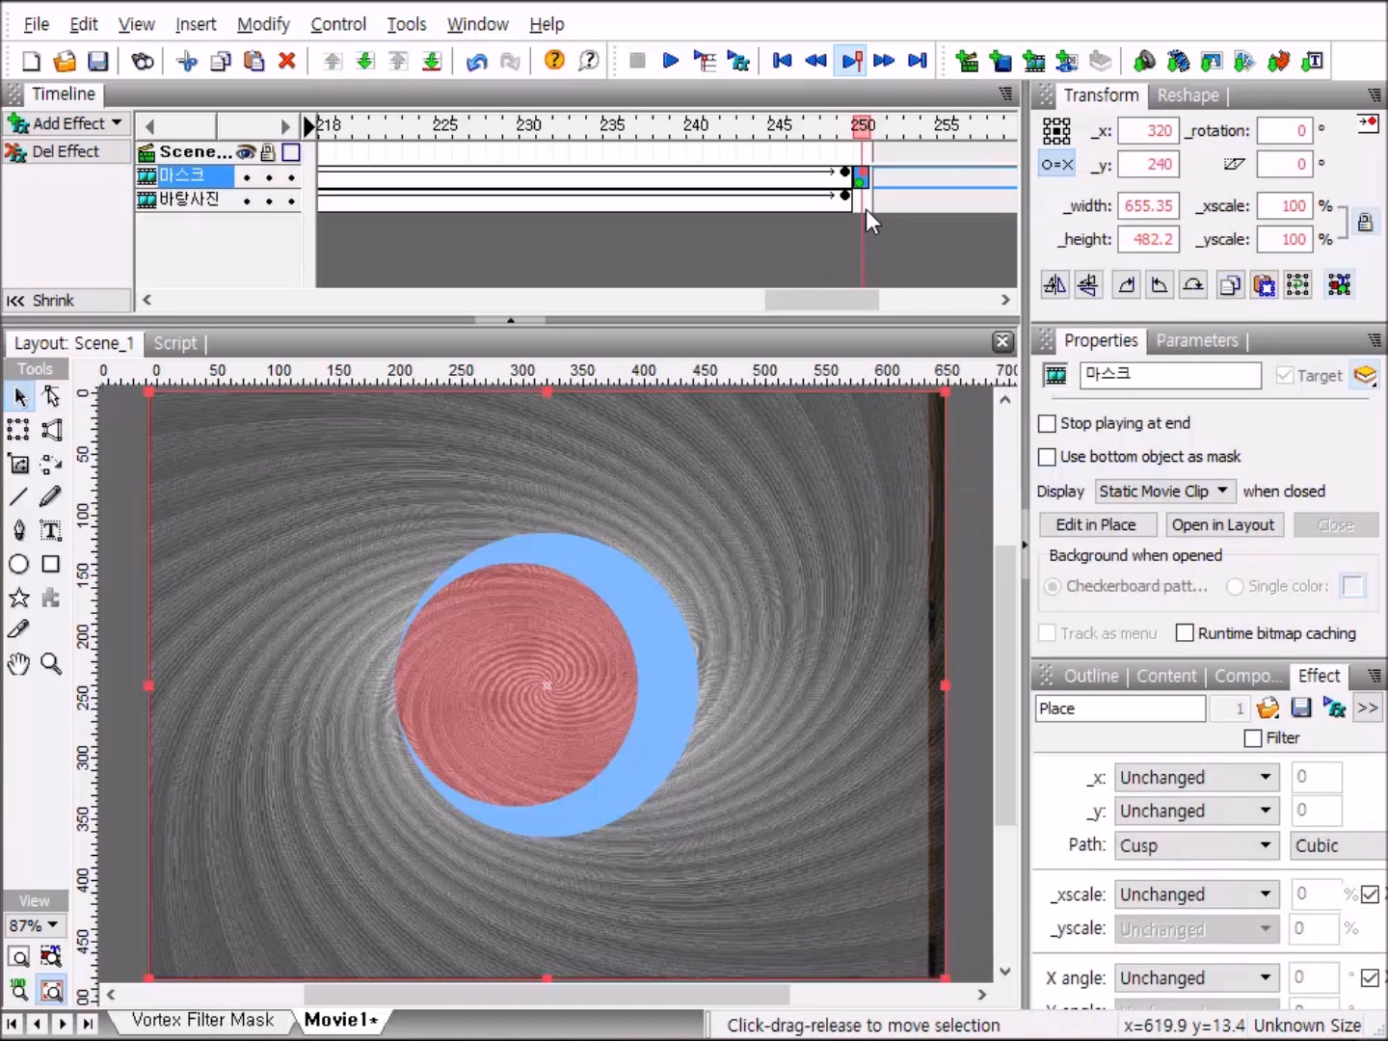
right_click(864, 201)
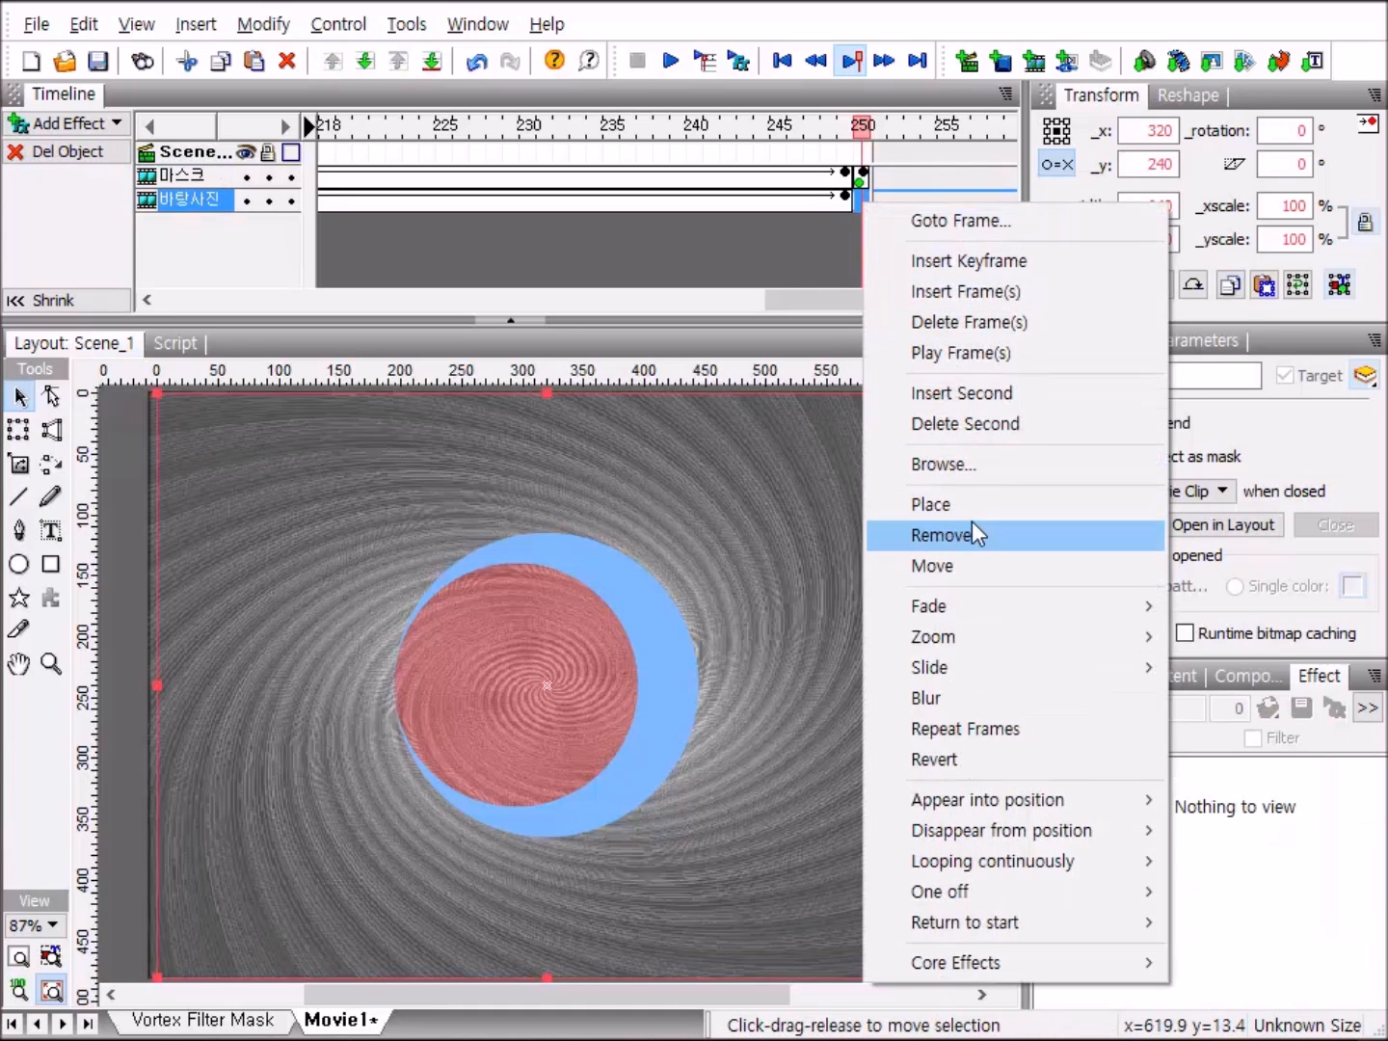
left_click(967, 505)
Review the fade effects on the timeline, show the scene outline, and play the movie as a preview before stopping it.
left_click_drag(858, 304, 799, 332)
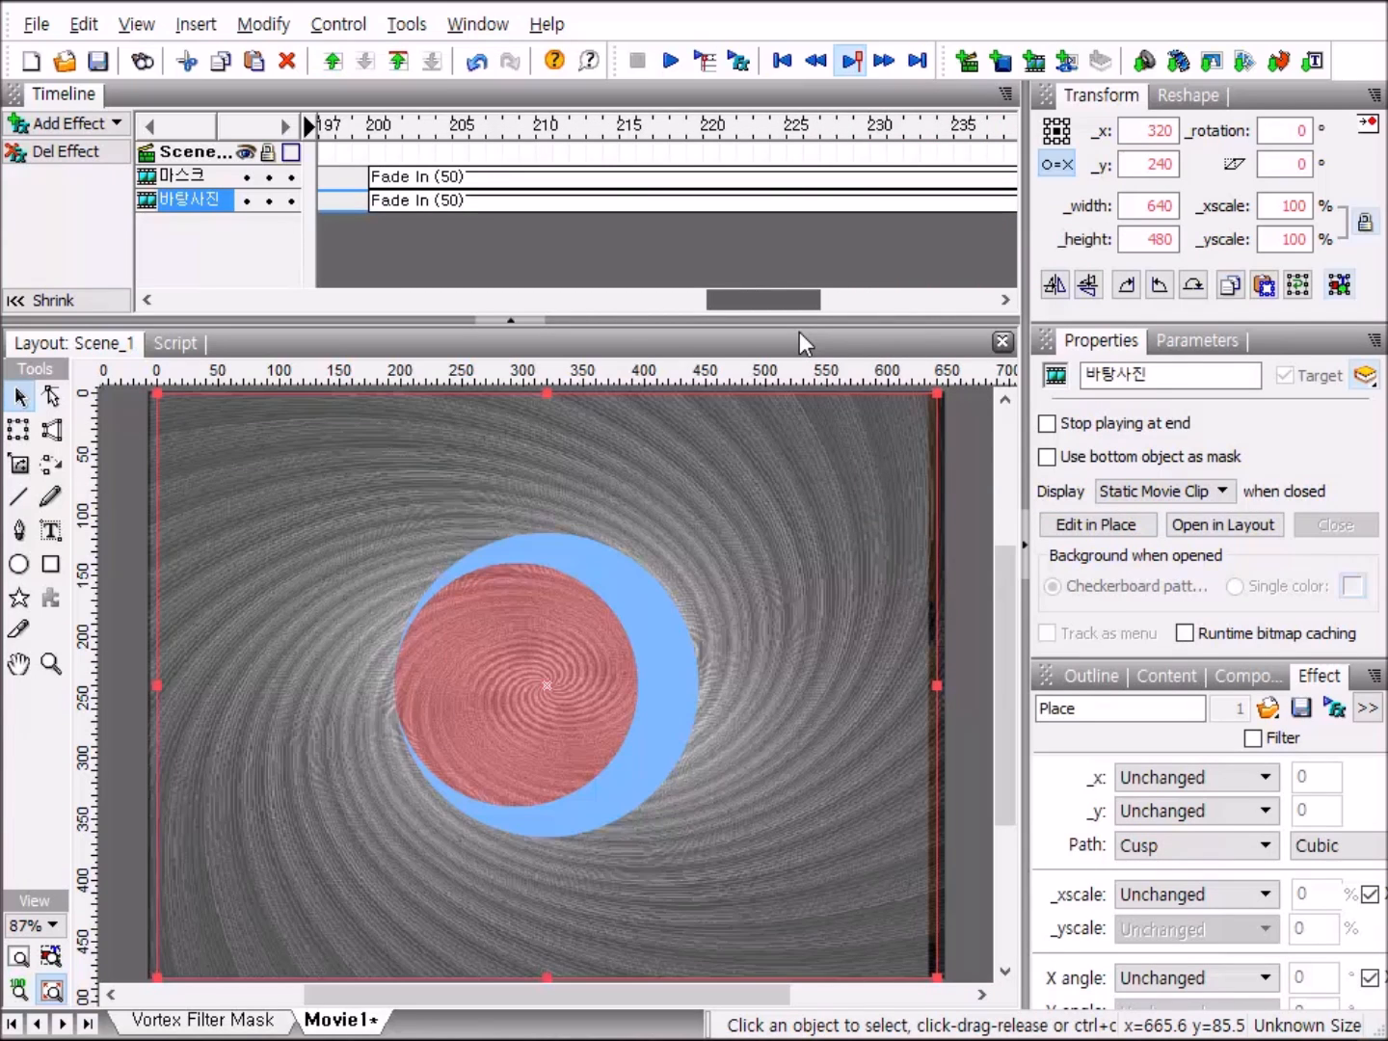
left_click_drag(800, 331, 864, 373)
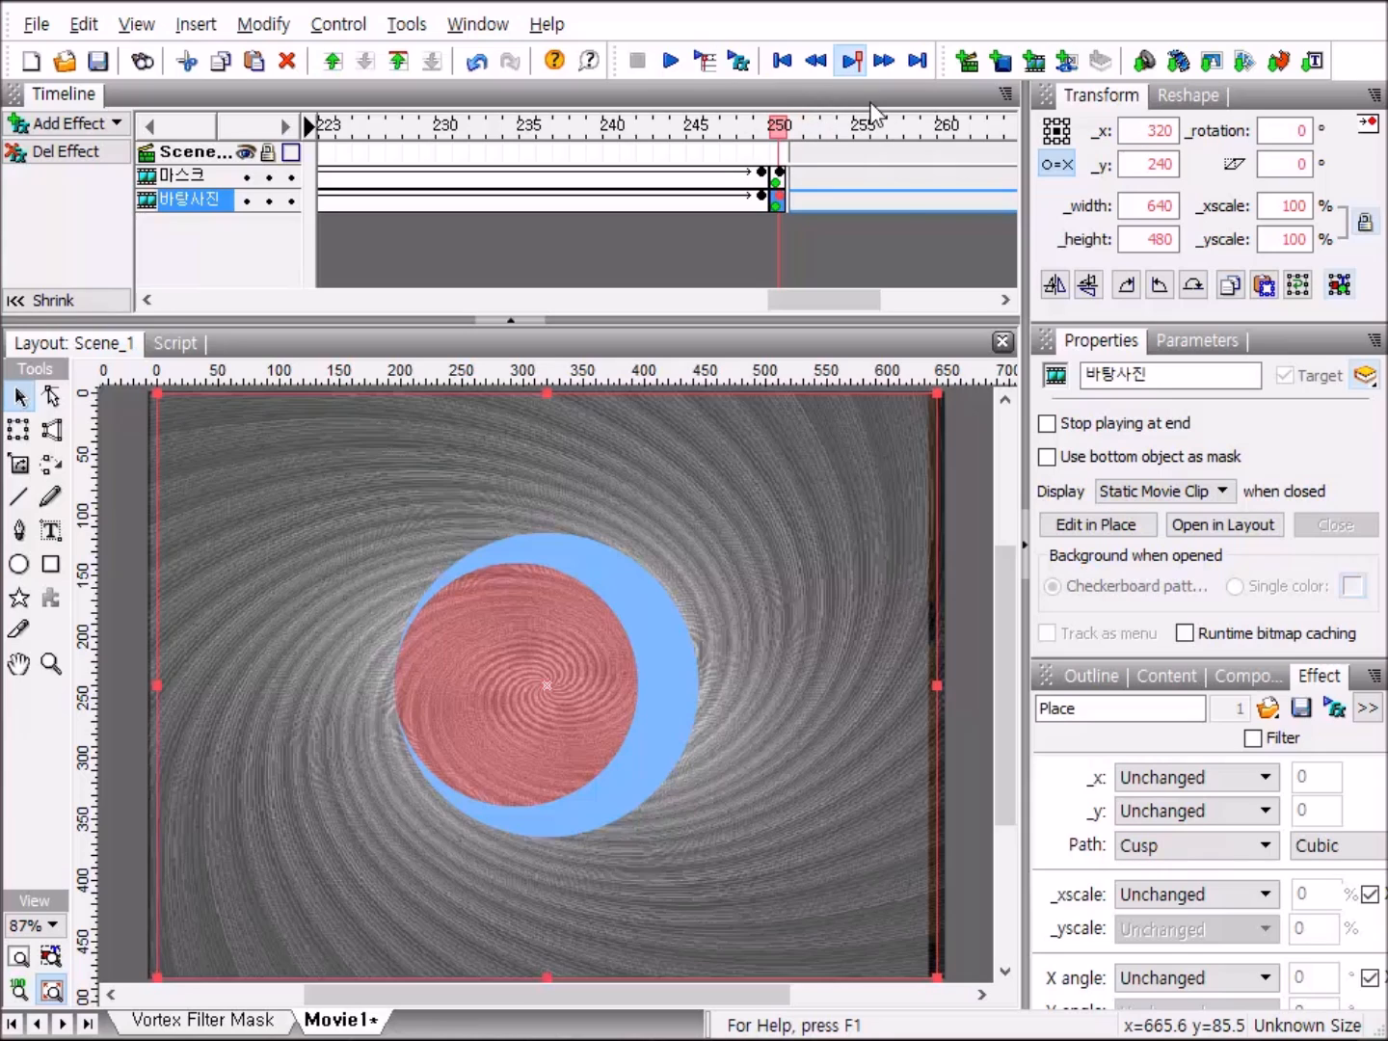
left_click(1090, 678)
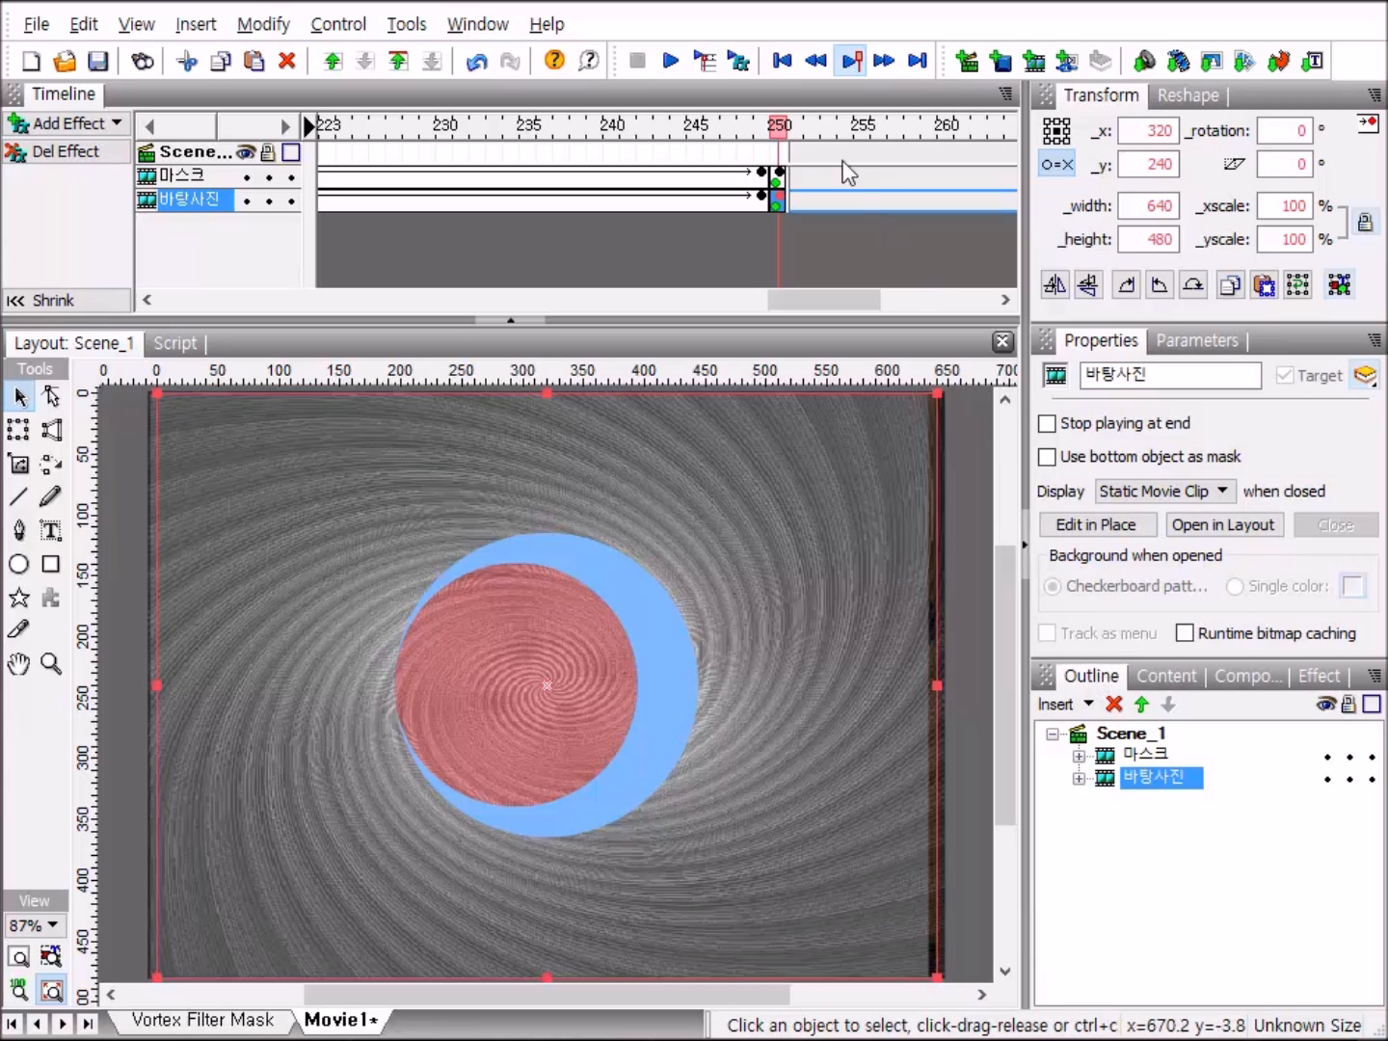
left_click(673, 63)
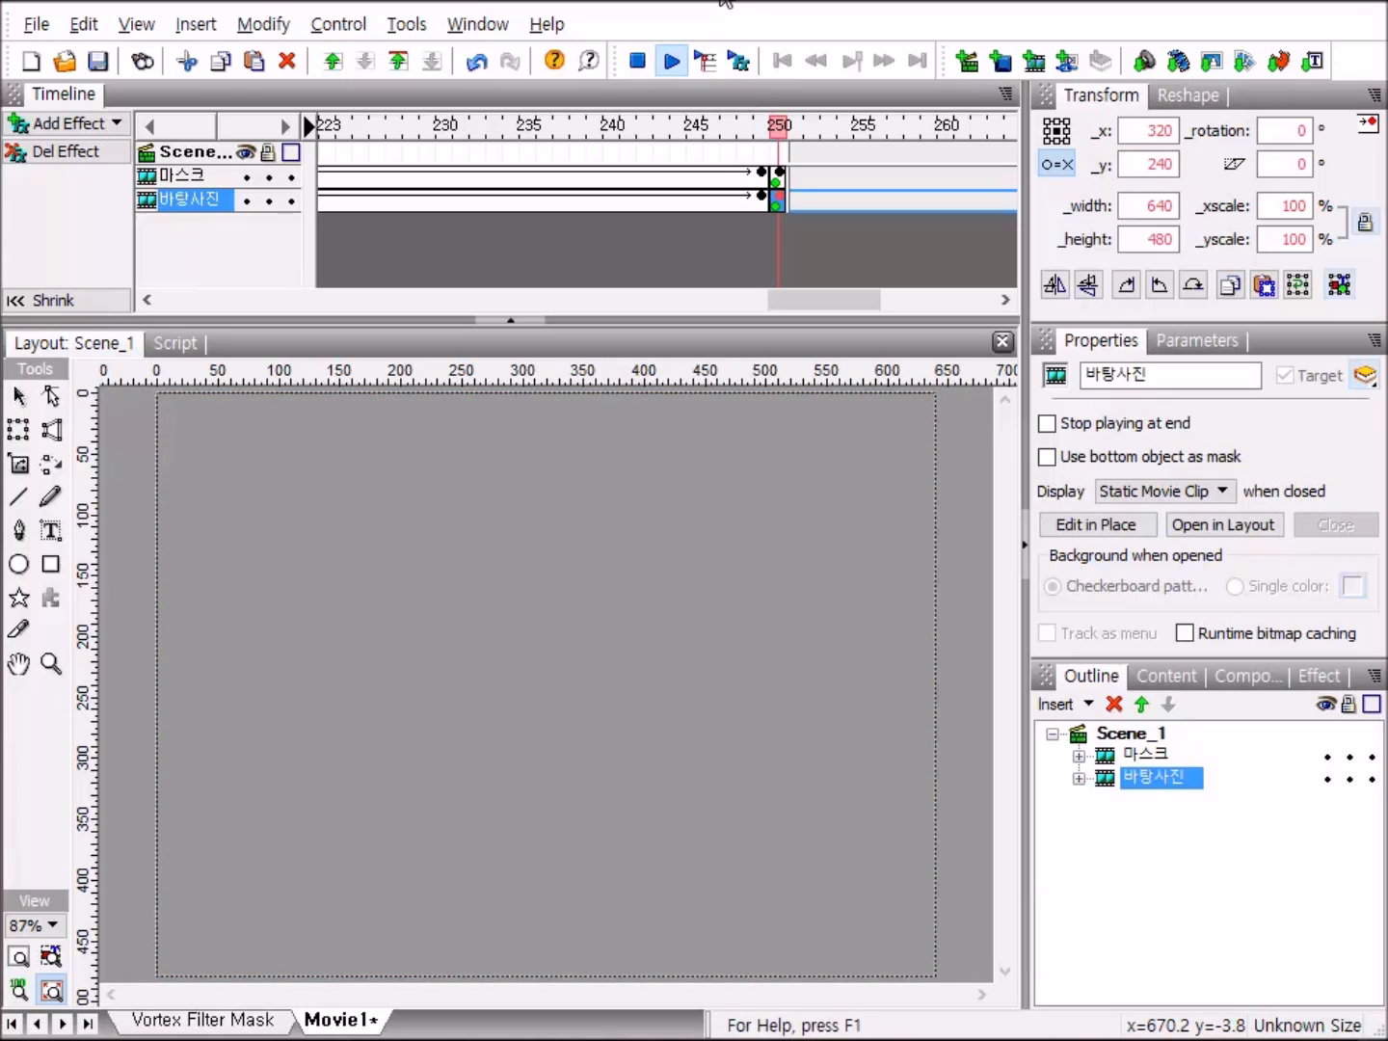
left_click(639, 61)
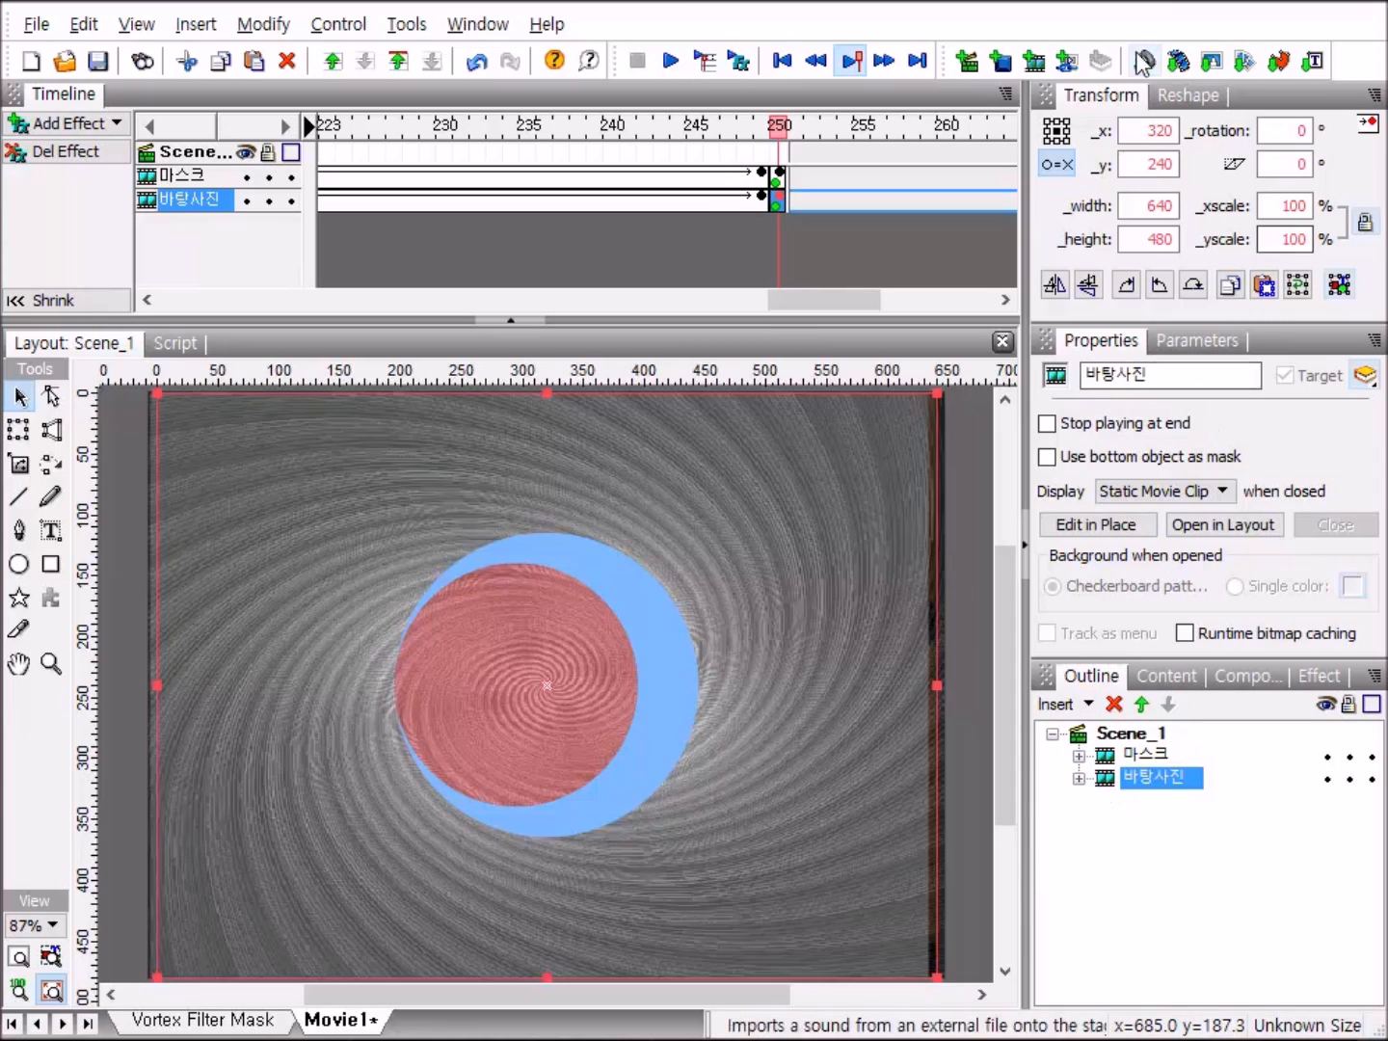
Import the images 3.jpg through 9.jpg from the Votex Filter Mask folder into Scene_1.
left_click(1211, 65)
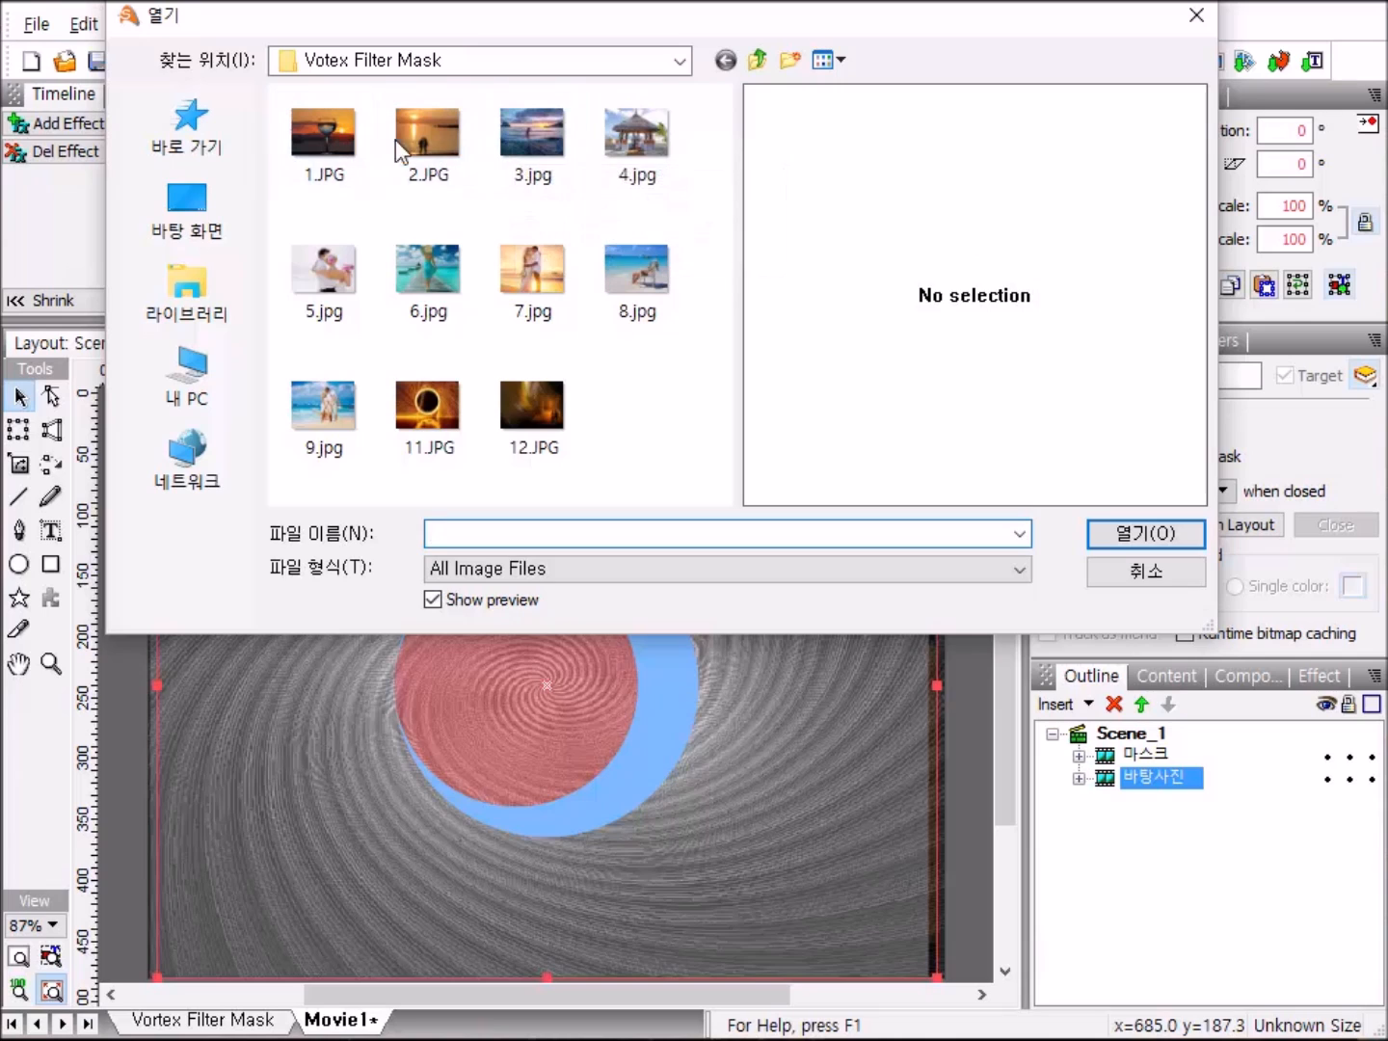
left_click(536, 131)
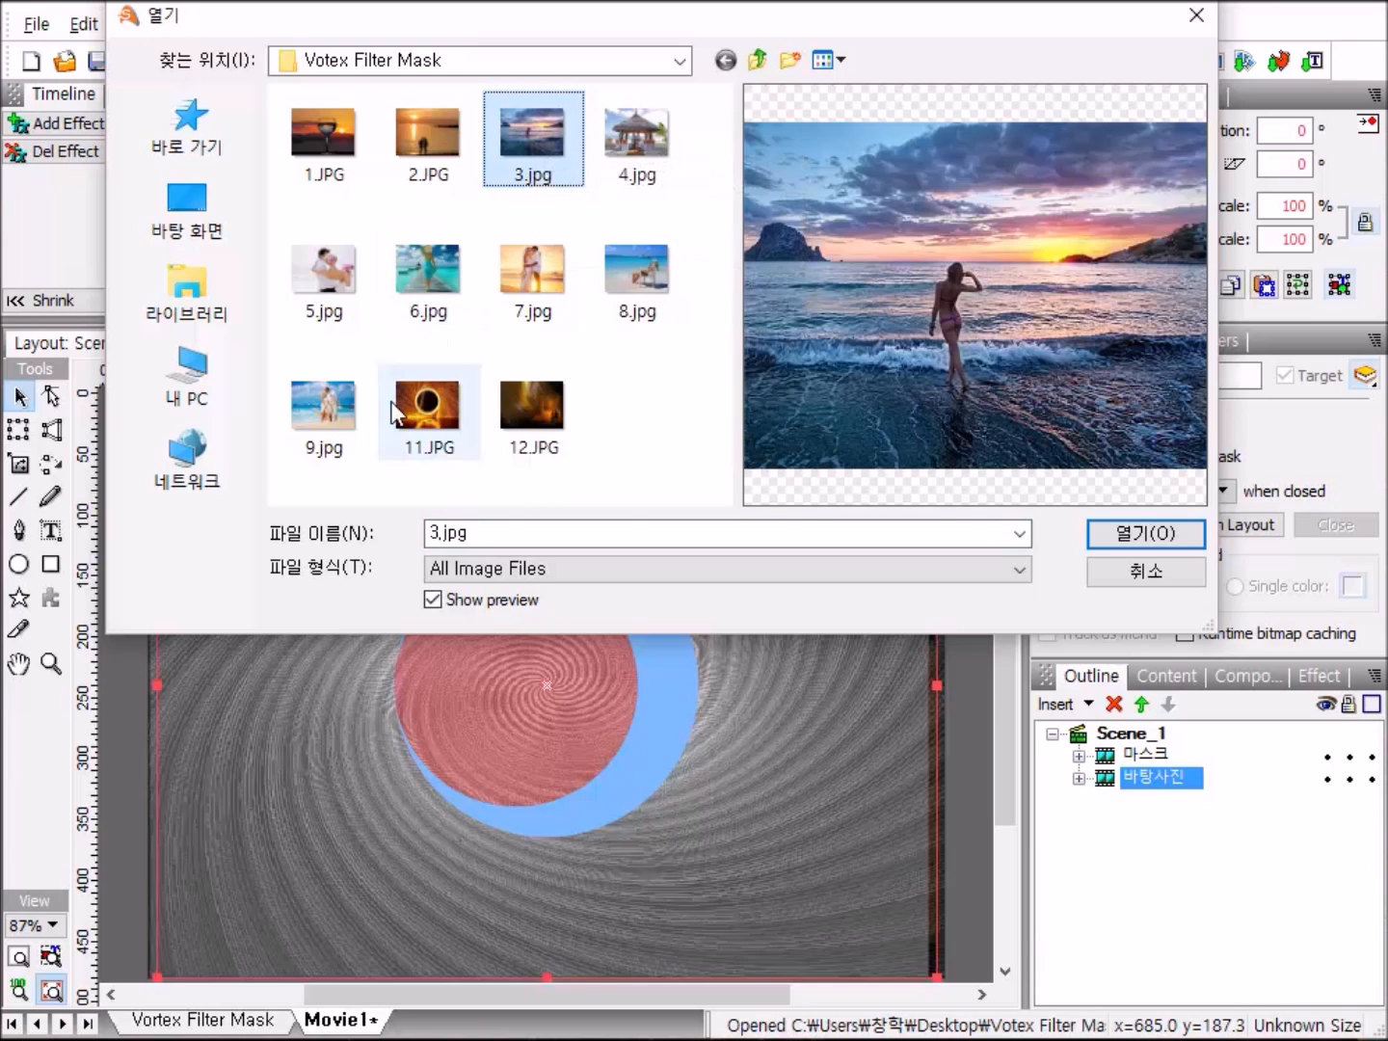
left_click(328, 406, "shift")
key("Return")
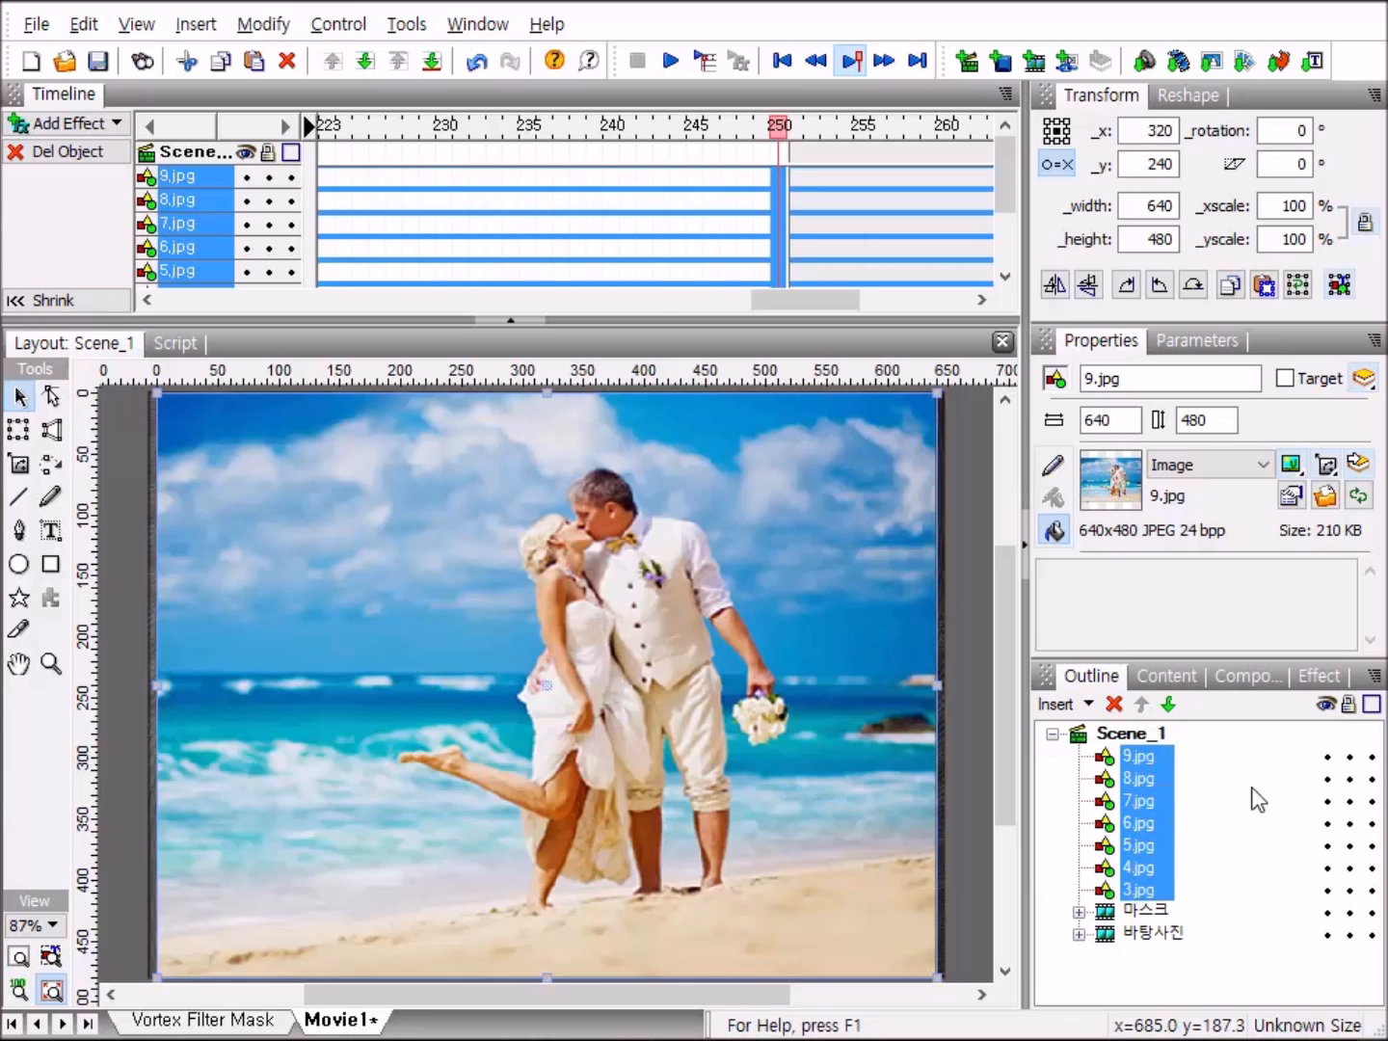
Group the seven imported images as a movie clip and name it 앨범.
right_click(1137, 782)
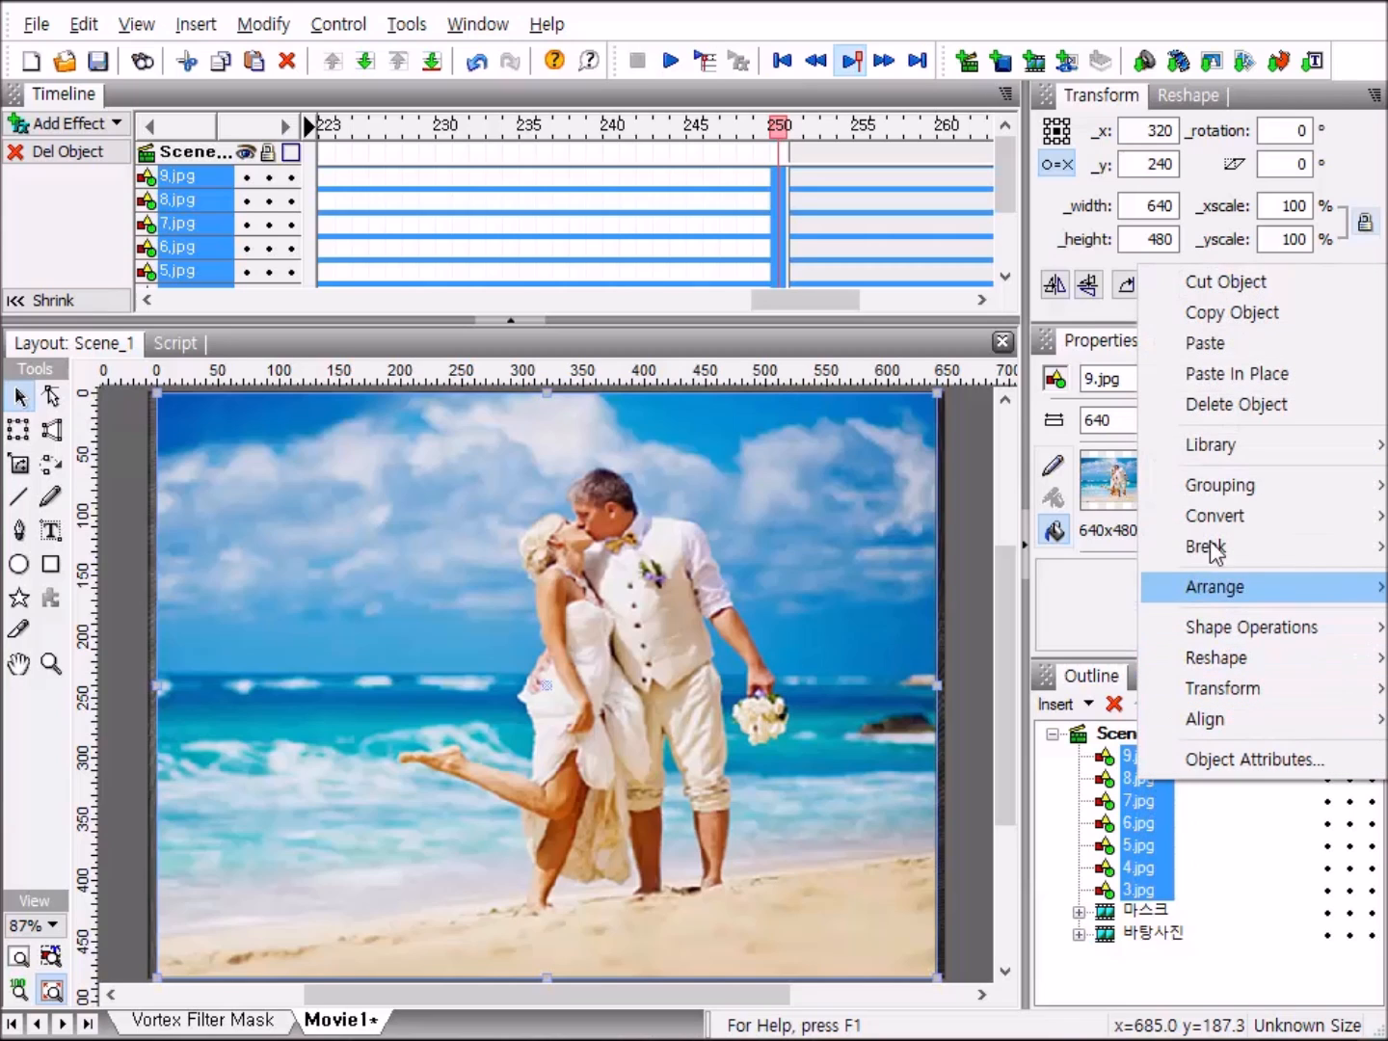
mouse_move(1226, 489)
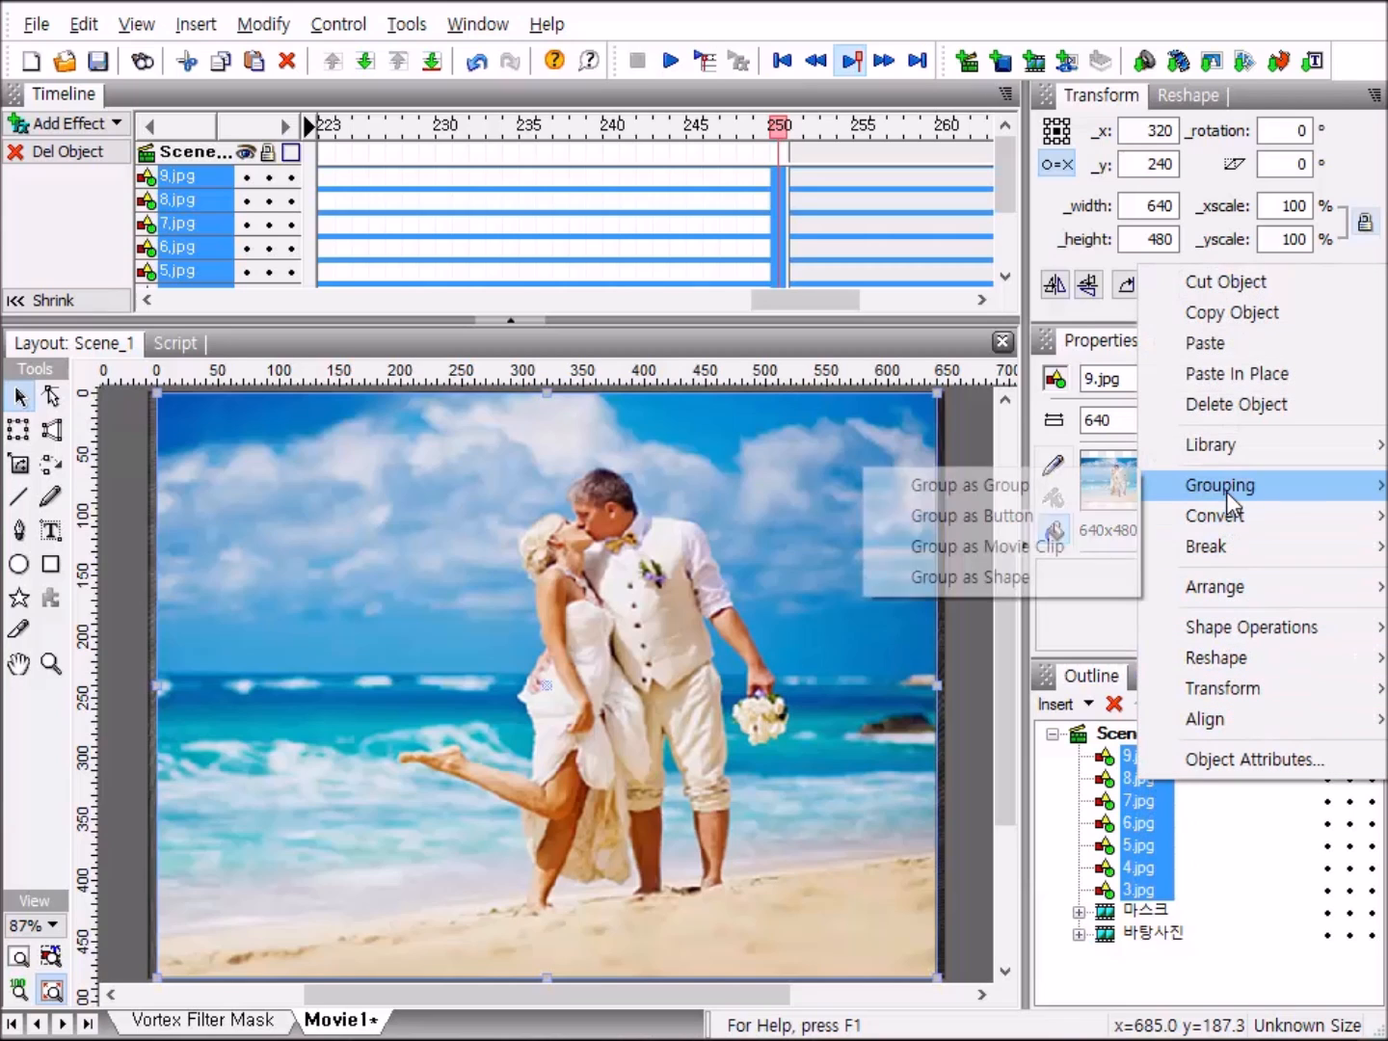
left_click(1090, 545)
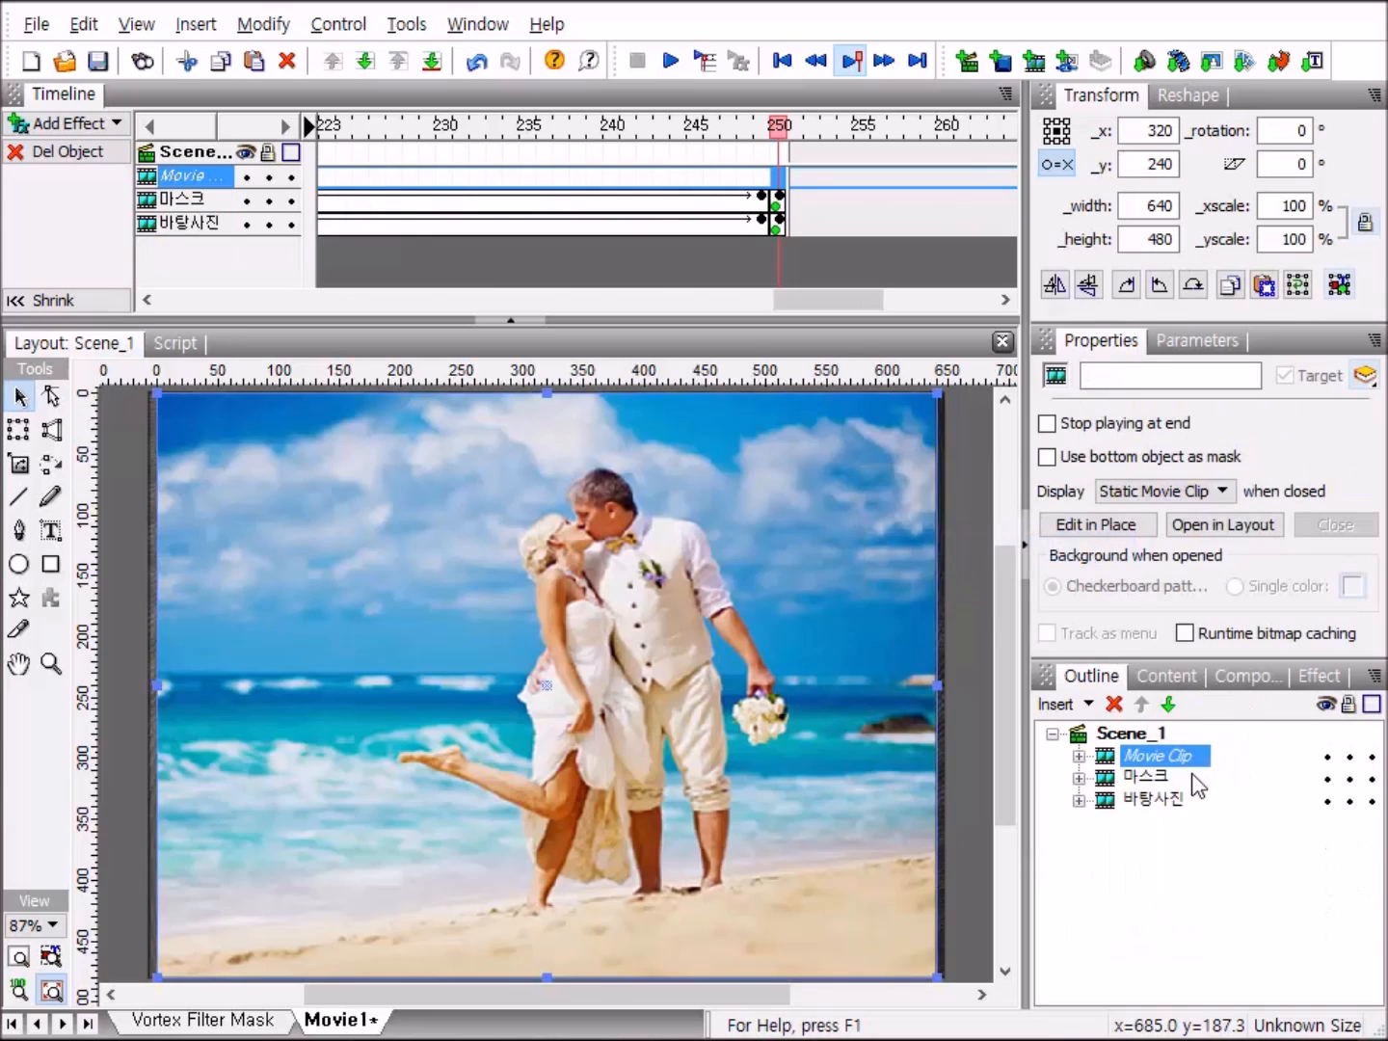
left_click(1183, 758)
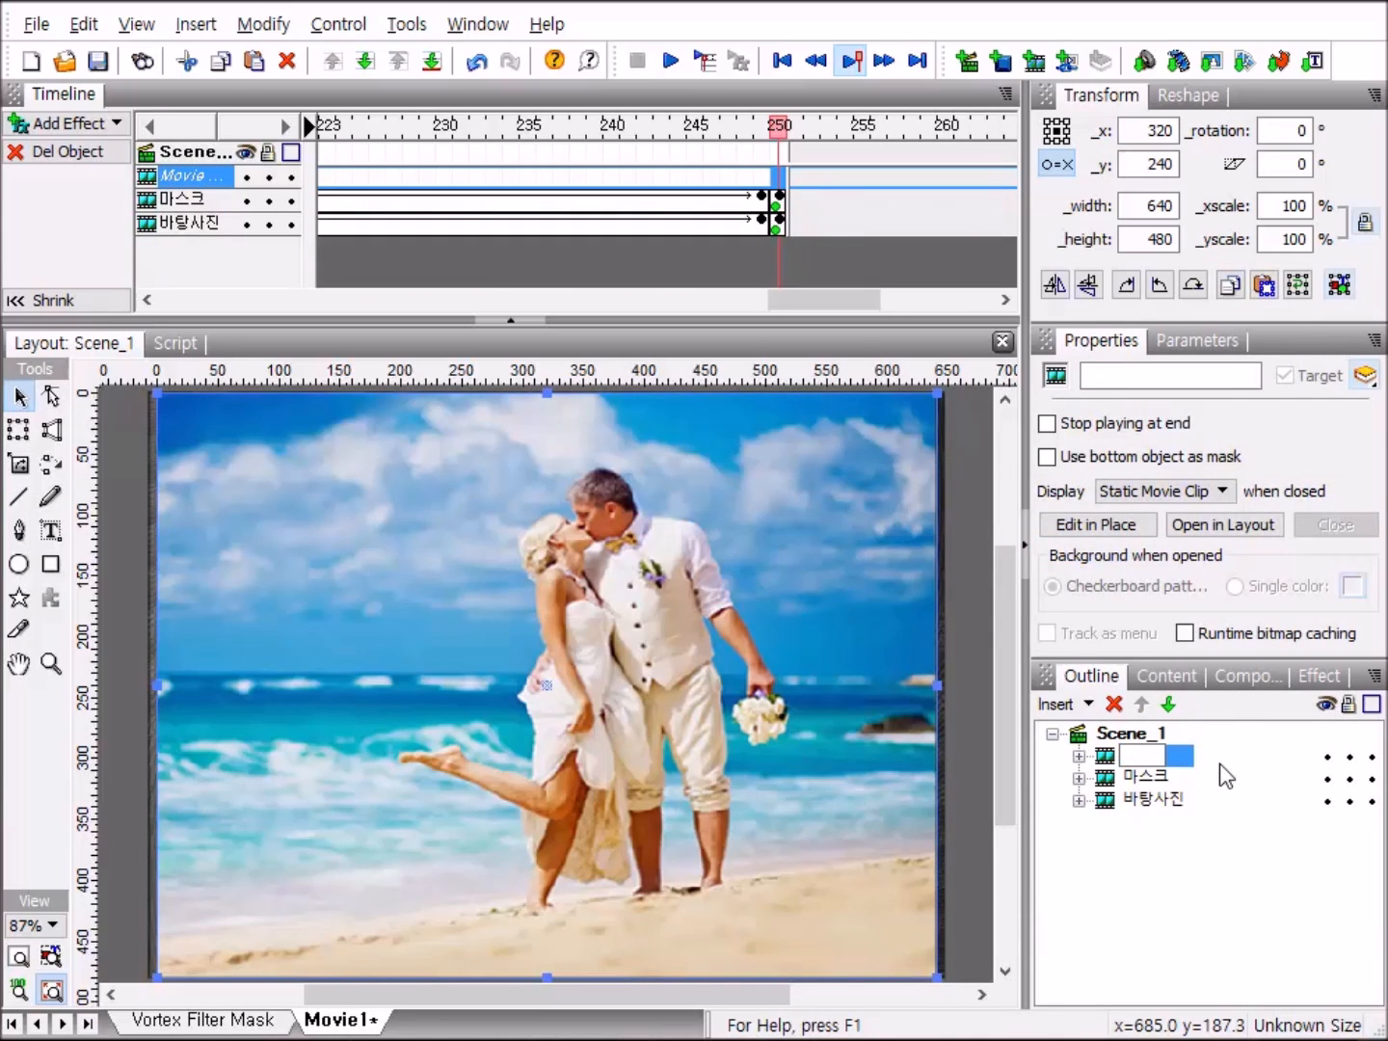
type("액")
type("범")
Expand the 앨범 clip in a taller timeline and give 3.jpg a Place effect at frame 1 and a Remove effect at frame 2.
left_click(1081, 756)
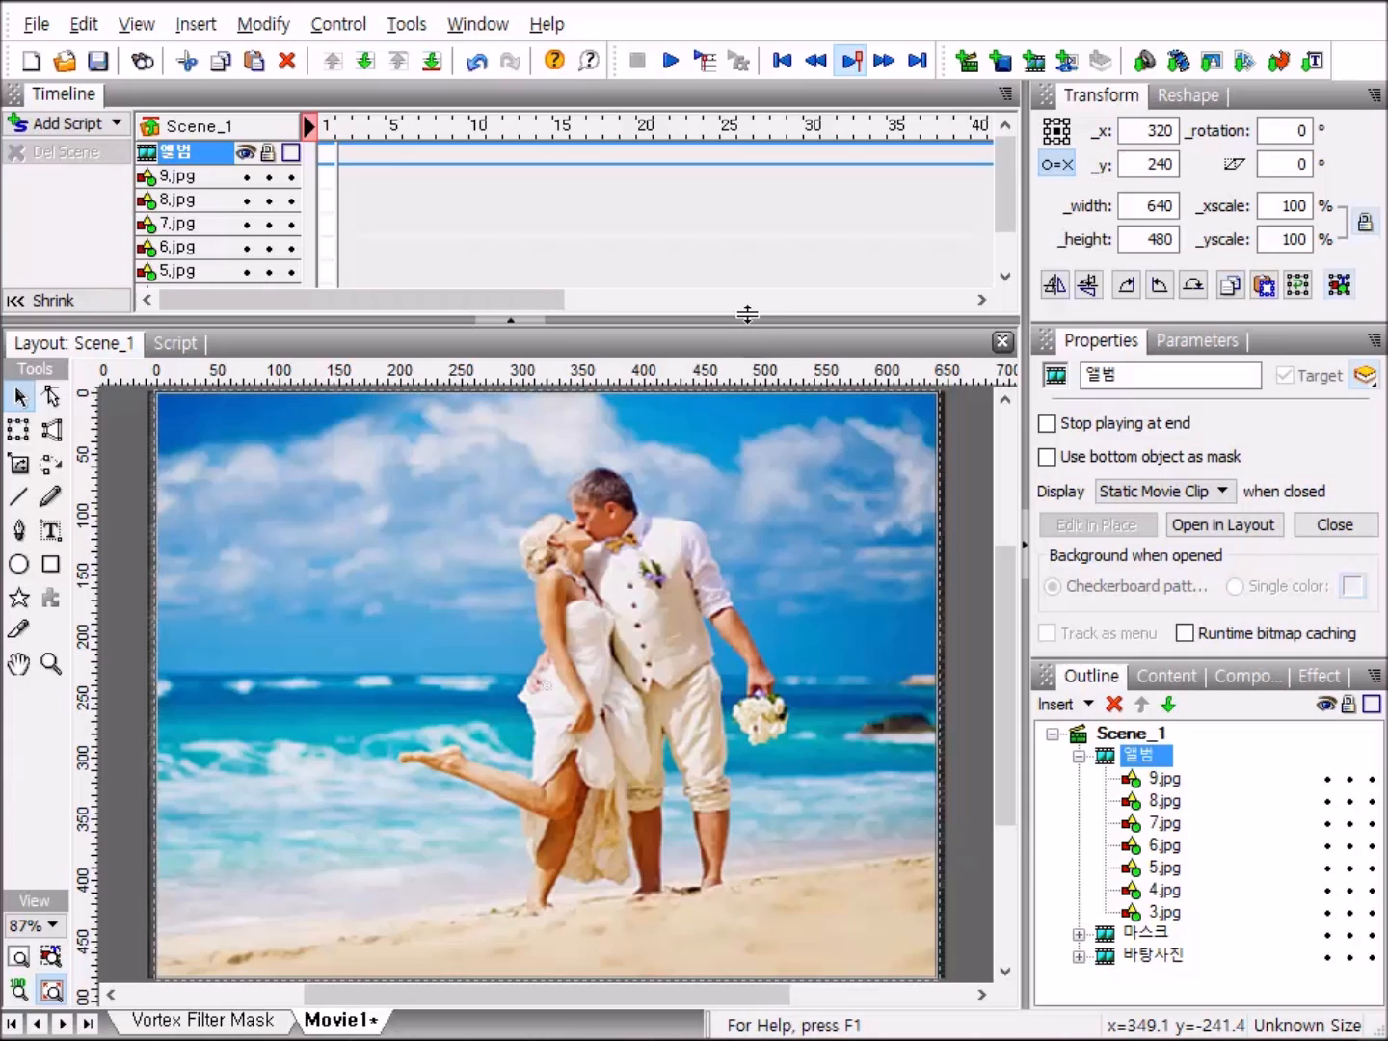
left_click_drag(747, 315, 746, 364)
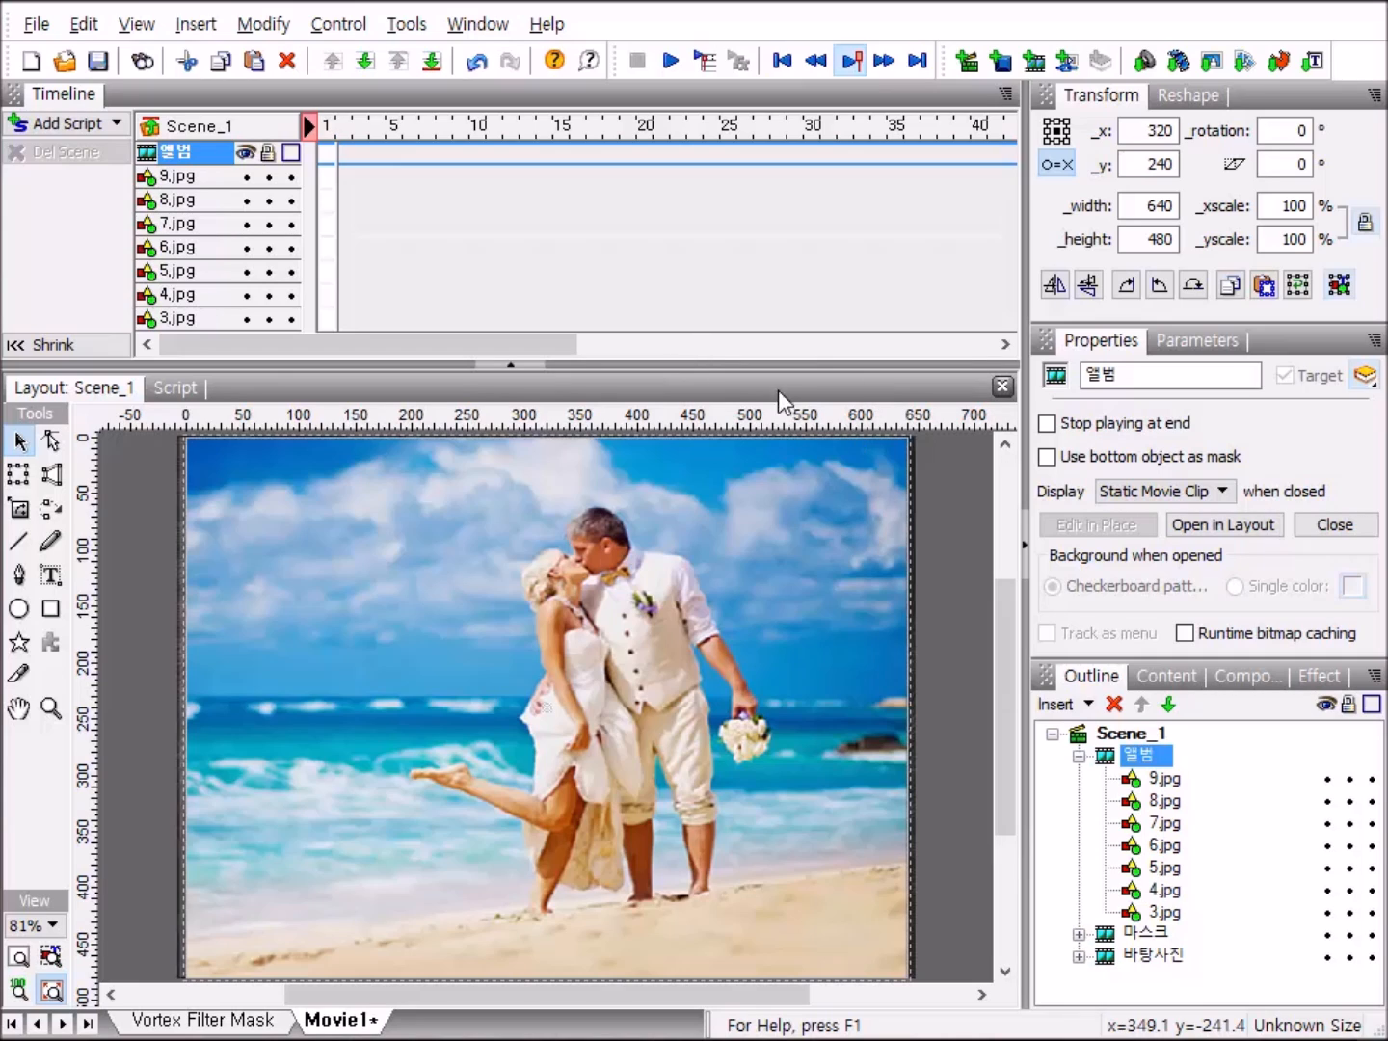
mouse_move(843, 366)
left_mouse_down()
mouse_move(843, 386)
mouse_move(824, 384)
left_mouse_up()
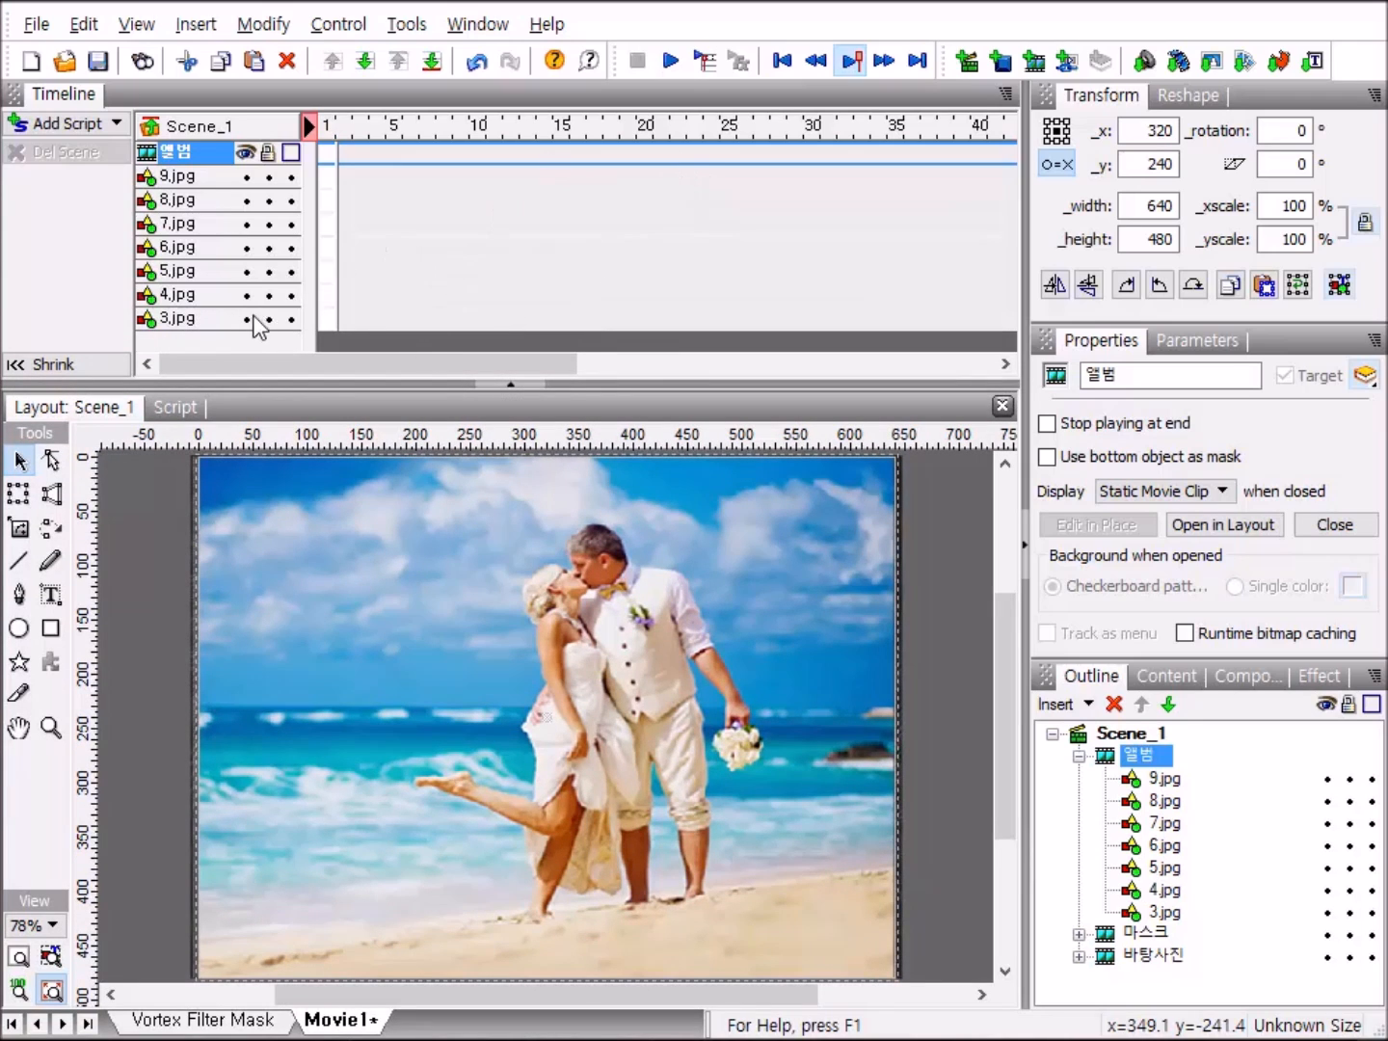
right_click(323, 319)
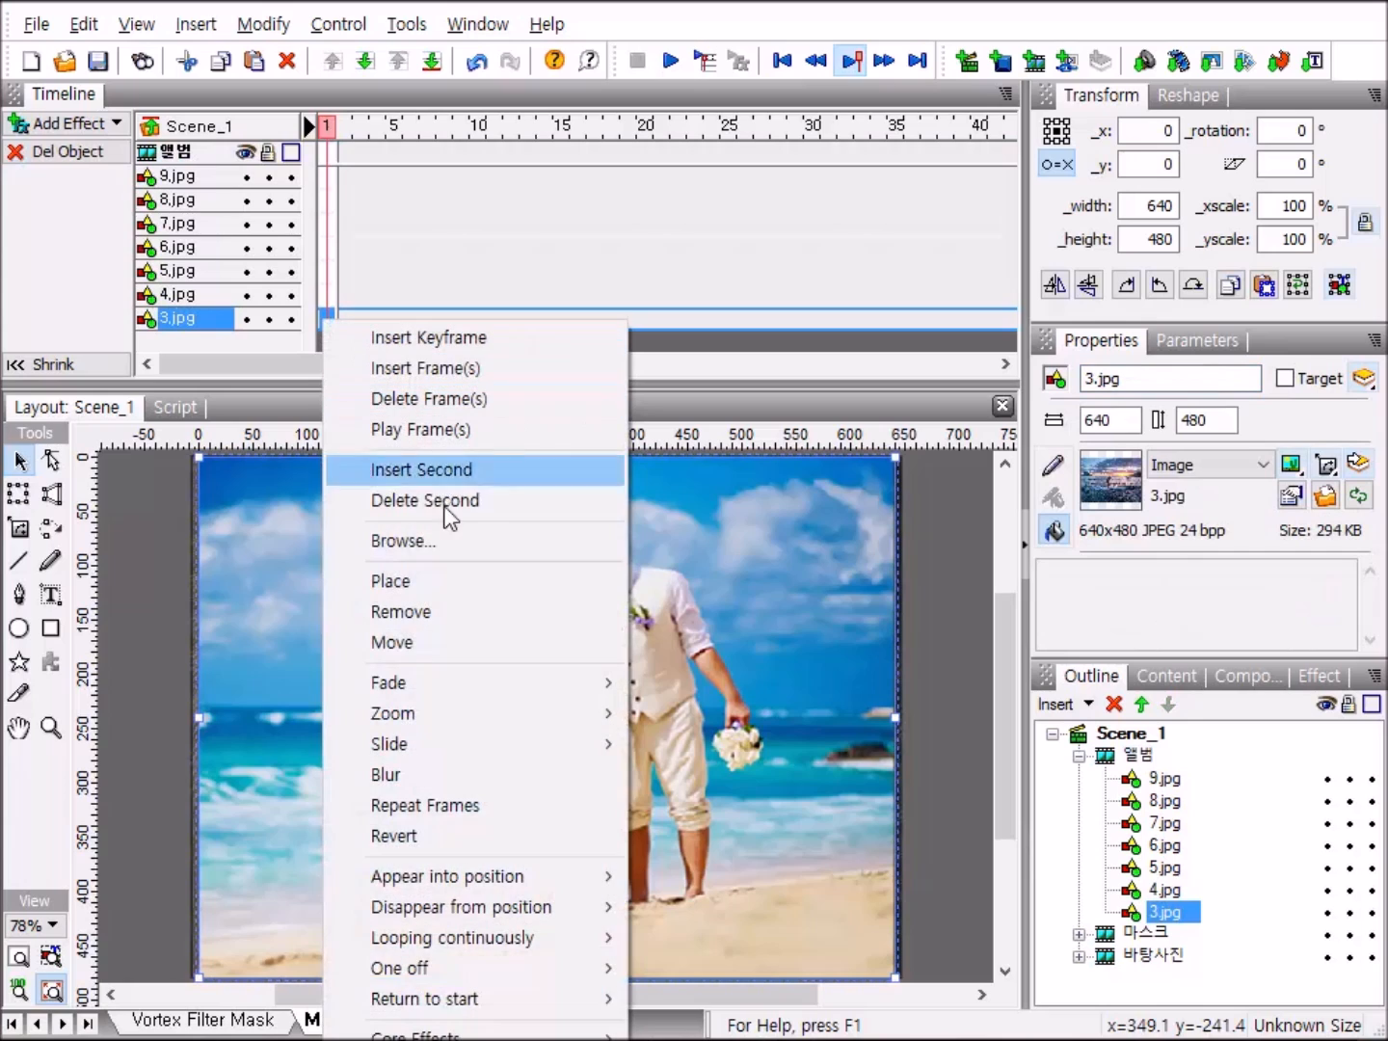
left_click(424, 584)
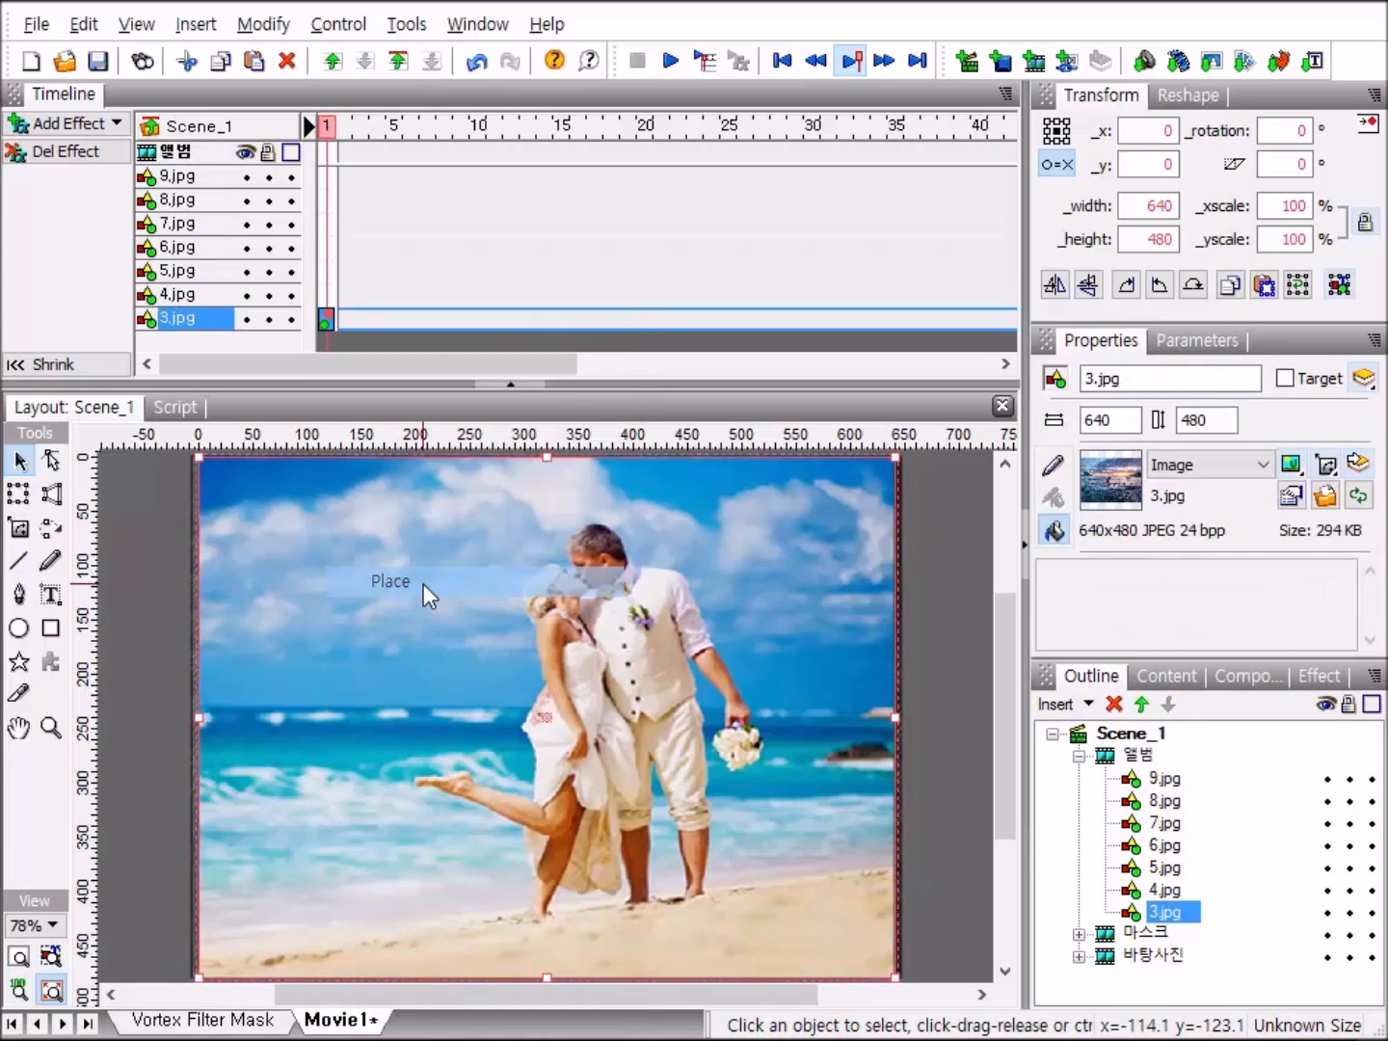
right_click(345, 316)
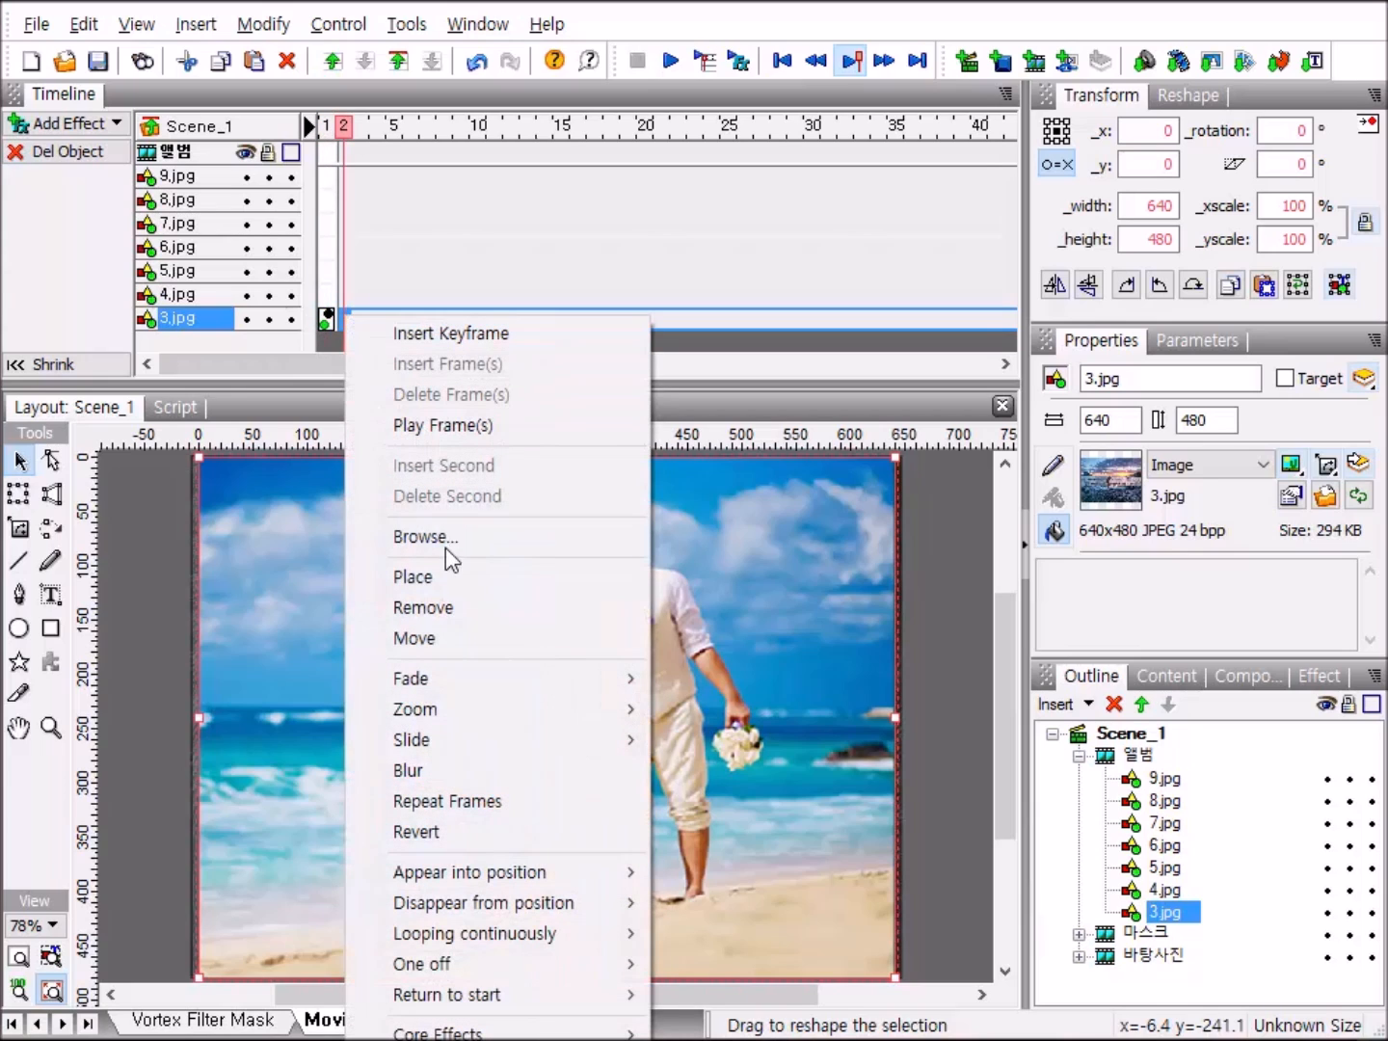
left_click(445, 609)
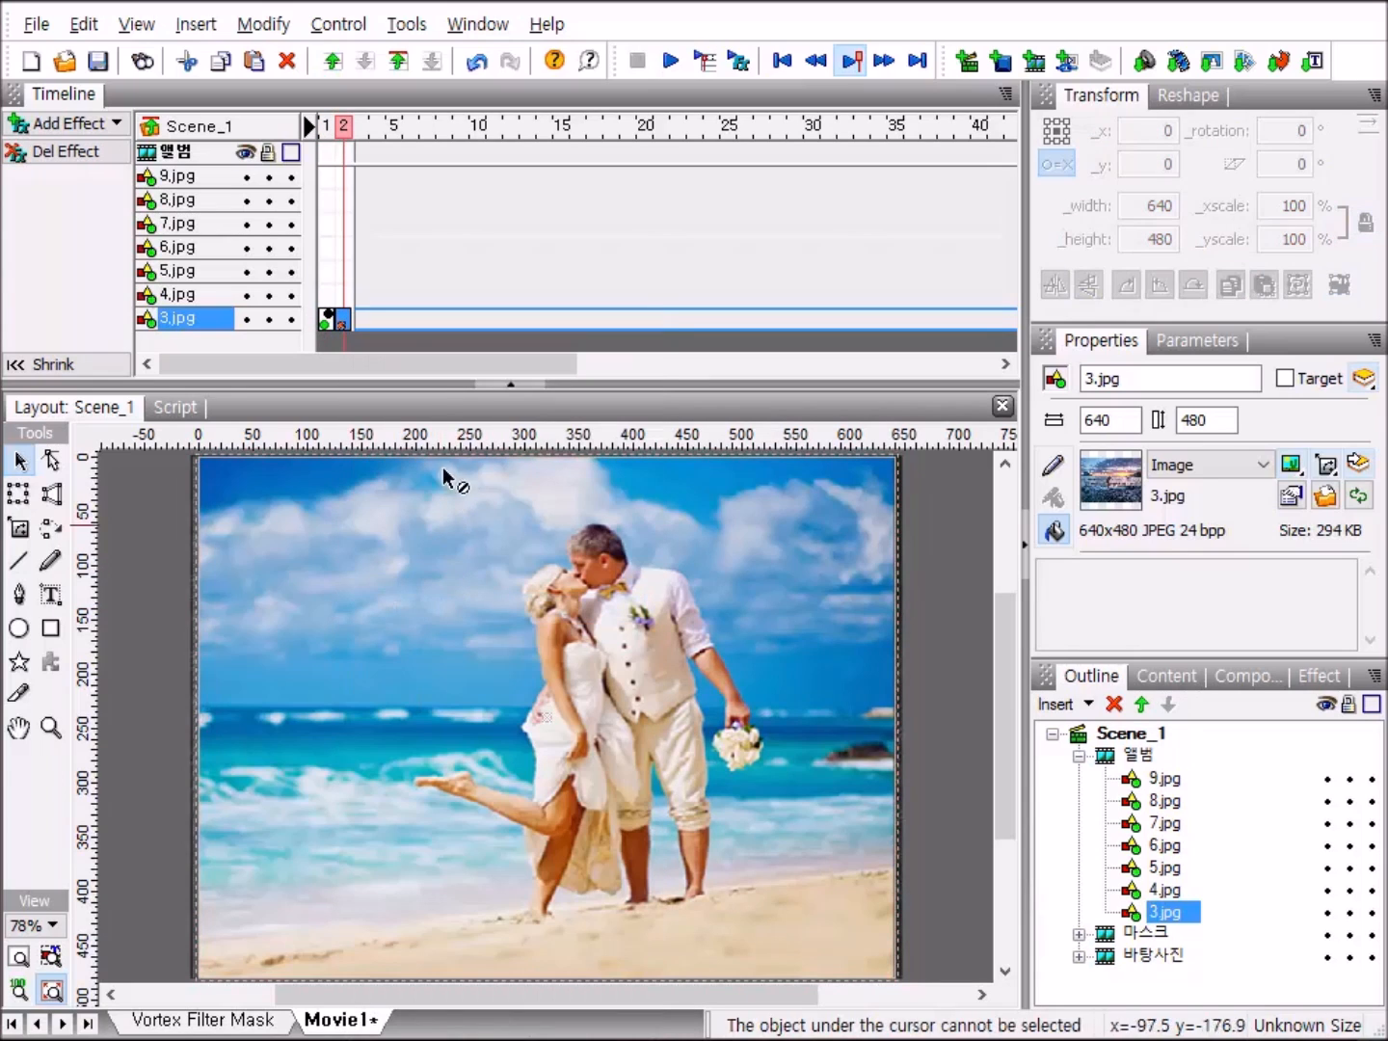
Copy the Place and Remove effects of 3.jpg and paste them onto 4.jpg at frame 2 and 5.jpg at frame 3.
left_click(327, 324)
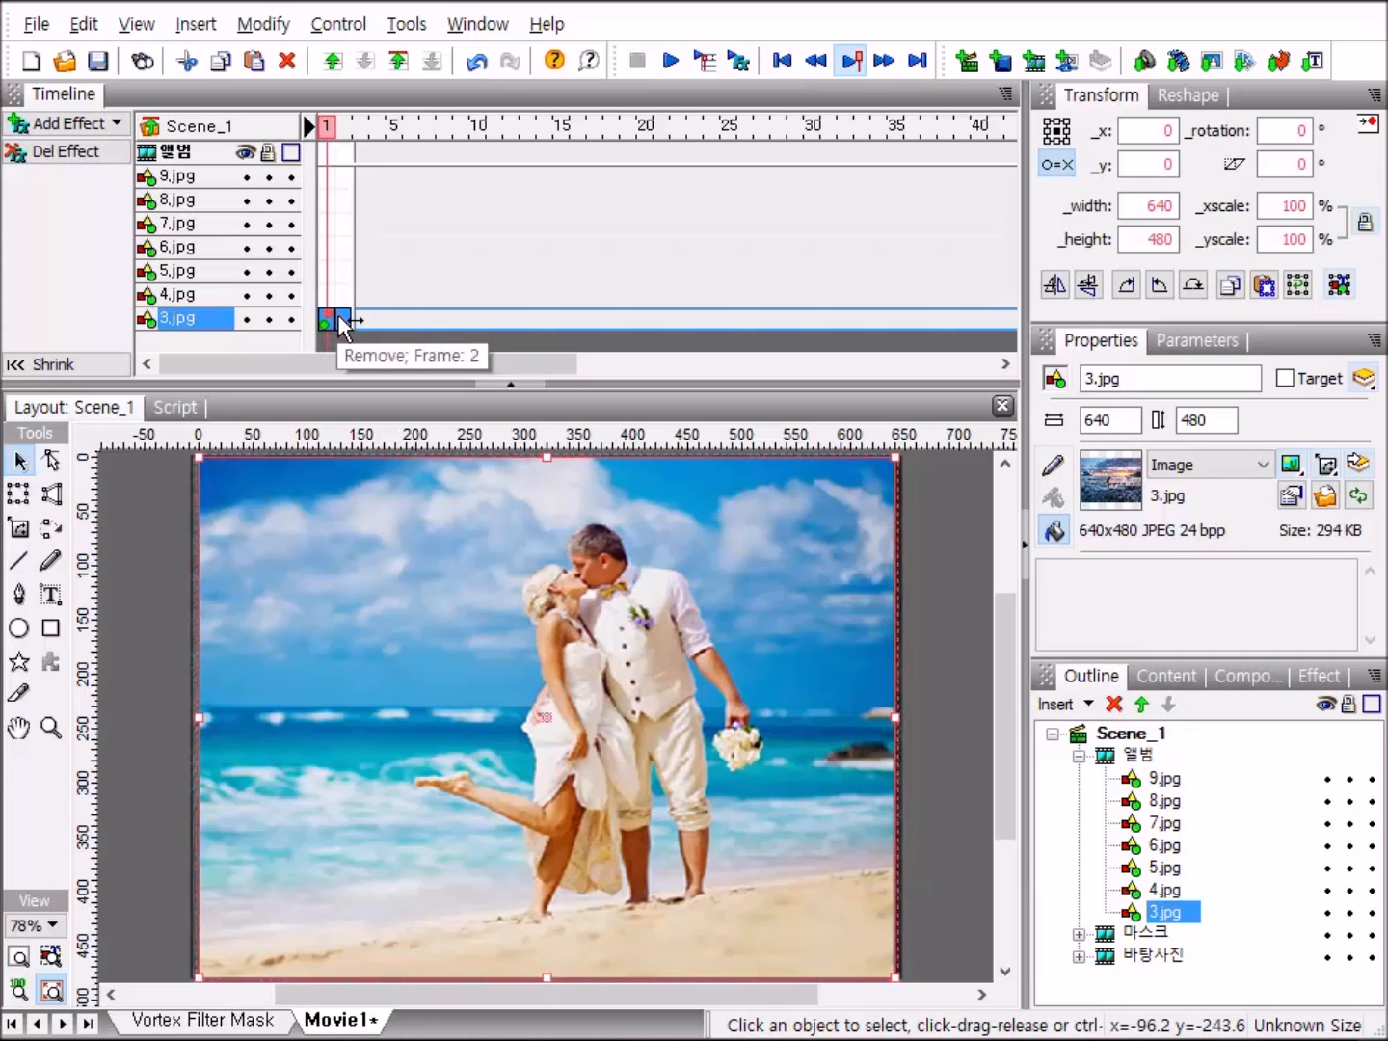
right_click(344, 323)
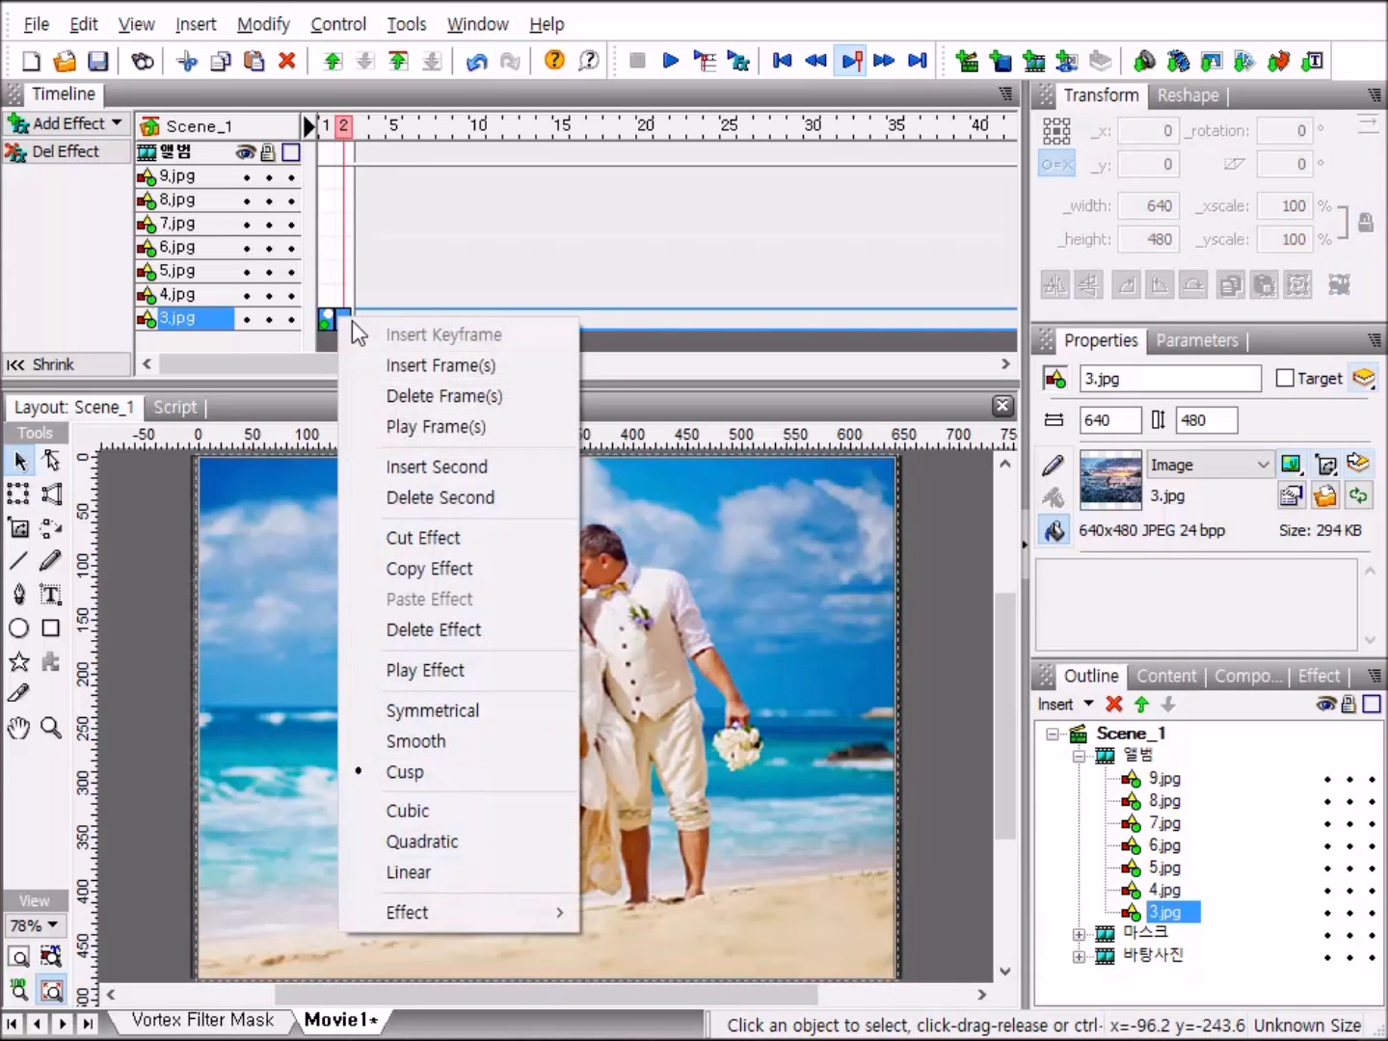
left_click(499, 567)
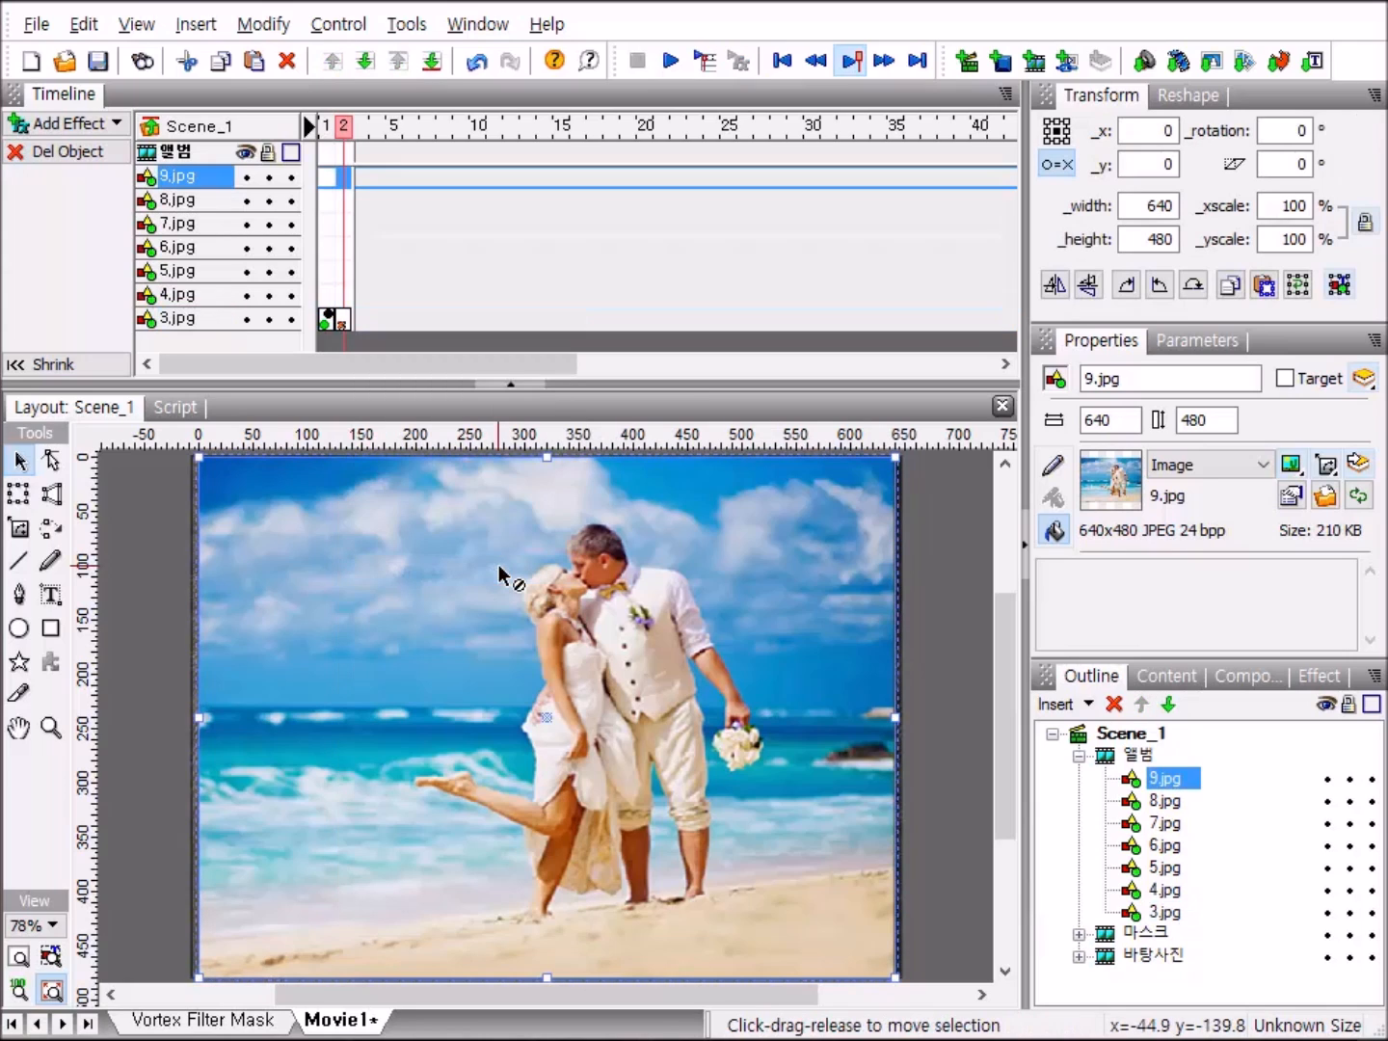
right_click(348, 294)
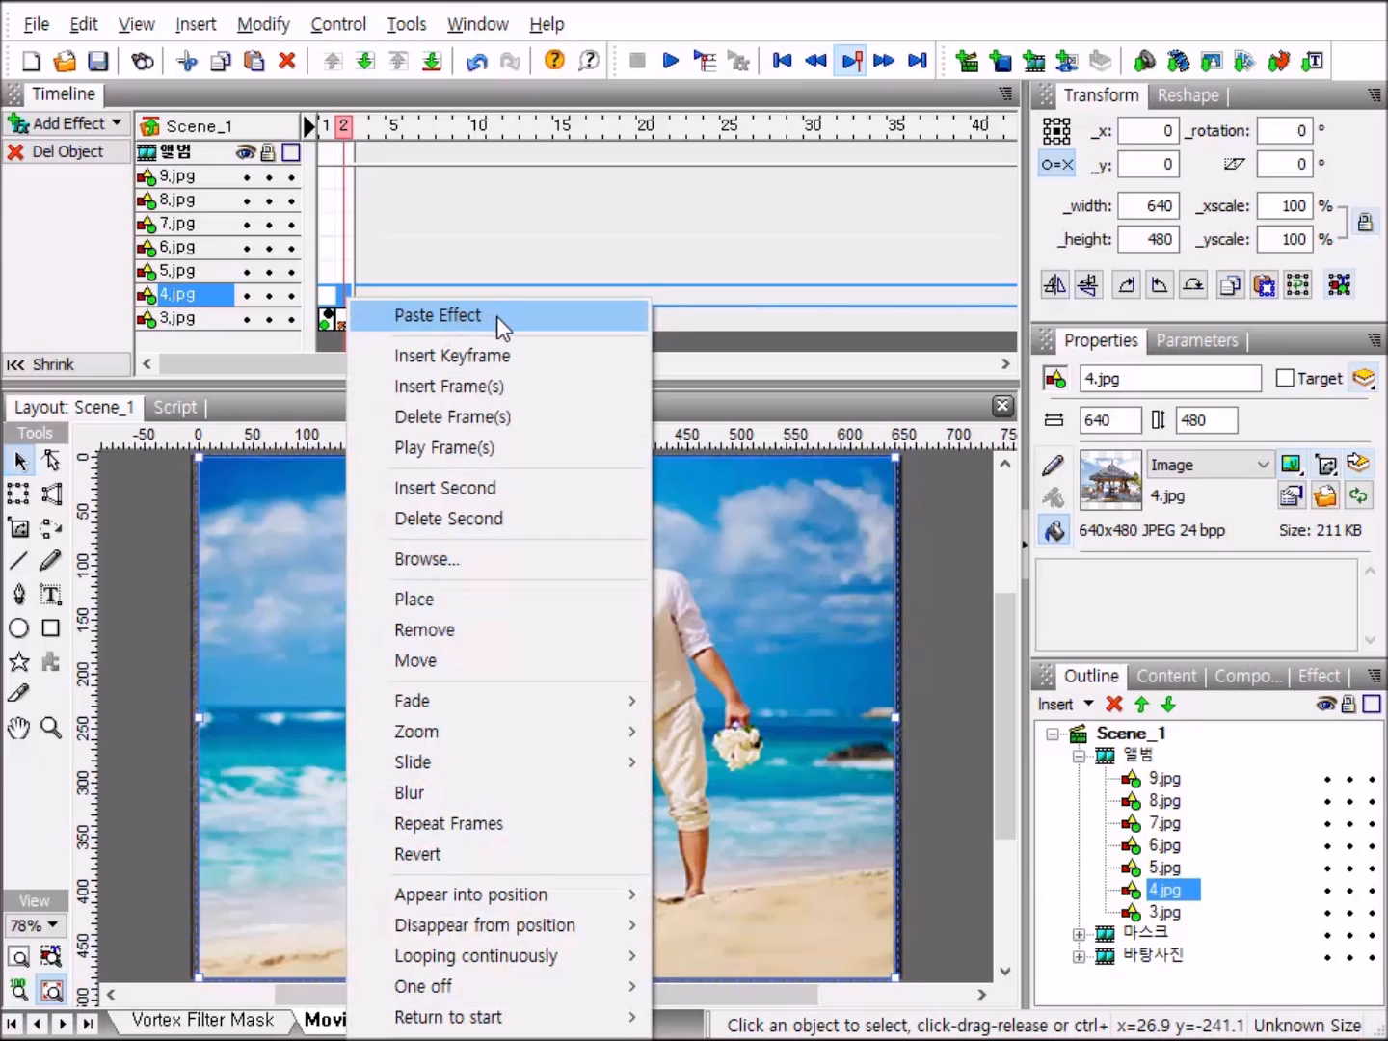
left_click(498, 316)
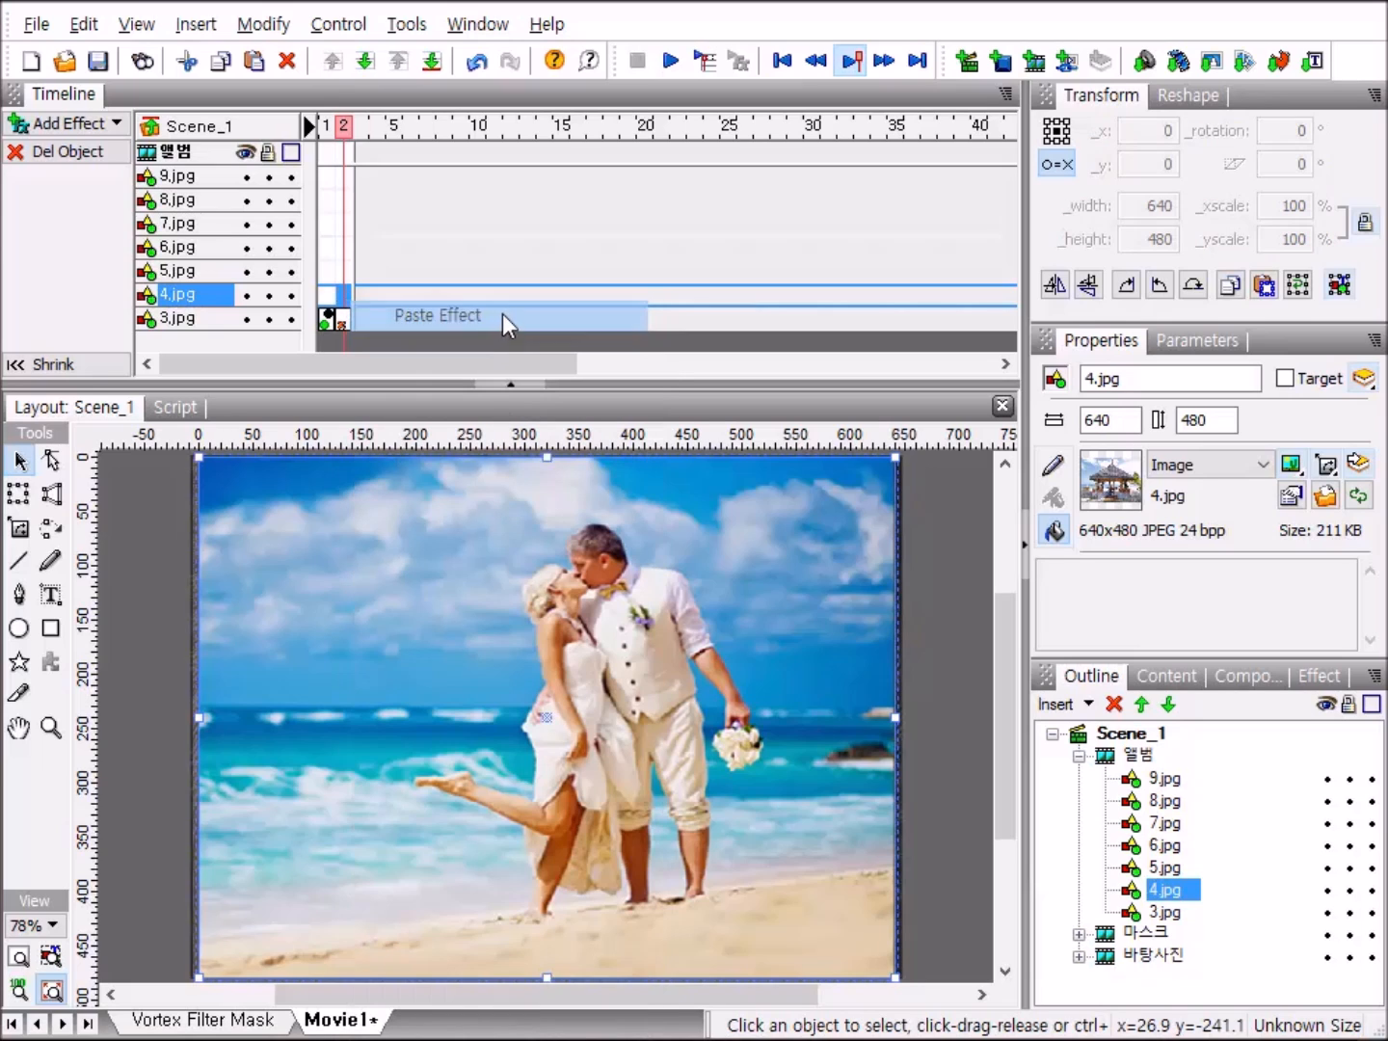
right_click(363, 273)
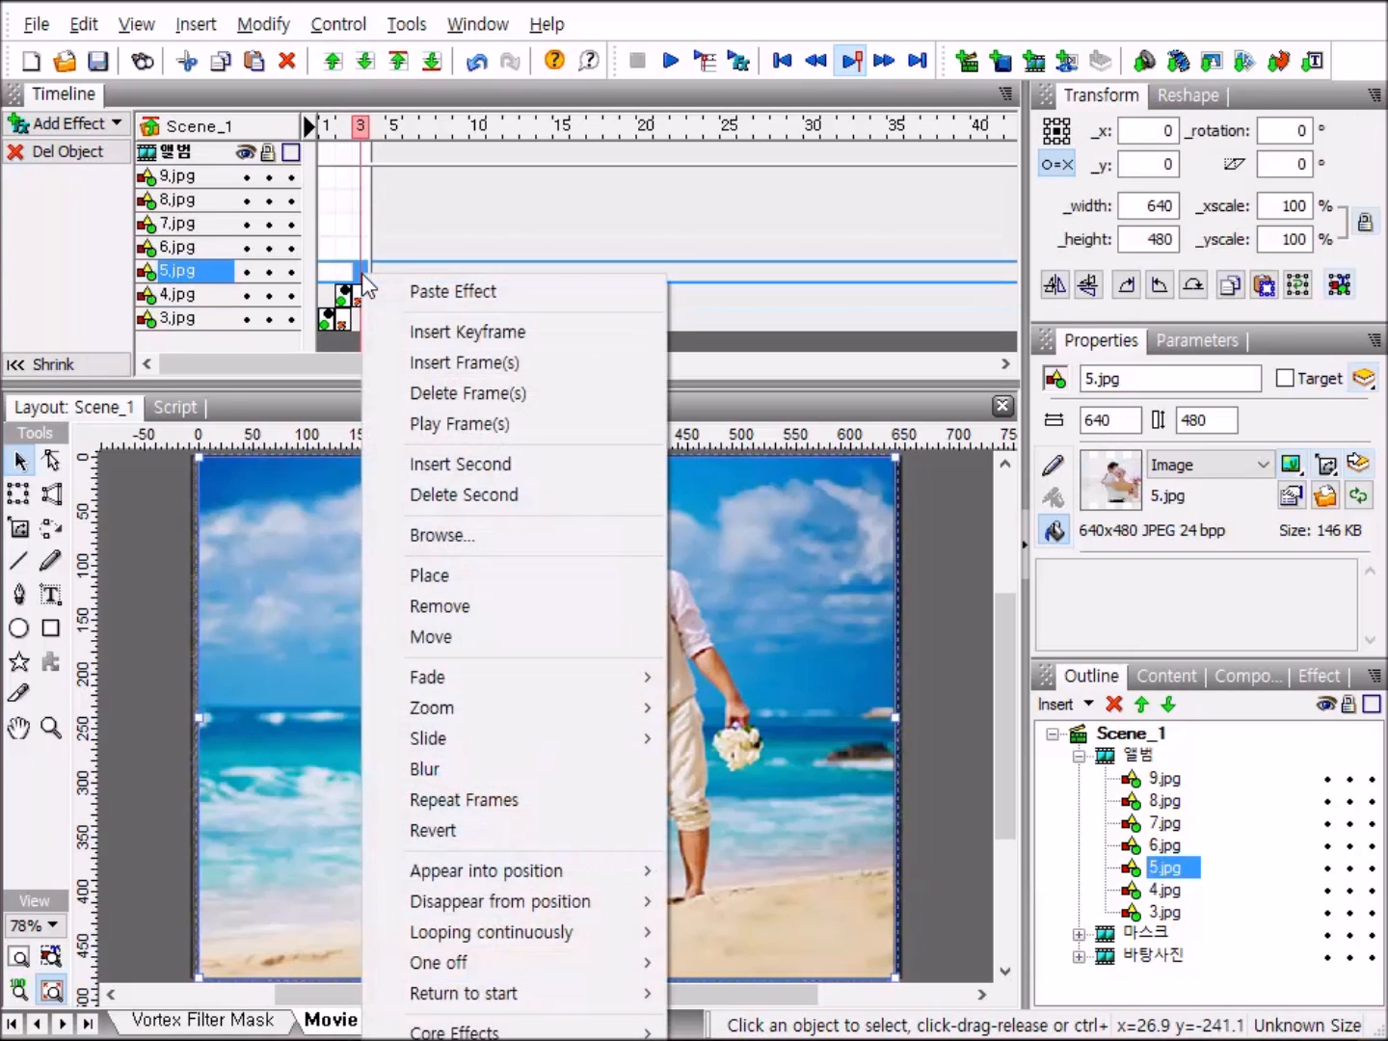
left_click(529, 294)
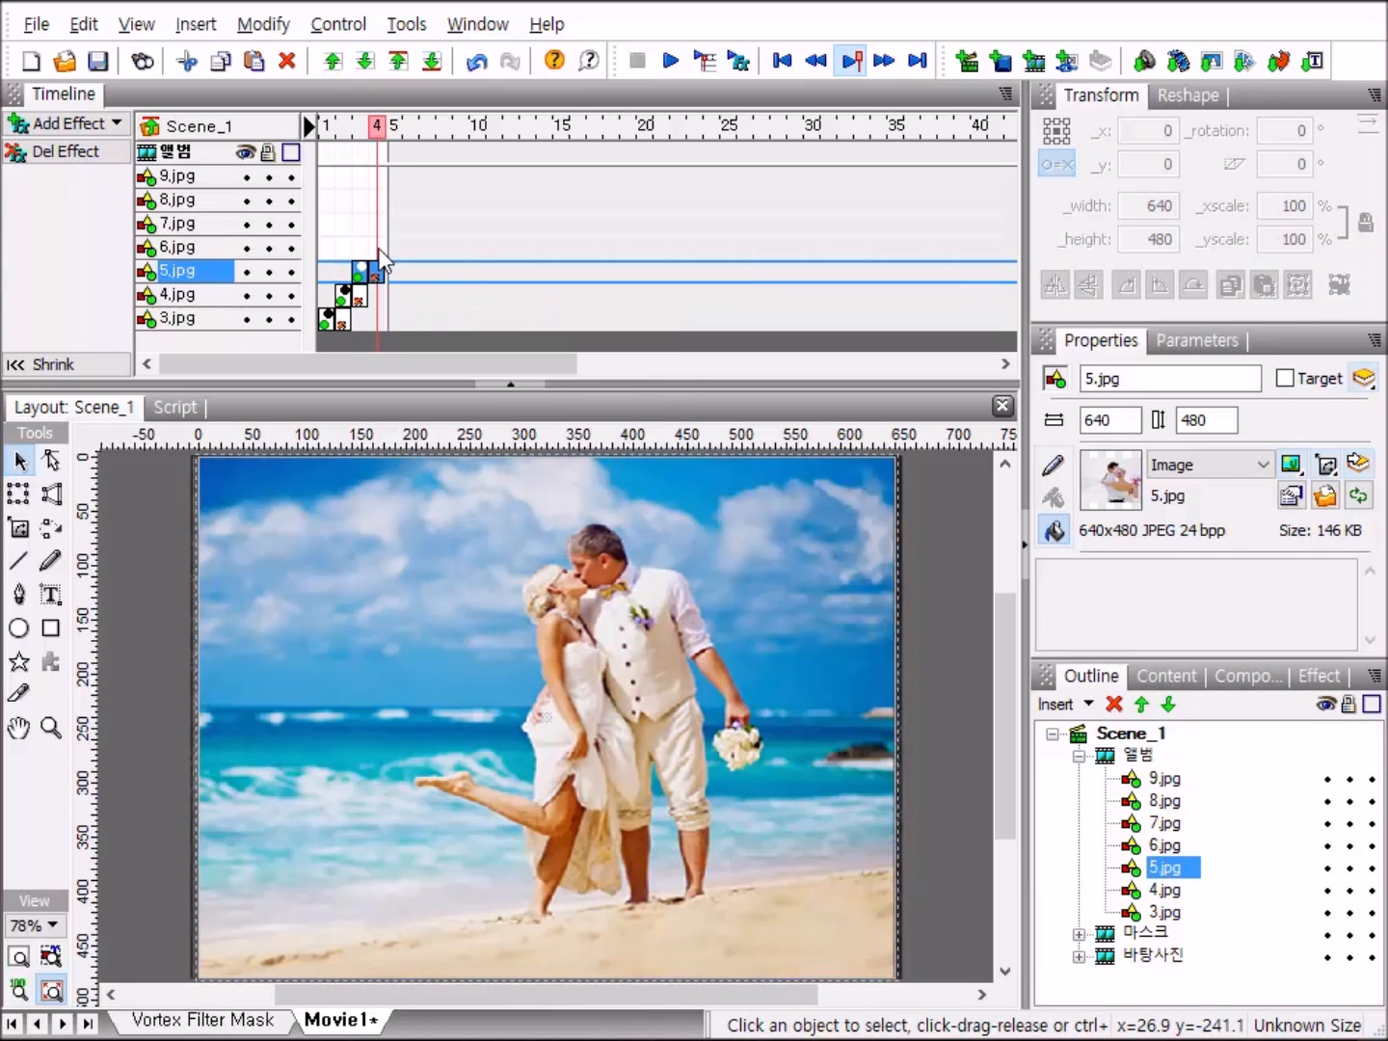
Paste the copied effects onto 6.jpg, 7.jpg and 8.jpg at frames 4, 5 and 6, and add only a Place effect to 9.jpg at frame 7.
right_click(381, 252)
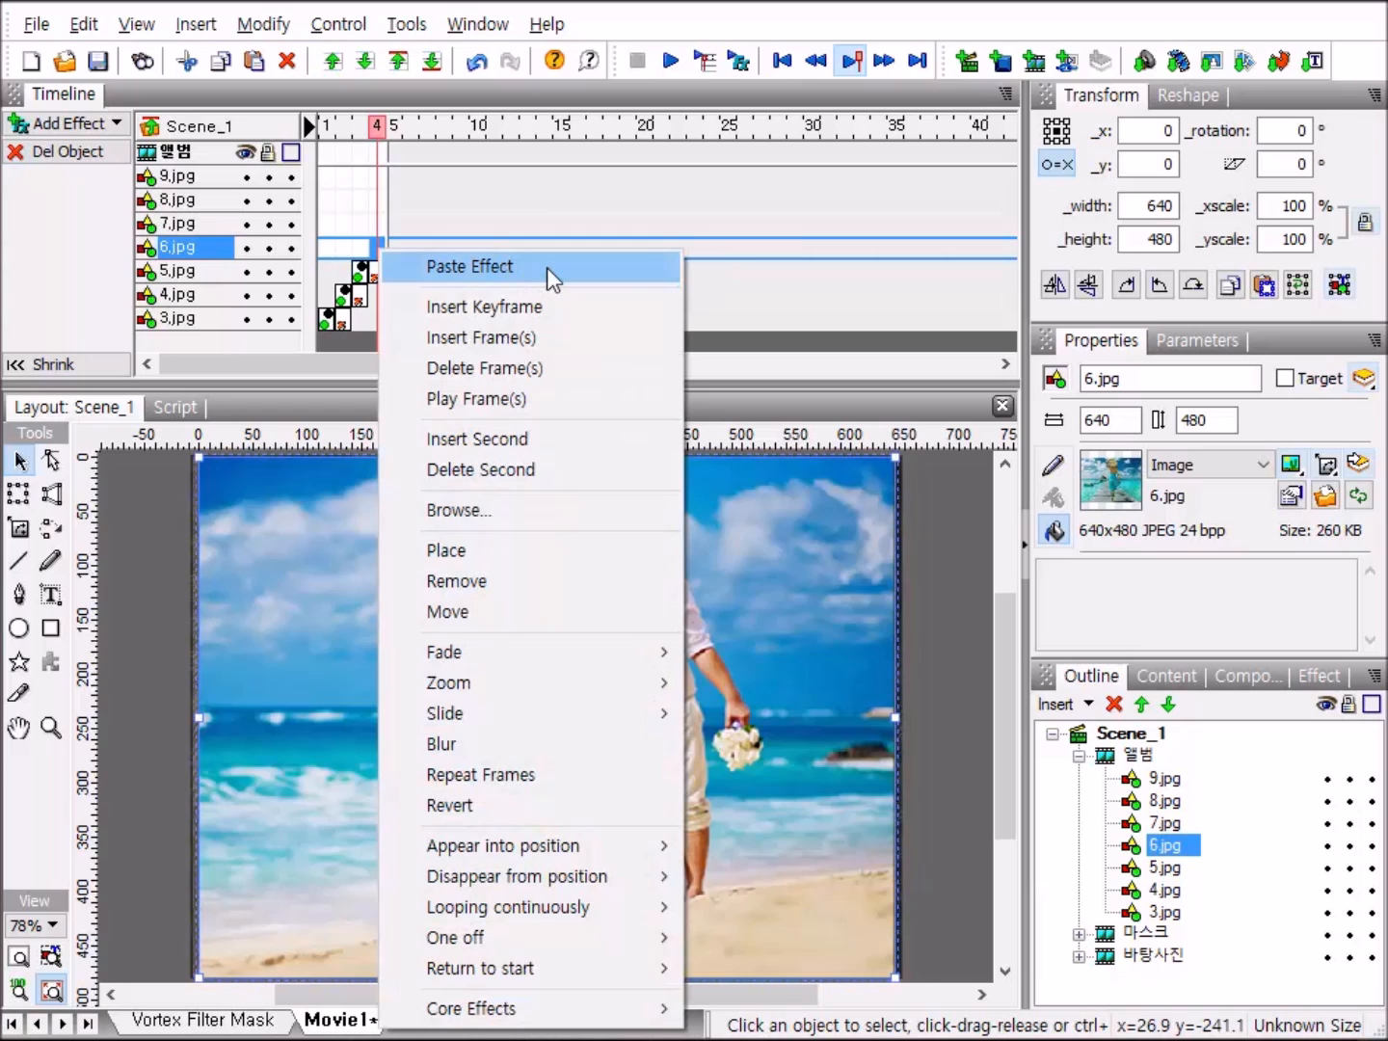
left_click(546, 267)
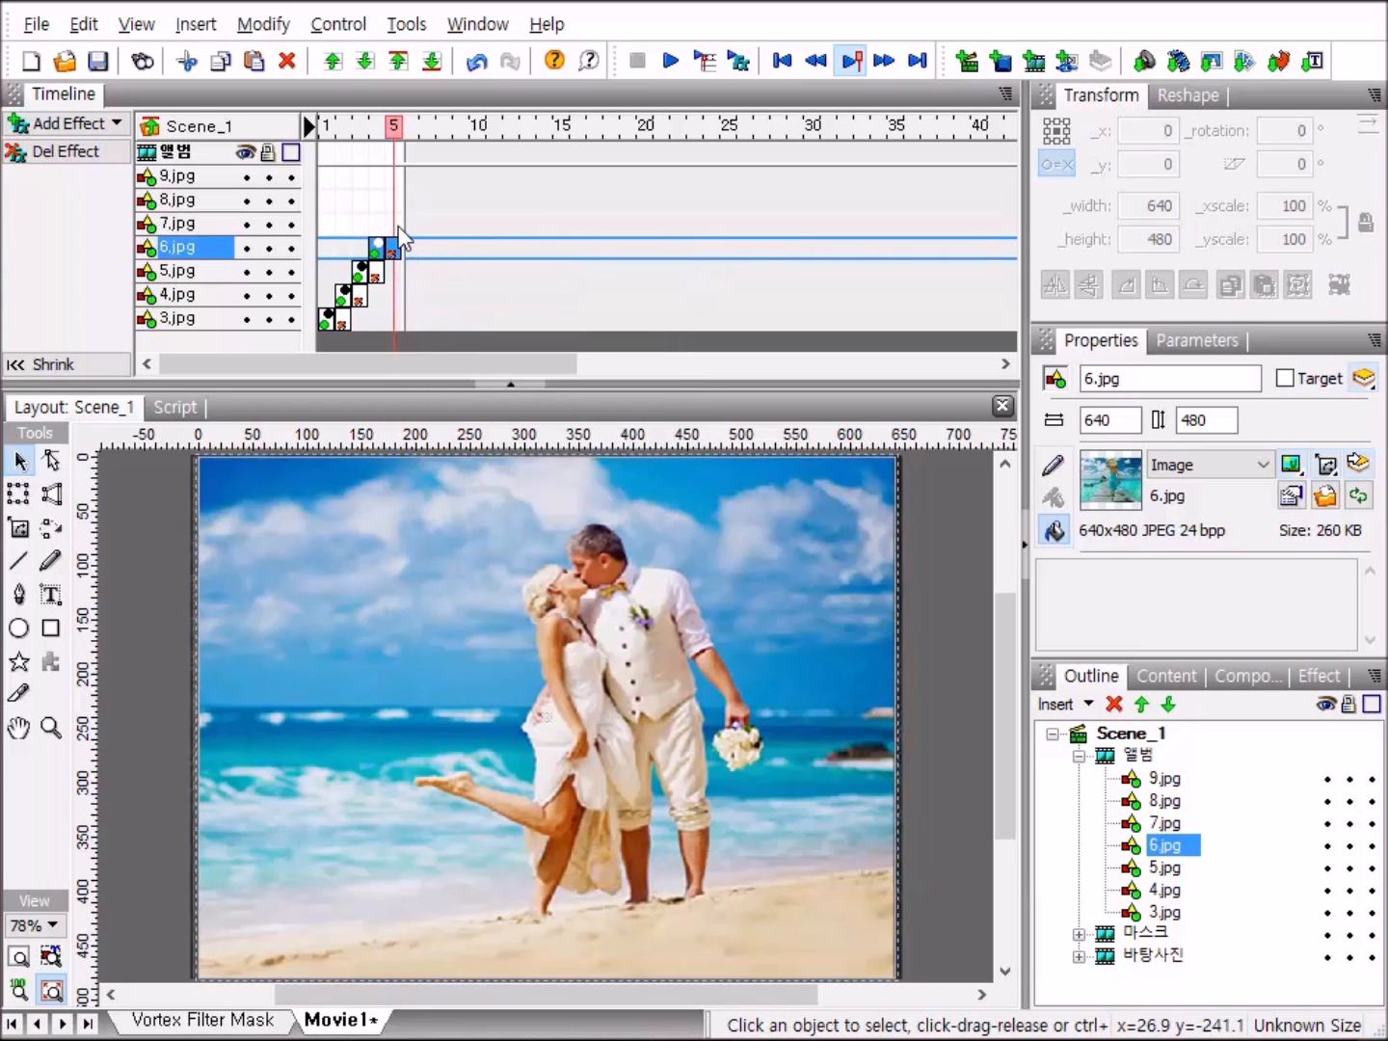
right_click(399, 226)
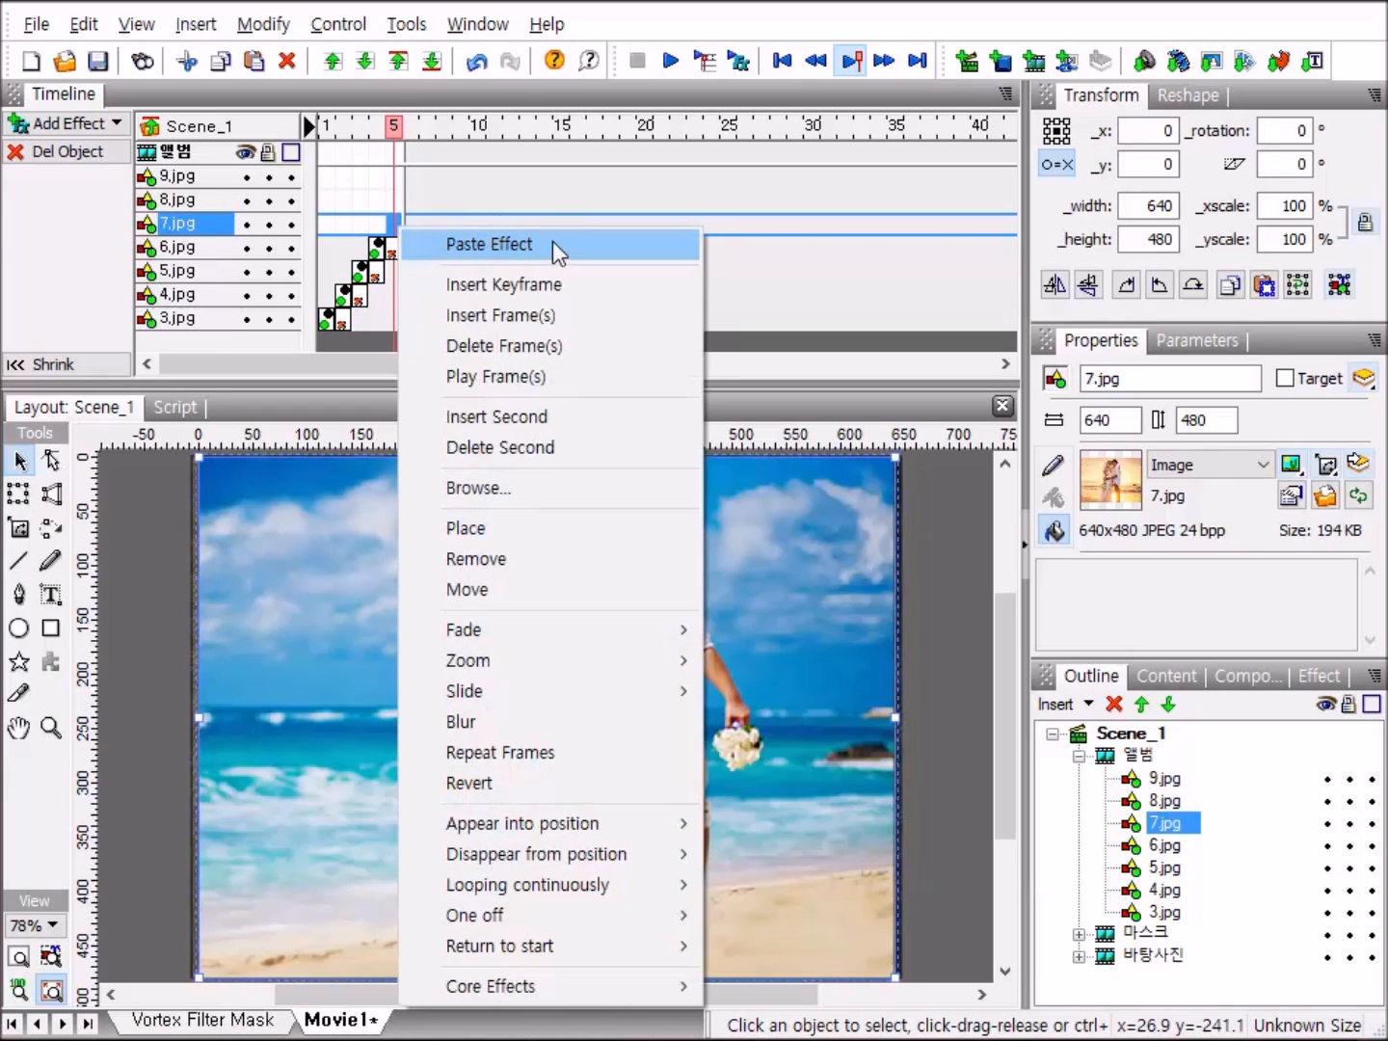
left_click(561, 242)
right_click(413, 204)
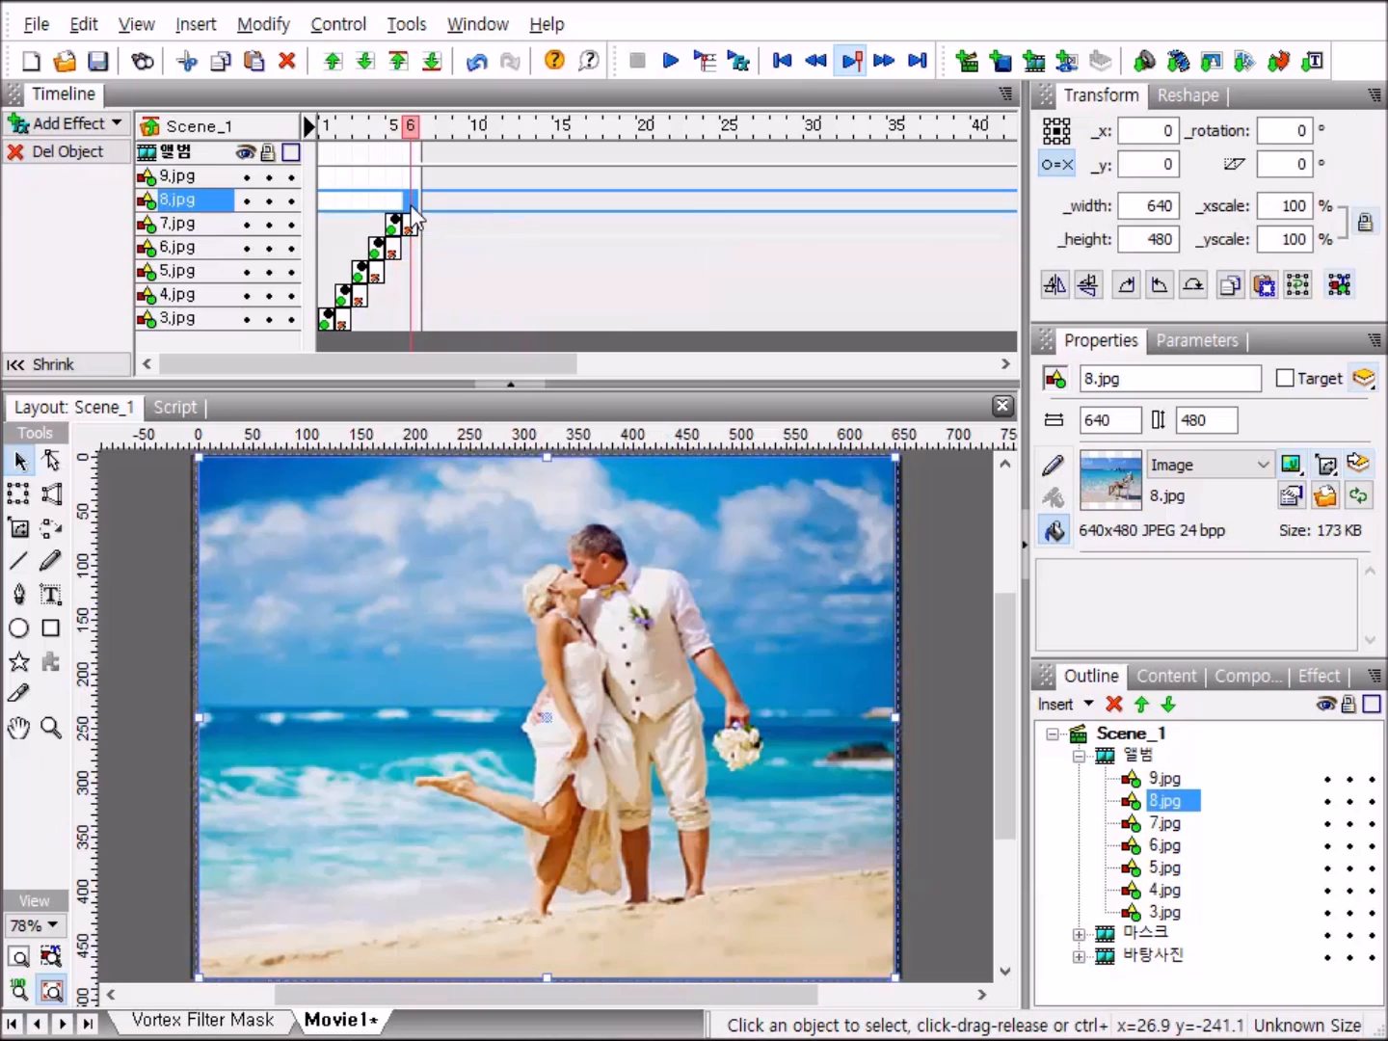
left_click(614, 223)
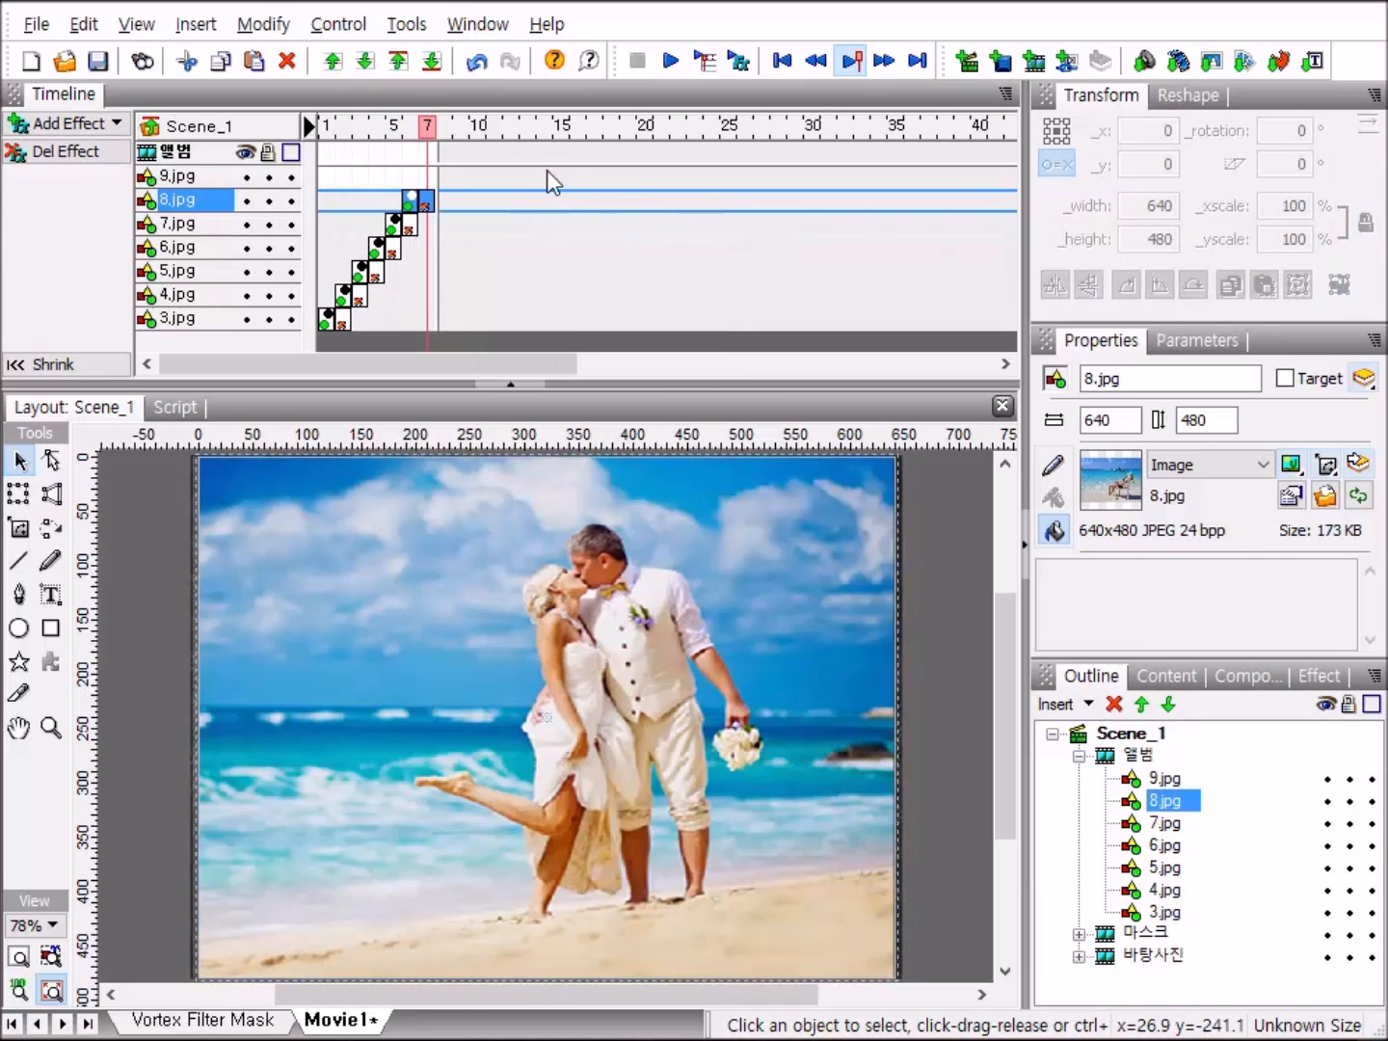
right_click(427, 178)
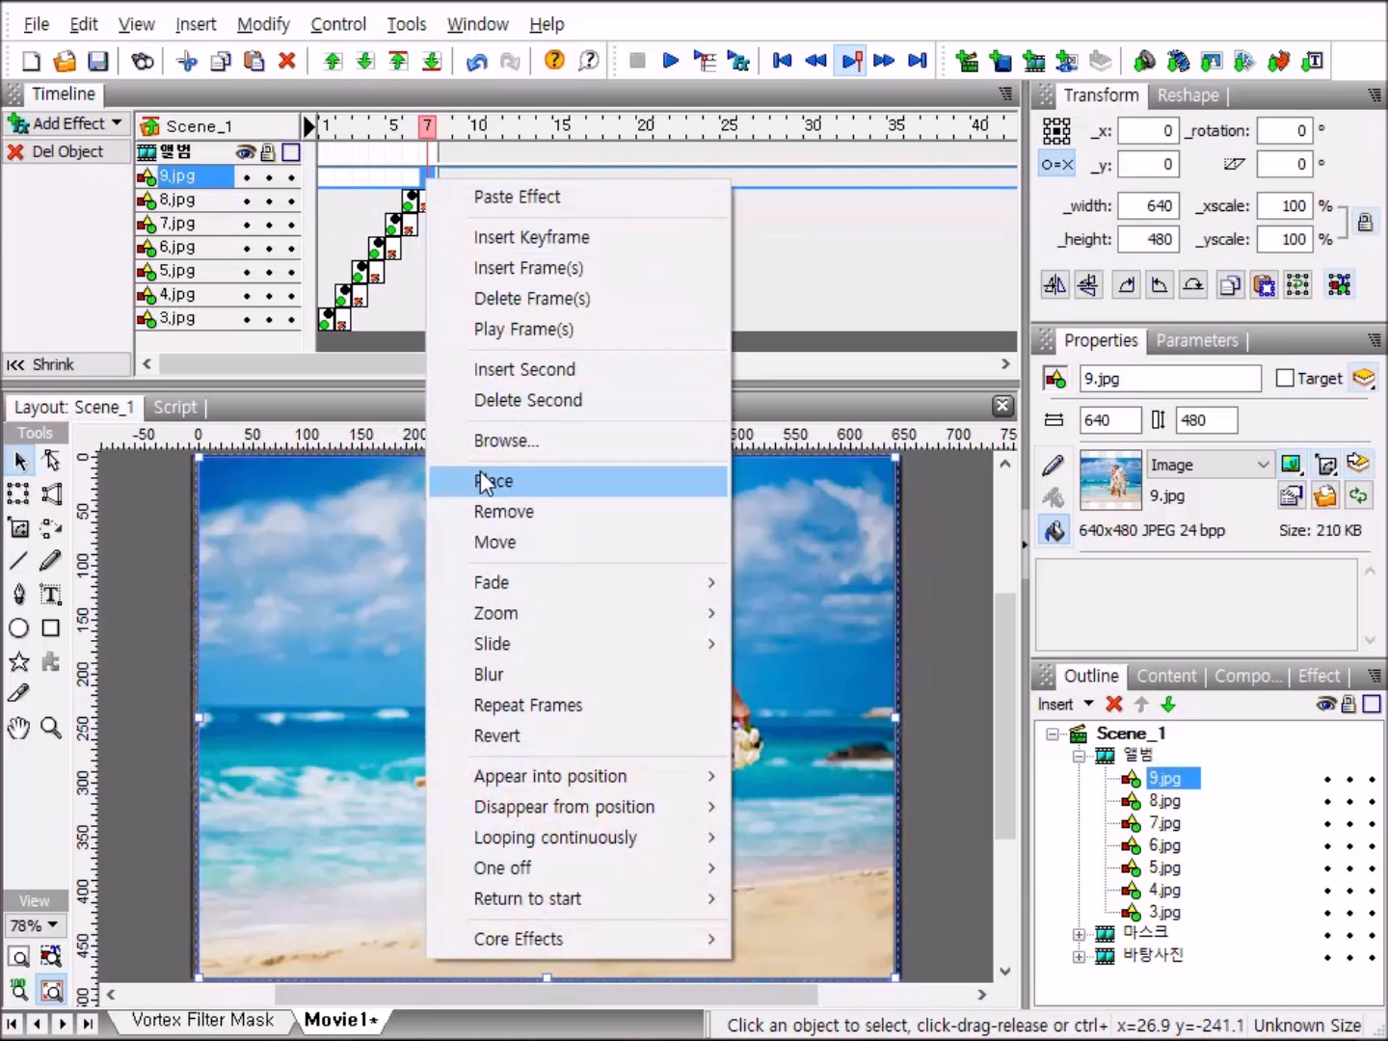
left_click(548, 482)
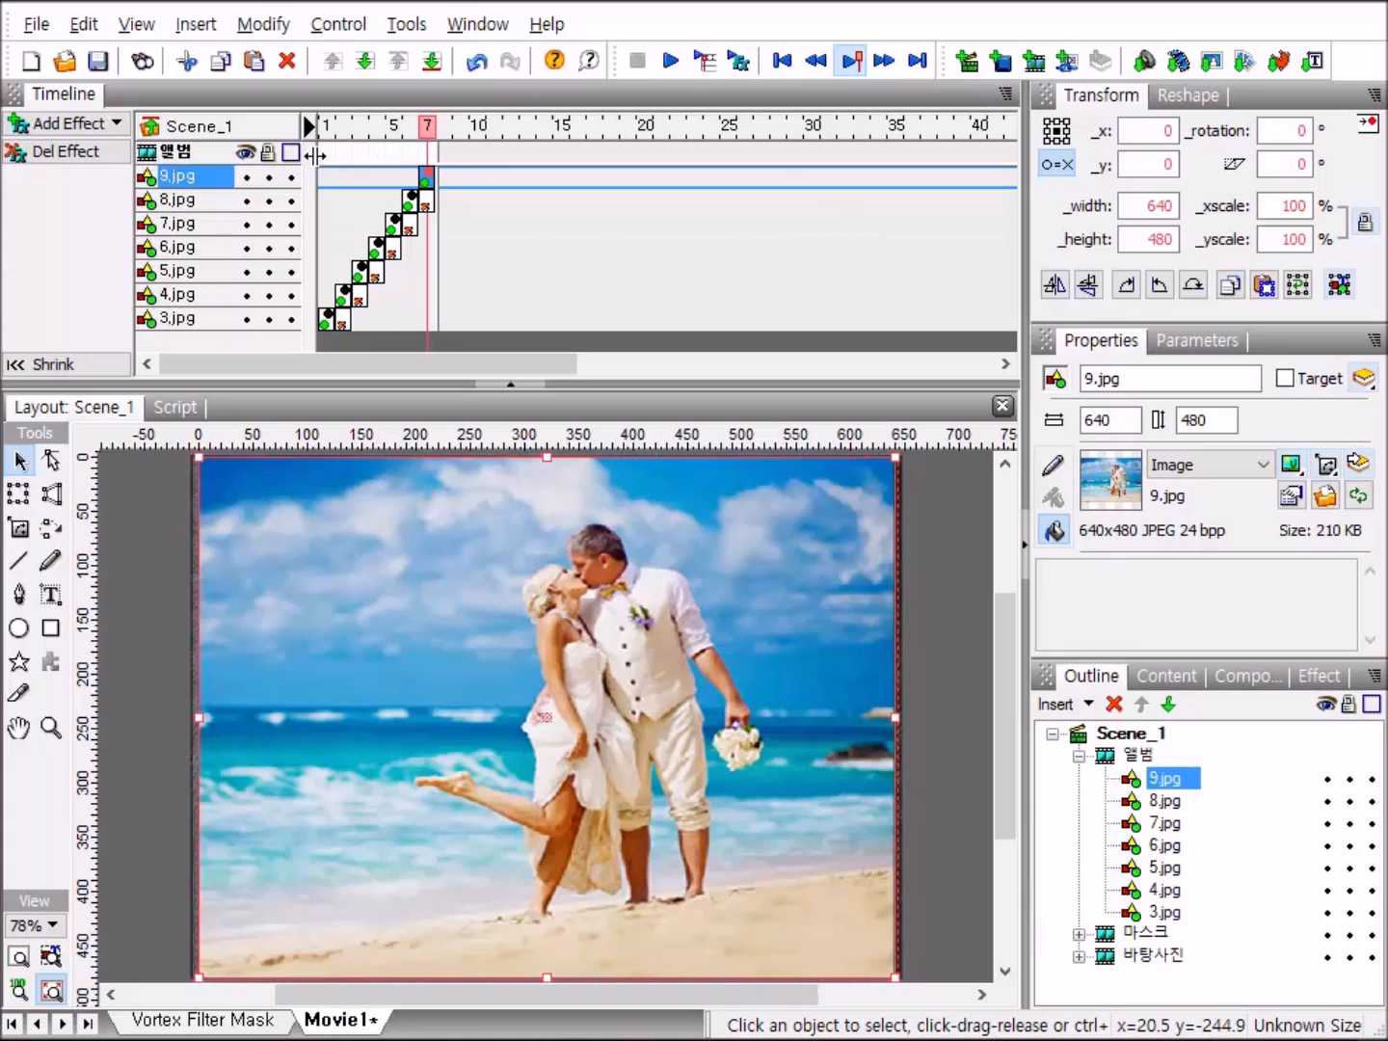
Add a stop() action to frames 1 and 2 of the 앨범 movie clip.
right_click(325, 158)
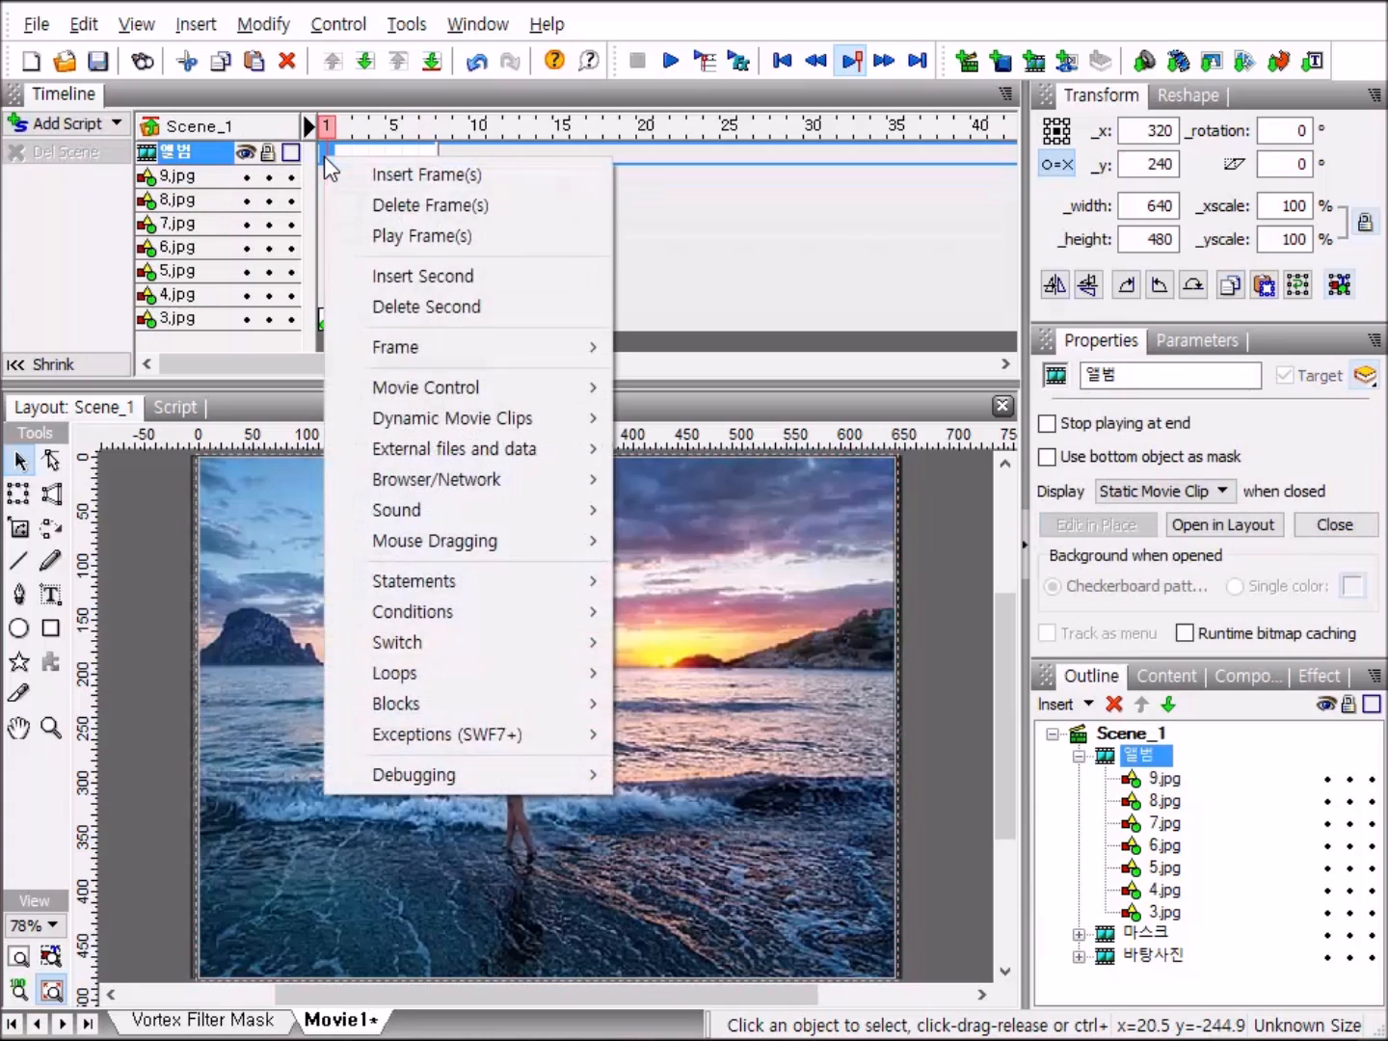
mouse_move(455, 378)
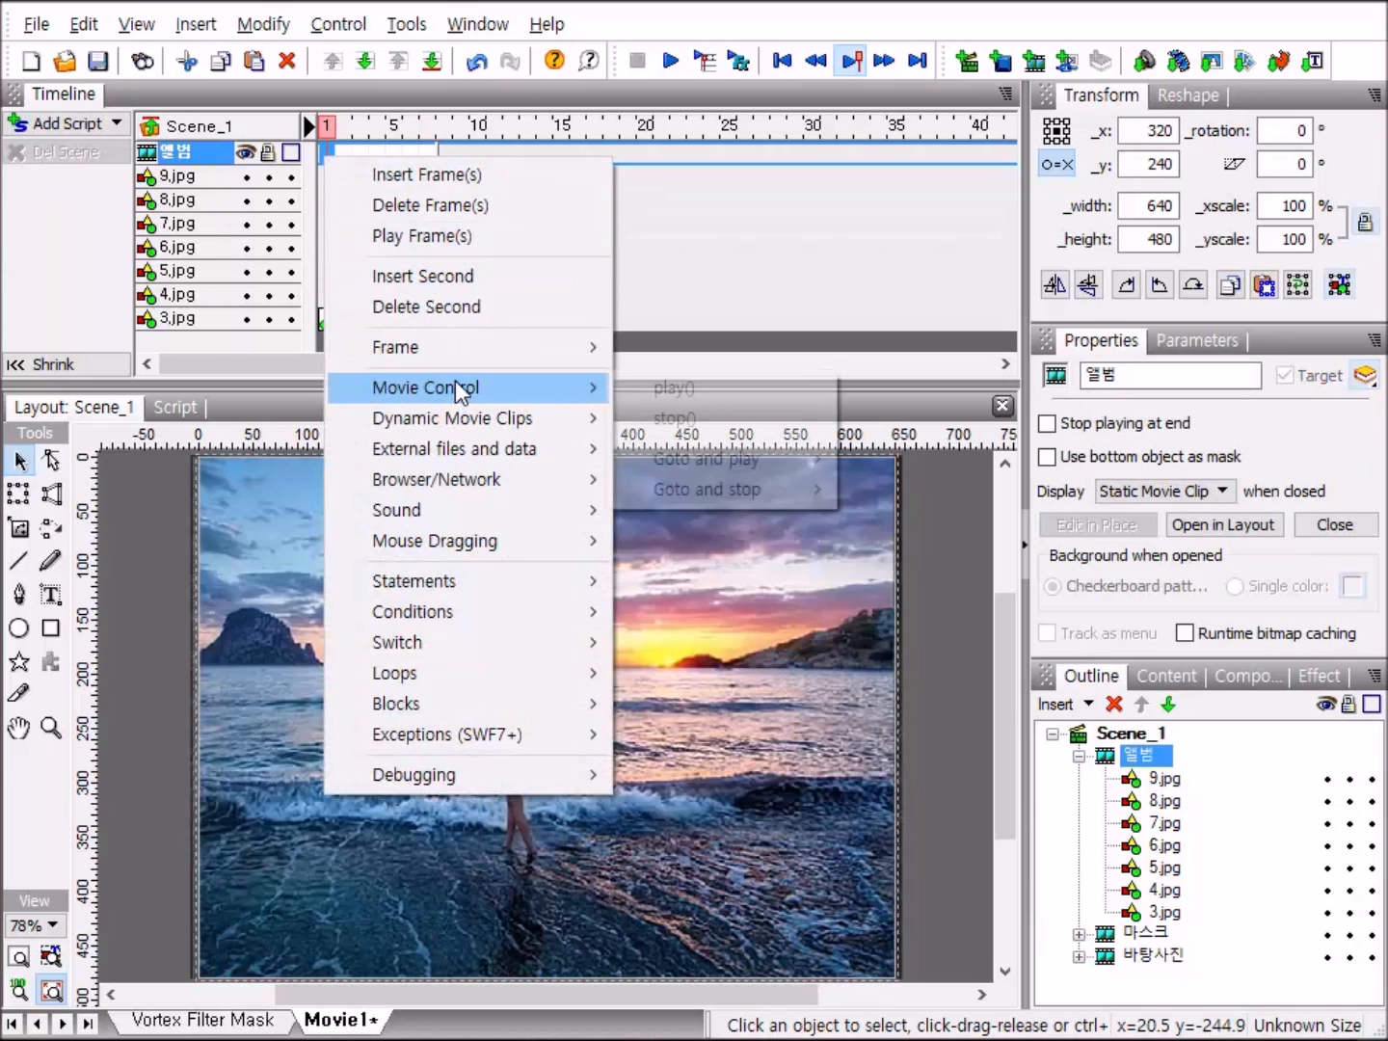
left_click(661, 421)
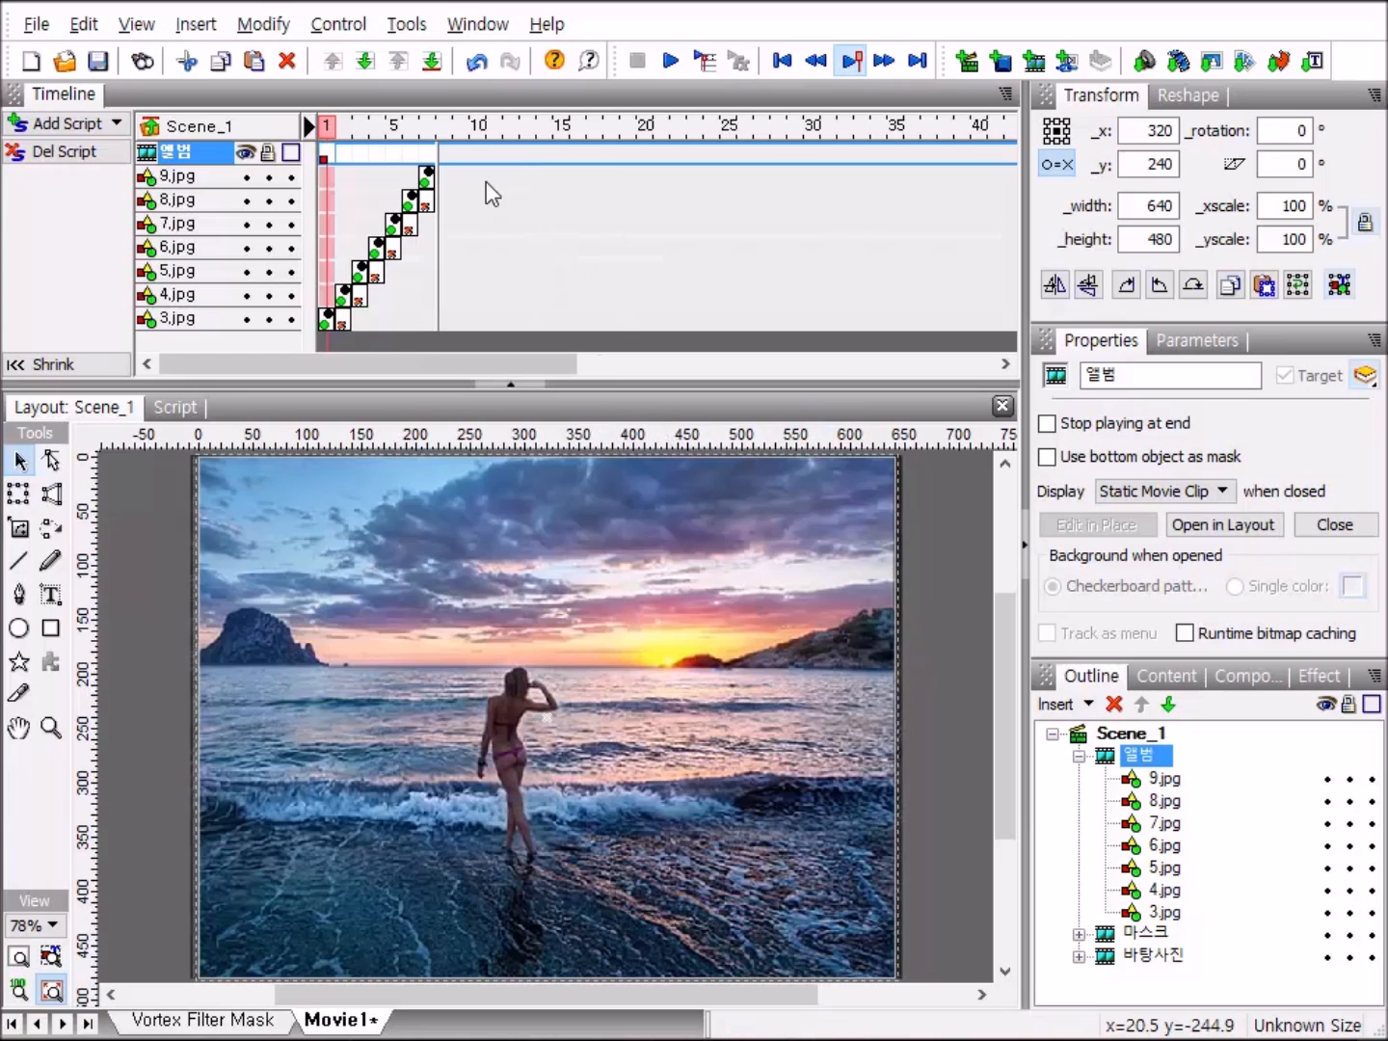
left_click(345, 156)
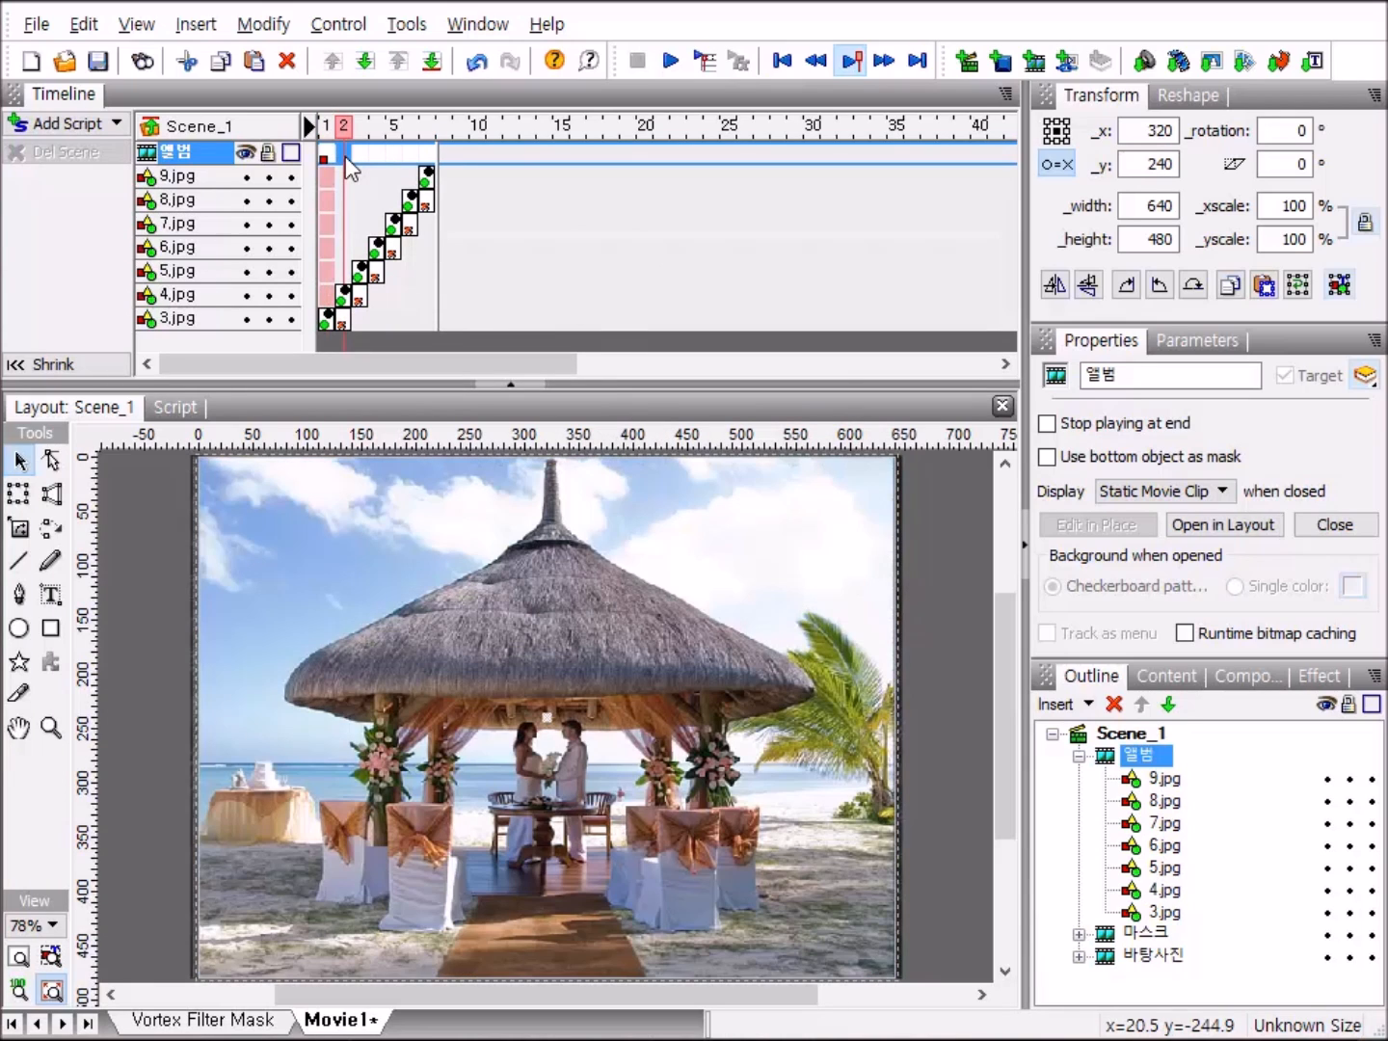
right_click(345, 156)
mouse_move(497, 396)
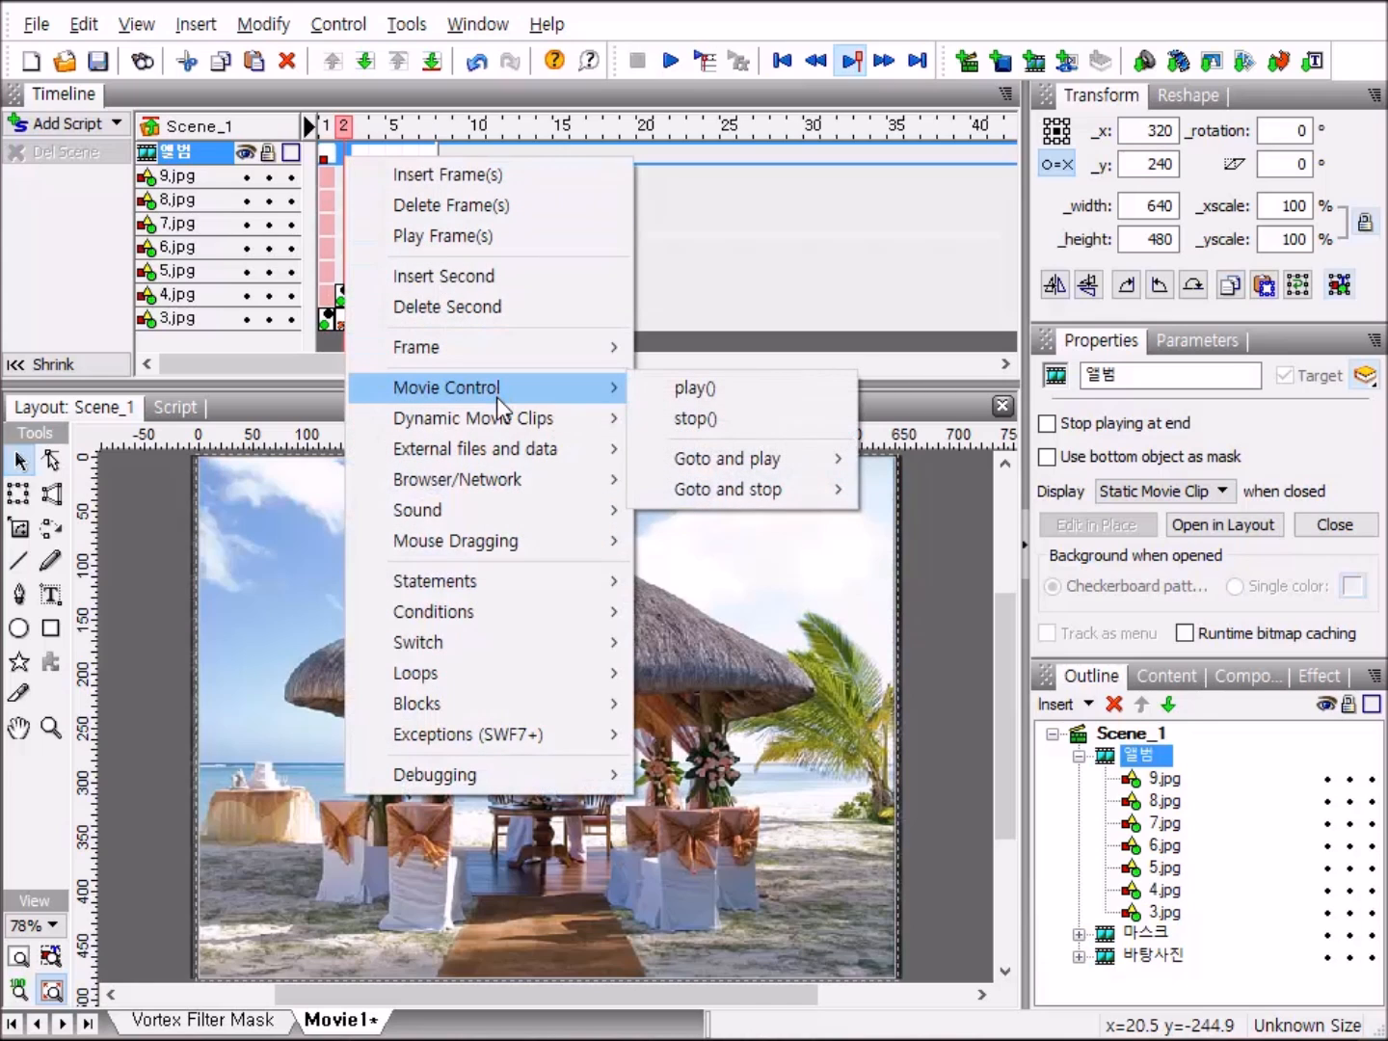
left_click(715, 421)
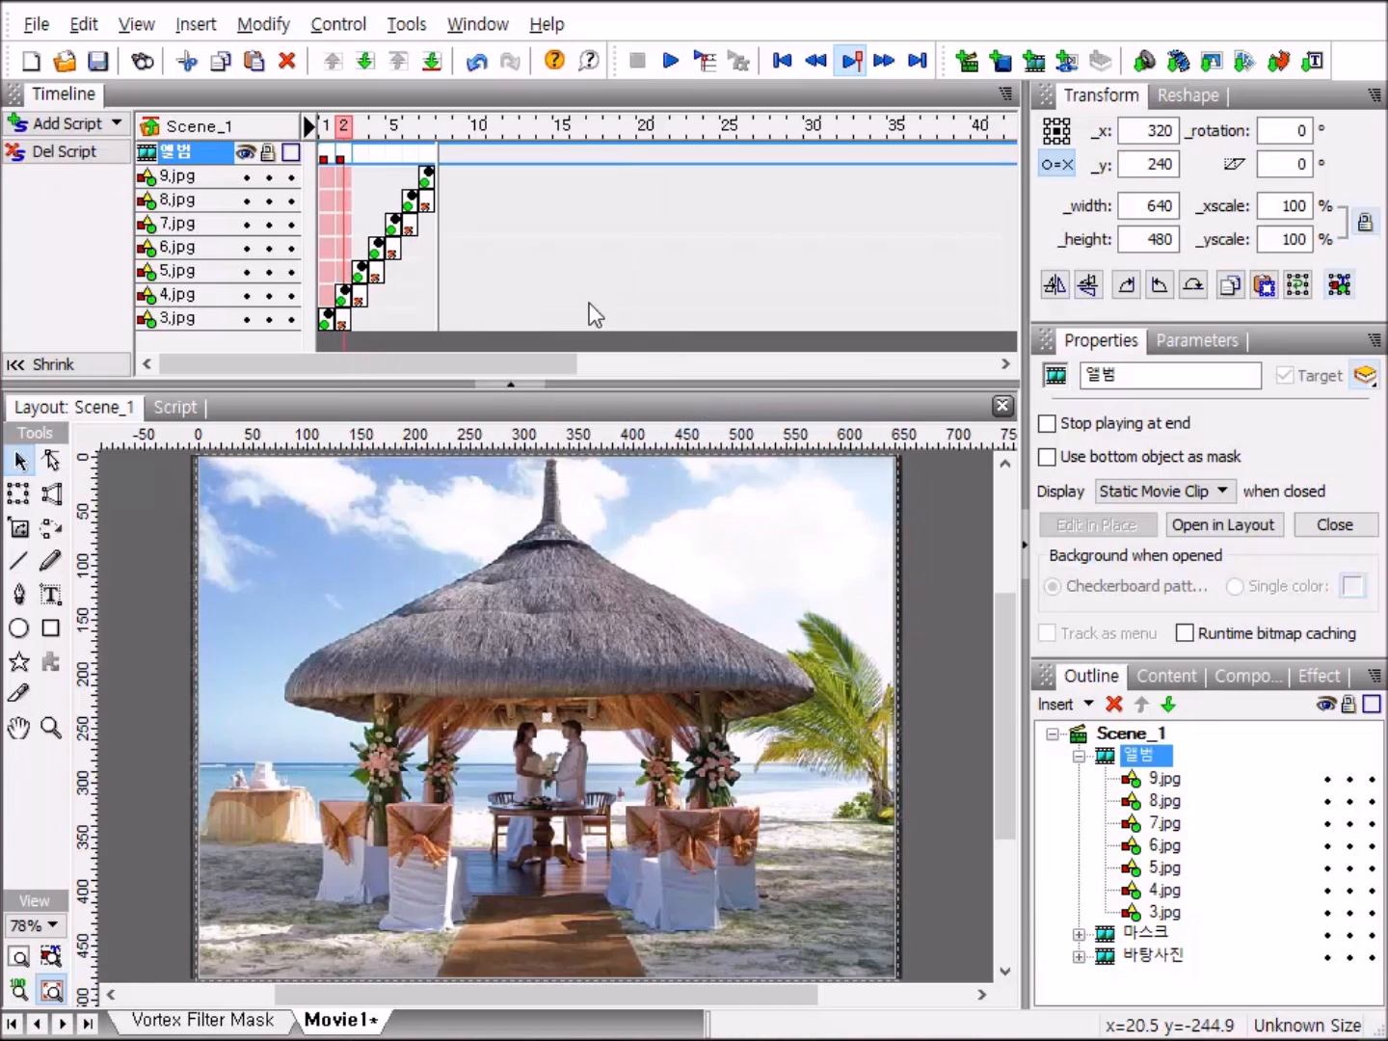
Add a stop() action to frames 3 and 4 of the 앨범 movie clip.
right_click(366, 160)
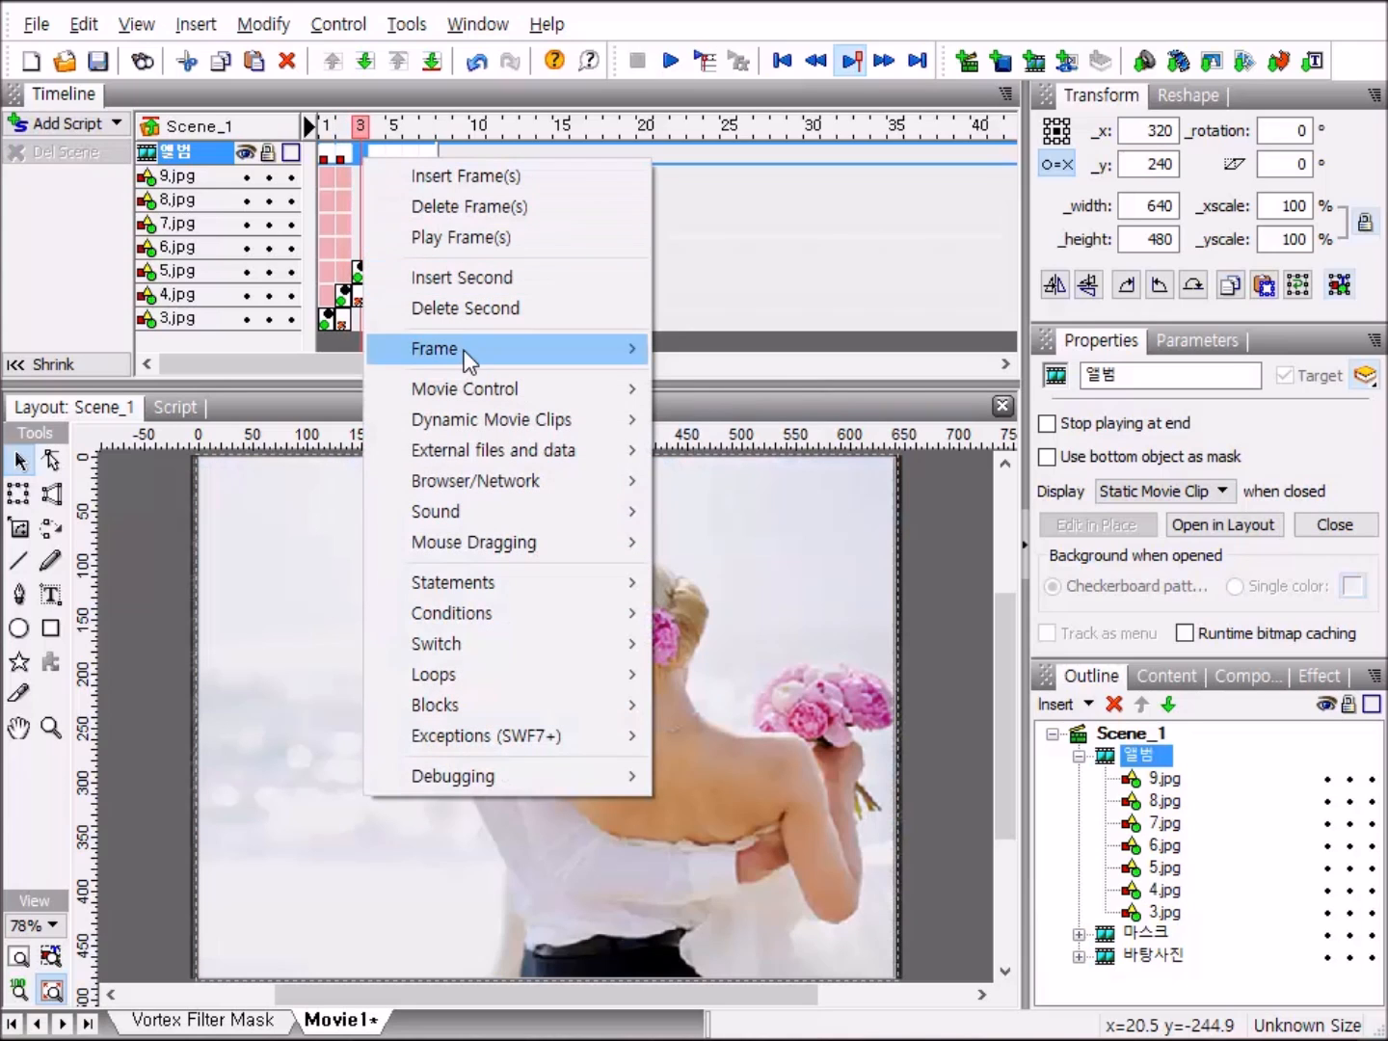
mouse_move(477, 387)
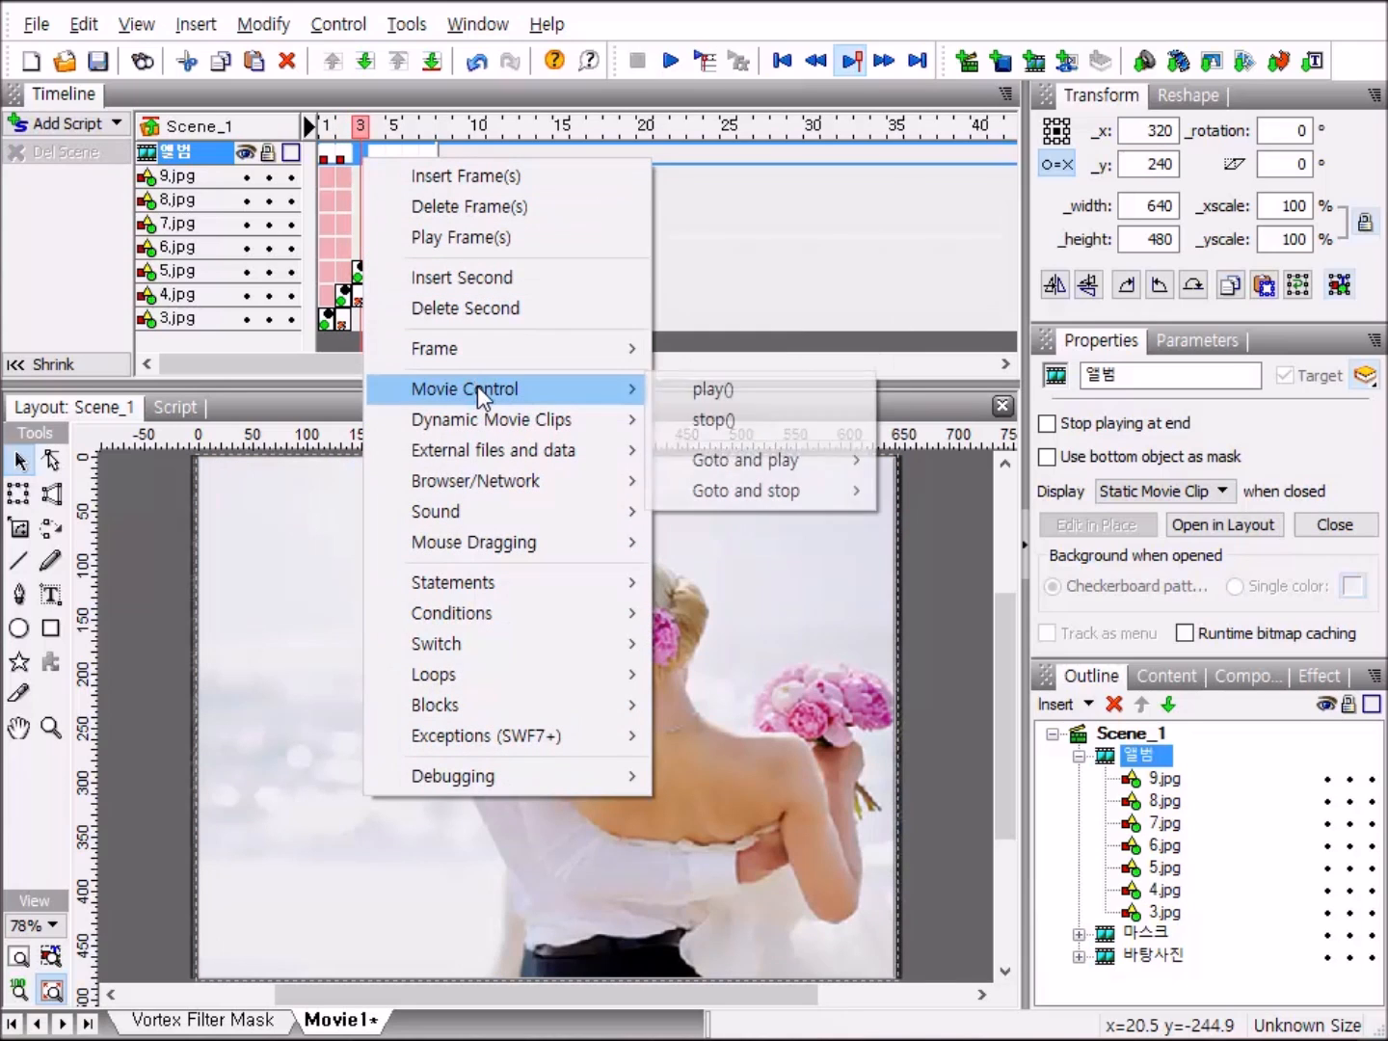
left_click(740, 420)
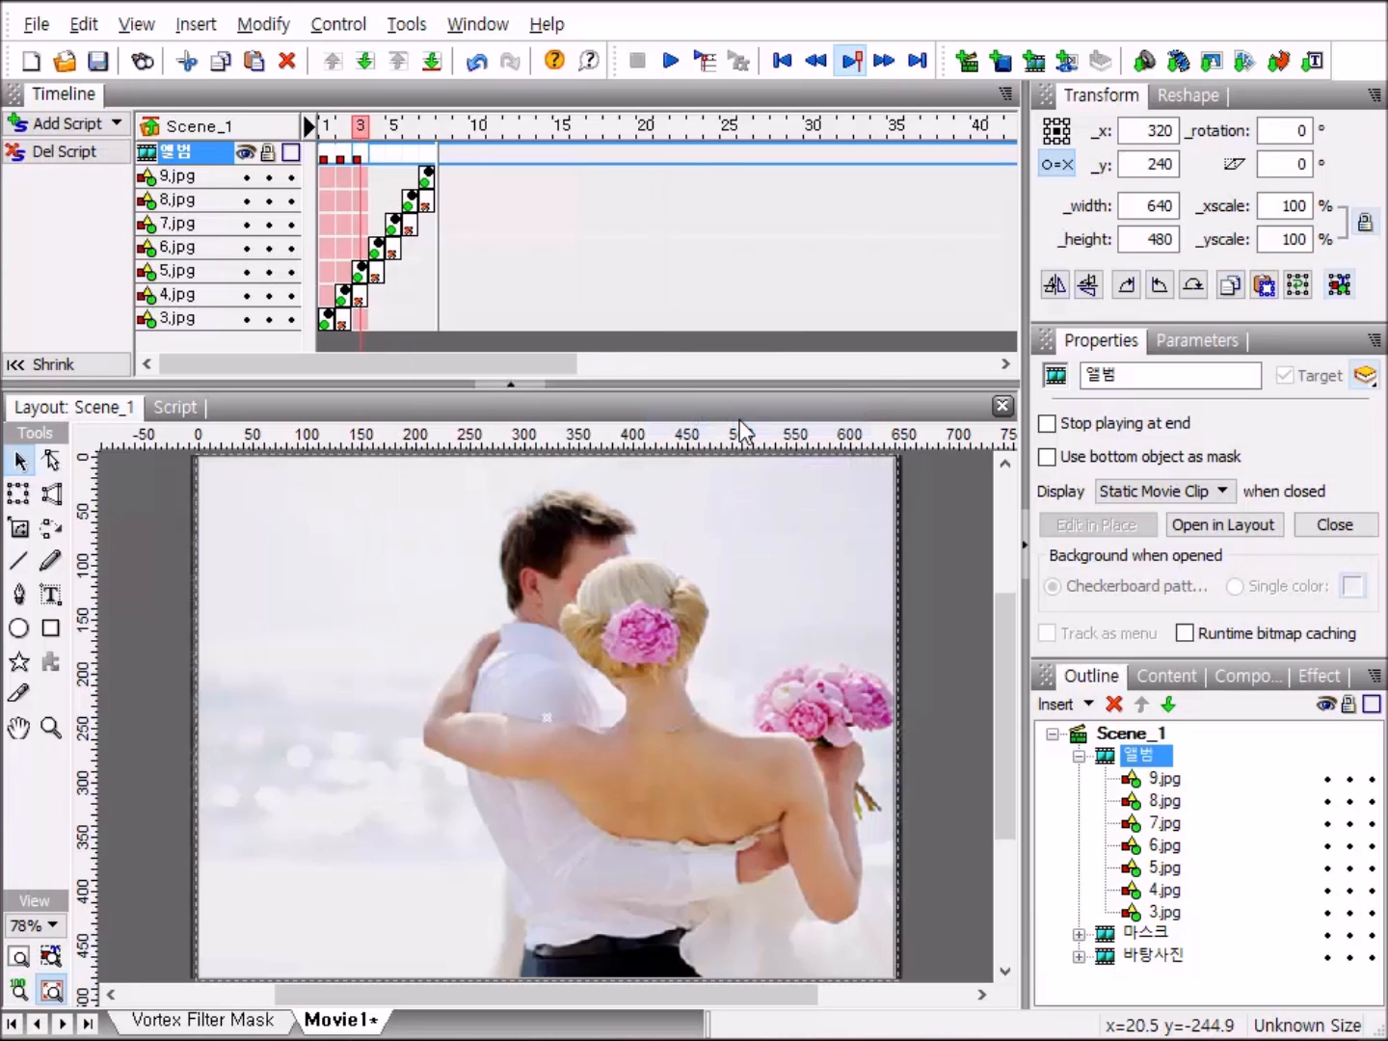
right_click(381, 160)
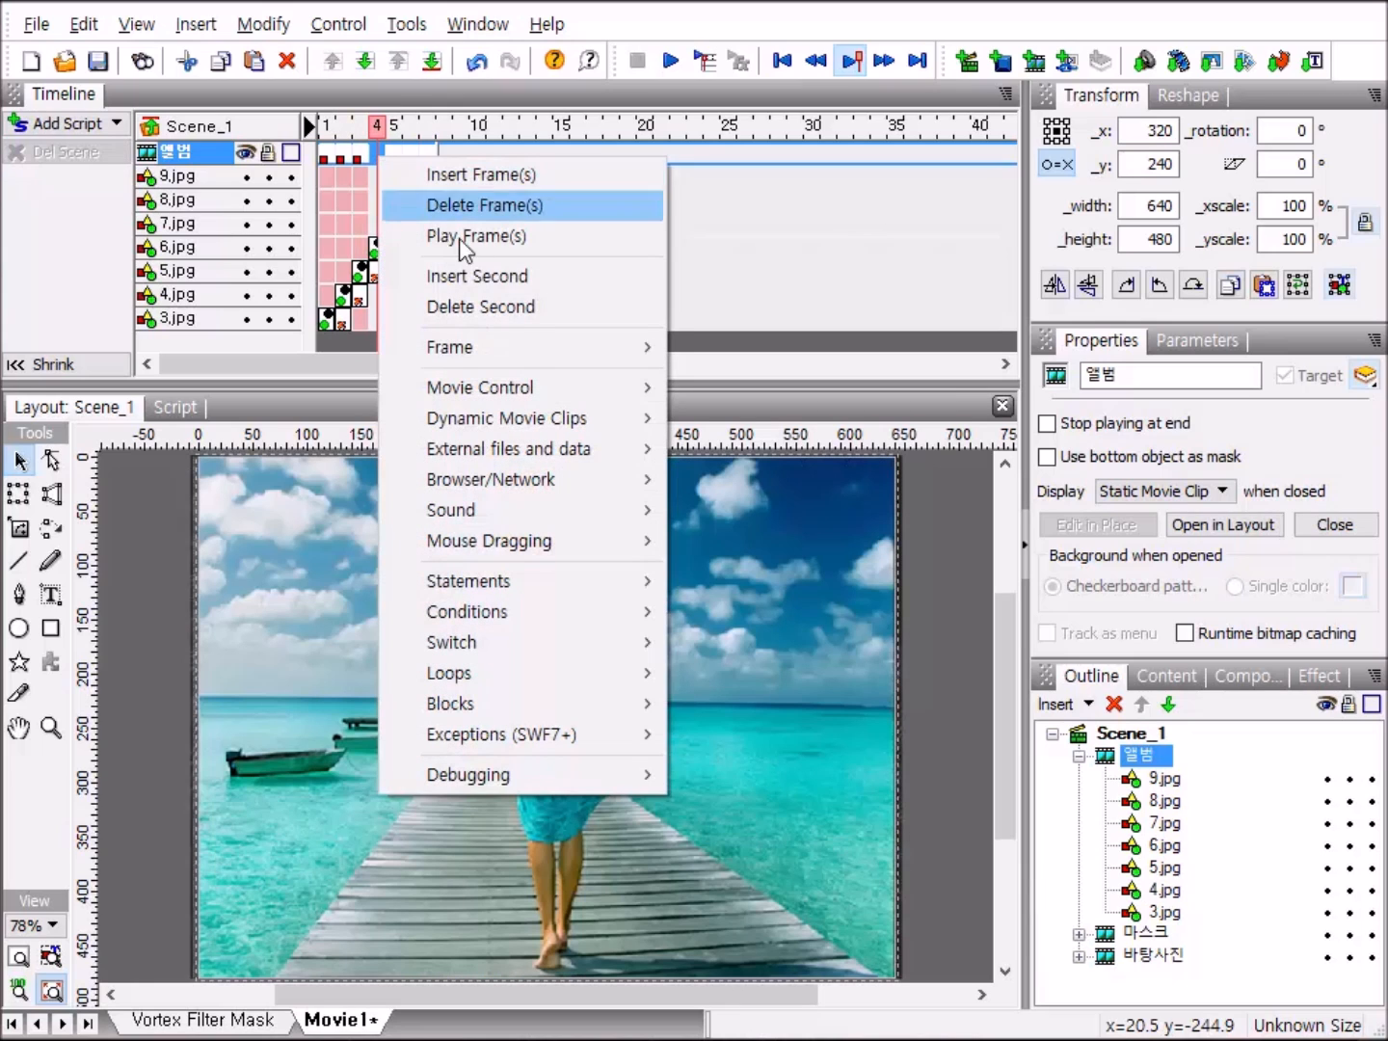
mouse_move(597, 388)
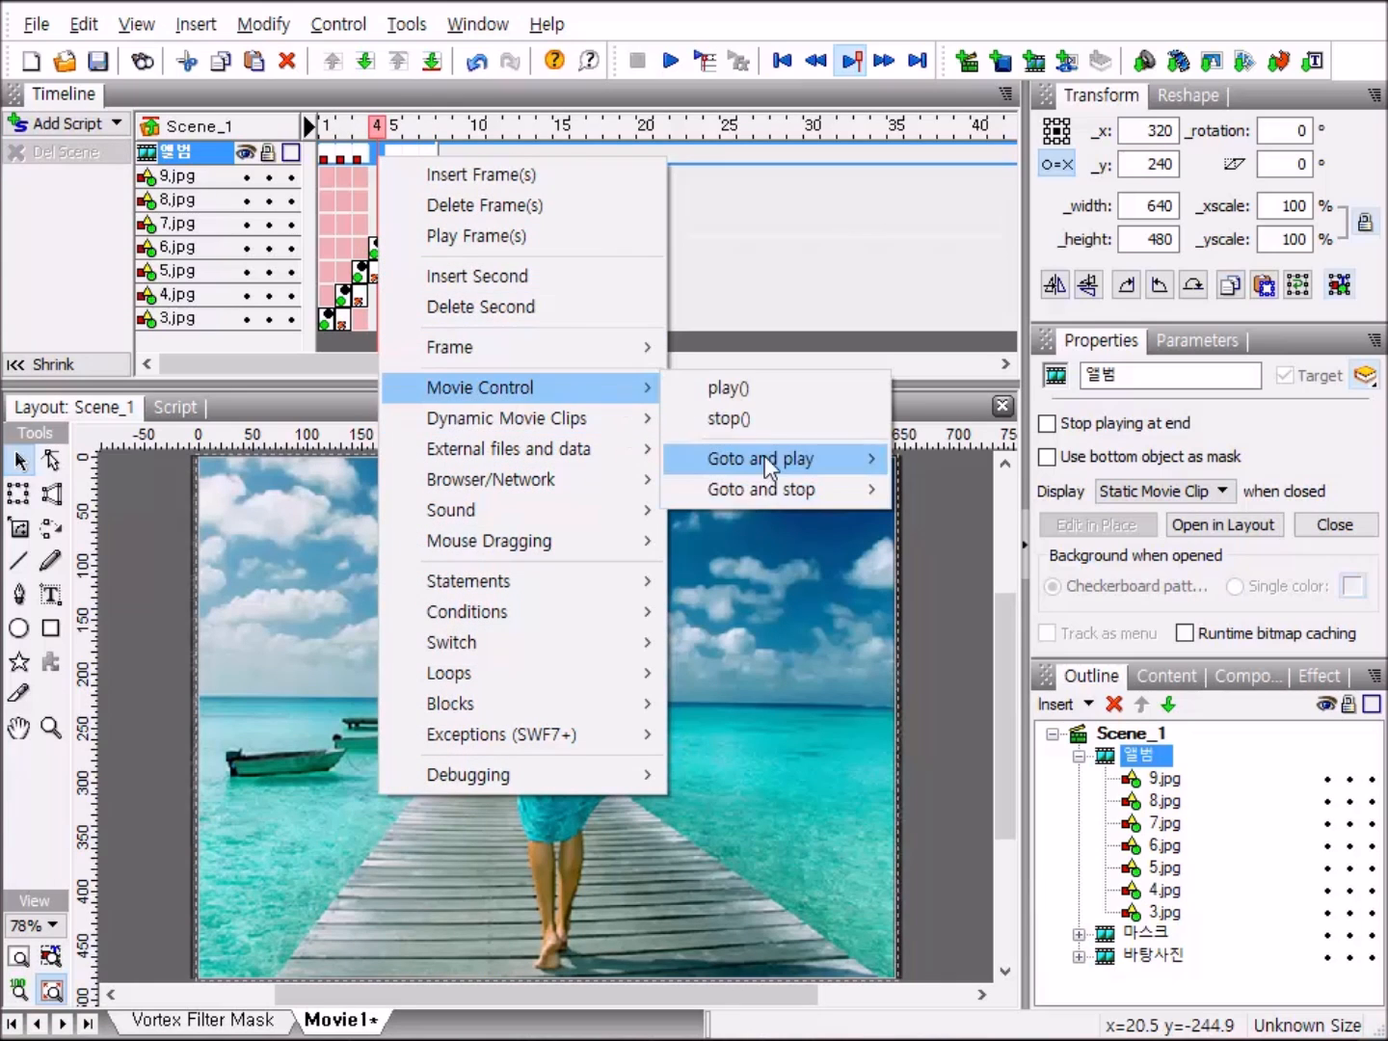
left_click(746, 418)
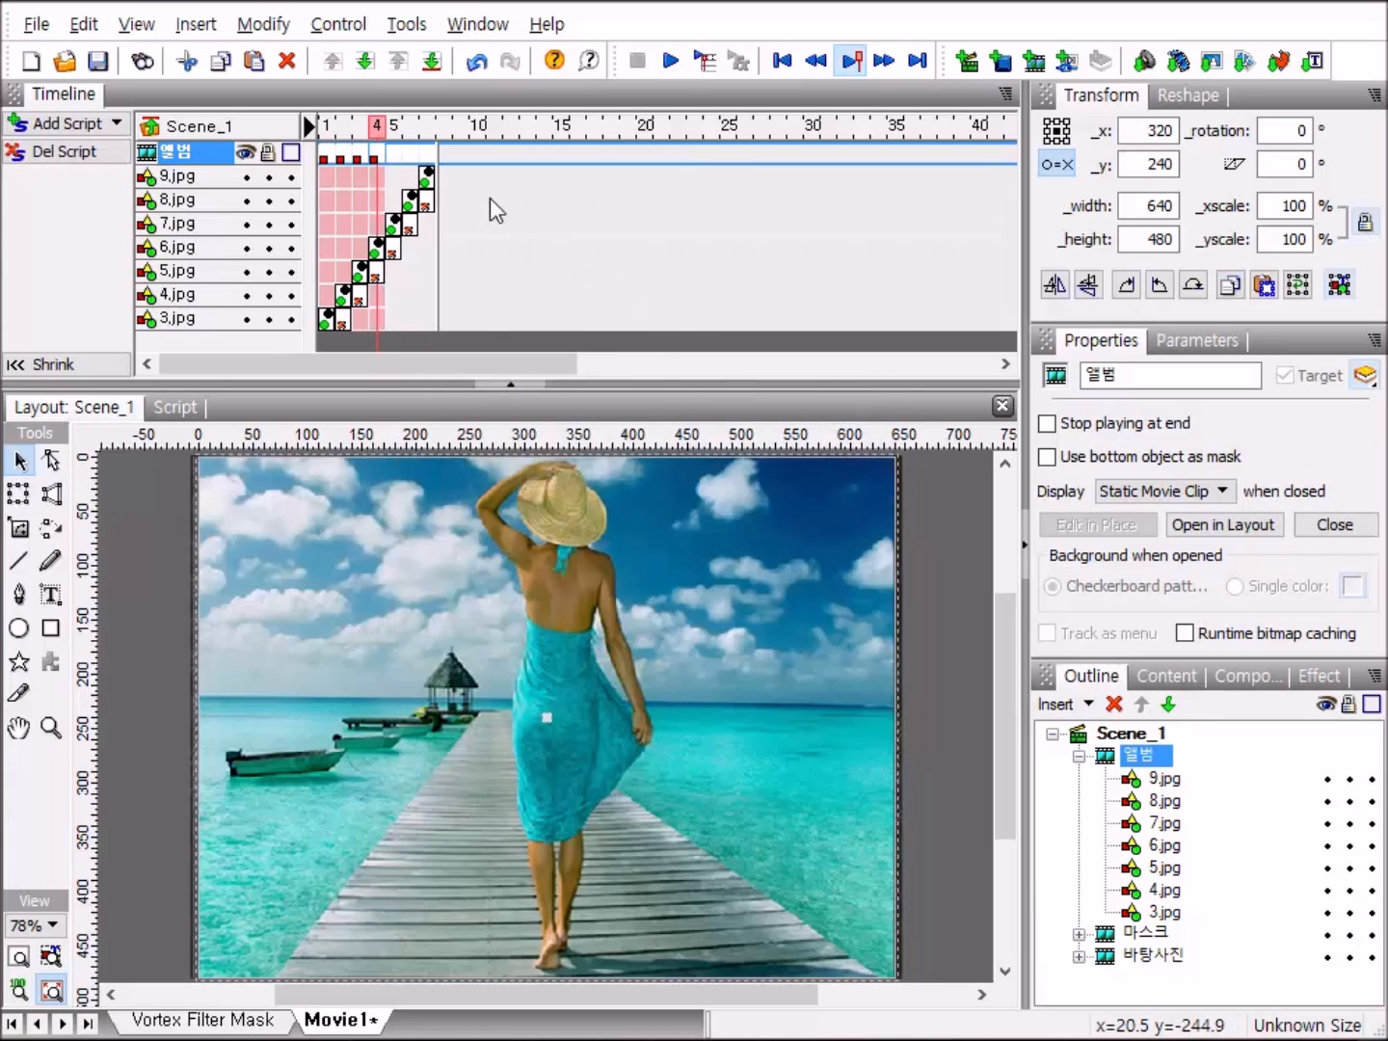
Add a stop() action to frames 5, 6 and 7 of the 앨범 movie clip.
right_click(393, 160)
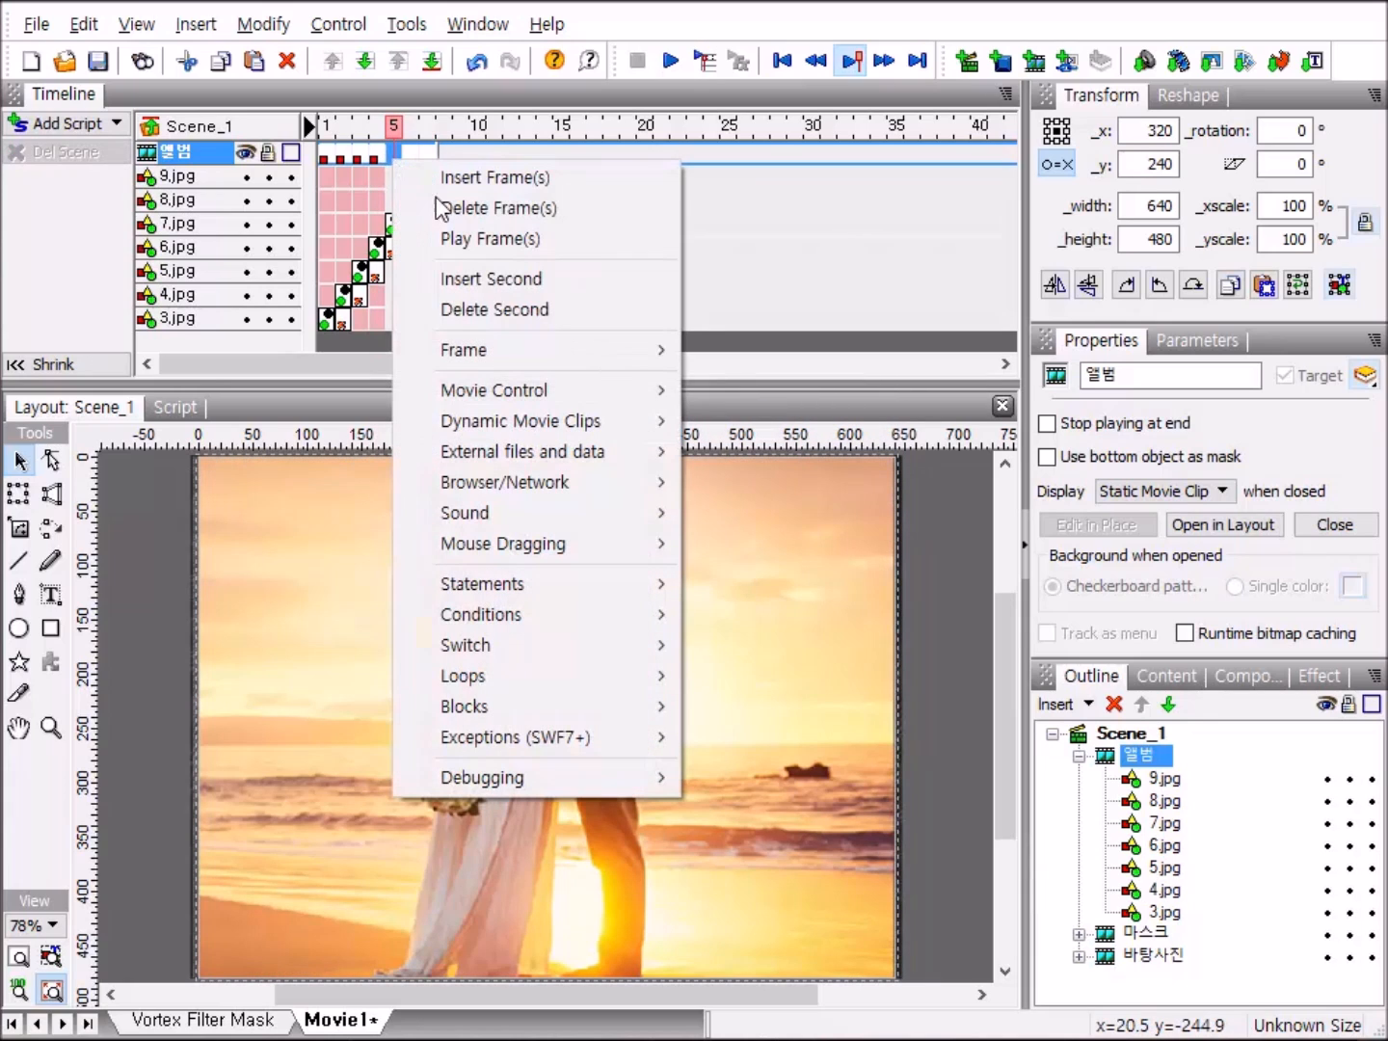
mouse_move(595, 391)
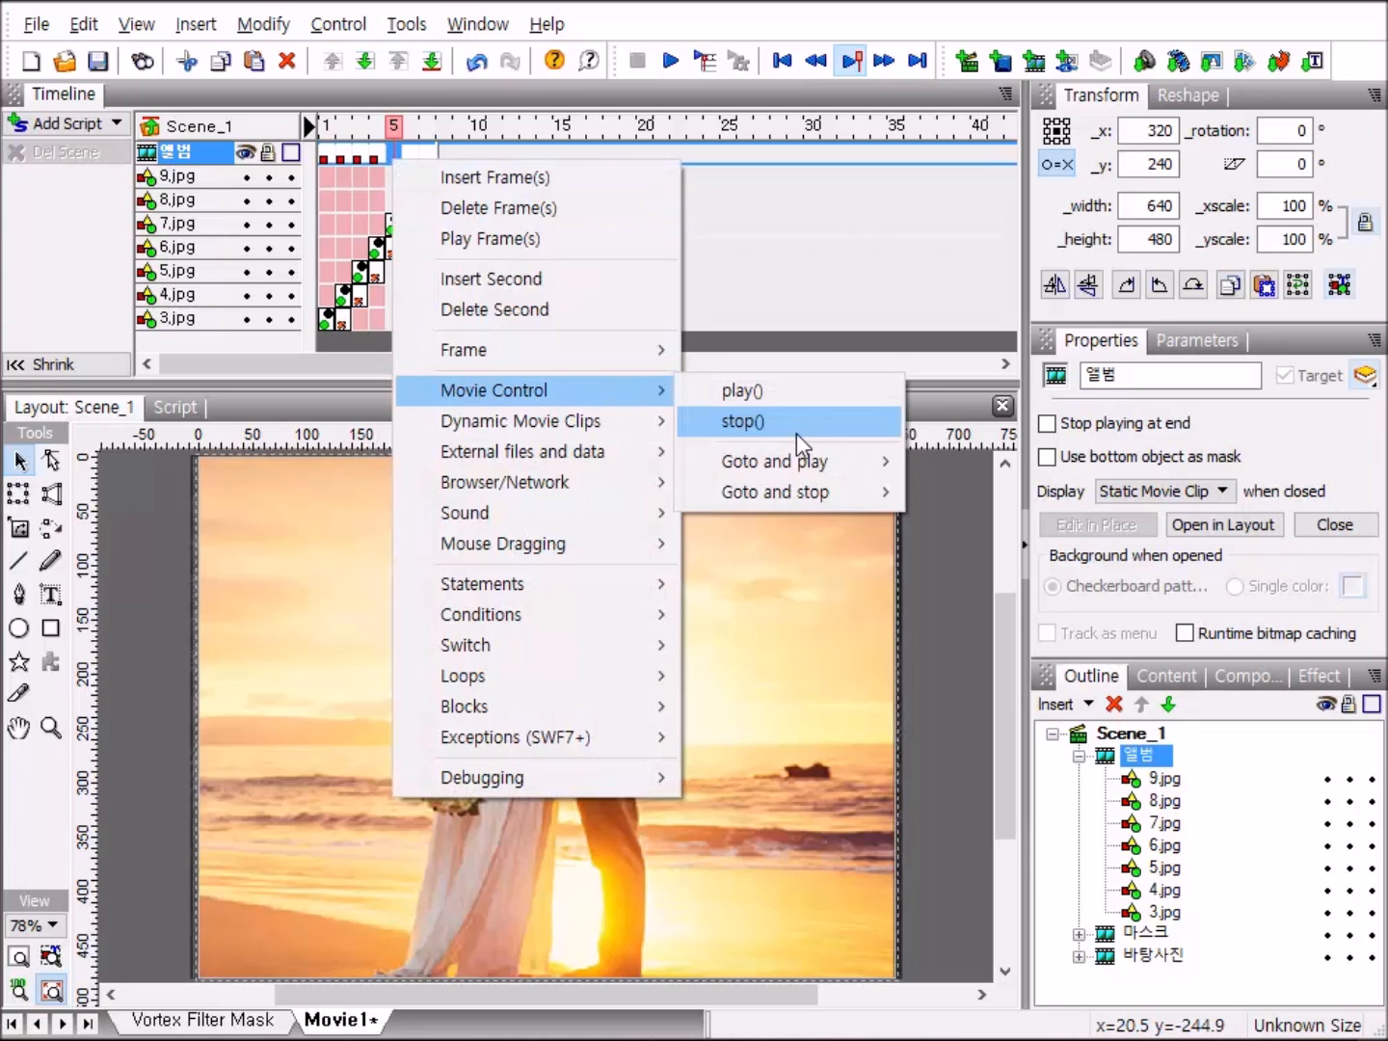
left_click(795, 430)
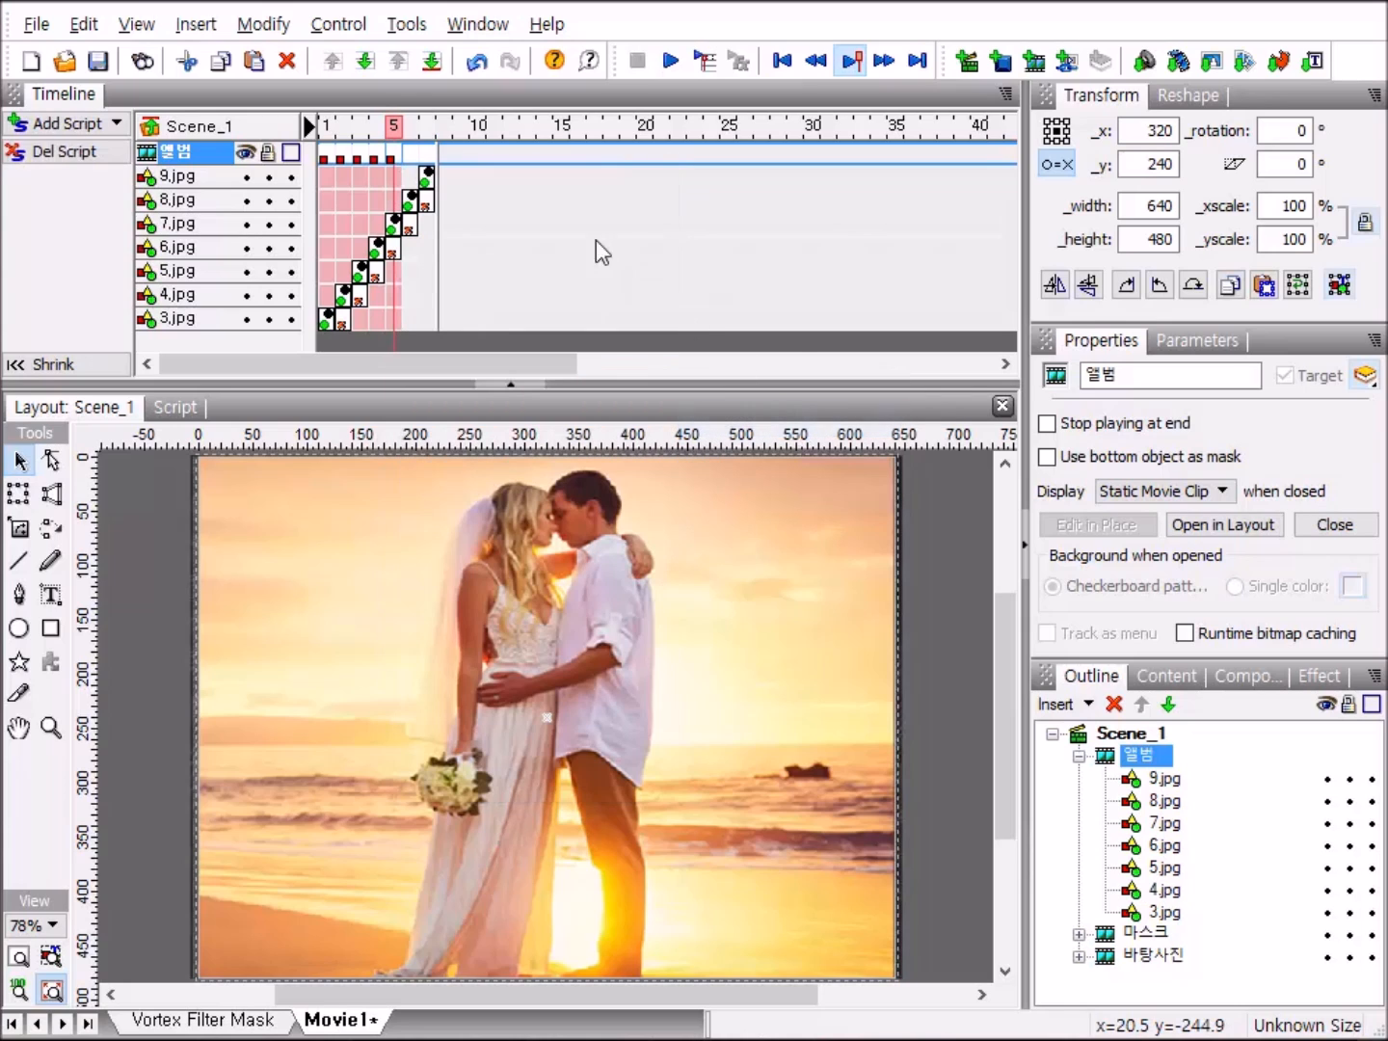
right_click(412, 156)
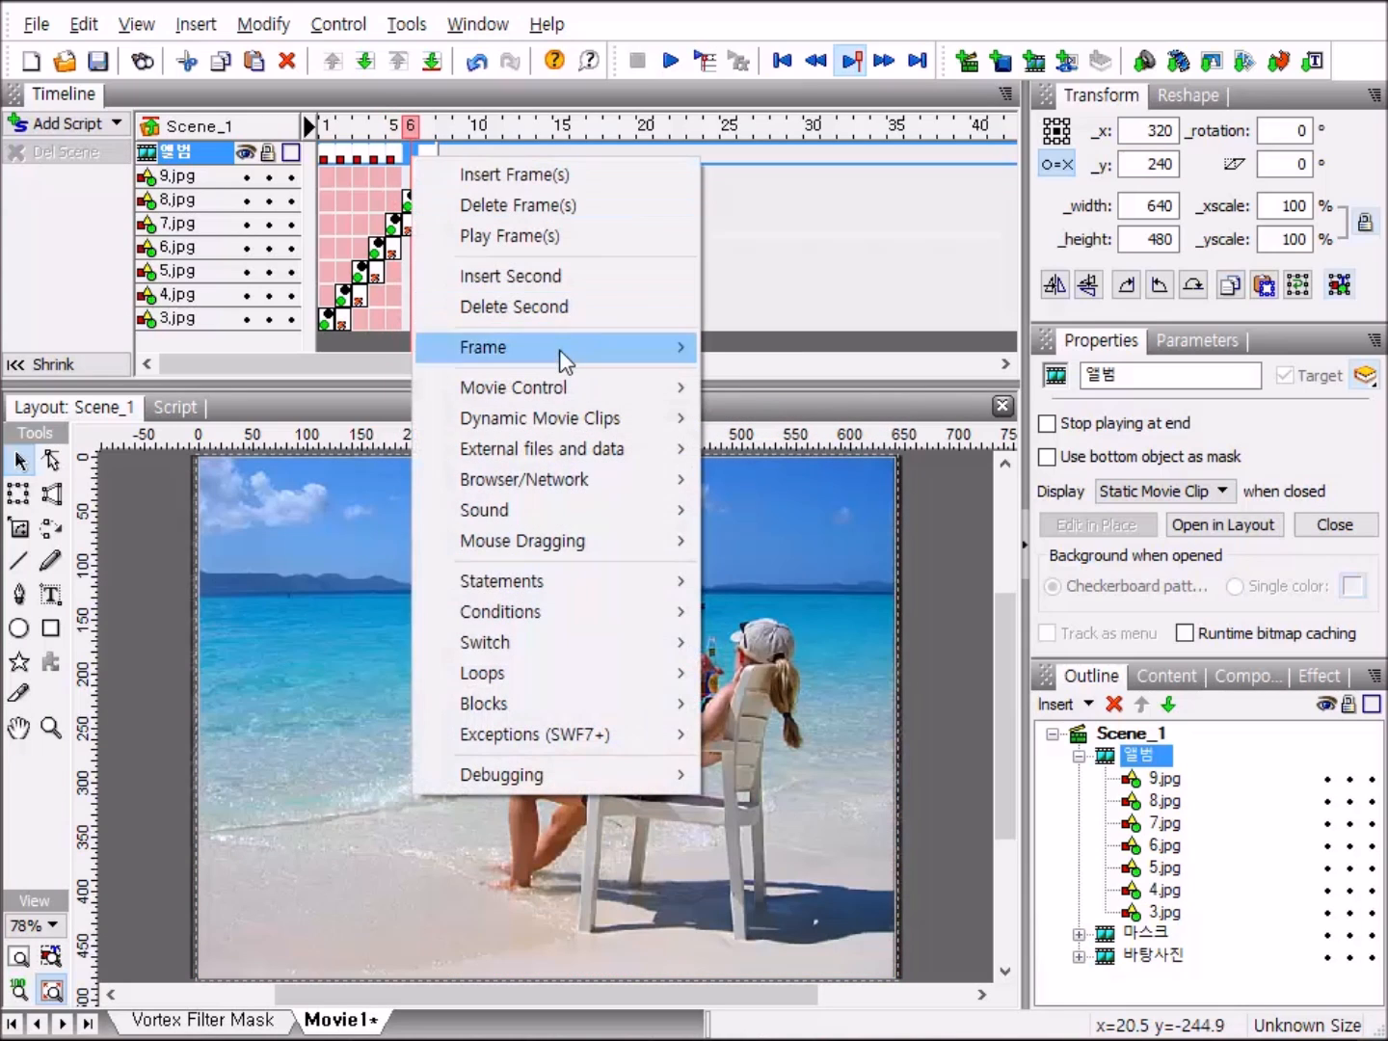
mouse_move(569, 387)
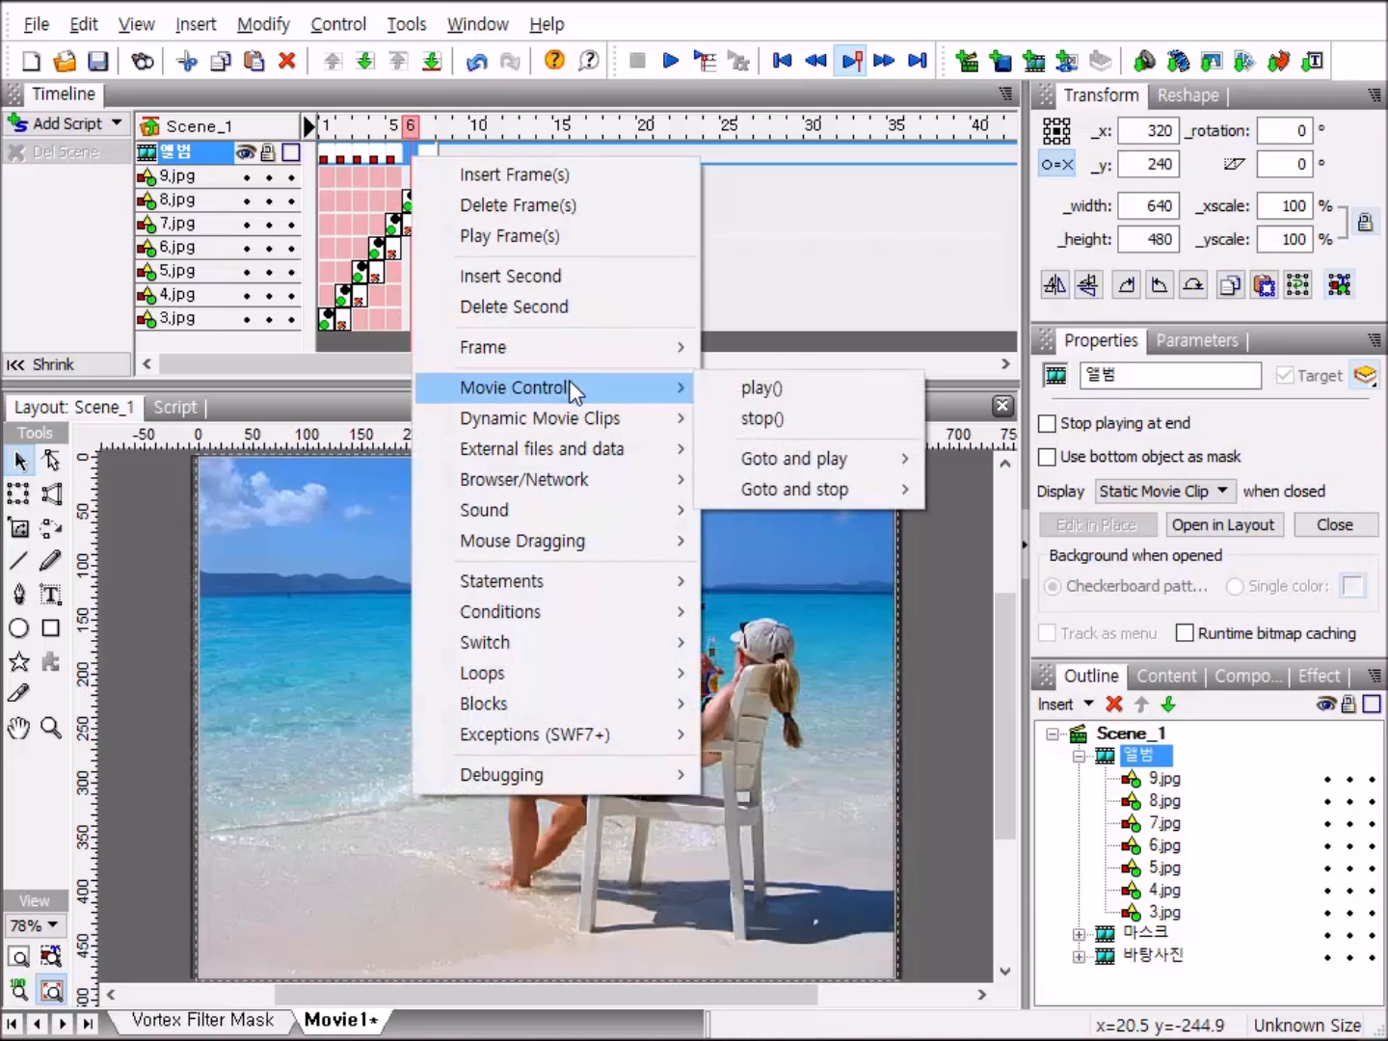
left_click(853, 427)
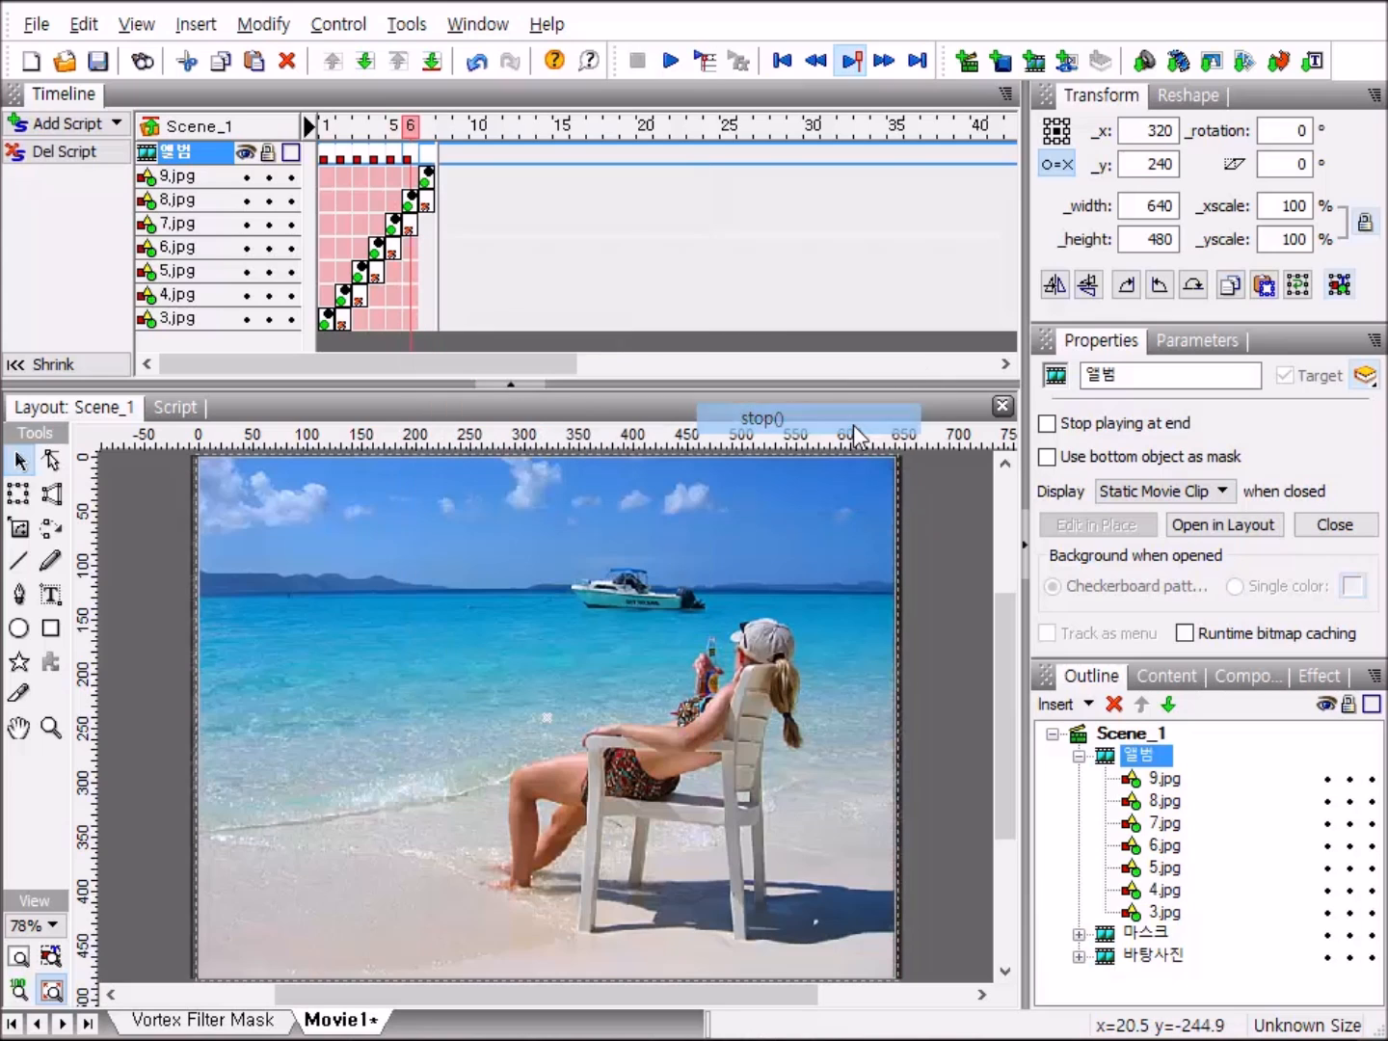
right_click(428, 157)
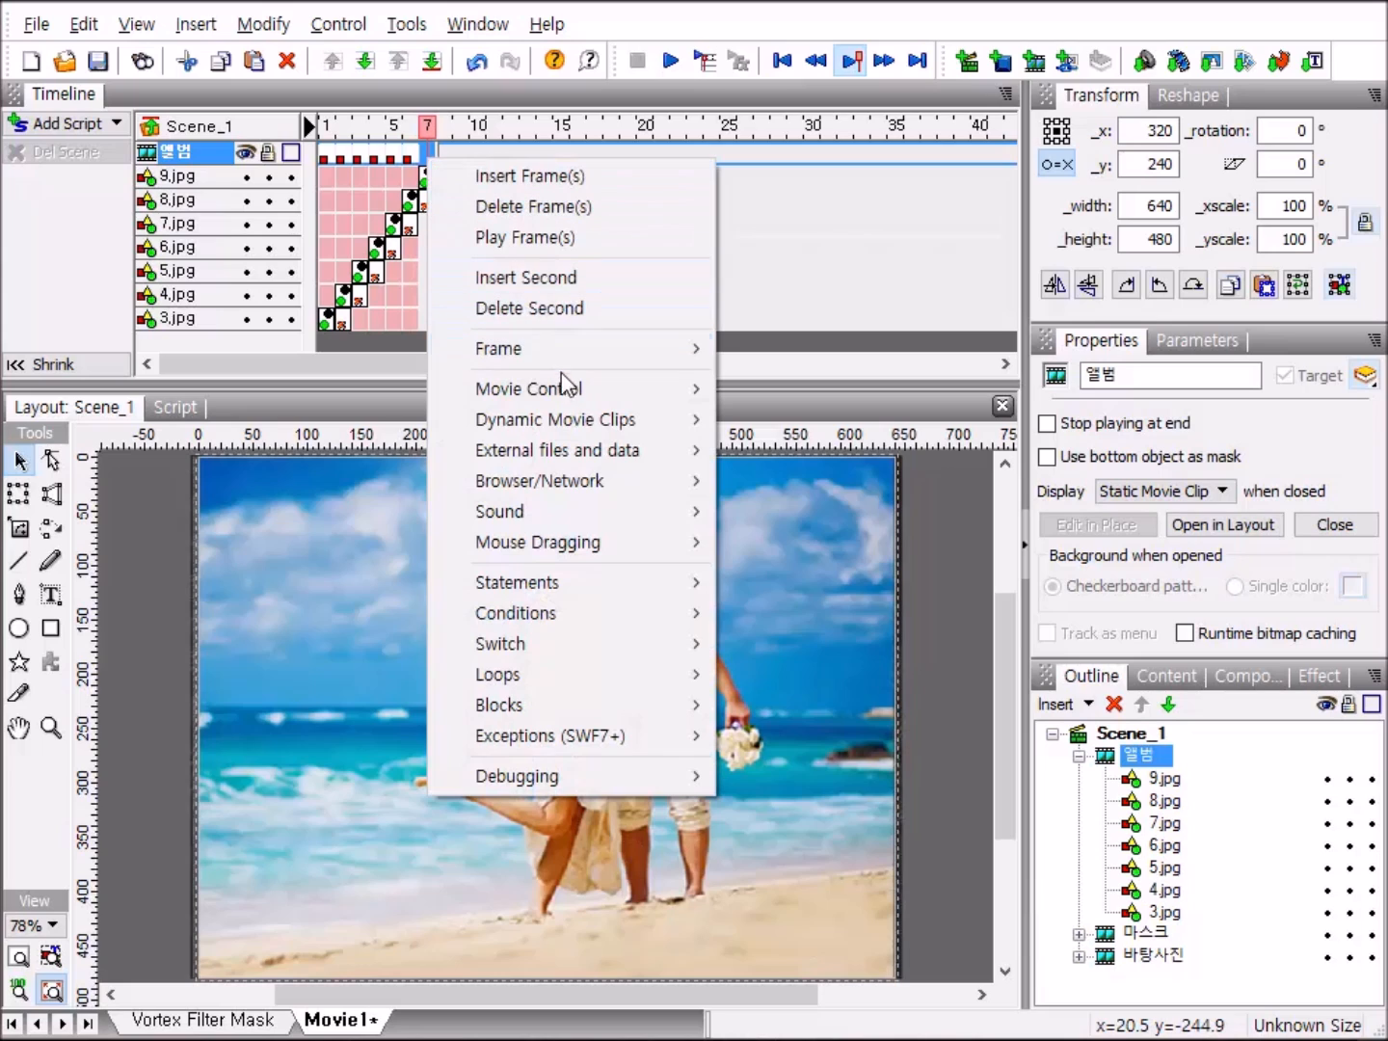
mouse_move(573, 394)
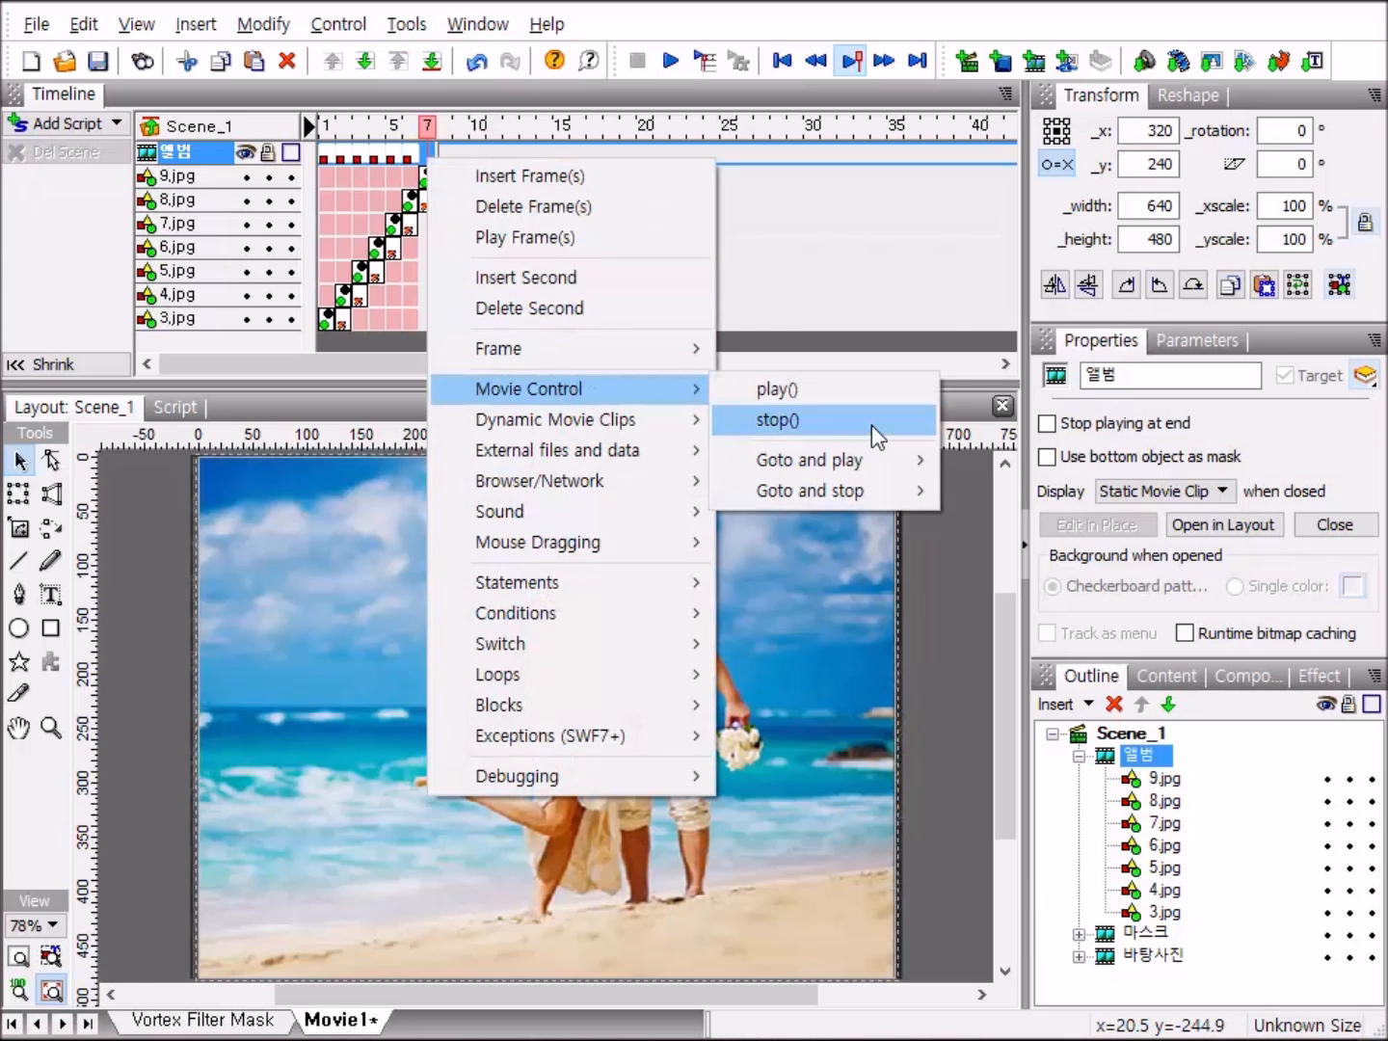
left_click(872, 425)
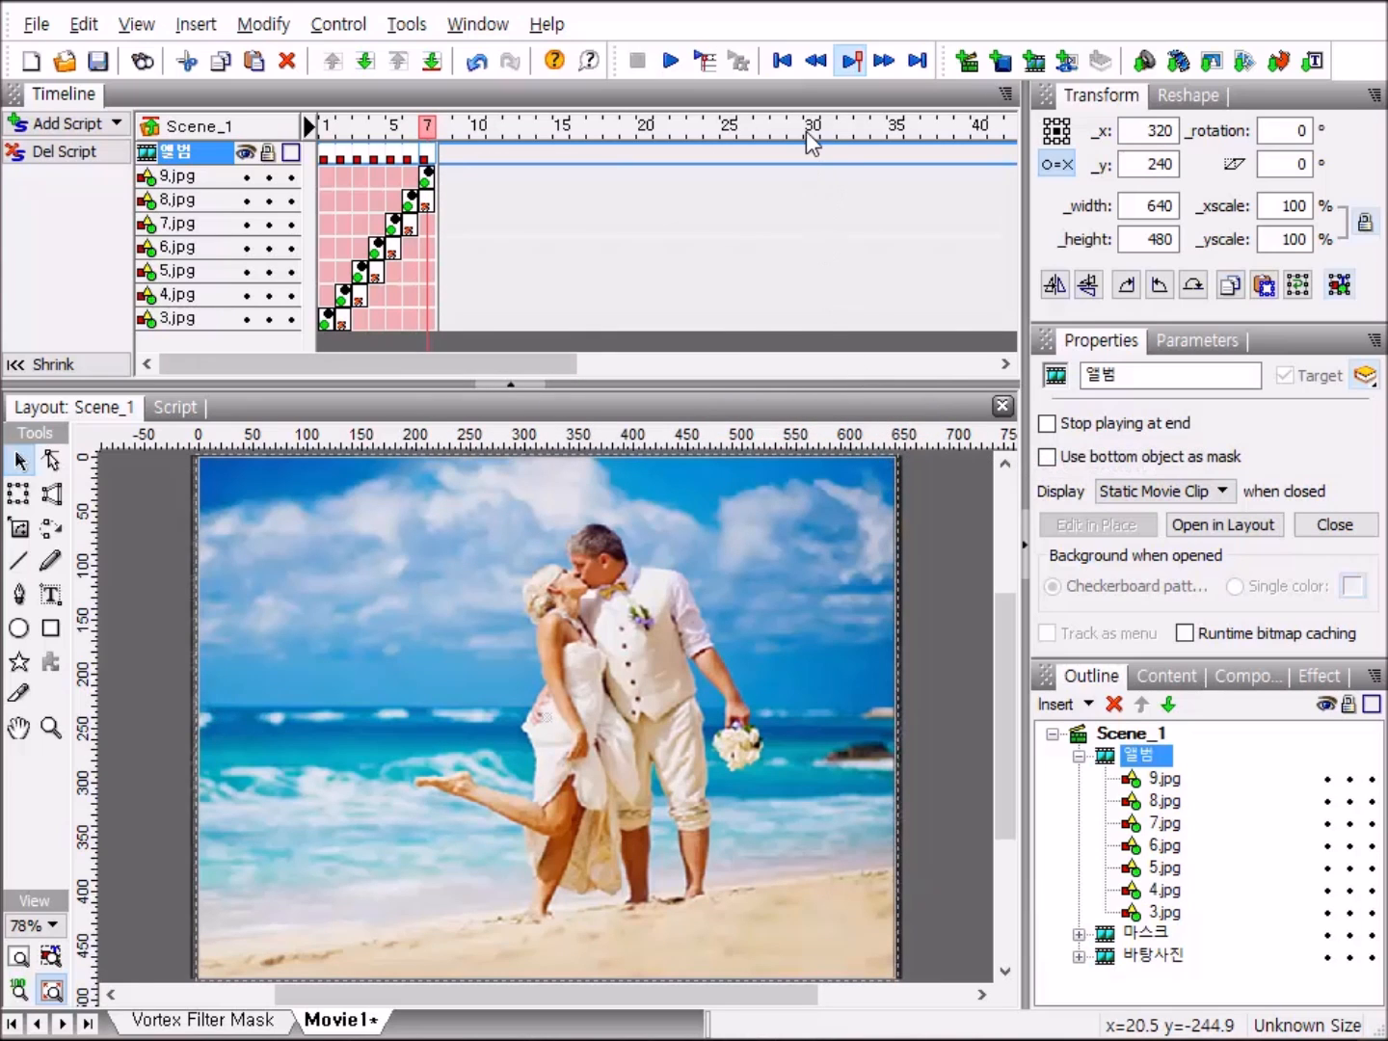
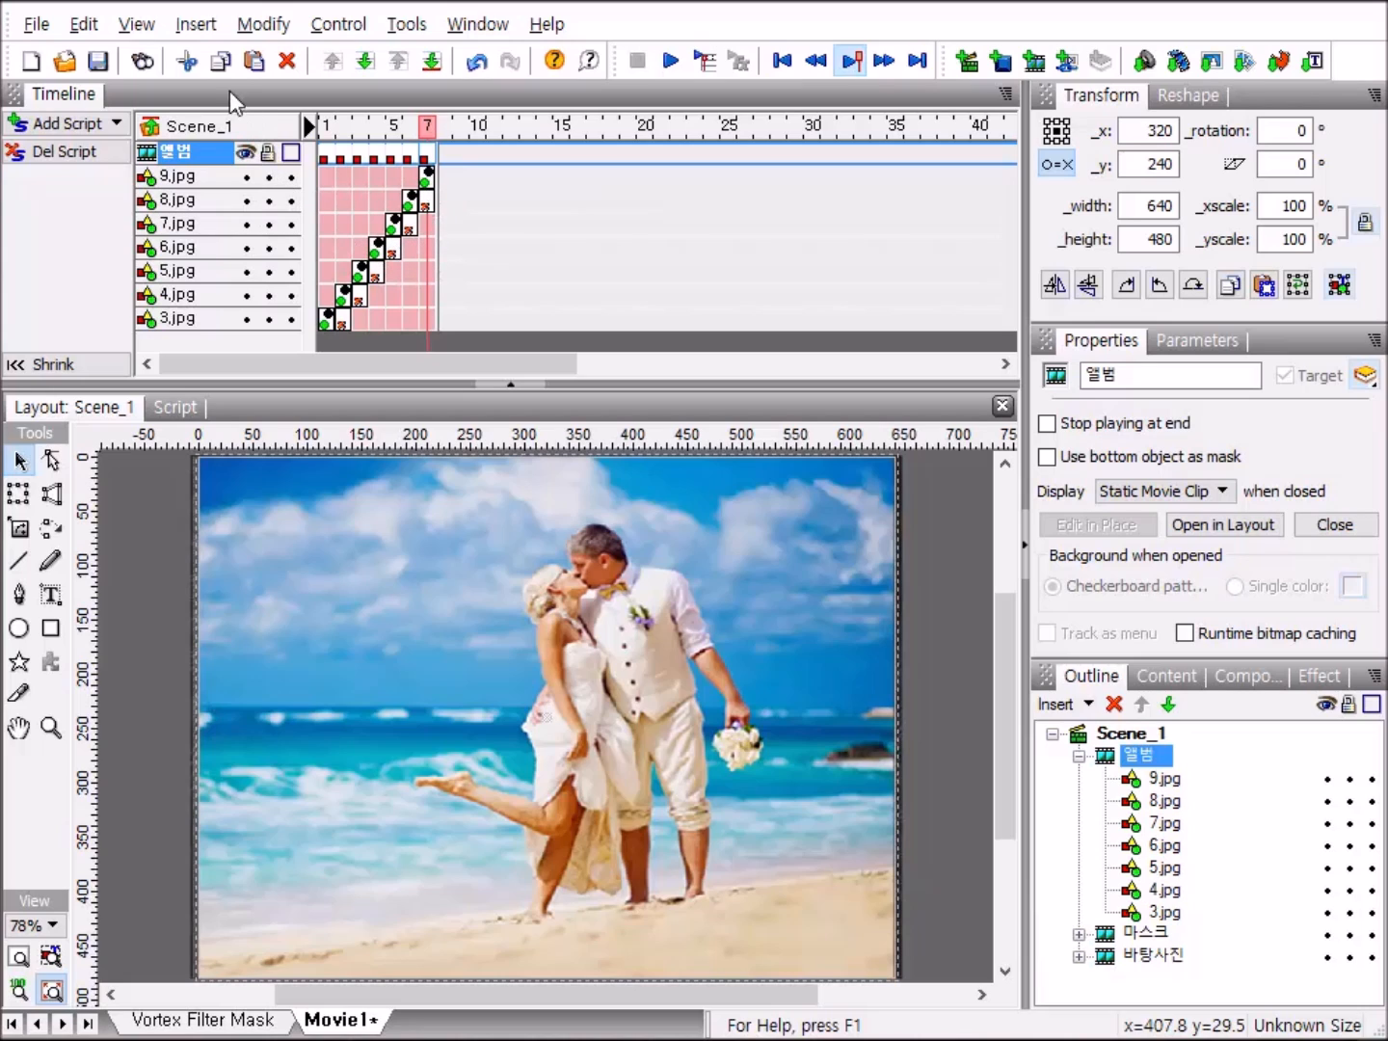
Insert a new movie clip inside the 앨범 clip and name it 자동.
left_click(197, 29)
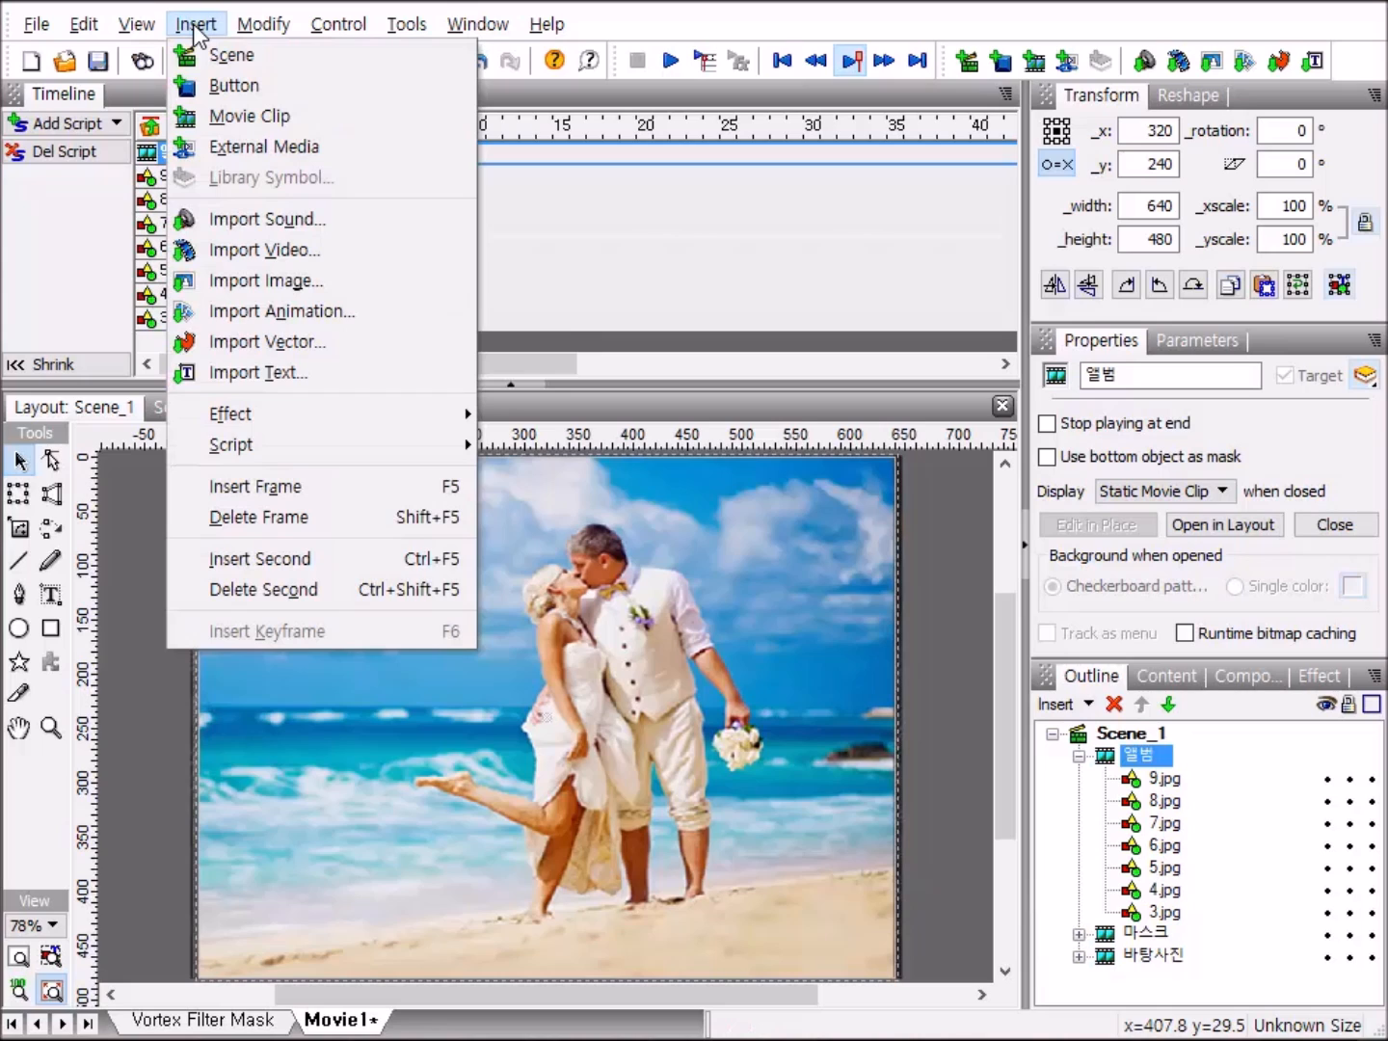
left_click(284, 114)
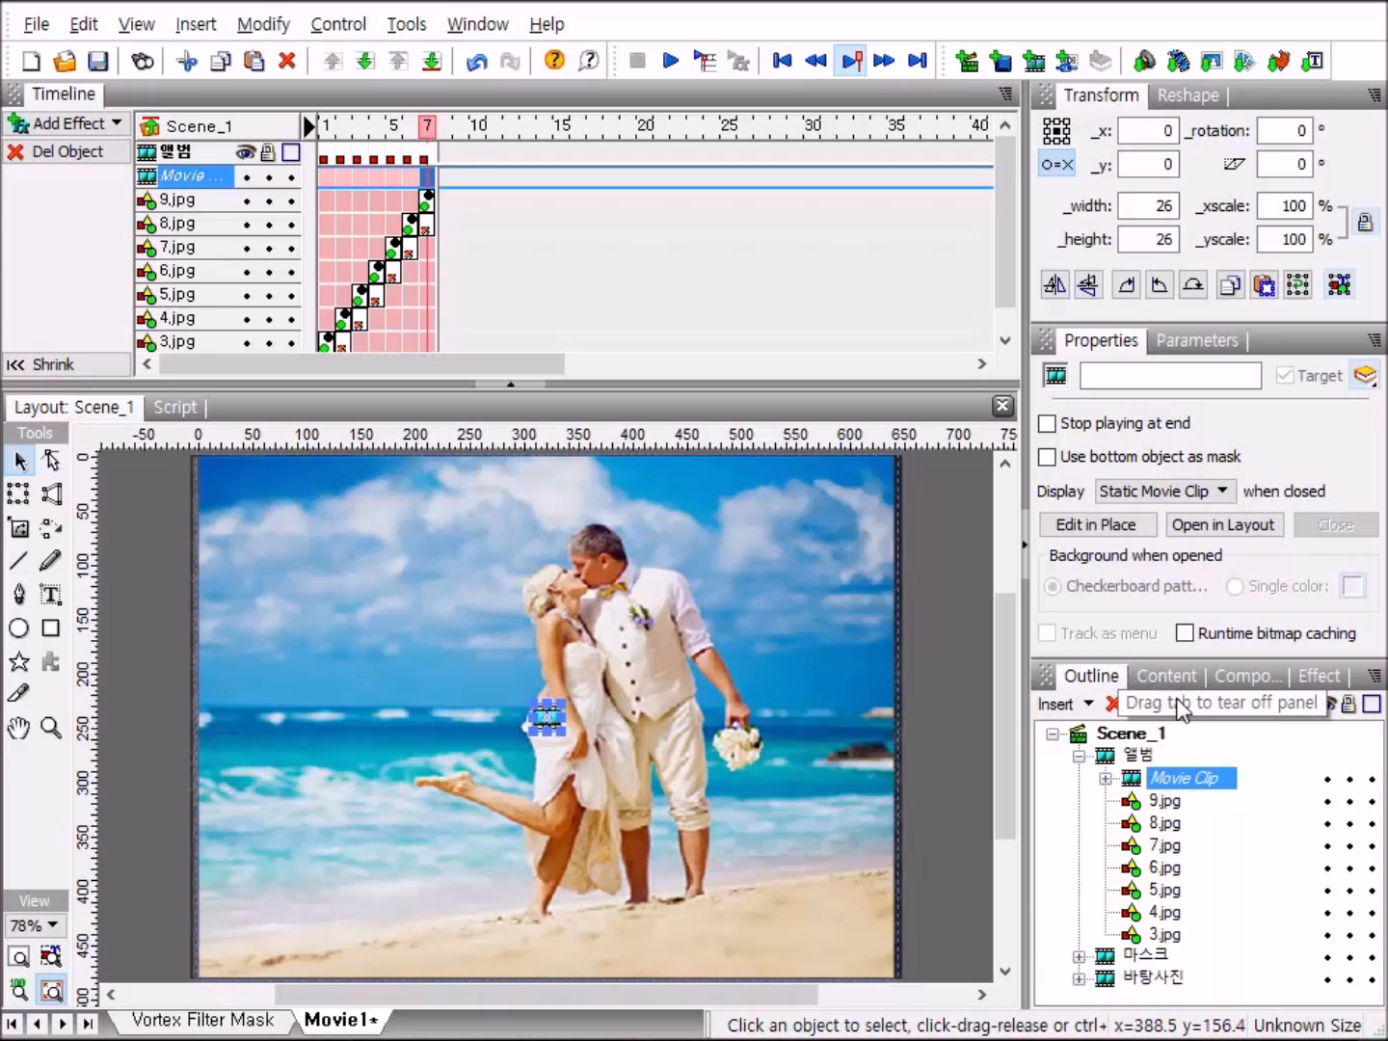
left_click(1204, 784)
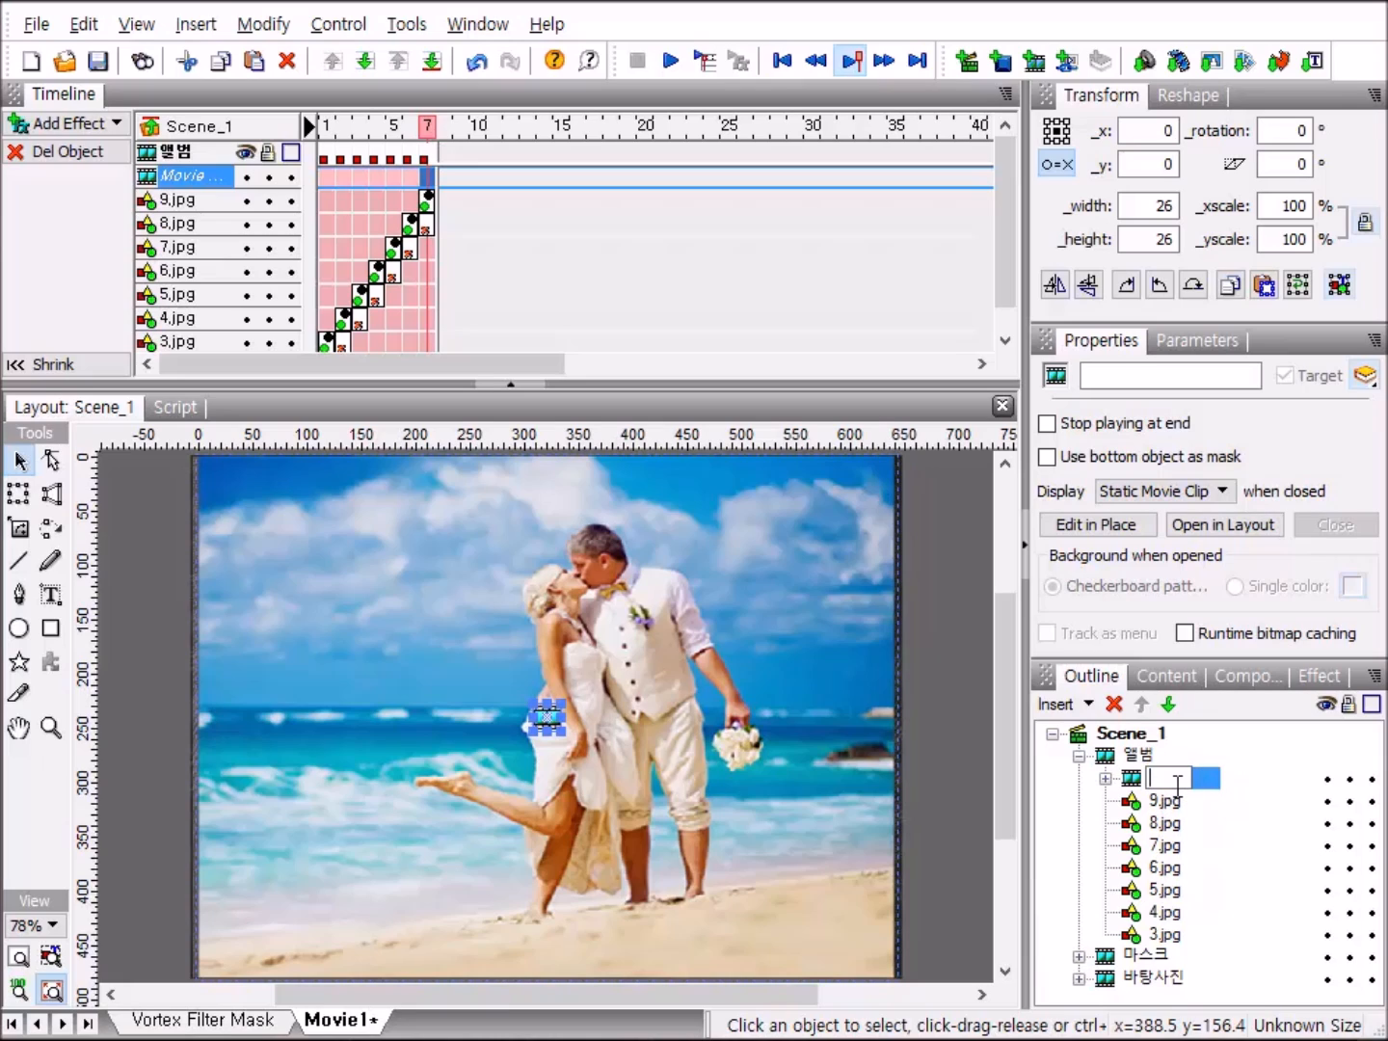
type("자도")
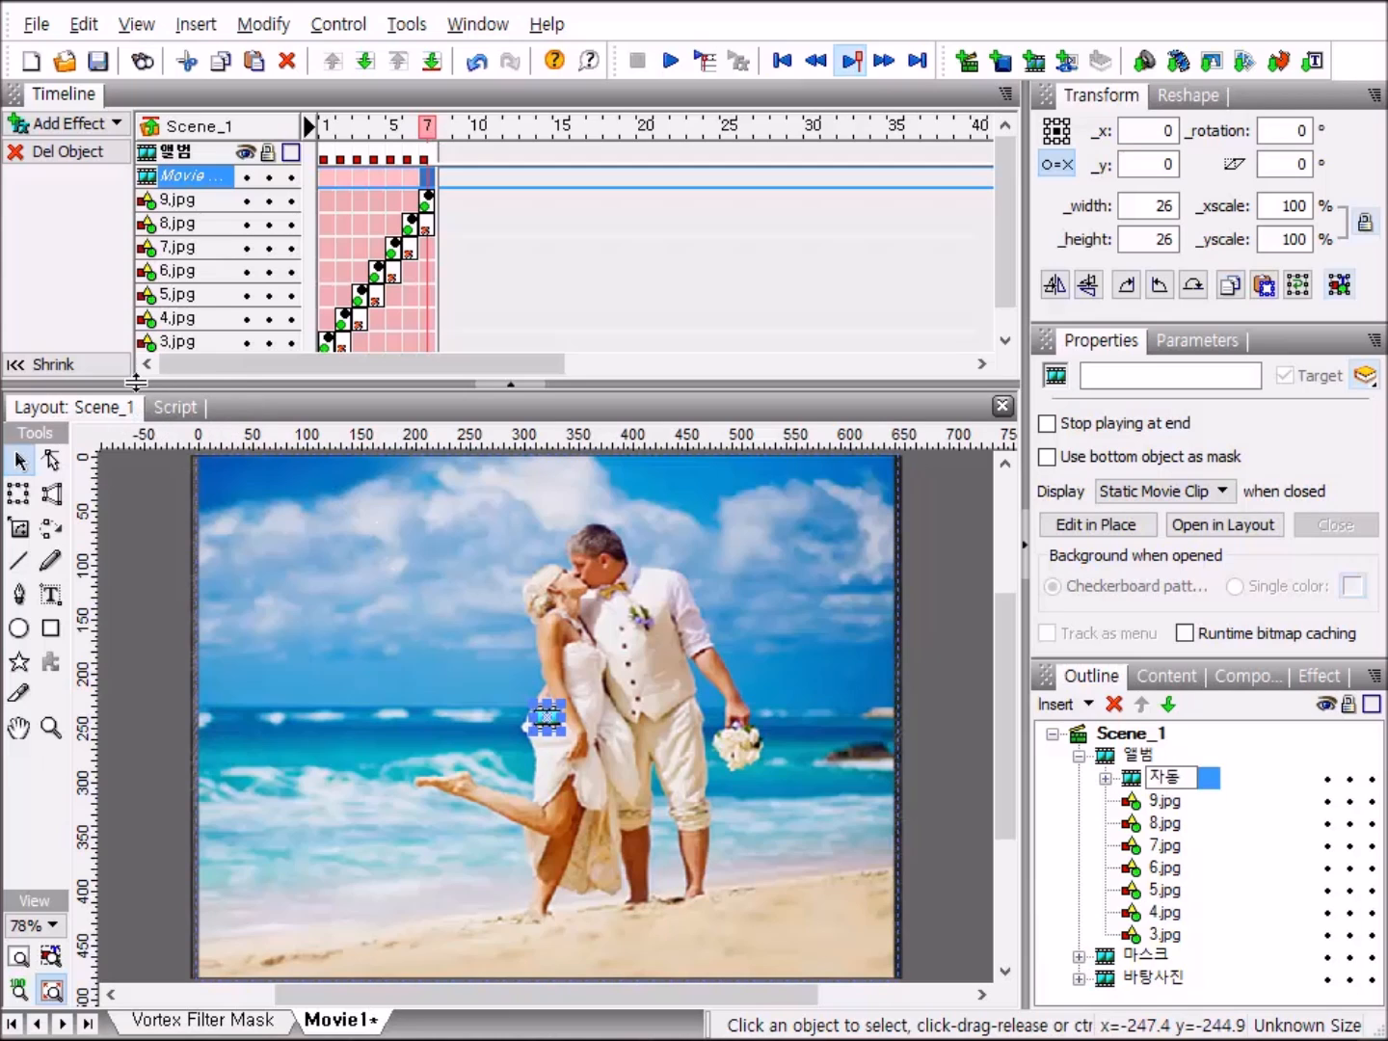
Add an onFrame event to the 자동 clip's script with a play() action targeting _parent.
left_click(187, 408)
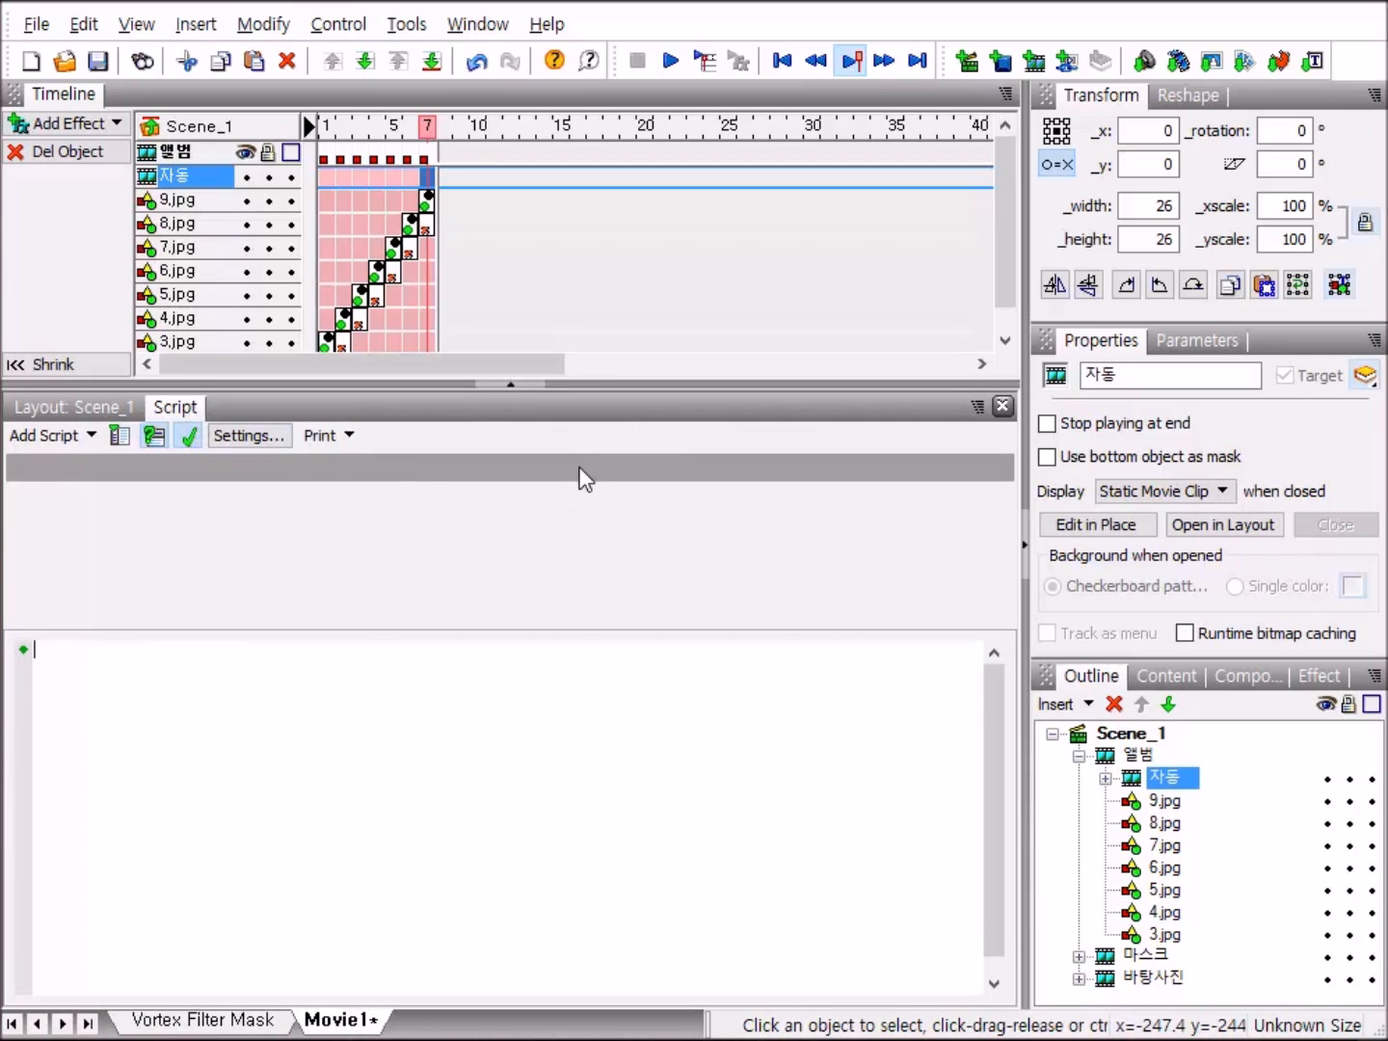
left_click(50, 431)
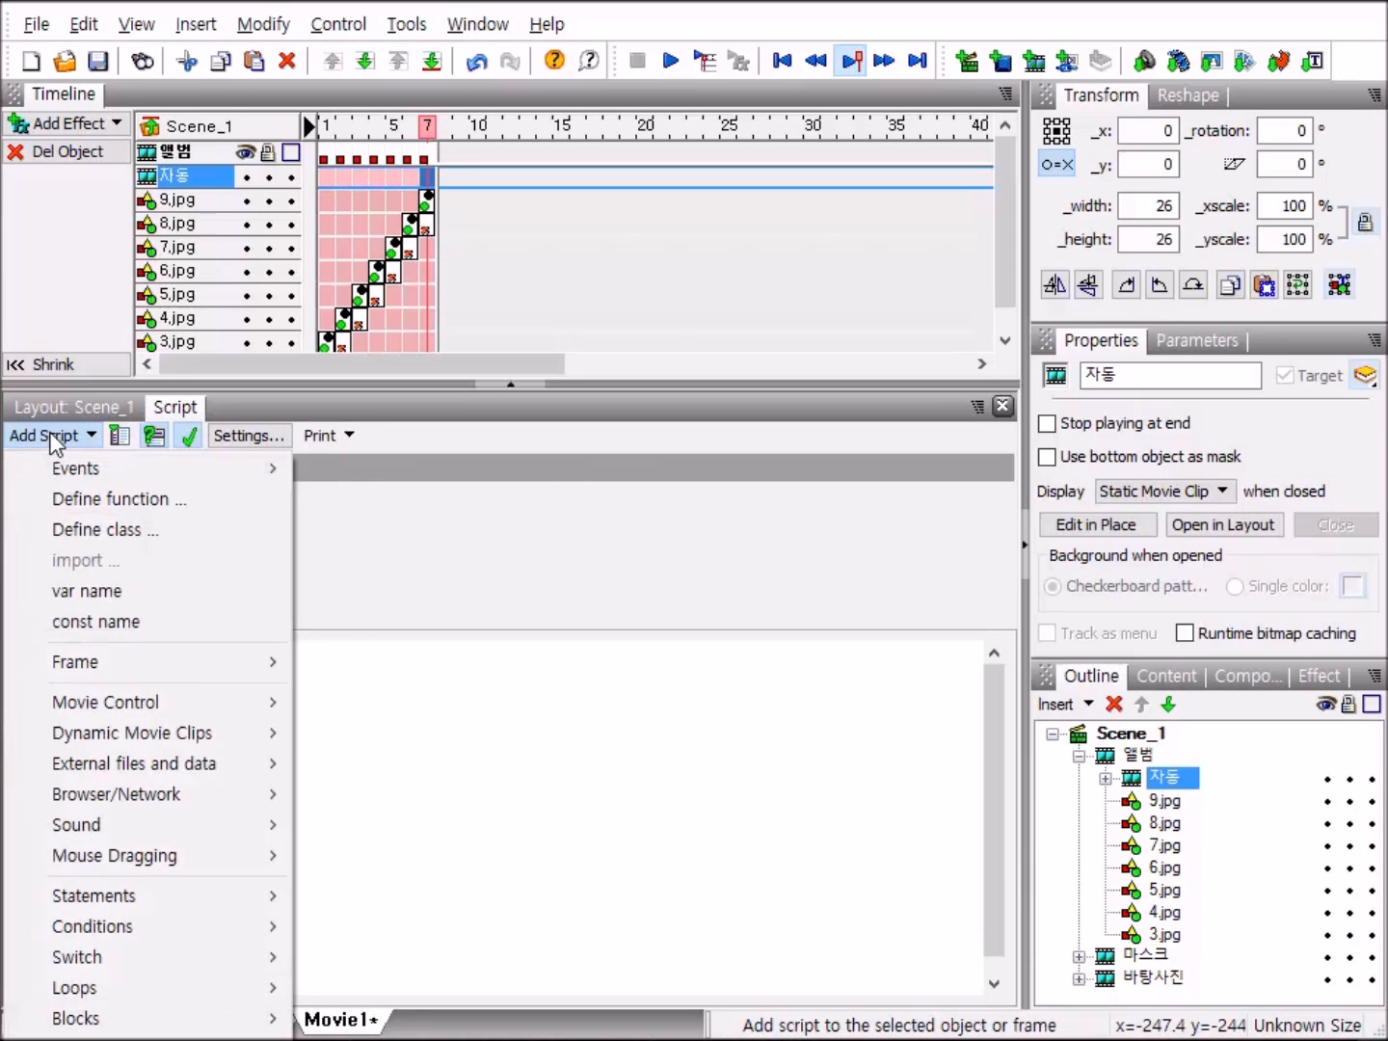
mouse_move(52, 464)
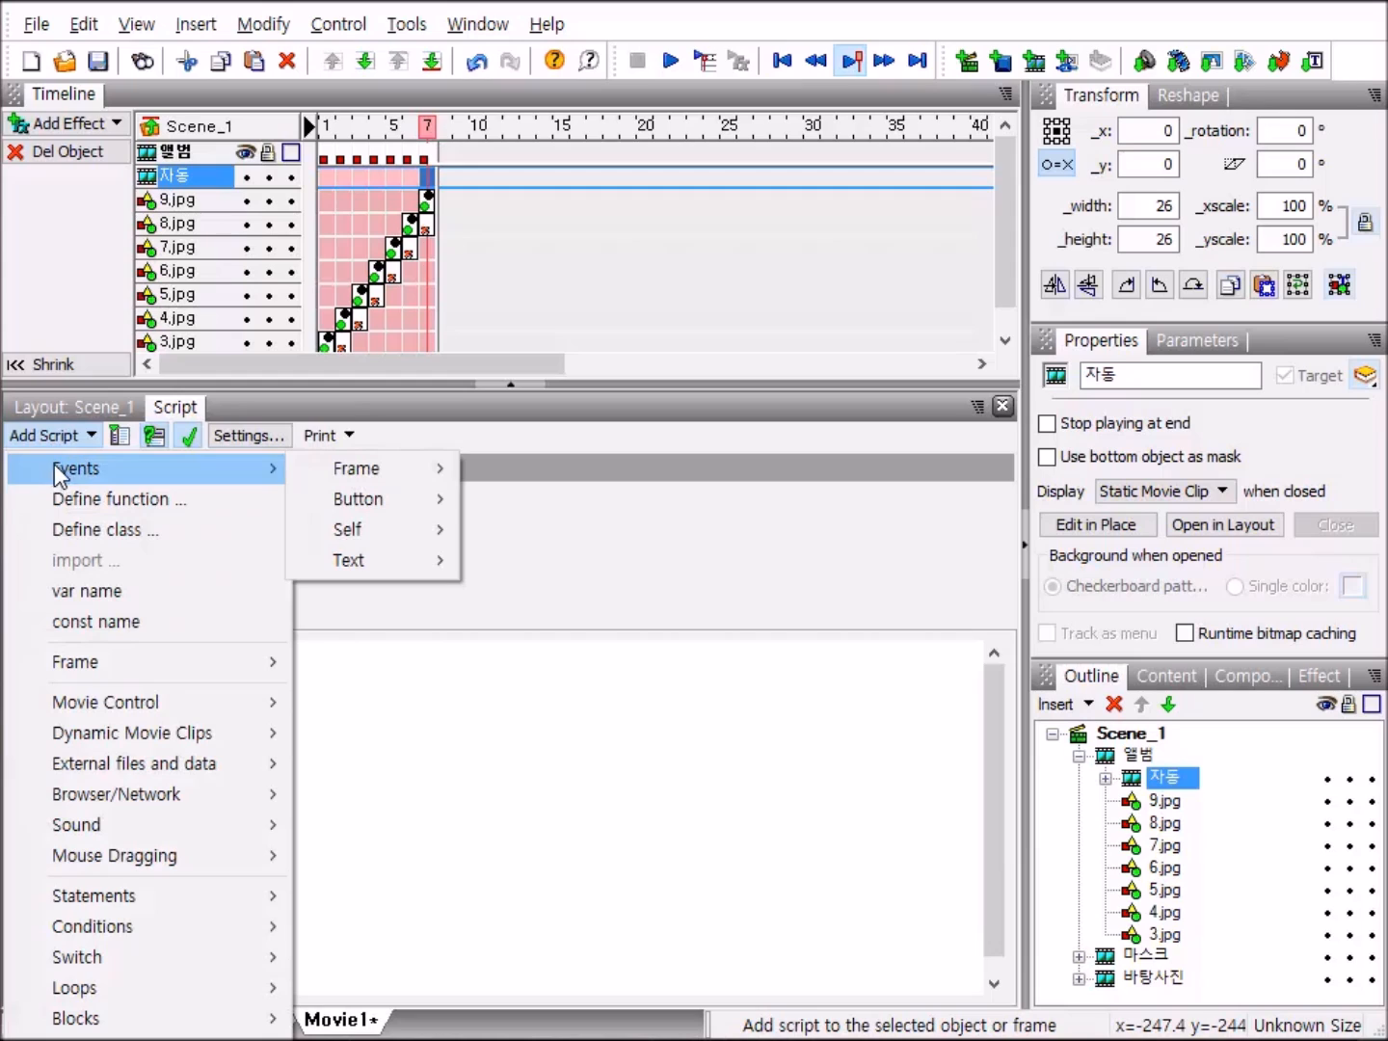
mouse_move(346, 472)
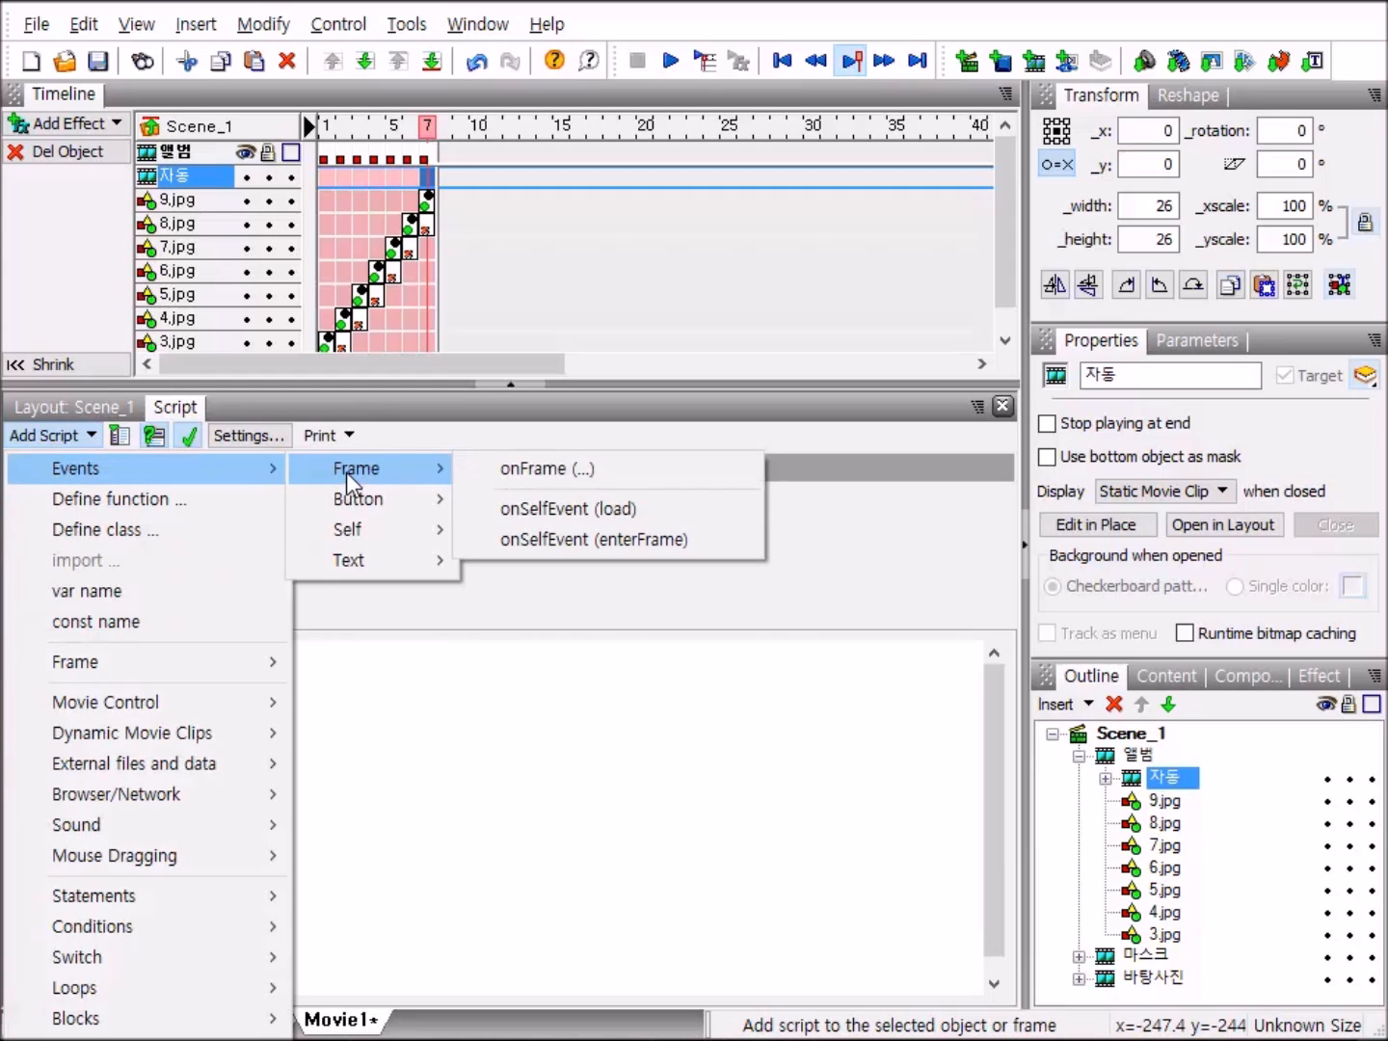
left_click(592, 472)
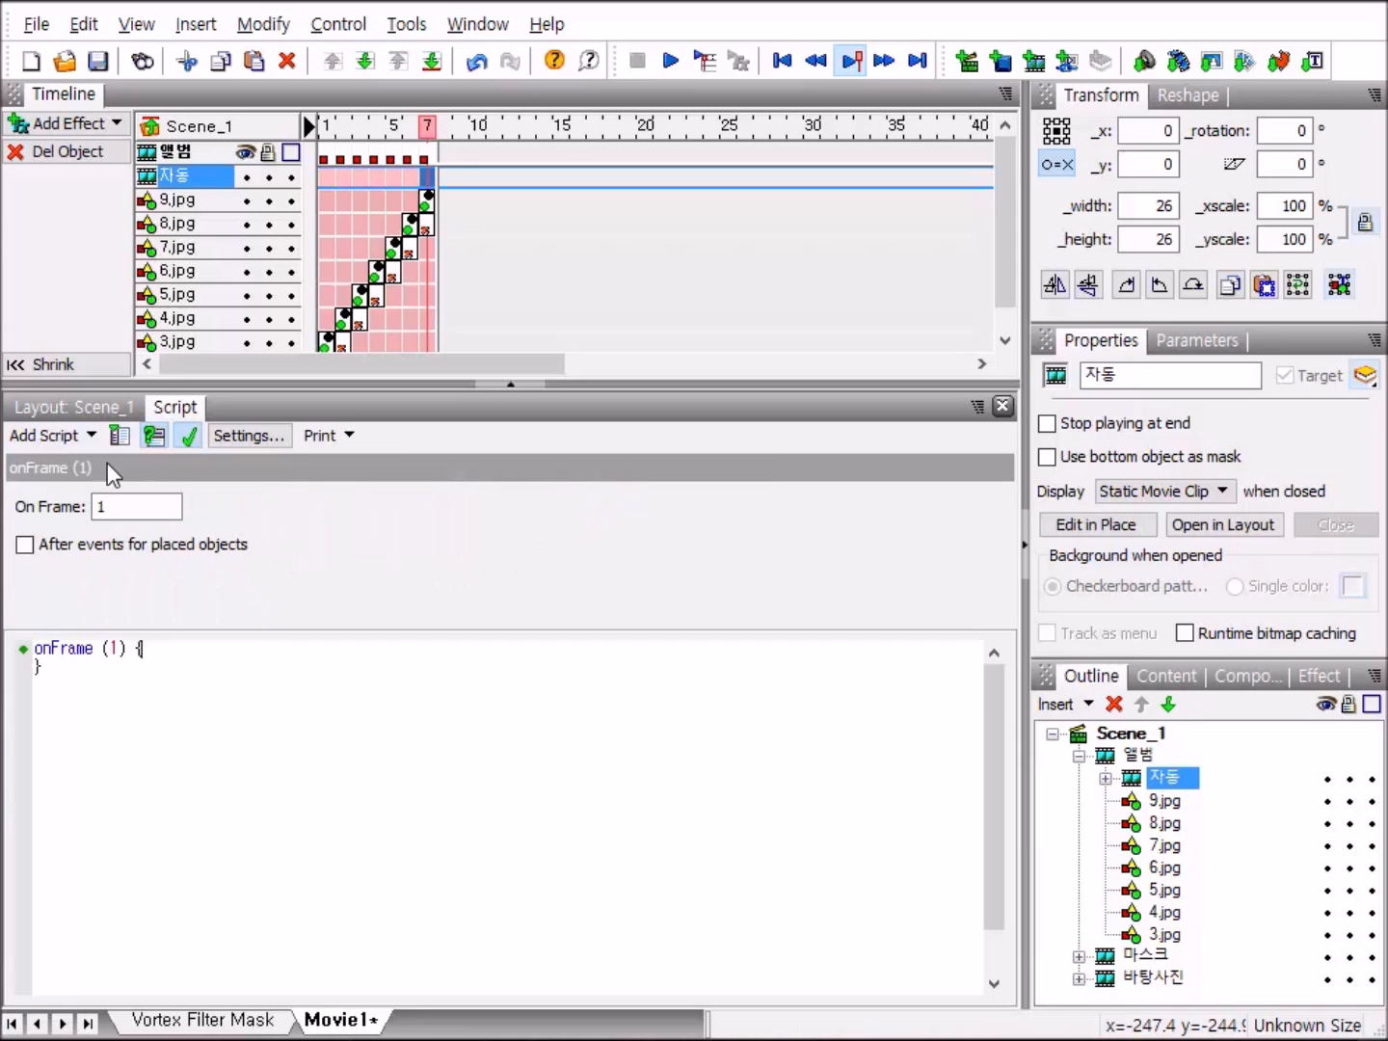
left_click(58, 440)
mouse_move(77, 704)
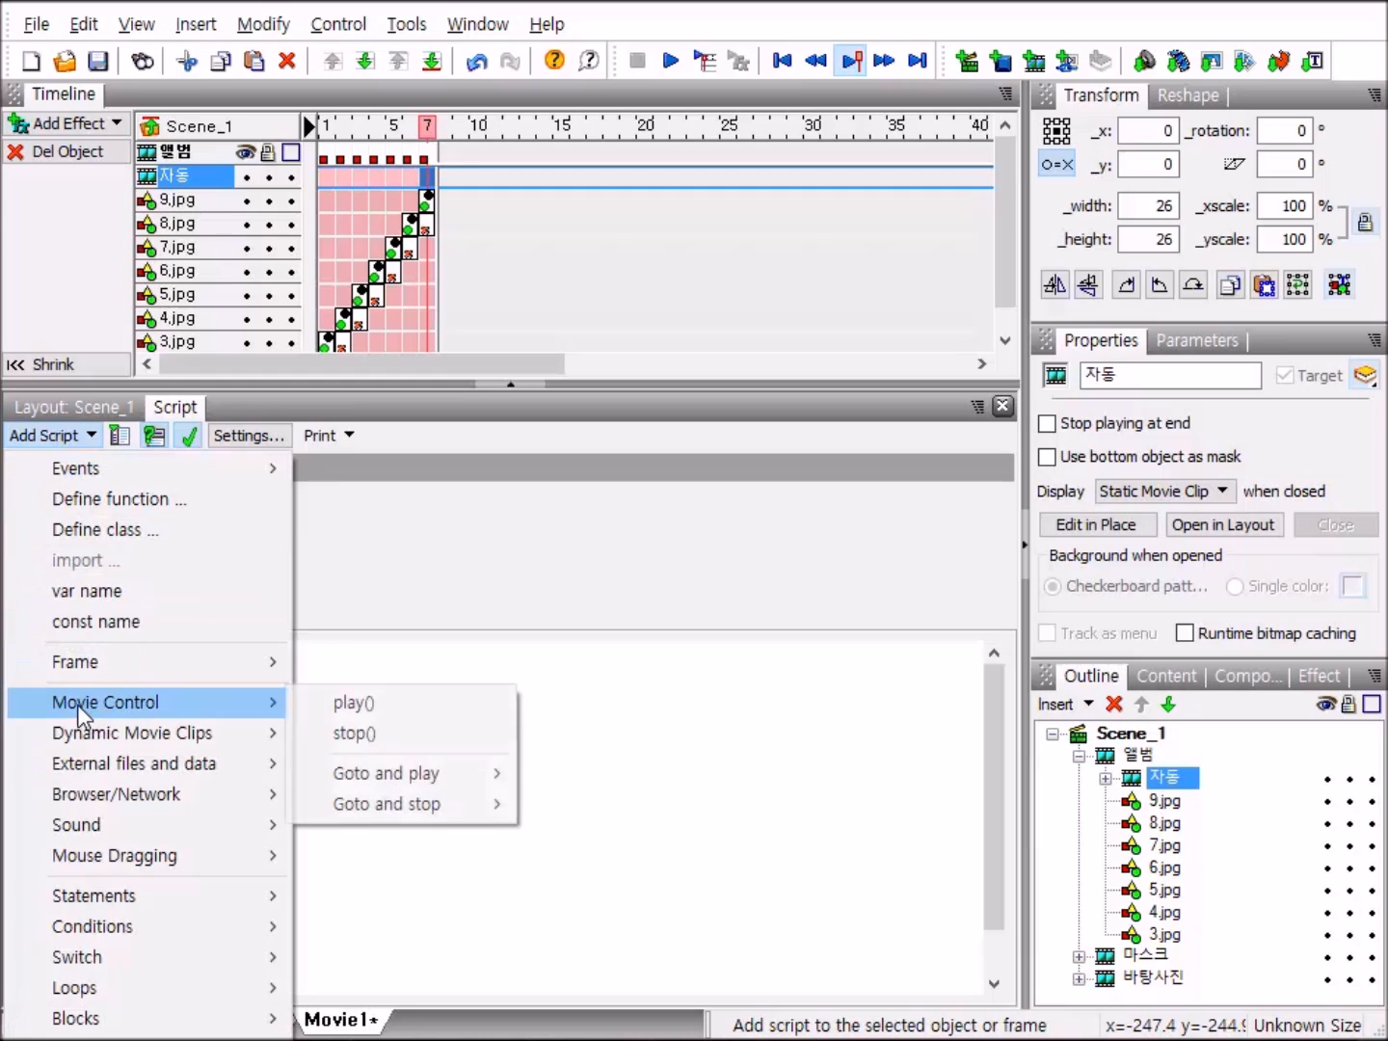
left_click(443, 704)
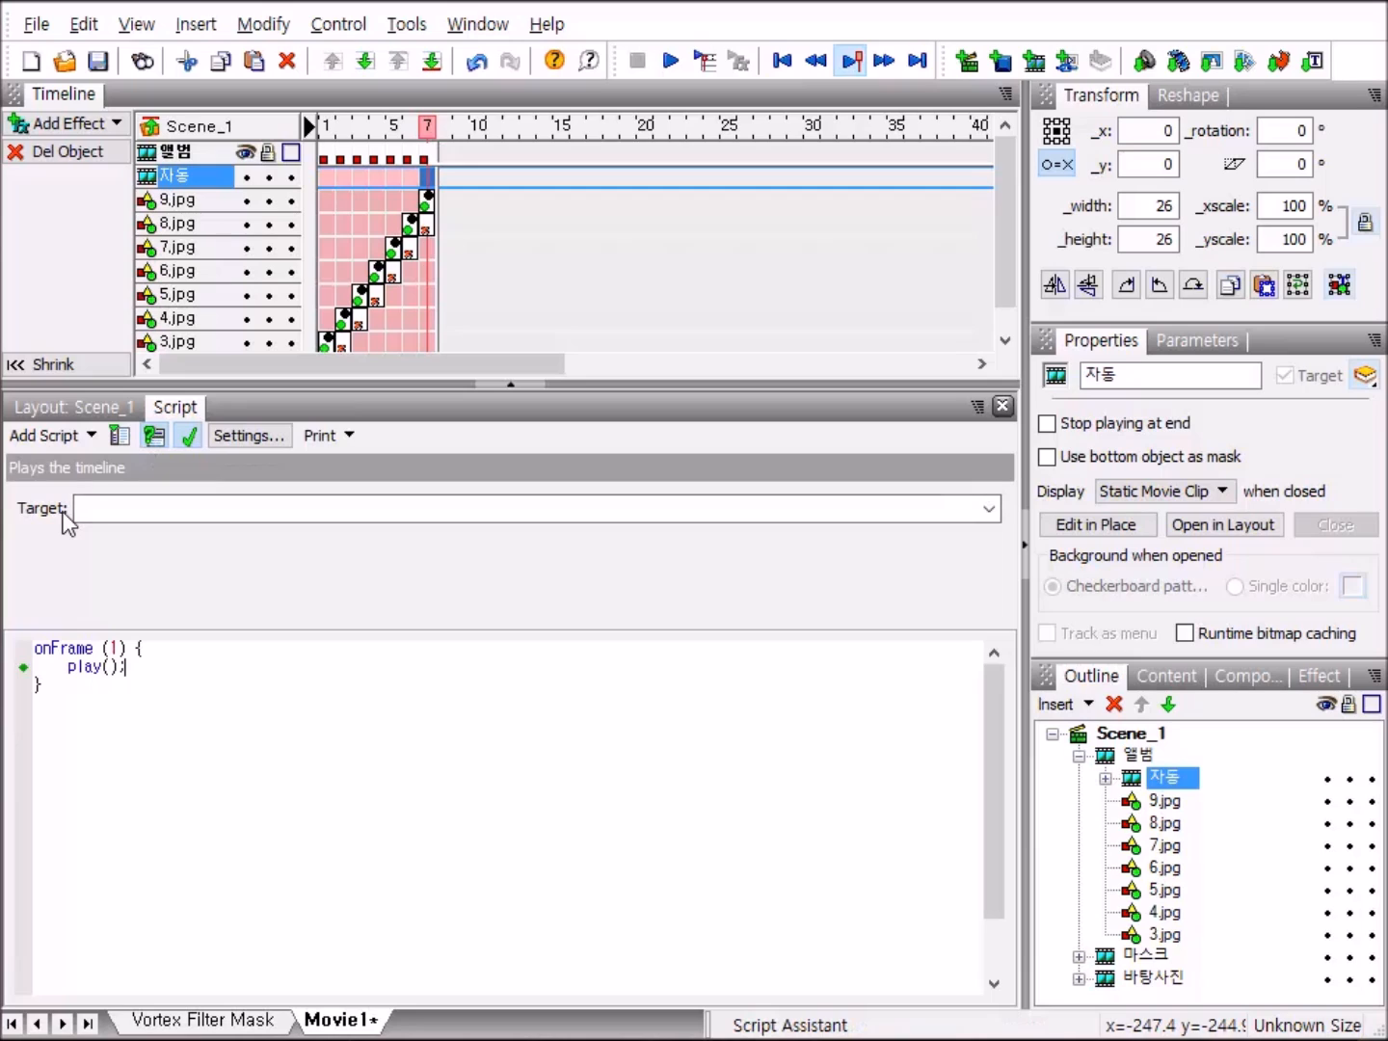
left_click(989, 511)
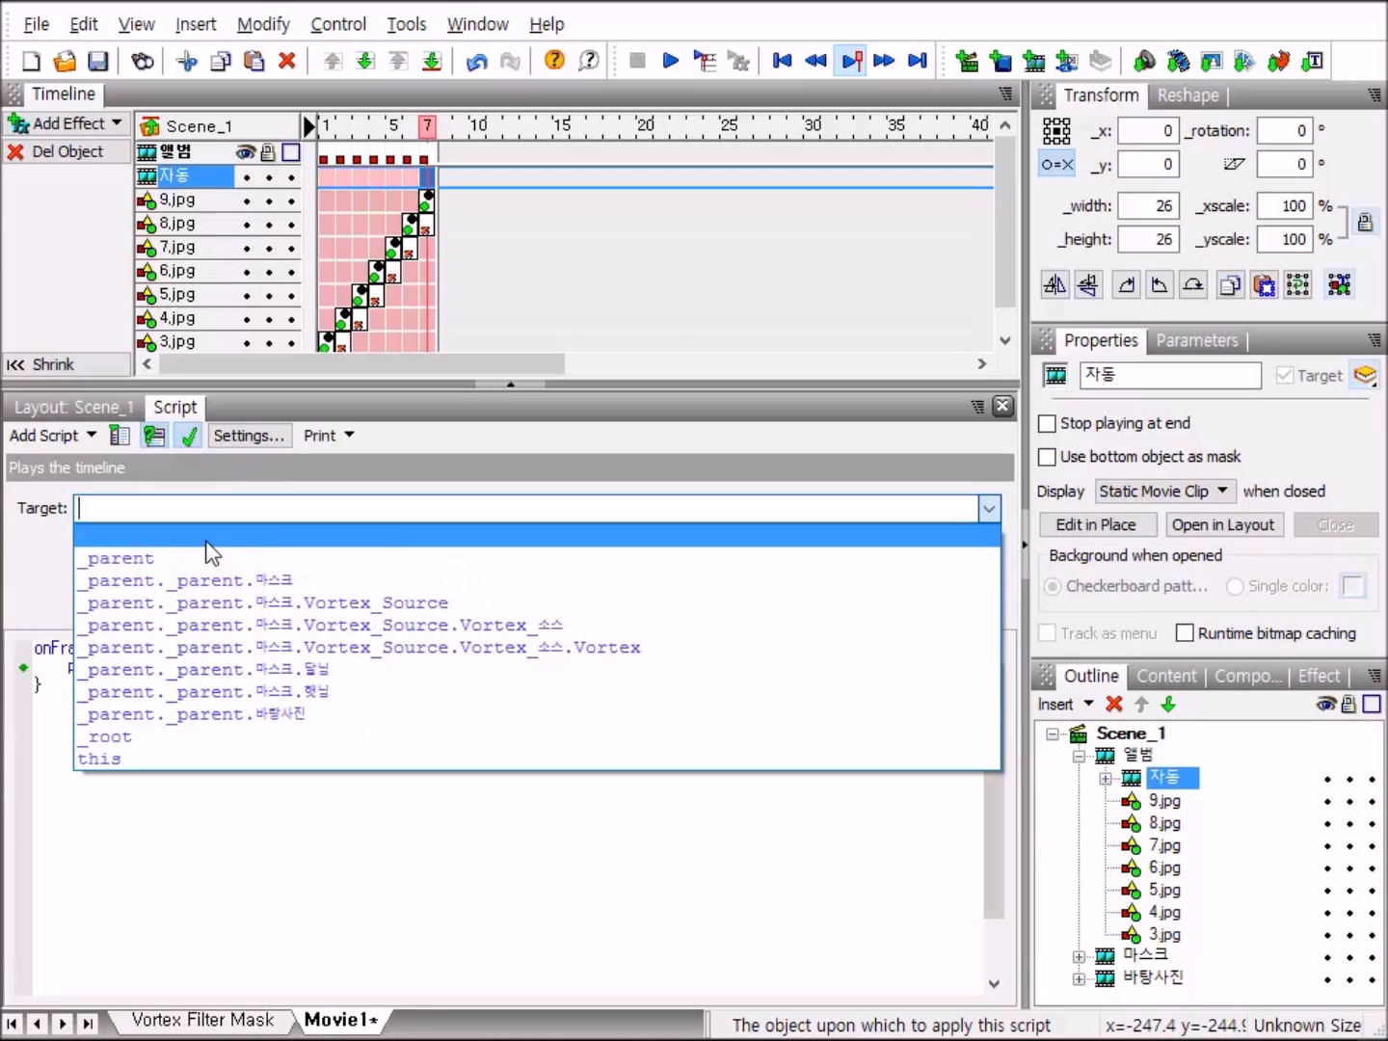
left_click(154, 557)
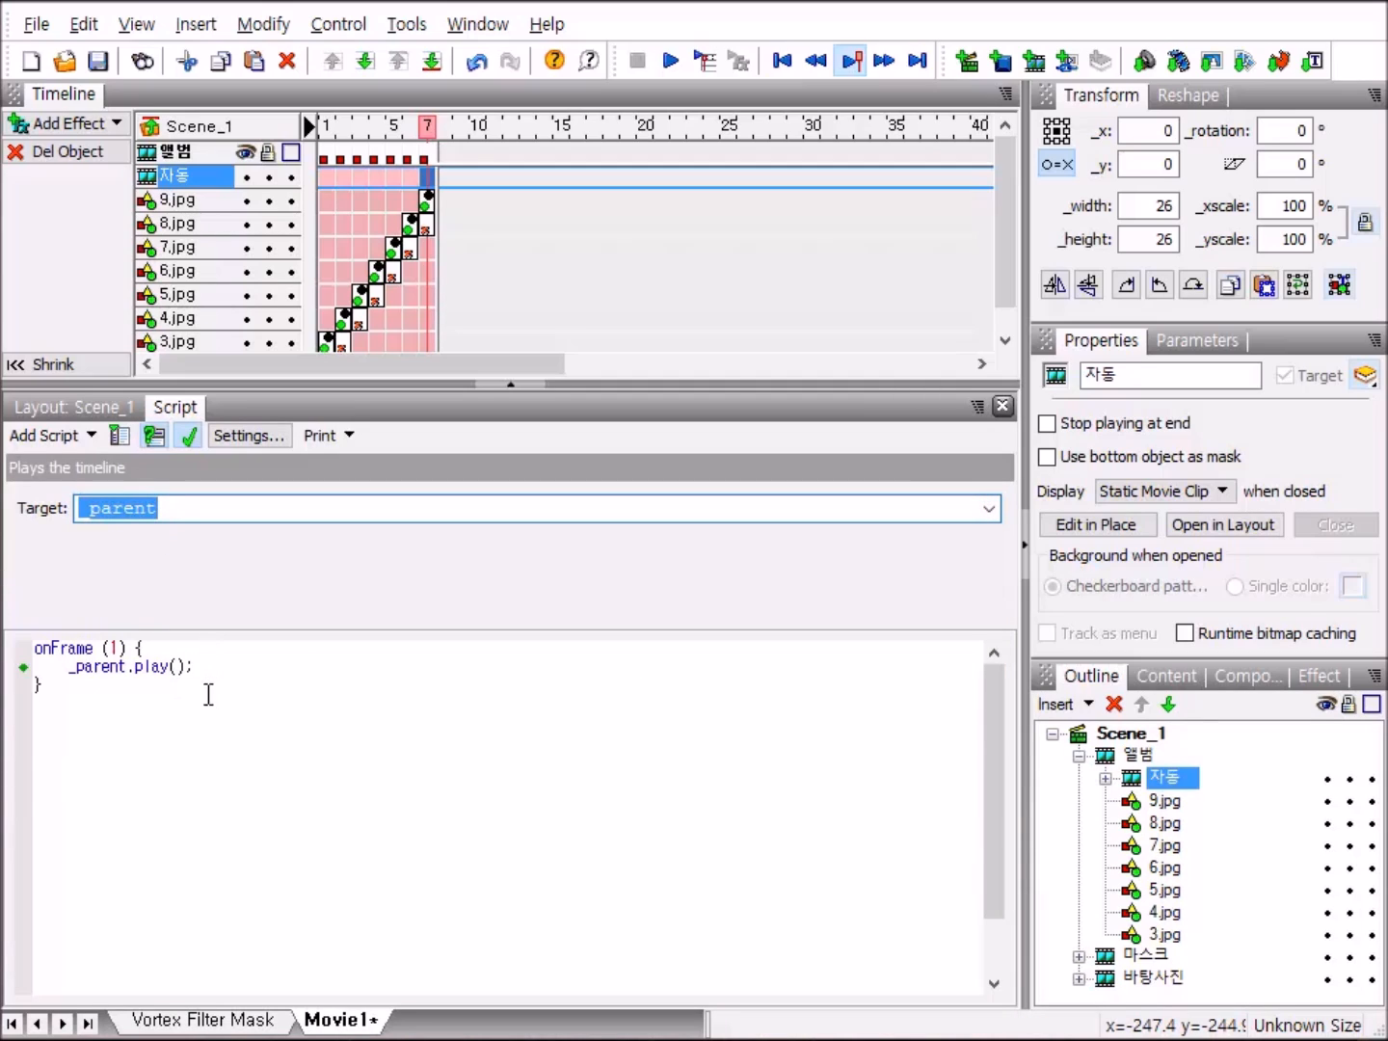
Set the 자동 clip's onFrame event to run at frame 250, check the script and return to the layout.
left_click(151, 644)
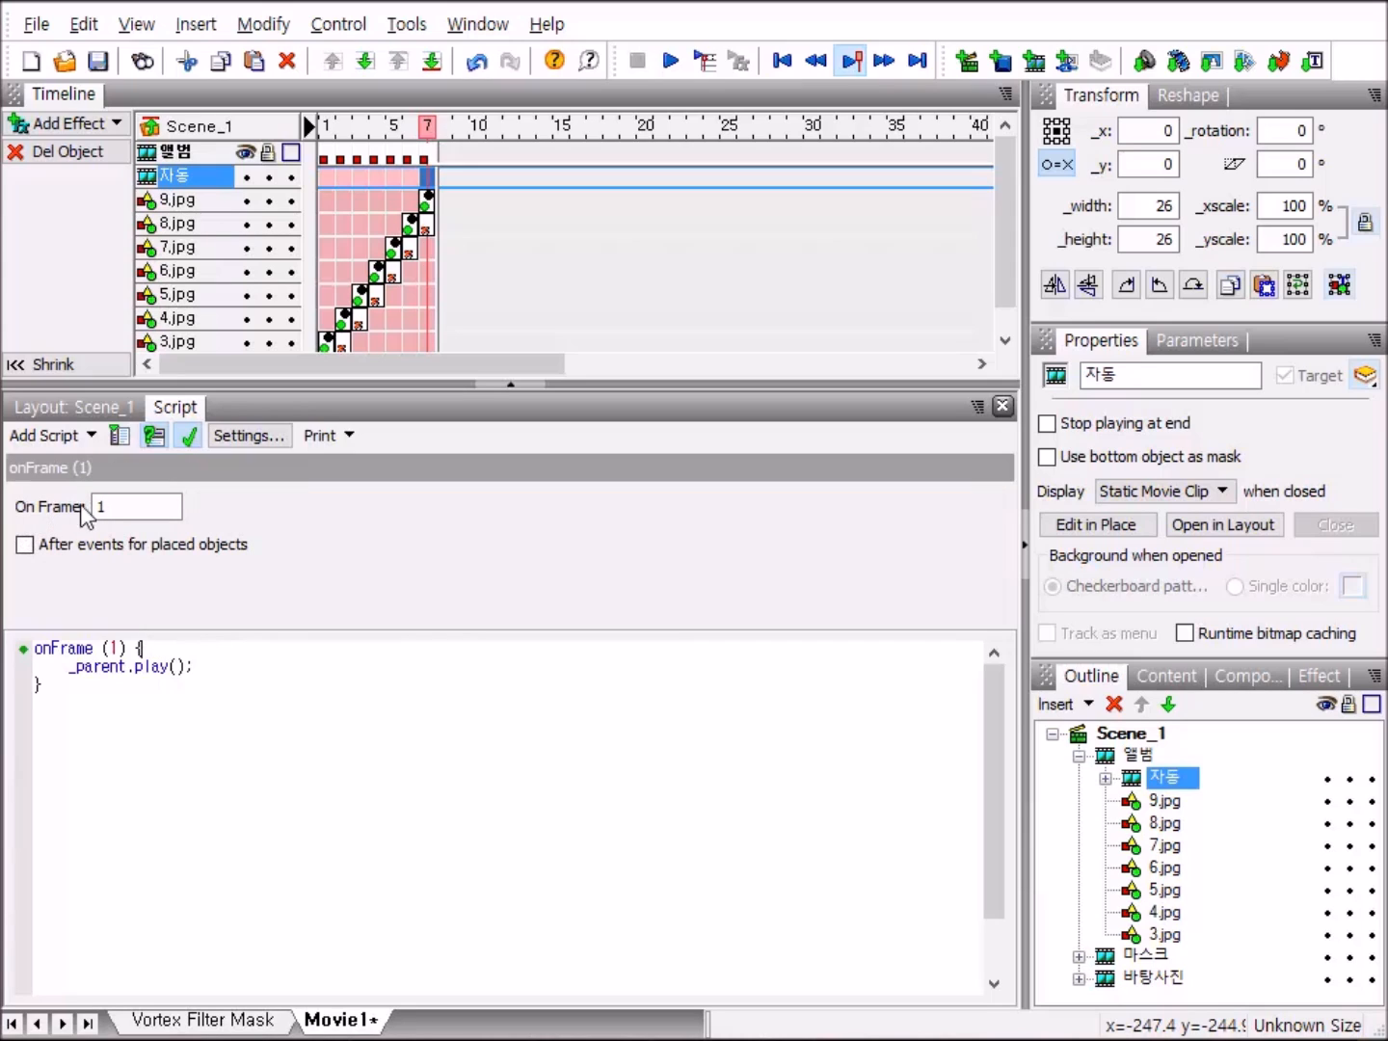
left_click(144, 511)
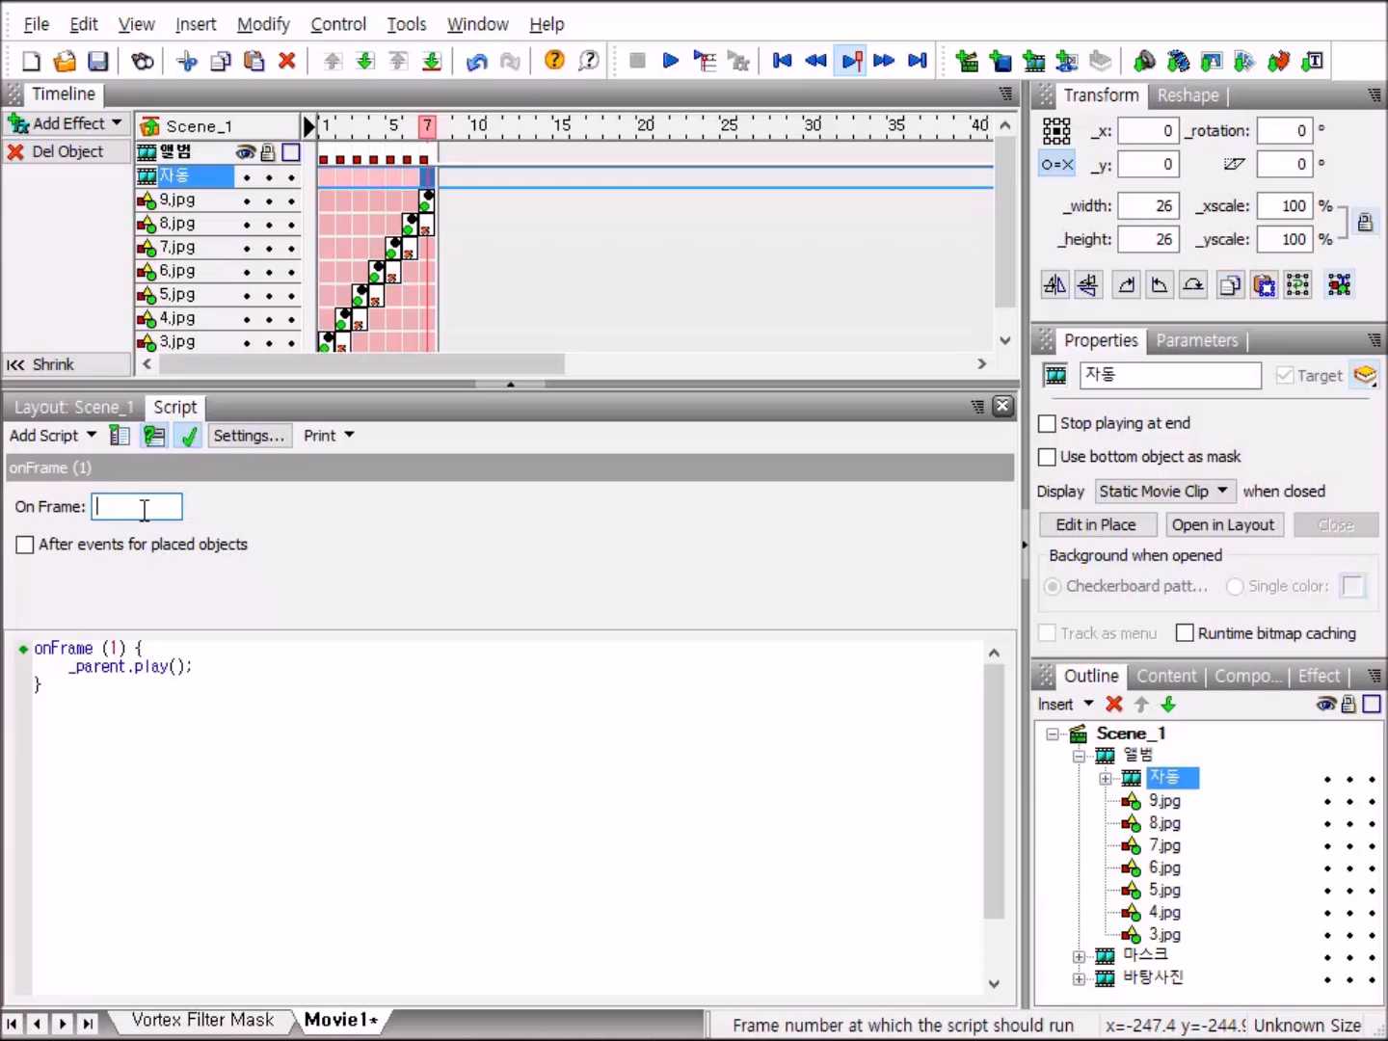
type("250")
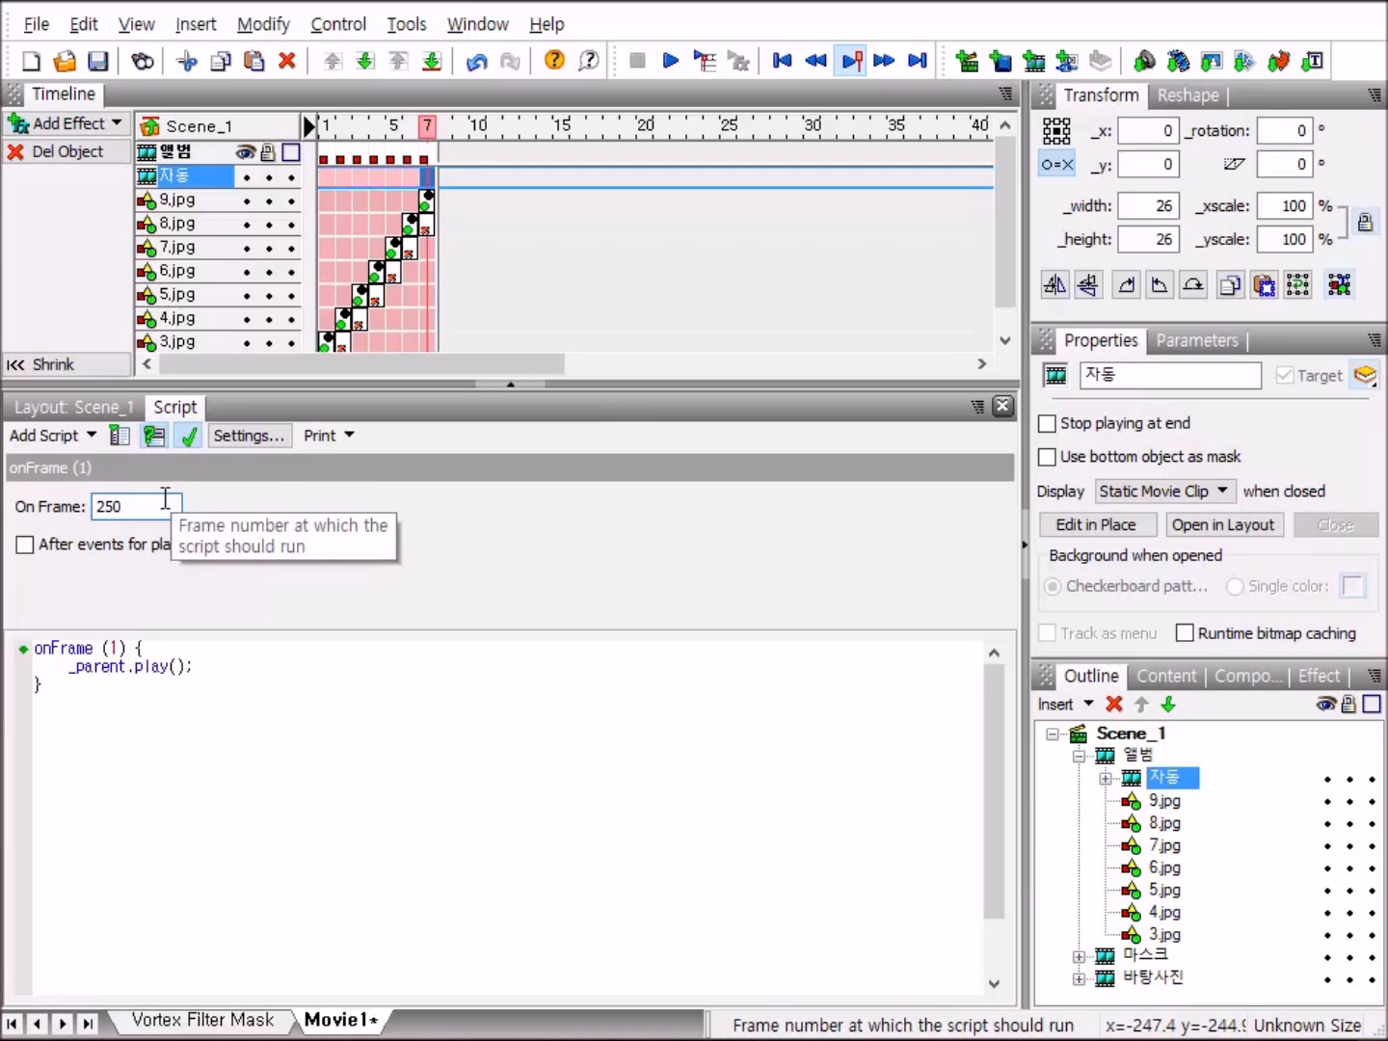
left_click(190, 439)
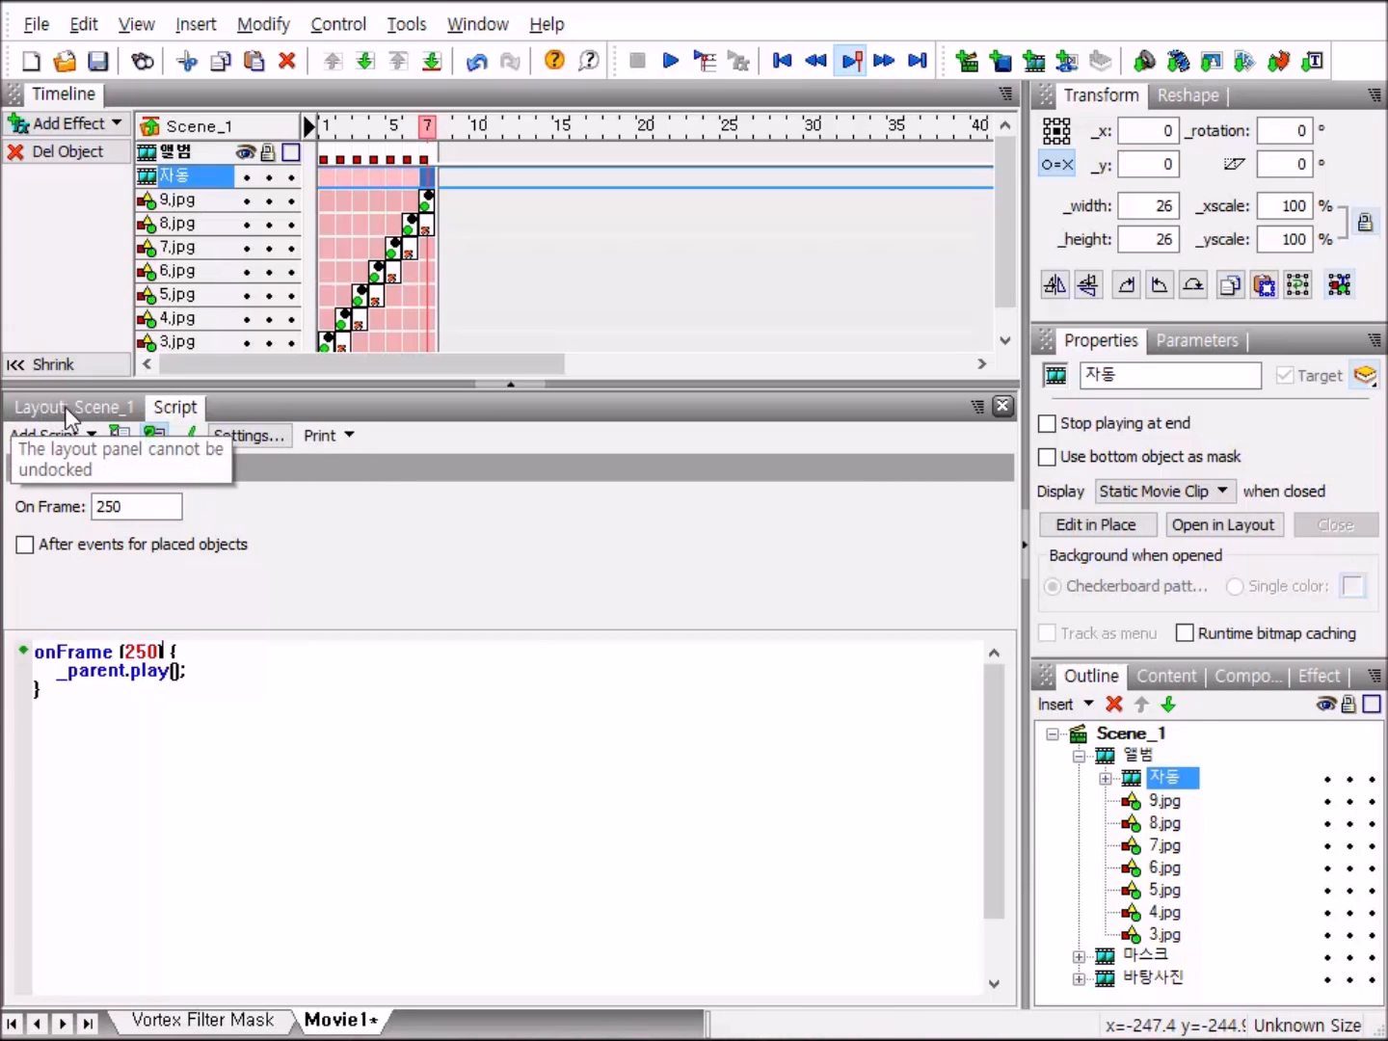
left_click(121, 412)
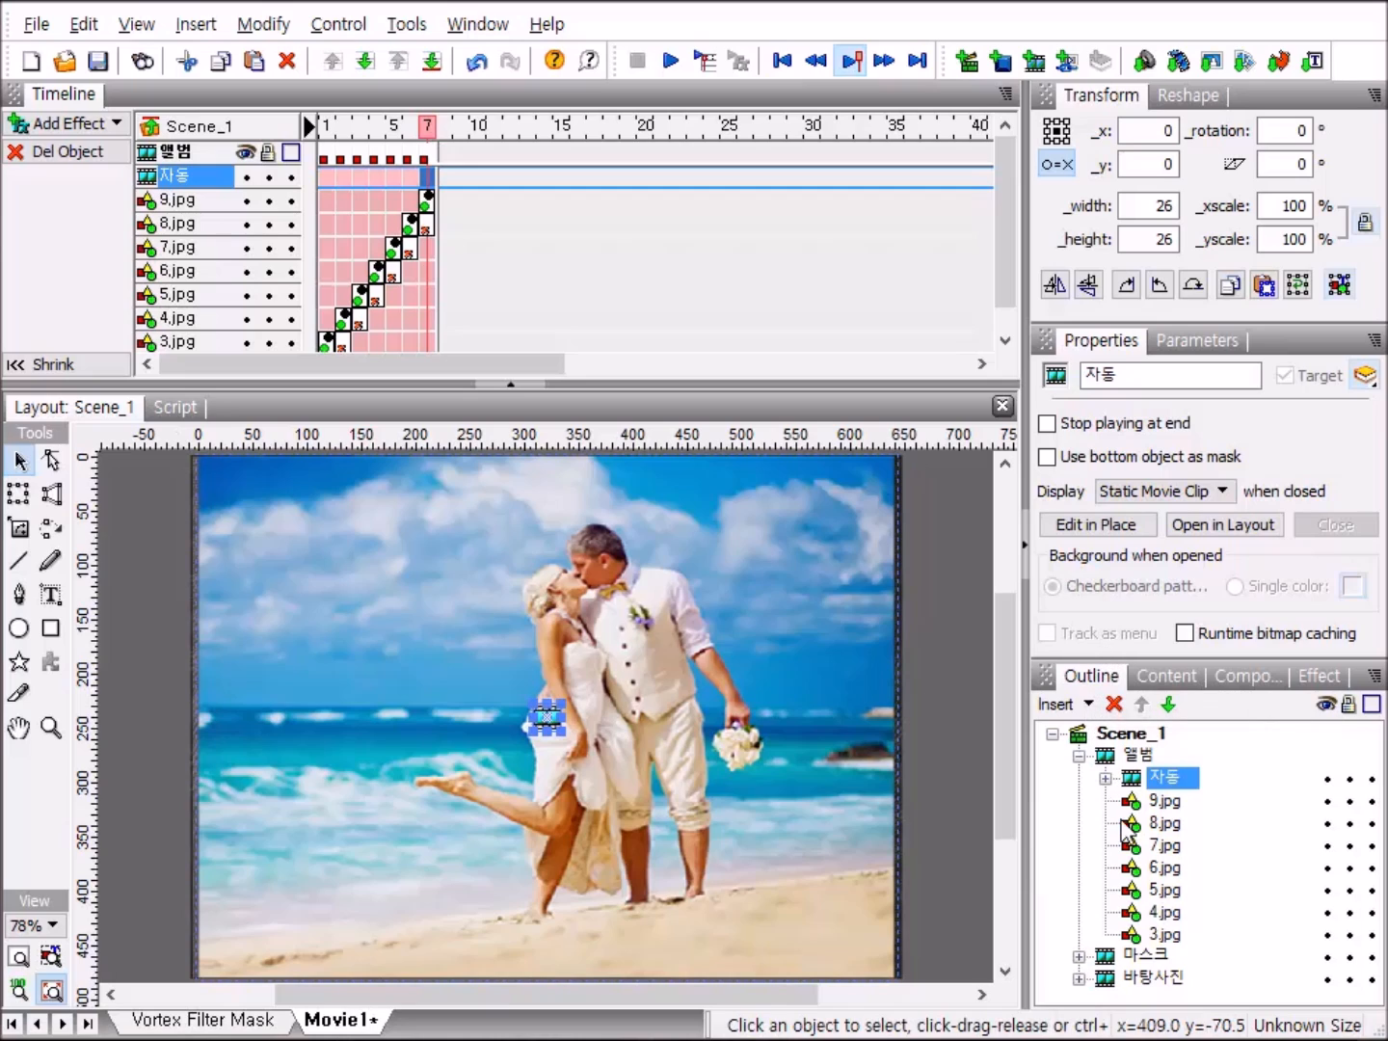
Collapse the 앨범 clip, send it behind 마스크 and 바탕사진, and preview the movie.
left_click(1083, 758)
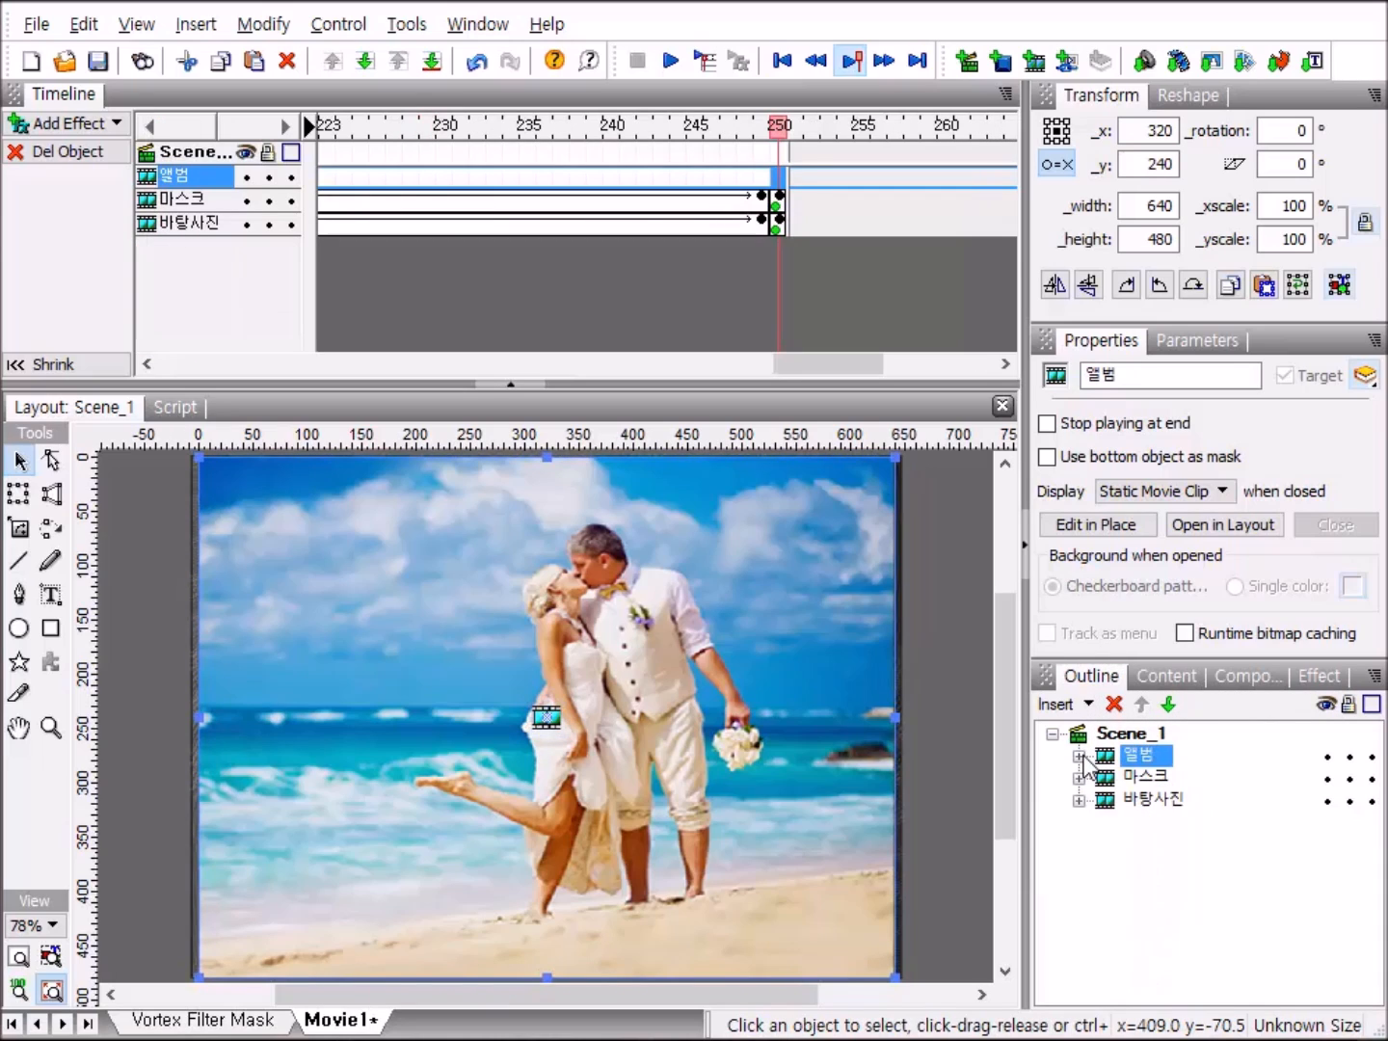
left_click(1170, 705)
left_click(1170, 705)
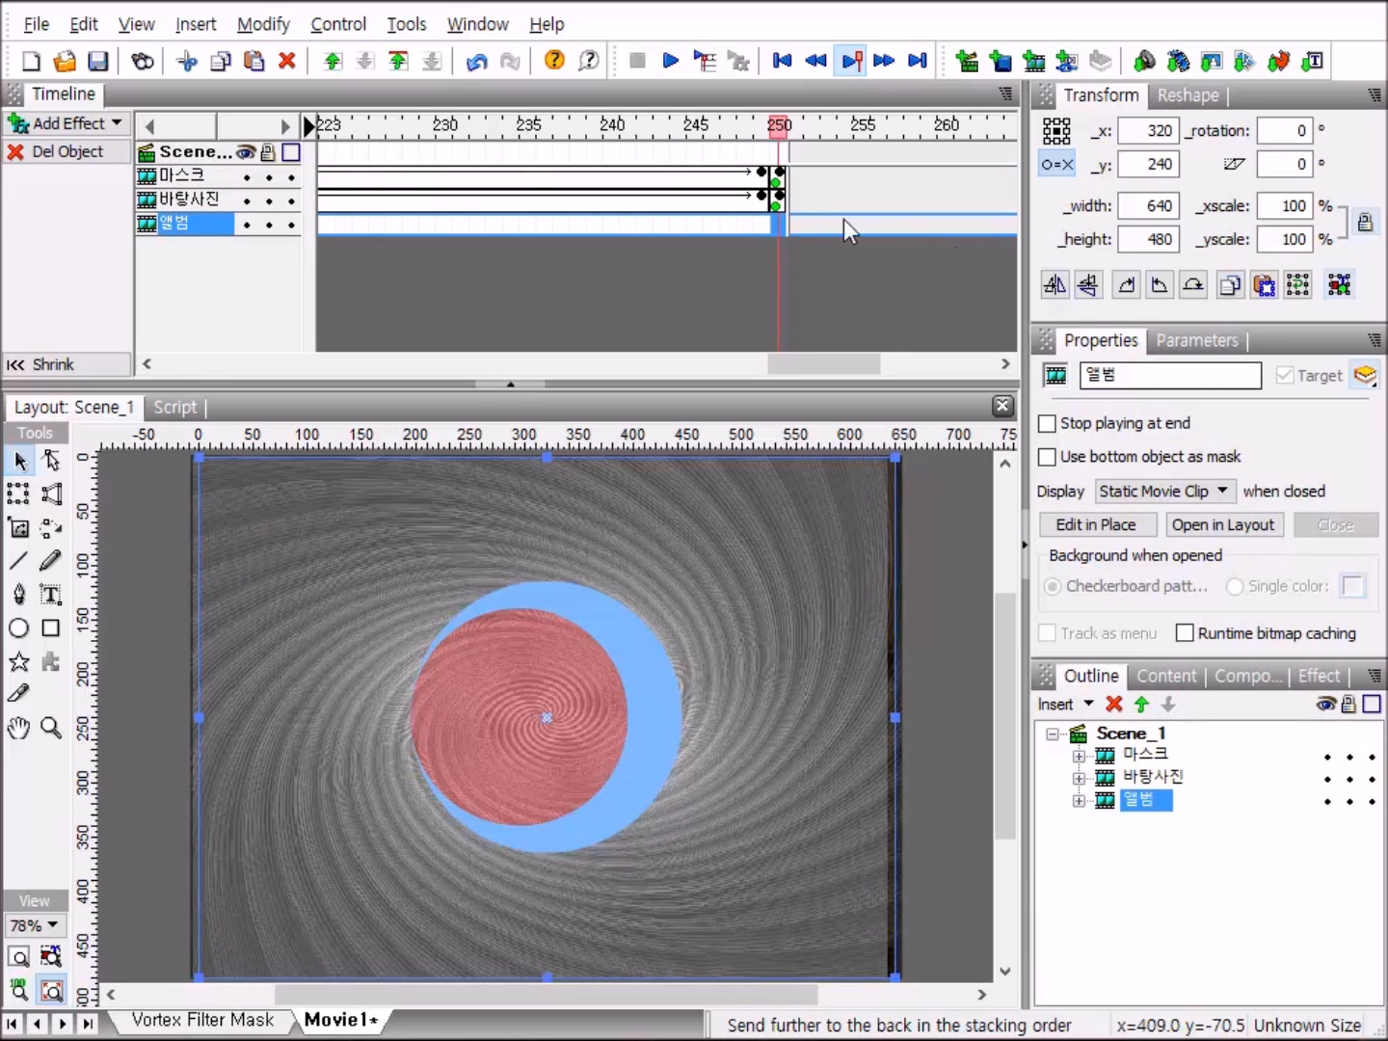
left_click(664, 62)
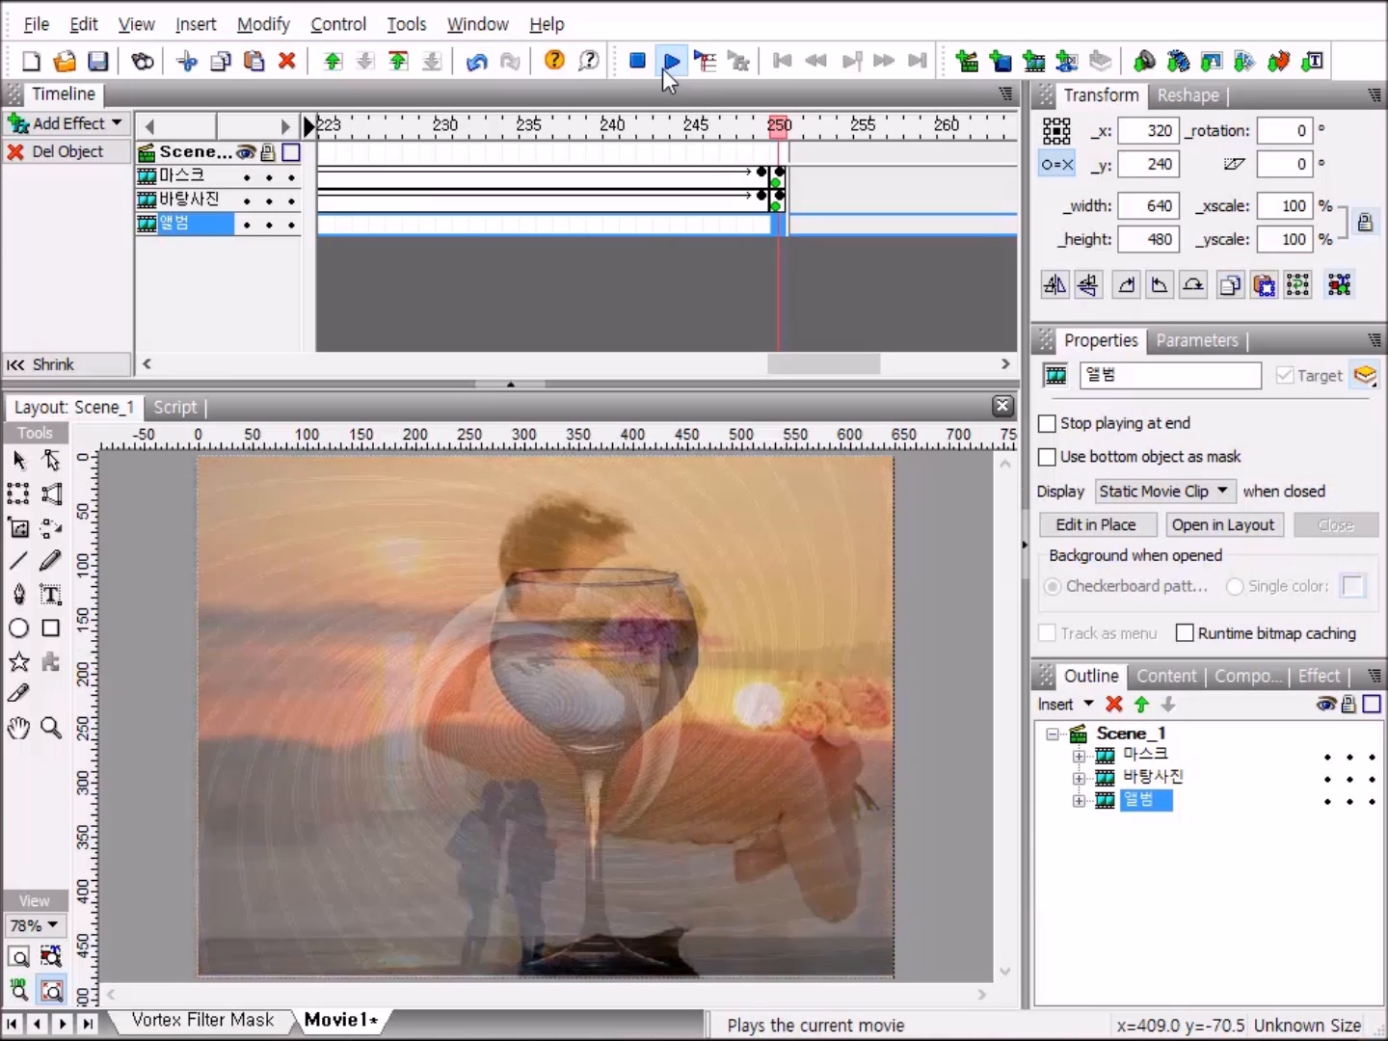
left_click(637, 61)
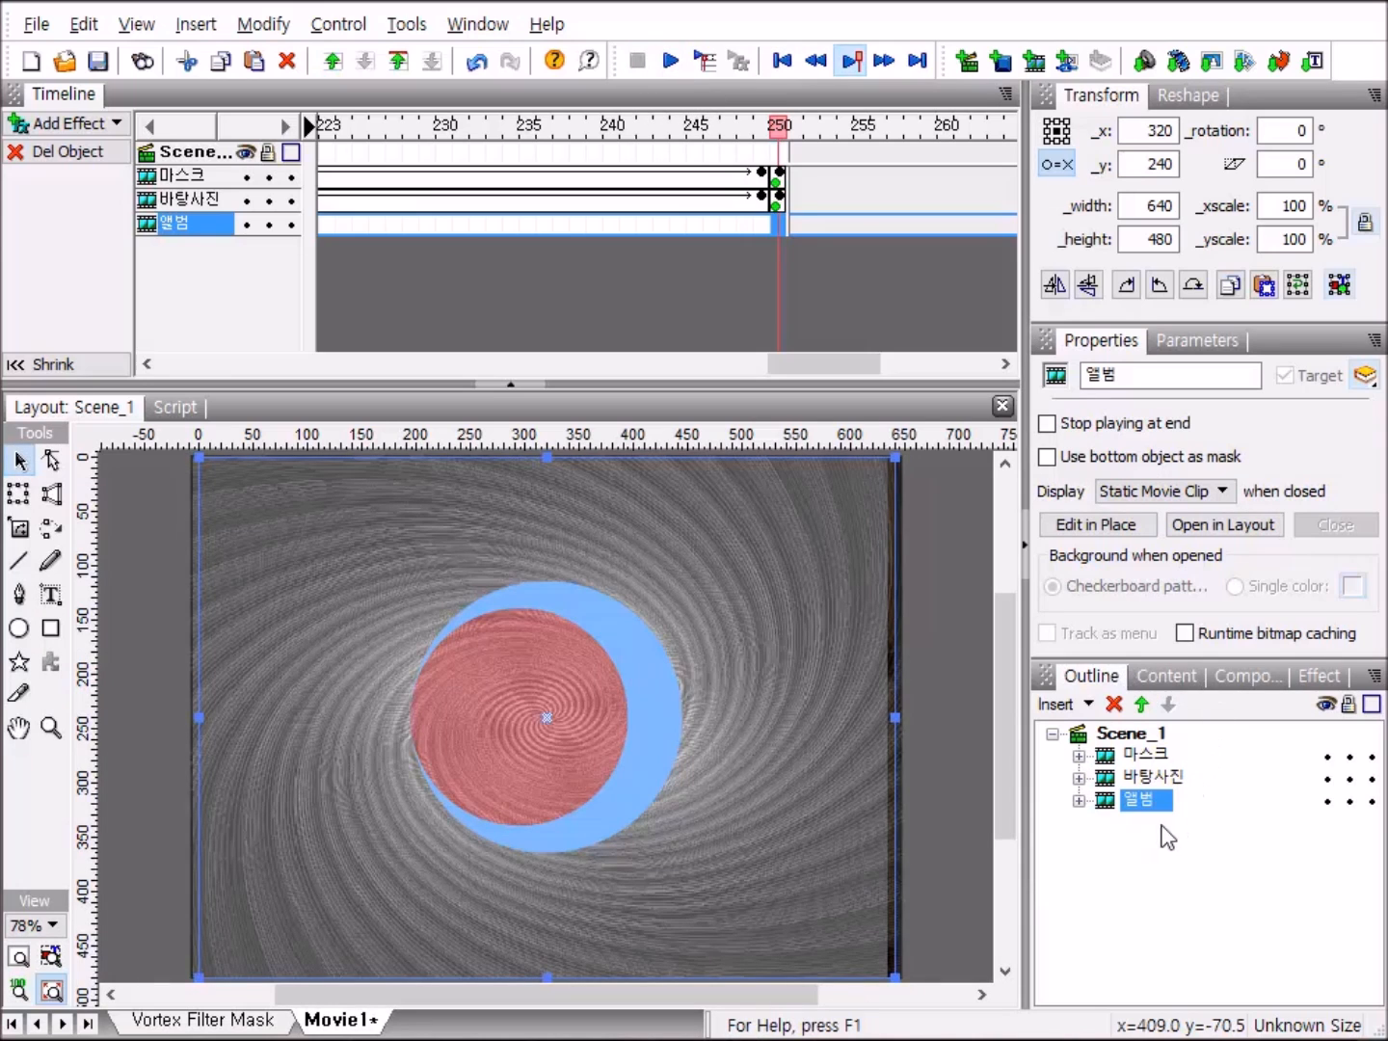
Duplicate the 앨범 clip in place and set the copy's y position to 241.
right_click(1110, 812)
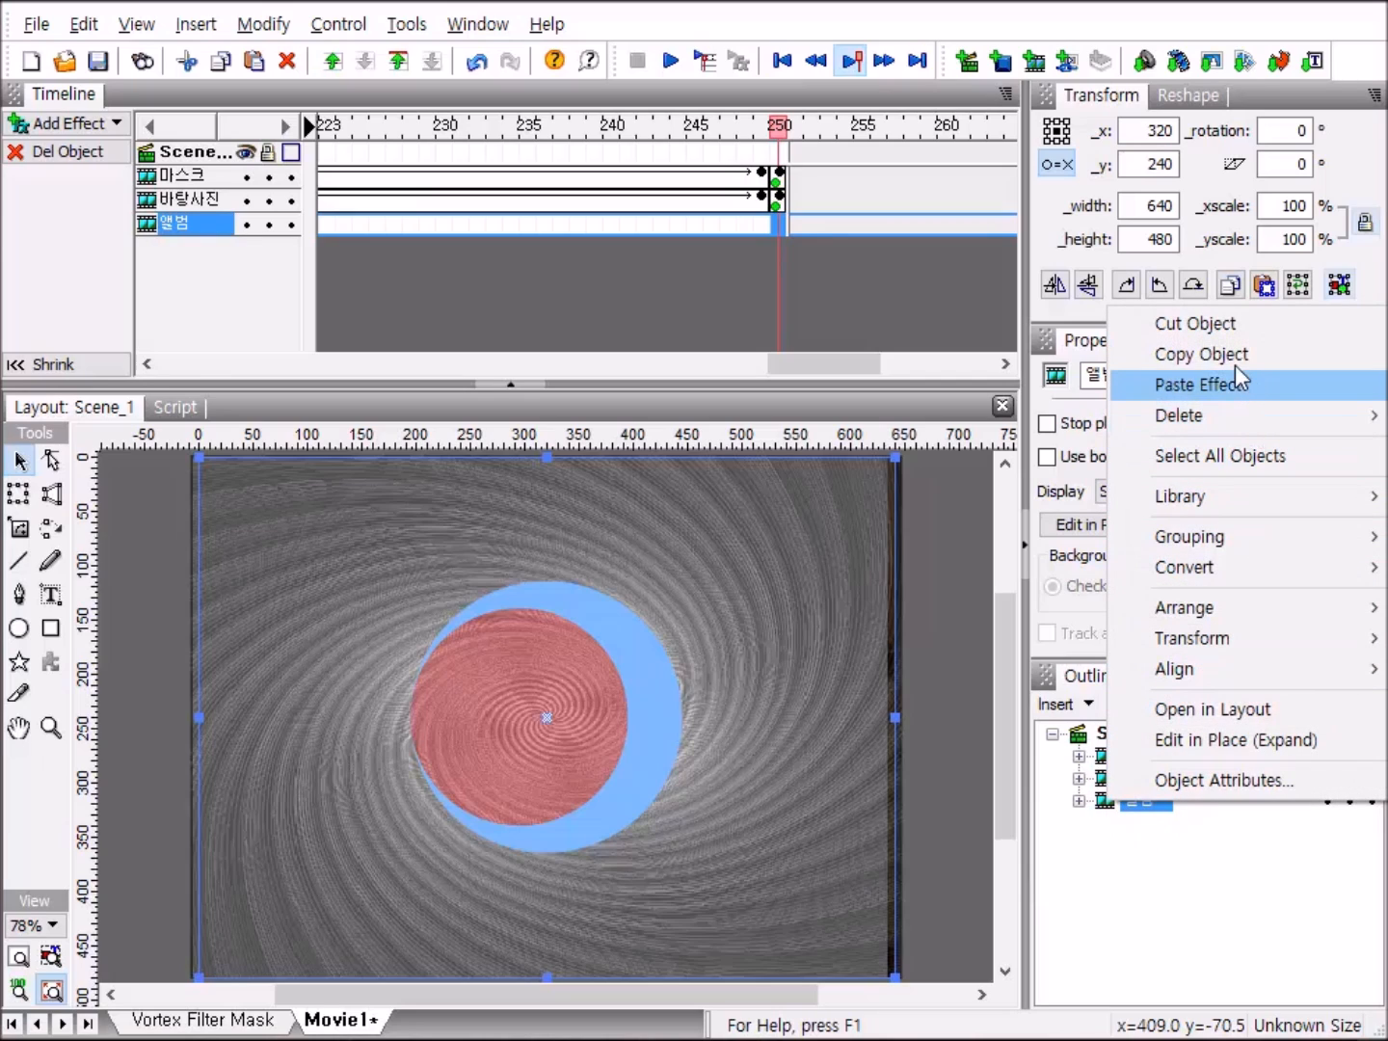
left_click(1272, 354)
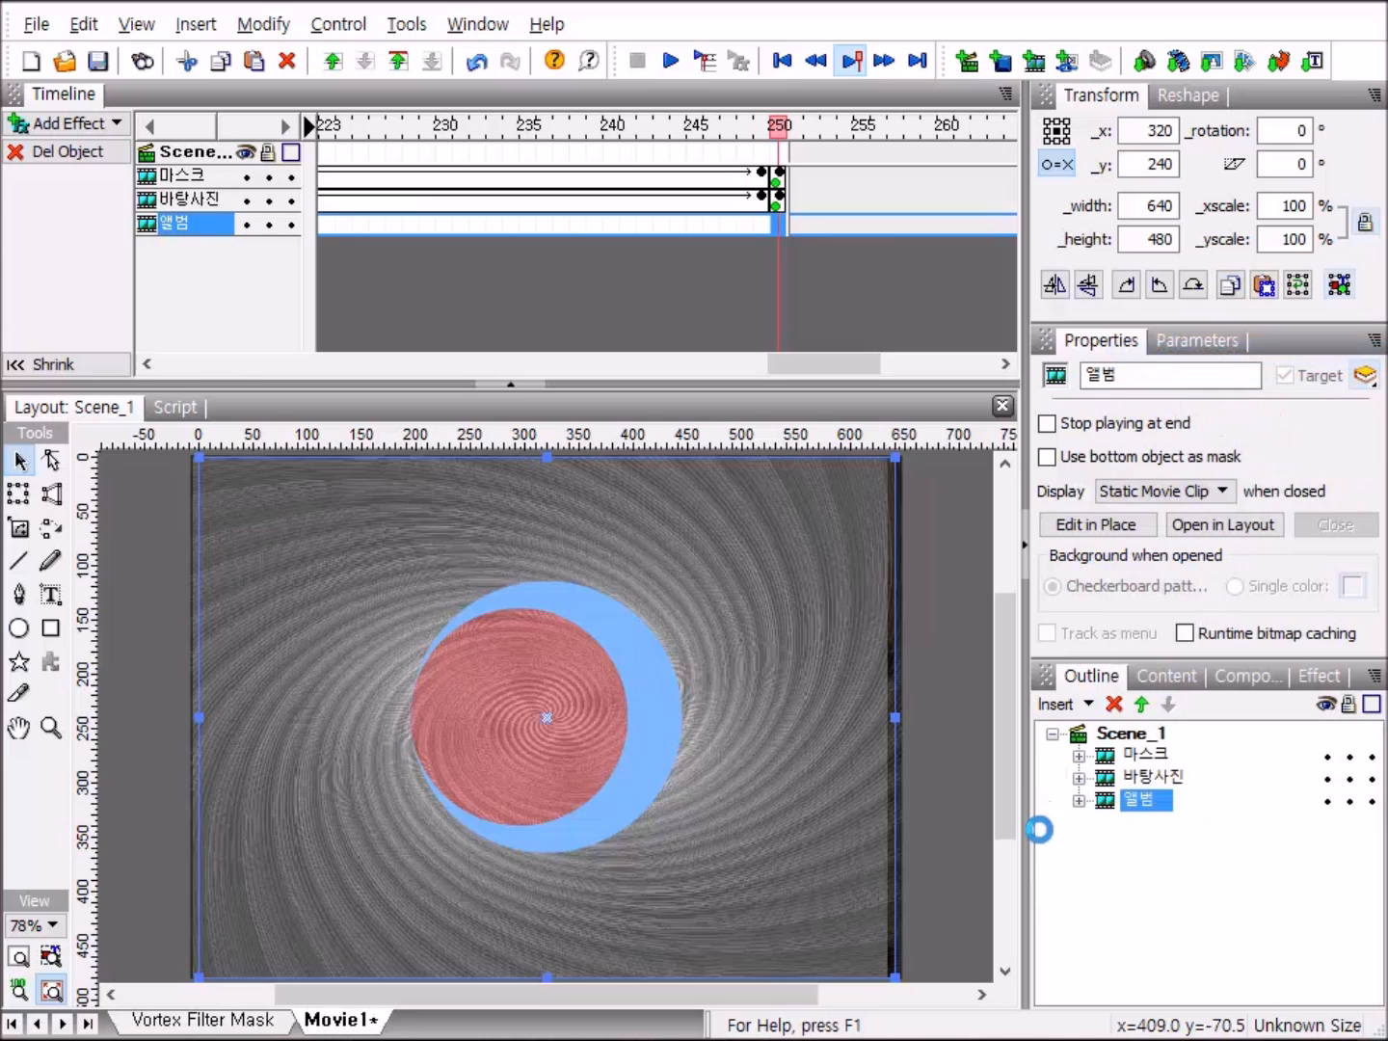
right_click(1116, 804)
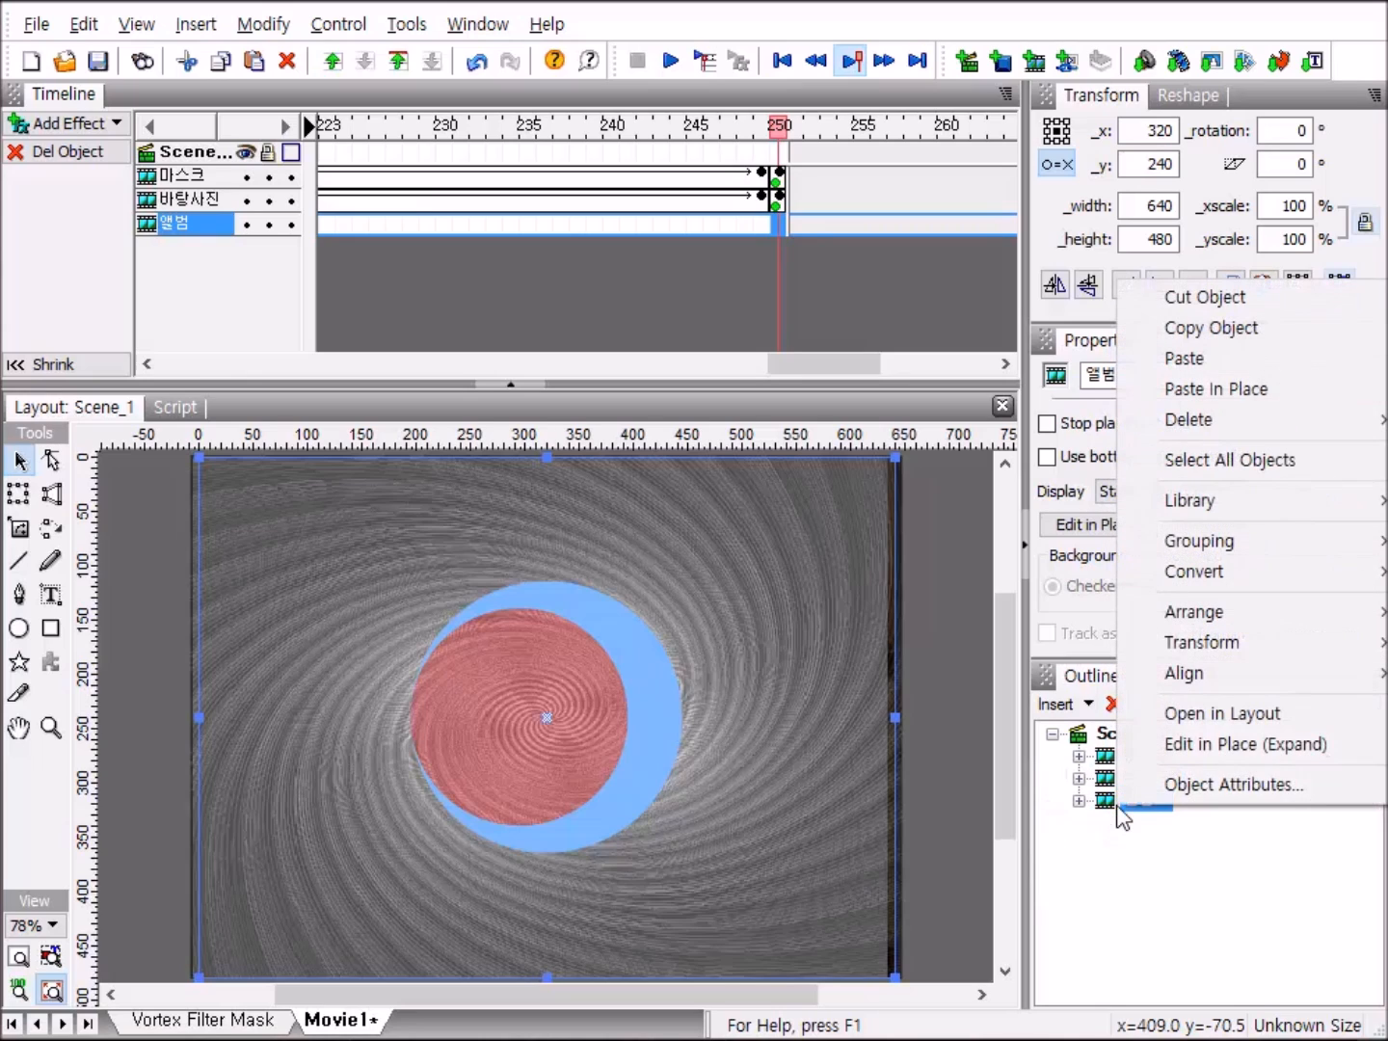
left_click(1319, 391)
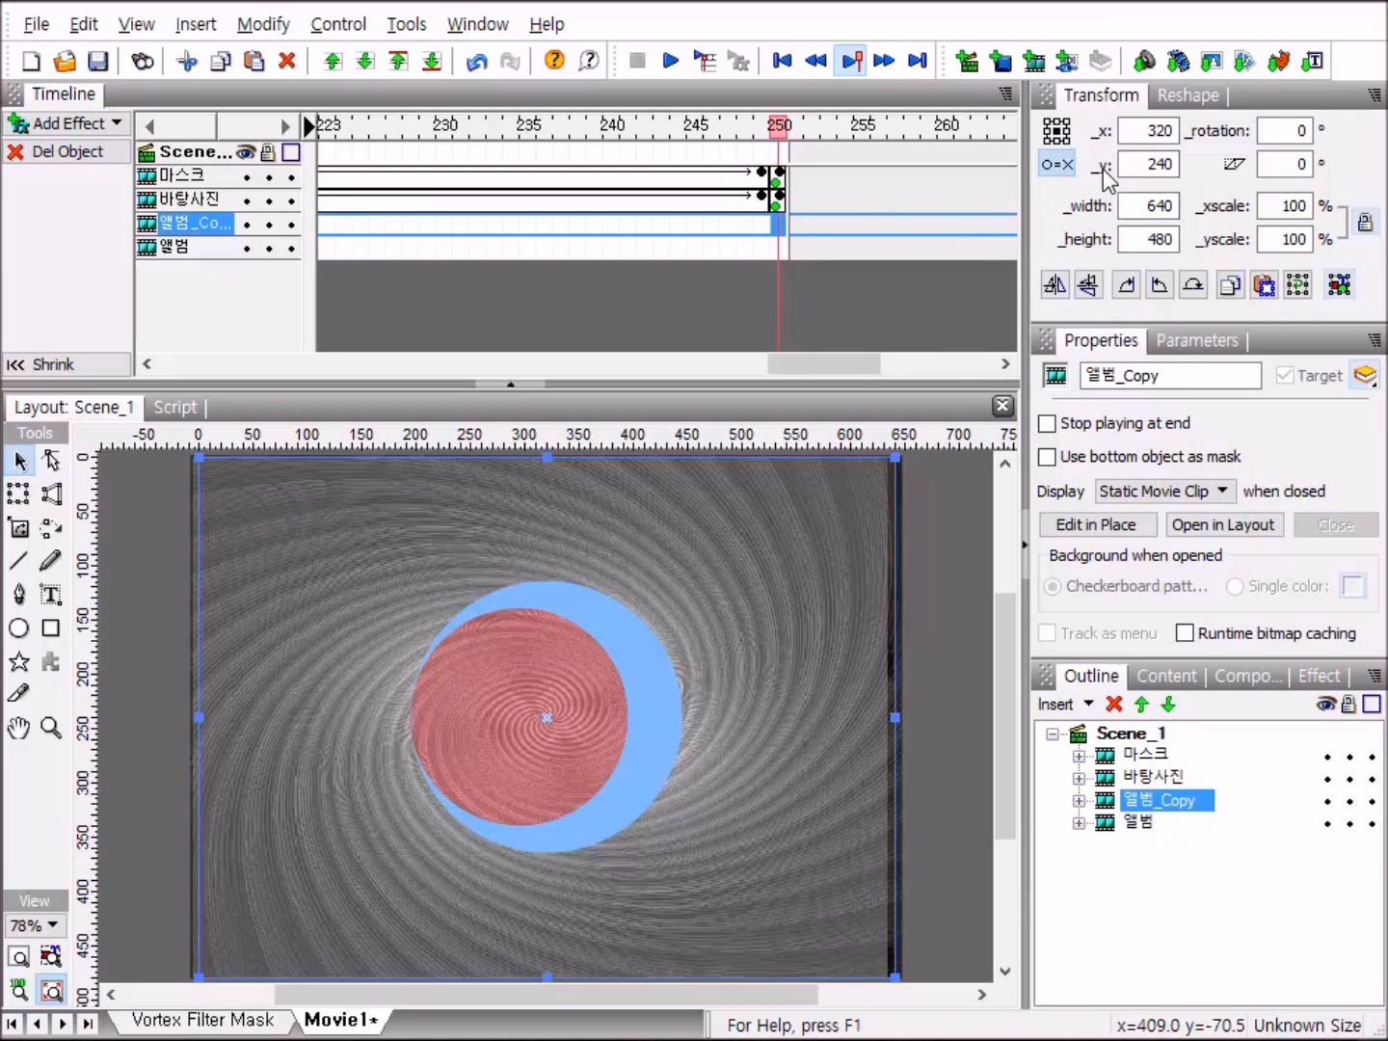
left_click(1165, 164)
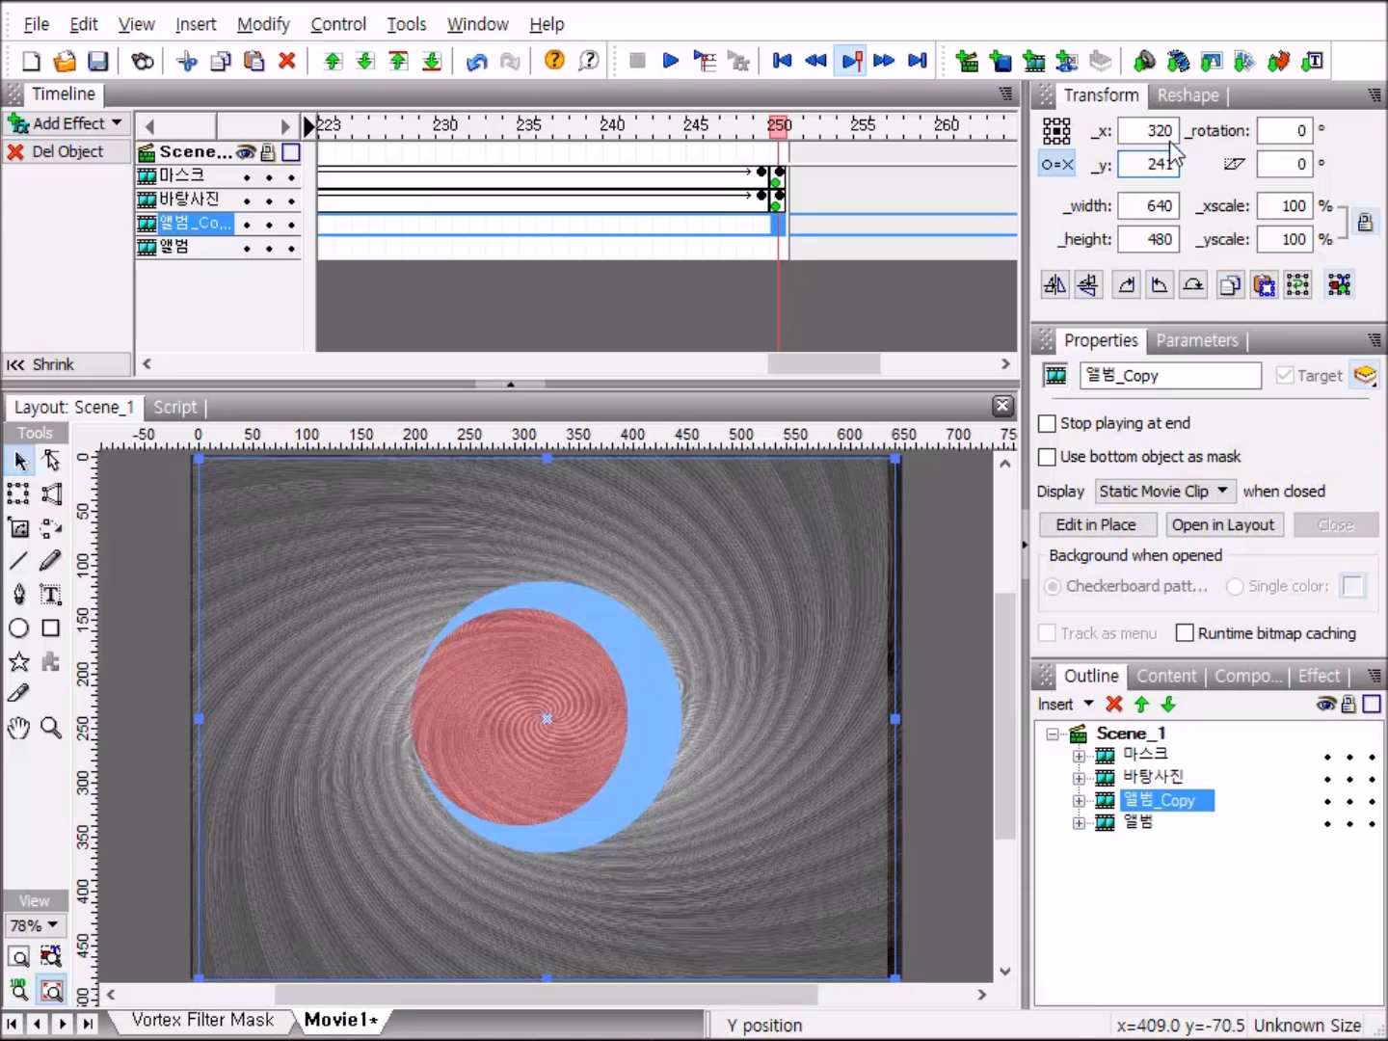
Import the 강물결파 640X480 SWF file into the scene as an animated movie clip.
left_click(201, 26)
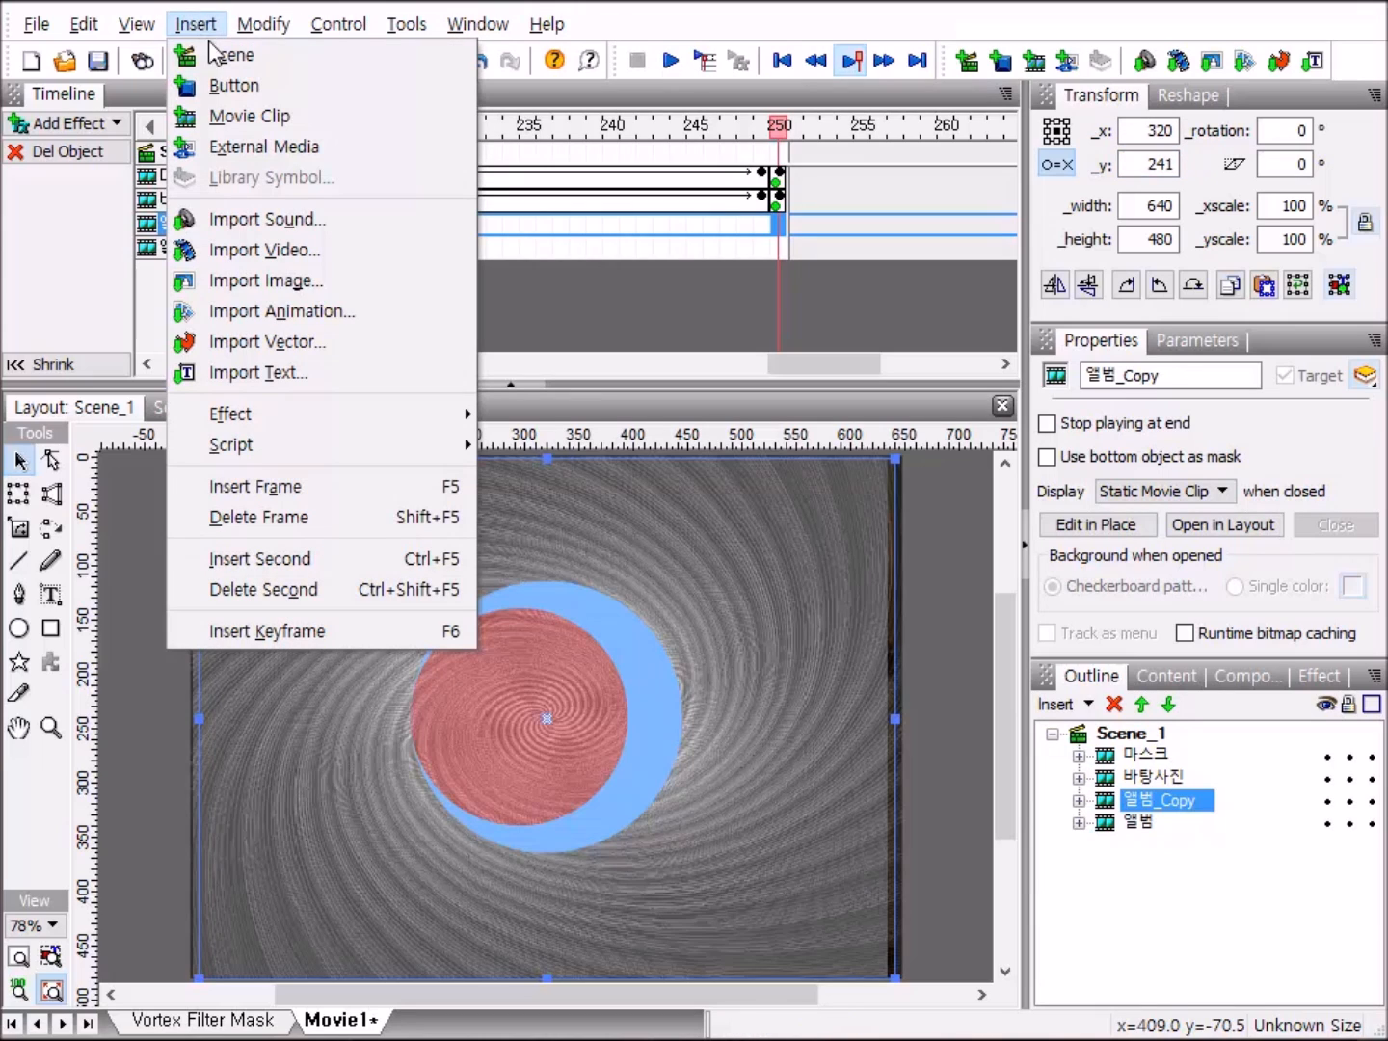
left_click(264, 320)
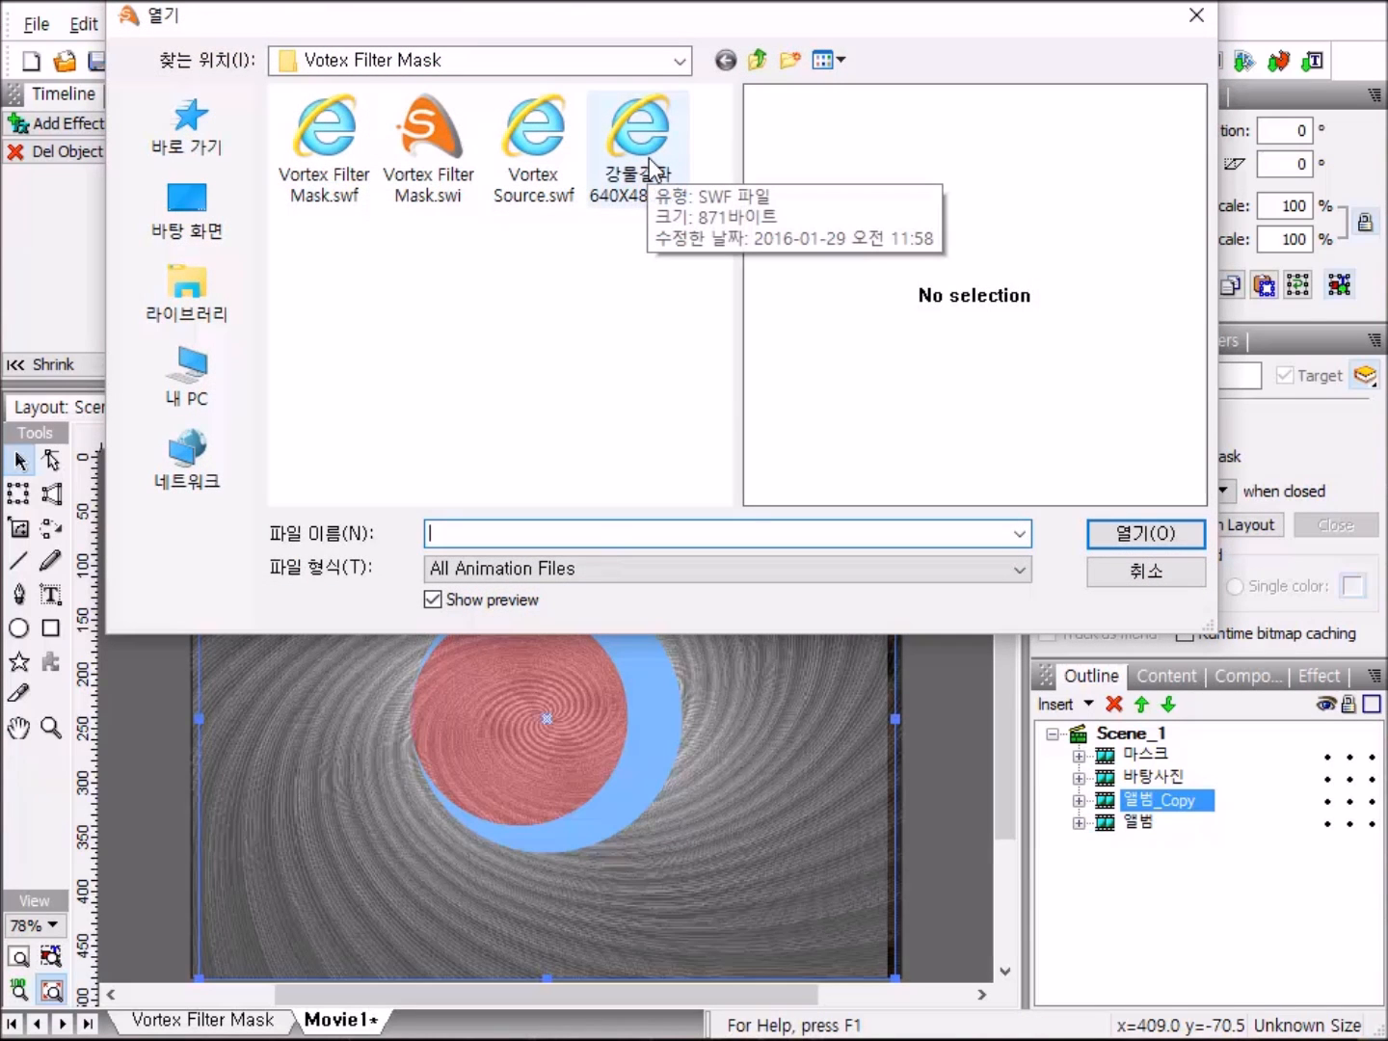
double_click(651, 169)
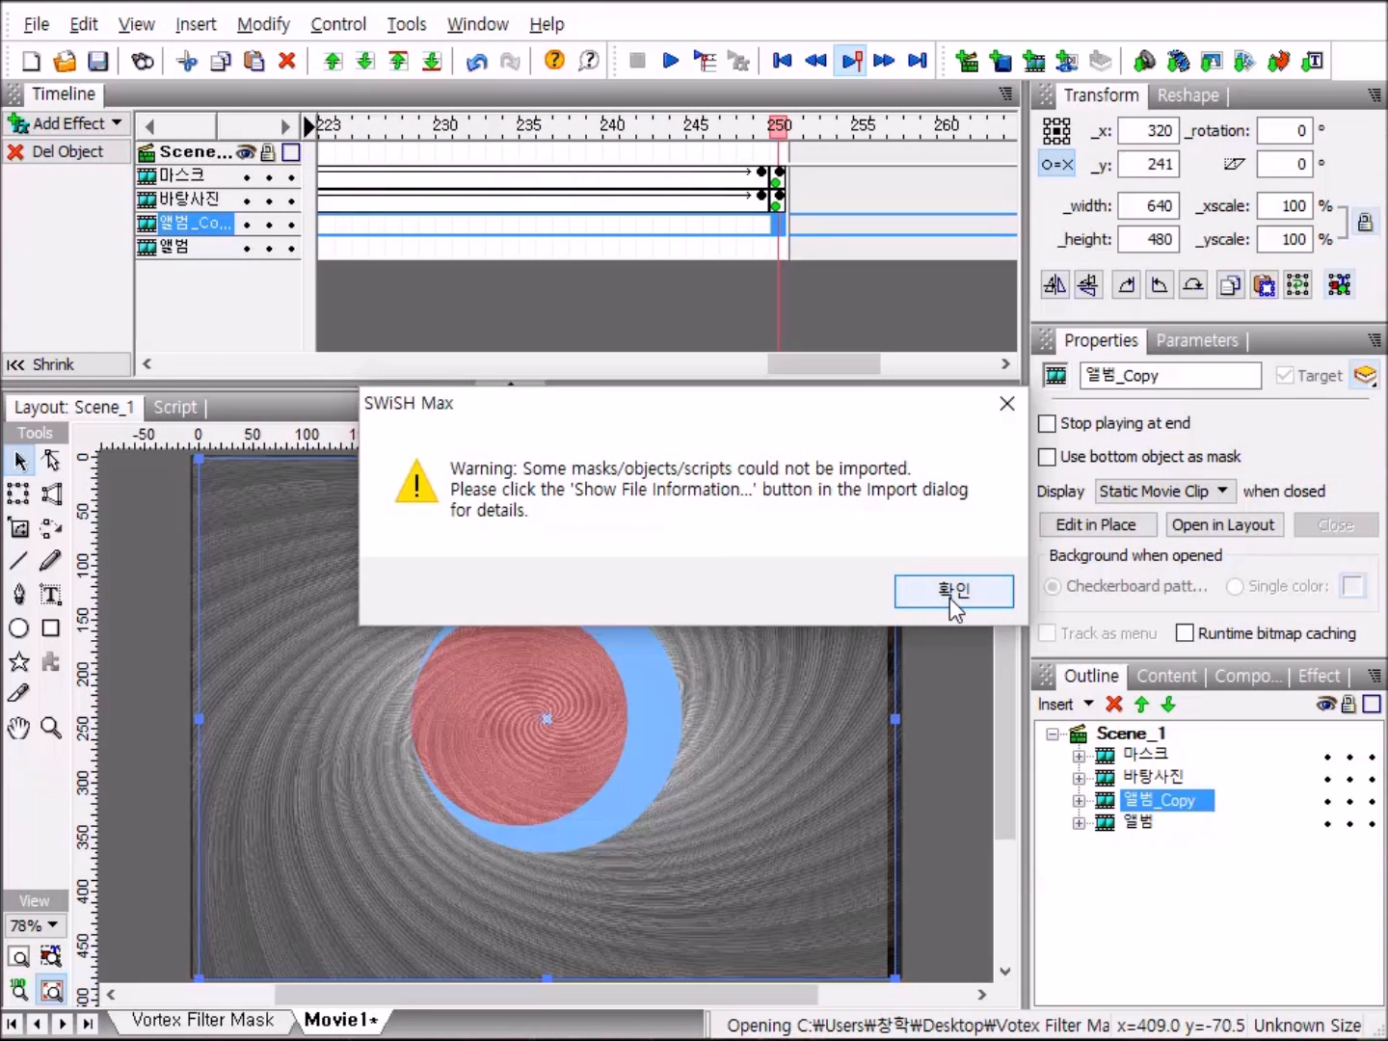
left_click(950, 594)
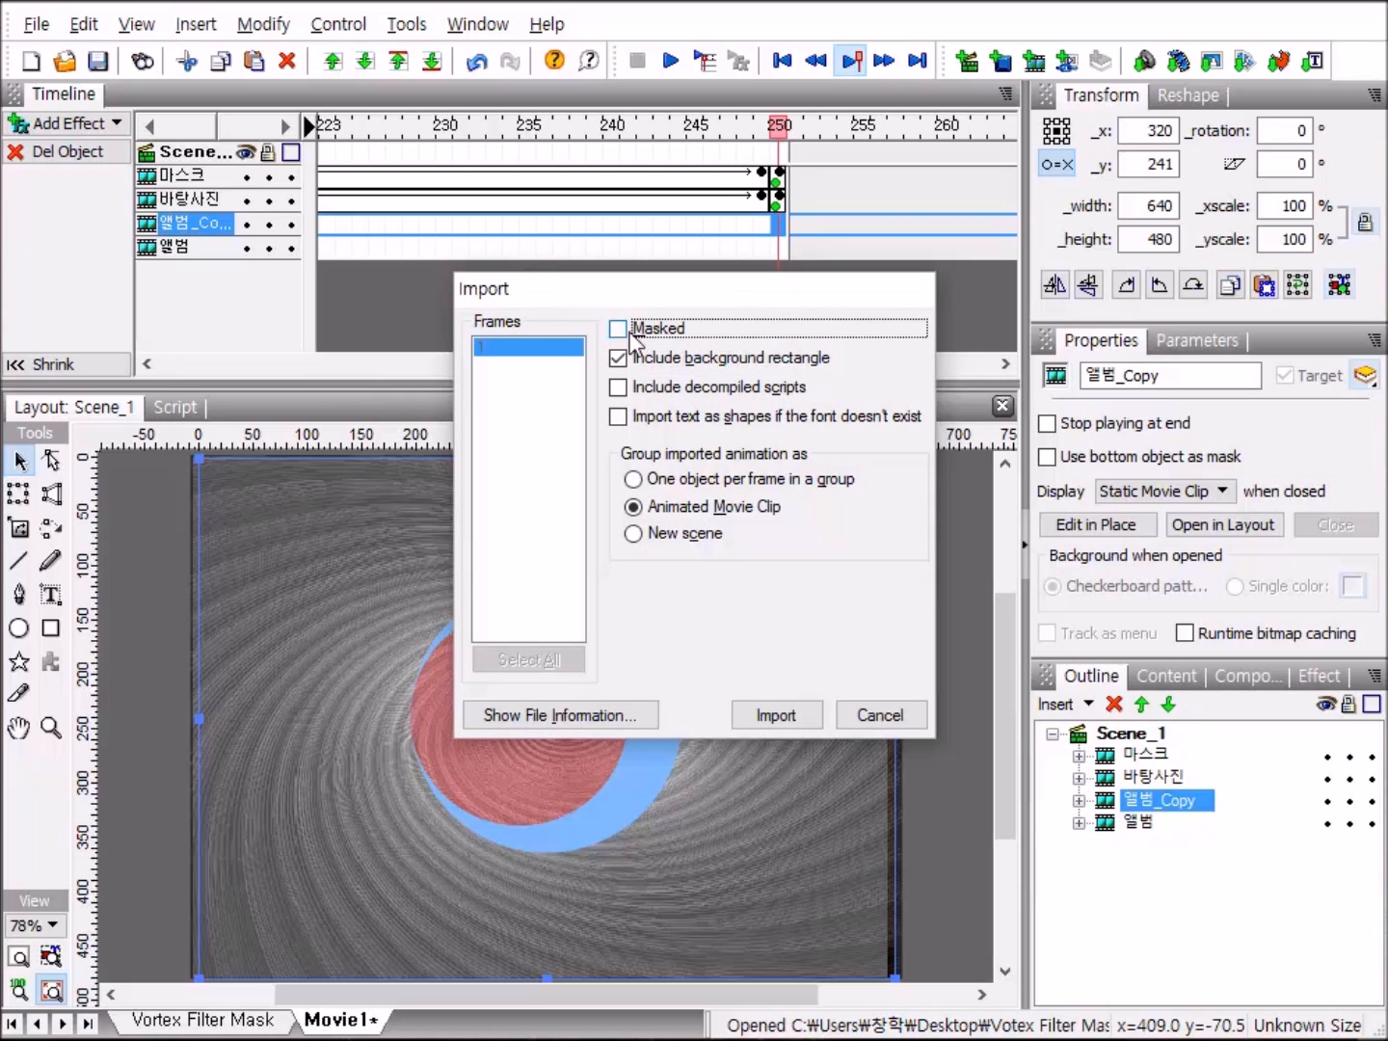
left_click(788, 718)
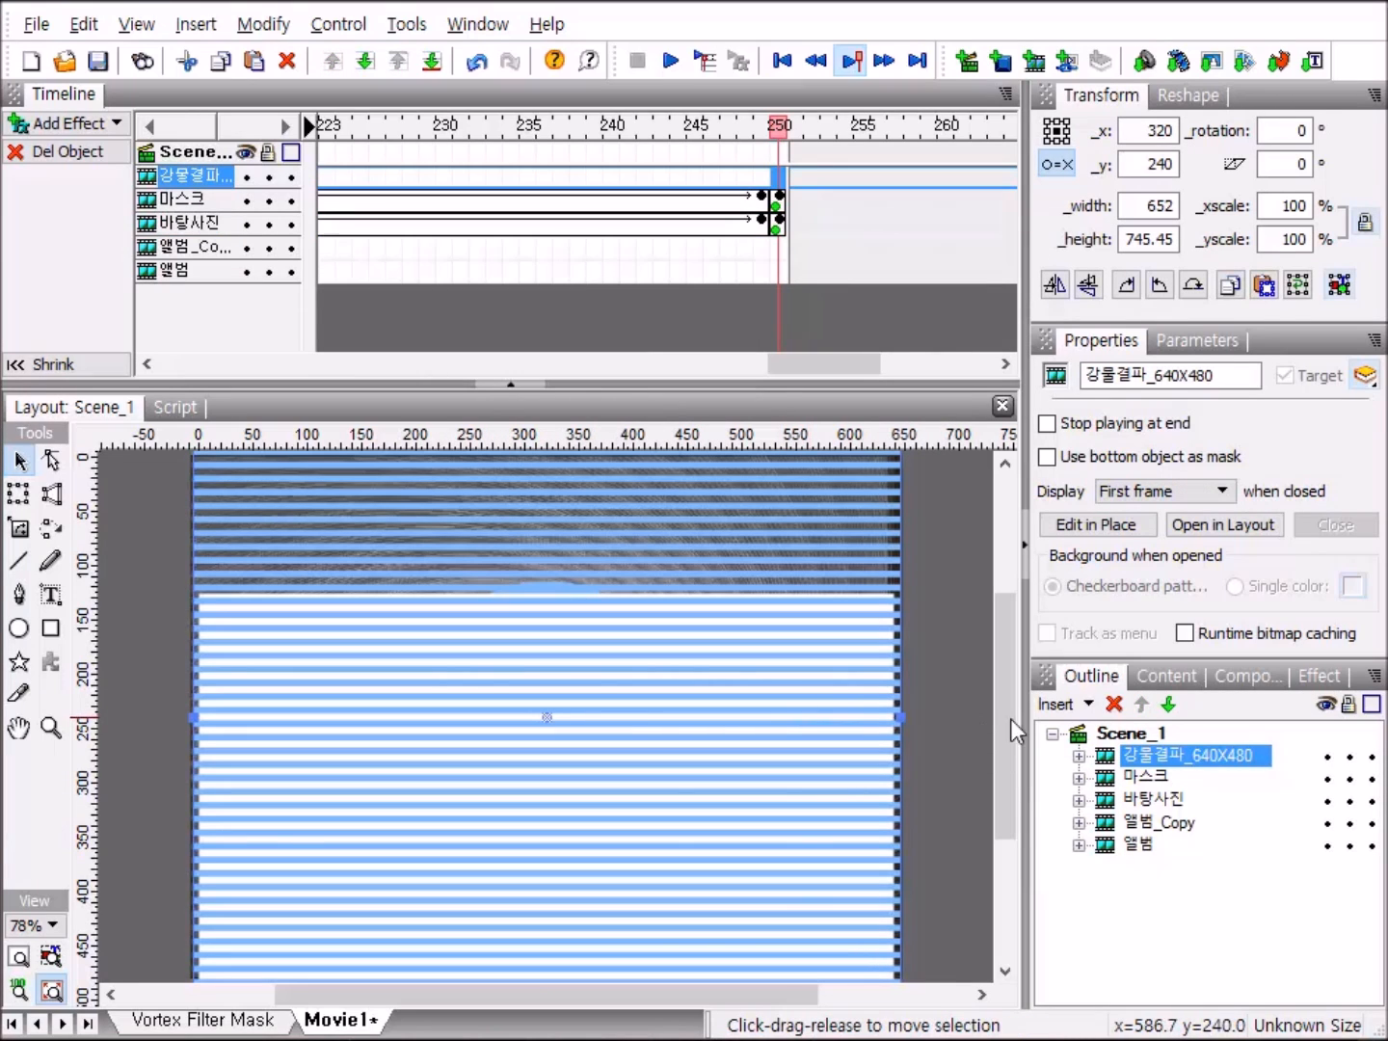
Move the 강물결파_640X480 clip down the stacking order to just beneath 앨범_Copy.
left_click(1174, 707)
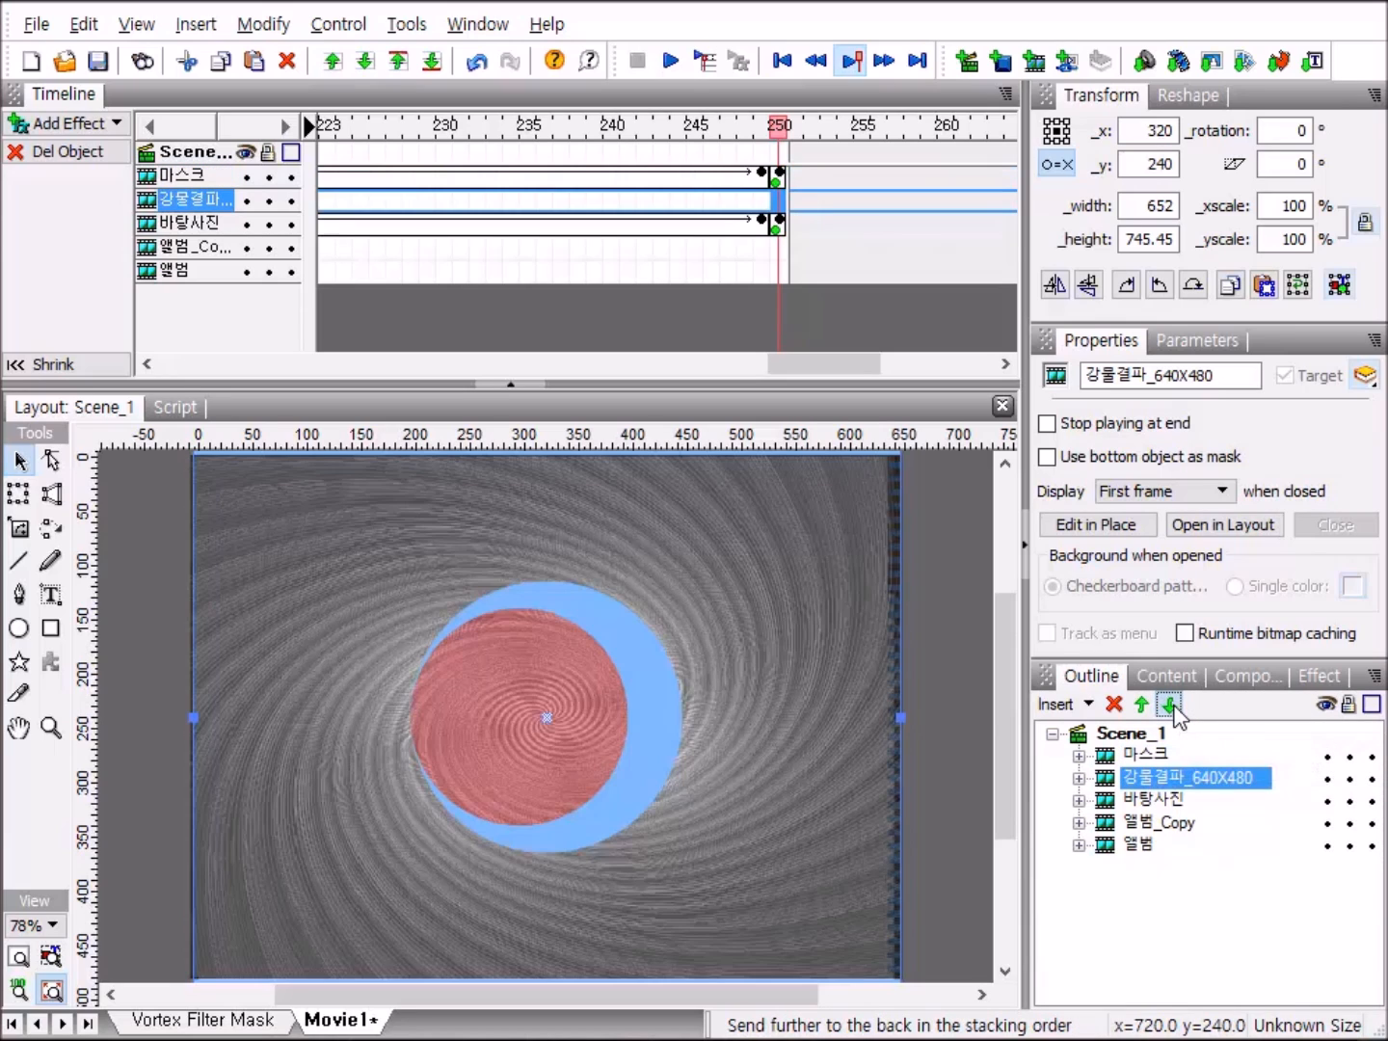
left_click(1169, 707)
left_click(1169, 706)
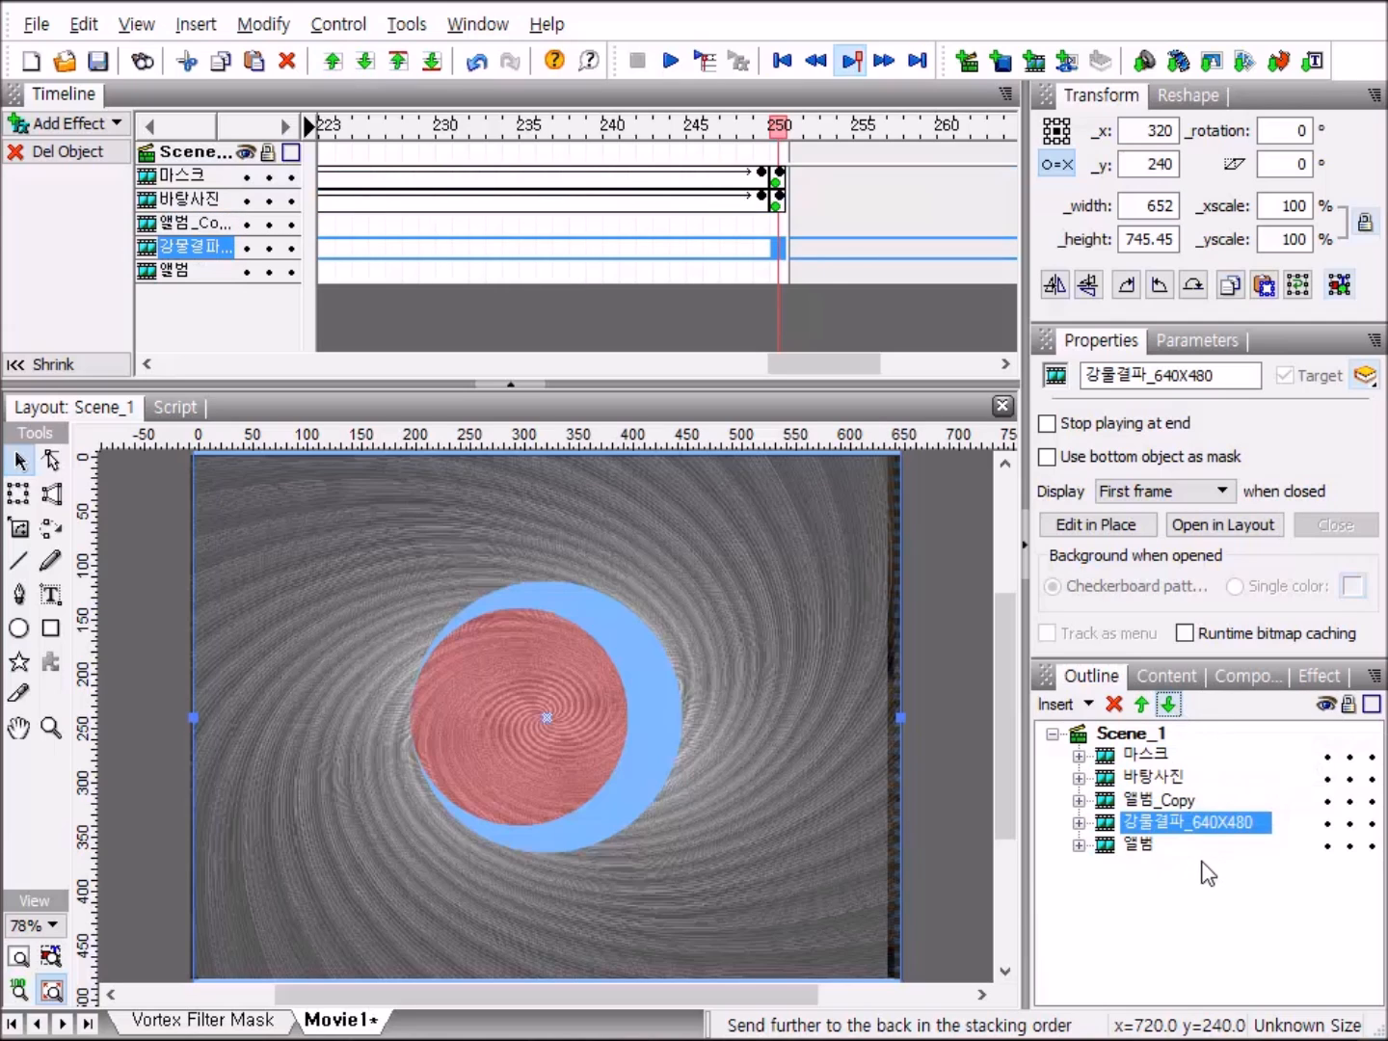
Group the 앨범_Copy and 강물결파_640X480 clips together as one movie clip.
left_click(1156, 802, "ctrl")
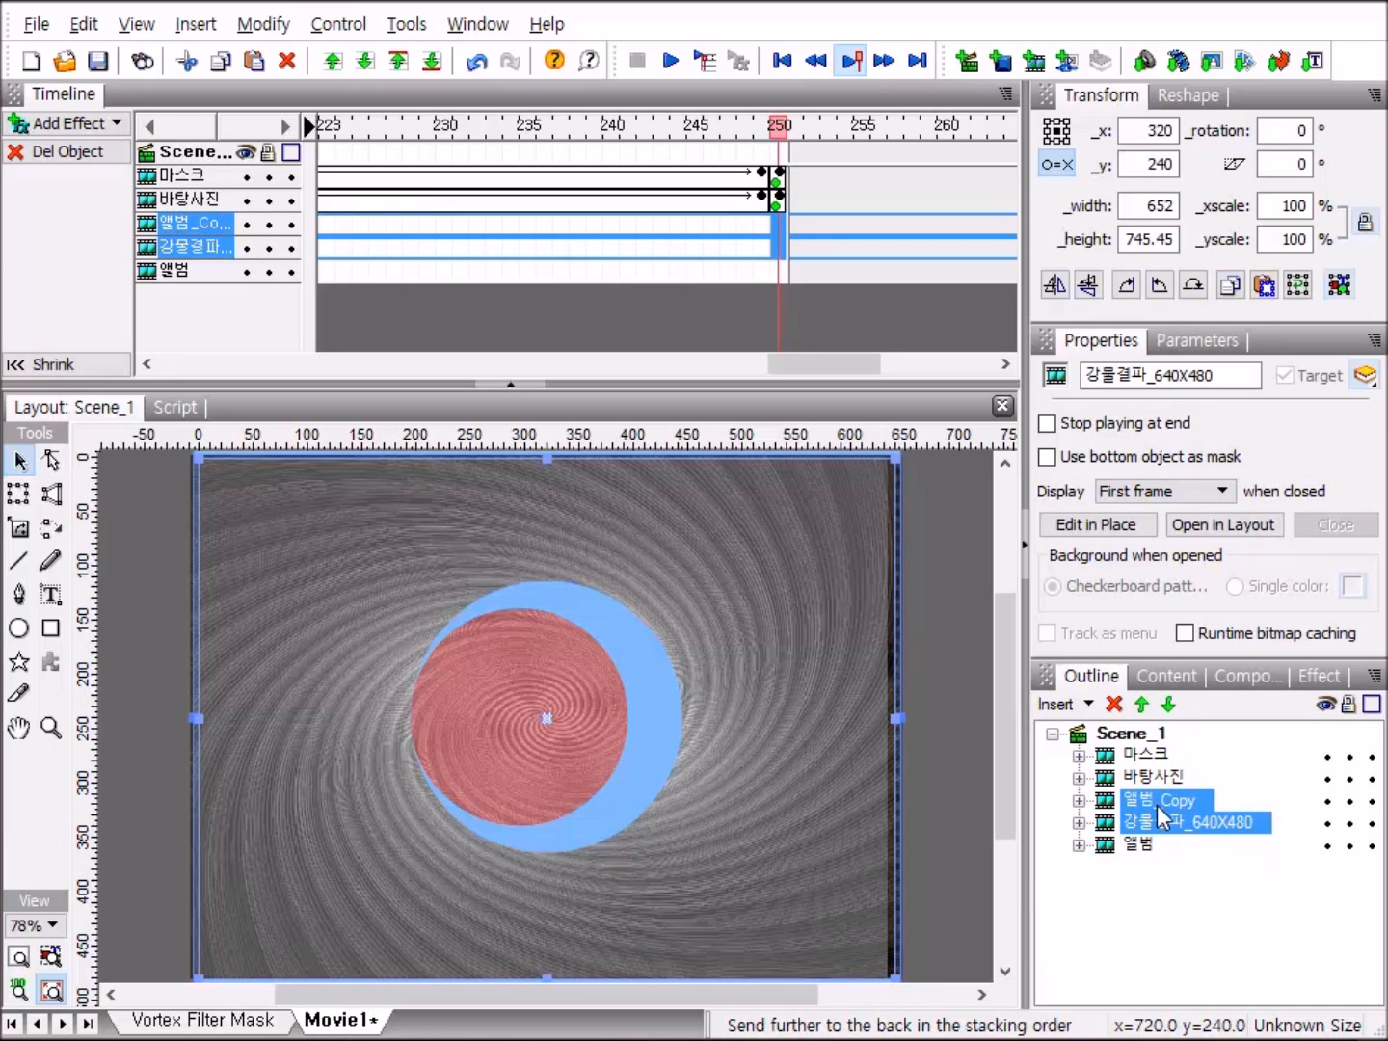
right_click(1156, 805)
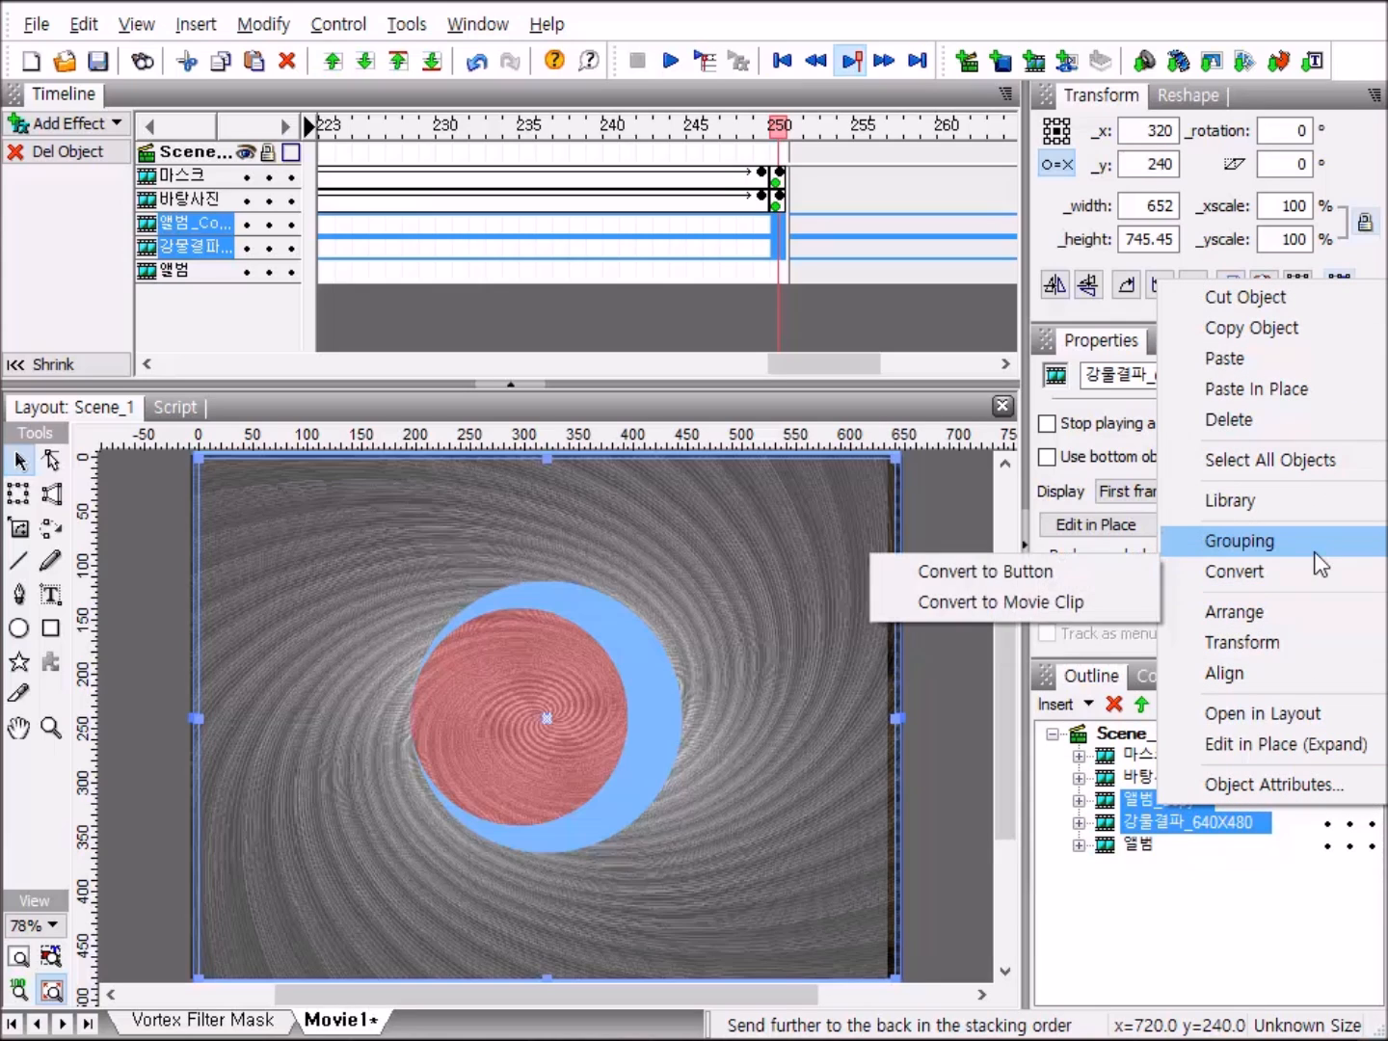
mouse_move(1248, 547)
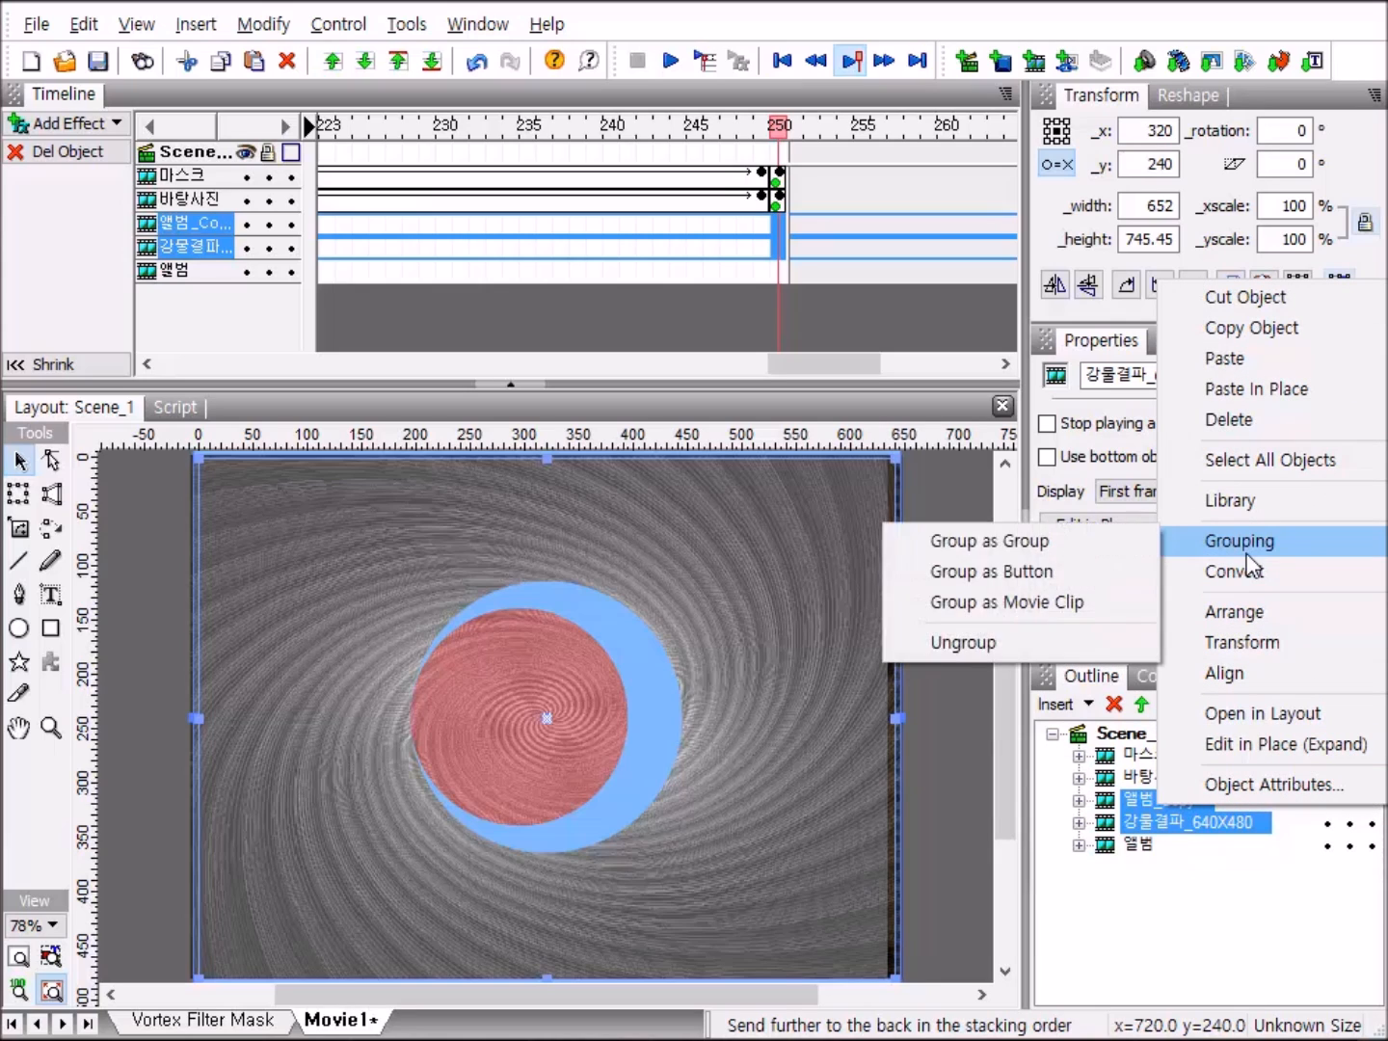
left_click(1115, 602)
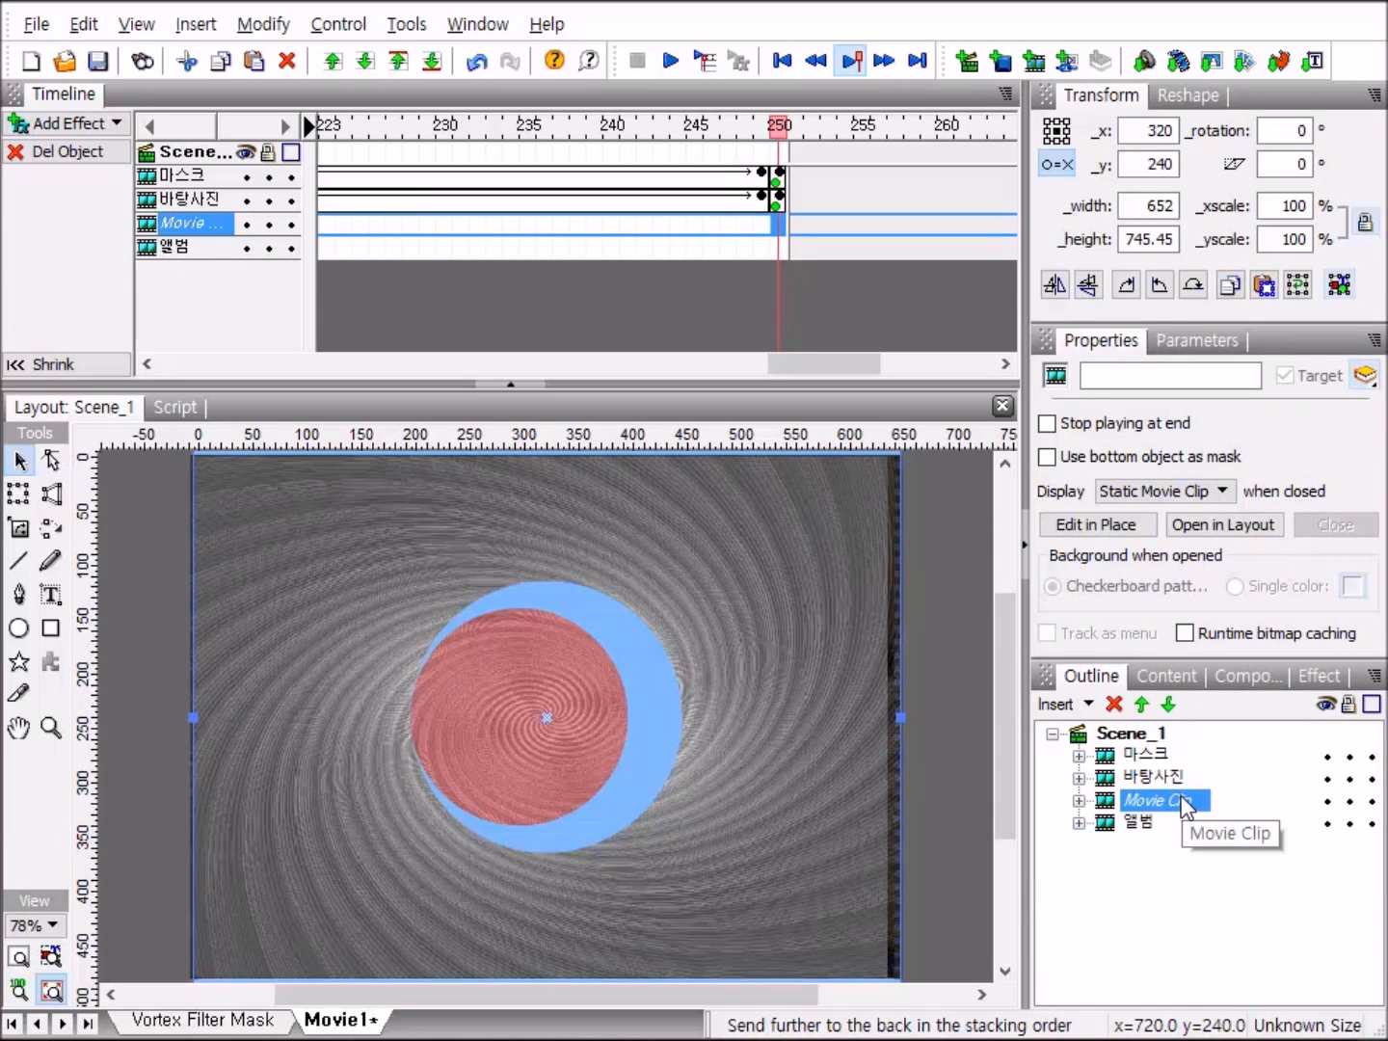
Rename the new grouped movie clip as 아른이.
left_click(1156, 800)
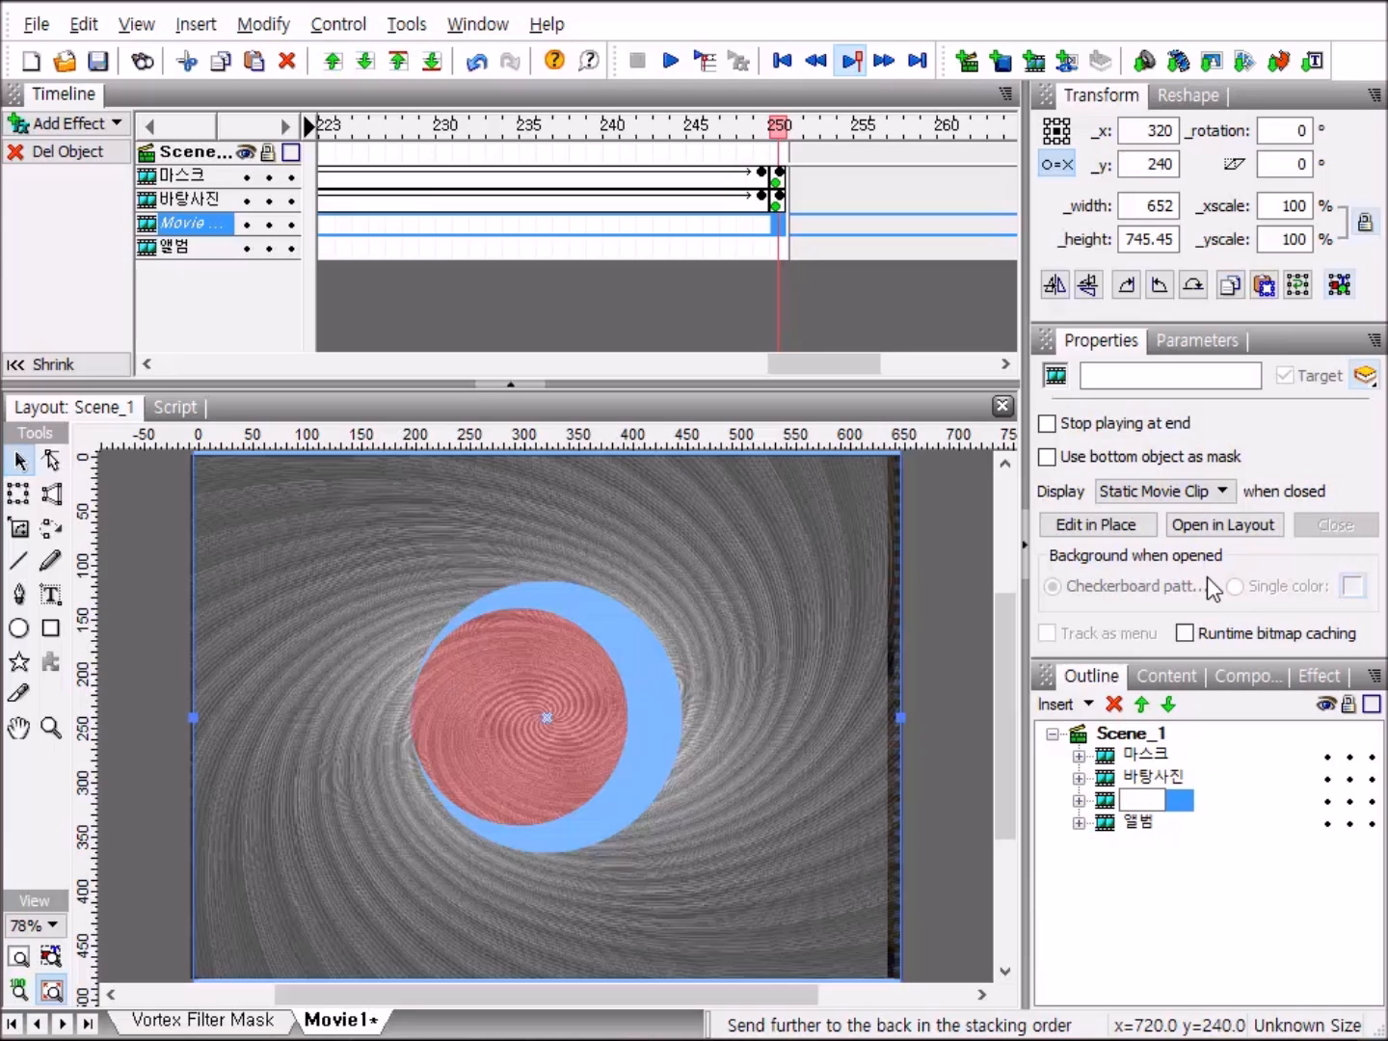
type("앨")
type("름")
type("이")
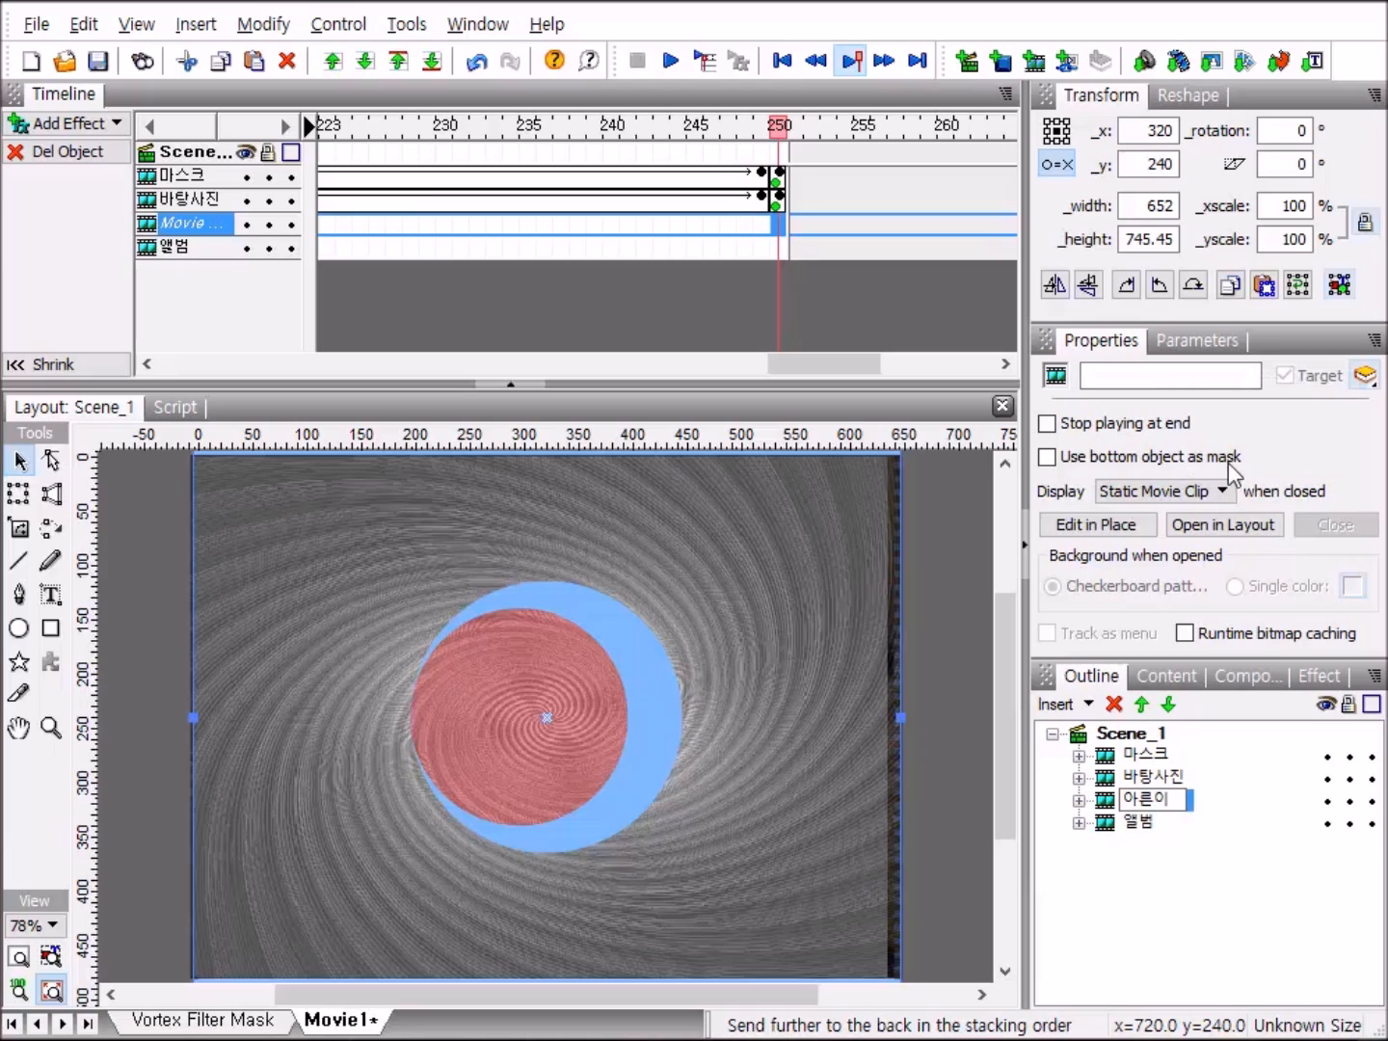
Make the 아른이 clip use its bottom object as mask and preview the movie.
left_click(1048, 456)
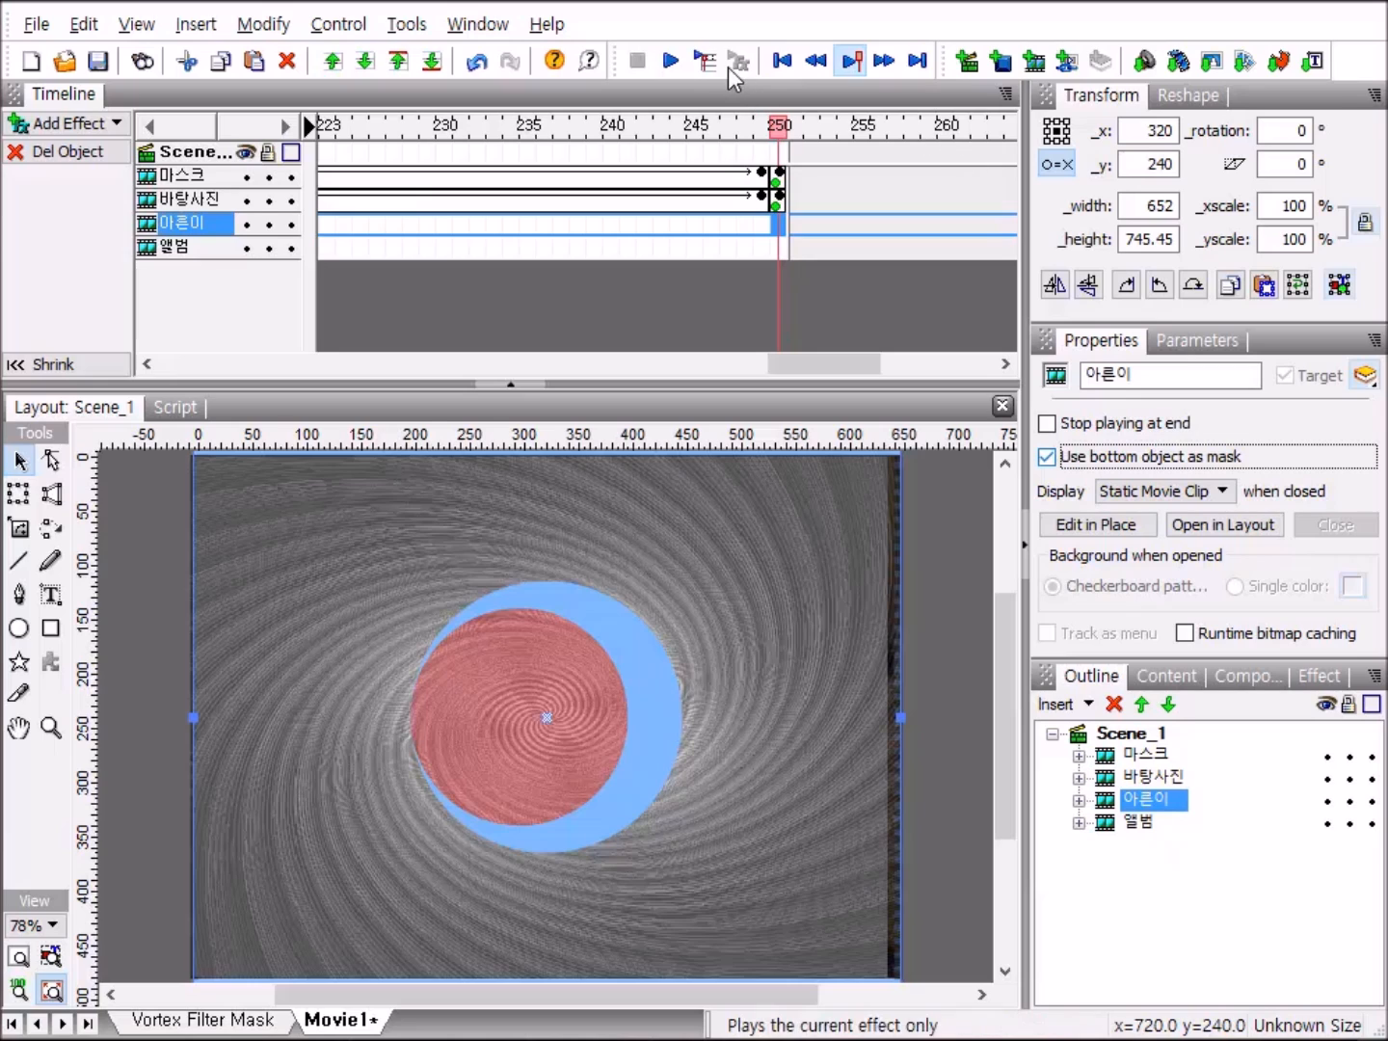
left_click(672, 61)
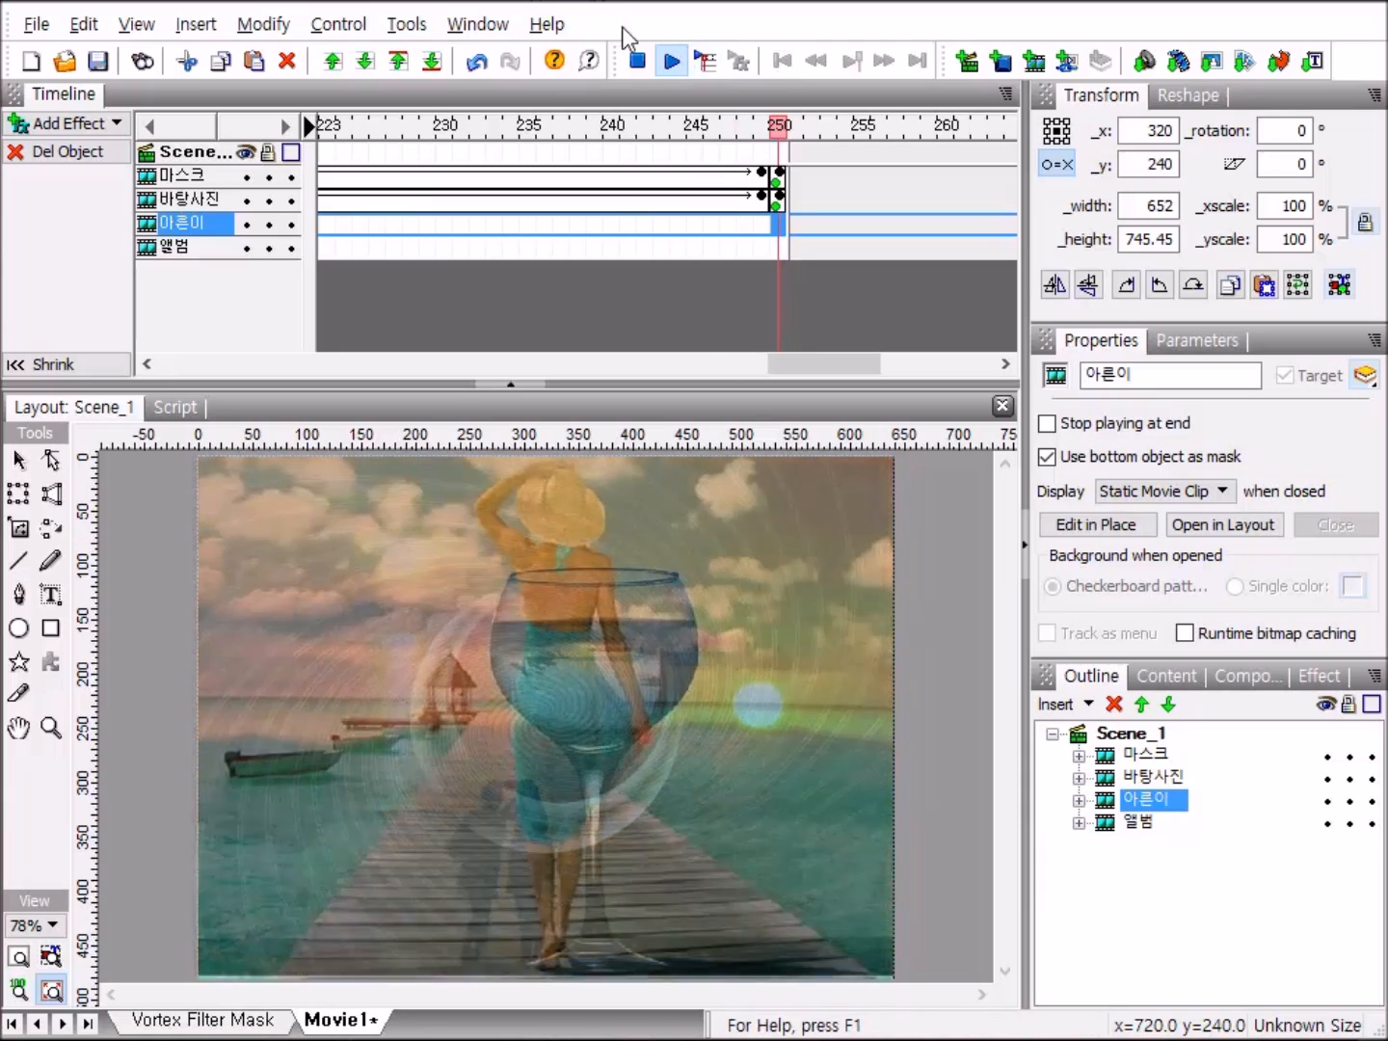
left_click(637, 61)
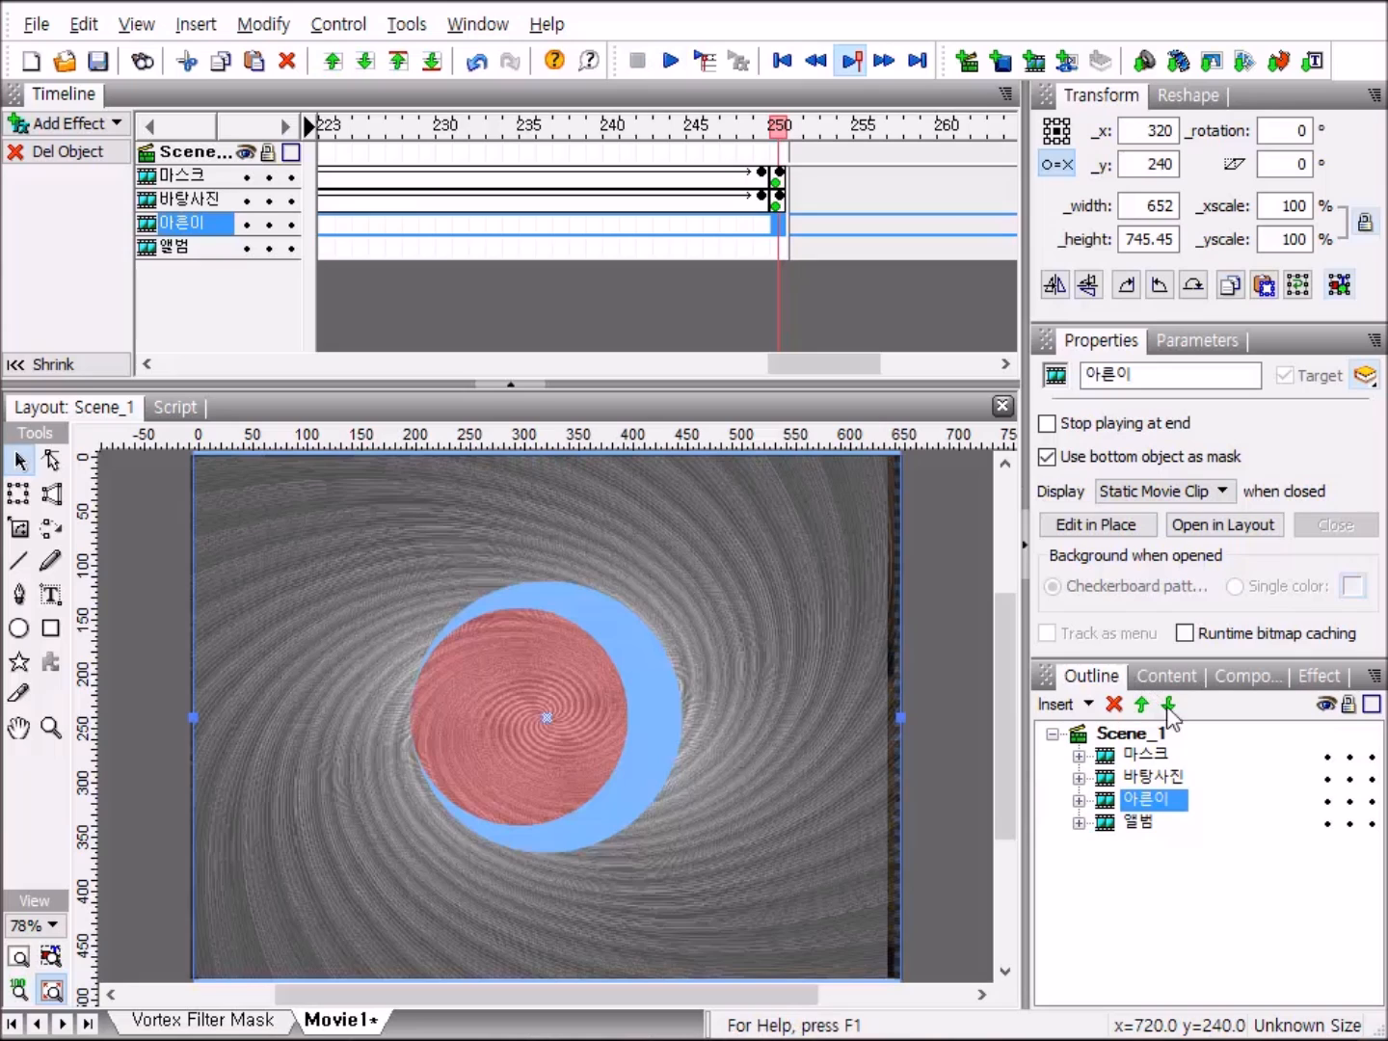
Expand the 바탕사진 clip and replace the fill image of its 1.JPG shape with 11.JPG.
left_click(1116, 784)
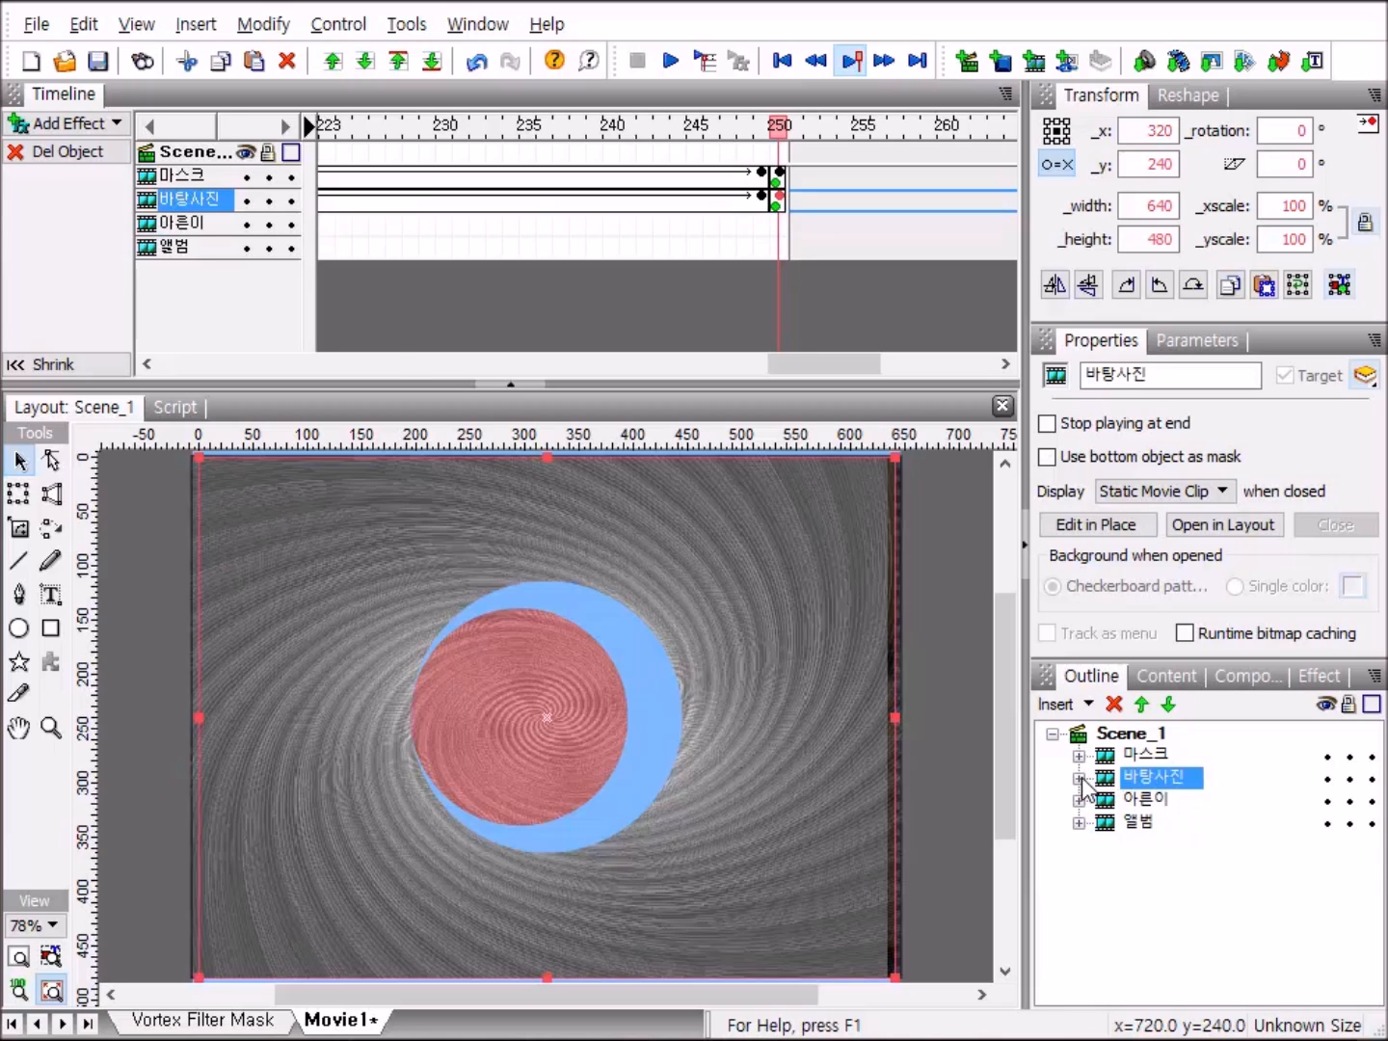
left_click(1080, 778)
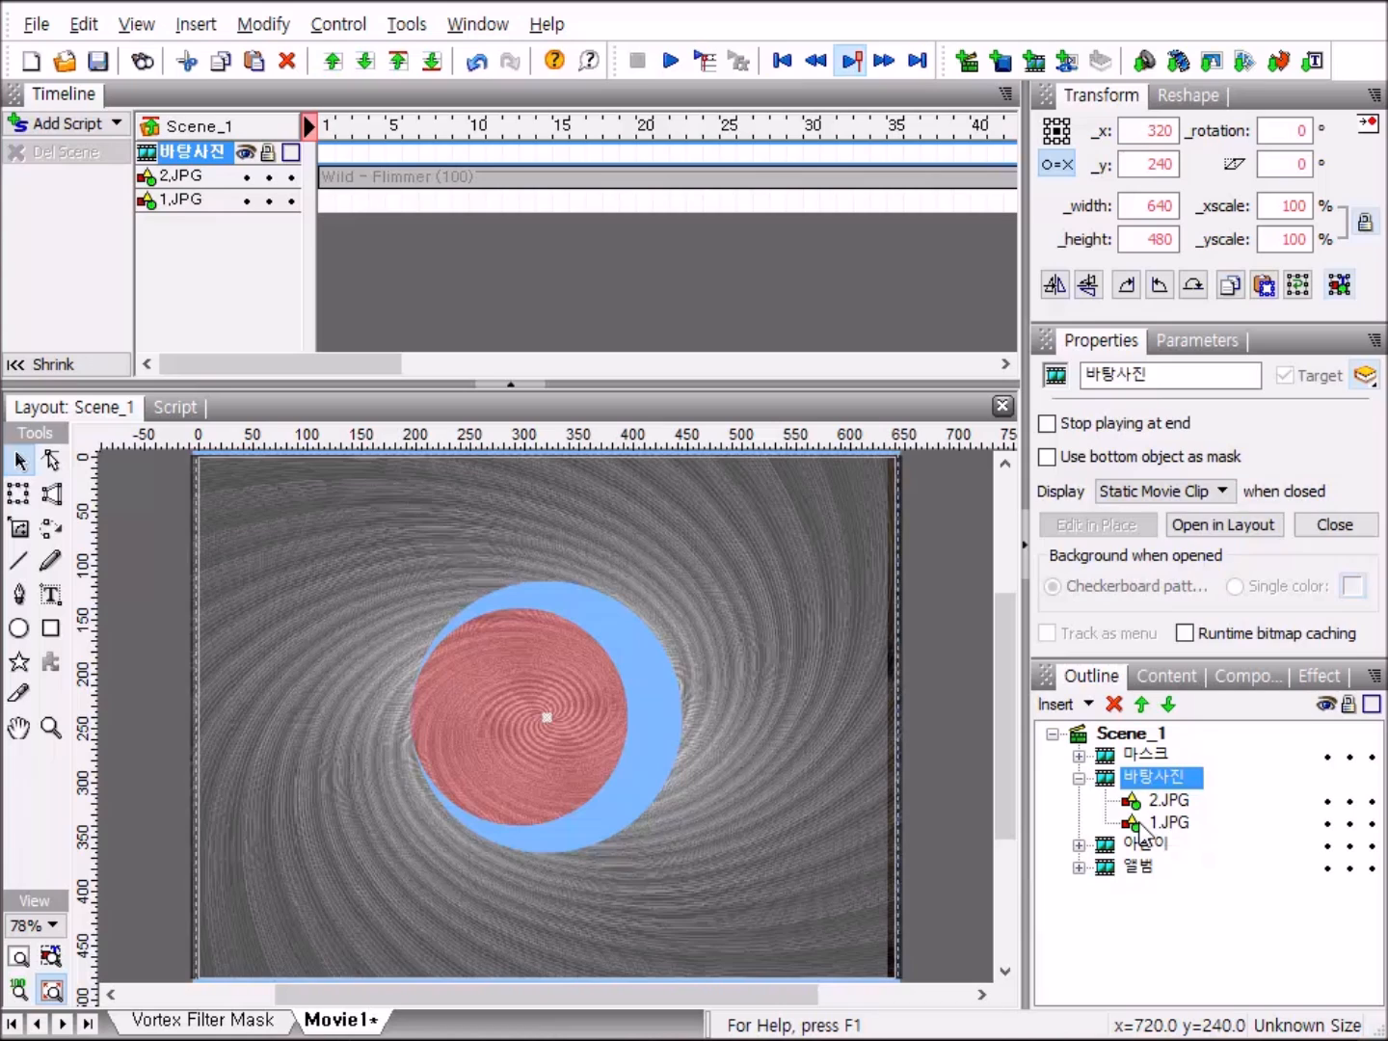
left_click(1138, 821)
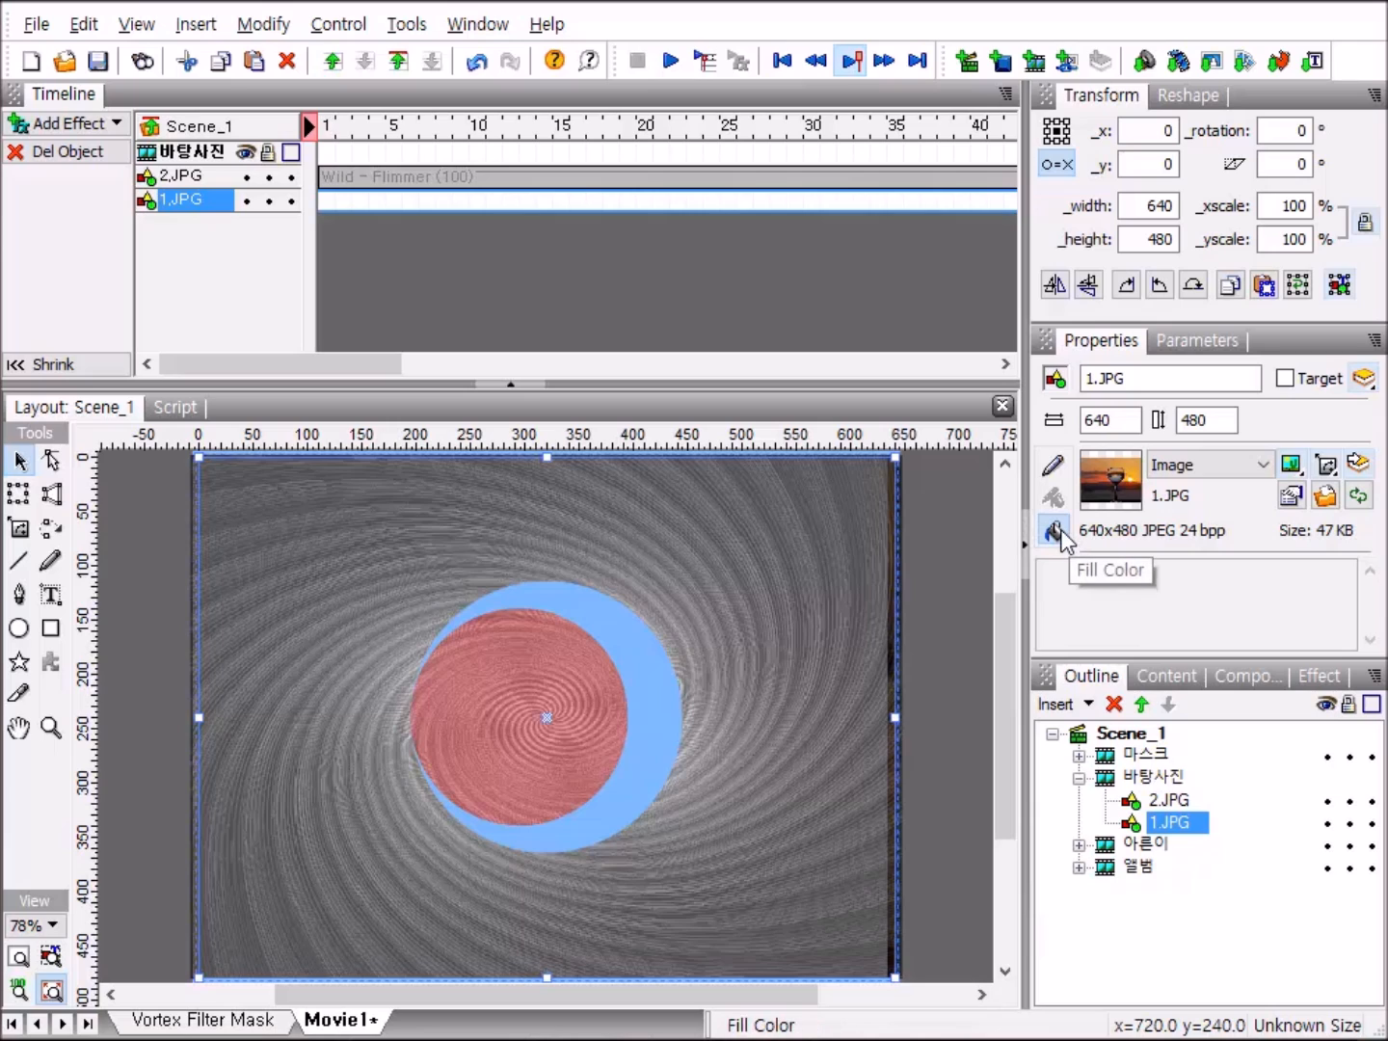
left_click(1326, 499)
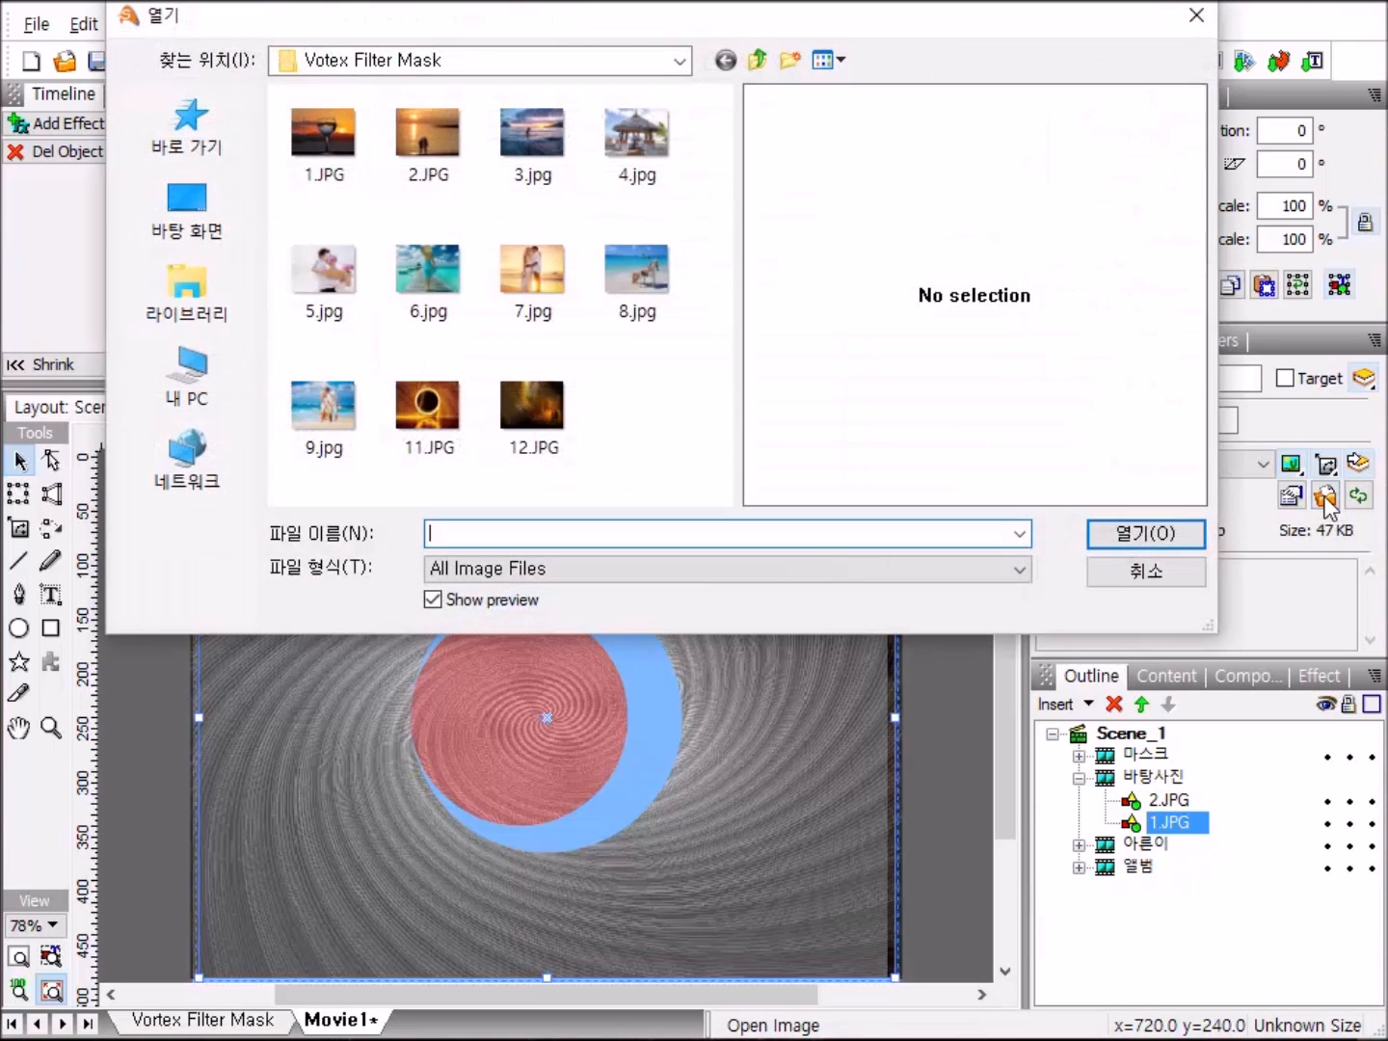
left_click(429, 417)
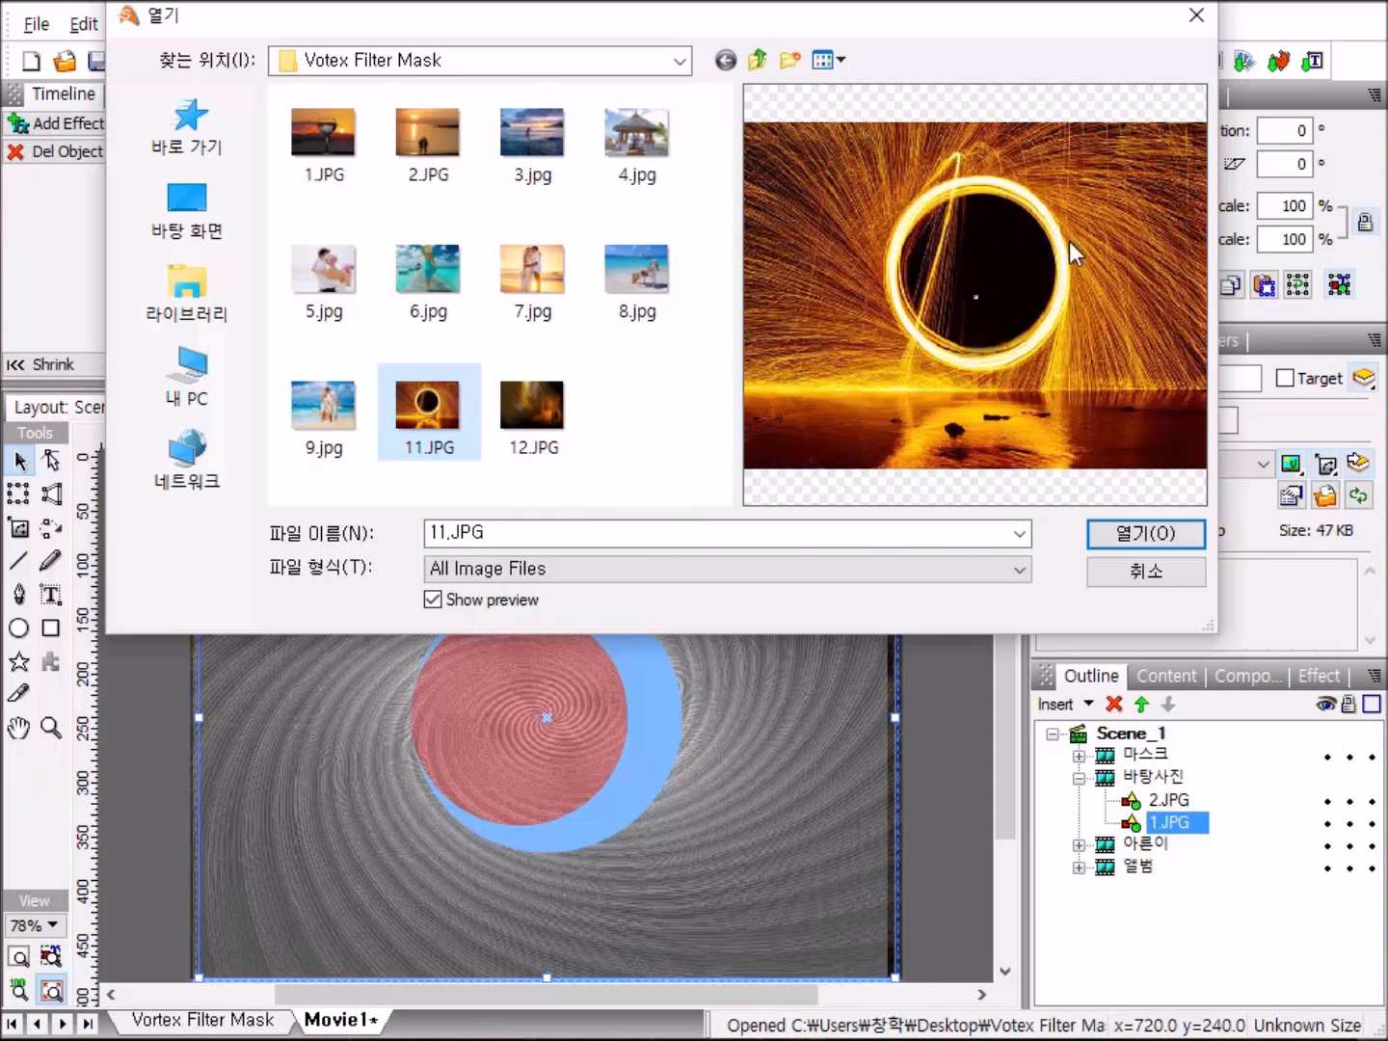
left_click(1155, 542)
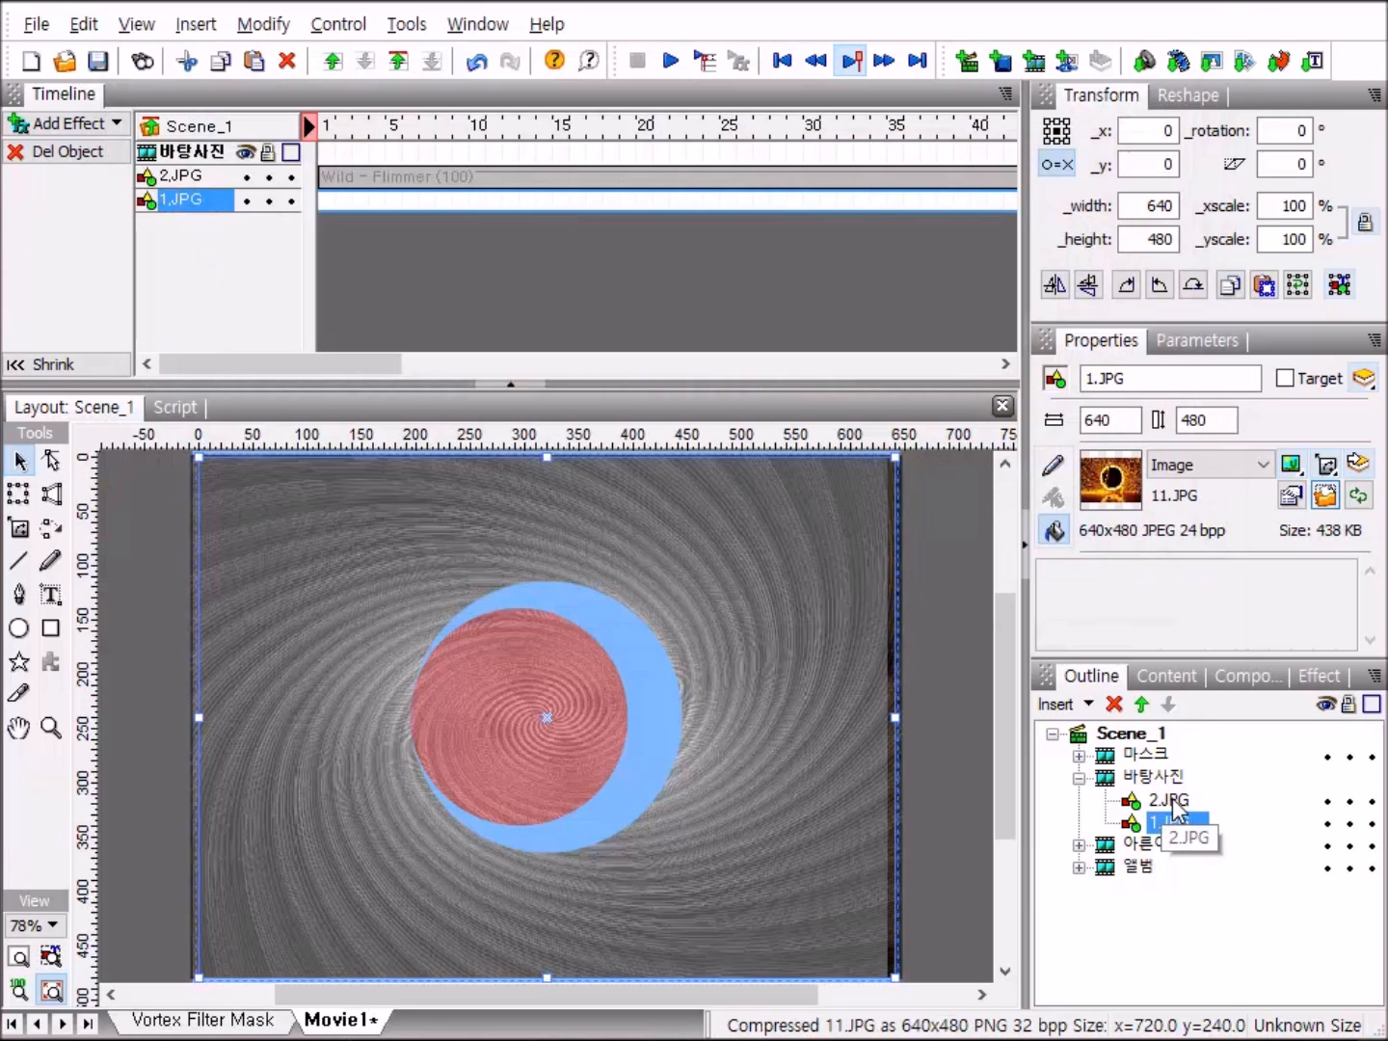
Replace the fill image of the 2.JPG shape with 12.JPG, collapse 바탕사진, and preview the movie.
left_click(1170, 801)
left_click(1325, 495)
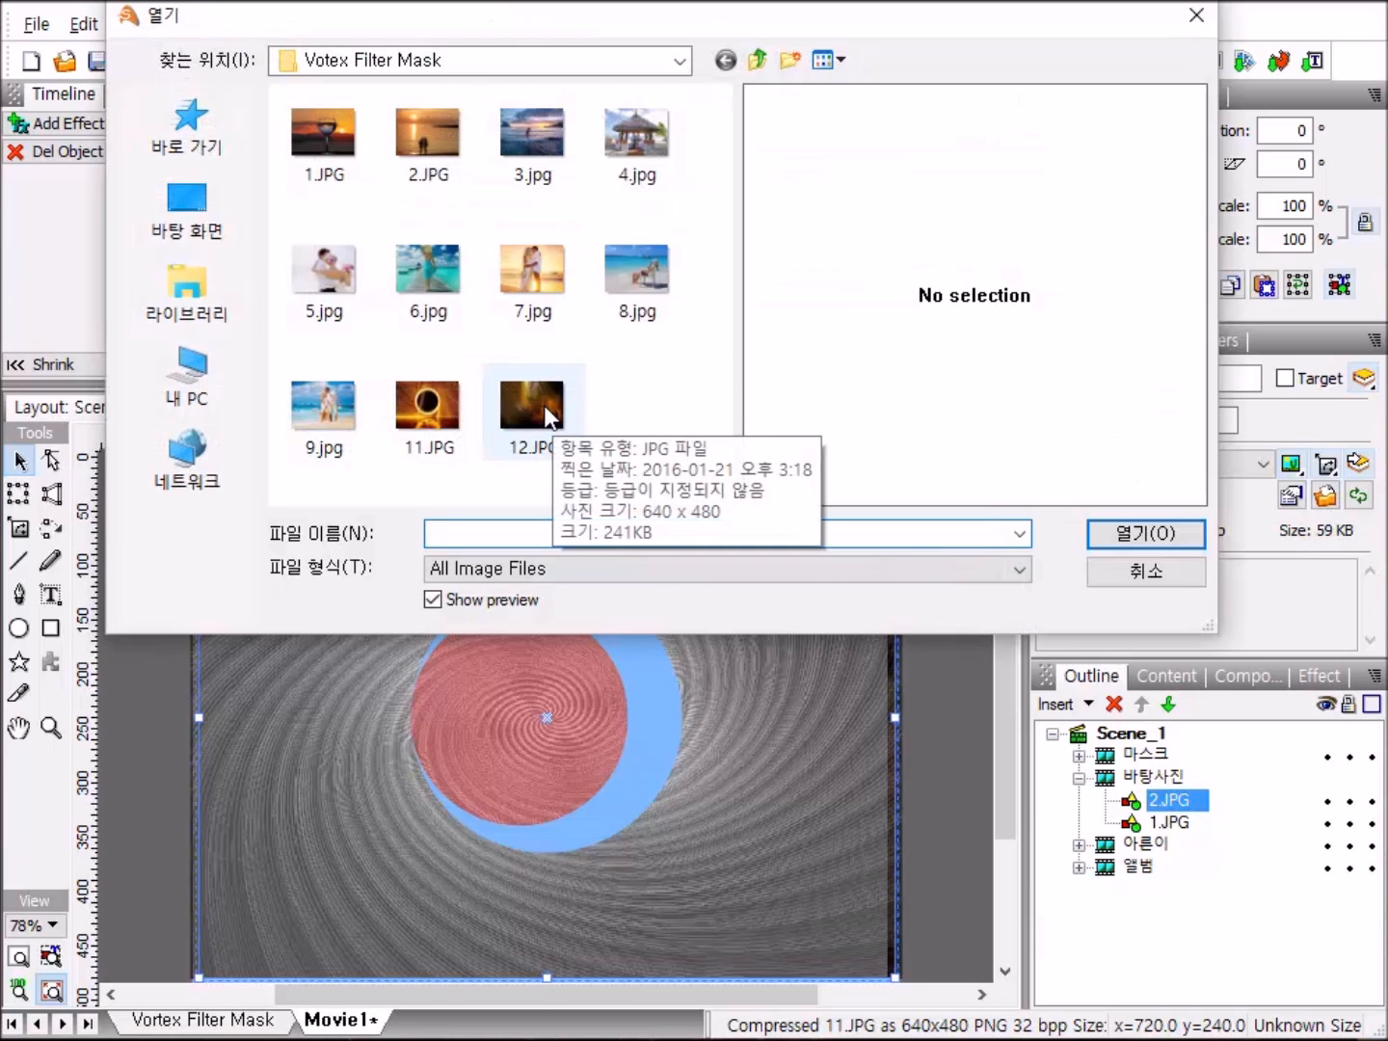
double_click(533, 414)
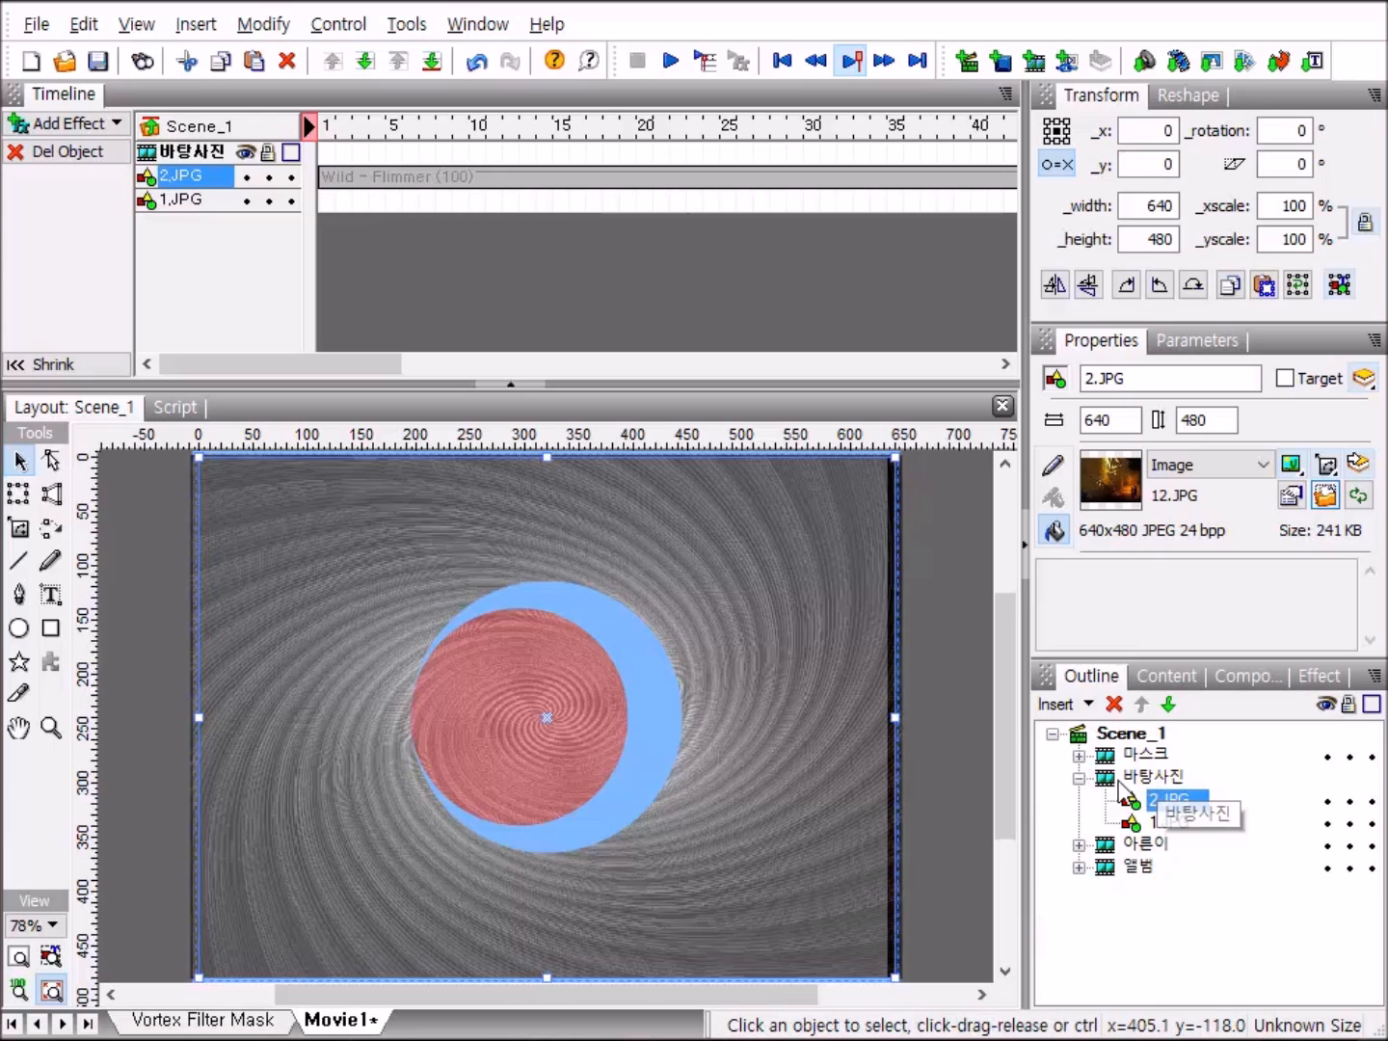
left_click(1079, 779)
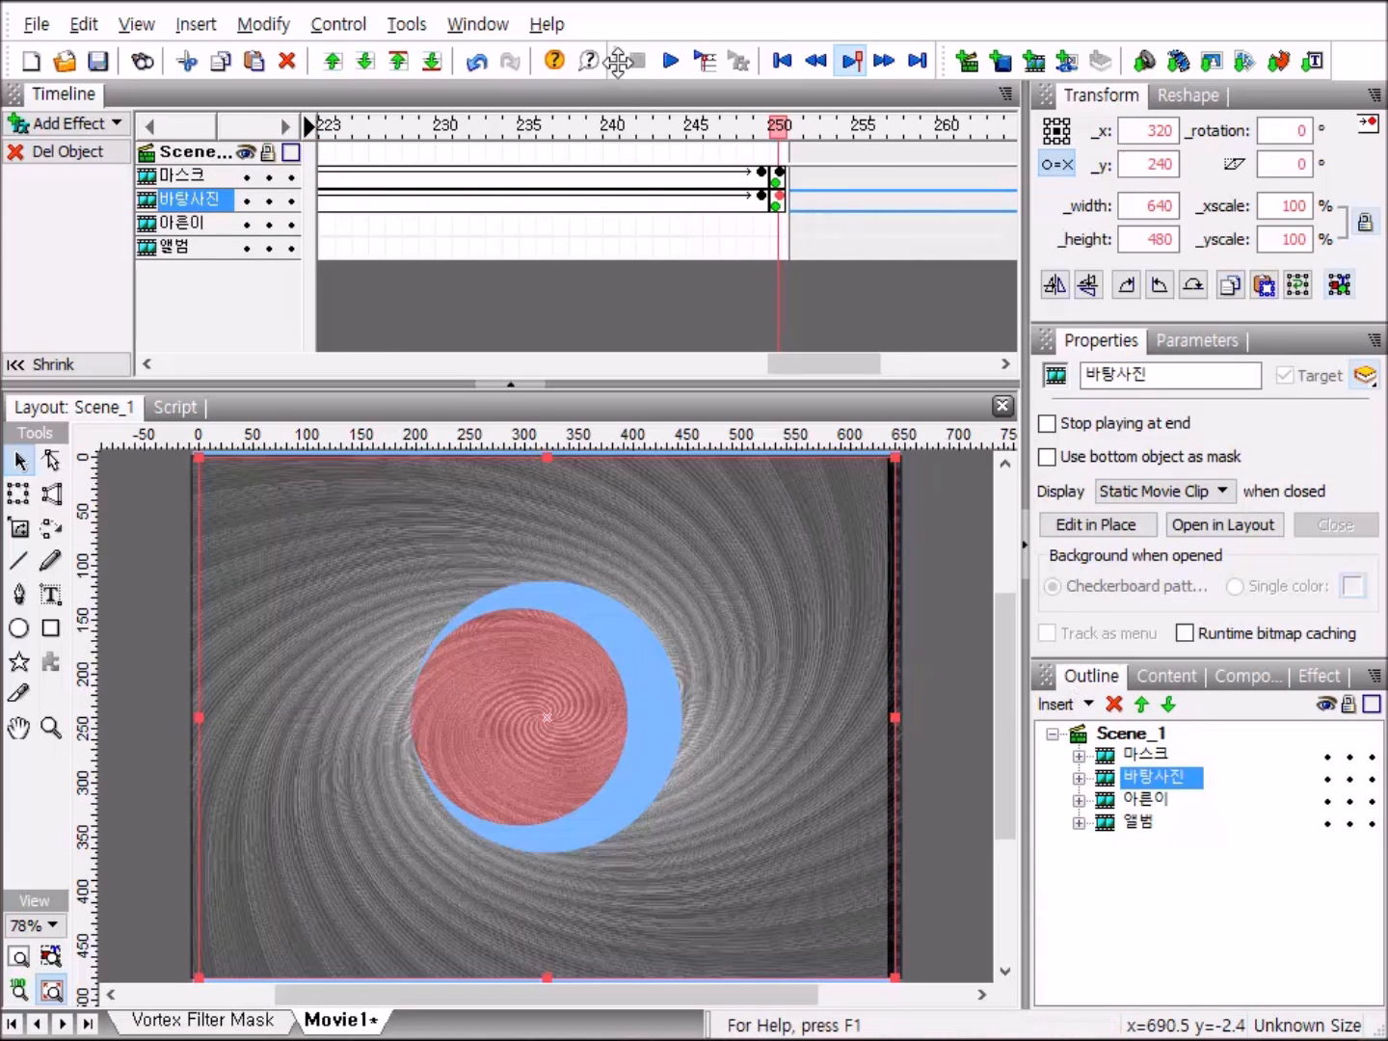
left_click(670, 61)
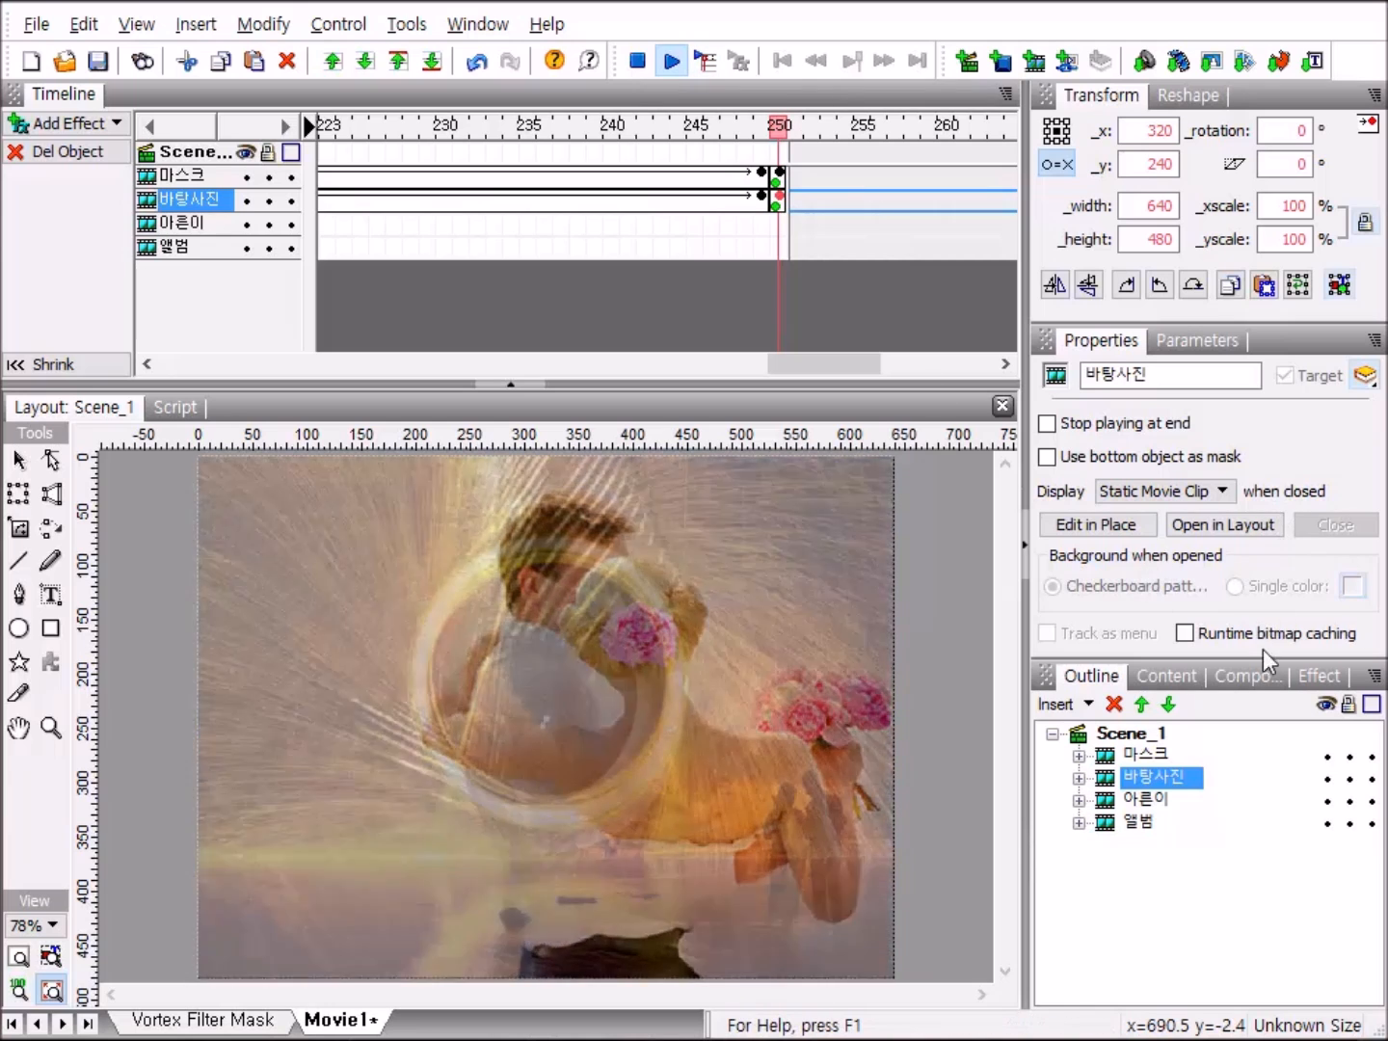
left_click(638, 64)
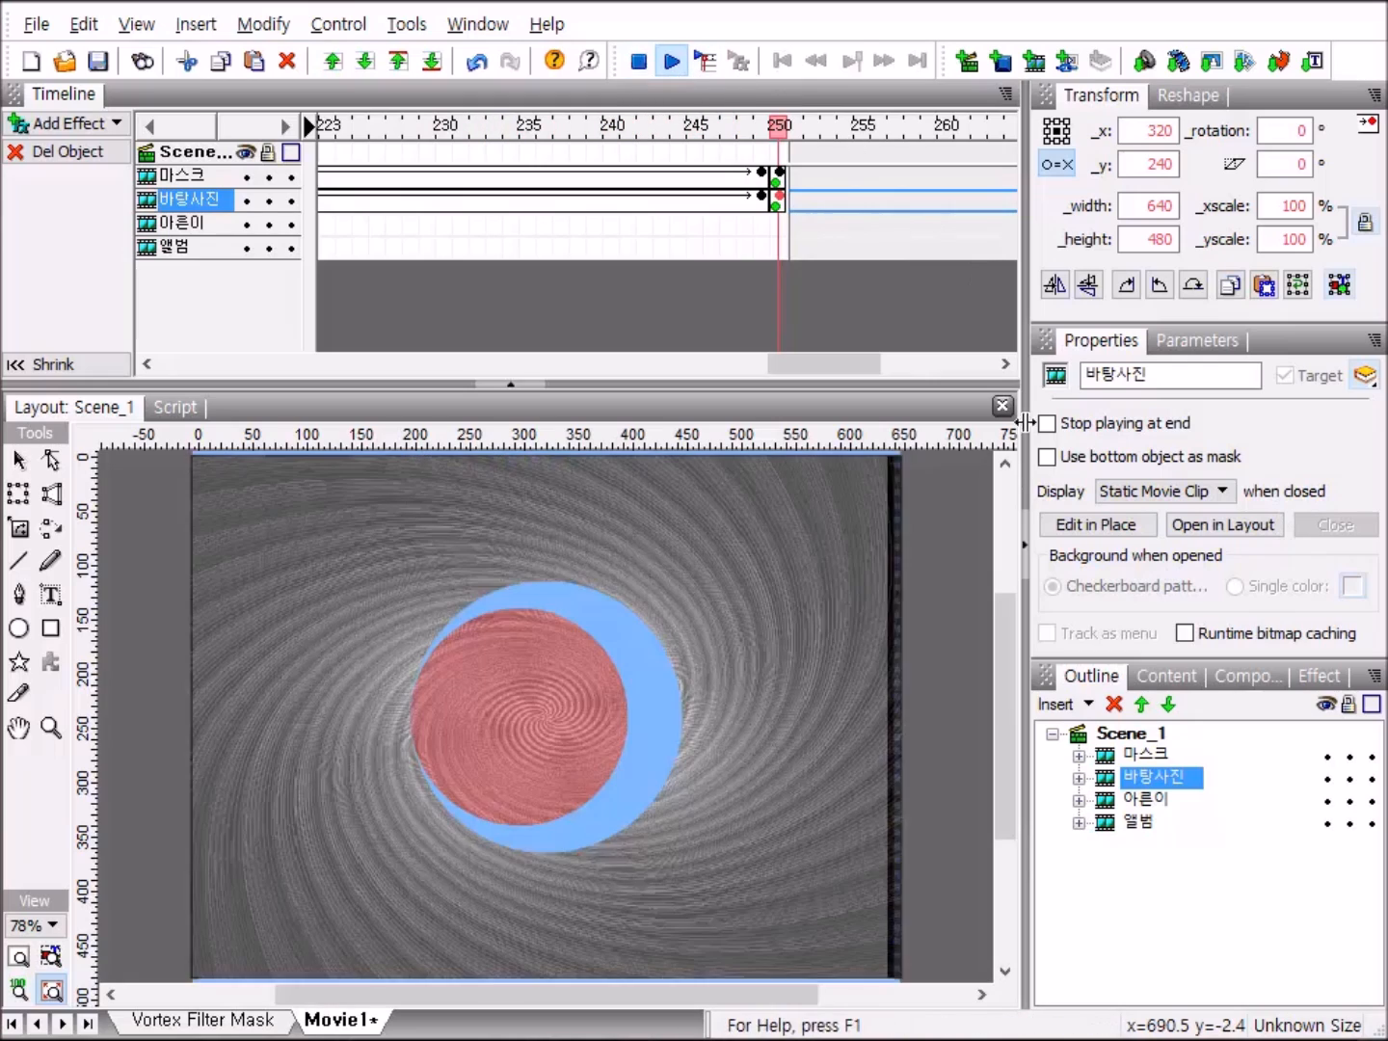
Expand the 바탕사진 clip and set the fill image of its 1.JPG shape back to the 1.JPG file.
double_click(1132, 783)
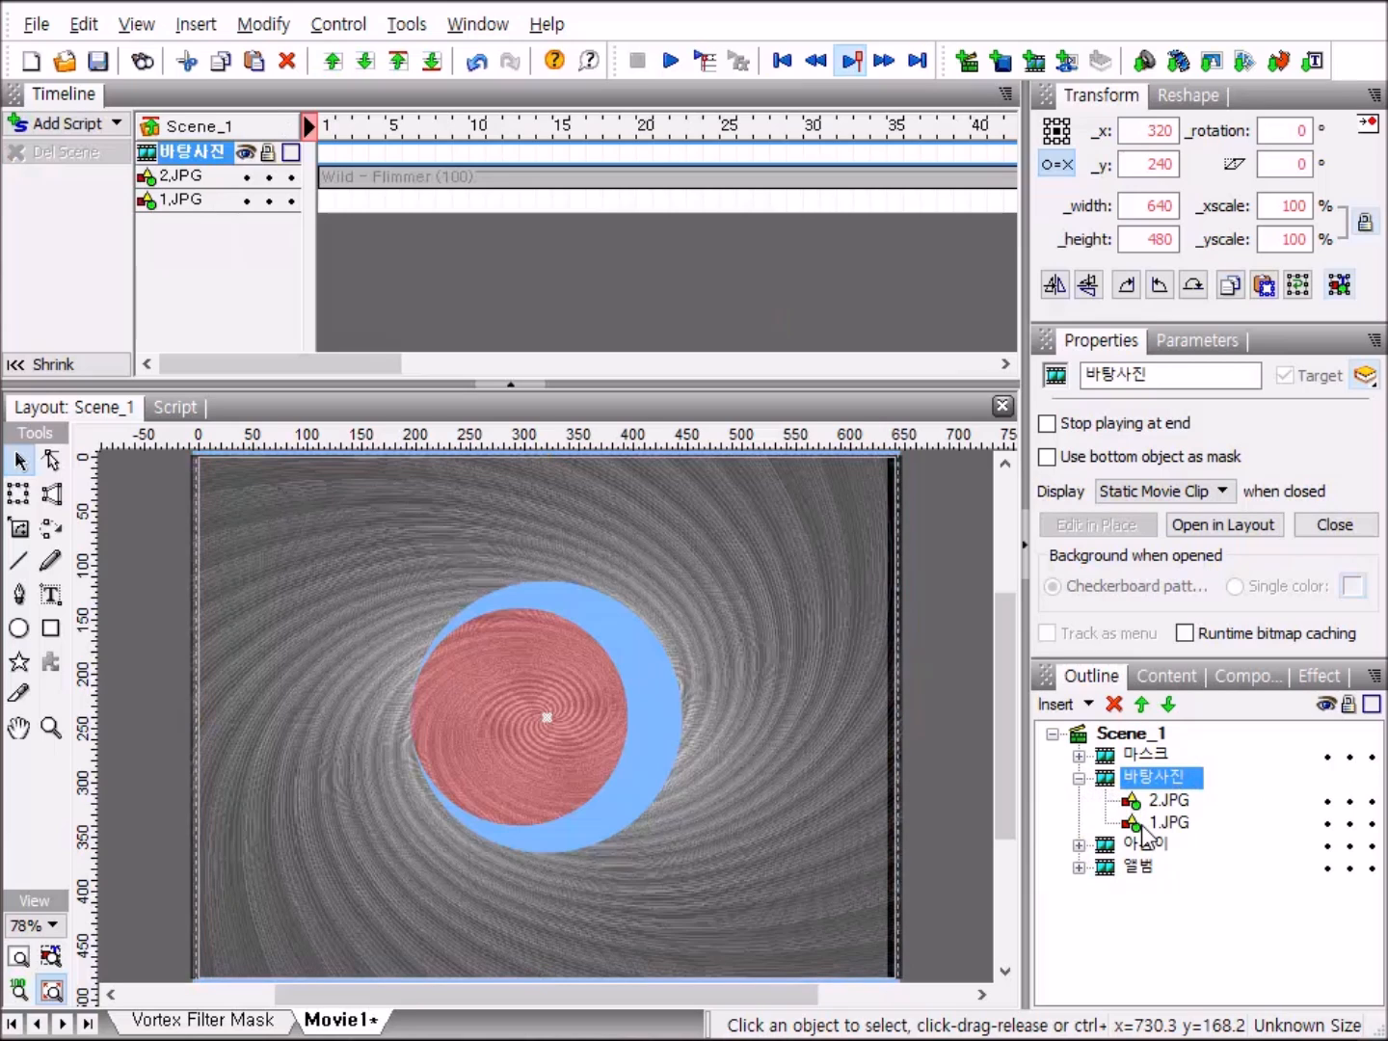
left_click(1141, 824)
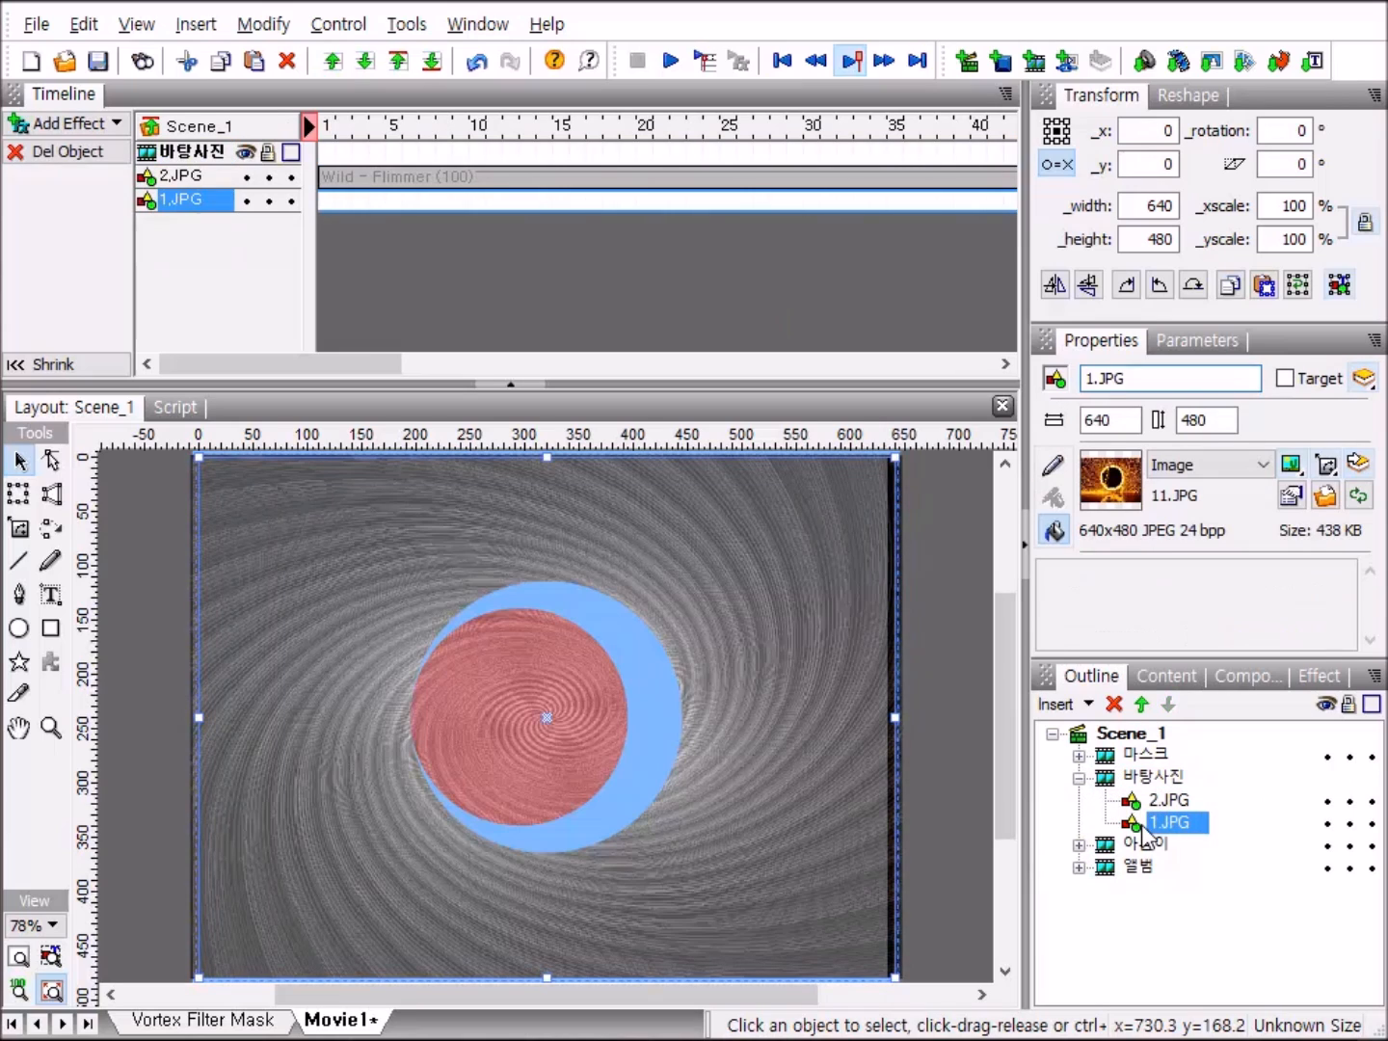
left_click(1326, 495)
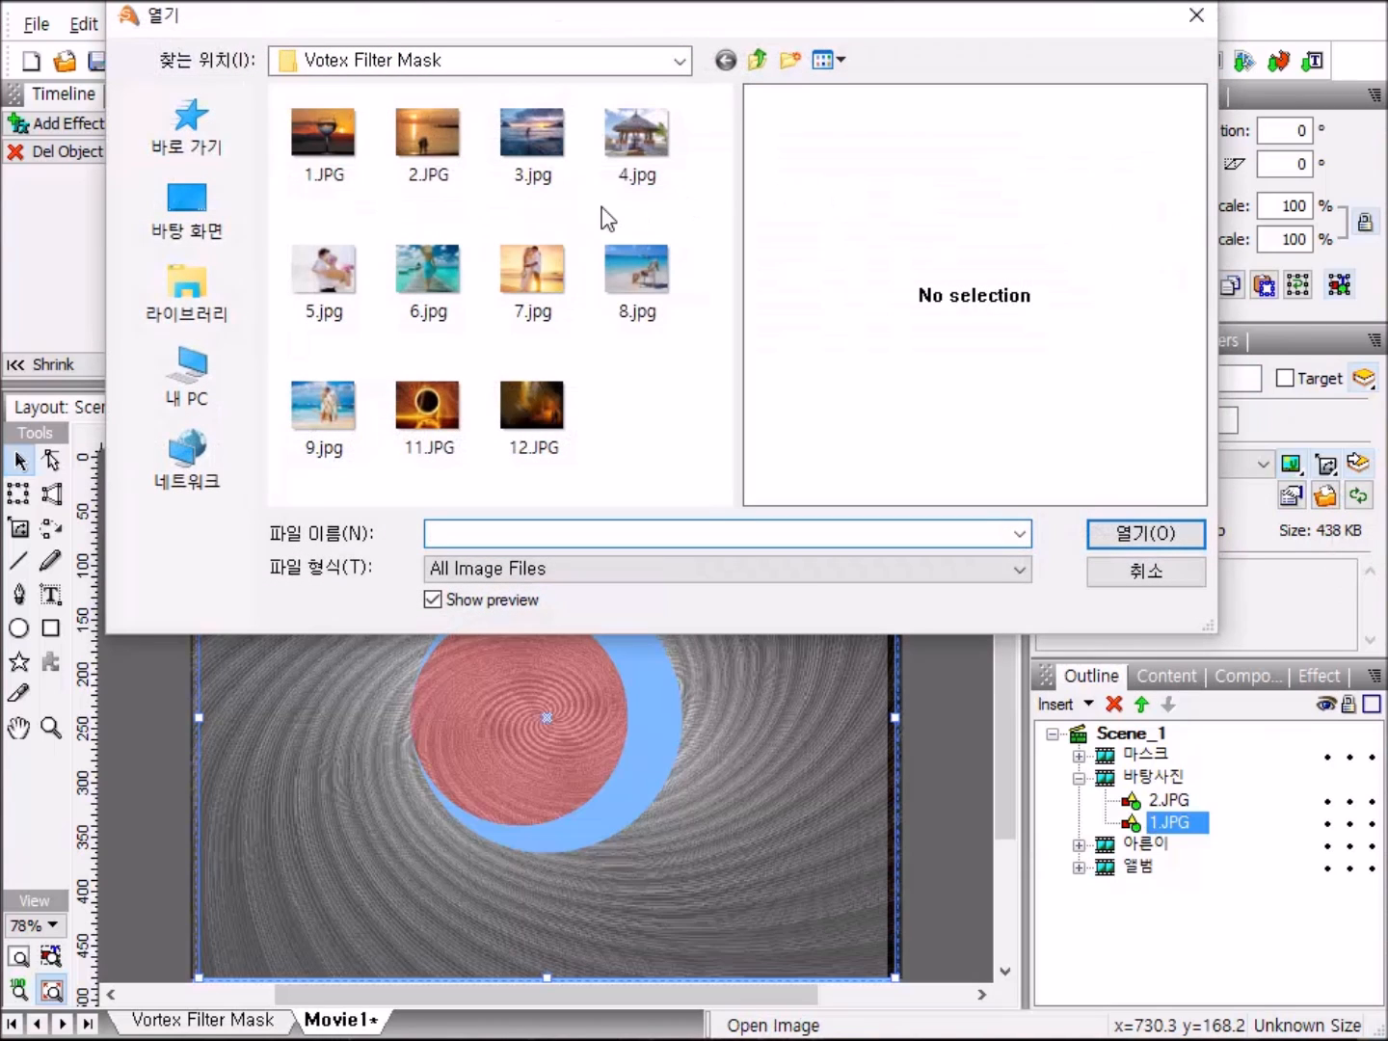
double_click(339, 141)
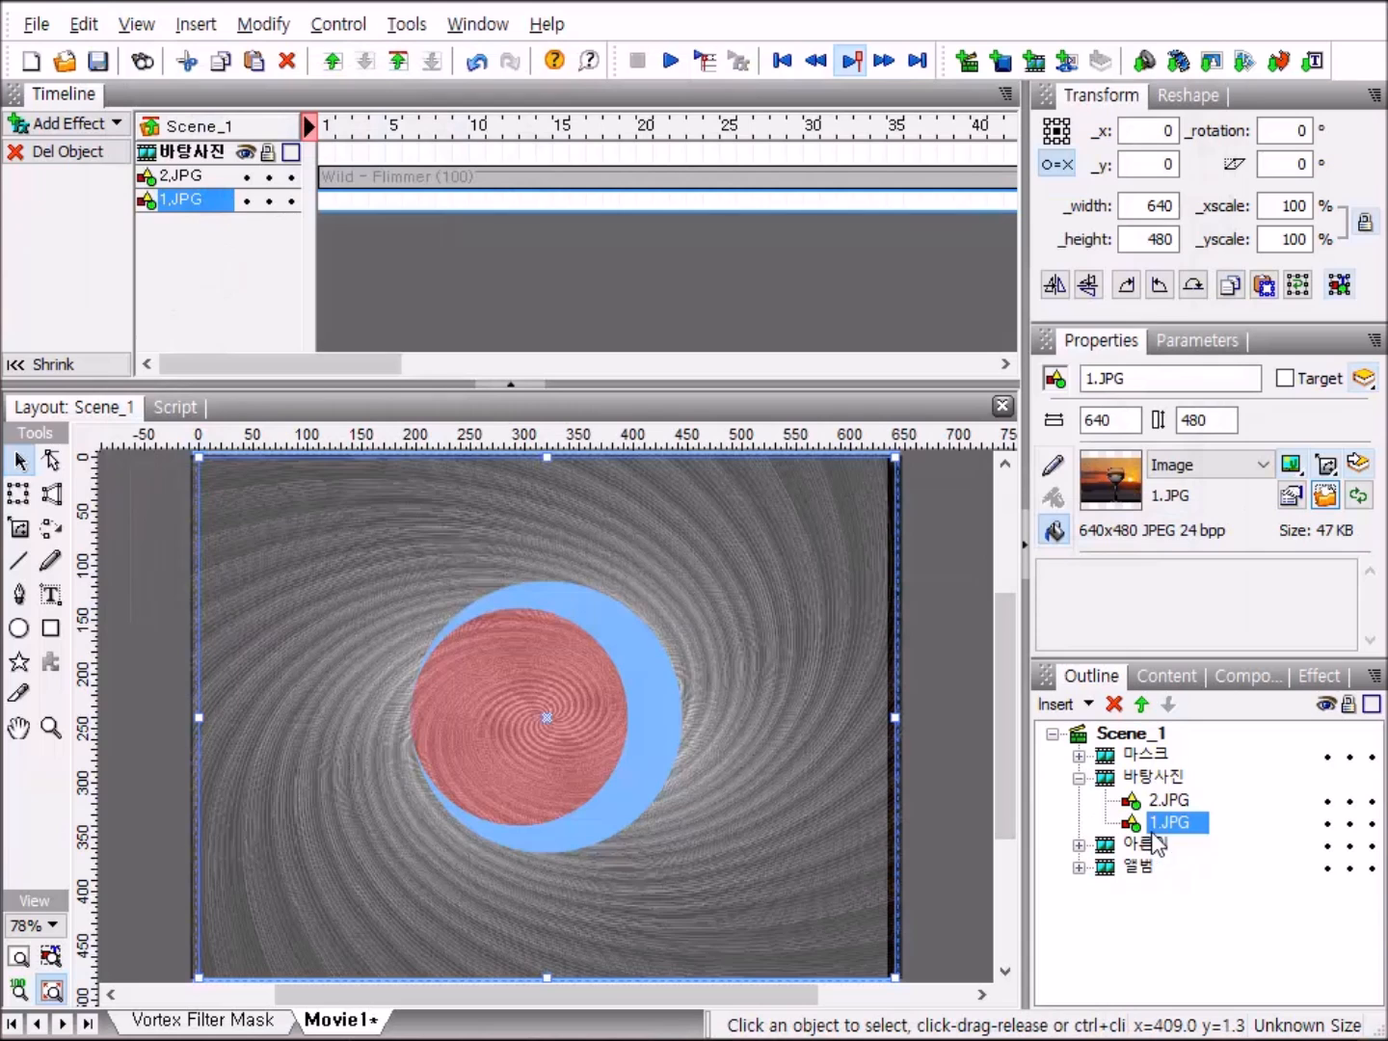
Set the fill image of the 2.JPG shape back to the 2.JPG file, collapse 바탕사진, and preview the movie.
left_click(1155, 799)
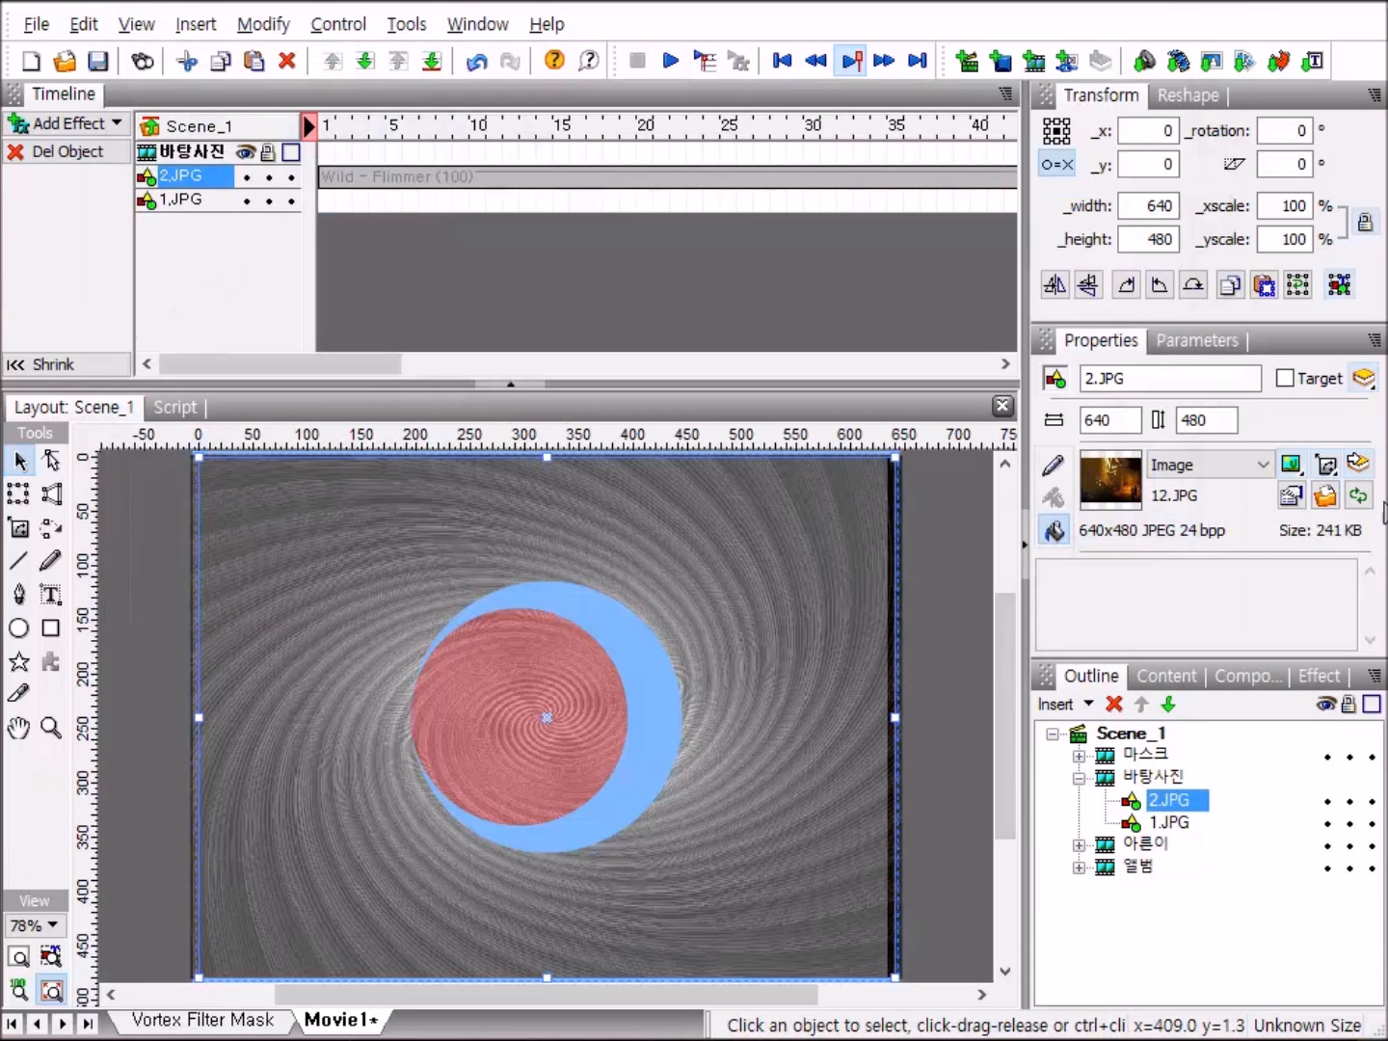
left_click(1326, 495)
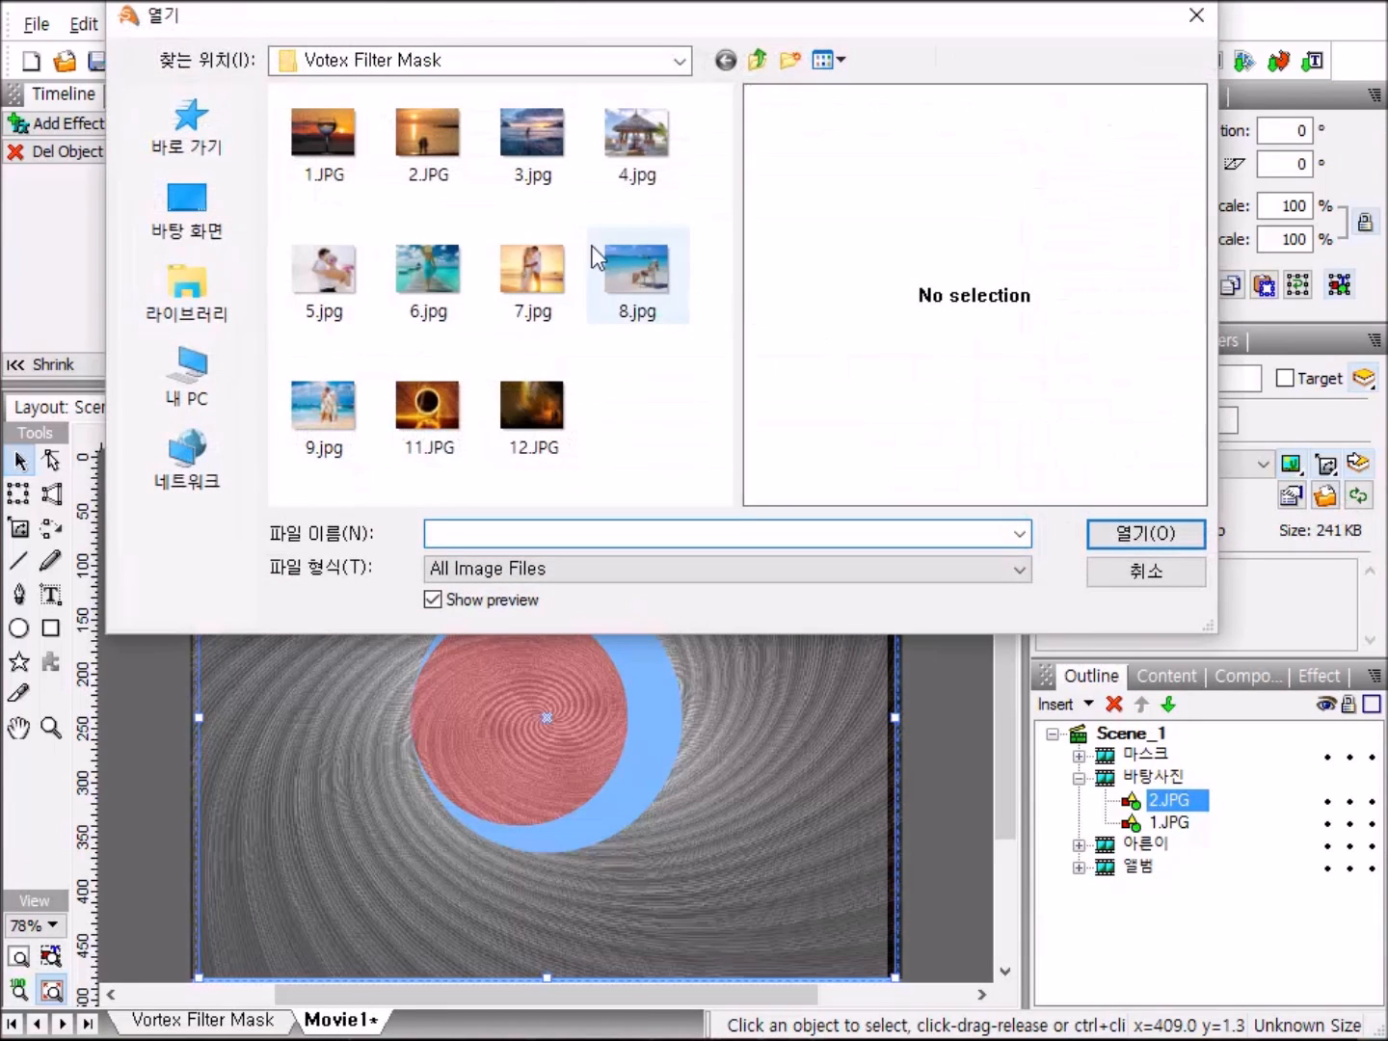
double_click(441, 154)
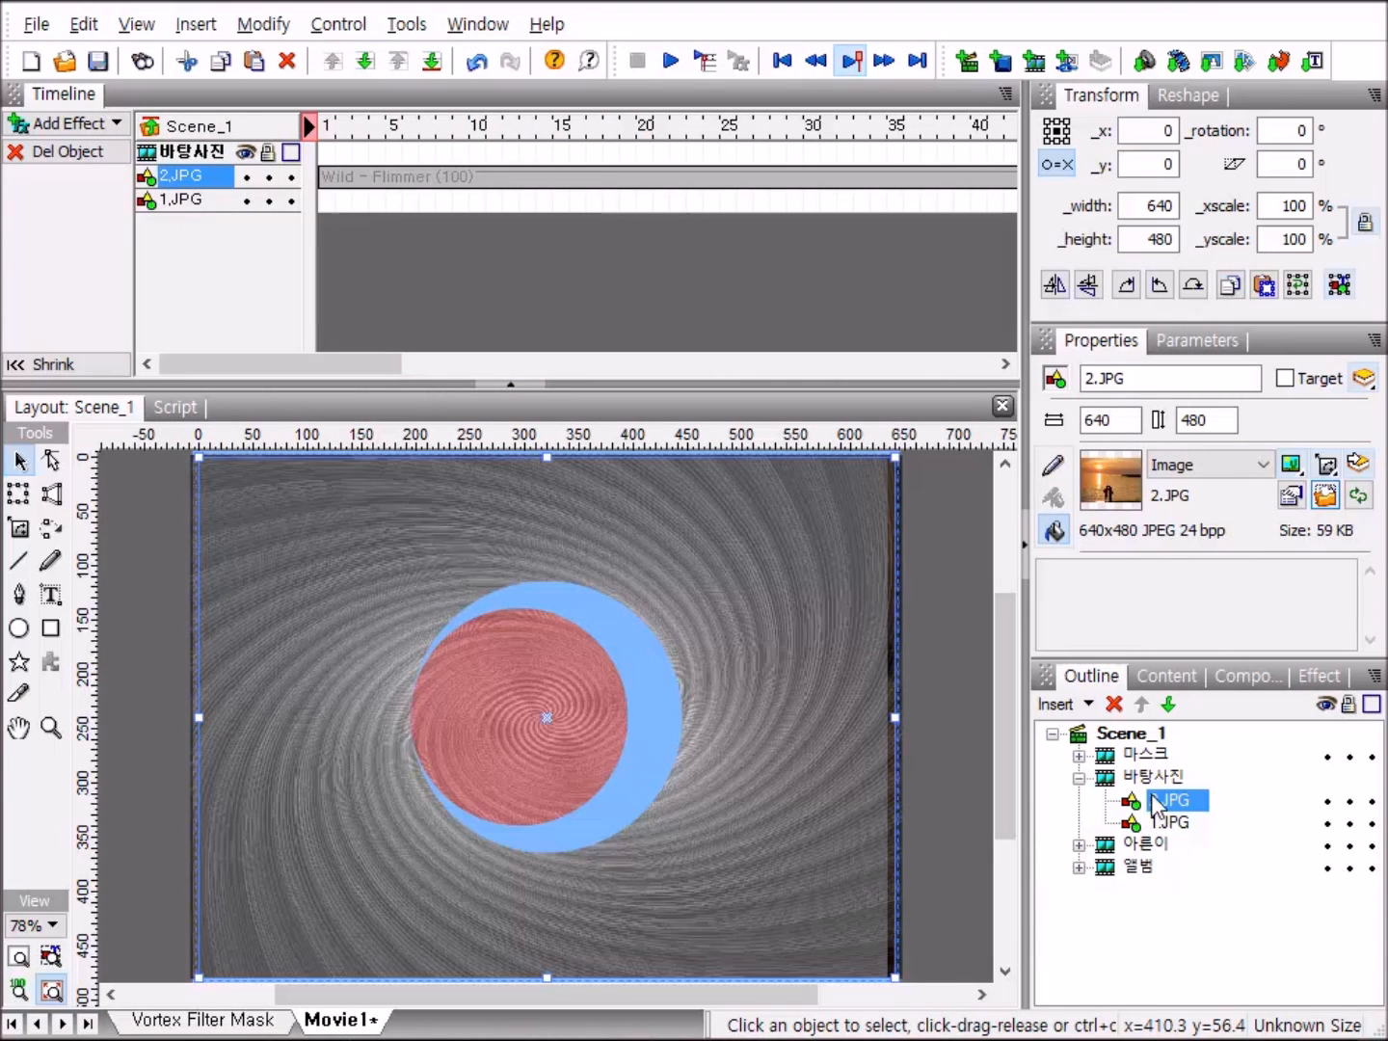
left_click(1078, 778)
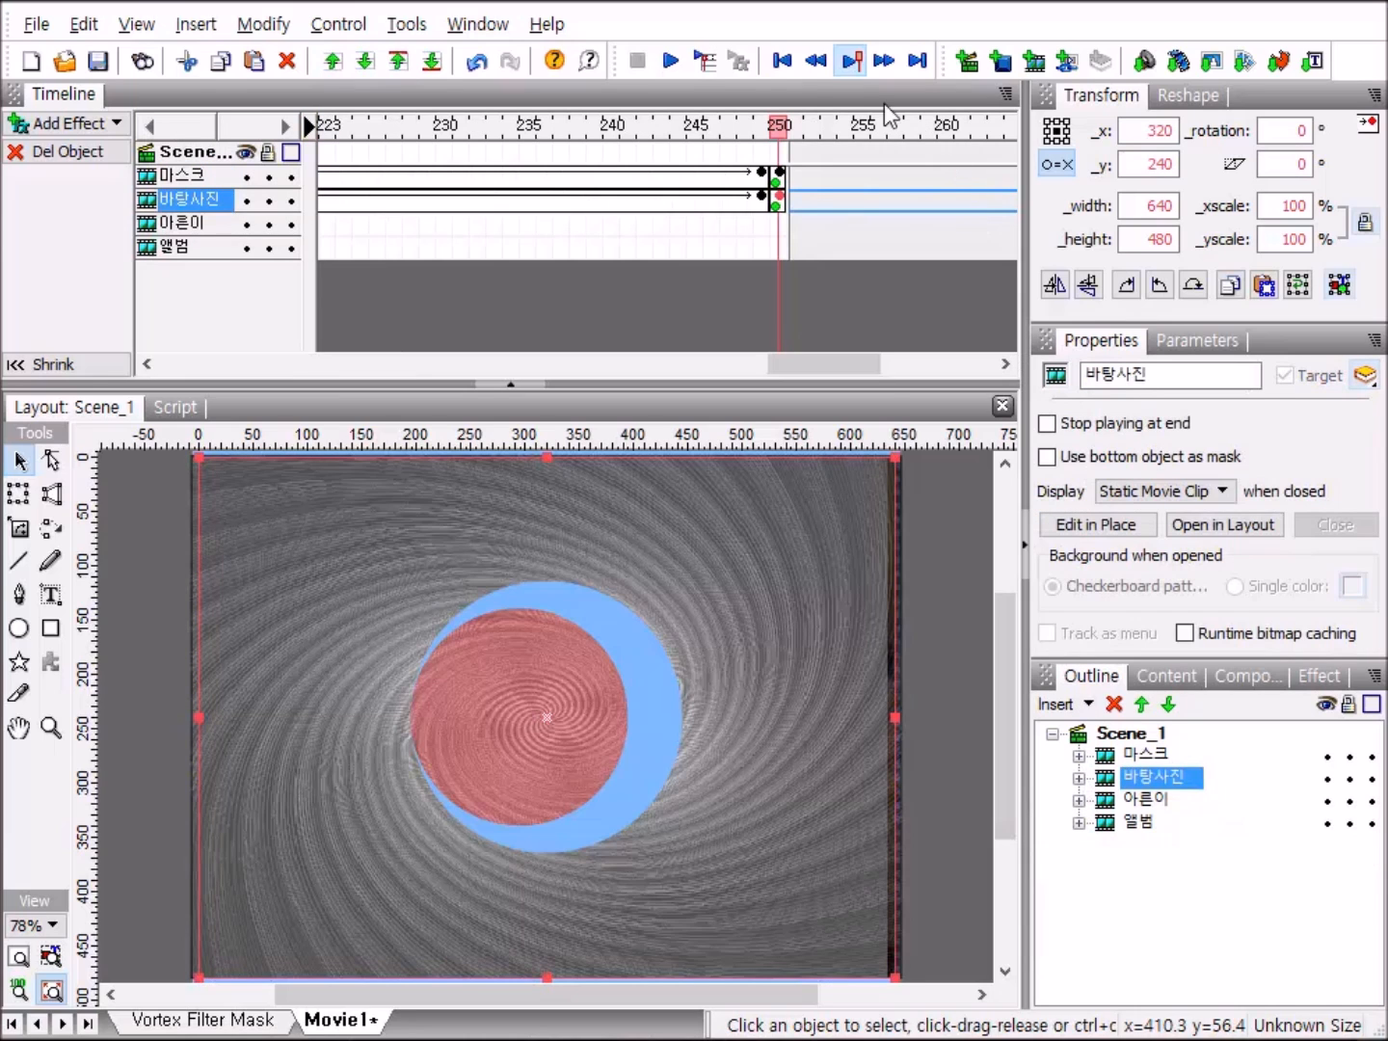
left_click(671, 60)
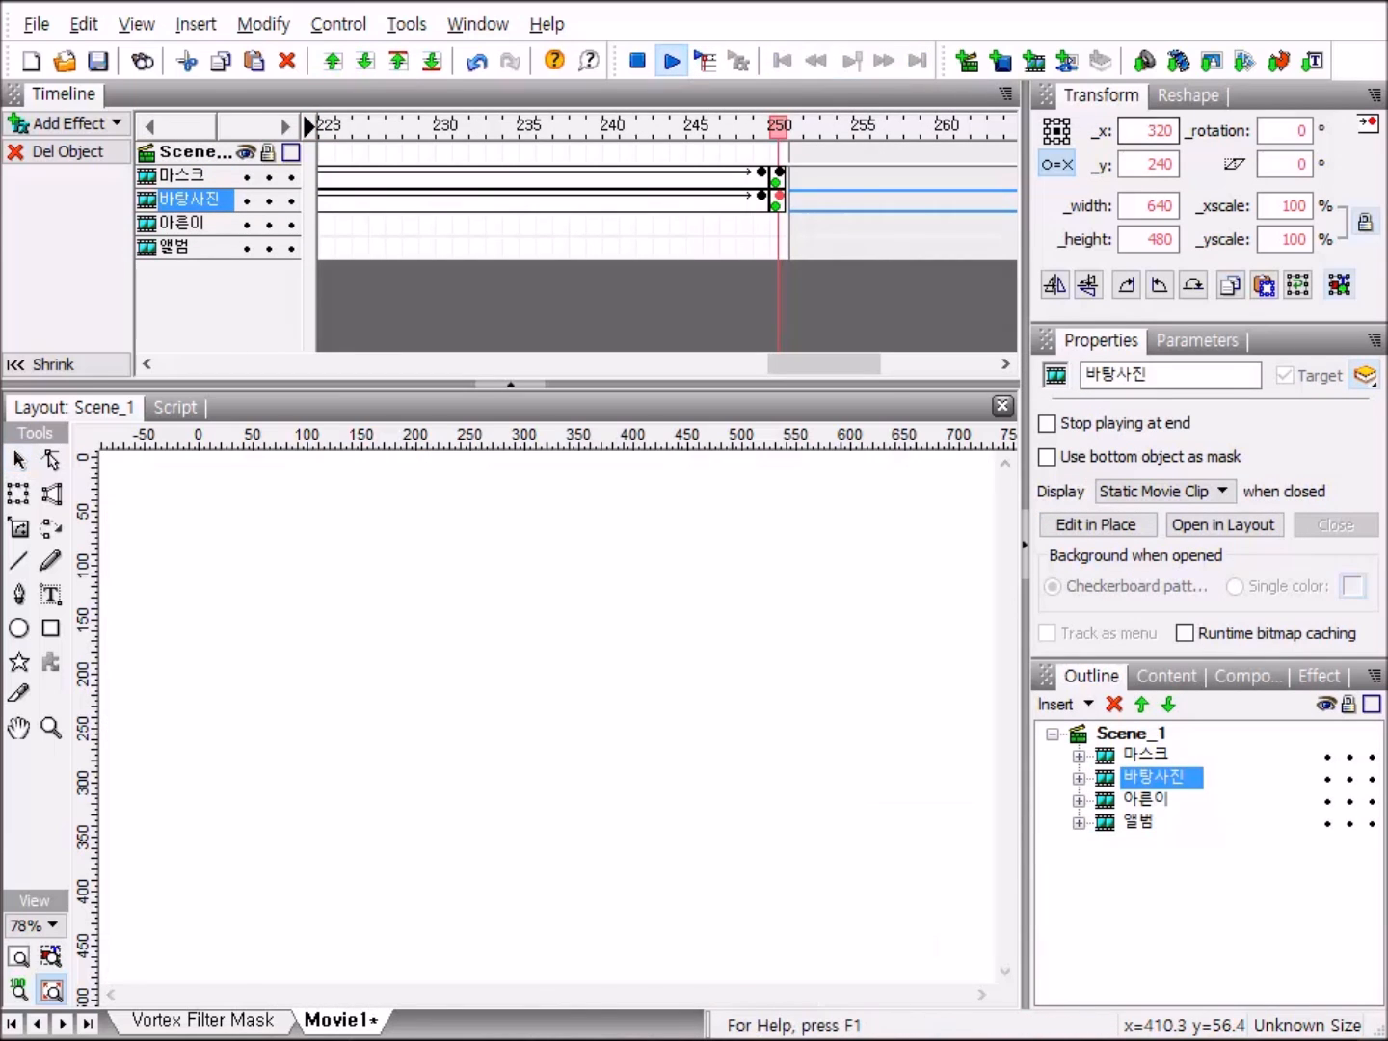